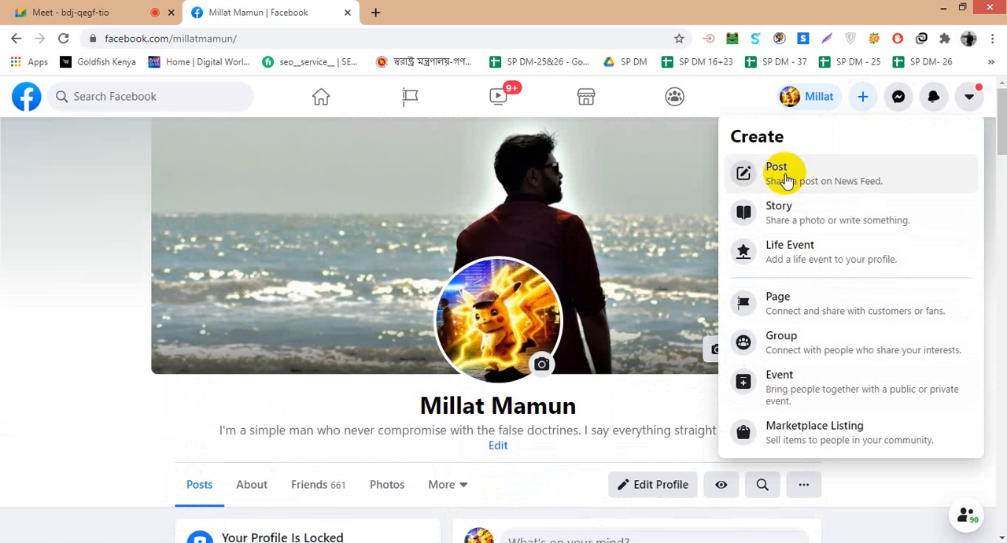
# - Start creating a new Facebook Page
pyautogui.click(786, 297)
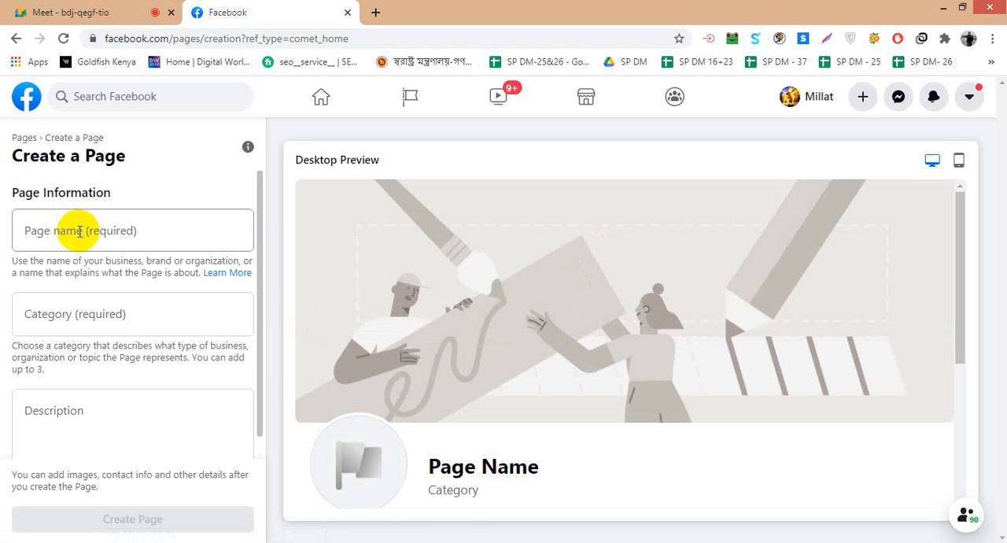
pyautogui.scroll(-1, 79, 252)
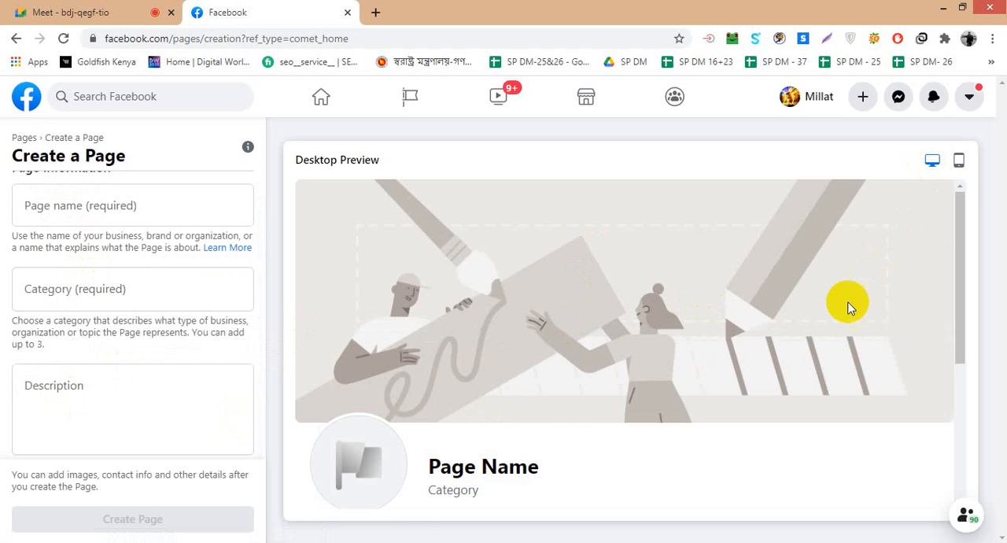
# - Examine the layout of the new Page in both the mobile and desktop previews
pyautogui.click(959, 160)
pyautogui.scroll(-2, 646, 349)
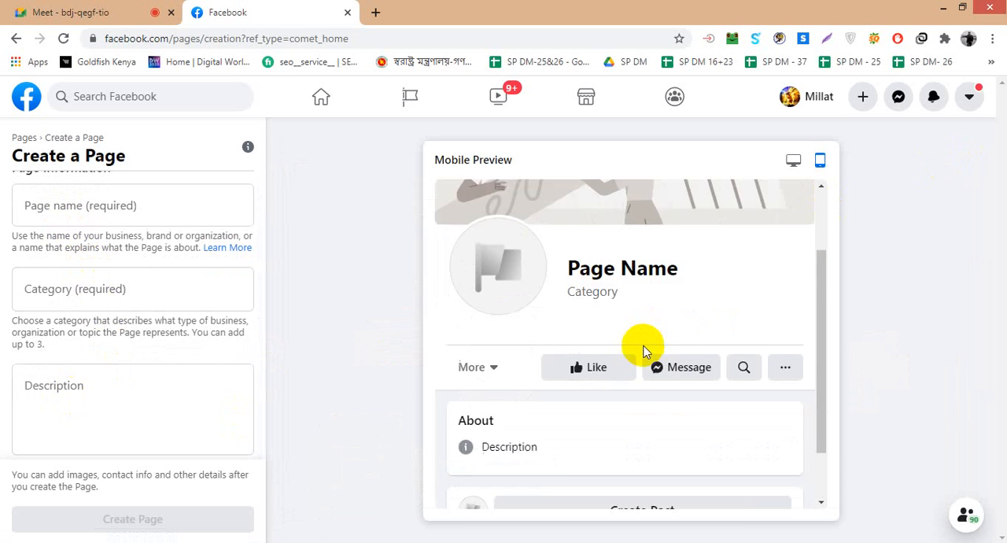
pyautogui.scroll(2, 645, 354)
pyautogui.scroll(-2, 645, 355)
pyautogui.scroll(3, 646, 354)
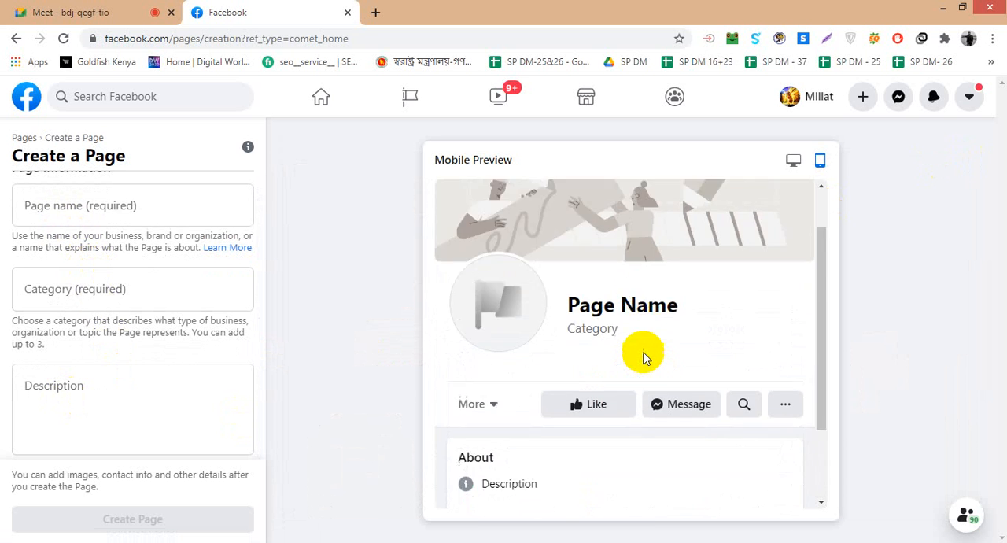
pyautogui.click(795, 160)
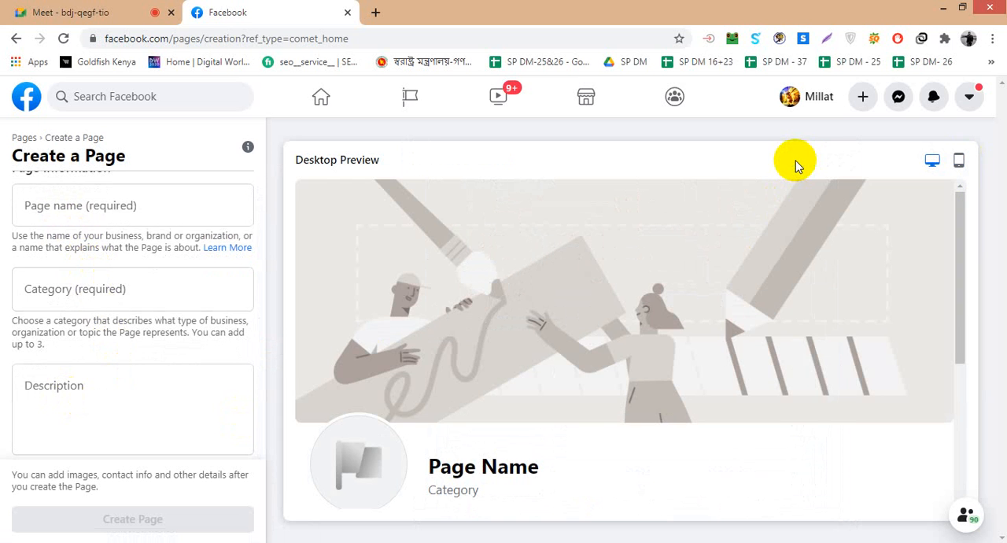
pyautogui.scroll(-3, 618, 279)
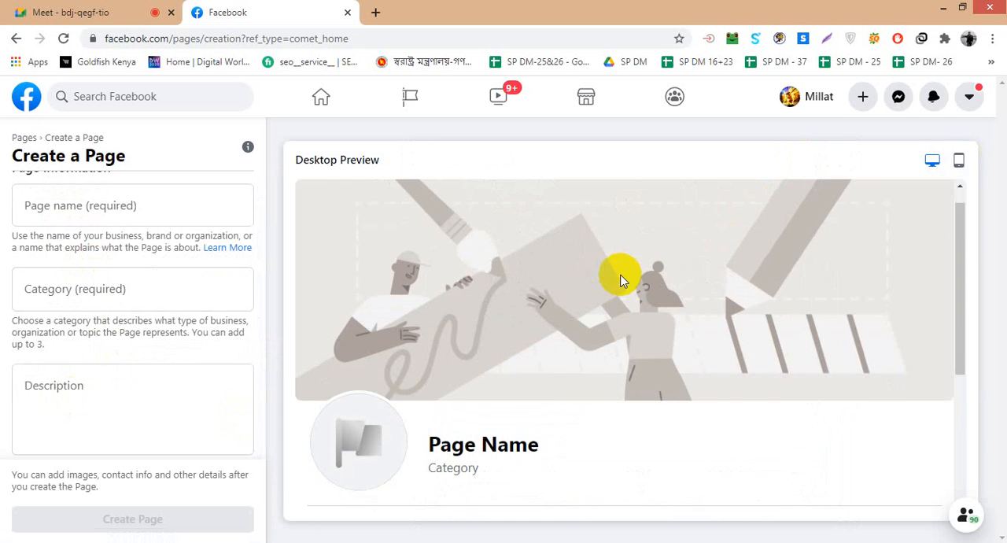
pyautogui.scroll(-1, 619, 287)
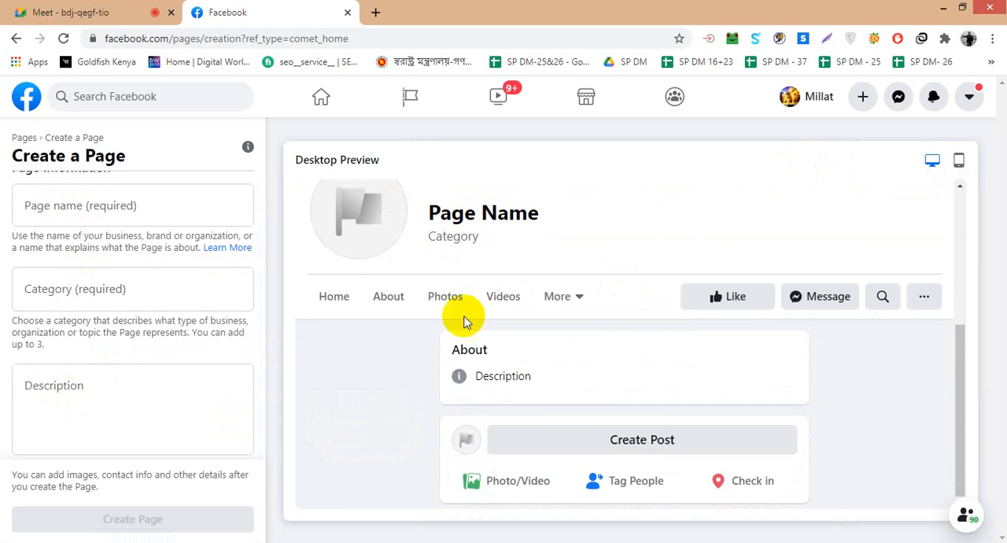
pyautogui.scroll(4, 544, 296)
pyautogui.scroll(1, 63, 203)
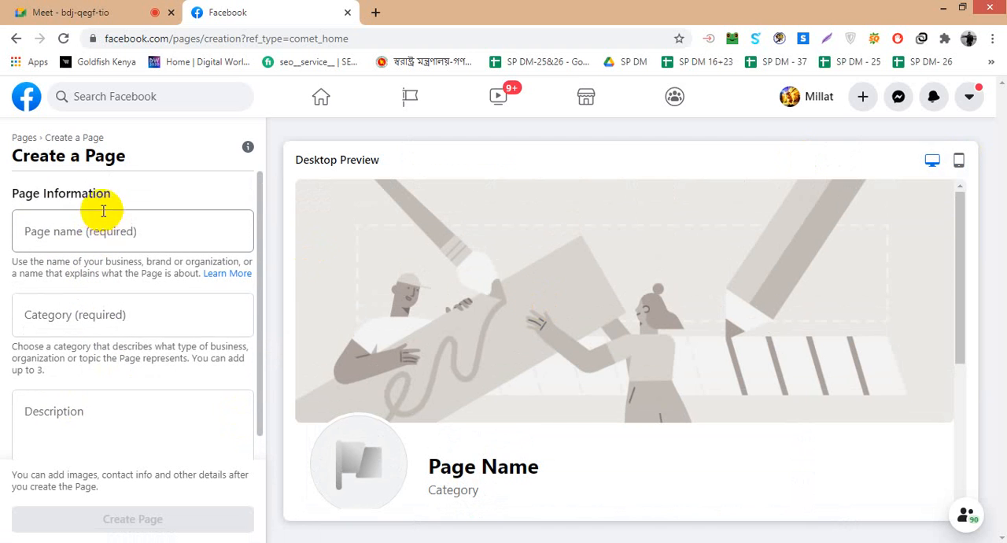
# - Open Facebook in a separate browser tab, go to the existing personal blog Page and copy its web address
pyautogui.click(74, 228)
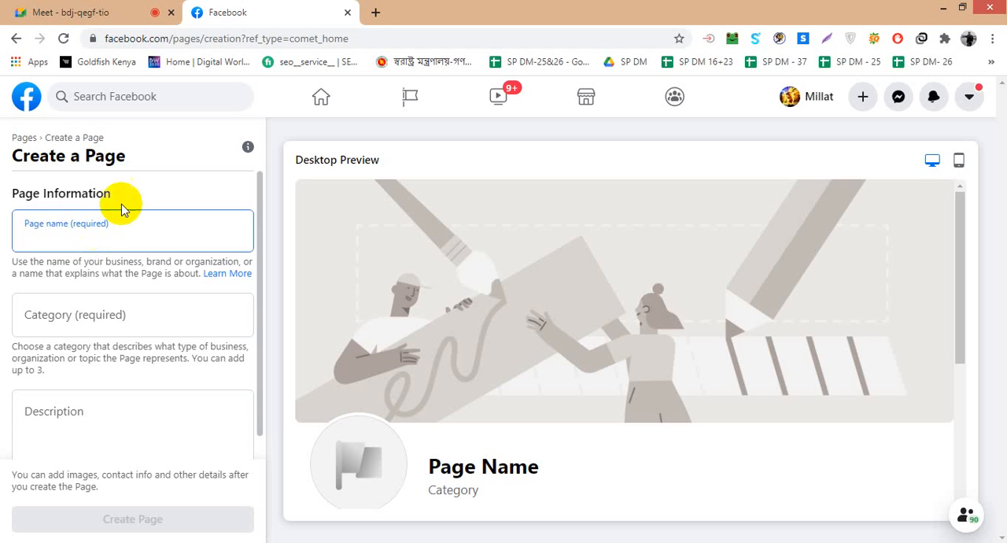
pyautogui.click(375, 12)
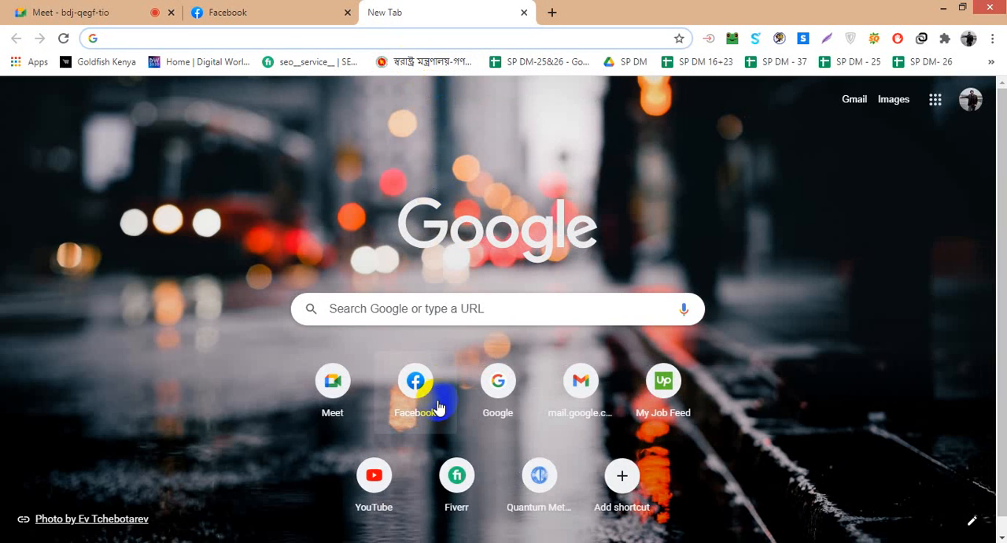
pyautogui.click(432, 402)
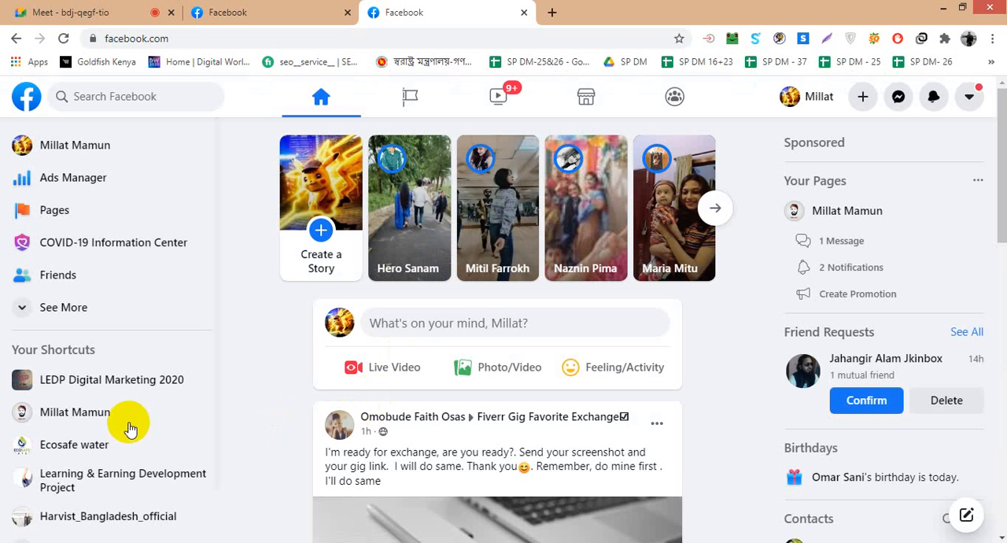
pyautogui.click(129, 427)
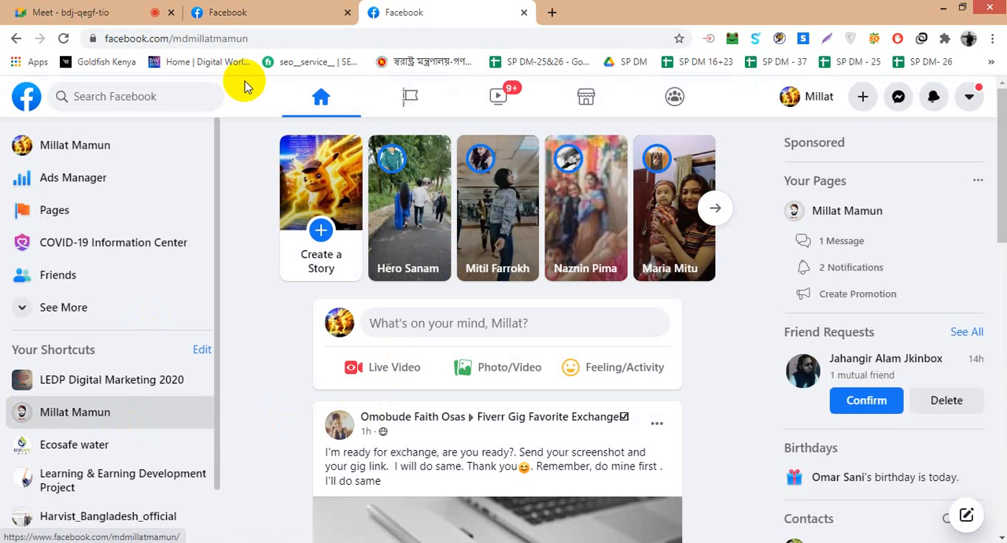
pyautogui.click(236, 39)
pyautogui.hotkey('ctrl', 'c')
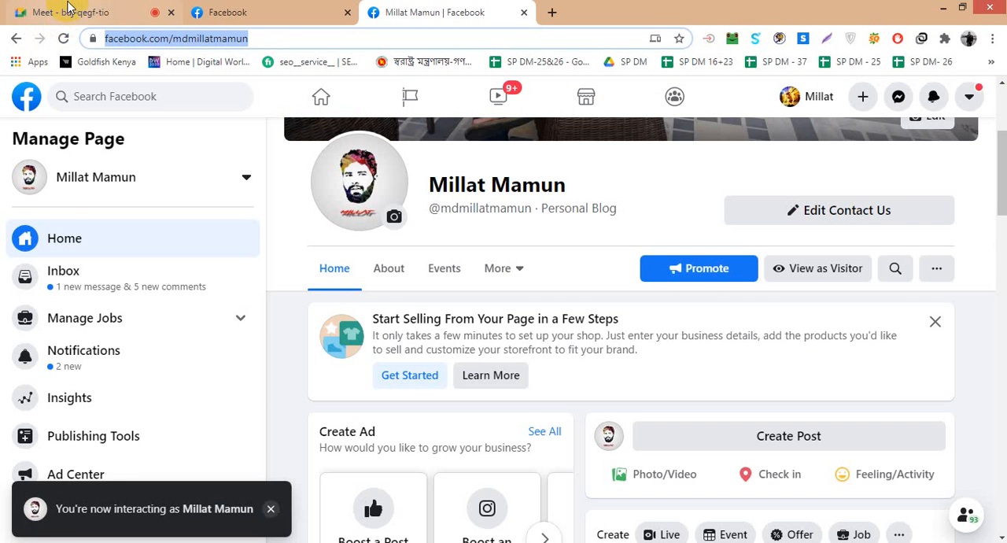
# - Switch to the Google Meet call and send the copied Page link in the meeting chat, closing the chat again
pyautogui.click(66, 12)
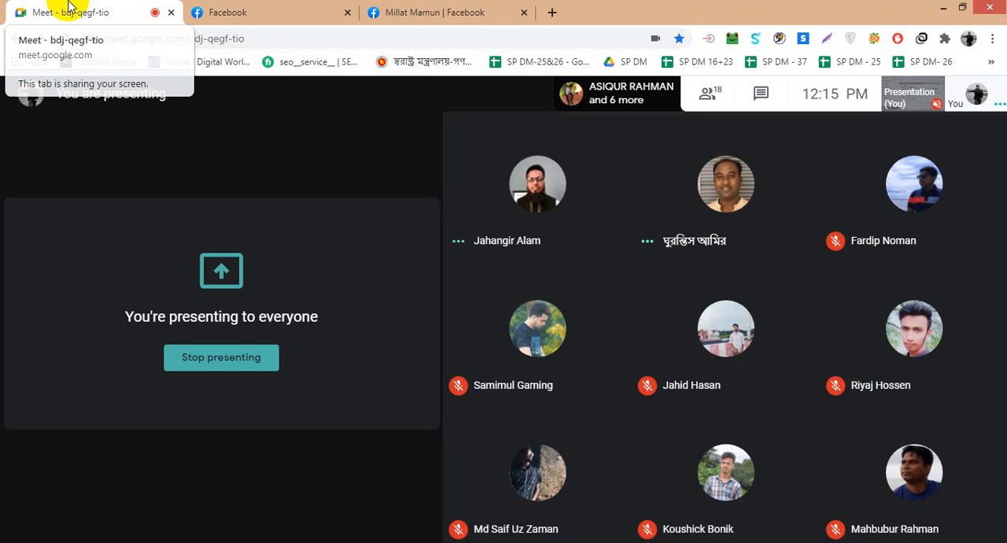
pyautogui.click(763, 94)
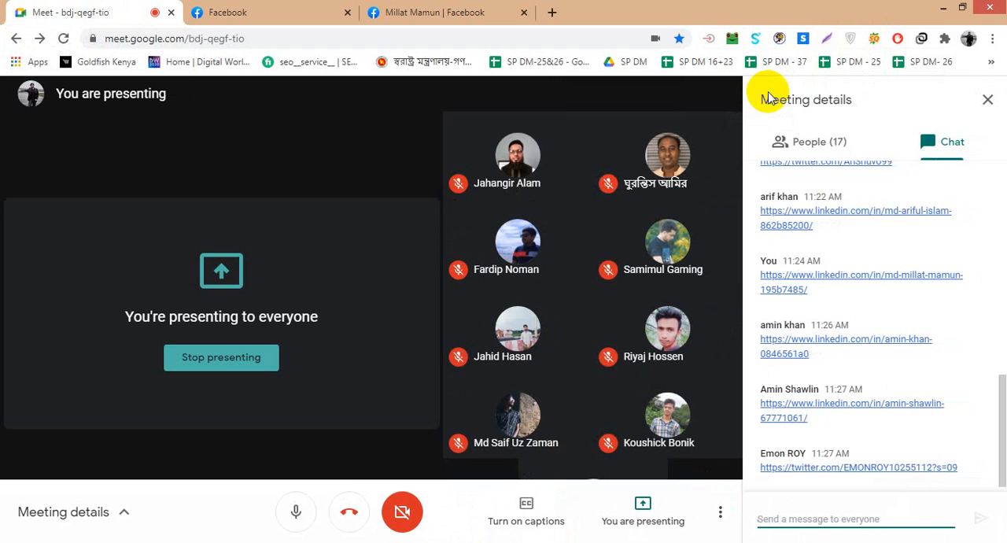
pyautogui.hotkey('ctrl', 'v')
pyautogui.press('Return')
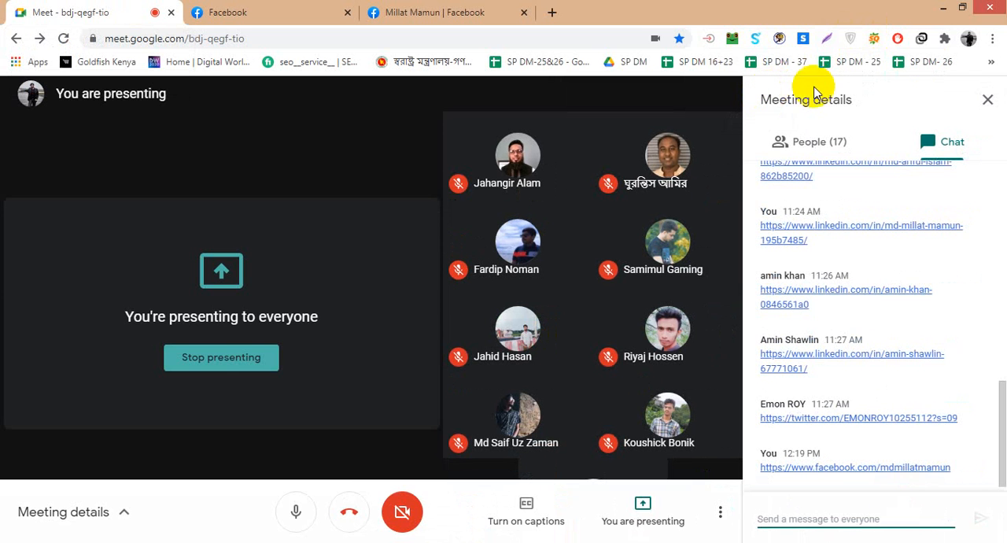
pyautogui.click(990, 101)
# - Return to the personal blog Page, dismiss the shop setup suggestion, and look through its cover, posts and About details
pyautogui.click(401, 12)
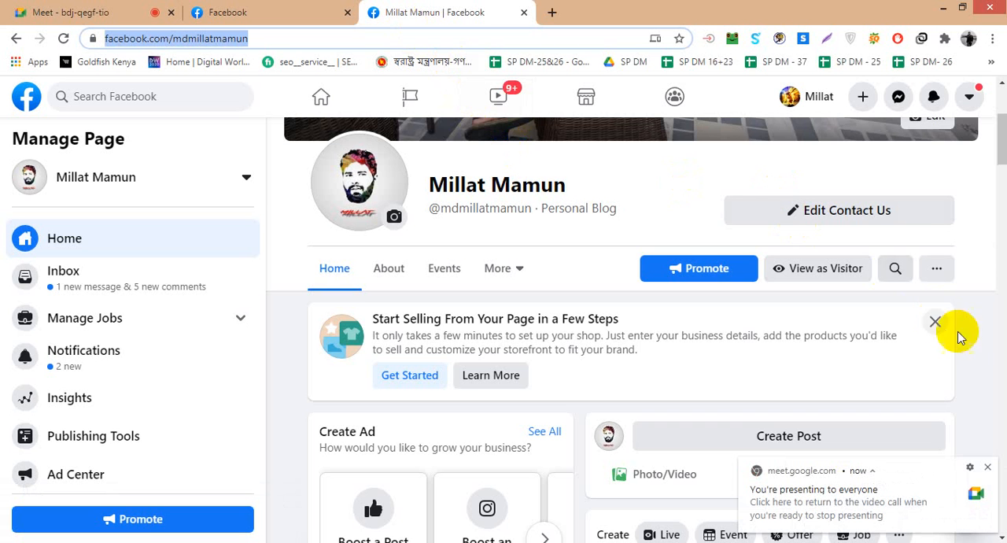
pyautogui.click(935, 321)
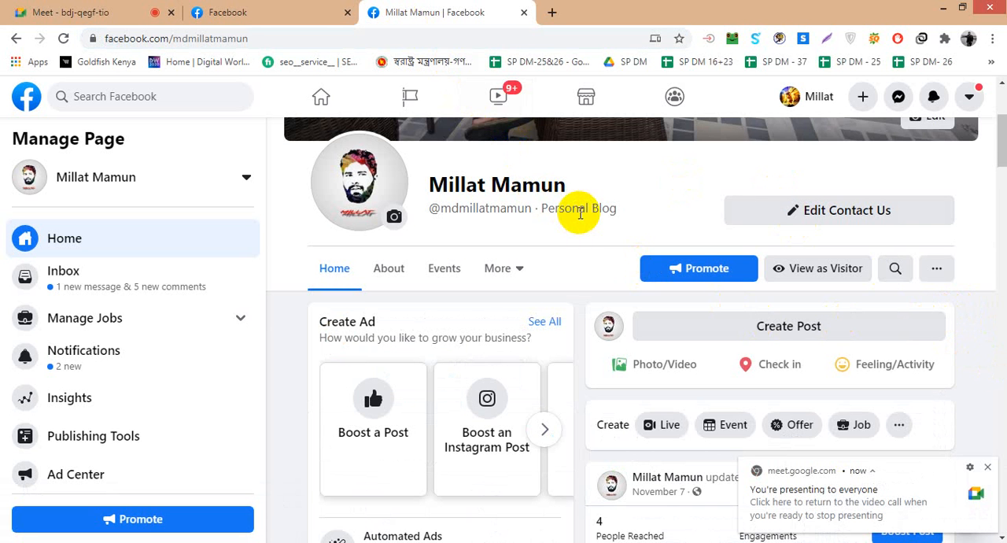
pyautogui.scroll(3, 579, 212)
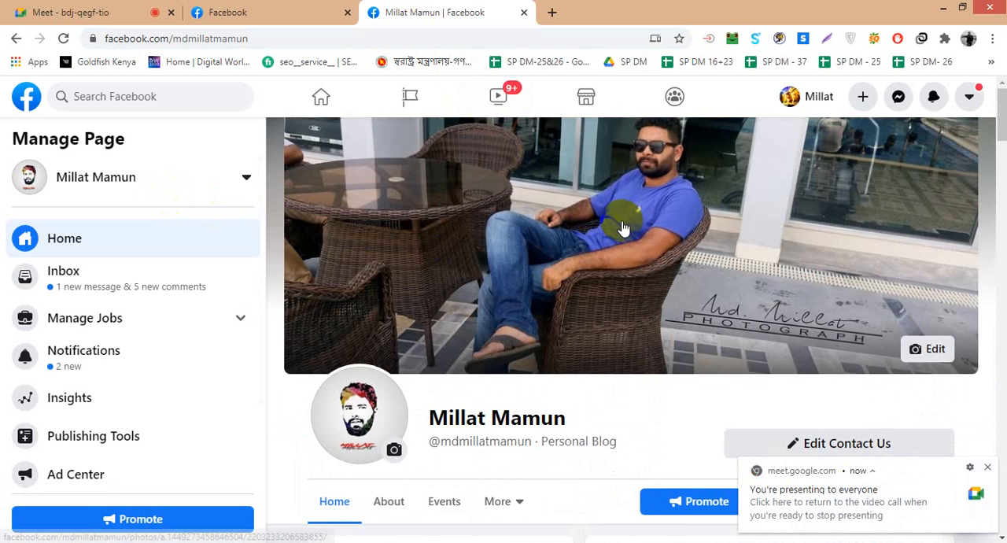
pyautogui.scroll(-10, 630, 289)
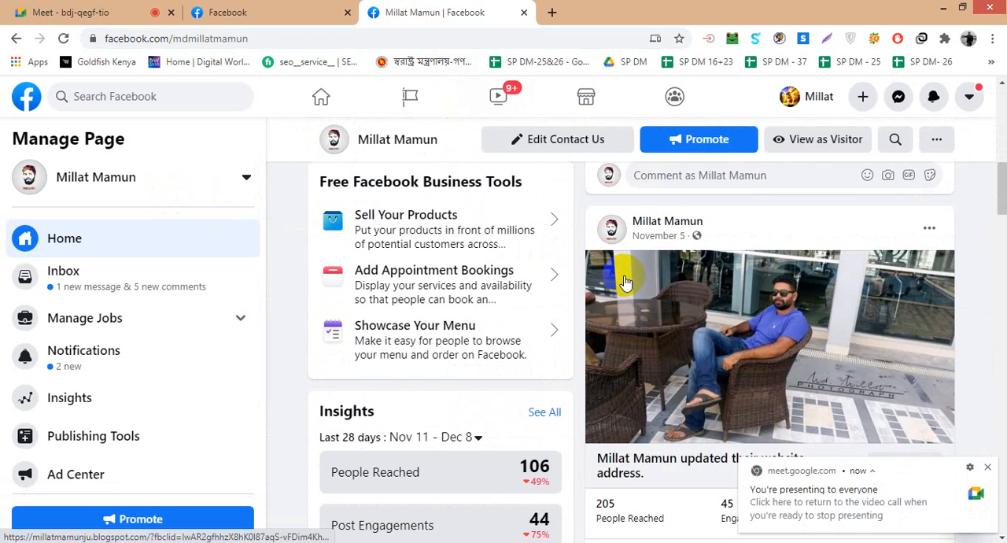
pyautogui.scroll(-10, 624, 282)
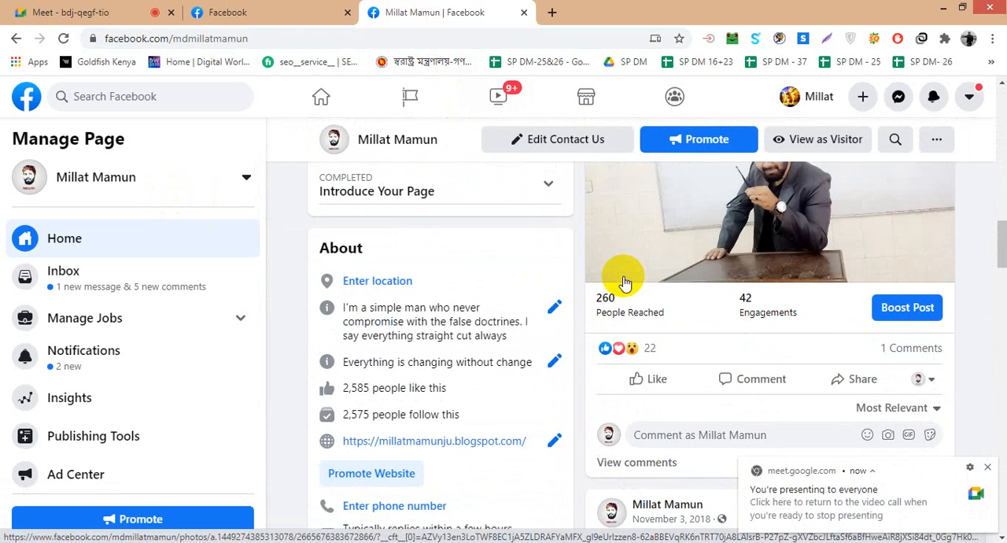
pyautogui.scroll(-2, 624, 281)
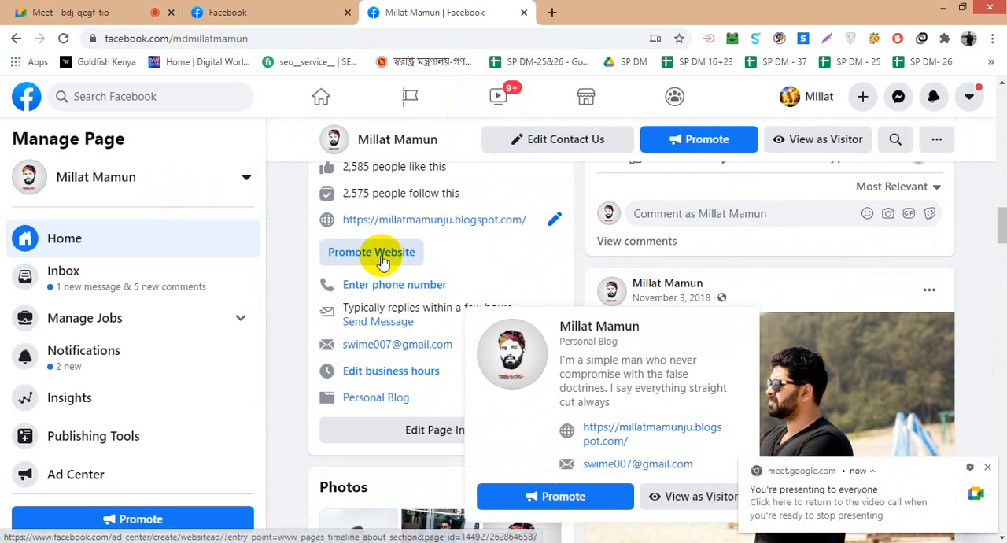
# - Open the website linked in the About section in its own tab and examine the Page's photos, transparency details and older posts
pyautogui.click(407, 228)
pyautogui.click(484, 9)
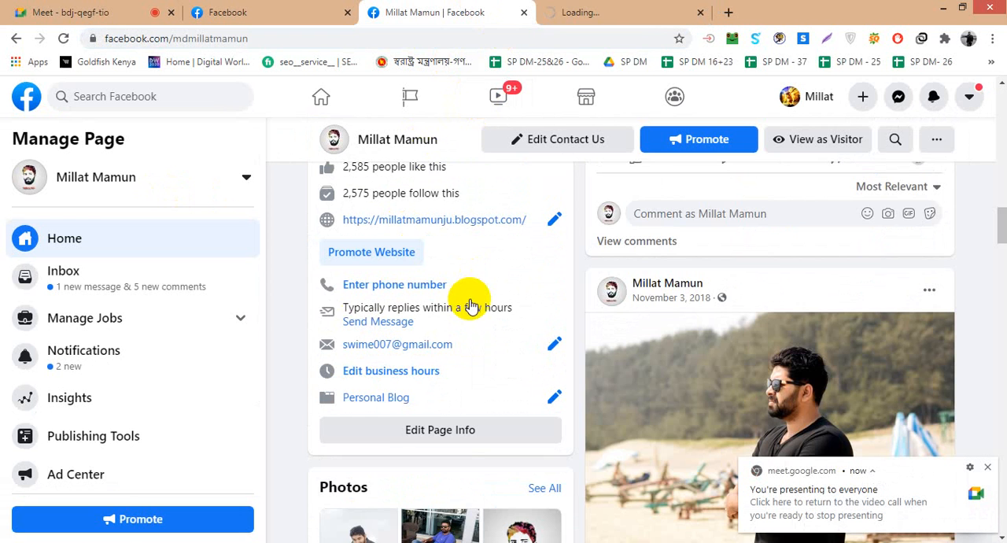
pyautogui.scroll(-2, 471, 299)
pyautogui.scroll(-3, 470, 299)
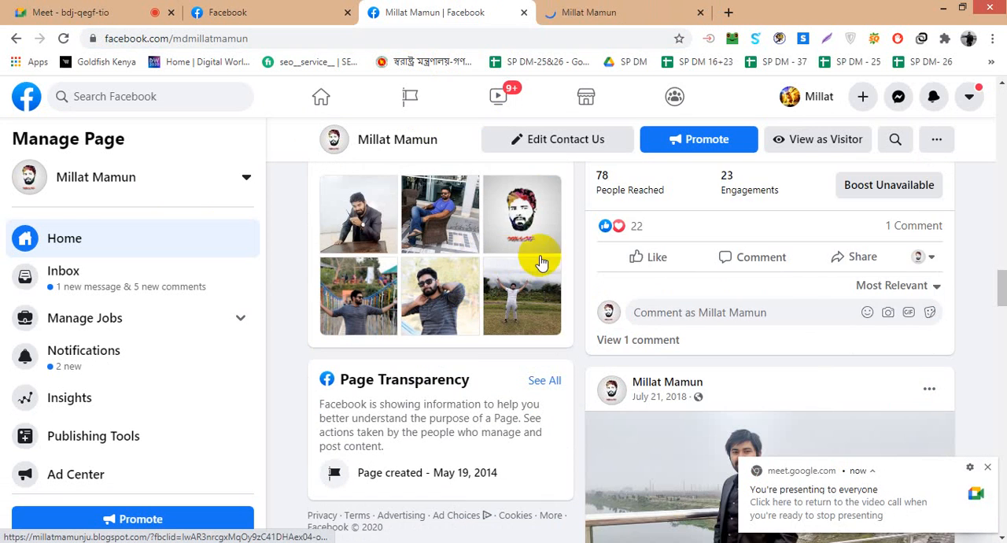
pyautogui.scroll(-3, 947, 363)
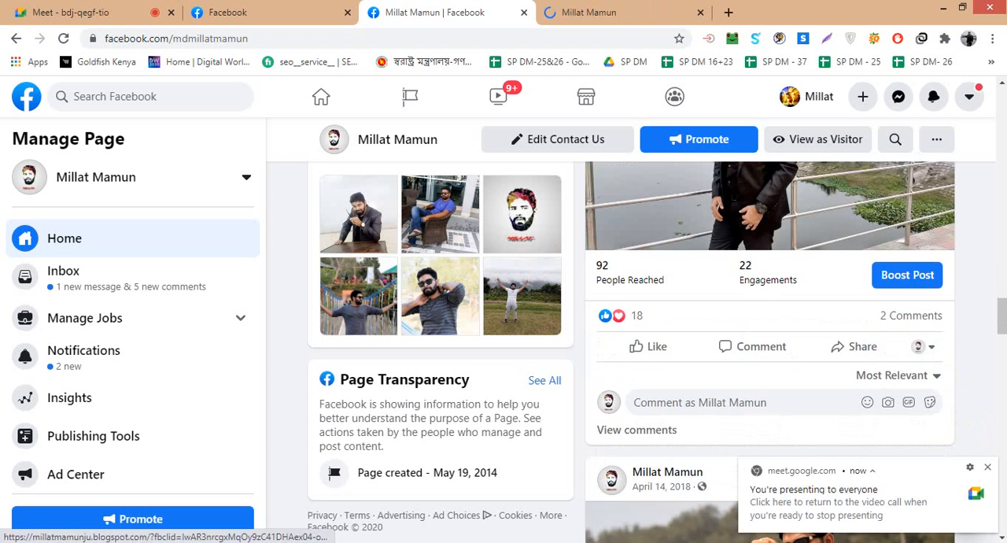
pyautogui.click(987, 466)
pyautogui.scroll(3, 602, 373)
pyautogui.scroll(10, 602, 372)
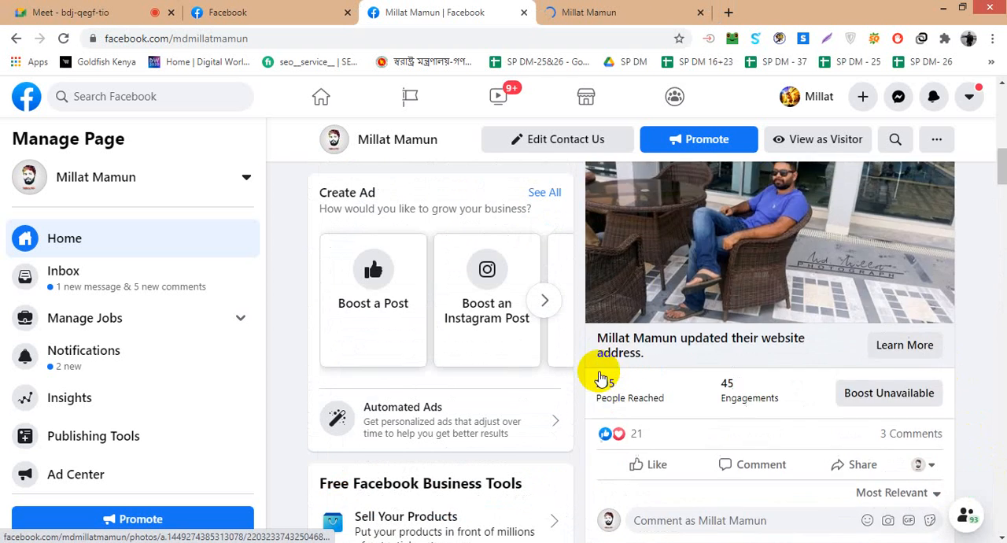
# - Switch to managing the Learning & Earning Development Project Page and copy its name
pyautogui.click(247, 177)
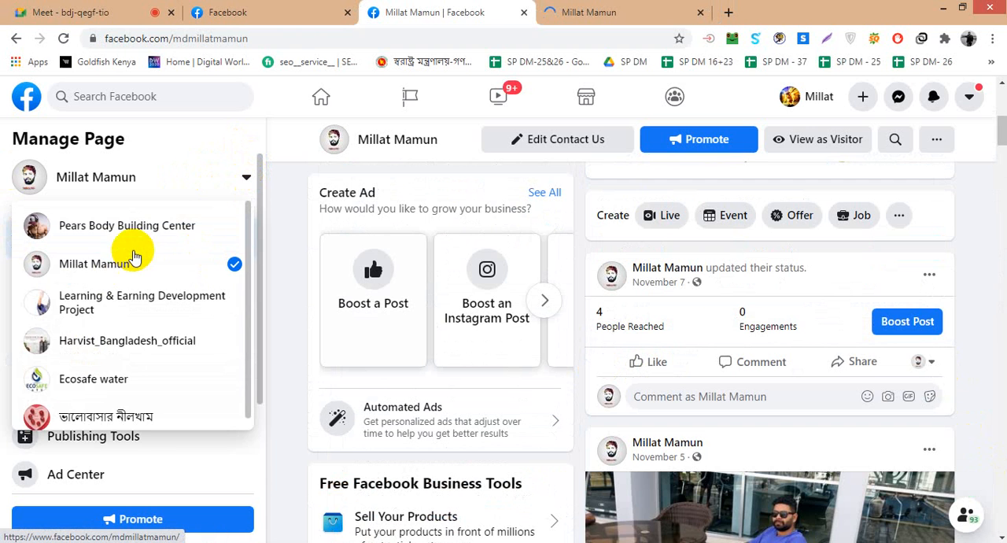
pyautogui.click(132, 324)
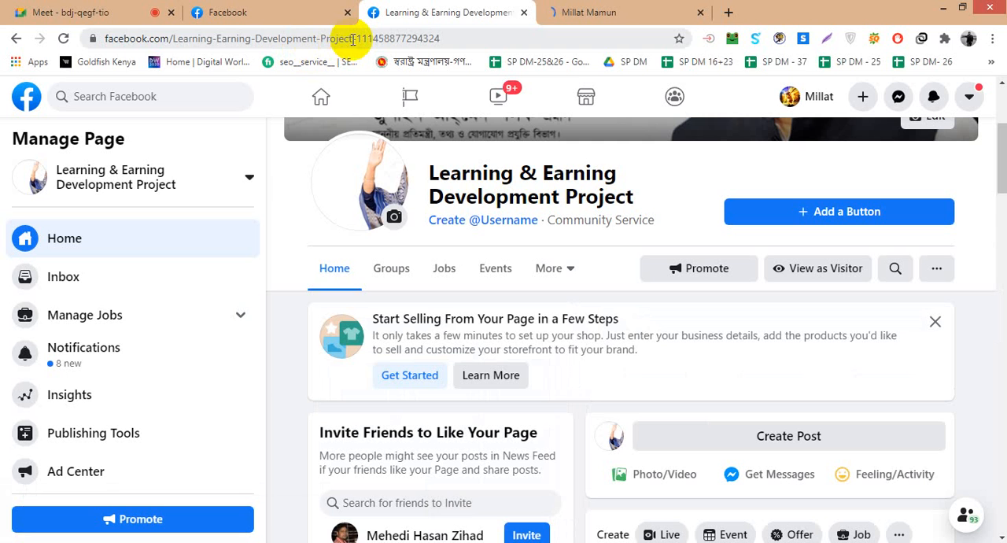
pyautogui.moveTo(351, 40); pyautogui.dragTo(162, 40)
pyautogui.moveTo(426, 167); pyautogui.dragTo(636, 198)
pyautogui.hotkey('ctrl', 'c')
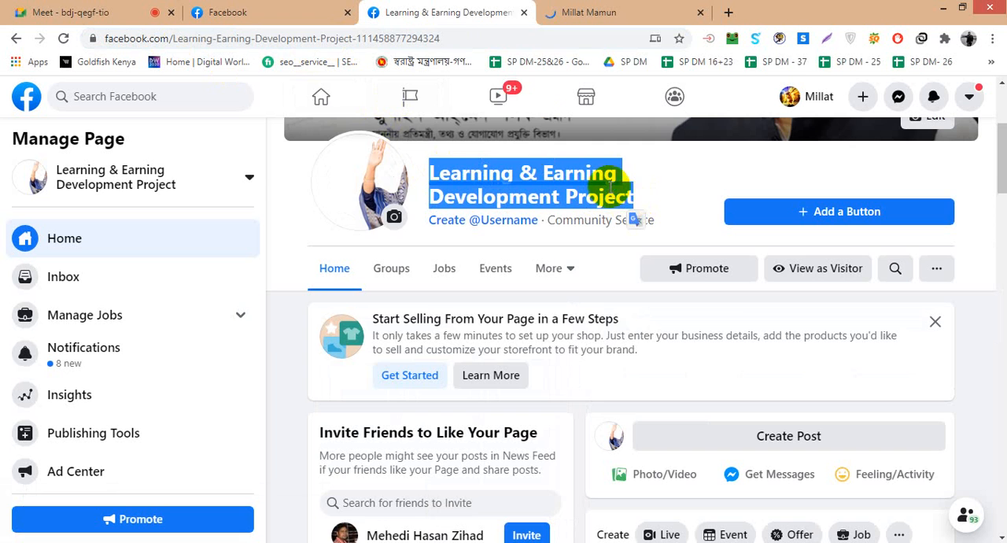
pyautogui.scroll(3, 569, 151)
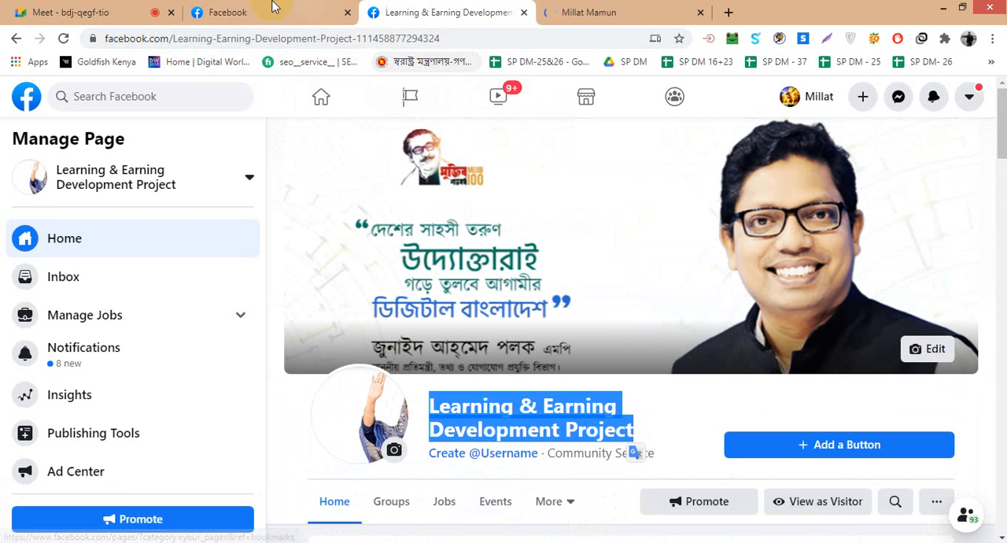
# - Enter "Learning & Earning Development Project 20211" as the new Page's name, using the copied name as its beginning
pyautogui.click(228, 12)
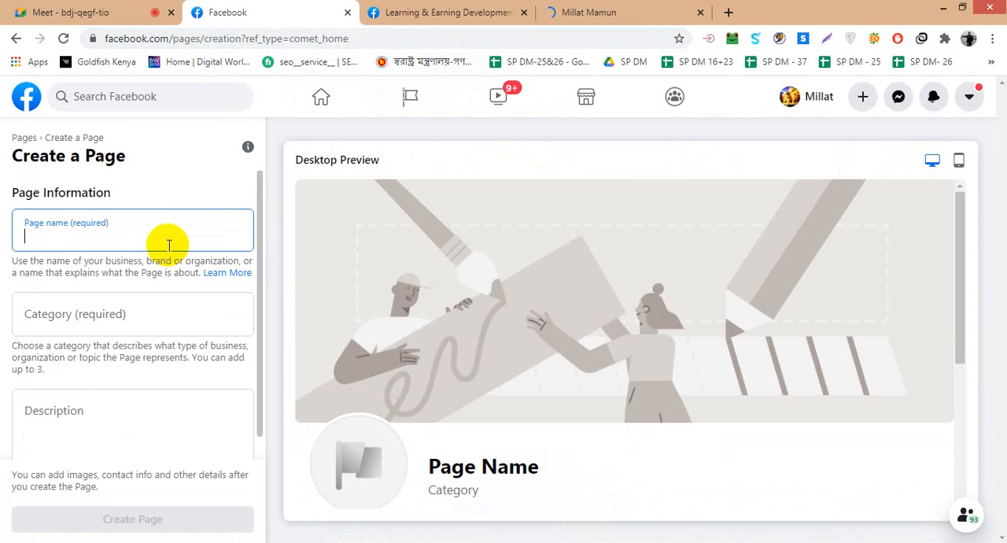
pyautogui.hotkey('ctrl', 'v')
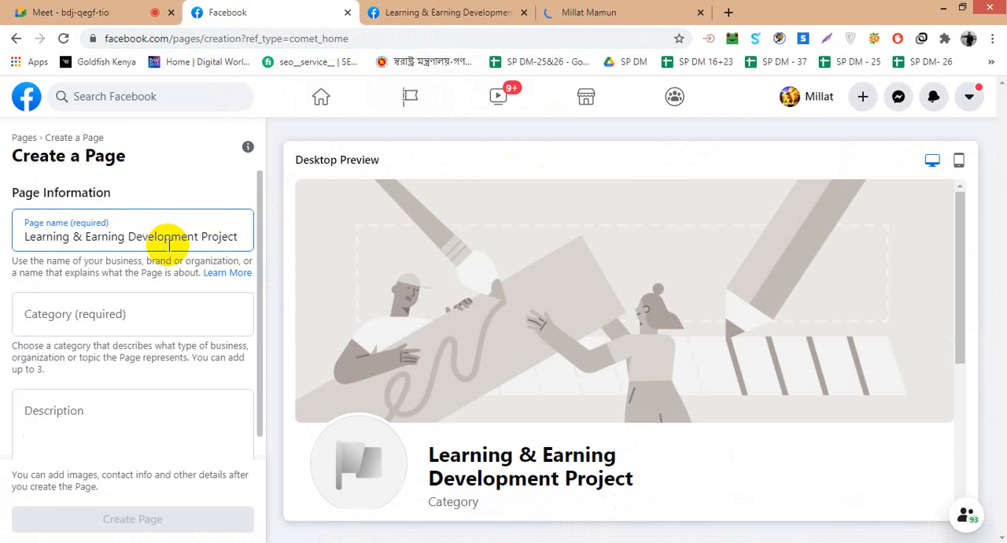
pyautogui.write('2121')
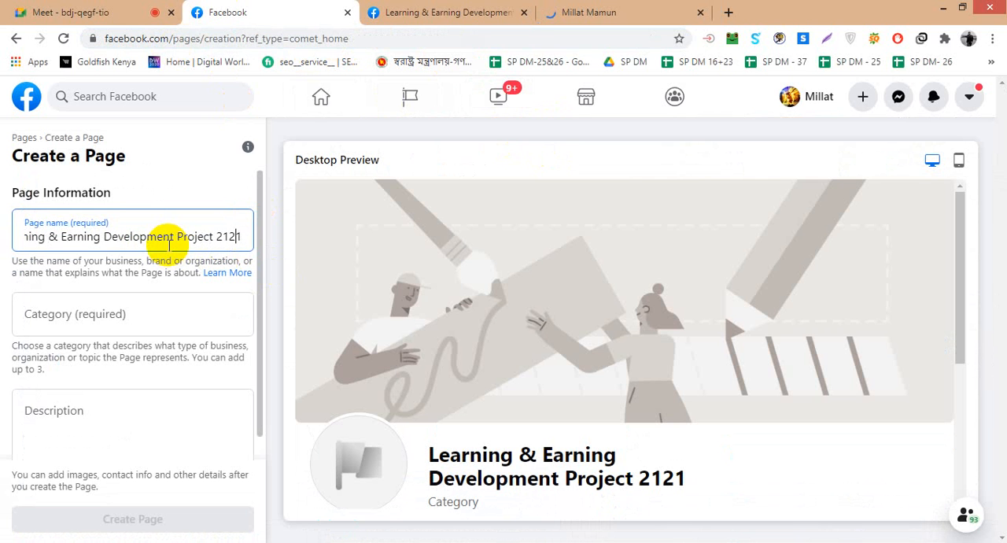
pyautogui.press('BackSpace')
pyautogui.write('02')
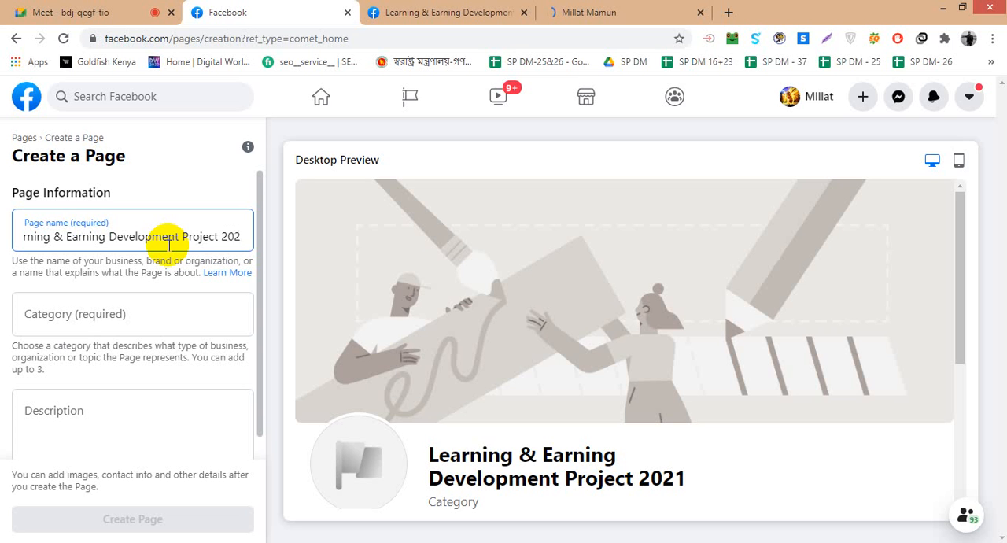
pyautogui.write('1')
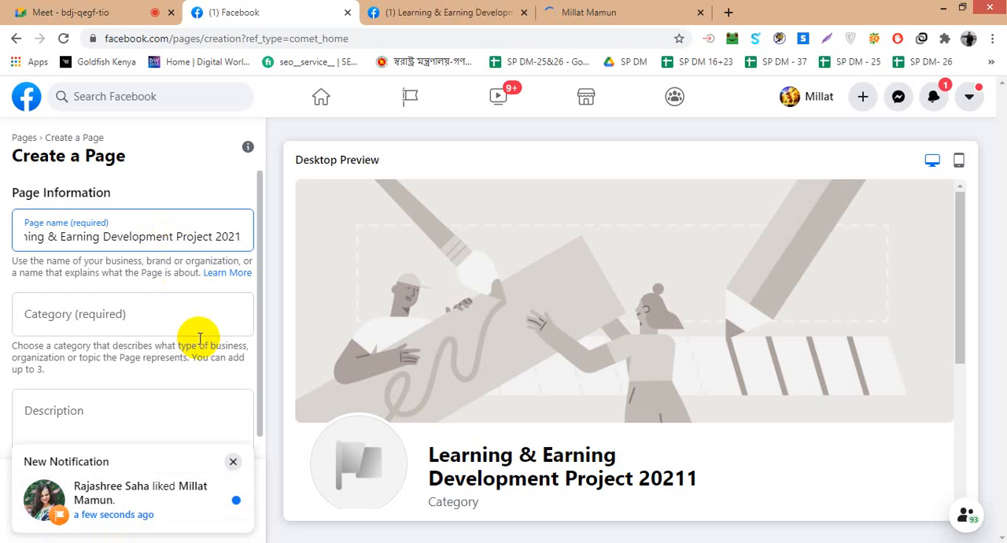
# - Dismiss the new notification and correct the Page name to "Learning & Earning Development Project 2021"
pyautogui.click(235, 465)
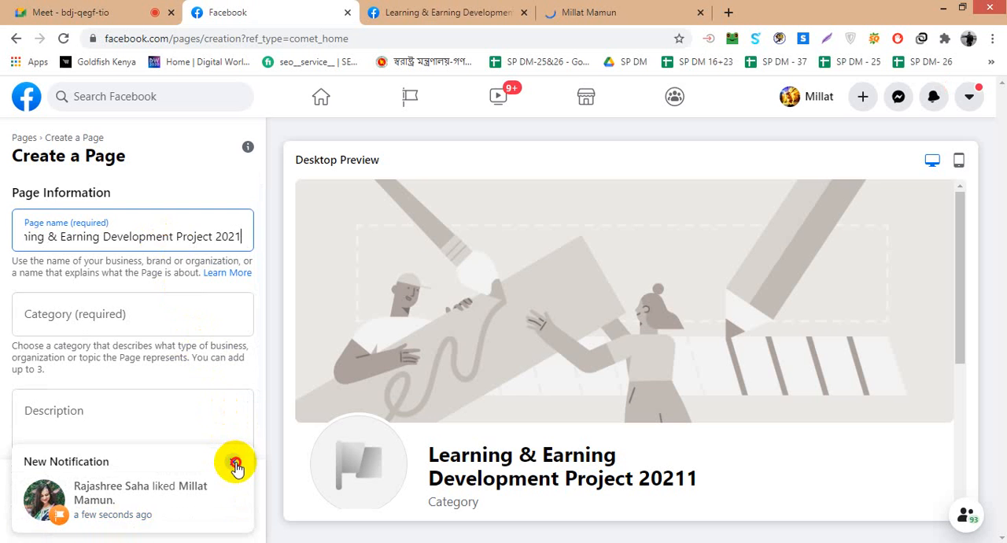
pyautogui.click(236, 467)
pyautogui.scroll(-1, 192, 295)
pyautogui.scroll(1, 193, 287)
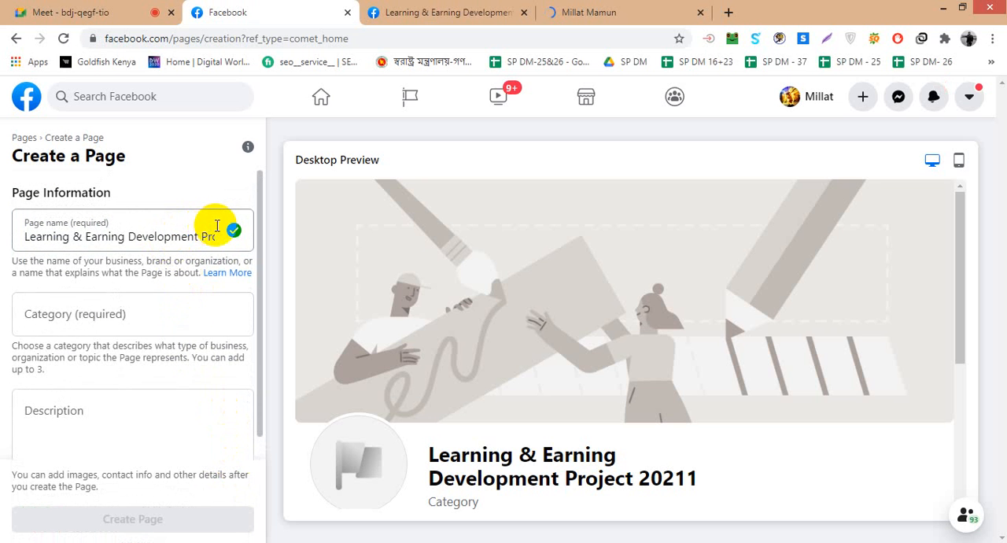
pyautogui.click(155, 241)
pyautogui.press('Right')
pyautogui.press('Right')
pyautogui.press('Right')
pyautogui.press('Right')
pyautogui.press('Right')
pyautogui.press('Right')
pyautogui.press('Right')
pyautogui.press('Right')
pyautogui.press('Right')
pyautogui.press('Right')
pyautogui.press('Right')
pyautogui.press('Right')
pyautogui.press('Right')
pyautogui.press('Right')
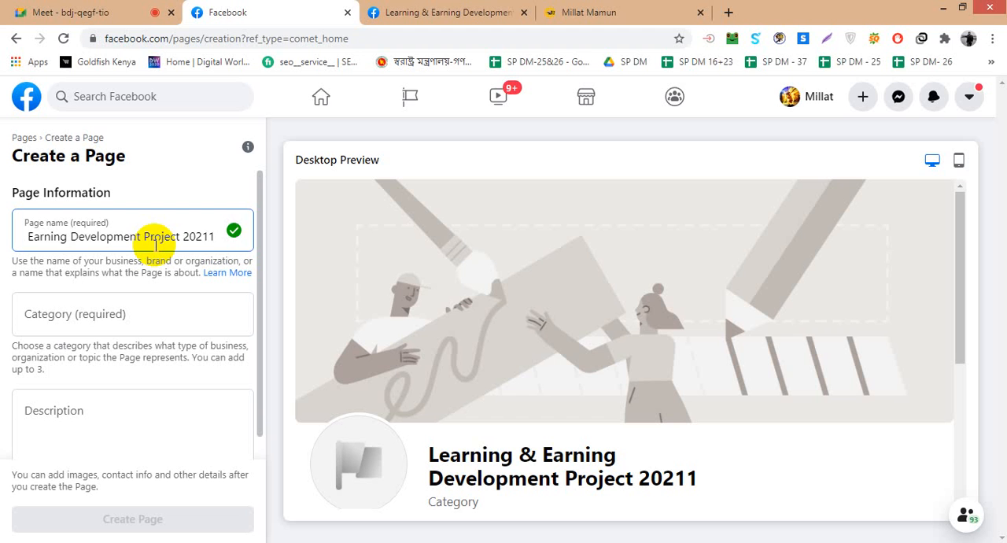
pyautogui.press('BackSpace')
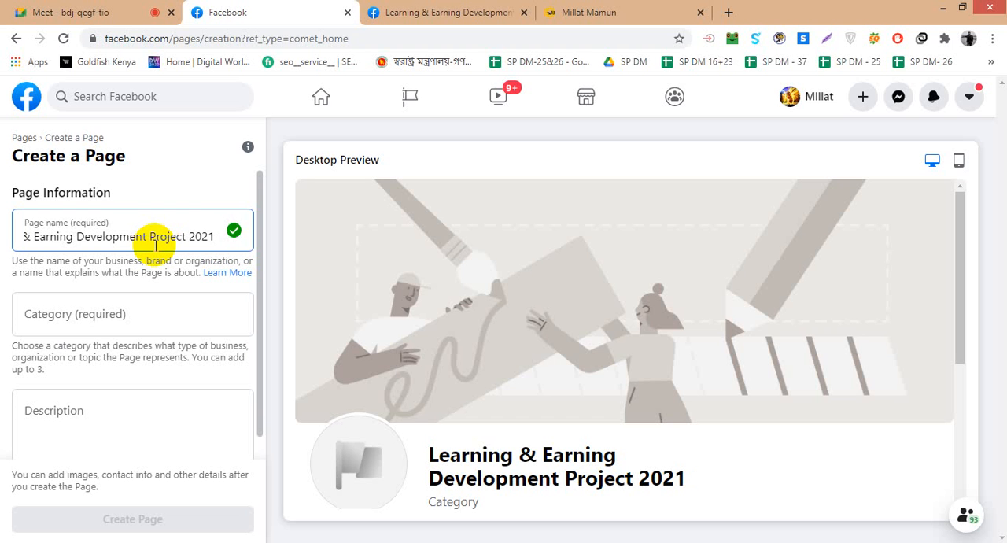
# - Try "ict" and "it" as search terms for the Page's category, clearing each one
pyautogui.click(132, 318)
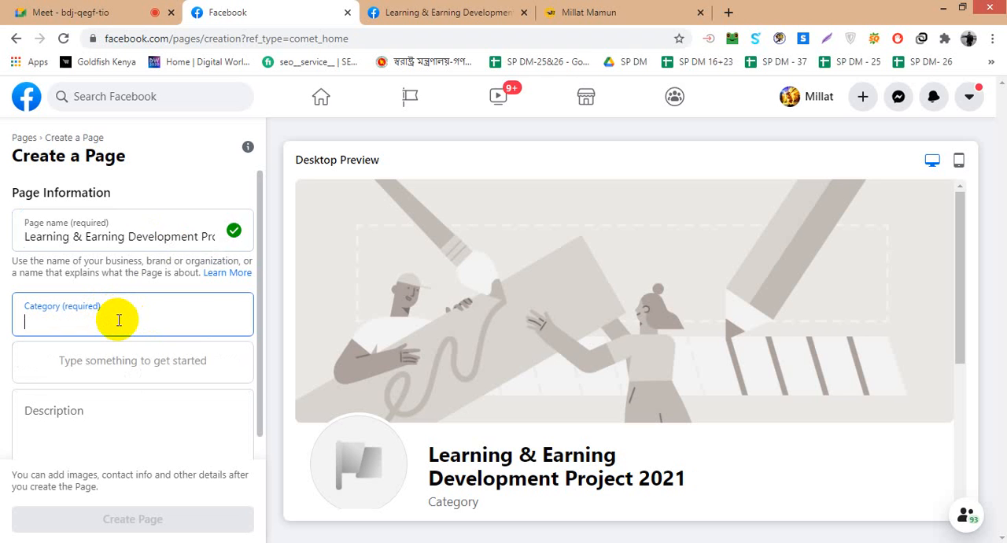
pyautogui.write('id')
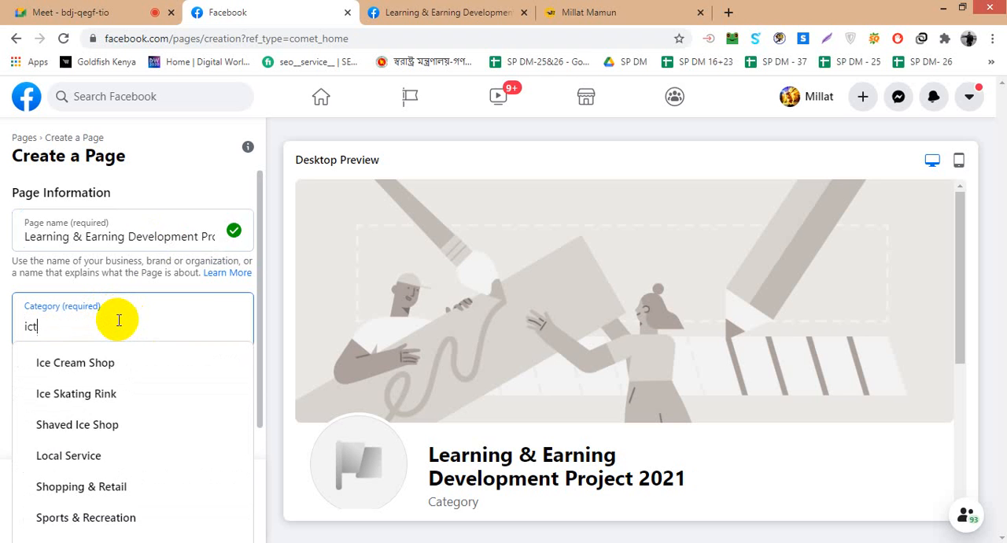
pyautogui.press('BackSpace')
pyautogui.press('BackSpace')
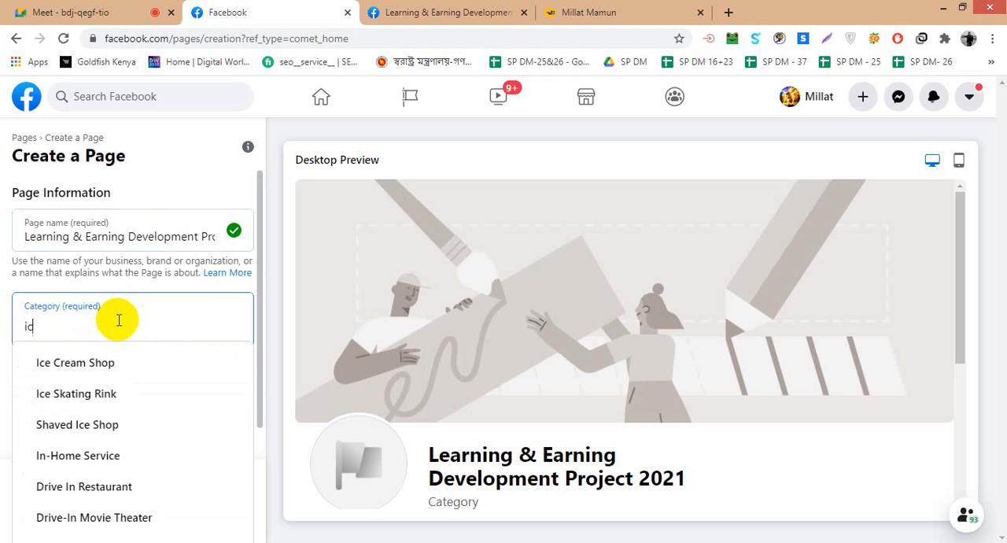
pyautogui.write('t')
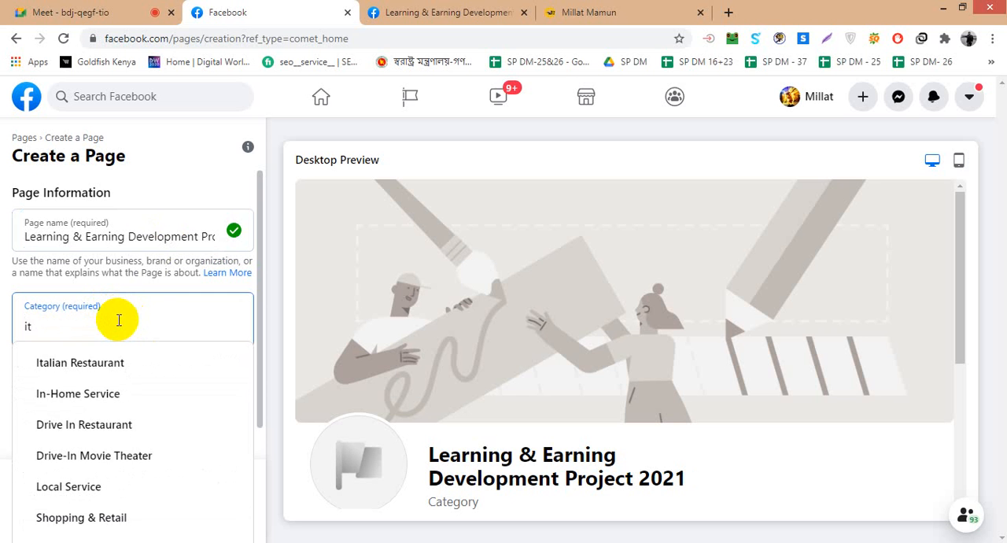
pyautogui.scroll(-2, 128, 389)
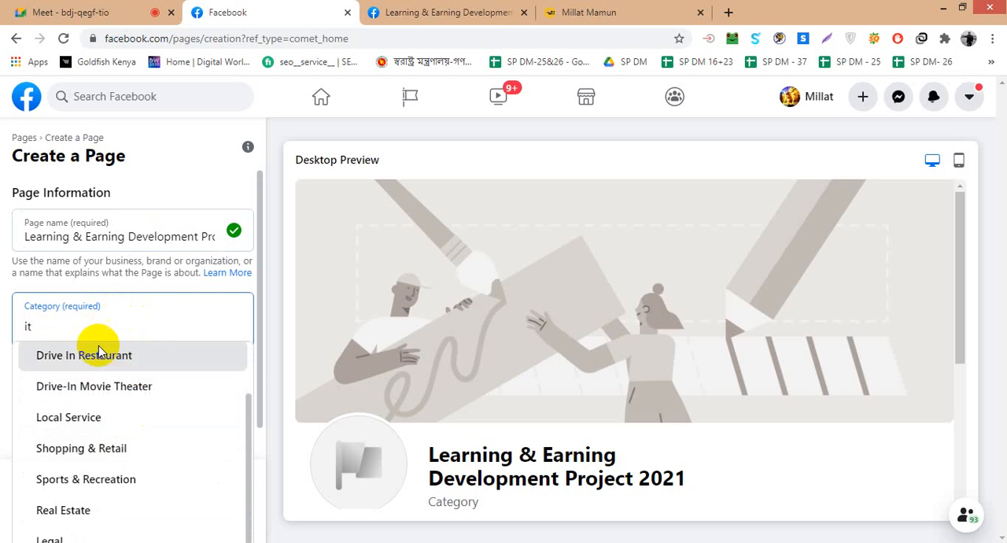
pyautogui.press('BackSpace')
pyautogui.press('BackSpace')
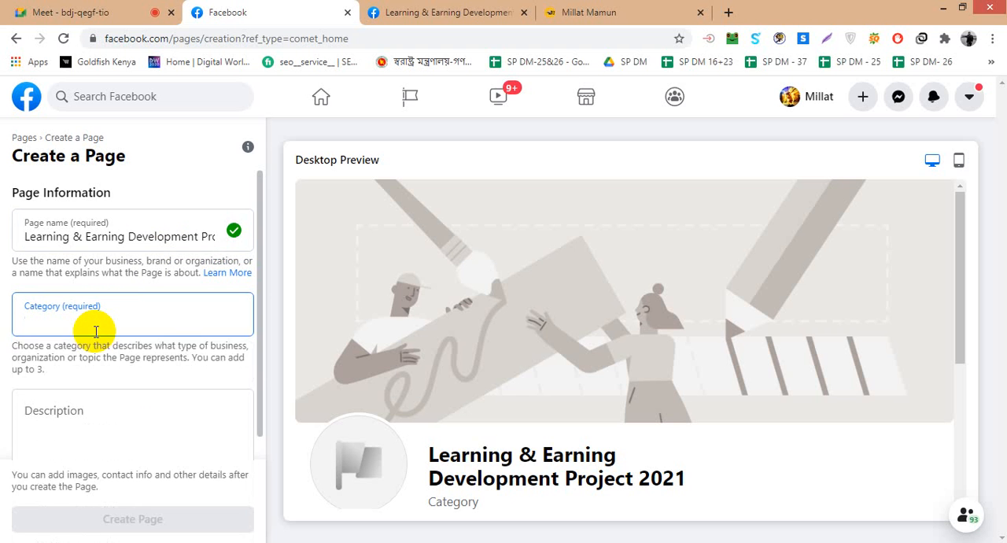
# - Try "N", "En" and "enter" as search terms for the Page's category and clear the field
pyautogui.write('N')
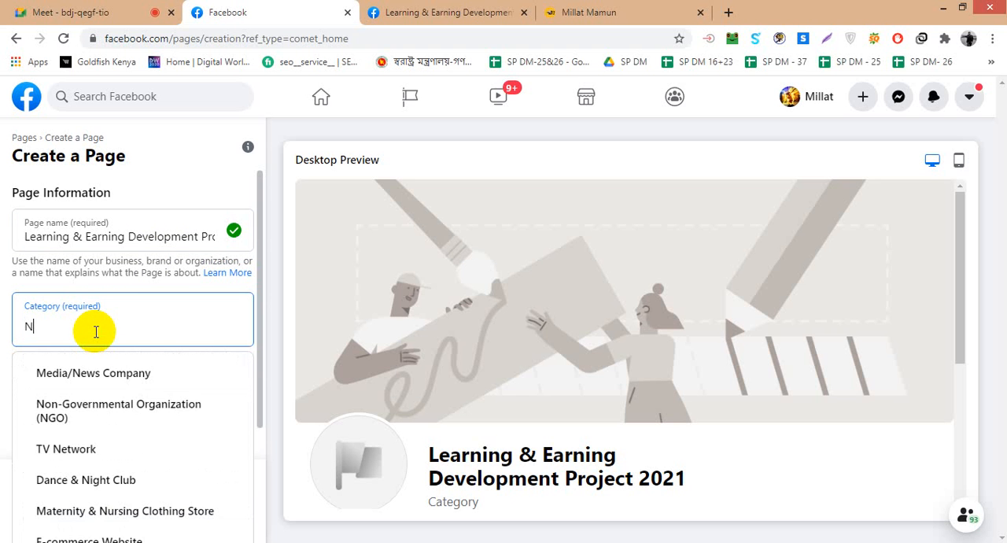
pyautogui.press('BackSpace')
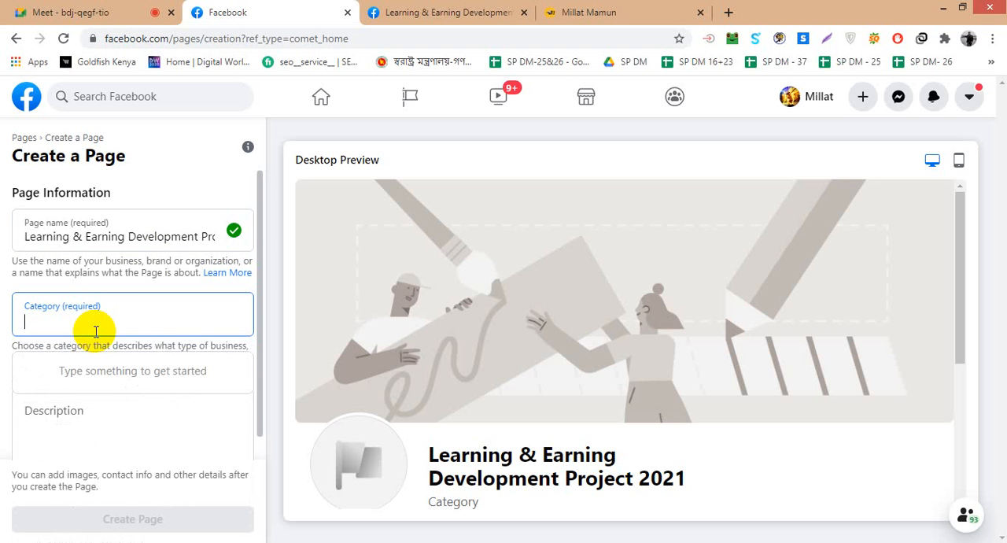
pyautogui.write('E')
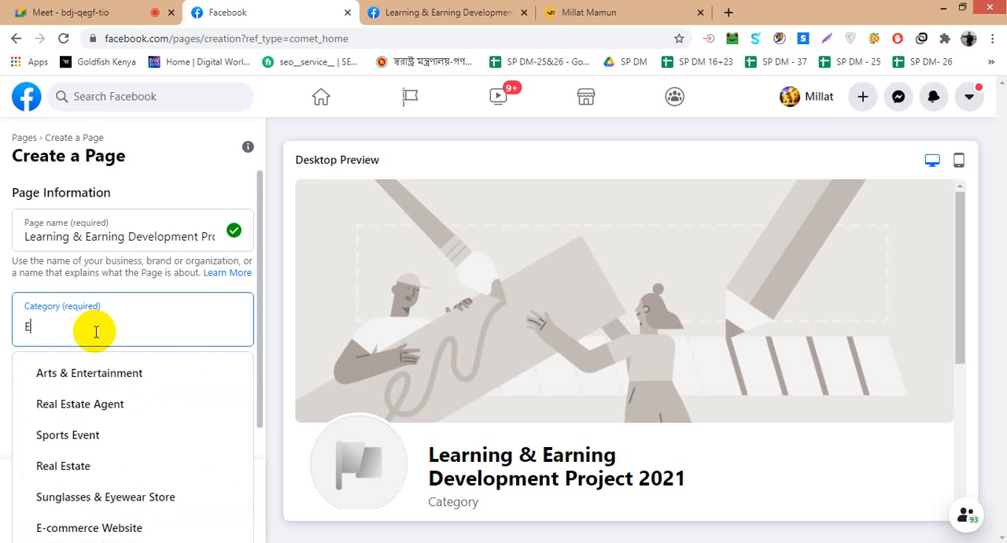
pyautogui.write('n')
pyautogui.press('BackSpace')
pyautogui.write('n')
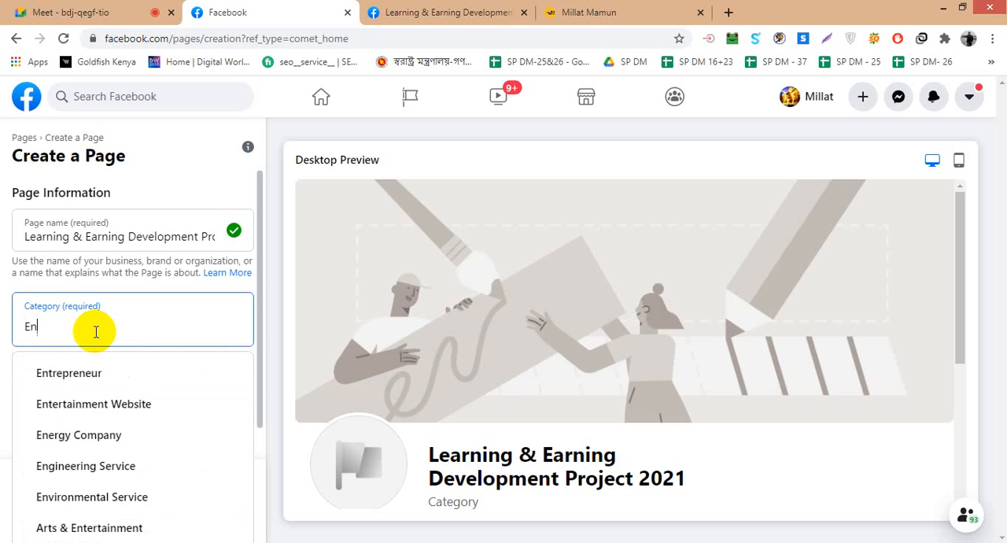
pyautogui.press('BackSpace')
pyautogui.press('BackSpace')
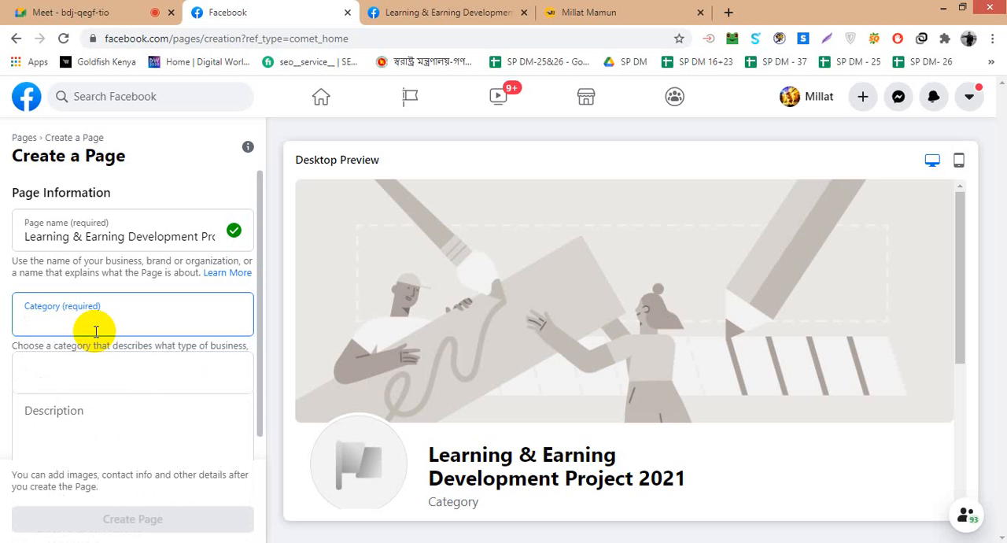
pyautogui.write('ente')
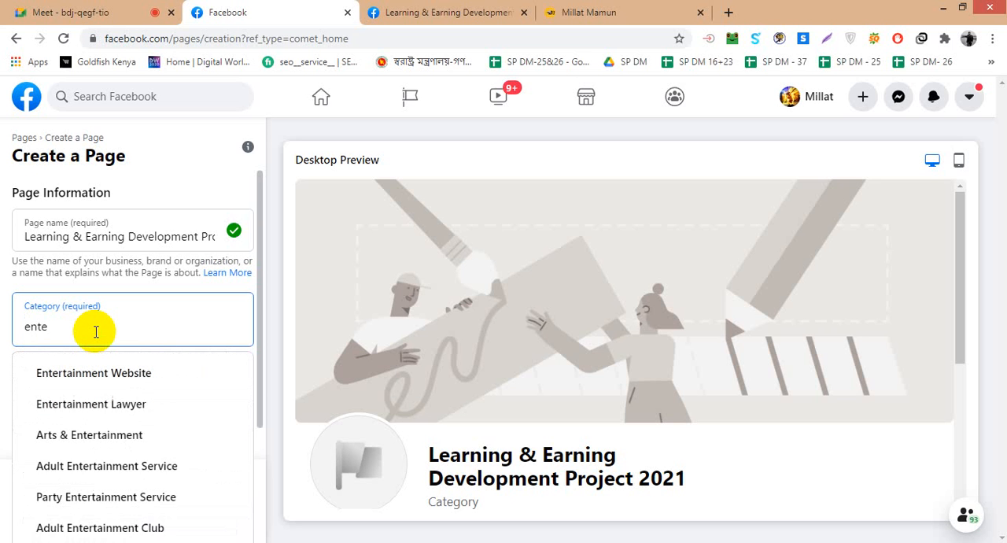
pyautogui.write('r')
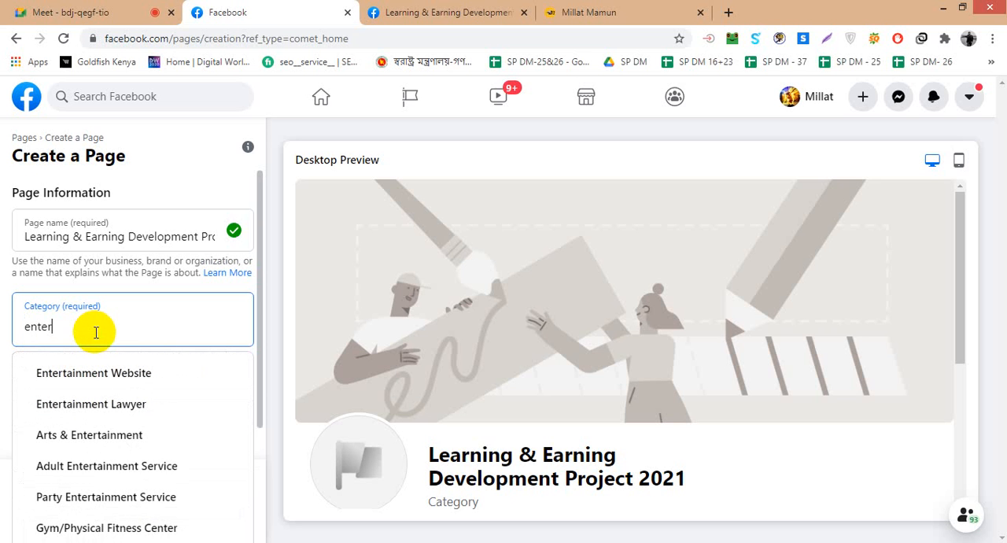
pyautogui.scroll(-1, 96, 332)
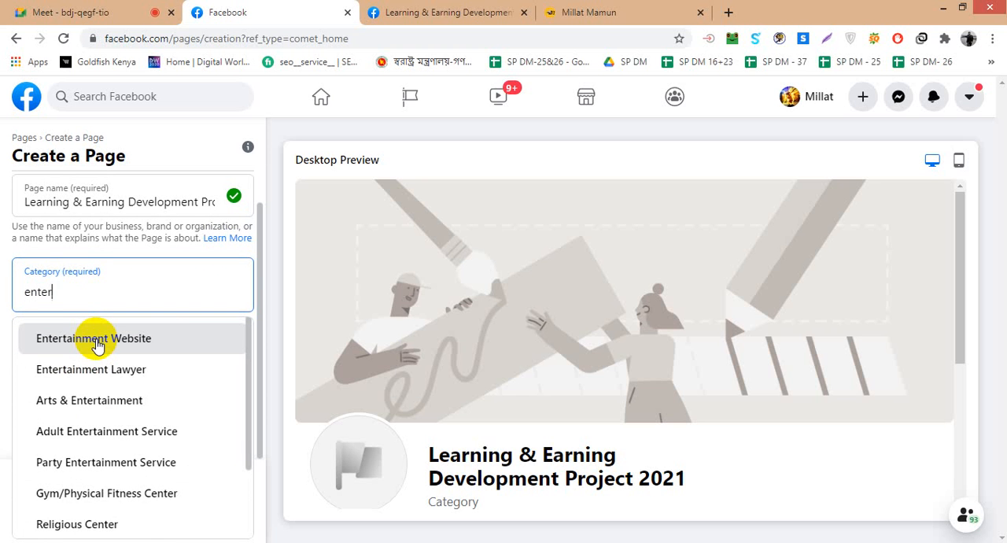
pyautogui.press('BackSpace')
pyautogui.press('BackSpace')
pyautogui.press('BackSpace')
pyautogui.press('BackSpace')
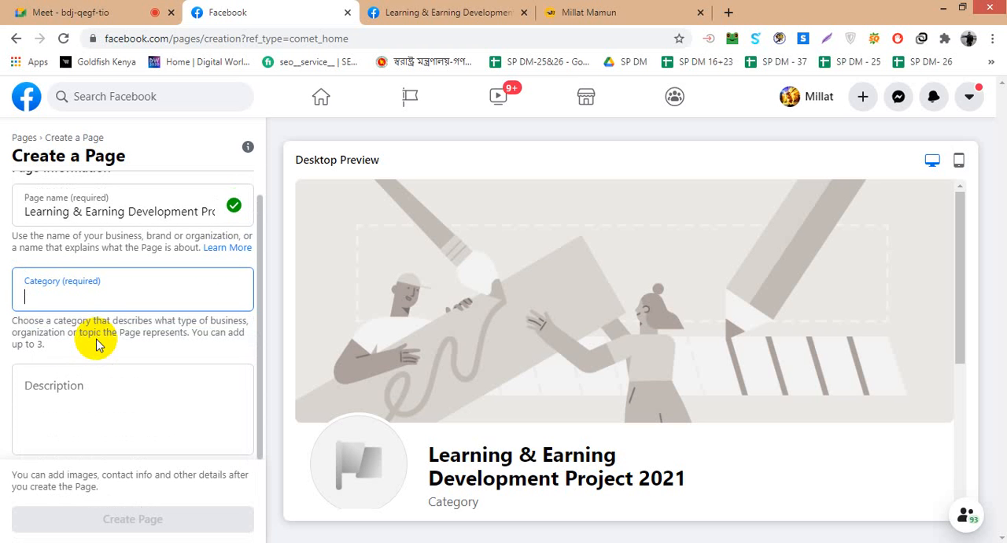
# - Search the Page categories for "Lear" and choose Education
pyautogui.write('Le')
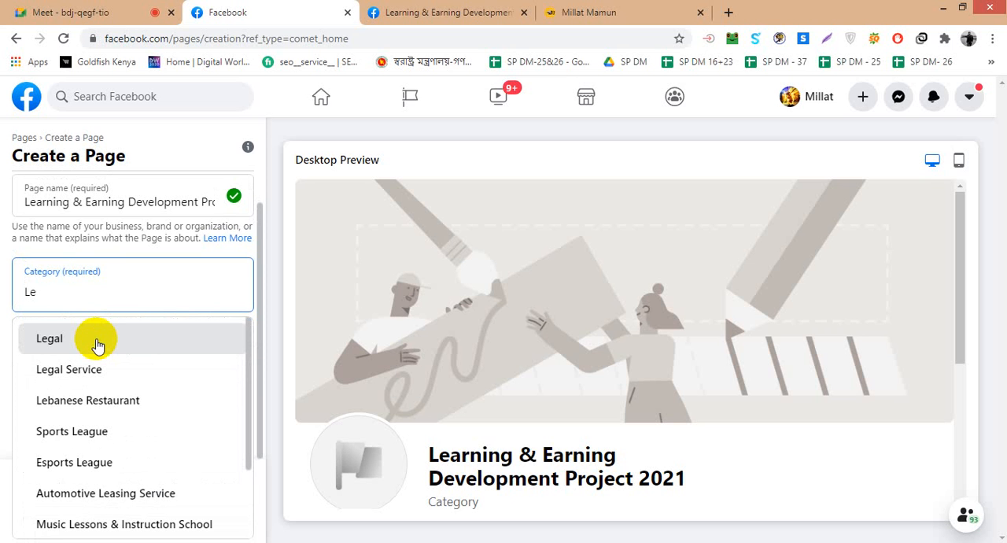
pyautogui.write('ar')
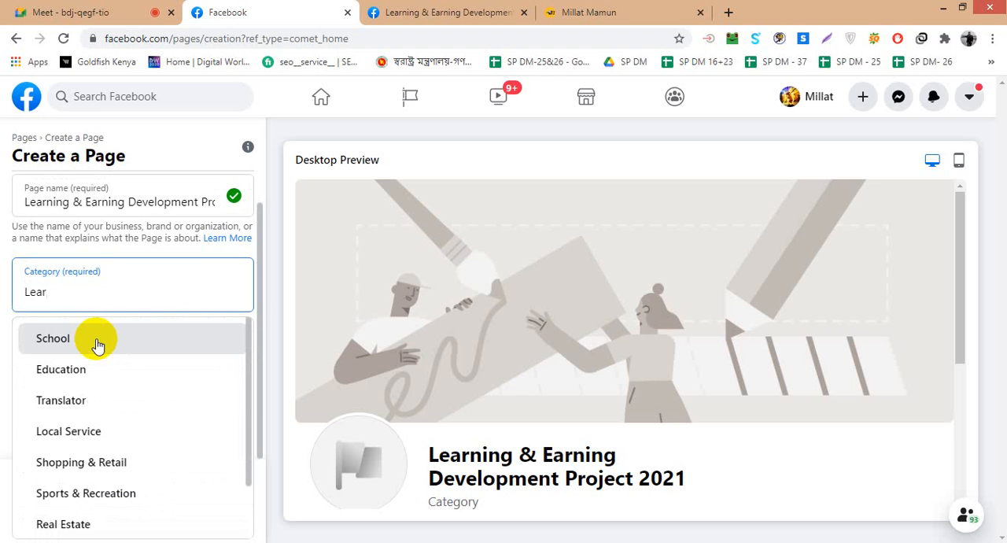
pyautogui.click(93, 370)
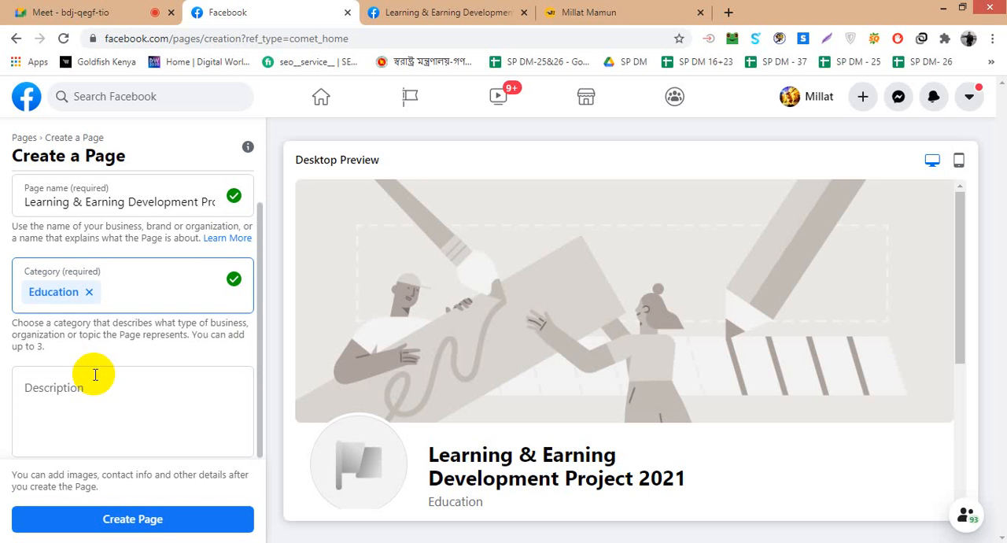
# - Place the cursor in the empty Description, open ledp.ictd.gov.bd in a new tab and look through its home page
pyautogui.click(93, 389)
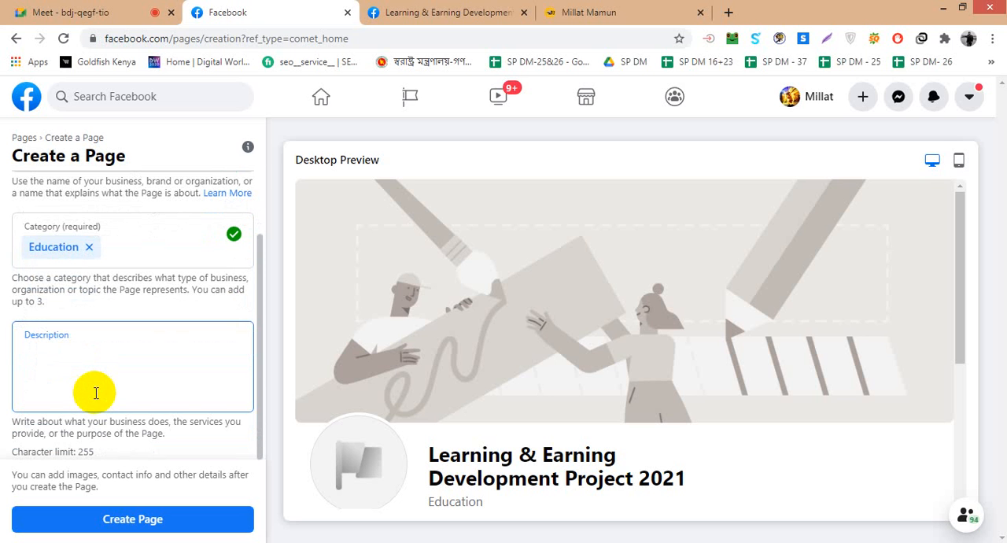
pyautogui.click(729, 12)
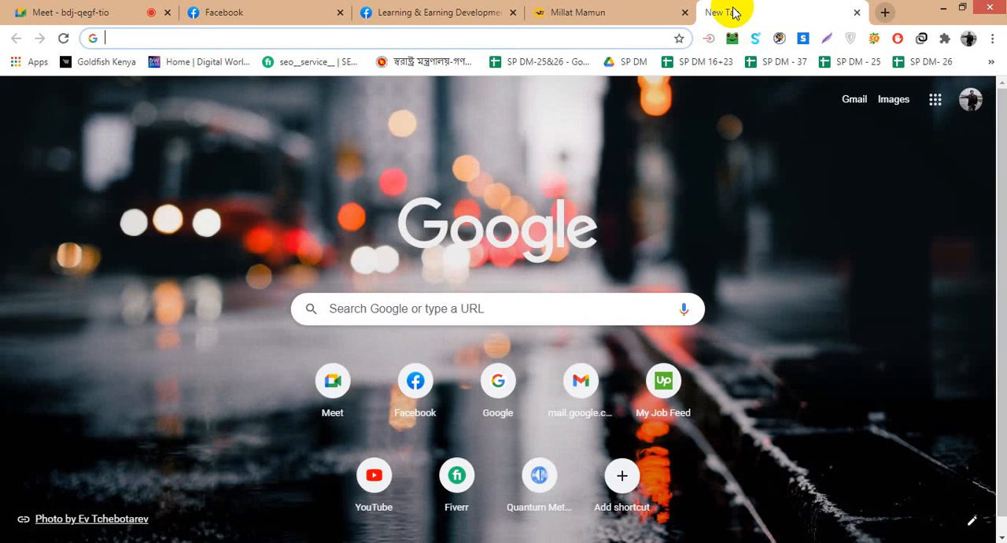
pyautogui.write('ledp.ictd.gov.bd')
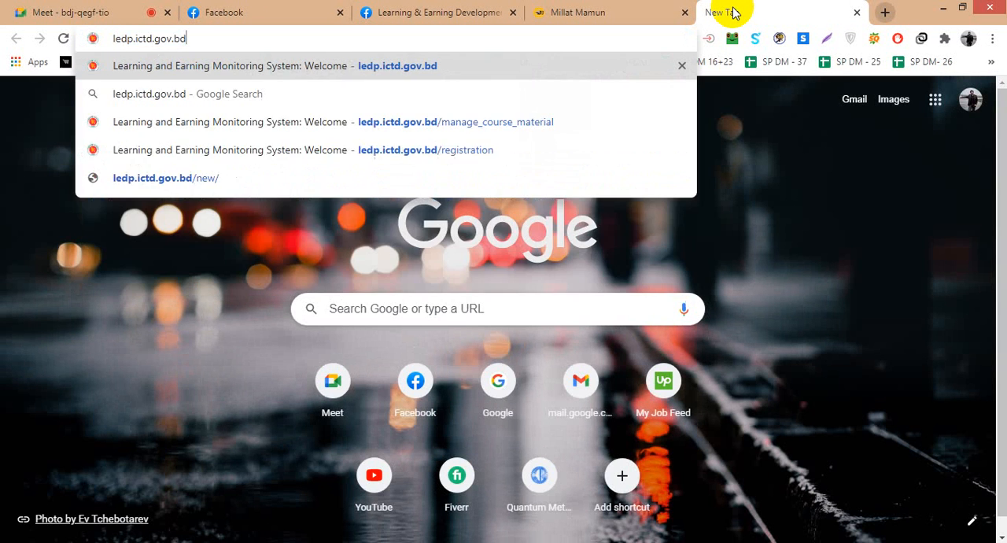
pyautogui.press('Return')
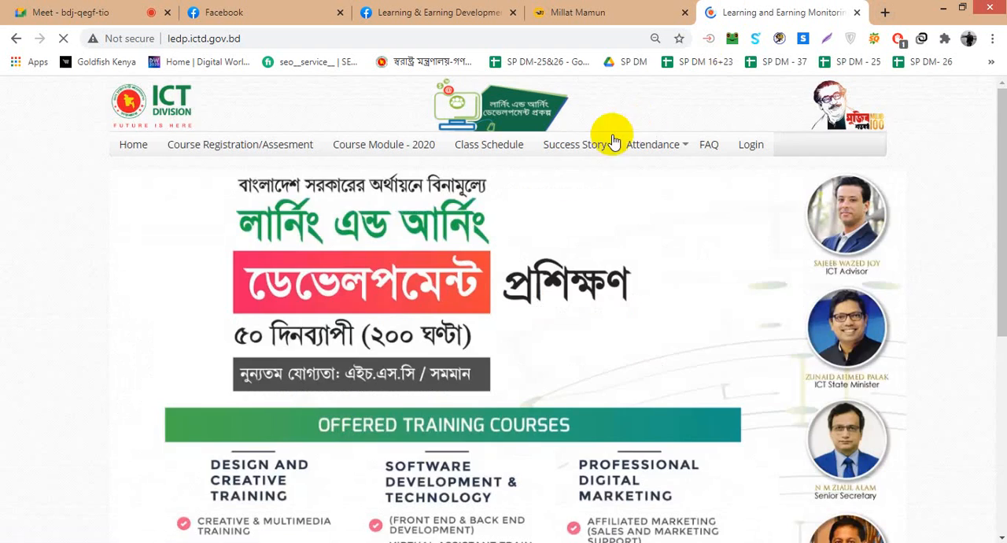
pyautogui.scroll(-3, 504, 193)
pyautogui.scroll(-1, 505, 193)
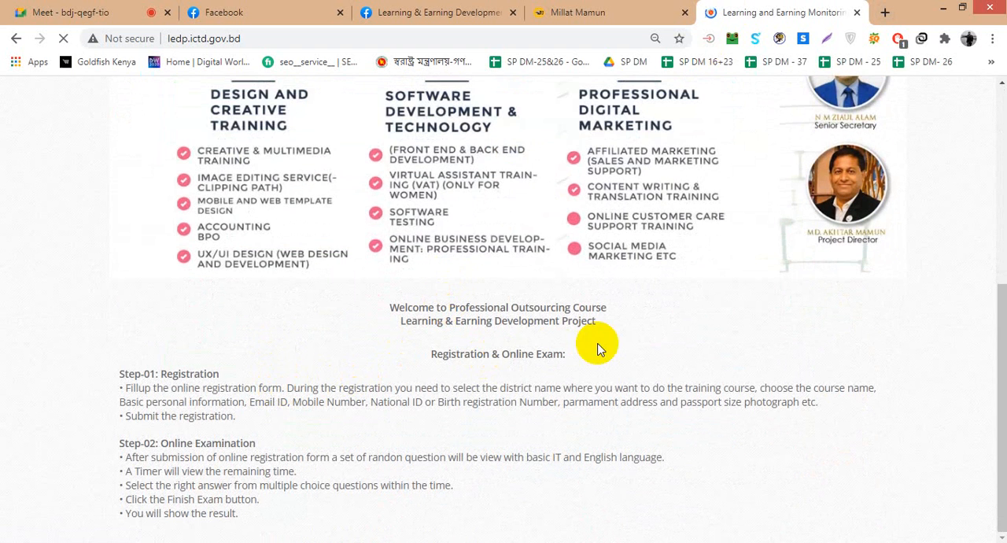
pyautogui.scroll(4, 517, 350)
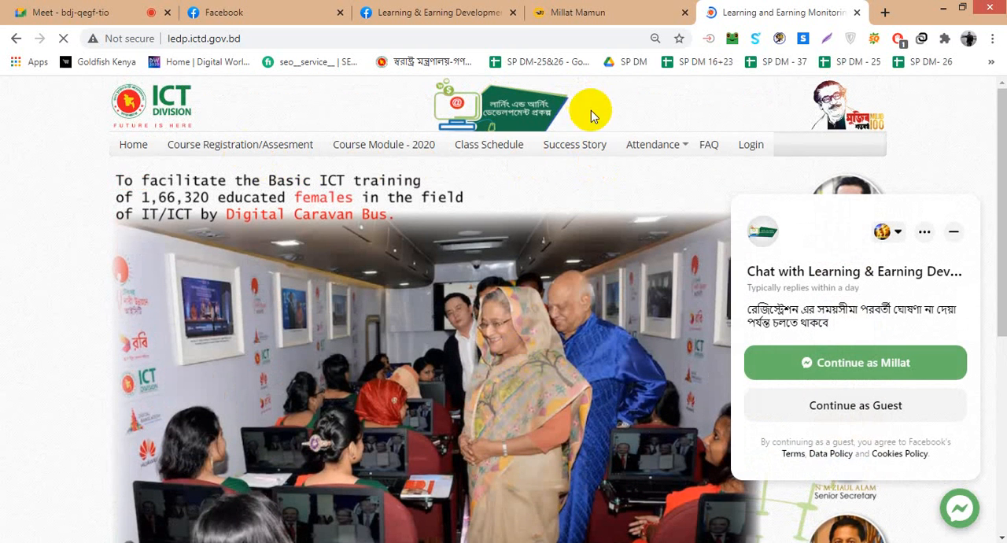
# - Open the site's Success Story page and examine the students' courses, batches and story titles in the table
pyautogui.click(575, 147)
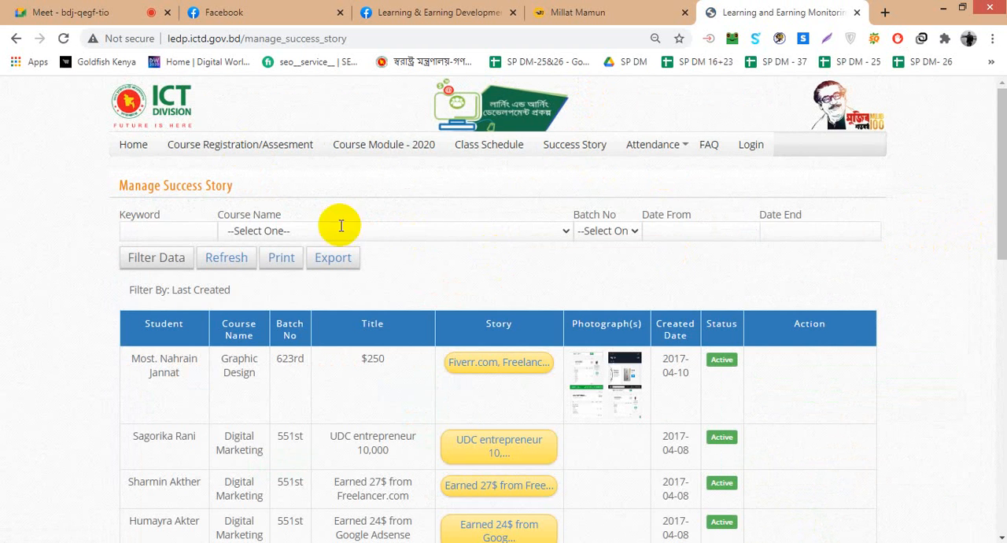
pyautogui.scroll(-3, 204, 264)
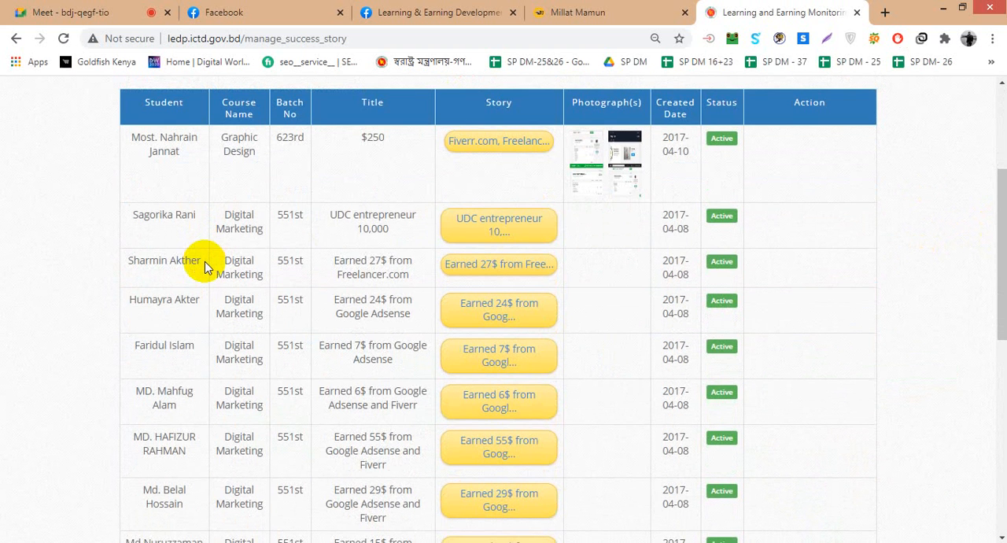
pyautogui.scroll(1, 205, 261)
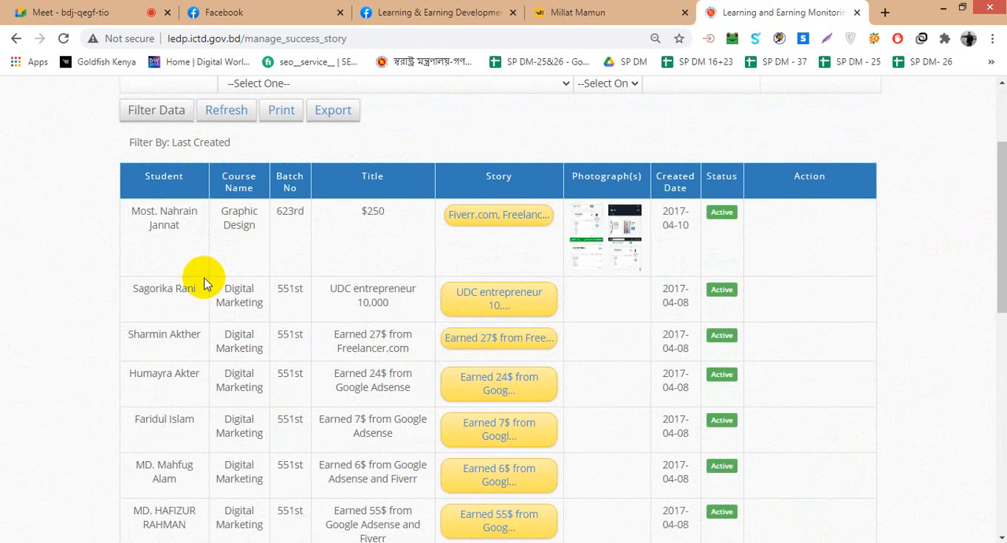
pyautogui.scroll(2, 205, 283)
pyautogui.scroll(-2, 204, 283)
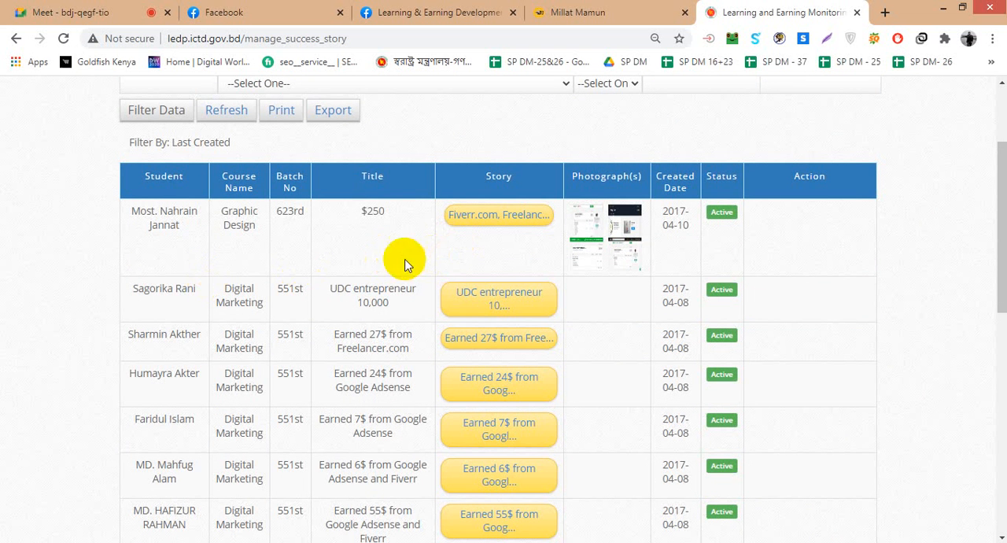
pyautogui.scroll(-1, 367, 201)
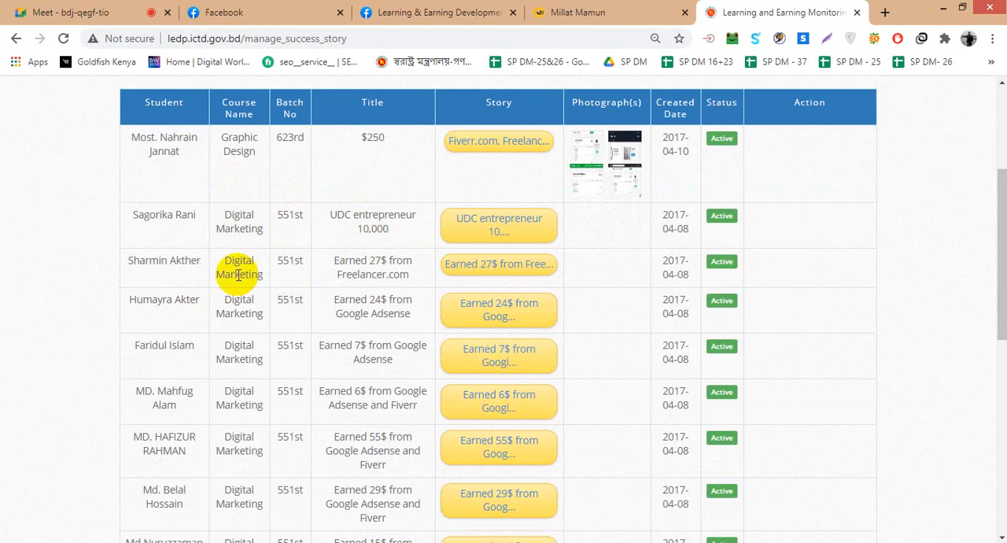
pyautogui.scroll(-1, 245, 306)
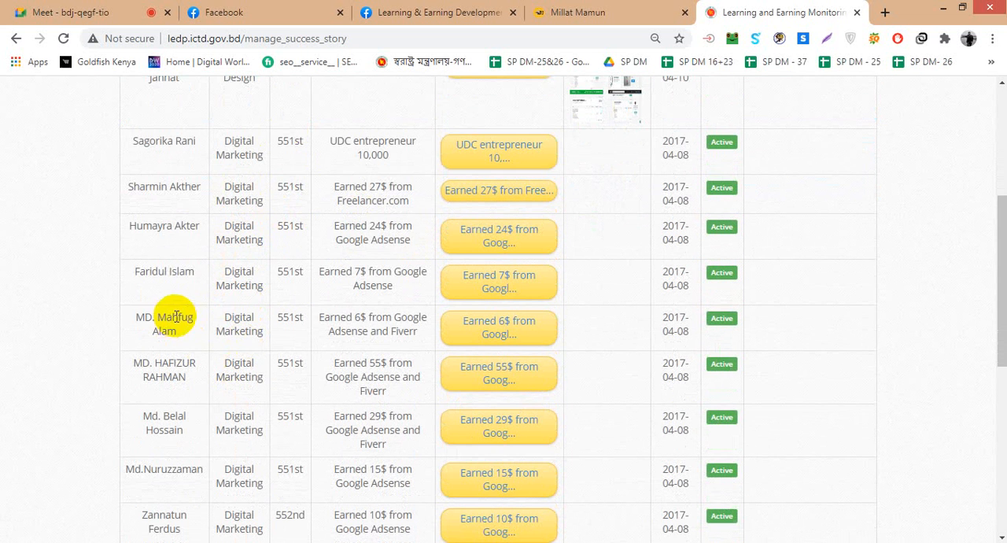
pyautogui.scroll(-2, 307, 323)
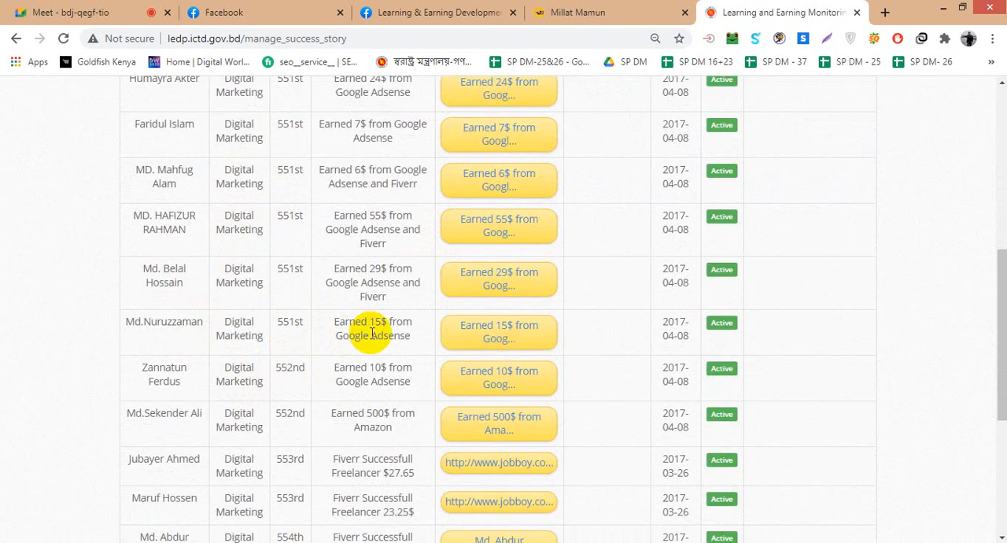
# - Look through the remaining success stories, view the photograph in the Graphic Design student's row at full size and close it
pyautogui.scroll(-1, 368, 334)
pyautogui.scroll(-1, 360, 346)
pyautogui.scroll(-1, 360, 358)
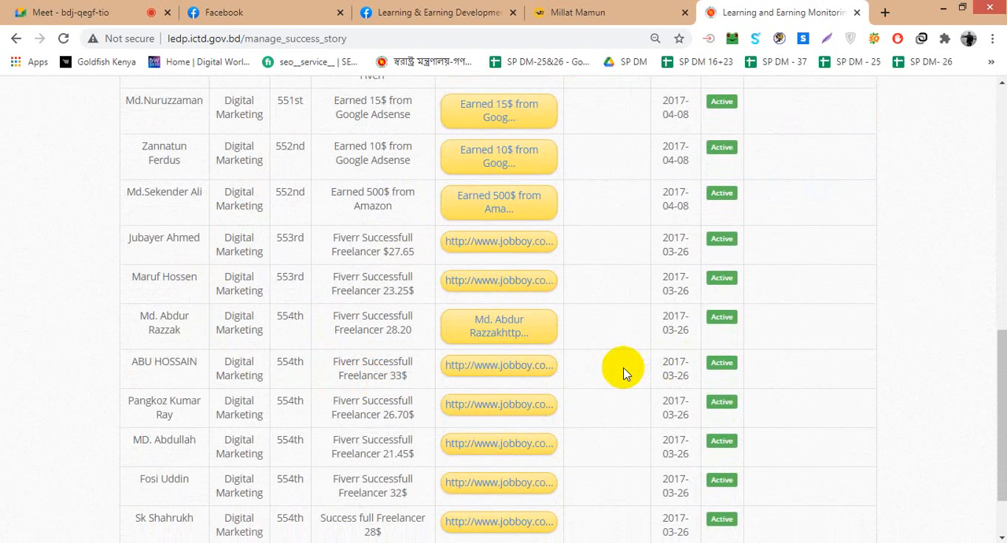
pyautogui.scroll(8, 623, 370)
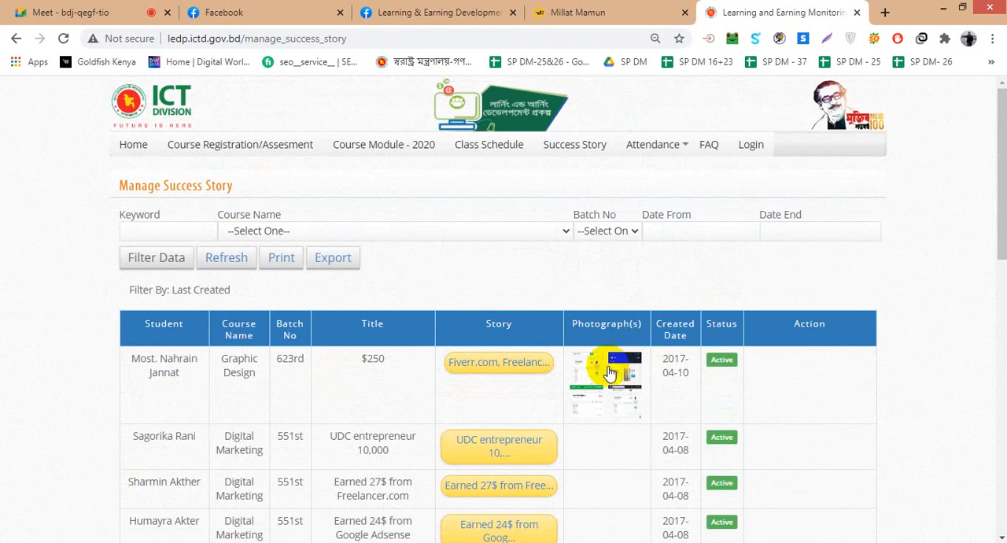
pyautogui.click(607, 371)
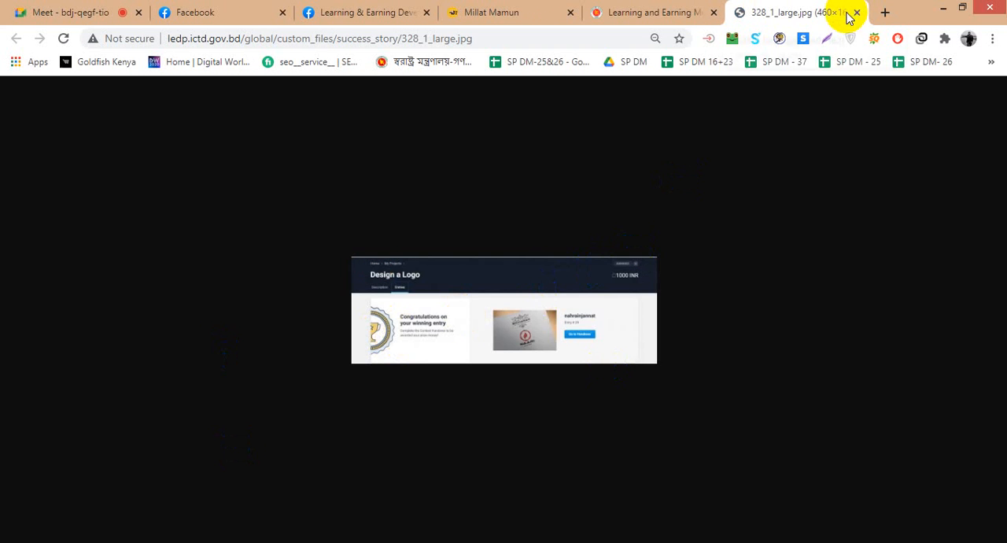
pyautogui.click(856, 12)
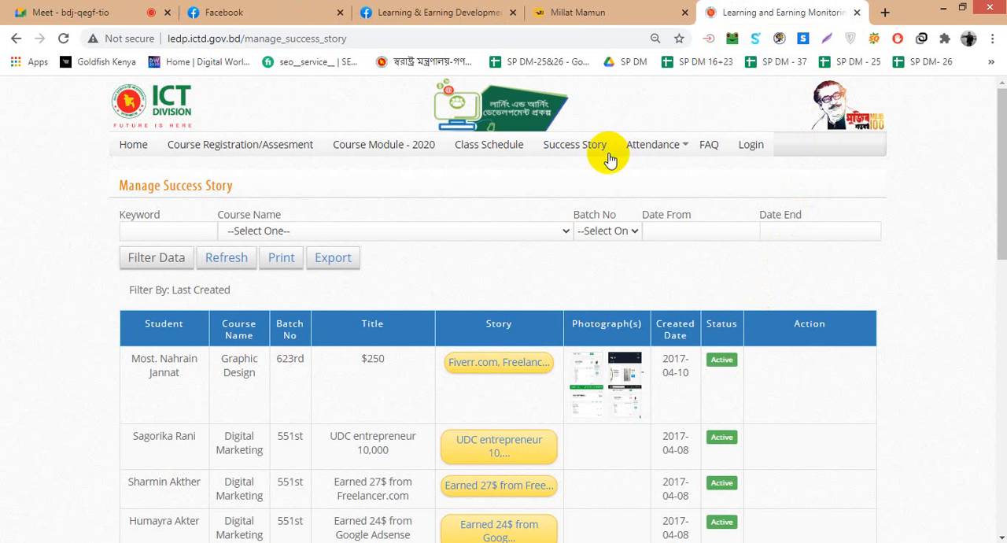
# - Return to the project site's home page, look through its banners and registration instructions, and minimise the chat pop-up
pyautogui.click(146, 153)
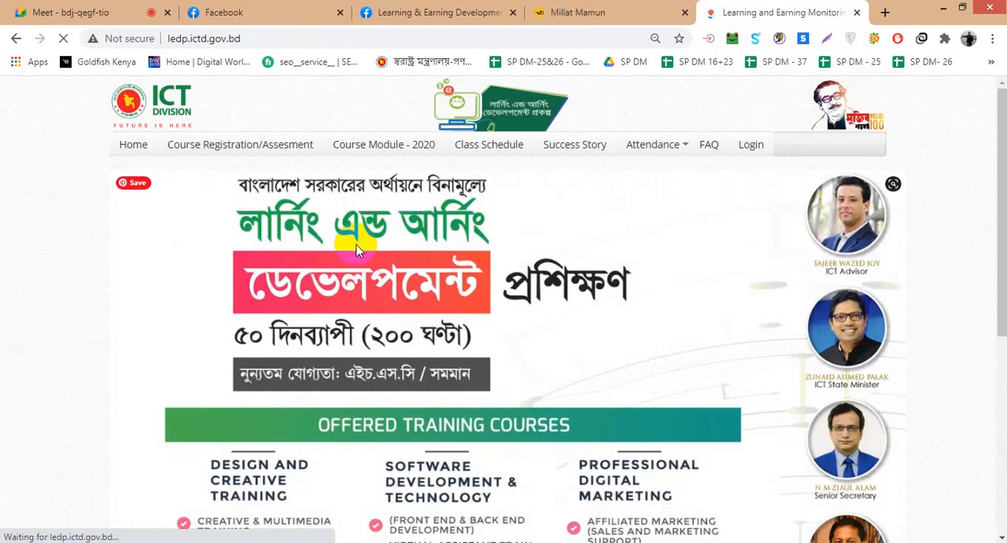
pyautogui.scroll(-5, 370, 308)
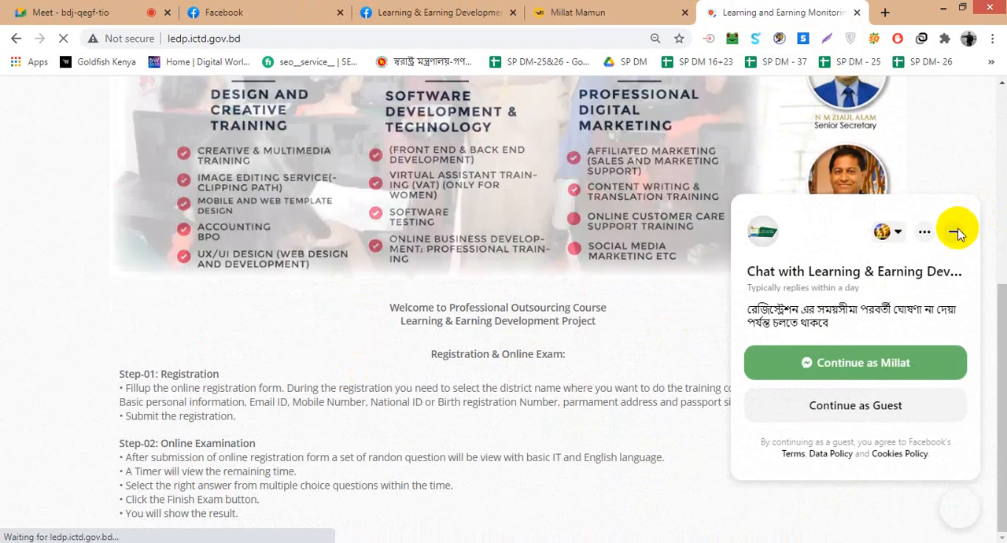
pyautogui.click(956, 232)
pyautogui.scroll(5, 407, 307)
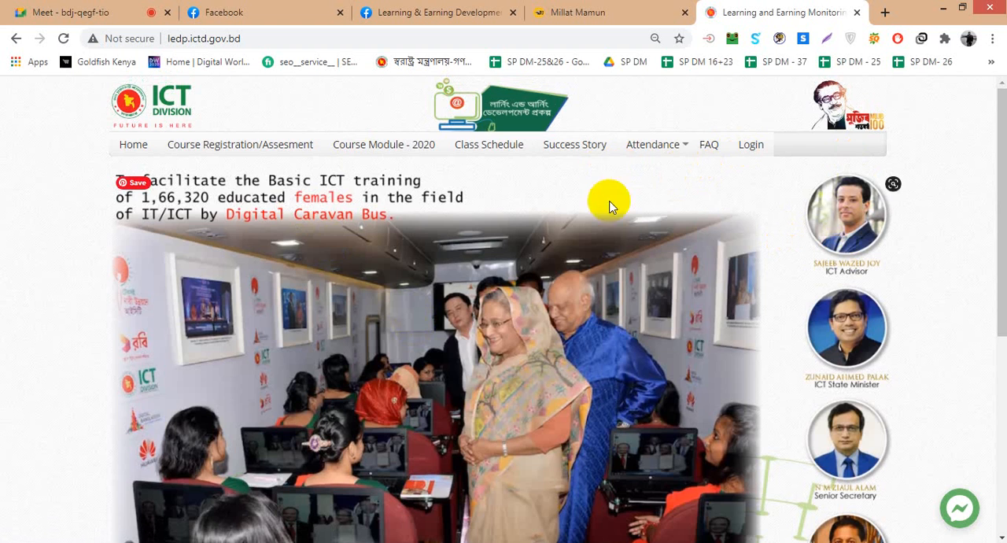
pyautogui.scroll(-5, 271, 212)
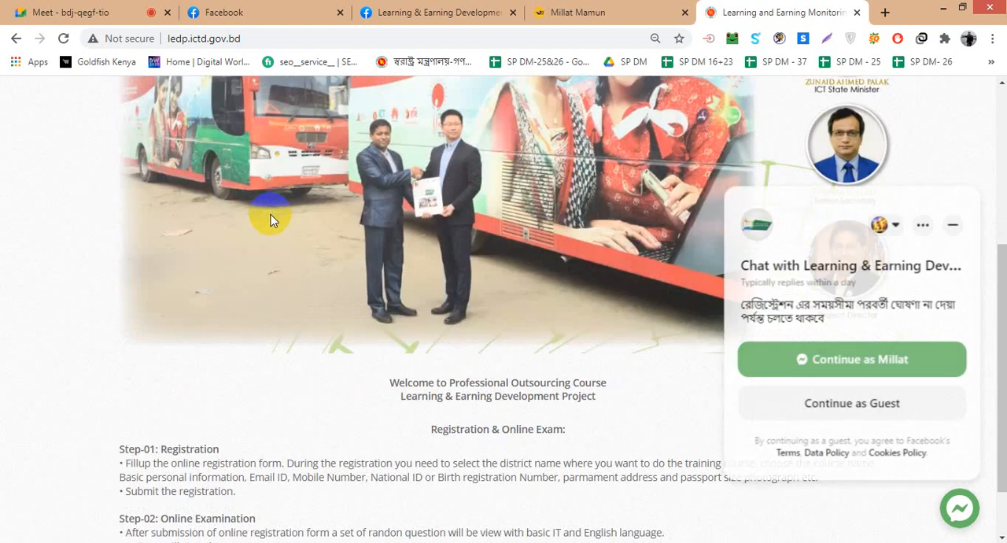
pyautogui.scroll(3, 270, 214)
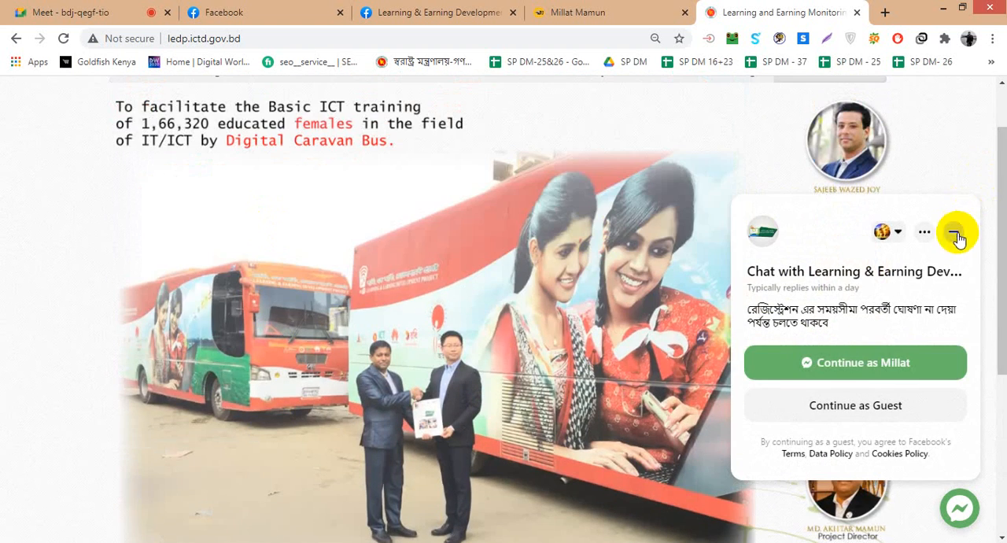
pyautogui.click(955, 236)
# - Copy the first line of the Step-01 registration instructions, from "Fillup" to "course name,", into the Facebook Page's Description
pyautogui.scroll(1, 540, 353)
pyautogui.scroll(-5, 495, 337)
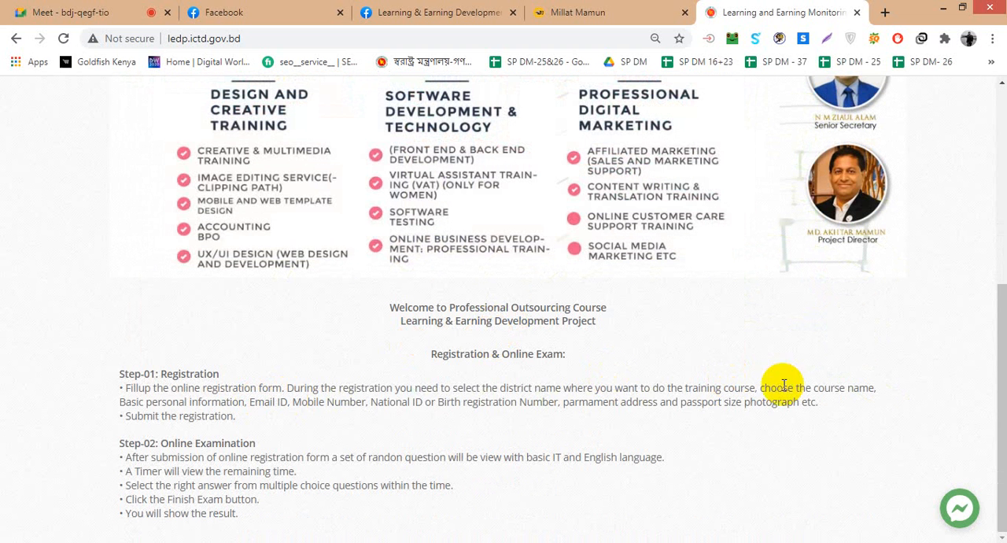
pyautogui.moveTo(875, 386); pyautogui.dragTo(122, 387)
pyautogui.hotkey('ctrl', 'c')
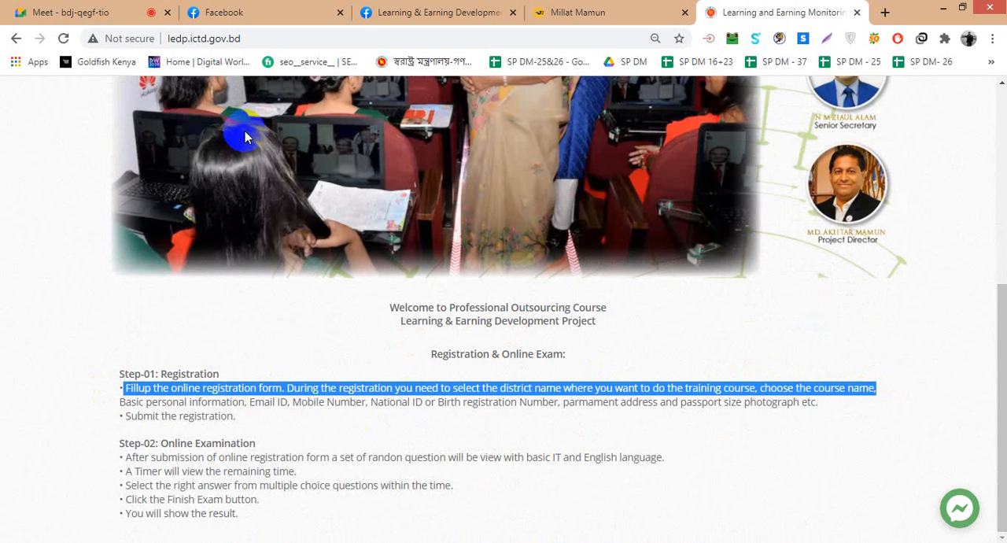
pyautogui.click(424, 12)
pyautogui.click(256, 9)
pyautogui.click(148, 369)
pyautogui.hotkey('ctrl', 'v')
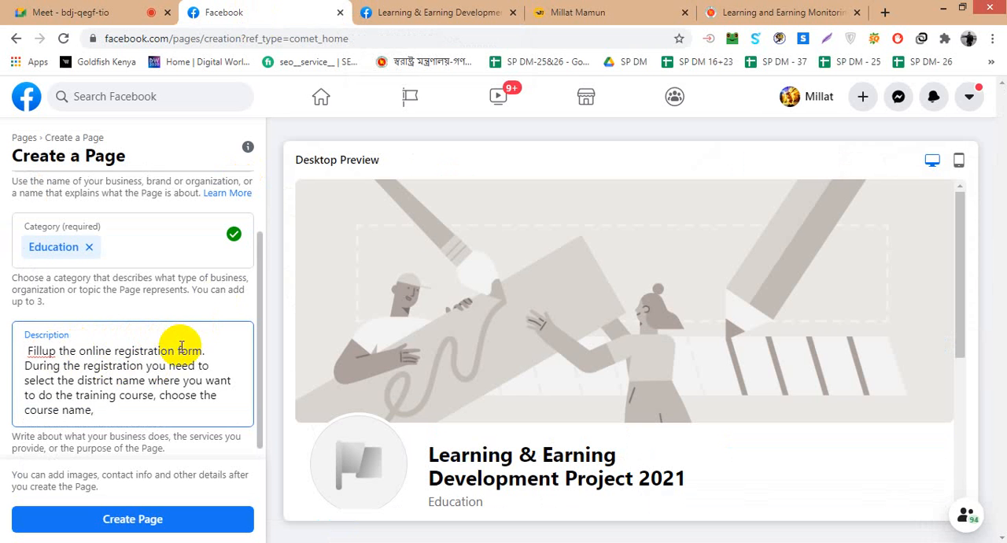
# - Delete the sentence "Fillup the online registration form." from the Description and end the remaining text with a full stop
pyautogui.moveTo(209, 360); pyautogui.dragTo(2, 358)
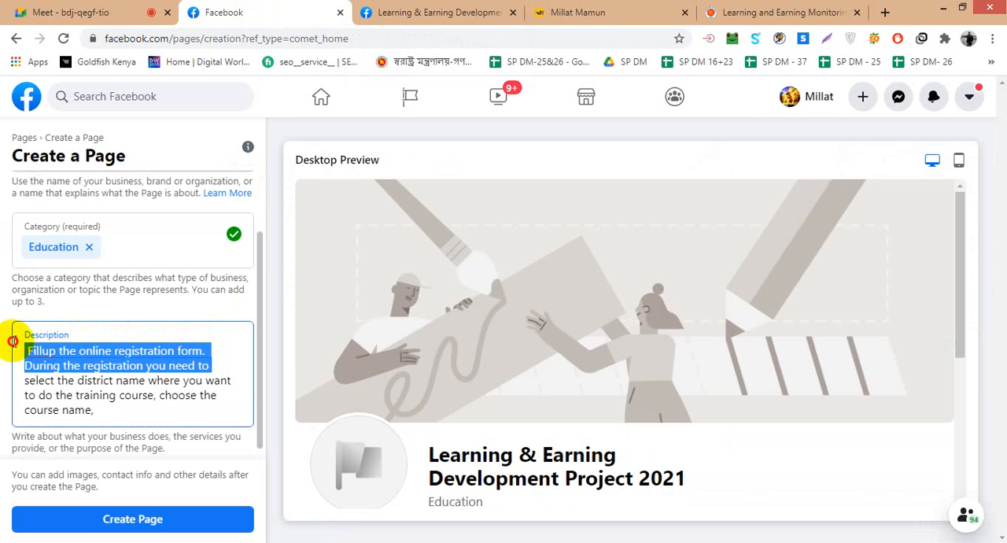
pyautogui.click(71, 351)
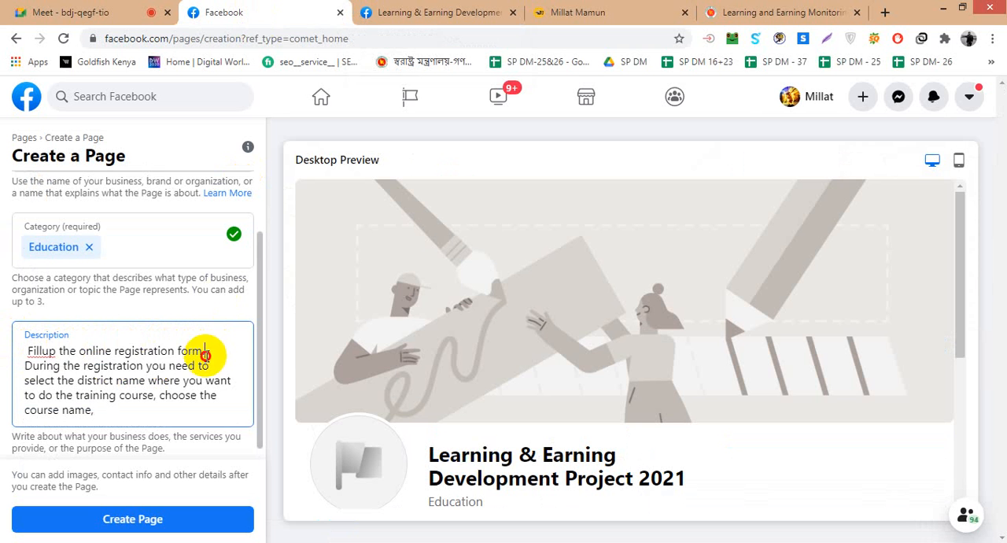
pyautogui.moveTo(203, 354); pyautogui.dragTo(23, 354)
pyautogui.press('BackSpace')
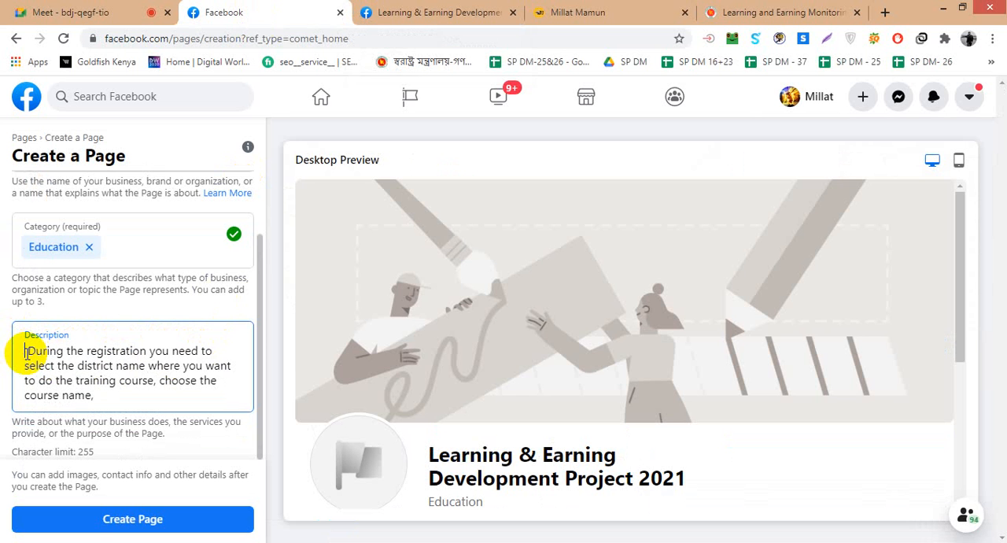
pyautogui.press('Delete')
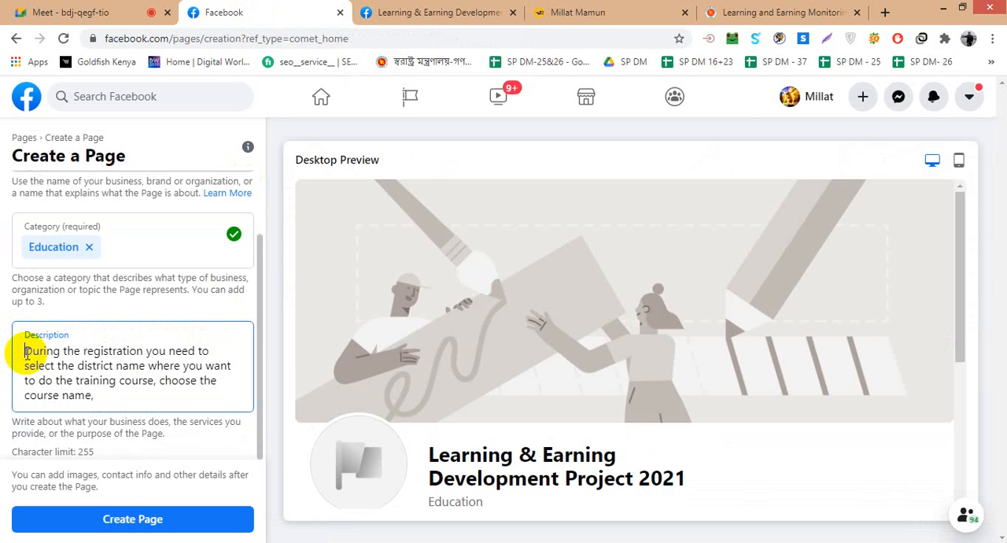
pyautogui.click(105, 395)
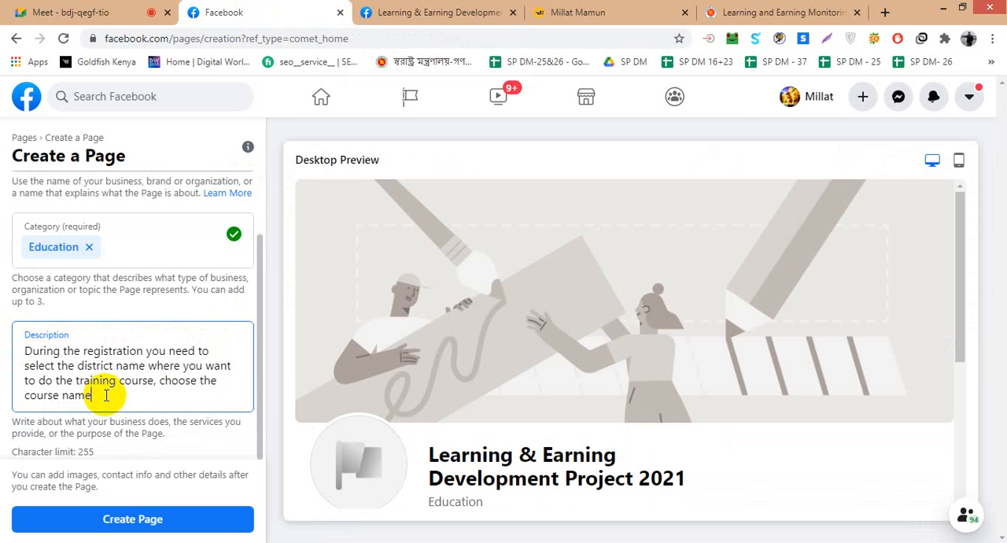
# - Create the Page and look through the Page Information, Profile Photo and Cover Photo sections of its setup form
pyautogui.click(140, 516)
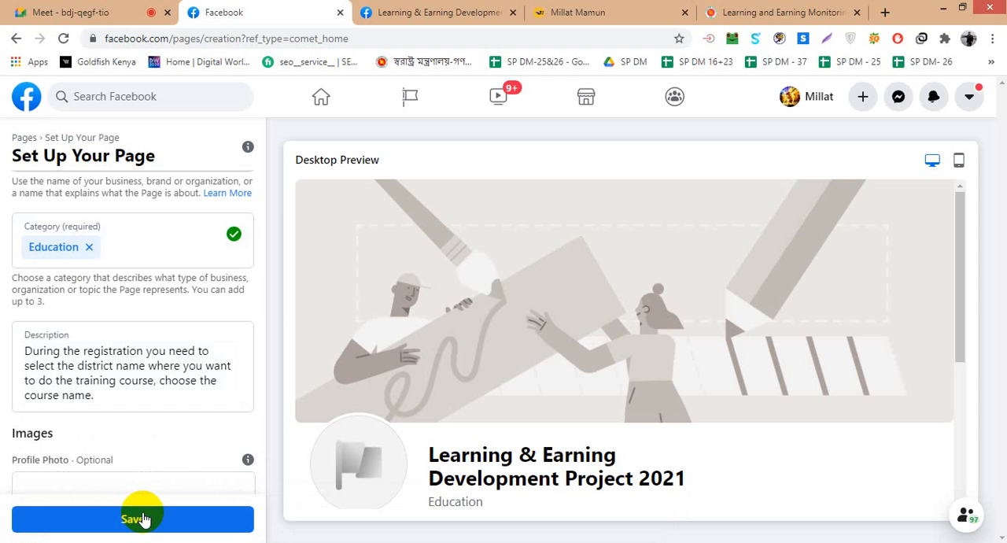
pyautogui.scroll(-3, 242, 346)
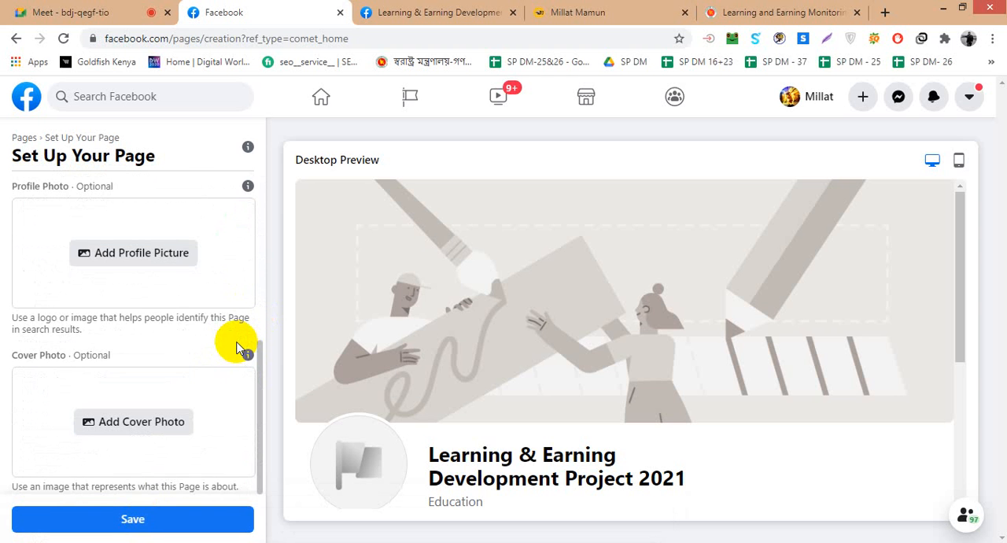
pyautogui.scroll(5, 240, 348)
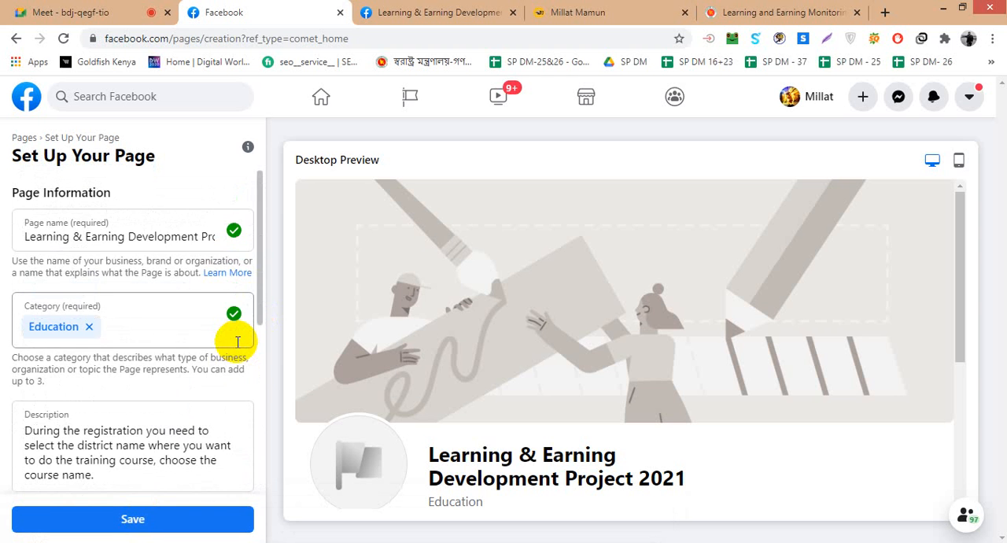
pyautogui.scroll(-4, 240, 348)
pyautogui.scroll(-1, 239, 348)
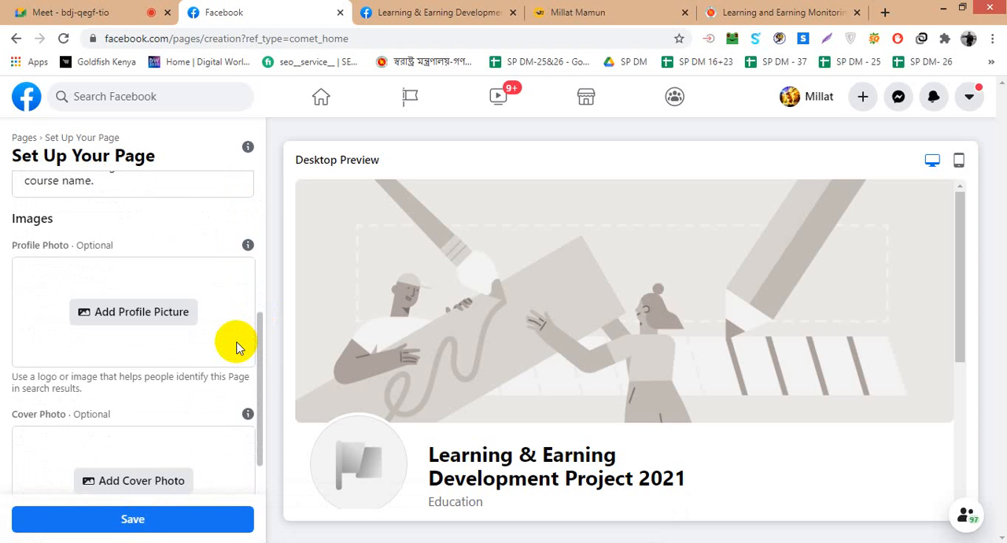
pyautogui.scroll(-1, 239, 348)
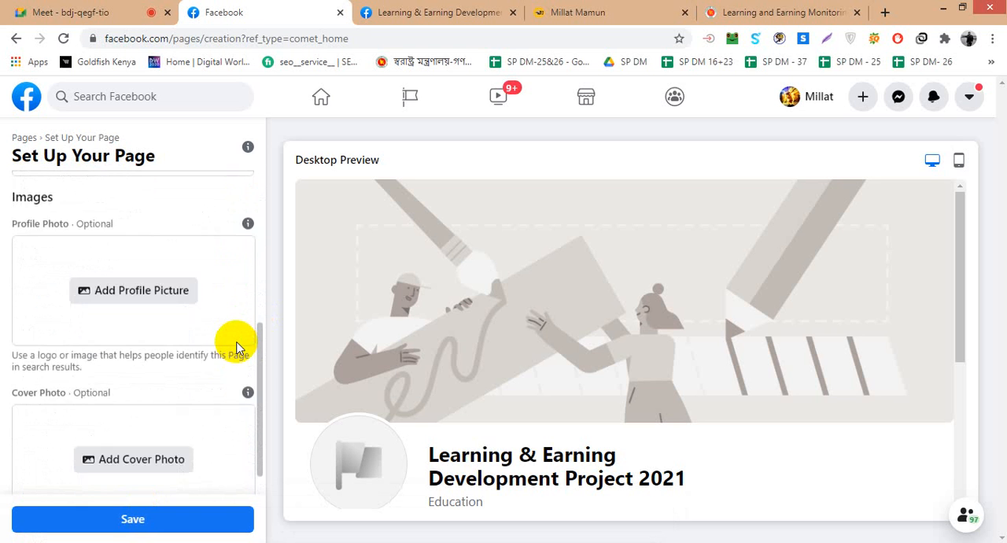
pyautogui.scroll(1, 240, 348)
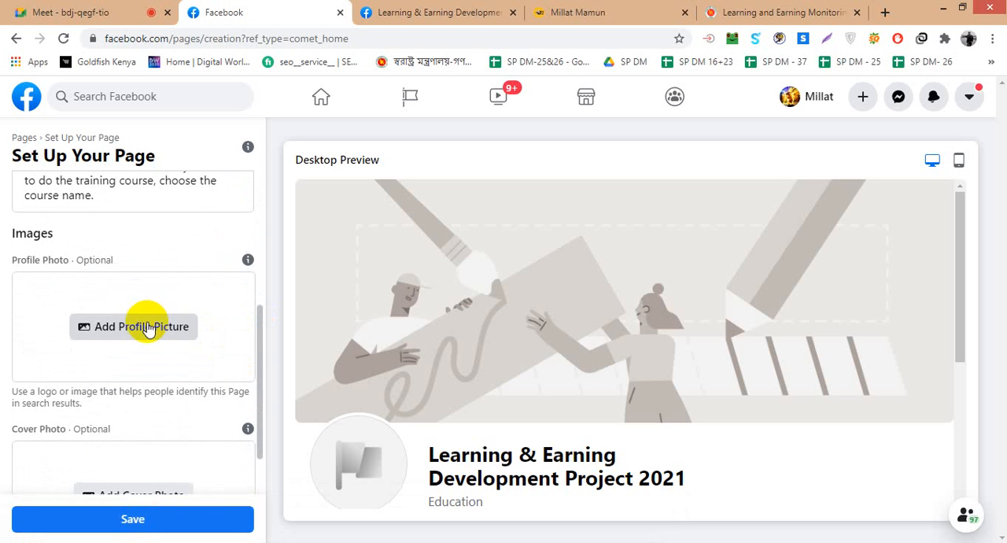
pyautogui.scroll(-1, 146, 322)
pyautogui.scroll(1, 147, 323)
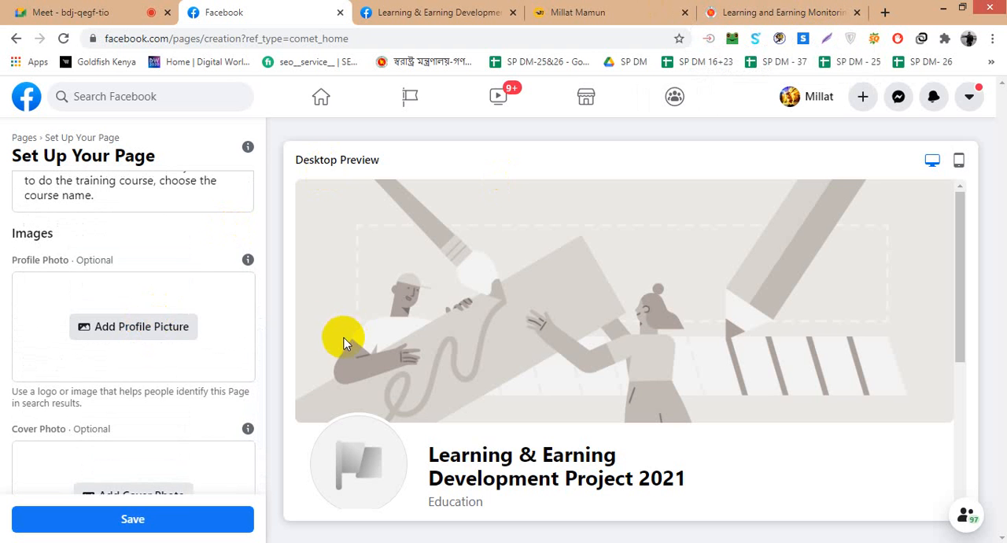
pyautogui.scroll(-1, 158, 325)
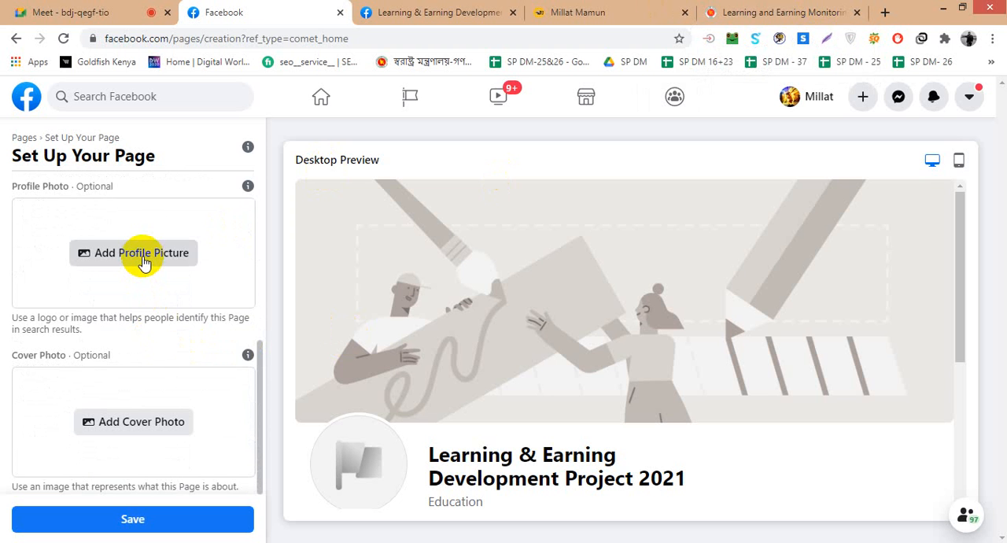
pyautogui.scroll(-3, 524, 464)
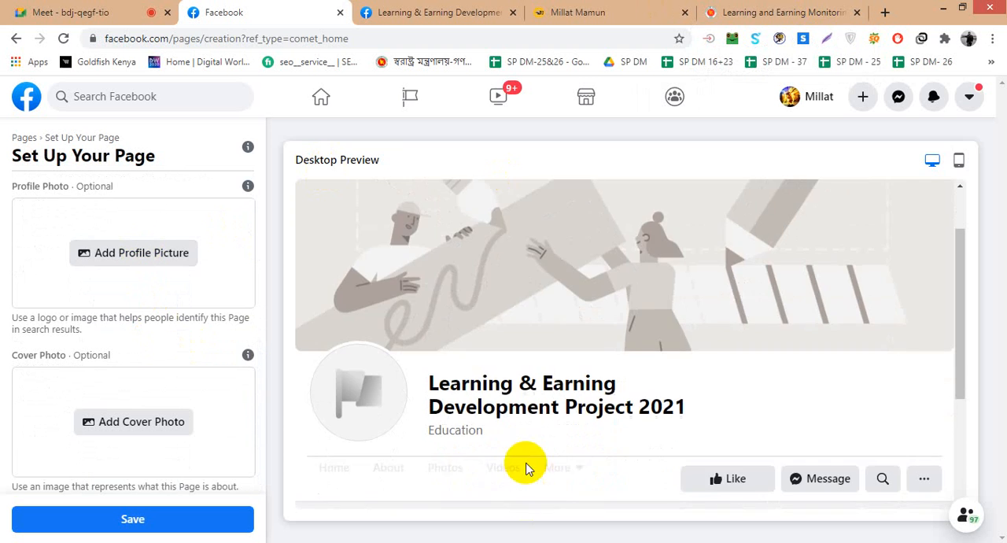
pyautogui.scroll(2, 962, 210)
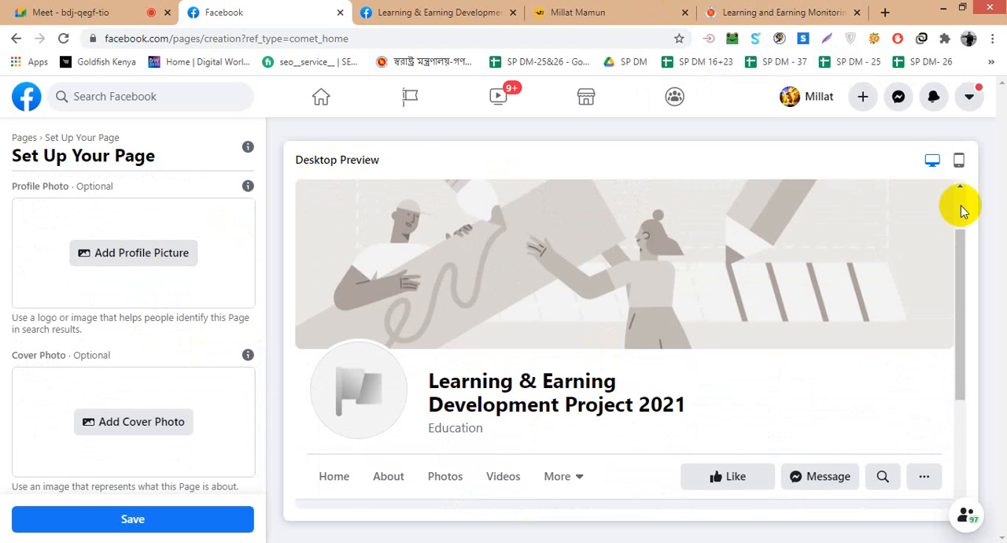
pyautogui.click(959, 160)
pyautogui.scroll(-1, 624, 363)
pyautogui.scroll(-2, 551, 367)
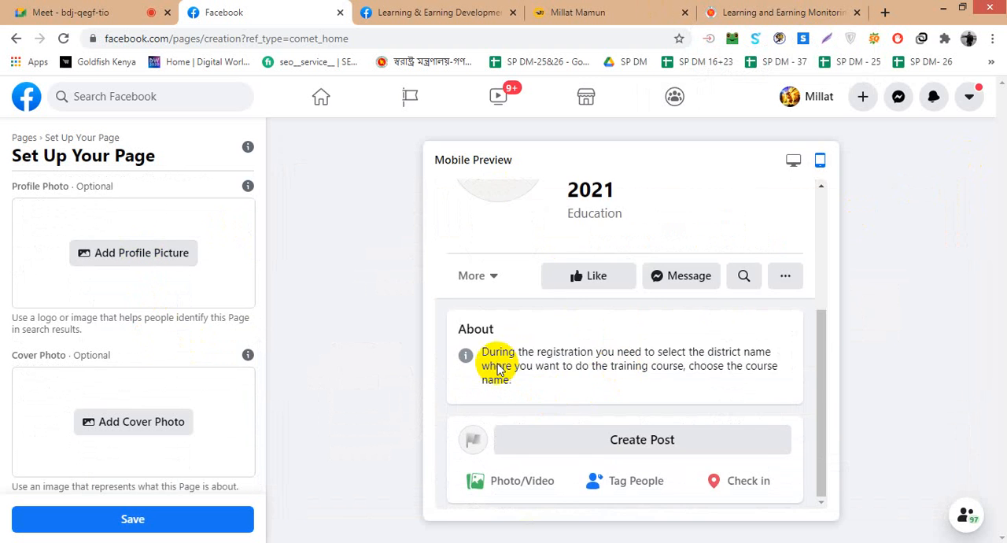
pyautogui.scroll(2, 516, 364)
pyautogui.scroll(1, 520, 365)
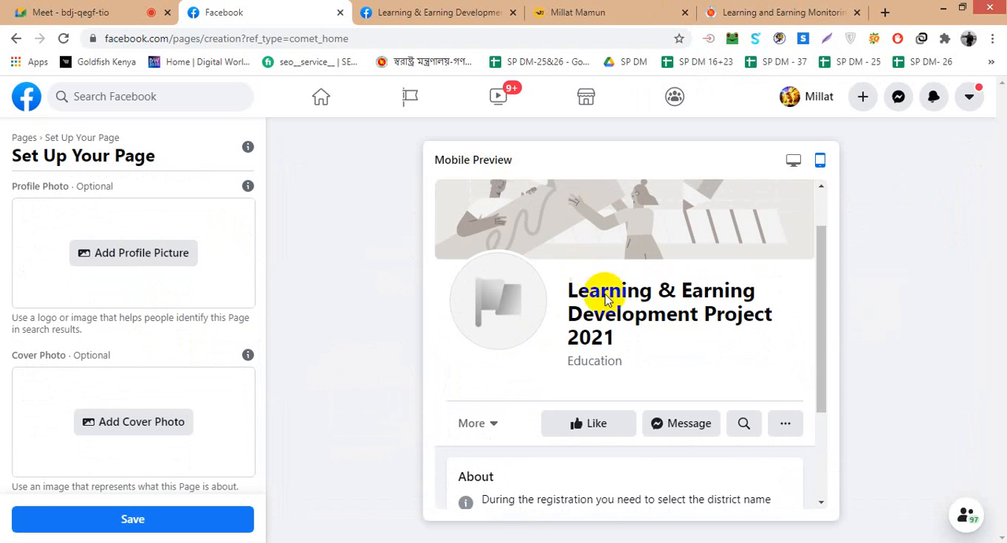
pyautogui.click(791, 160)
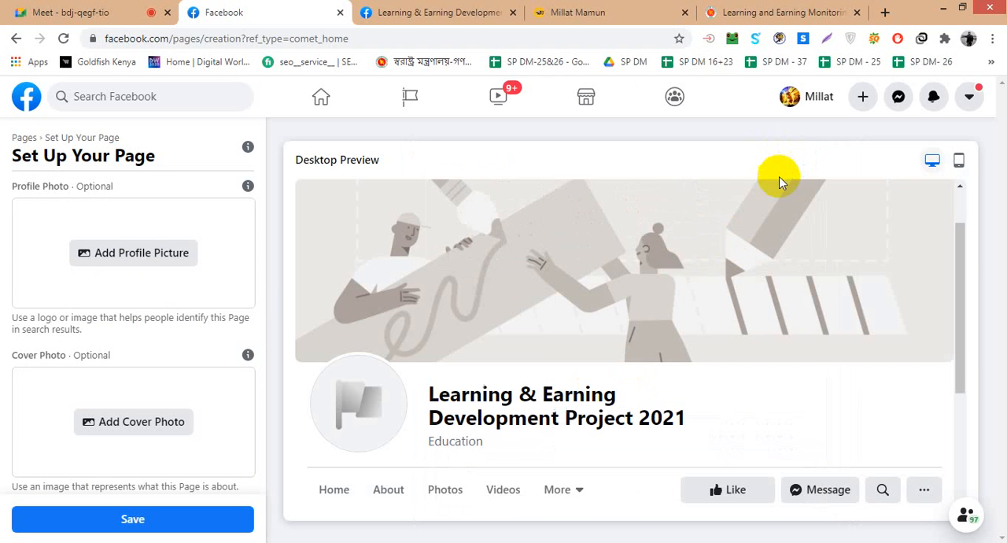
pyautogui.scroll(2, 154, 299)
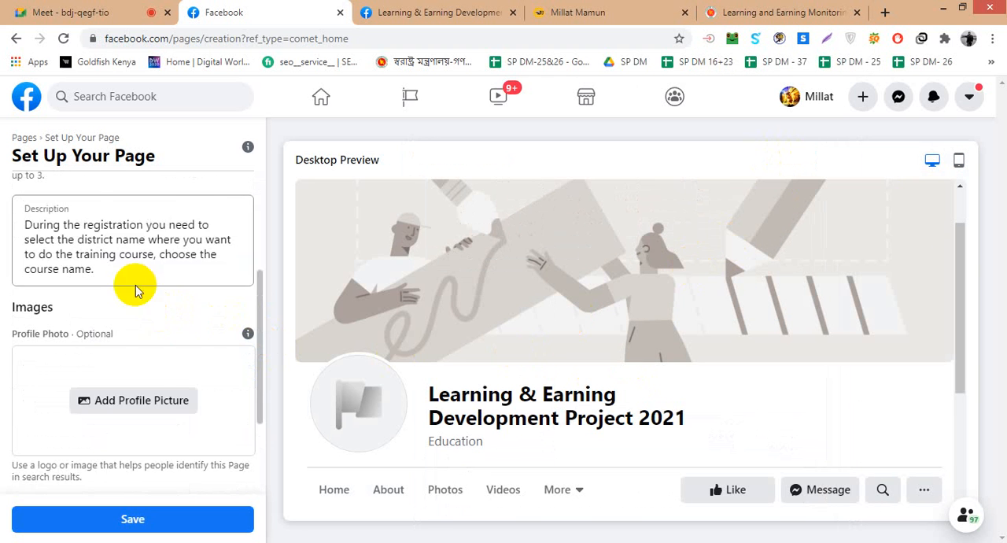
pyautogui.scroll(-1, 135, 315)
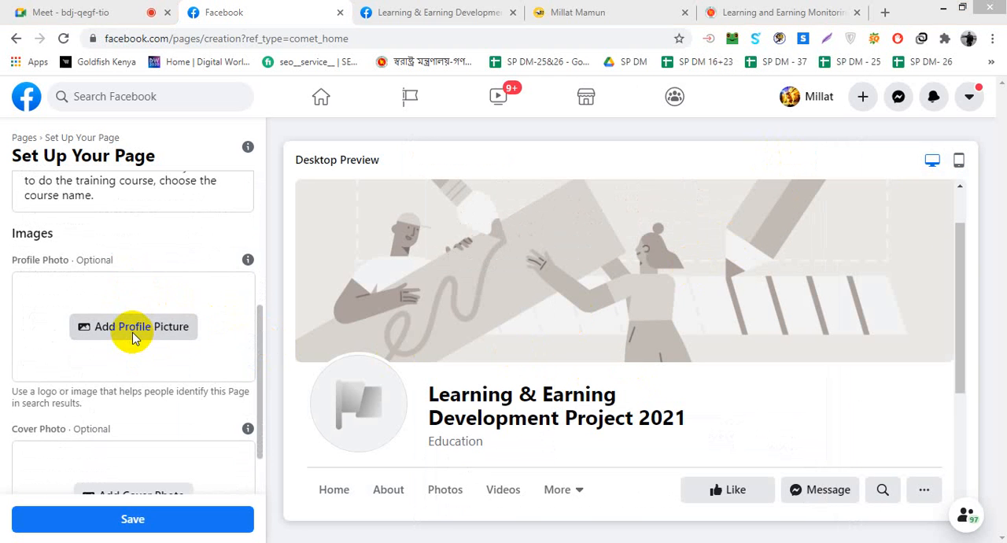
pyautogui.click(133, 332)
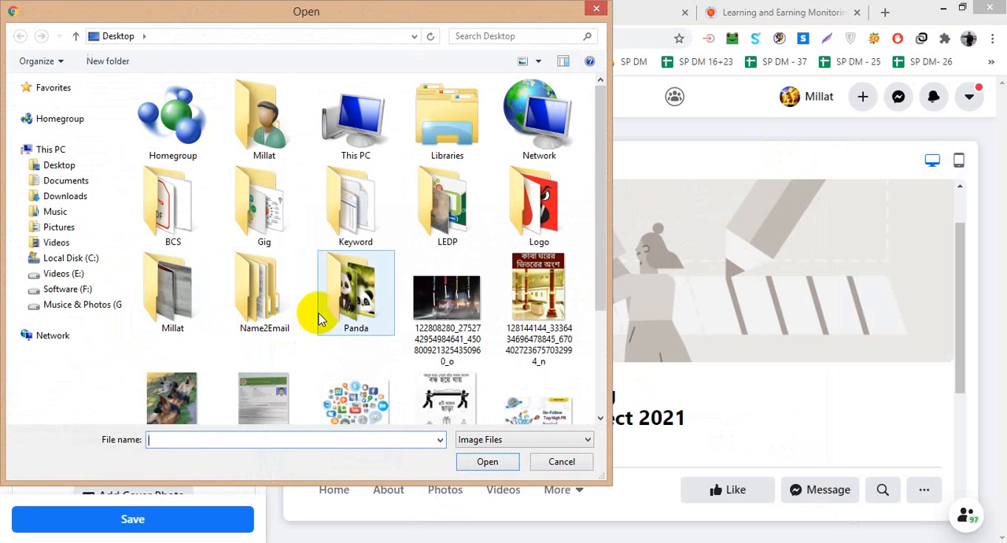
pyautogui.click(344, 295)
pyautogui.scroll(-2, 343, 295)
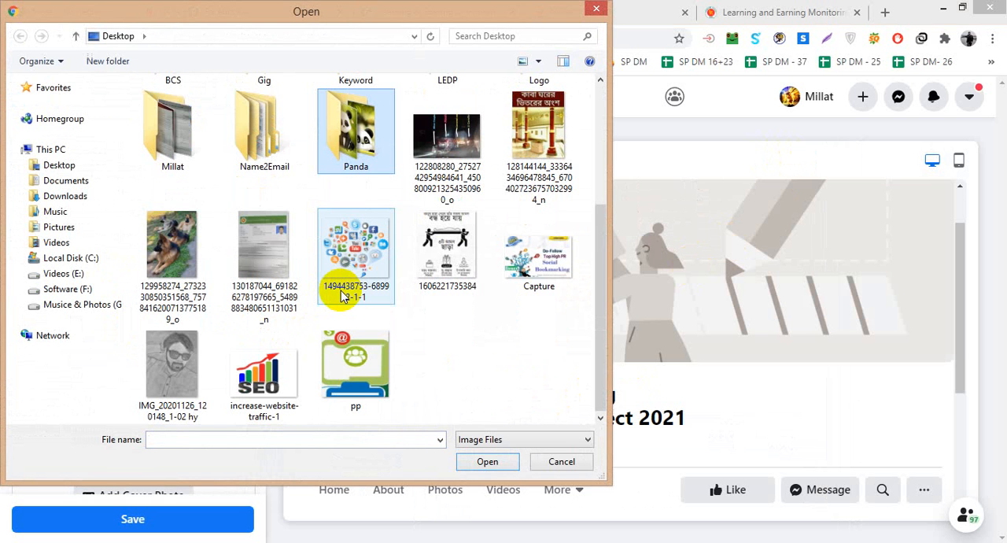
pyautogui.scroll(2, 344, 295)
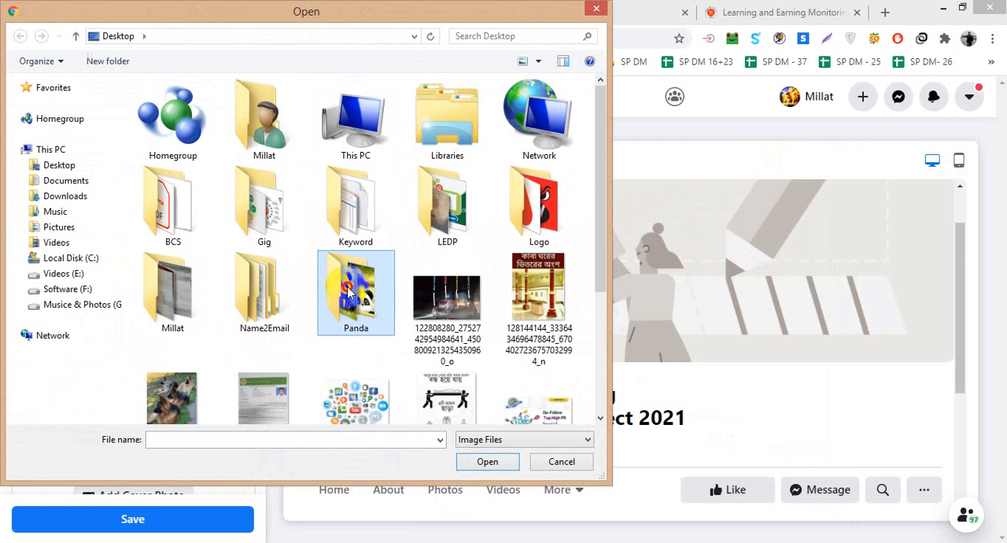
pyautogui.doubleClick(349, 291)
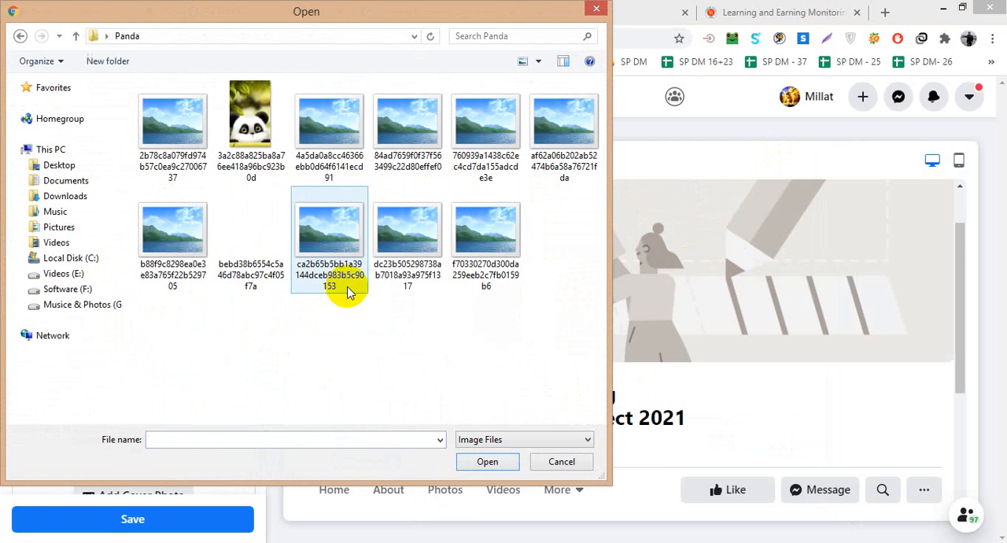
pyautogui.click(21, 36)
pyautogui.click(445, 206)
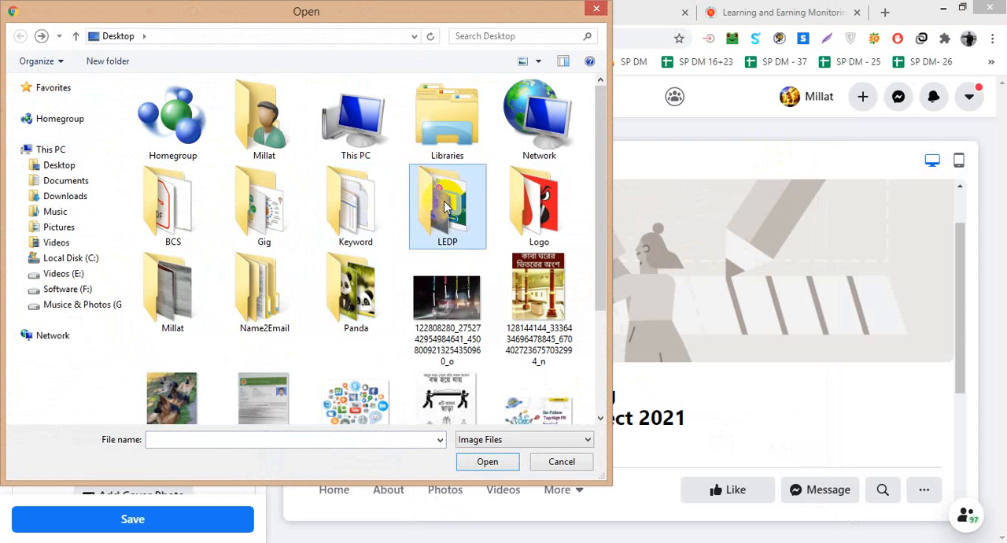
pyautogui.doubleClick(445, 206)
pyautogui.click(485, 118)
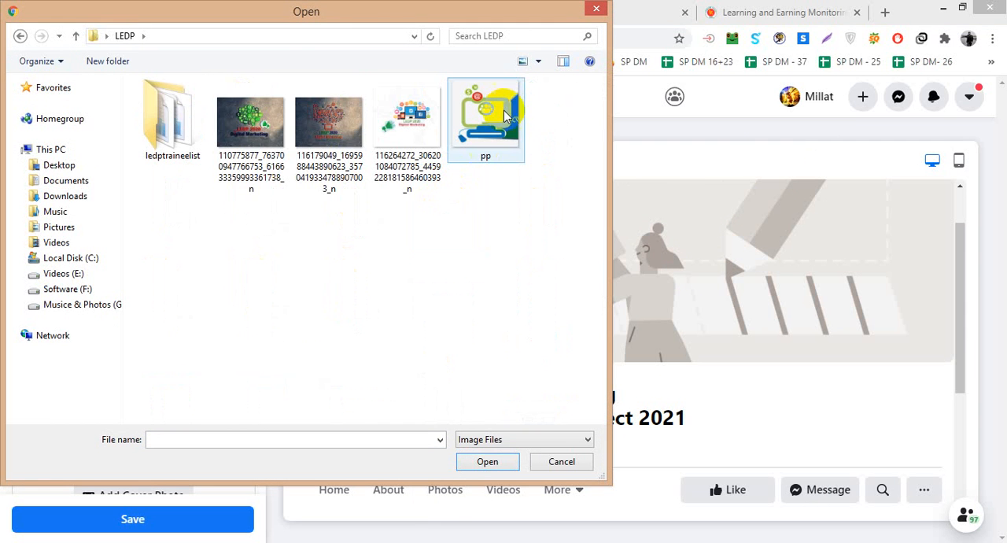
pyautogui.doubleClick(485, 118)
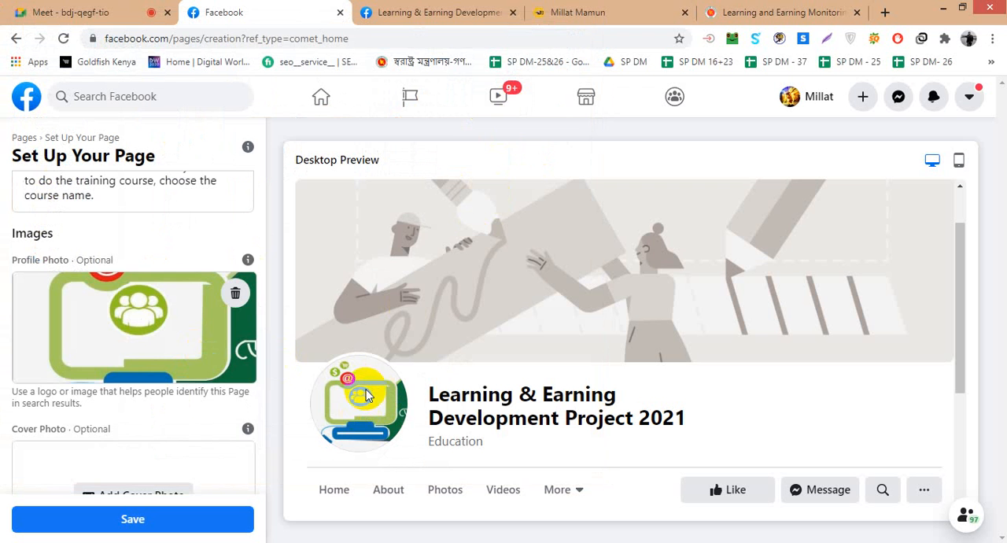
# - Add the LEDP folder image whose file name starts with 116179049 as the Page's cover photo
pyautogui.scroll(-1, 123, 310)
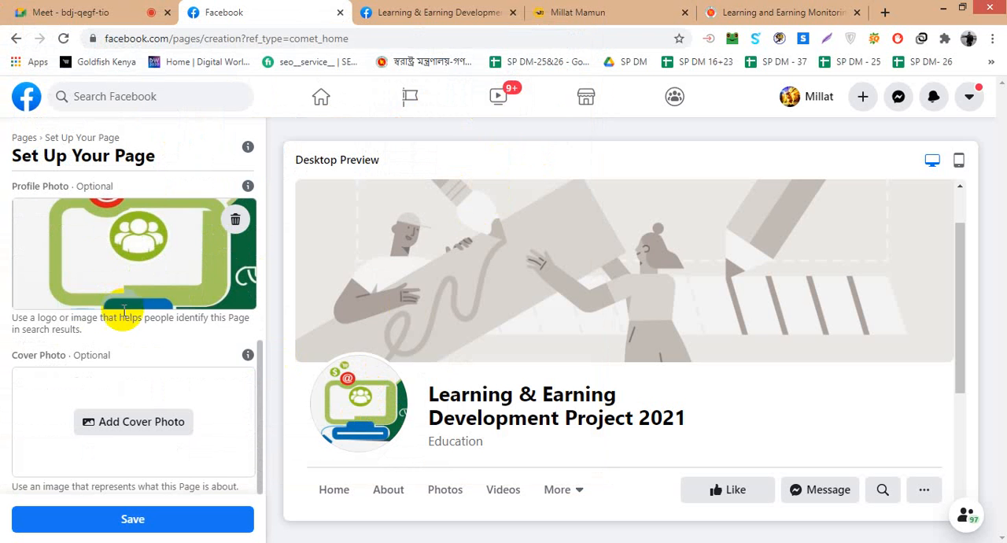
pyautogui.click(139, 420)
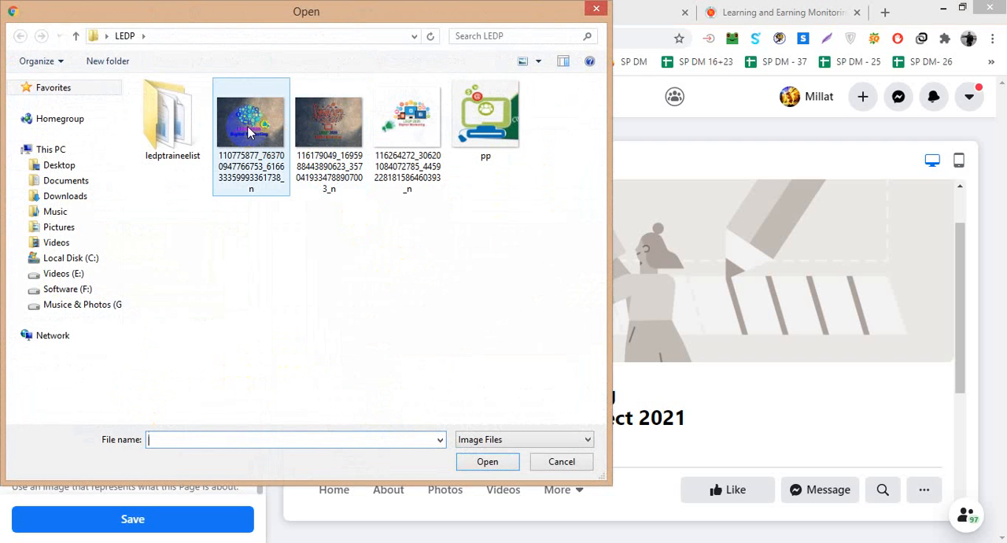
pyautogui.doubleClick(327, 127)
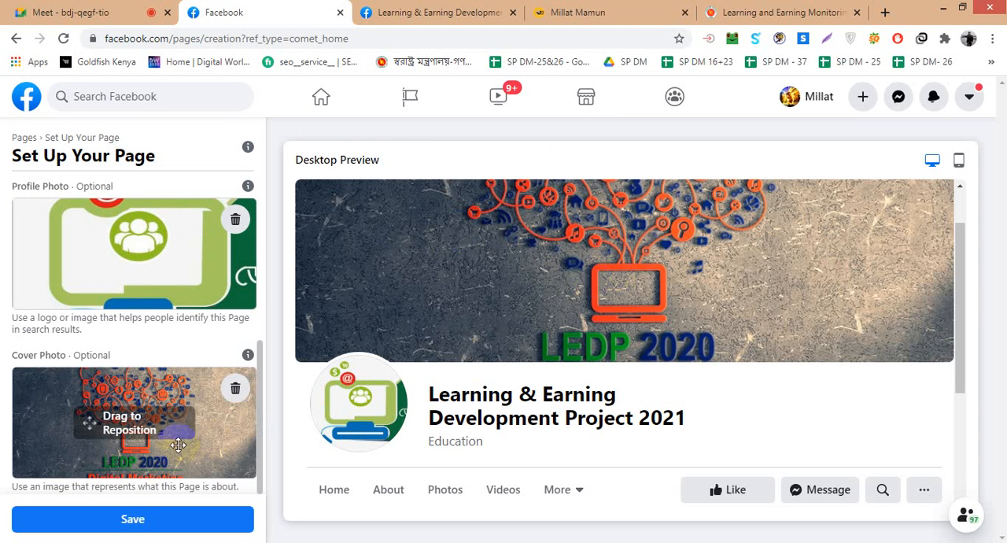
# - Reposition the cover photo to show the monitor graphic and both "LEDP 2020" and "Digital Marketing", and save the Page setup
pyautogui.moveTo(181, 440); pyautogui.dragTo(207, 352)
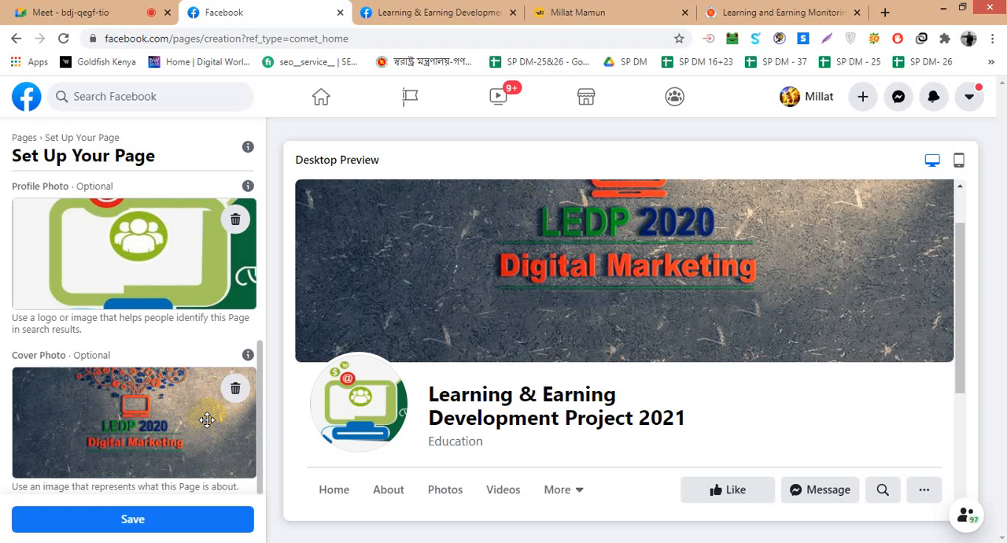
pyautogui.moveTo(207, 442); pyautogui.dragTo(207, 443)
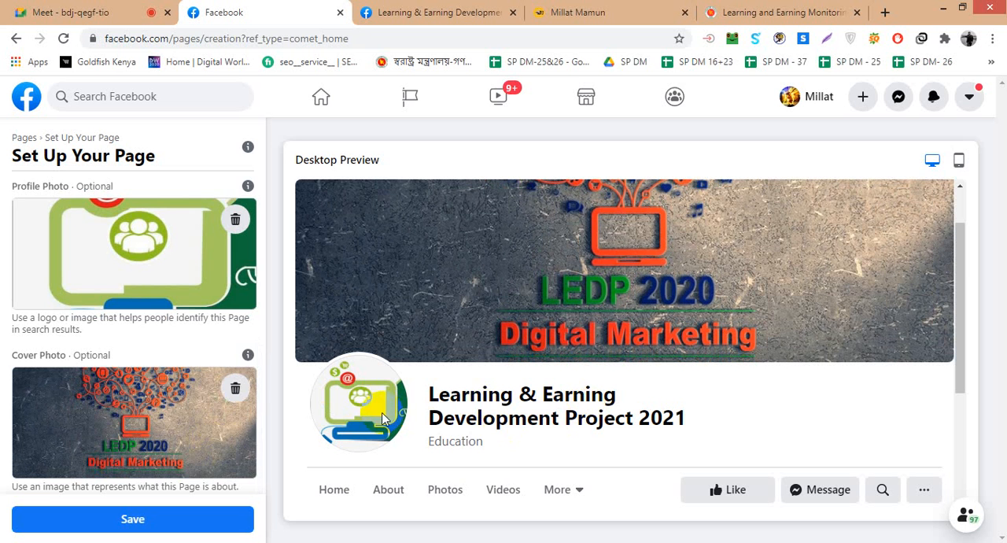
pyautogui.moveTo(186, 457); pyautogui.dragTo(159, 449)
pyautogui.click(162, 513)
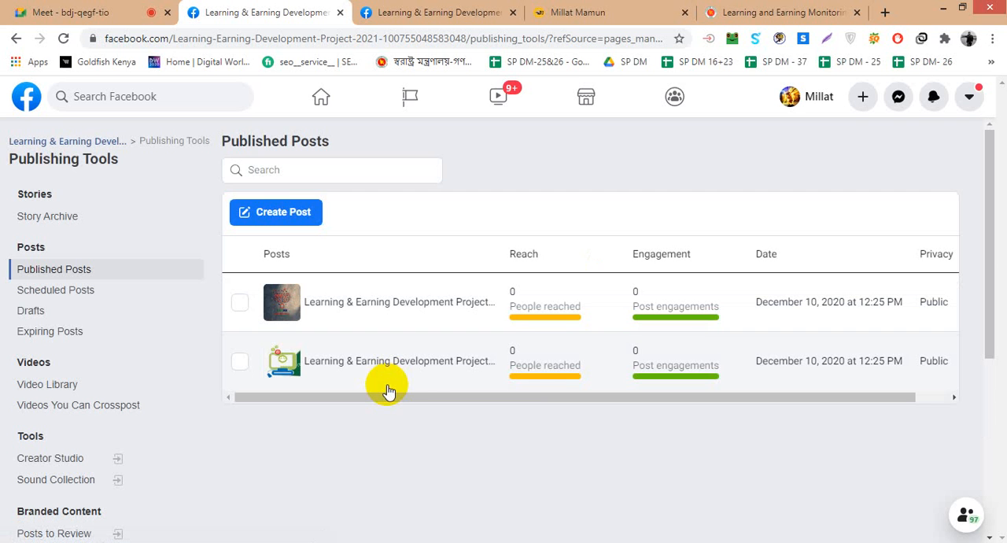
# - Examine the details, preview and performance figures of the profile picture post in Published Posts, and return to the list
pyautogui.click(247, 363)
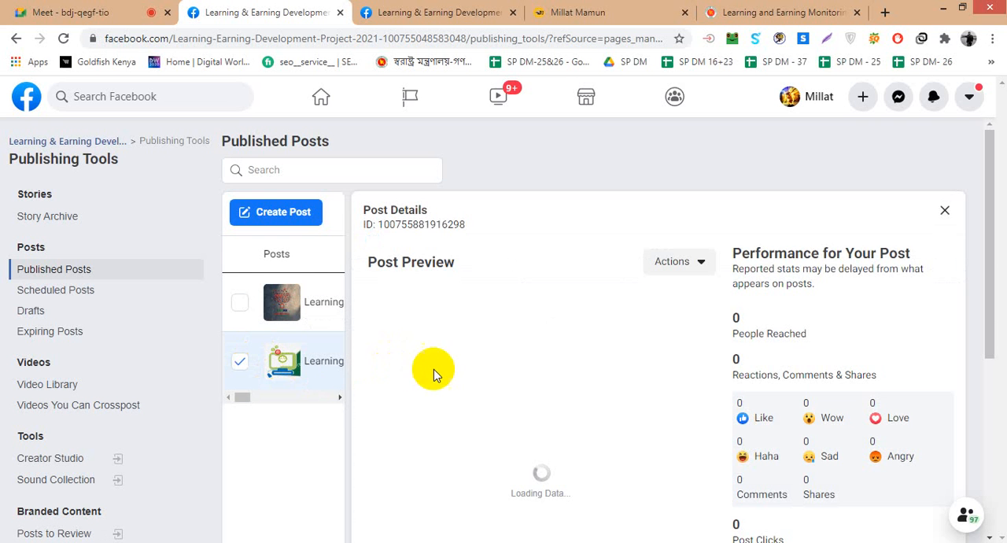
pyautogui.scroll(-3, 591, 382)
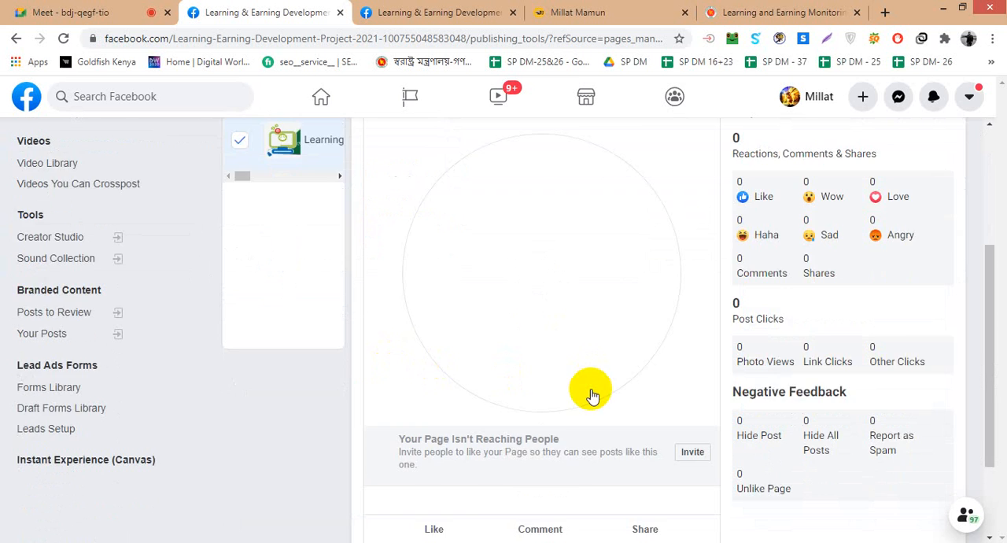
pyautogui.scroll(3, 590, 389)
pyautogui.scroll(-3, 628, 295)
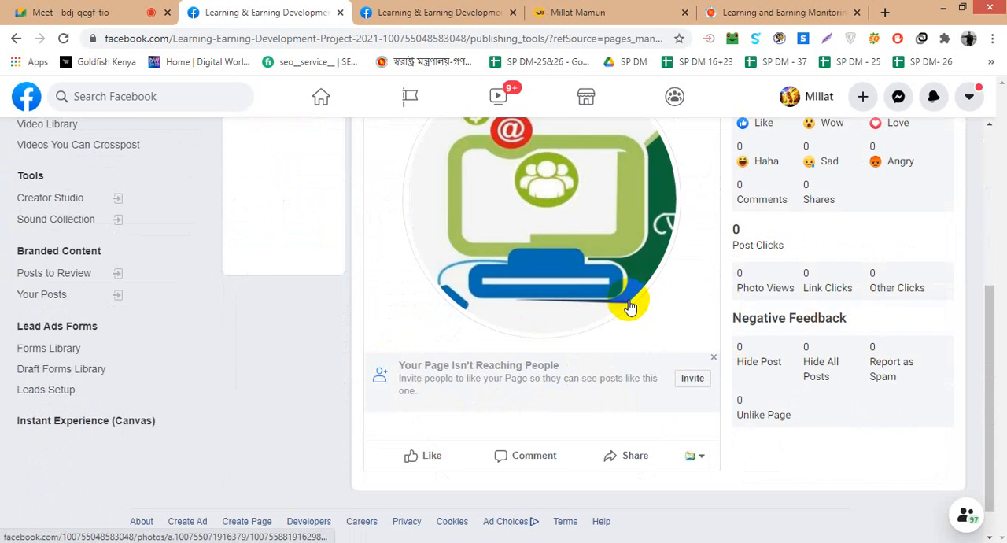
pyautogui.scroll(1, 634, 301)
pyautogui.scroll(3, 541, 352)
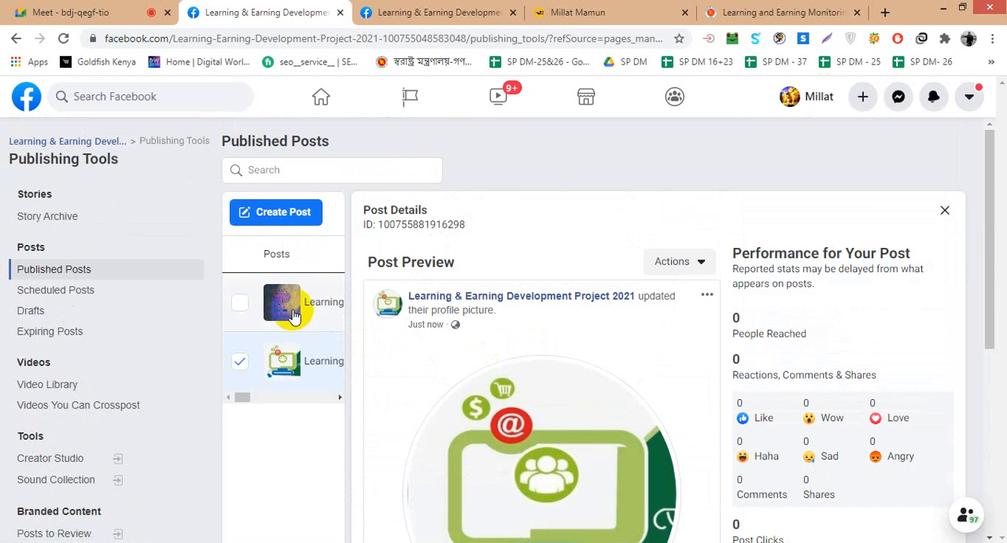
pyautogui.click(238, 363)
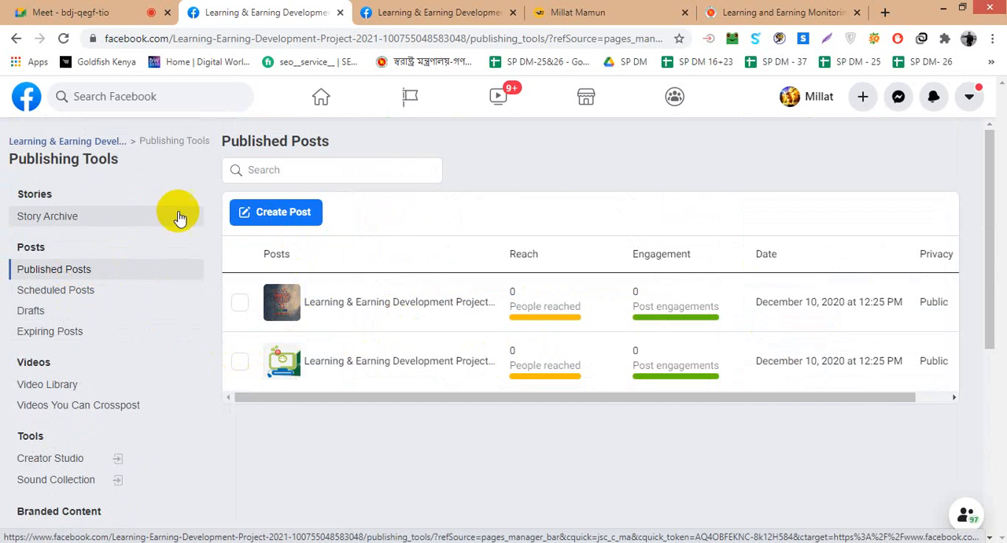
# - Start a new Page post, dismiss the classic tool tip and look through the placement, text, media and location options
pyautogui.click(270, 212)
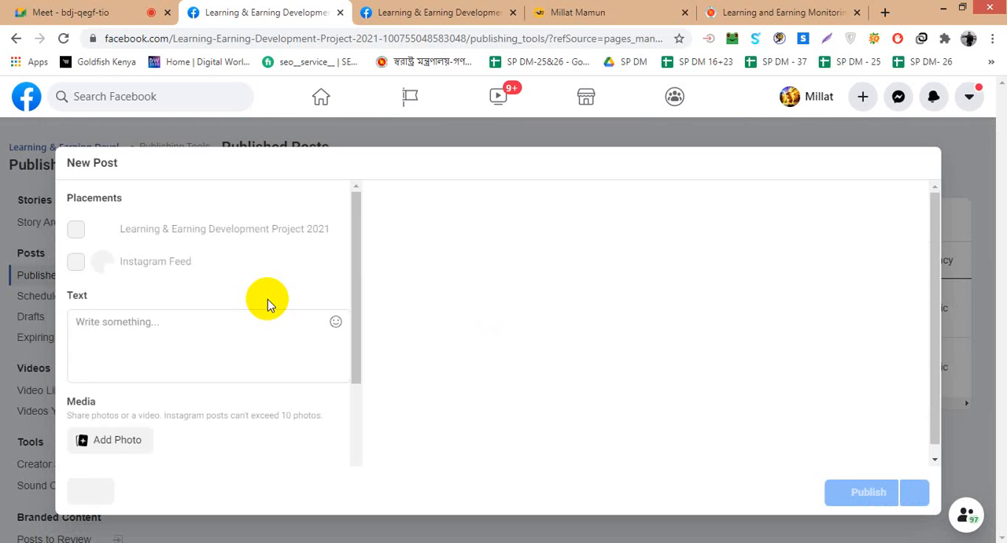
pyautogui.scroll(-5, 267, 339)
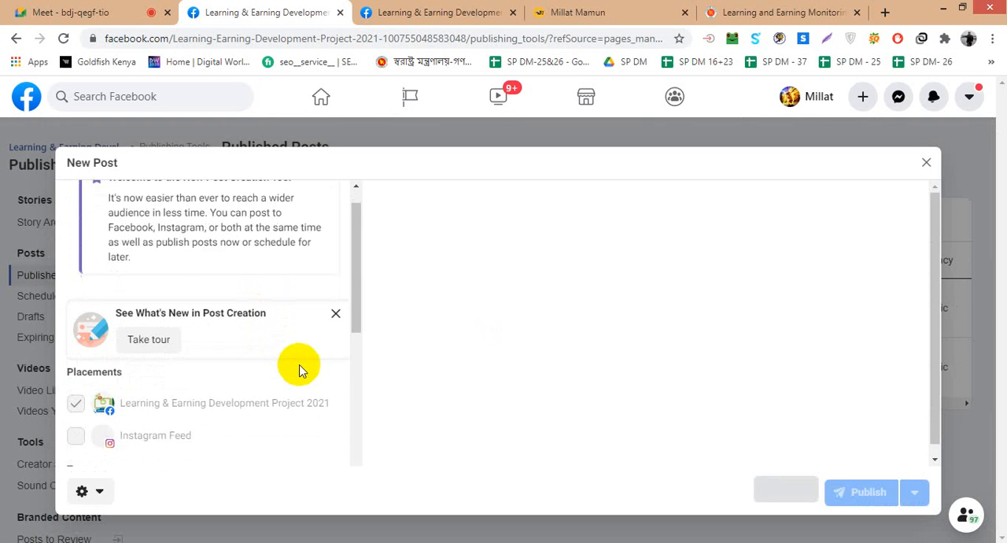
pyautogui.scroll(4, 257, 382)
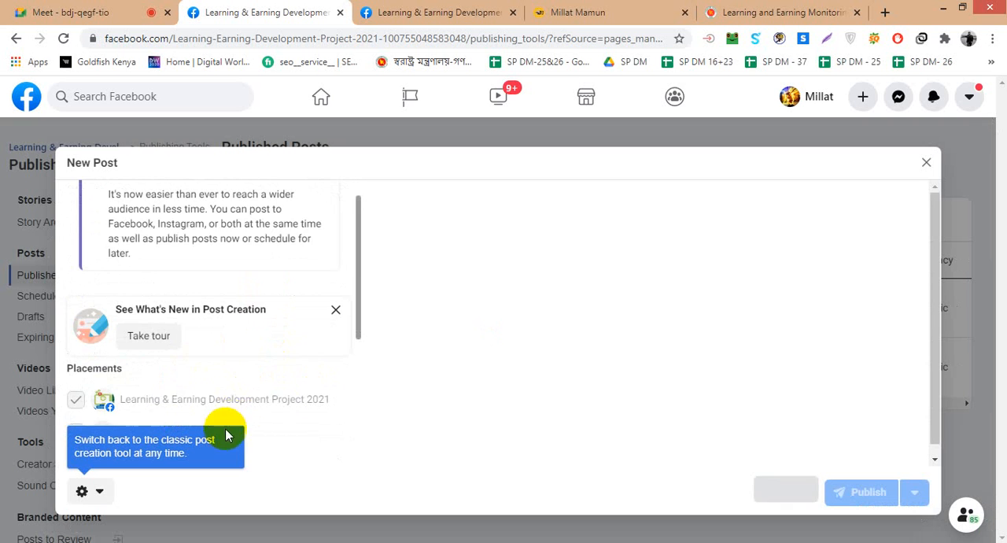
pyautogui.scroll(-1, 176, 351)
pyautogui.scroll(-3, 176, 354)
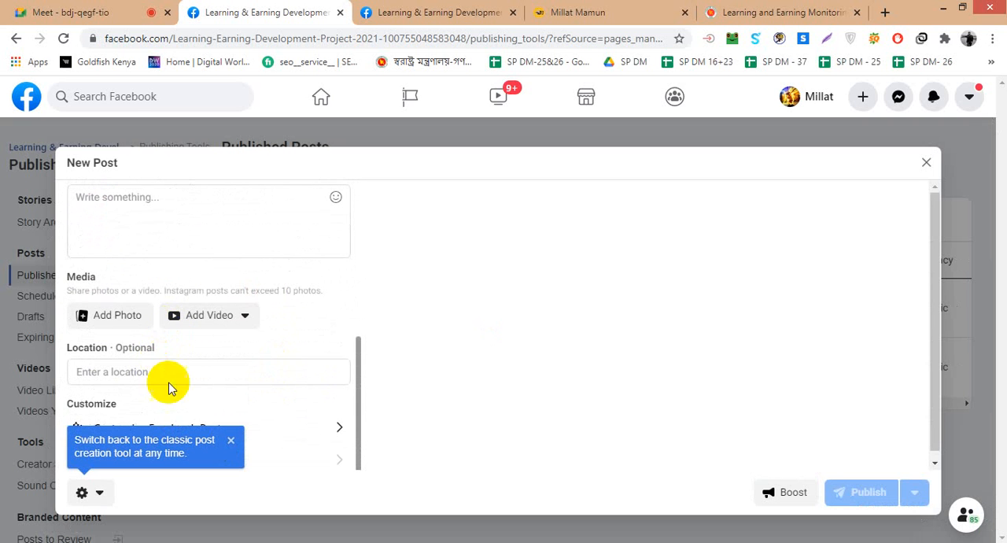
pyautogui.click(231, 442)
pyautogui.scroll(5, 184, 386)
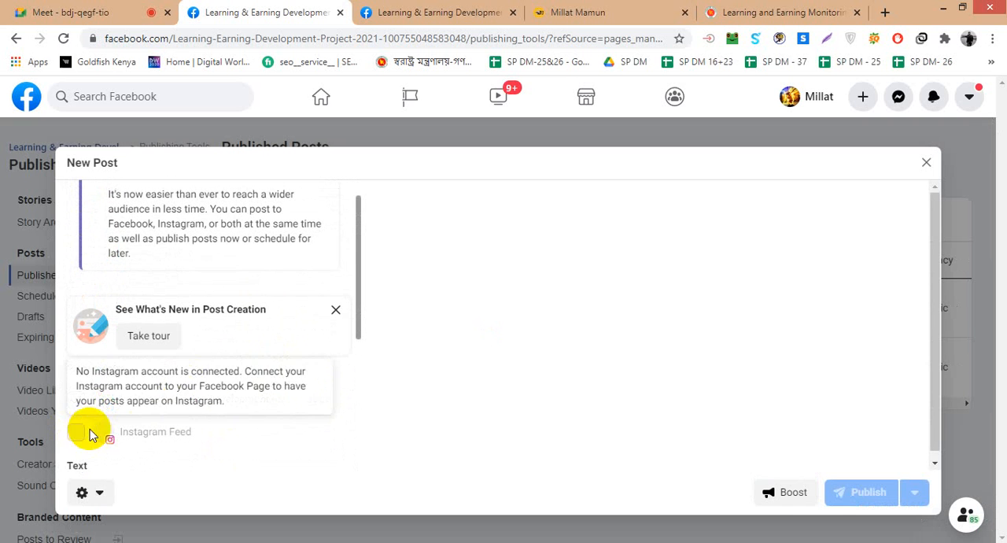
pyautogui.scroll(-3, 319, 371)
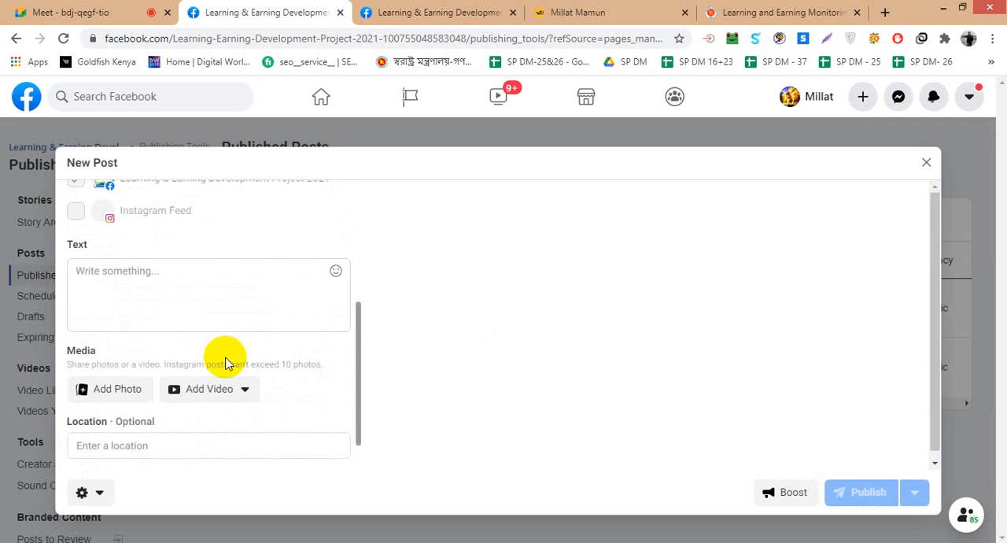
pyautogui.click(207, 306)
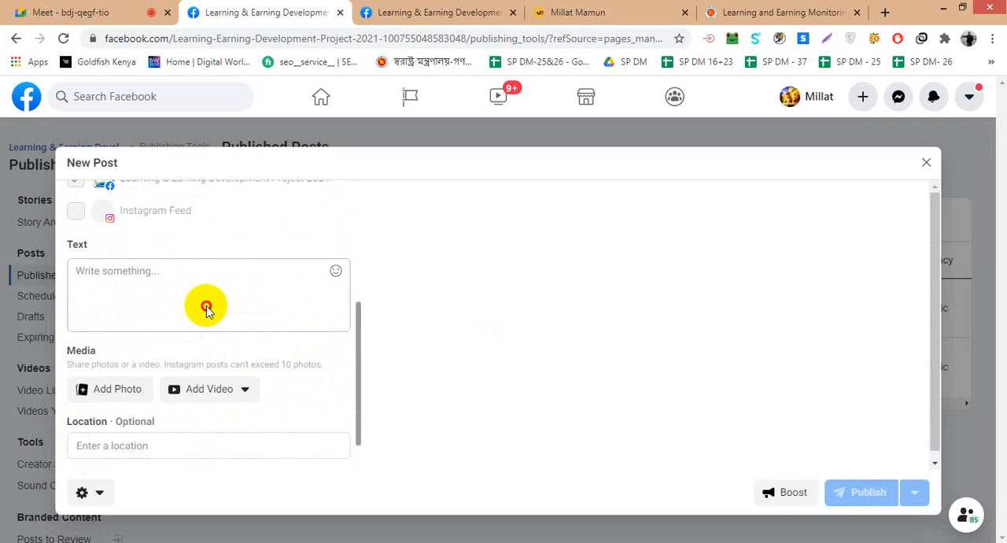
# - Switch to the Google Meet call, admit the waiting participant and return to the new Facebook post
pyautogui.click(50, 12)
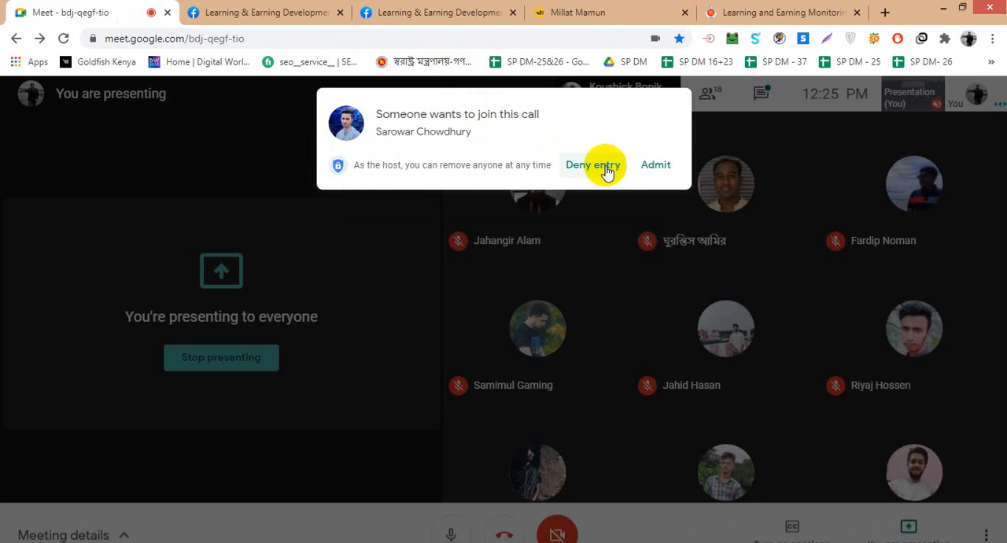
pyautogui.click(650, 166)
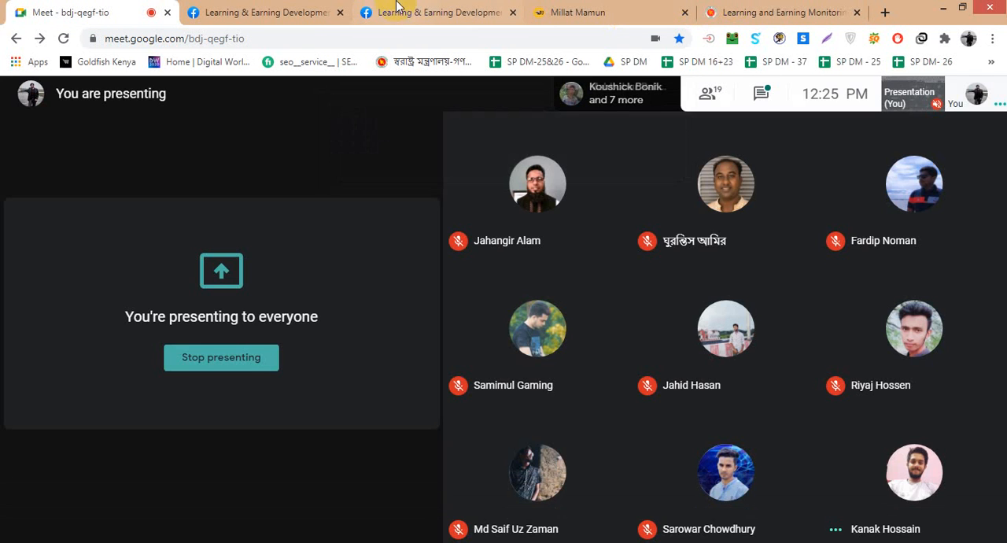
pyautogui.hotkey('ctrl', 'Tab')
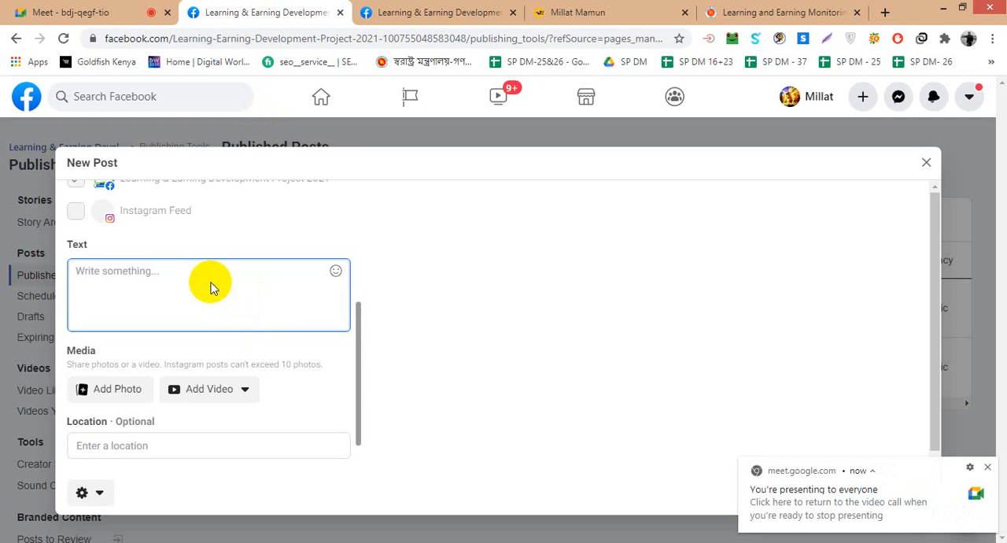
# - Add the LEDP folder photo whose file name starts with 110775877 to the post and set its location to Dhaka, Dhaka Division, Bangladesh
pyautogui.click(126, 388)
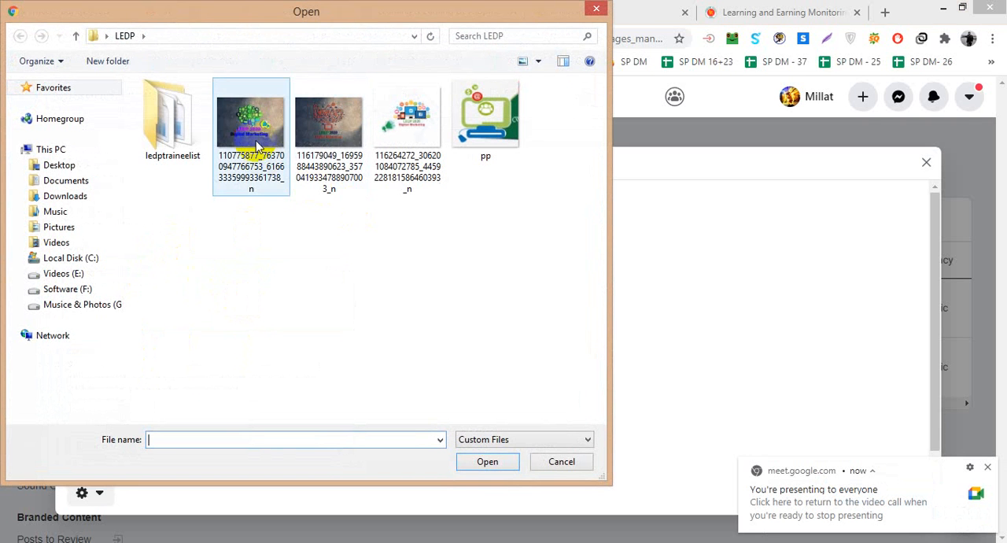
pyautogui.doubleClick(262, 137)
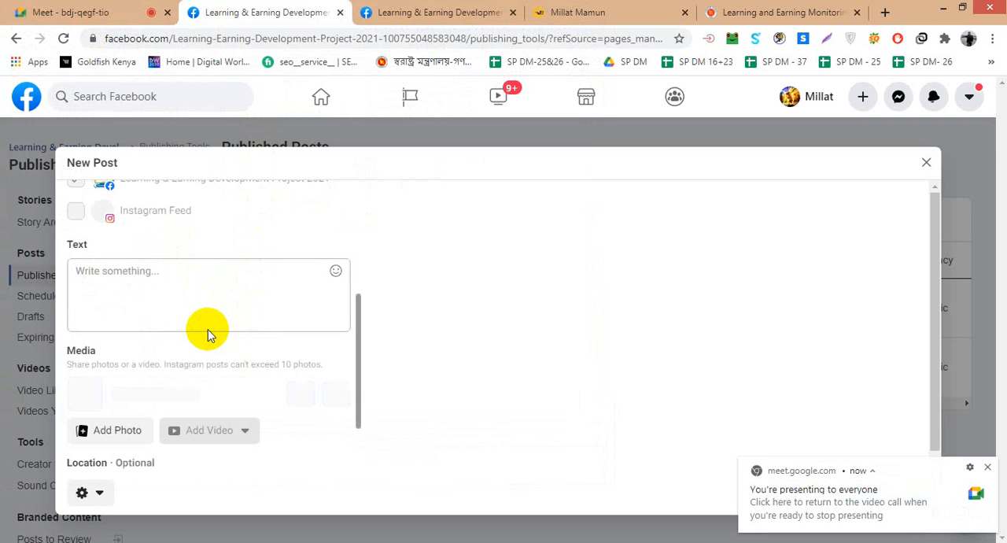
pyautogui.scroll(-2, 208, 386)
pyautogui.click(203, 369)
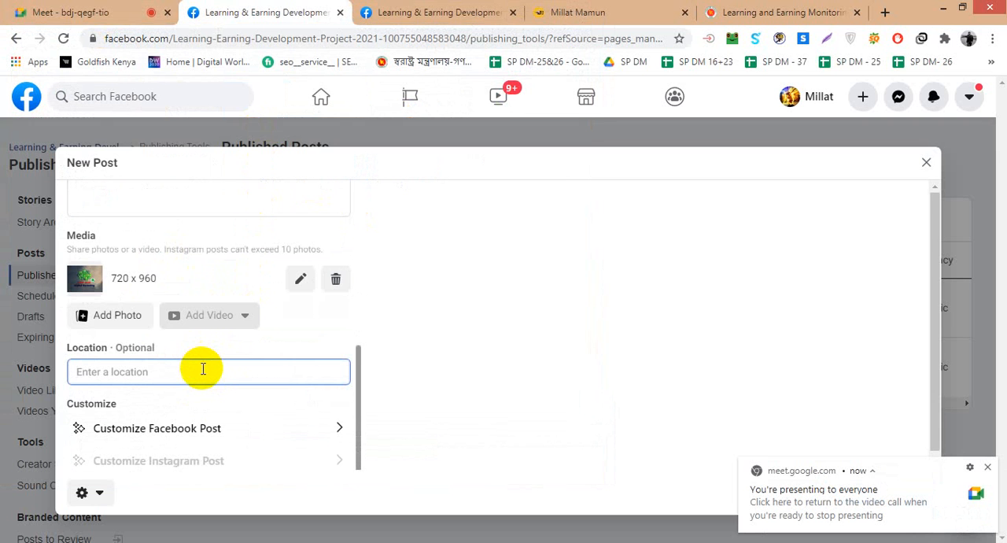
pyautogui.write('Dha')
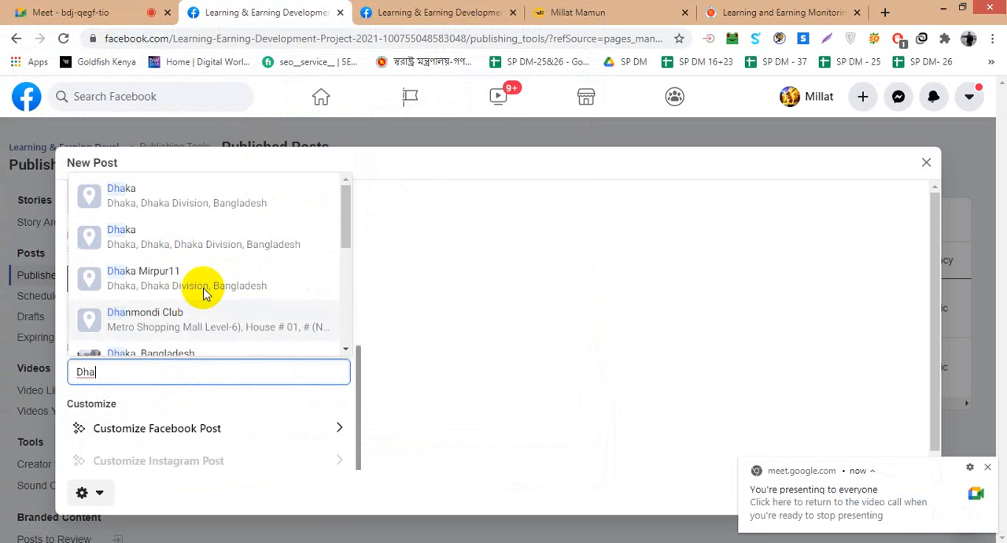
pyautogui.click(204, 206)
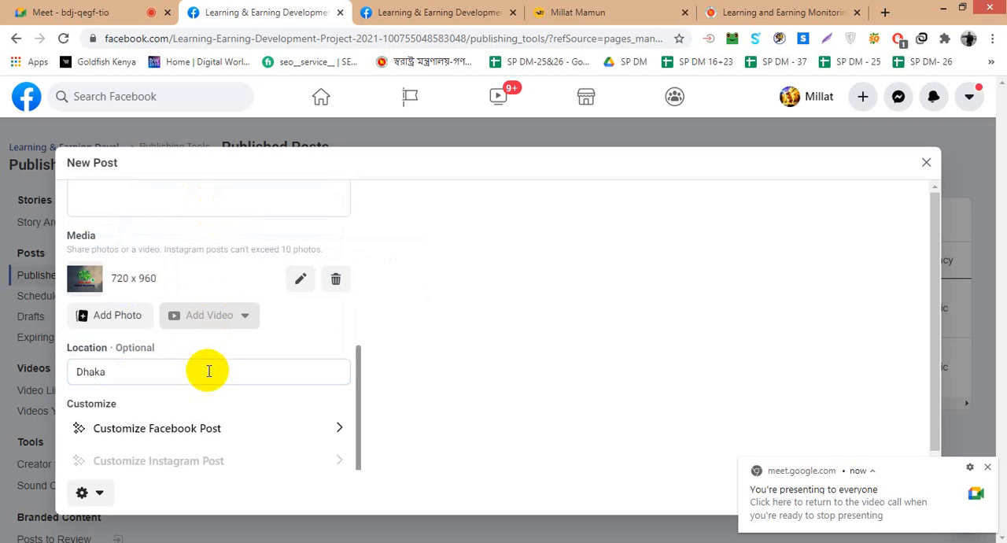
# - Review the new post's placement, text and media settings and publish it with the text left empty
pyautogui.scroll(2, 230, 358)
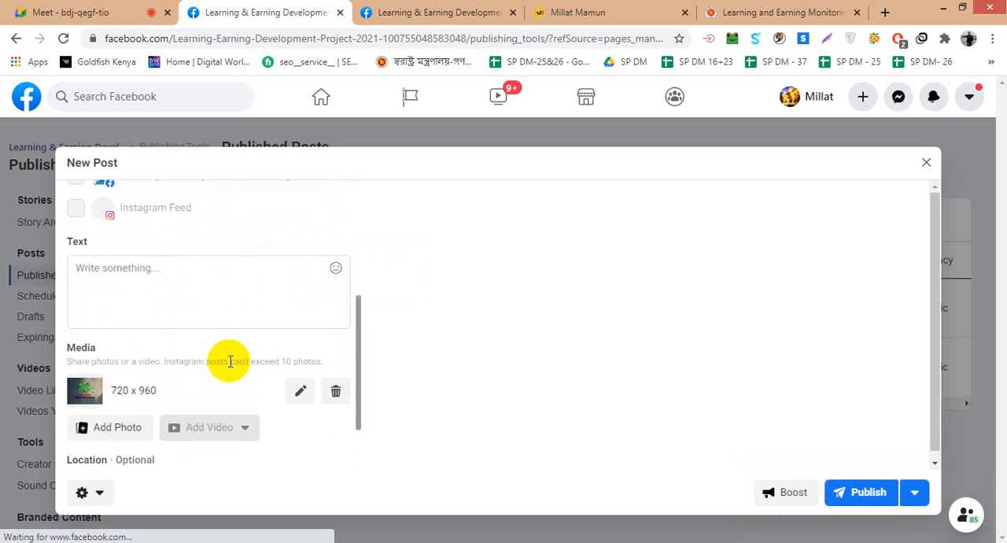
pyautogui.scroll(3, 229, 361)
pyautogui.click(223, 383)
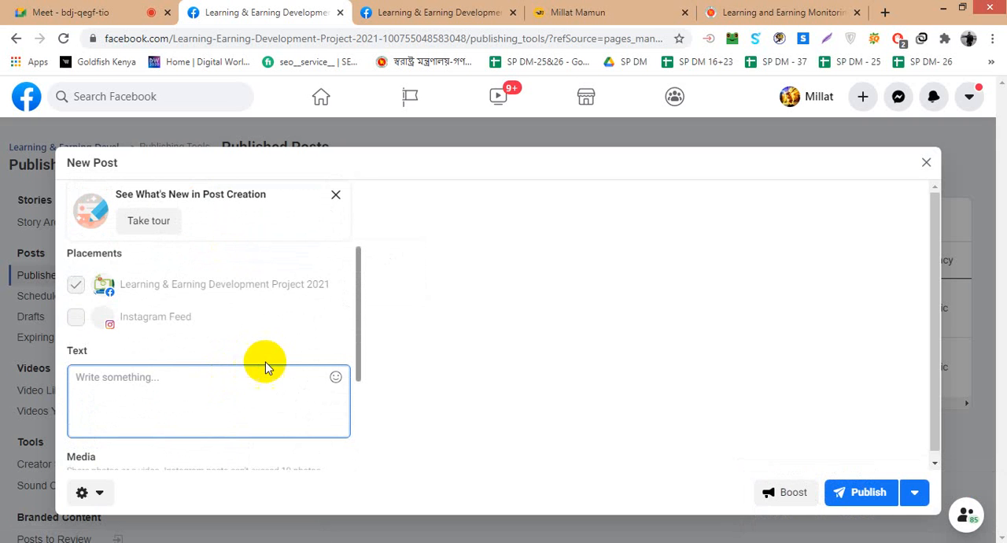
pyautogui.scroll(2, 290, 368)
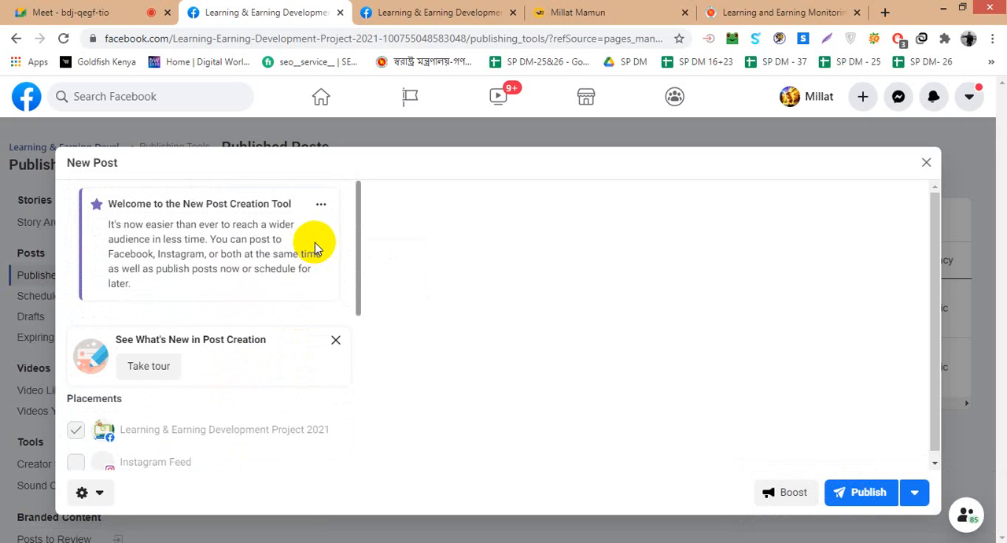
pyautogui.scroll(-3, 275, 386)
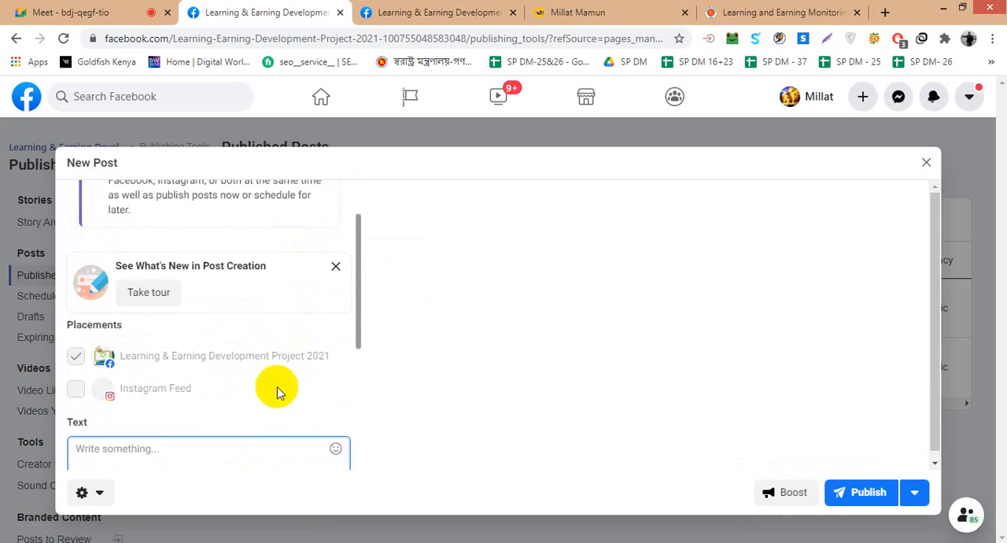
pyautogui.click(849, 492)
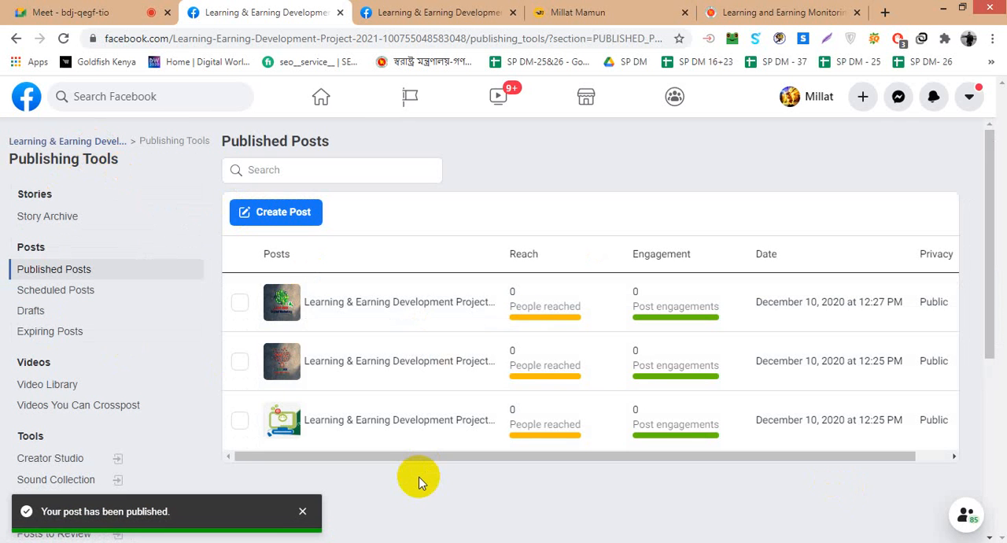
# - Return to the Page's home view, look through its feed and dismiss the Add More Information card
pyautogui.click(52, 146)
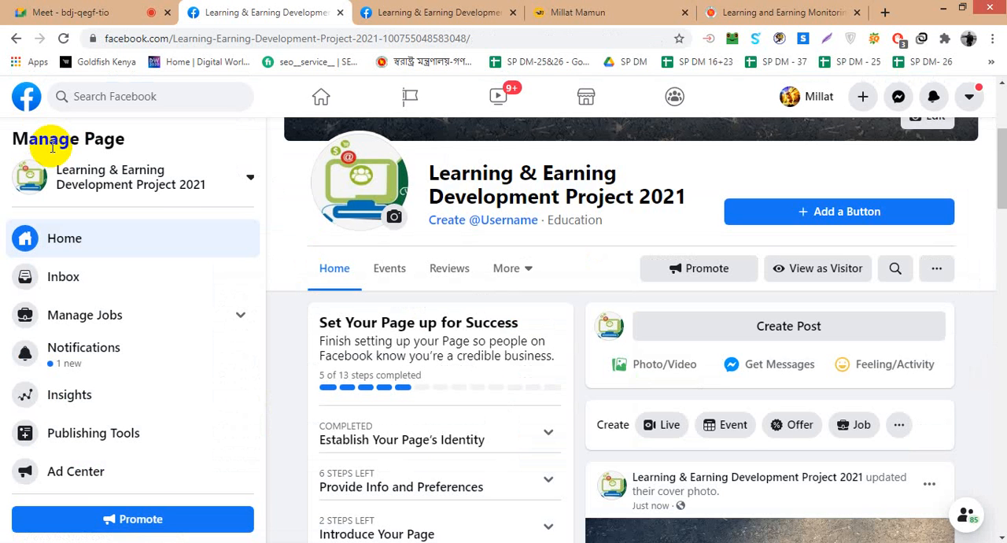
pyautogui.scroll(-4, 614, 338)
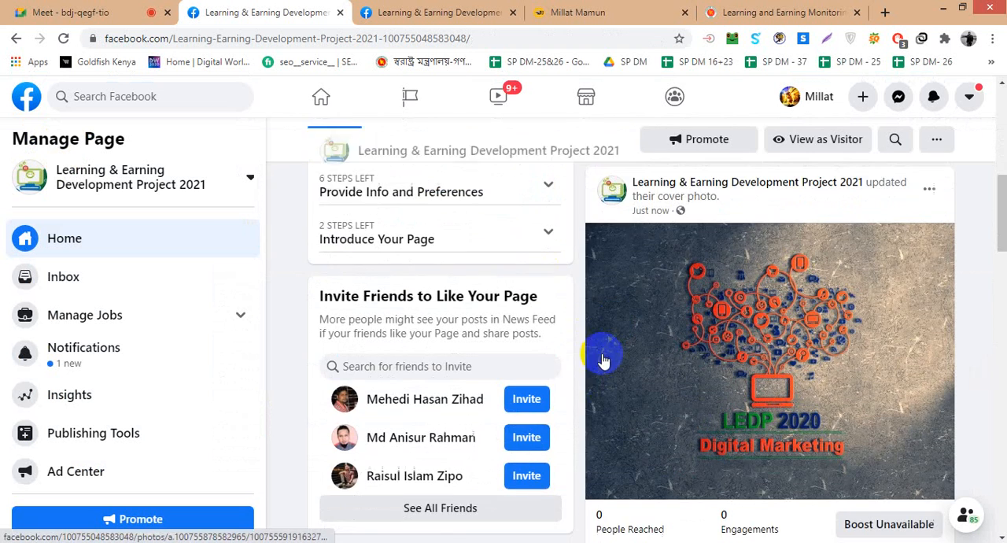
pyautogui.scroll(-3, 582, 367)
pyautogui.scroll(1, 692, 365)
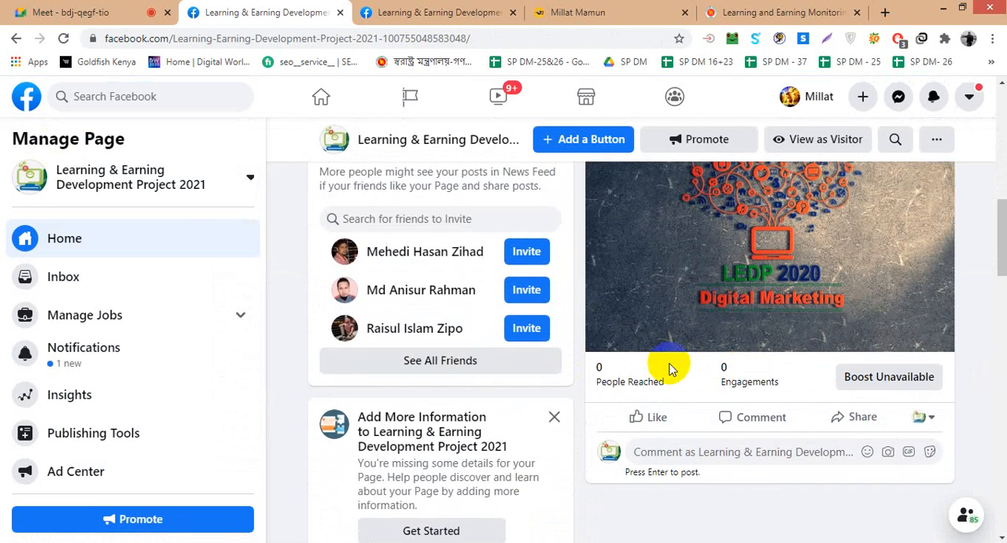
pyautogui.scroll(-1, 529, 321)
pyautogui.scroll(-3, 529, 321)
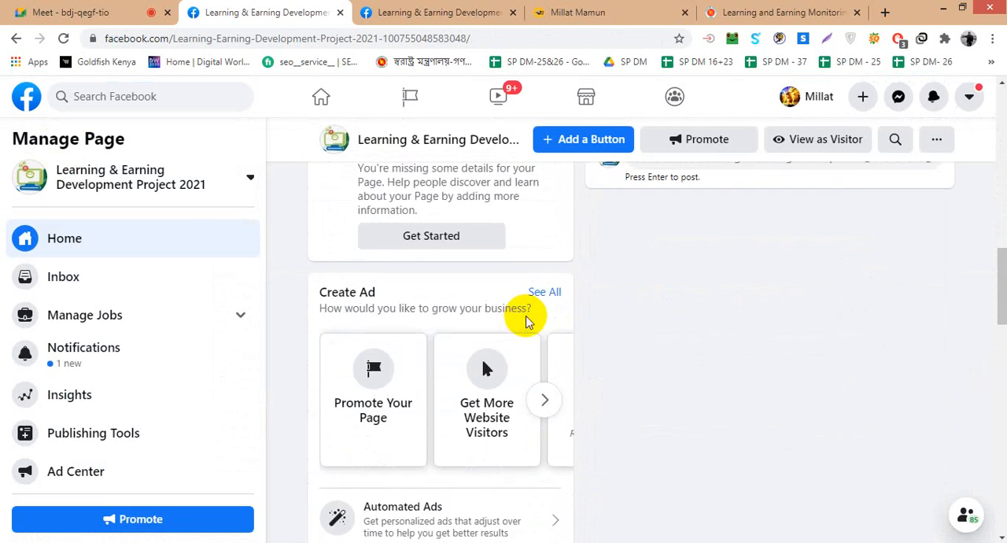
pyautogui.scroll(3, 524, 317)
pyautogui.click(548, 346)
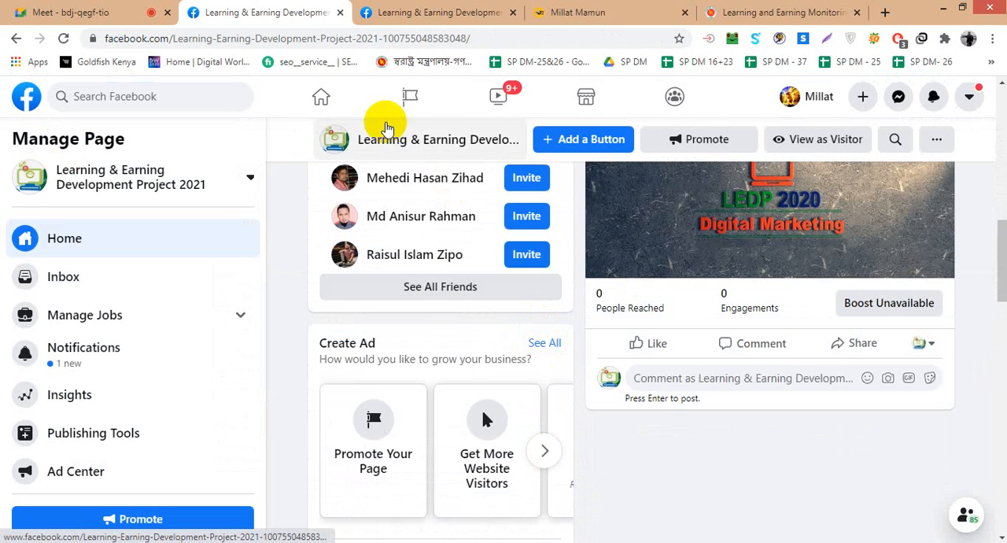
# - Reposition the Page's cover photo lower so more of the tree graphic above the LEDP 2020 title shows, and save the change
pyautogui.scroll(3, 440, 228)
pyautogui.scroll(2, 398, 227)
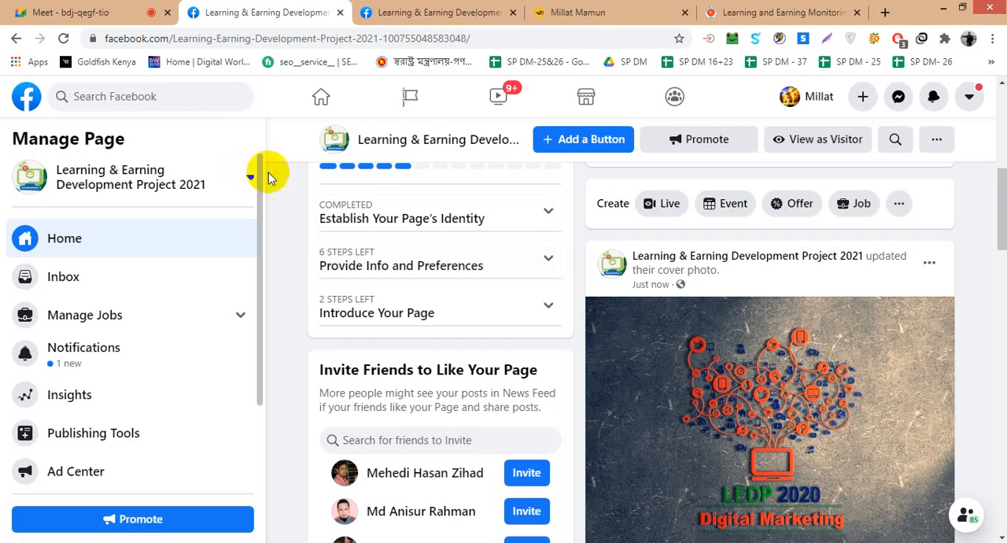
pyautogui.scroll(1, 373, 168)
pyautogui.scroll(5, 374, 168)
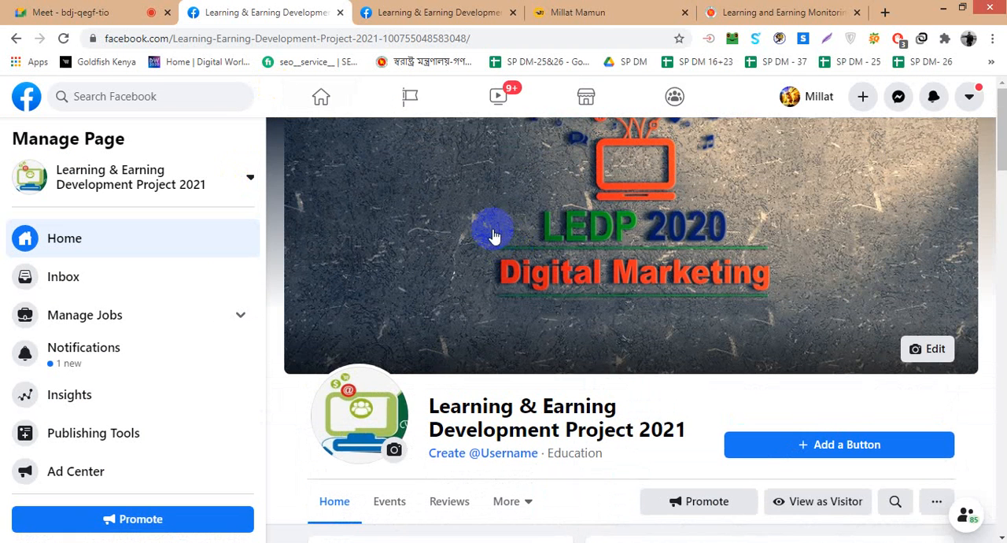
pyautogui.click(925, 349)
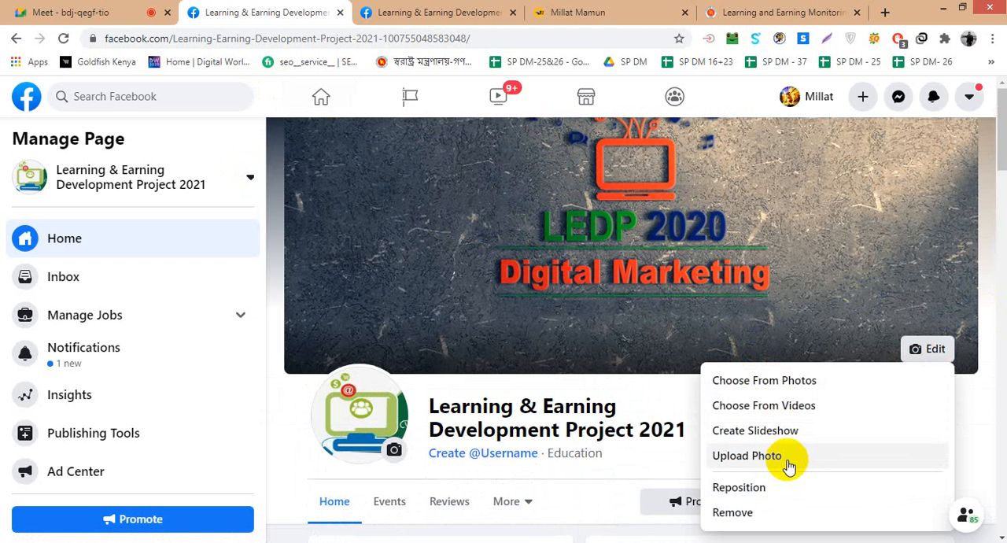
pyautogui.click(789, 485)
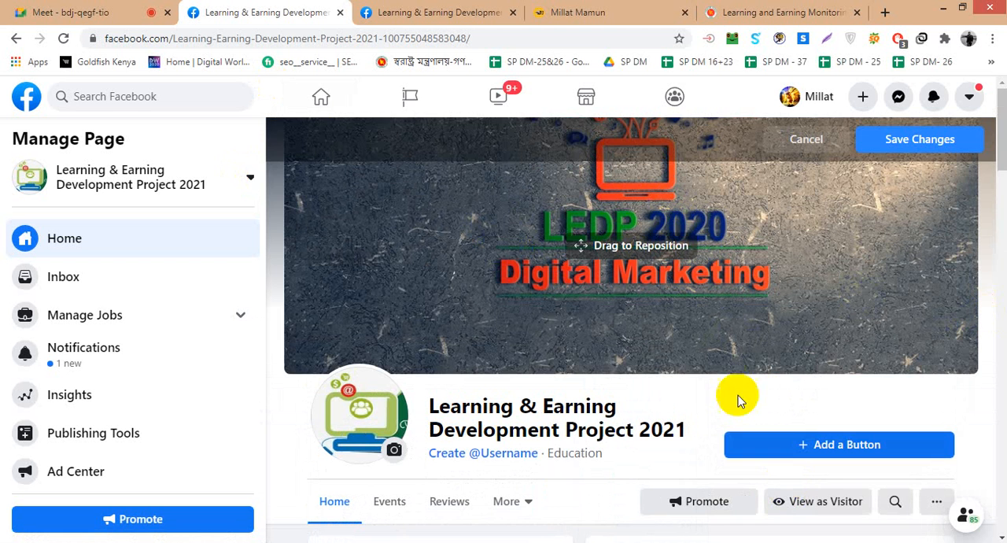
pyautogui.moveTo(757, 245); pyautogui.dragTo(763, 316)
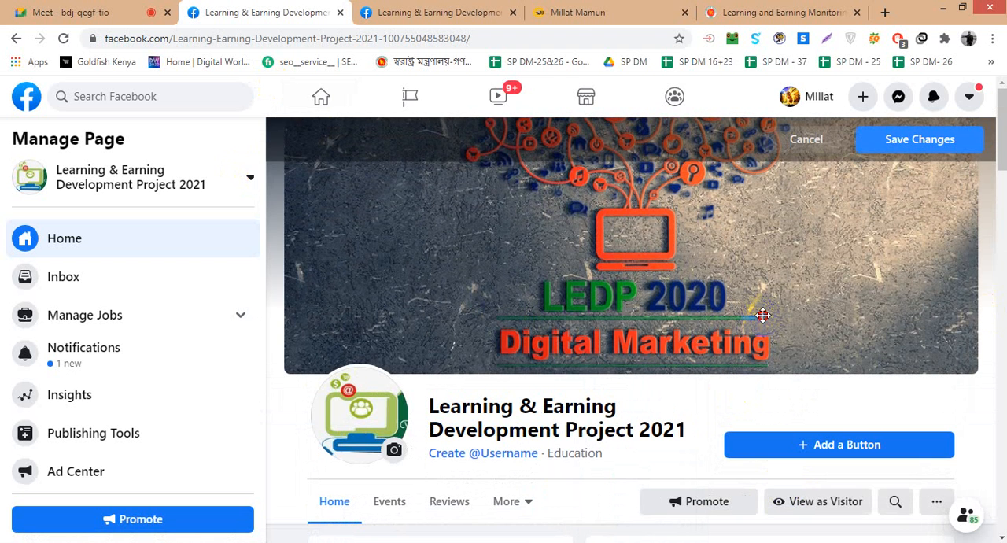
pyautogui.click(917, 140)
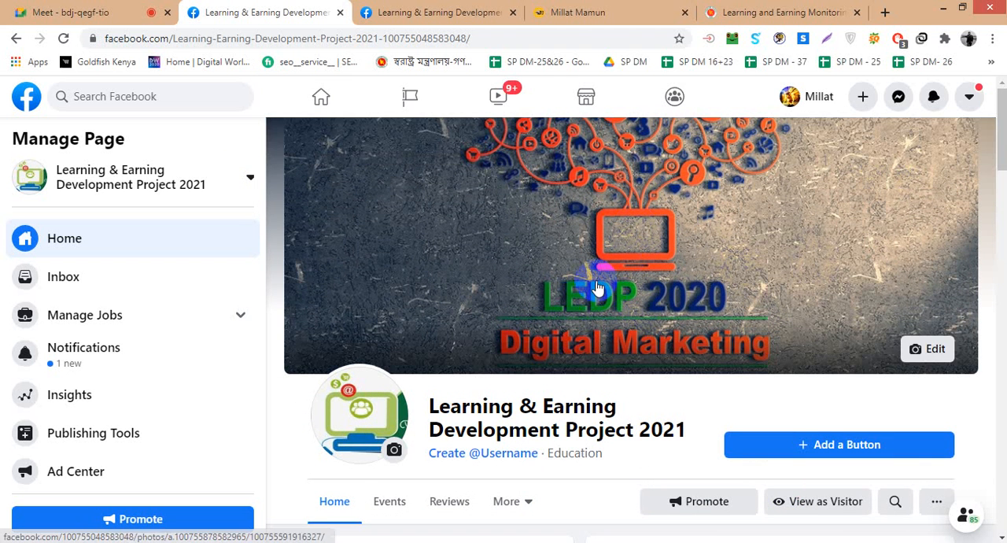
pyautogui.scroll(-3, 621, 283)
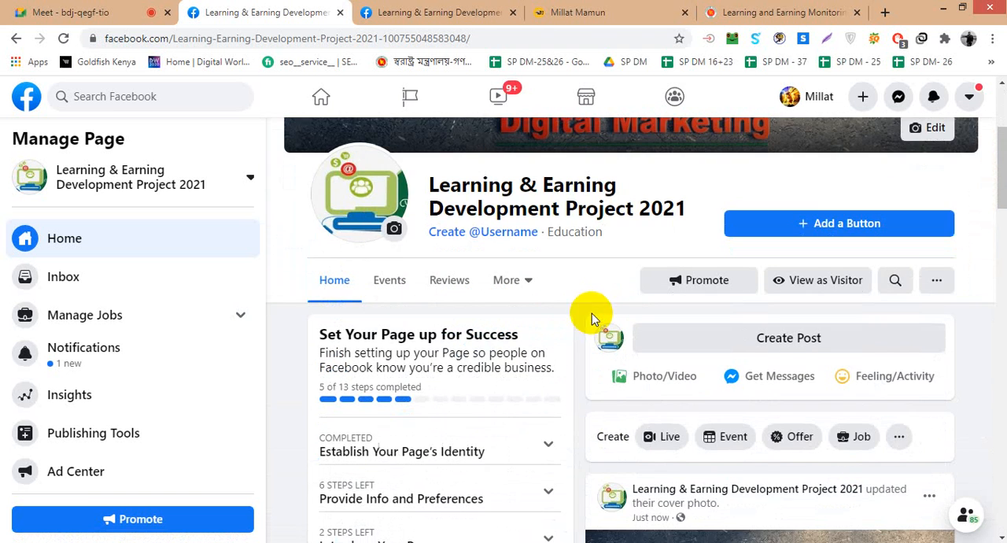
pyautogui.scroll(2, 551, 338)
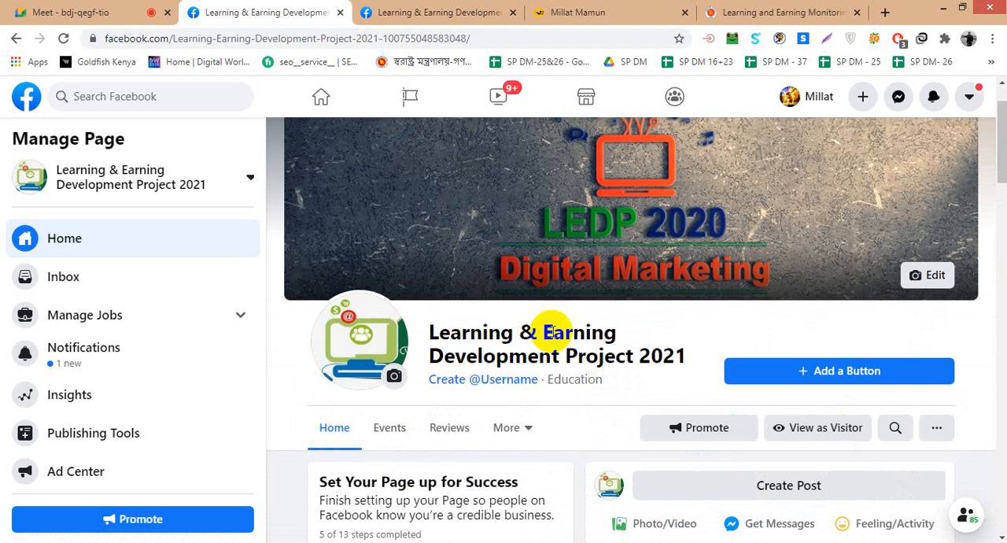
pyautogui.scroll(1, 639, 279)
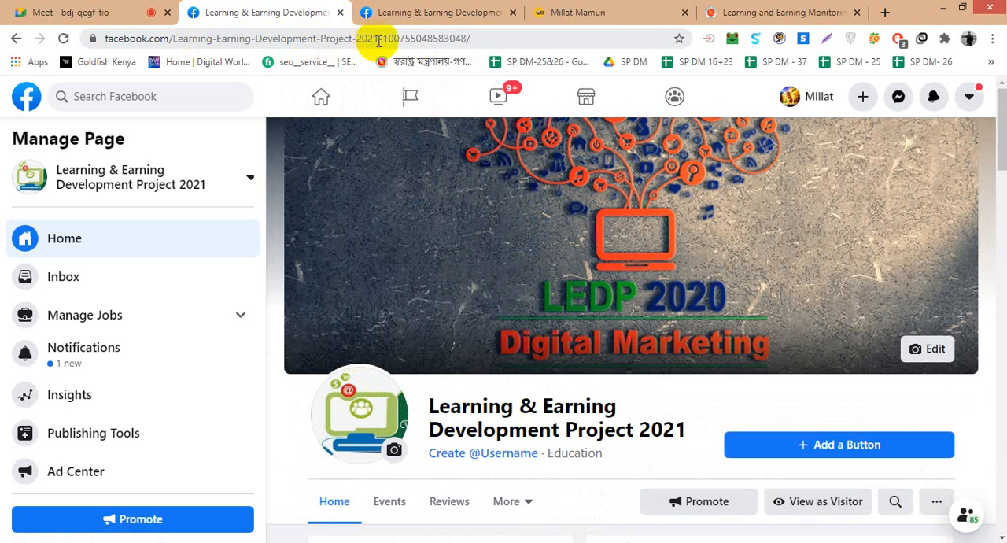
# - Start creating a Page username, enter LEDP2021, open the tips on choosing a username and return to the Page
pyautogui.scroll(-1, 512, 398)
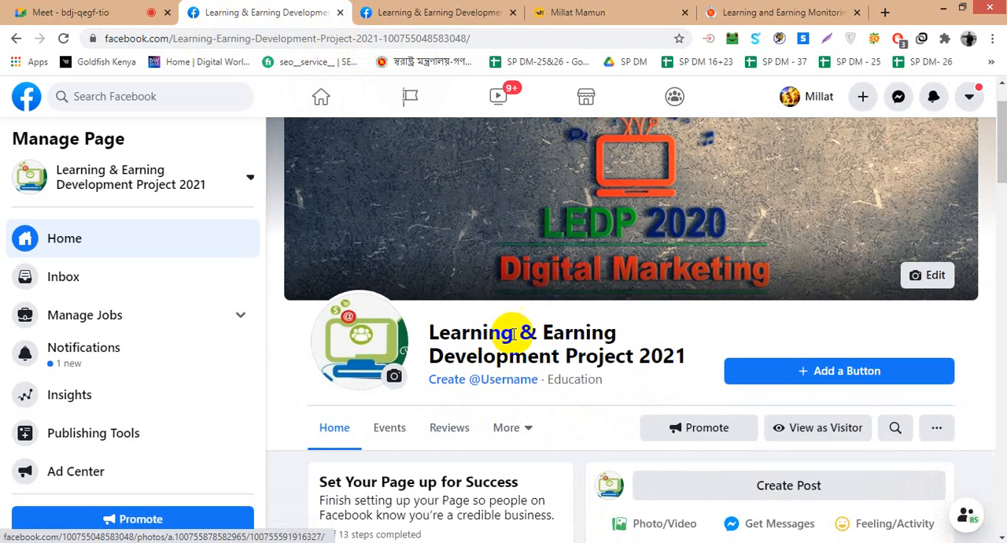
pyautogui.click(497, 382)
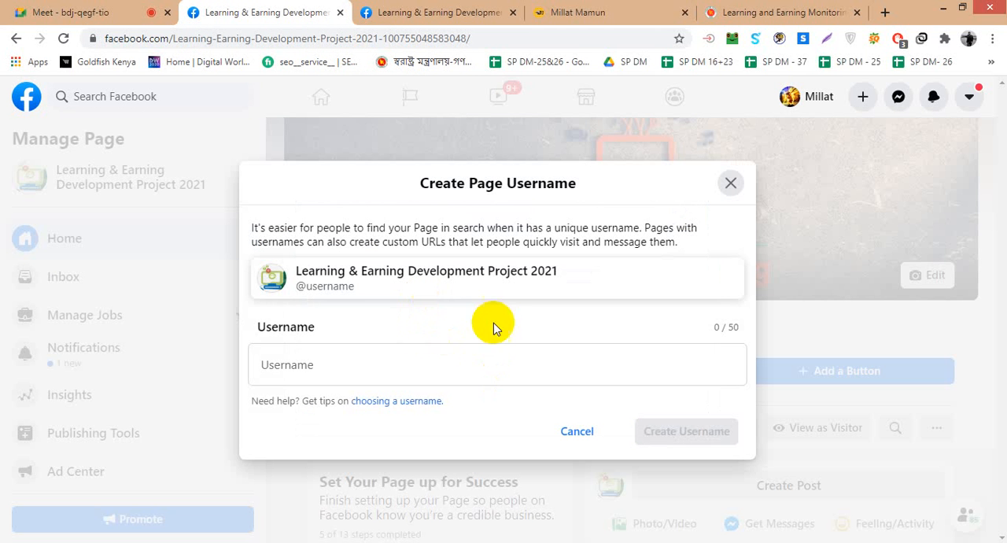
pyautogui.click(500, 380)
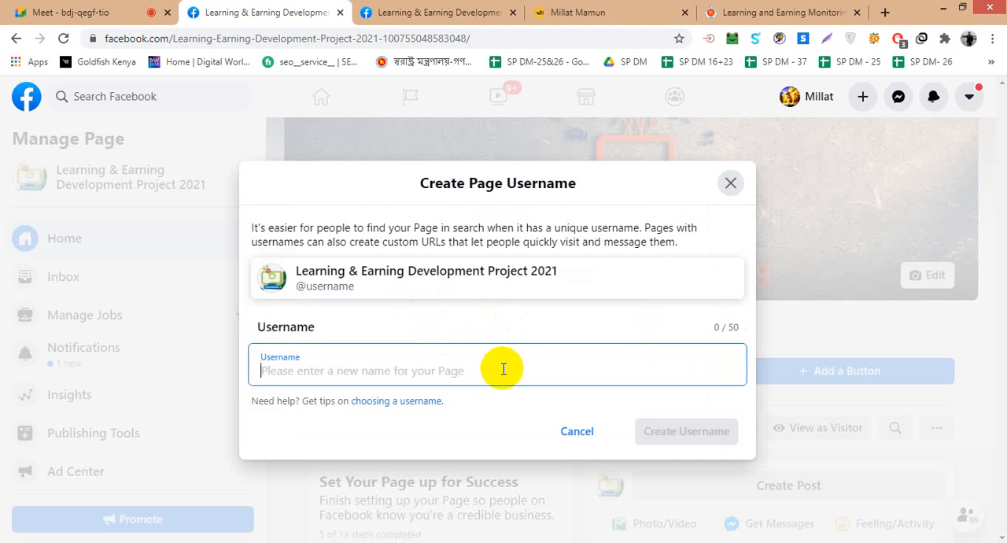
pyautogui.write('LEDP2021')
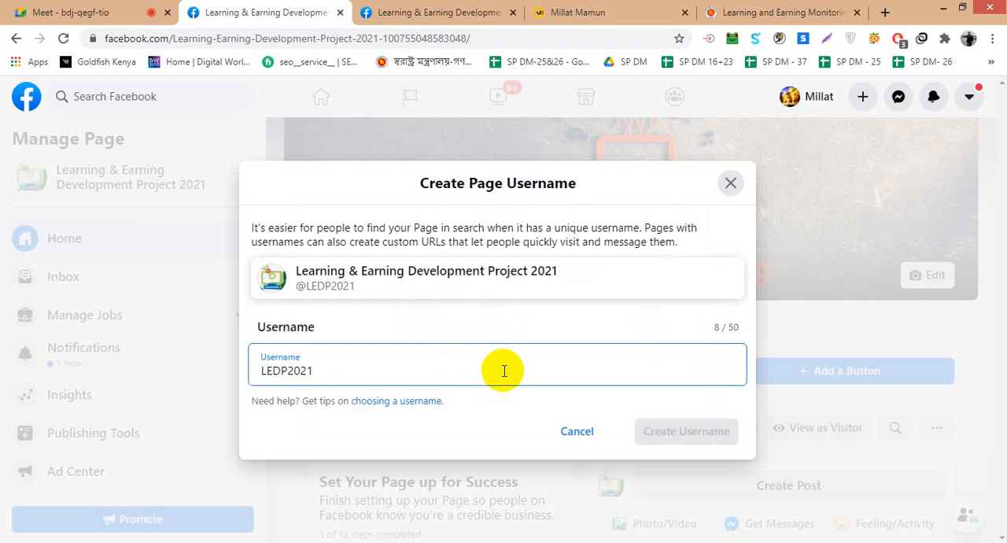
pyautogui.click(415, 400)
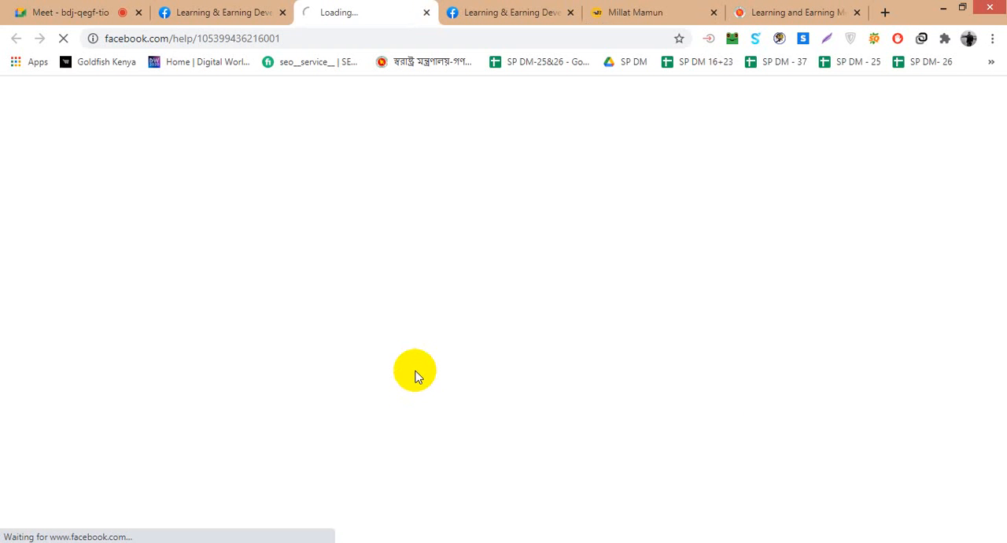
pyautogui.click(223, 9)
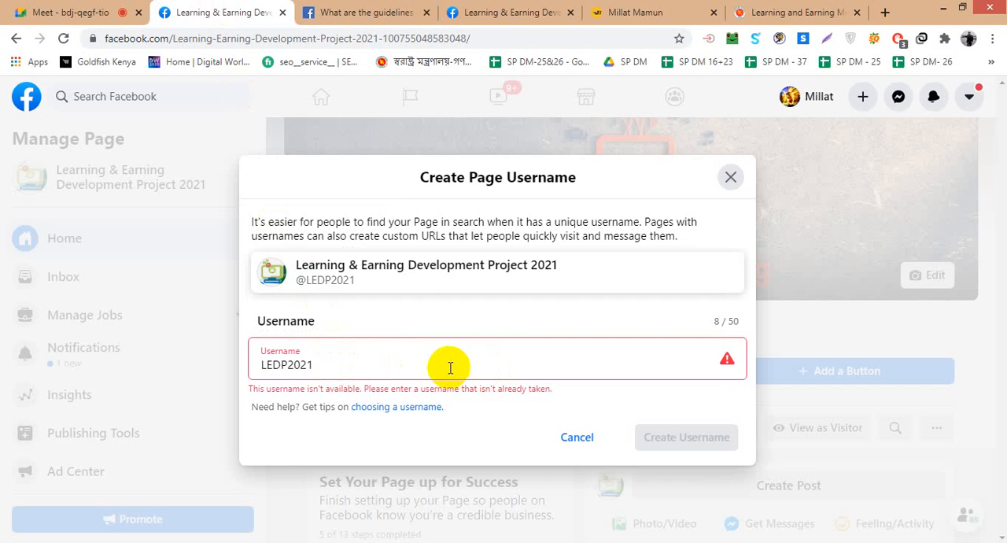
# - Try LEDP_2021 as the Page username by adding an underscore before the year
pyautogui.click(288, 366)
pyautogui.write('_')
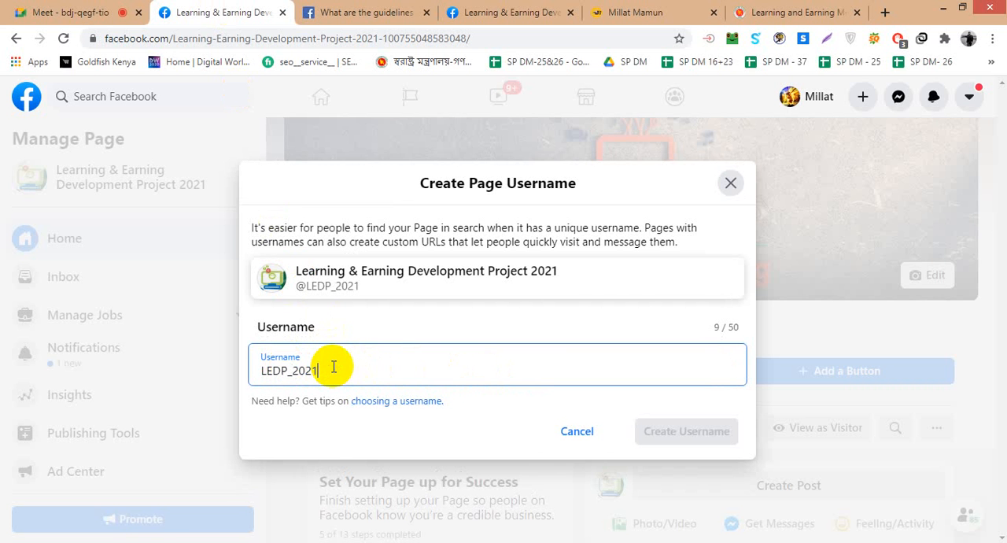
pyautogui.click(361, 324)
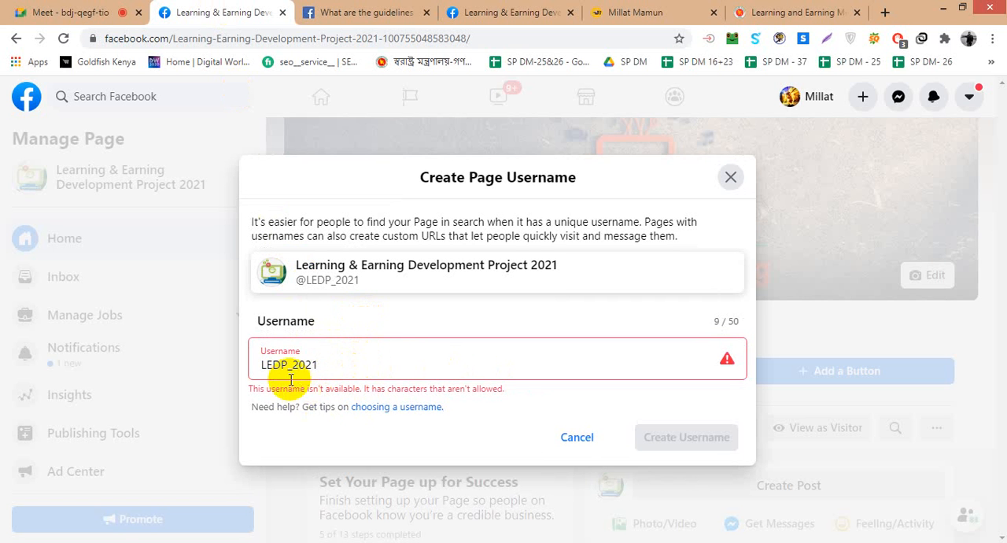
# - Change the letters of the Page username to lowercase and check ledp_2021
pyautogui.moveTo(289, 364); pyautogui.dragTo(247, 370)
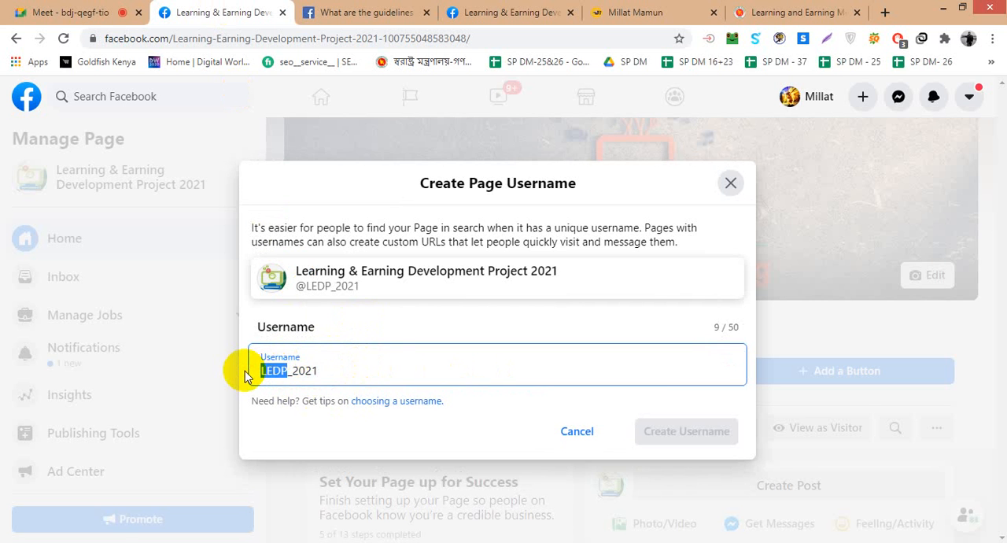
pyautogui.write('ledp')
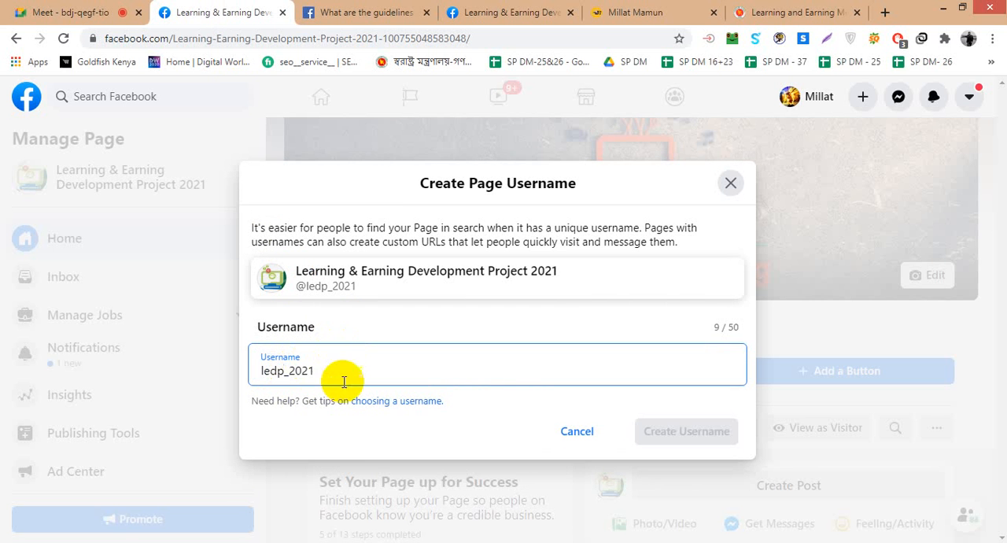
pyautogui.click(330, 435)
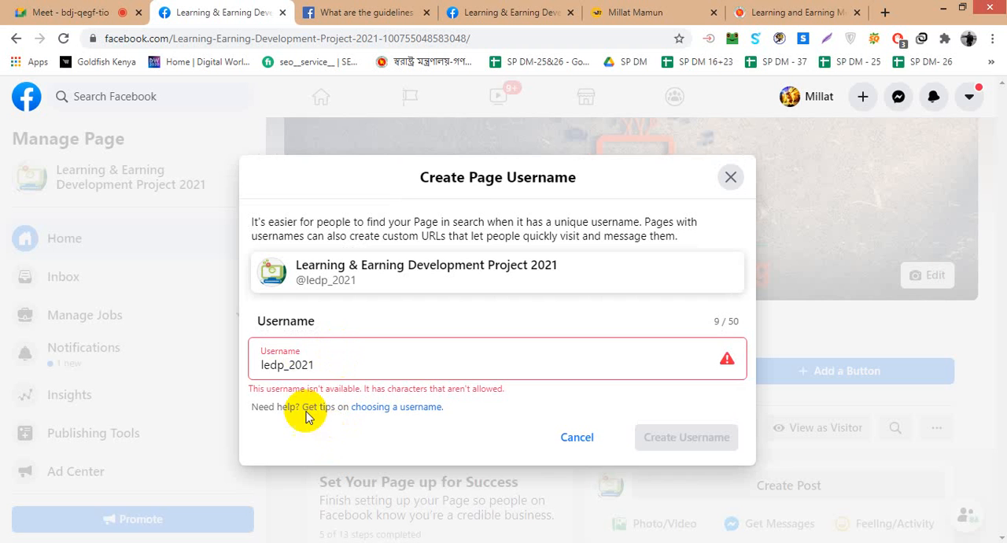
# - Try ledpbd_2021 as the Page username, then remove the underscore and check ledpbd2021
pyautogui.click(285, 367)
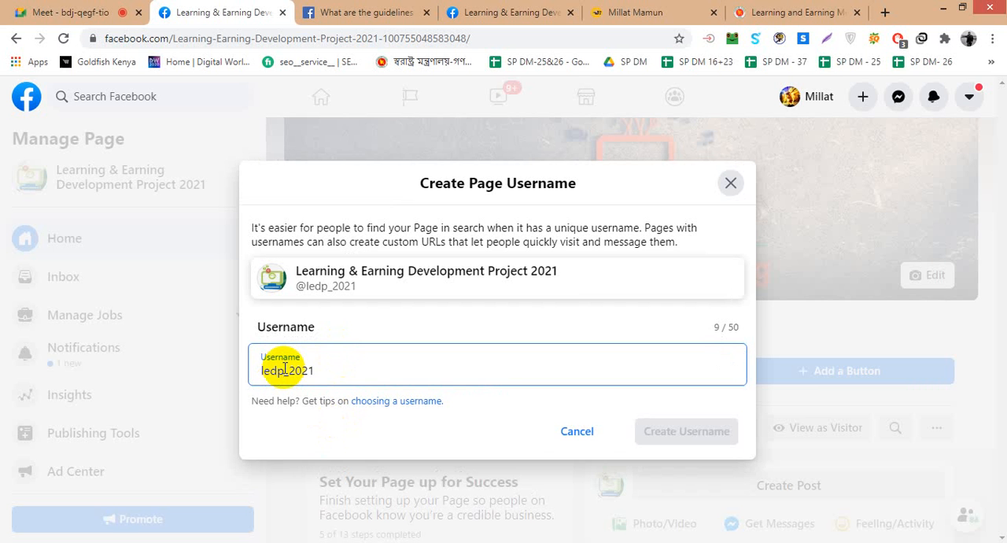
pyautogui.write('bd')
pyautogui.click(317, 430)
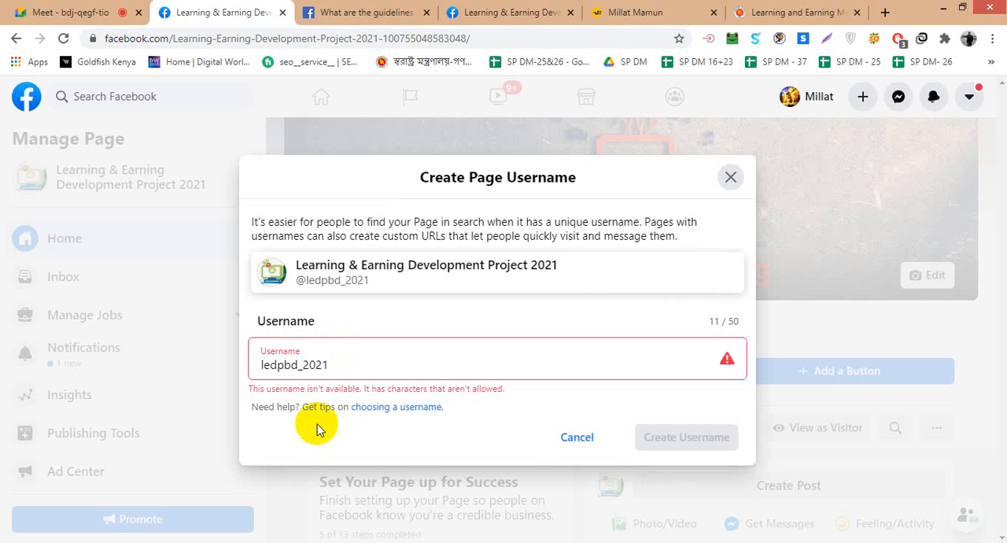
pyautogui.click(303, 370)
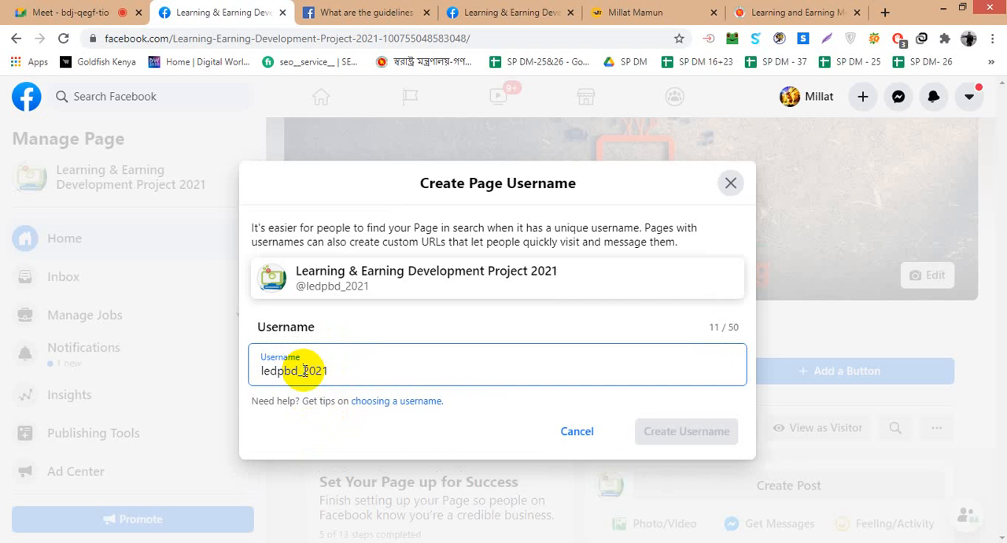
pyautogui.press('BackSpace')
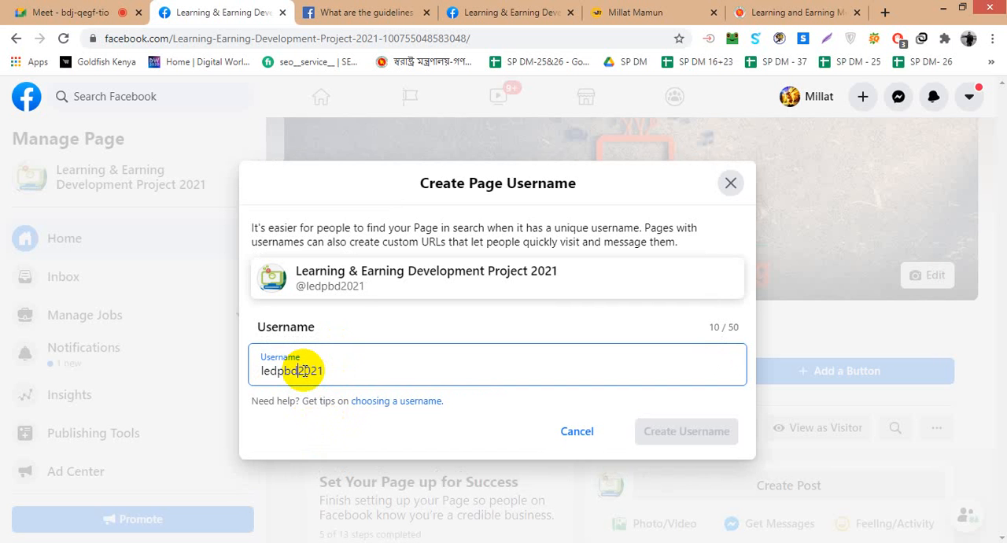
pyautogui.click(314, 439)
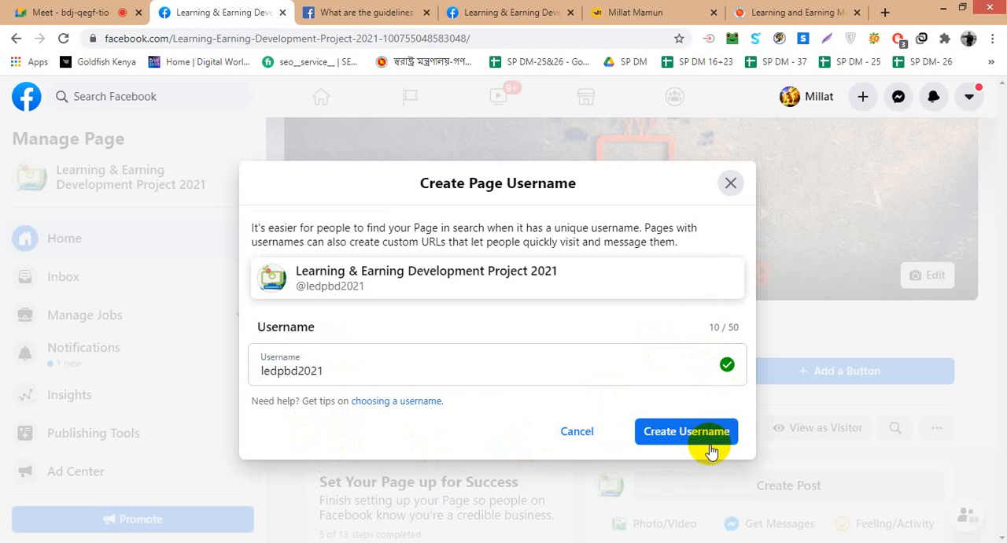
# - Remove bd from the Page username and check ledp2021 again
pyautogui.click(298, 373)
pyautogui.press('BackSpace')
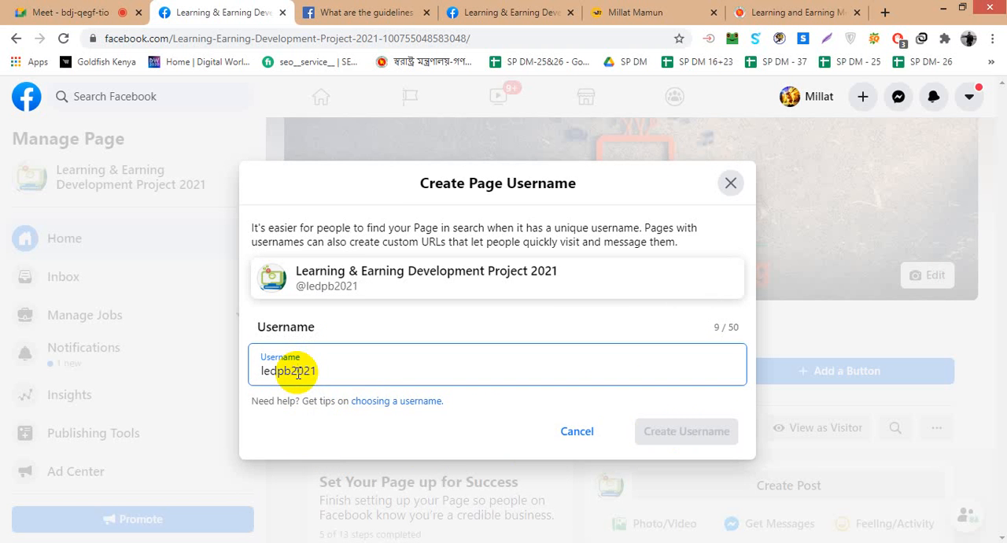
pyautogui.press('BackSpace')
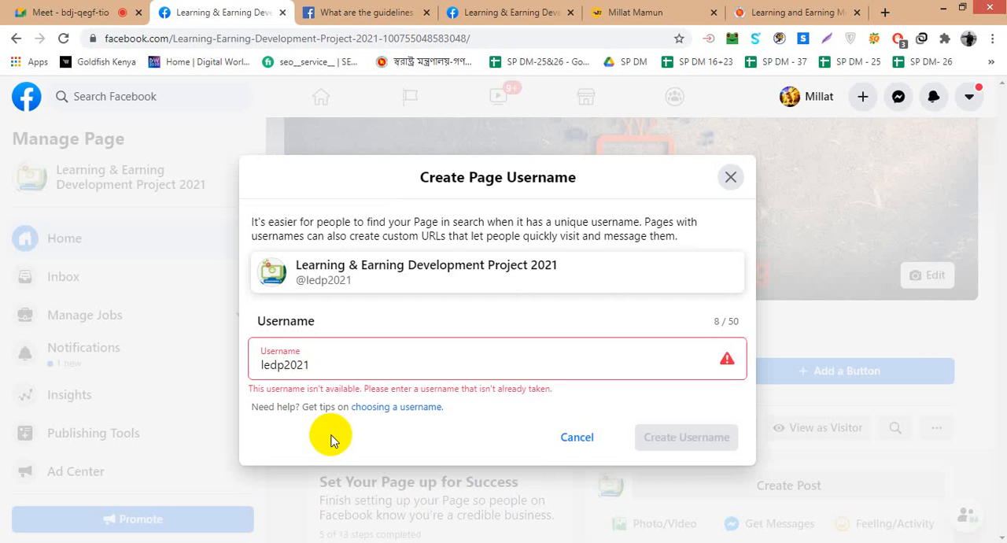
# - Change the username's letters to uppercase LEDP, insert "_ BD_" before the year and check LEDP_ BD_2021
pyautogui.click(285, 366)
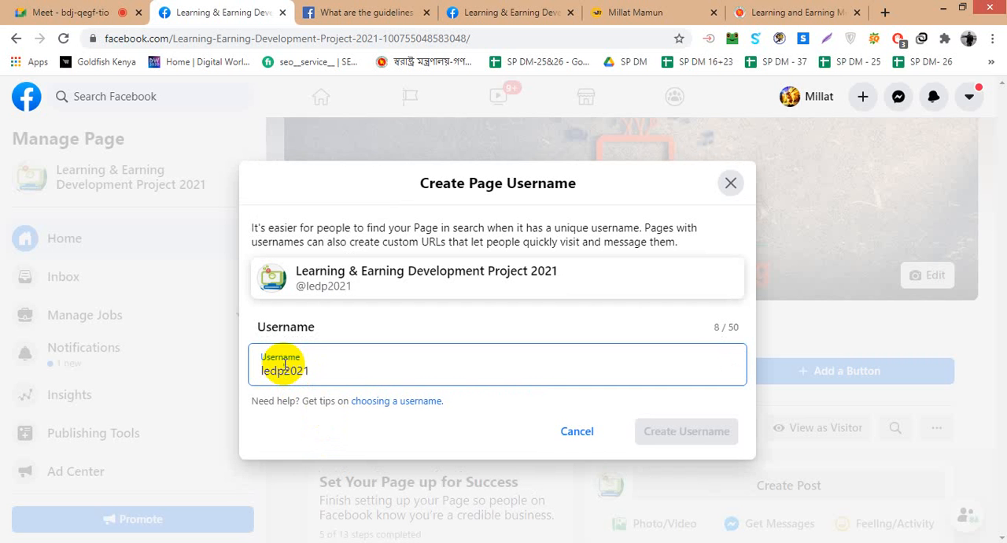
pyautogui.moveTo(285, 367); pyautogui.dragTo(252, 370)
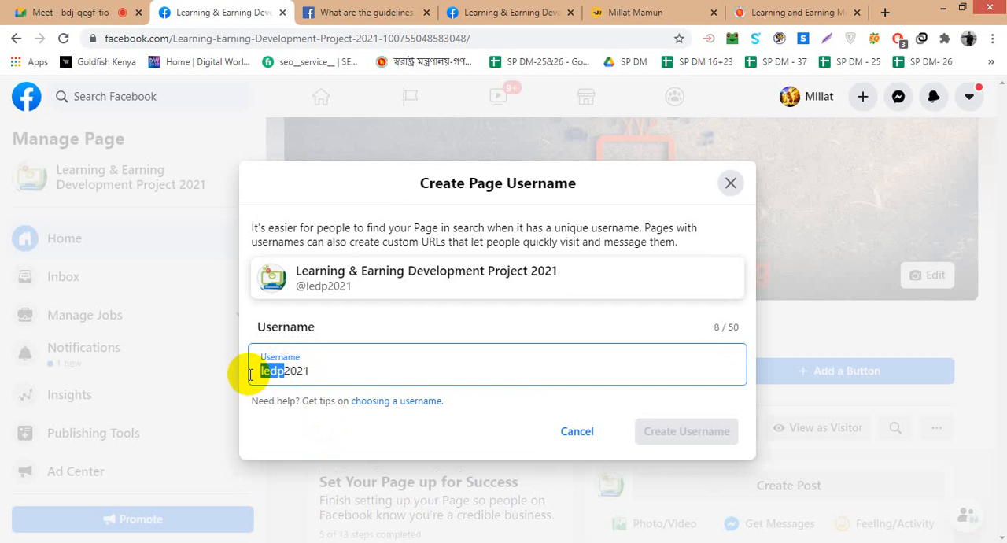
pyautogui.write('LEDP')
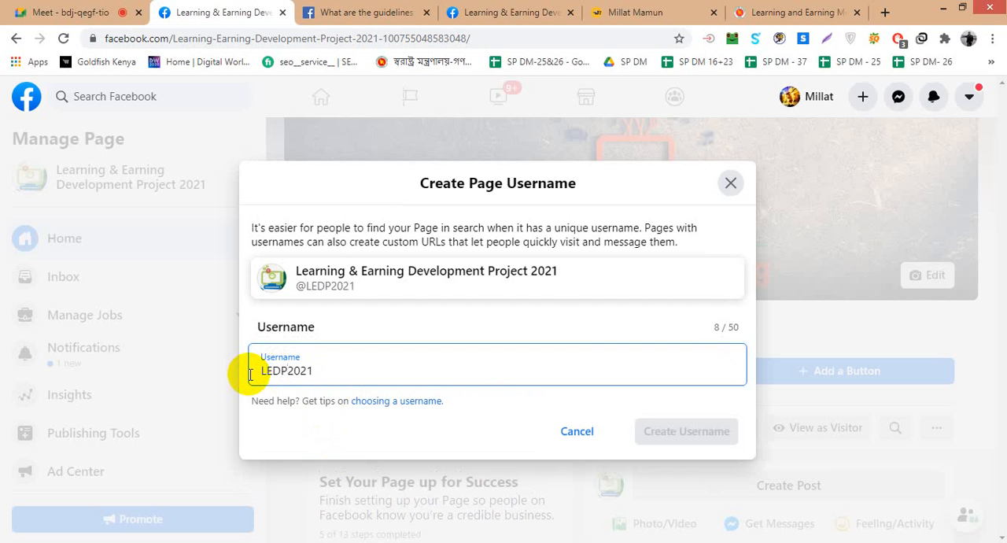
pyautogui.write('_ BD_')
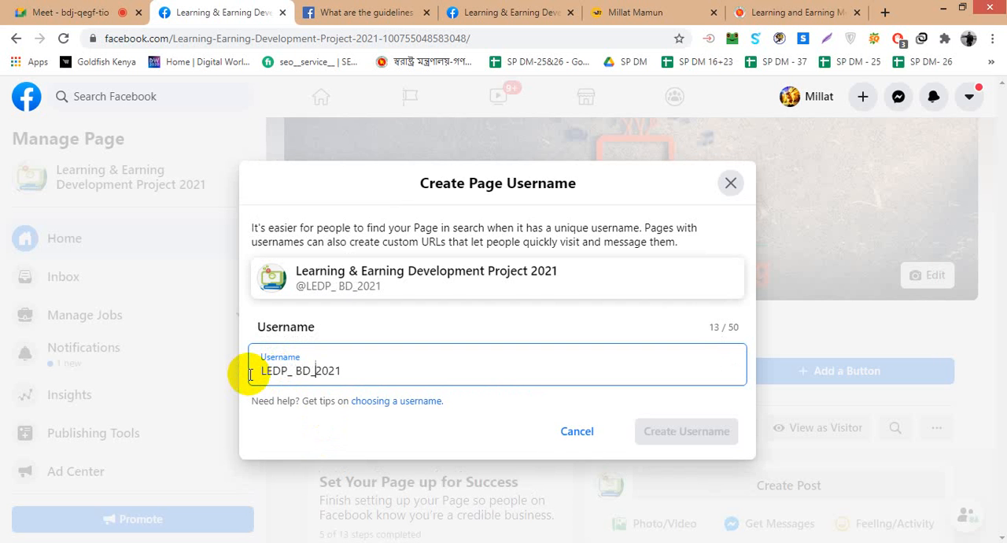
pyautogui.click(348, 431)
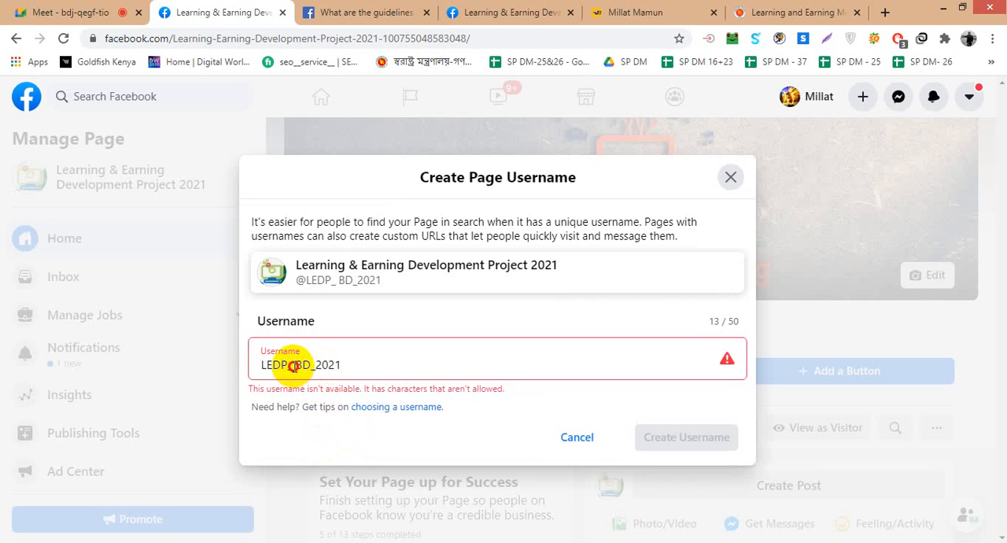
# - Remove both underscores and the space from the Page username so it reads LEDPBD2021
pyautogui.click(292, 365)
pyautogui.press('BackSpace')
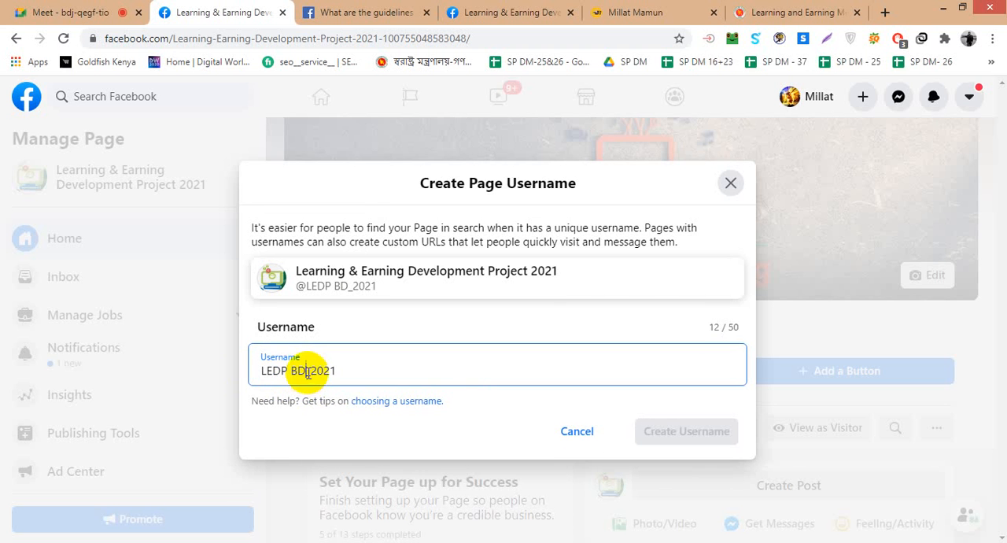
pyautogui.click(312, 372)
pyautogui.press('BackSpace')
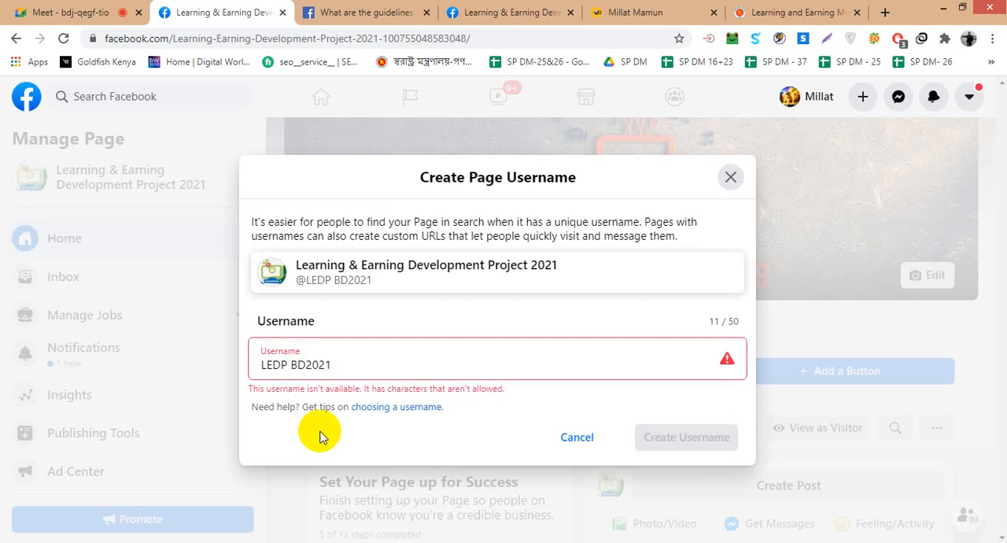
pyautogui.click(293, 365)
pyautogui.press('BackSpace')
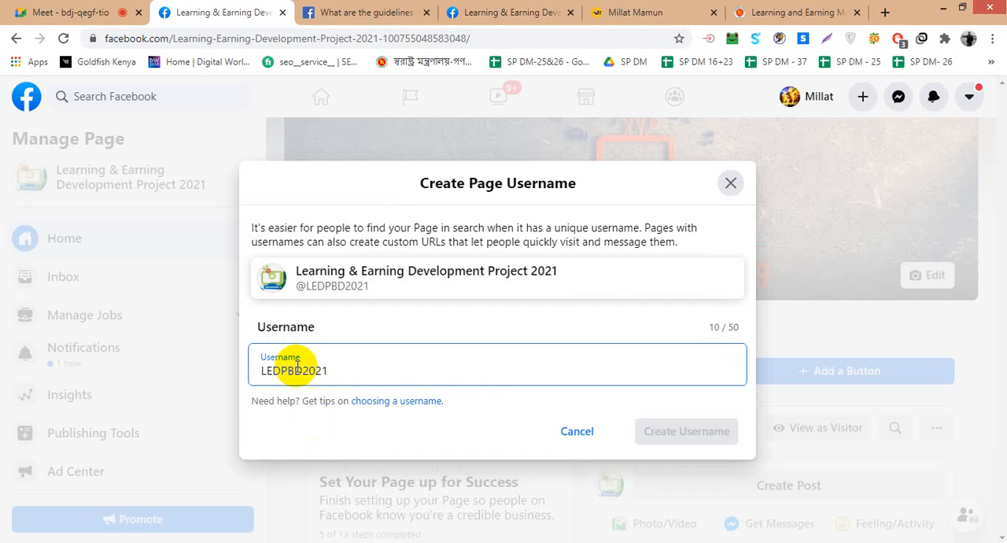
pyautogui.click(300, 370)
pyautogui.press('BackSpace')
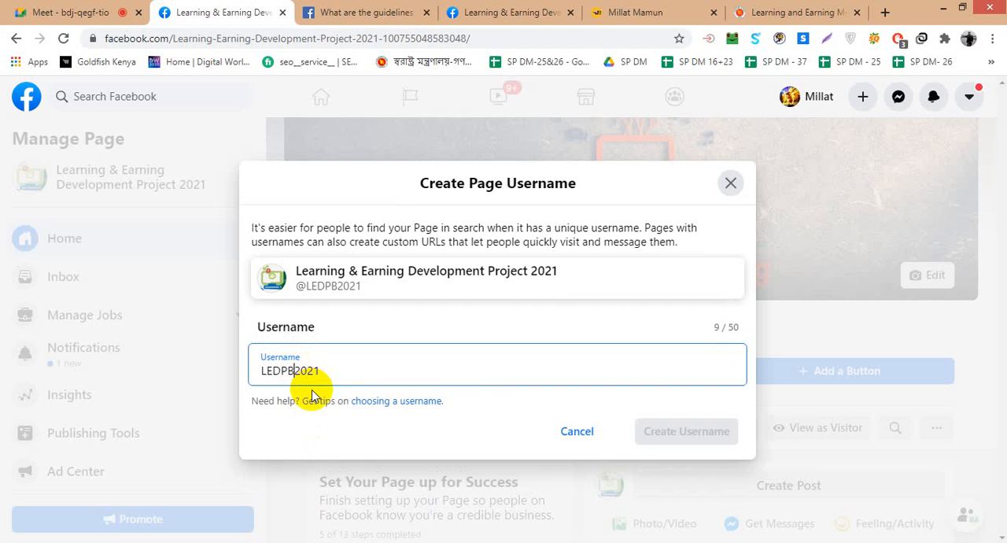
pyautogui.write('D')
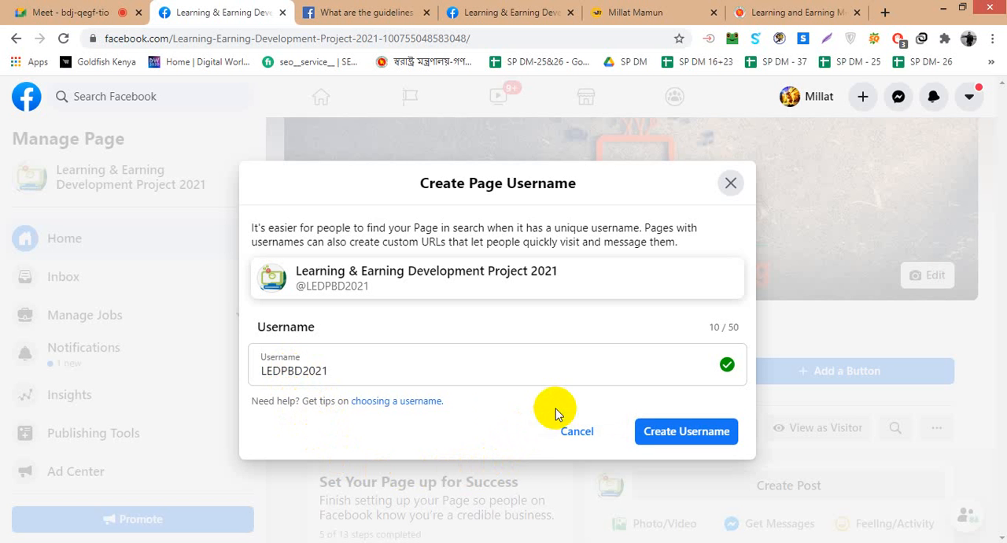
# - Try separating the year from LEDPBD in the Page username with one hyphen, then with two
pyautogui.click(301, 371)
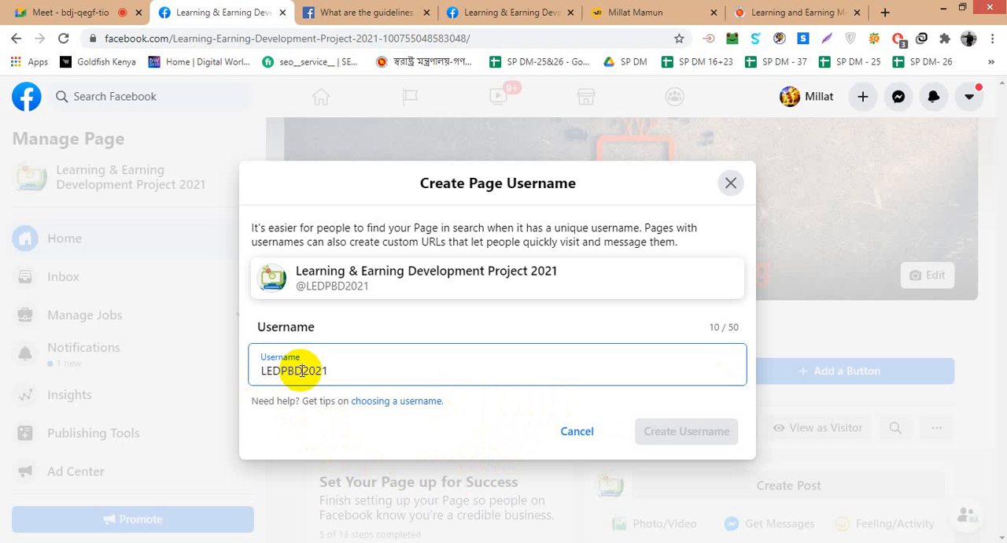
pyautogui.write('-')
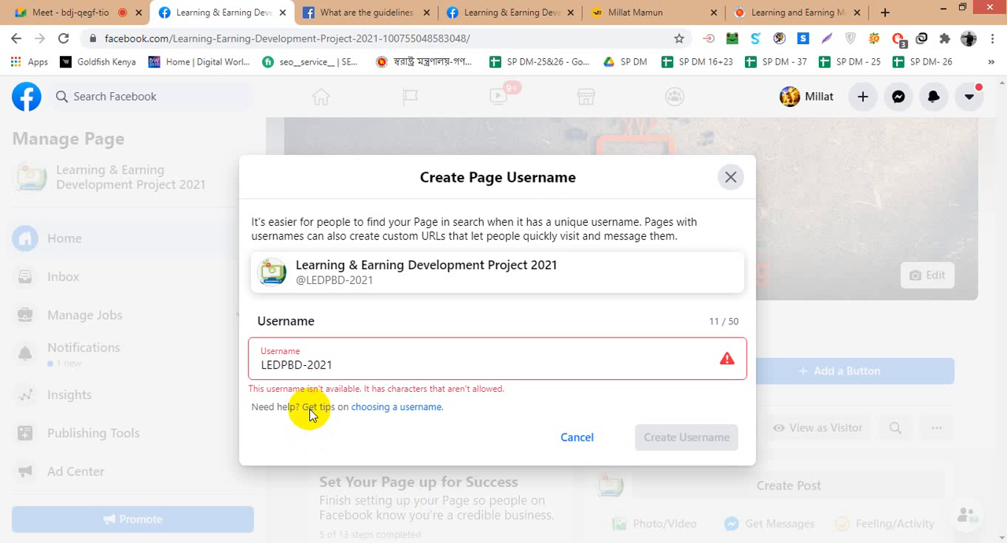
pyautogui.click(302, 367)
pyautogui.write('-')
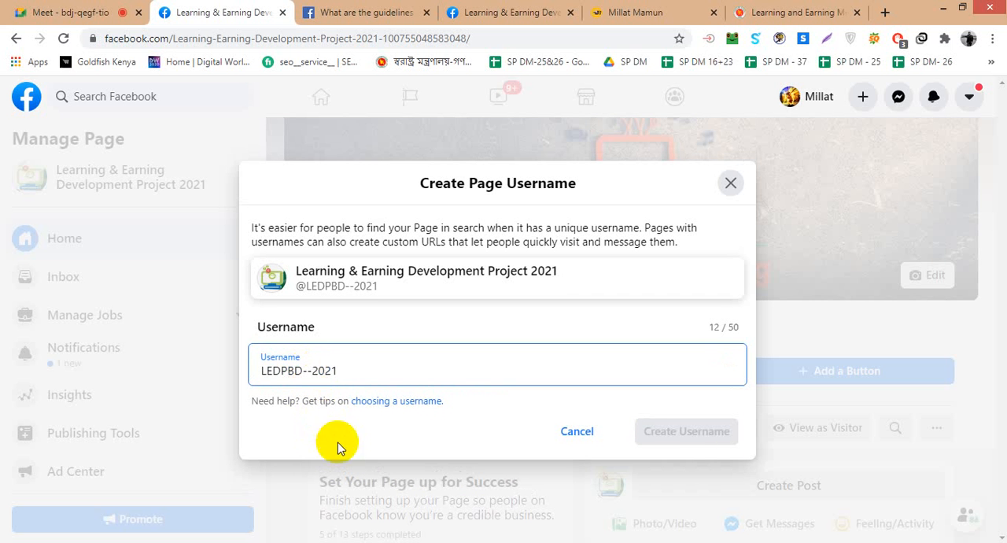
# - Close the Help Center page on username guidelines and return to the Page username form
pyautogui.click(636, 11)
pyautogui.click(501, 9)
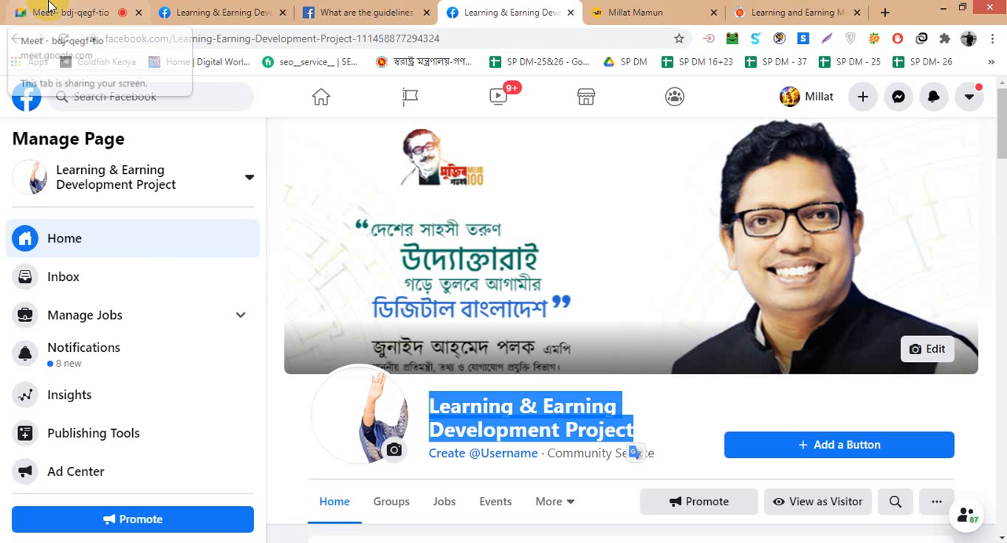
pyautogui.click(350, 12)
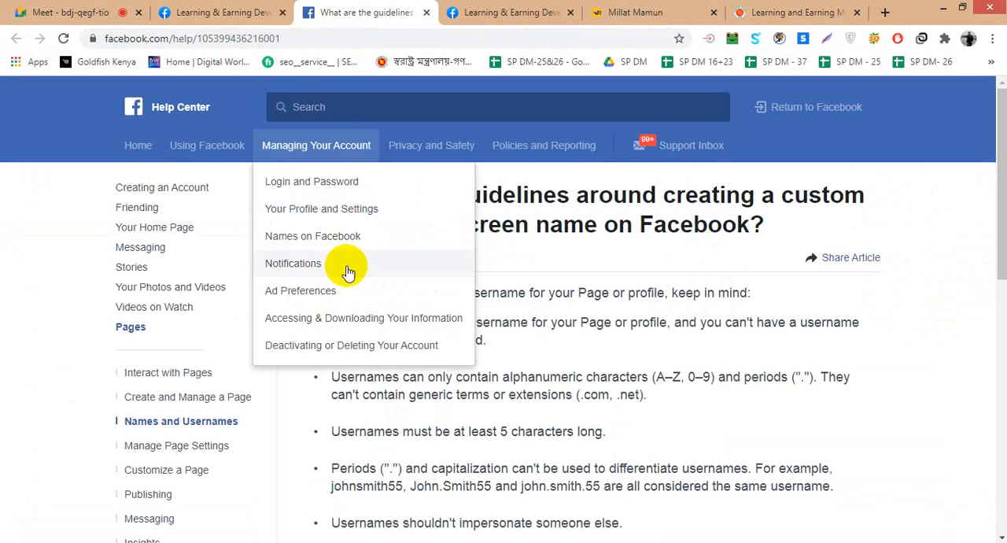
pyautogui.click(425, 12)
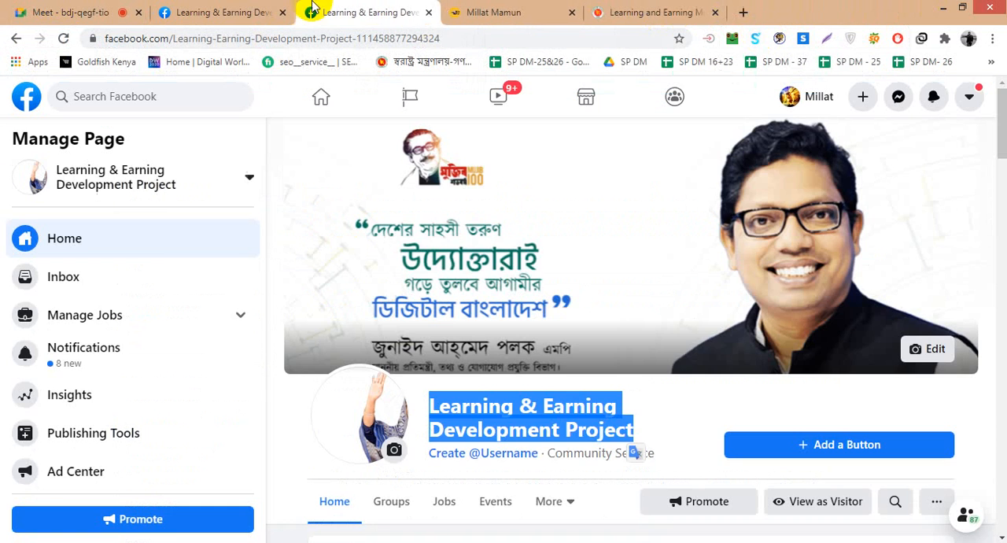
pyautogui.click(271, 12)
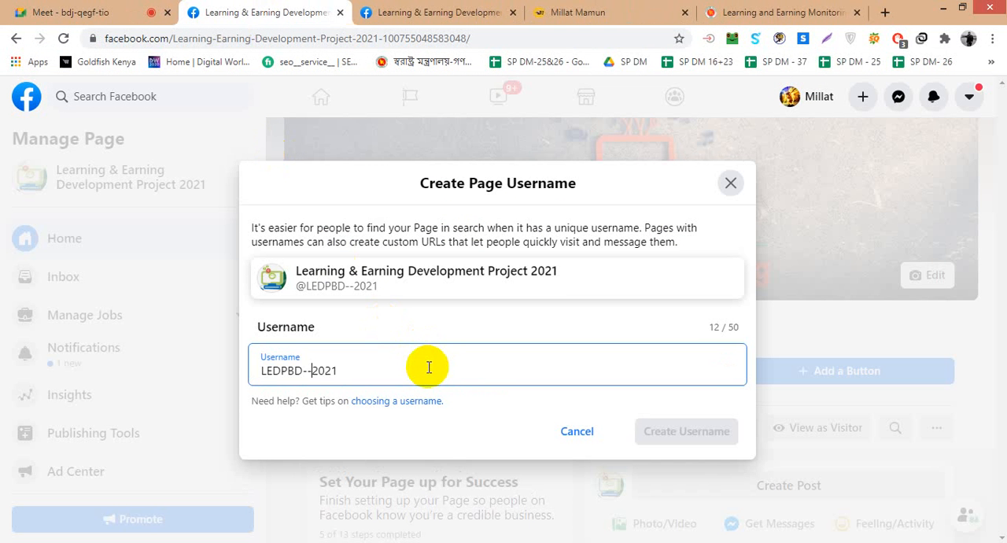
# - Remove both hyphens before the year and create the Page username LEDPBD2021
pyautogui.press('BackSpace')
pyautogui.press('BackSpace')
pyautogui.click(404, 431)
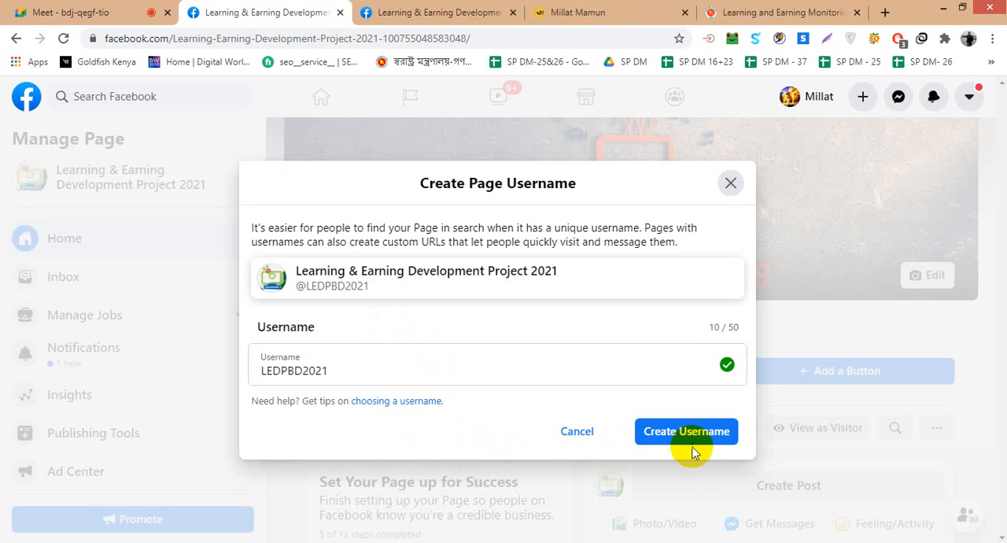
pyautogui.click(687, 431)
pyautogui.click(393, 377)
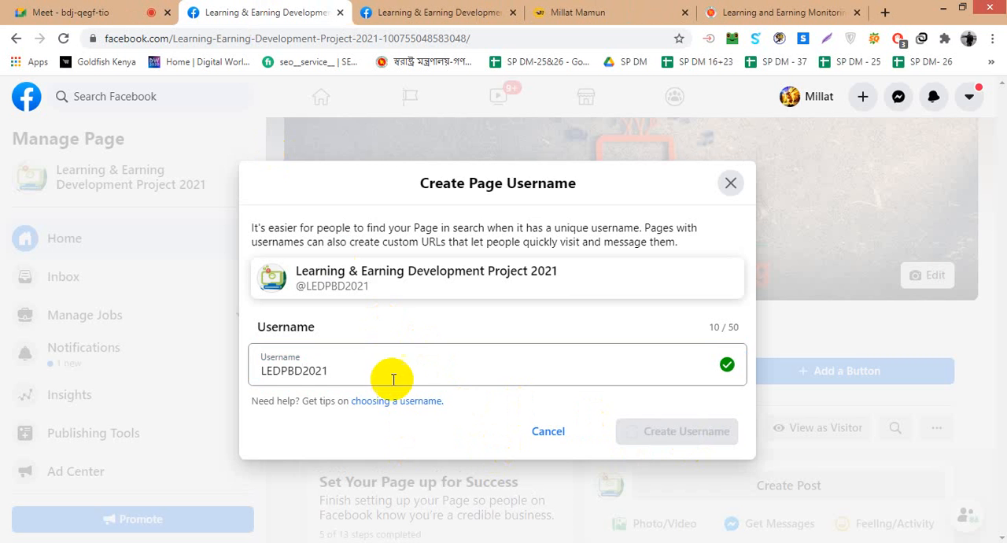
pyautogui.moveTo(394, 378); pyautogui.dragTo(192, 374)
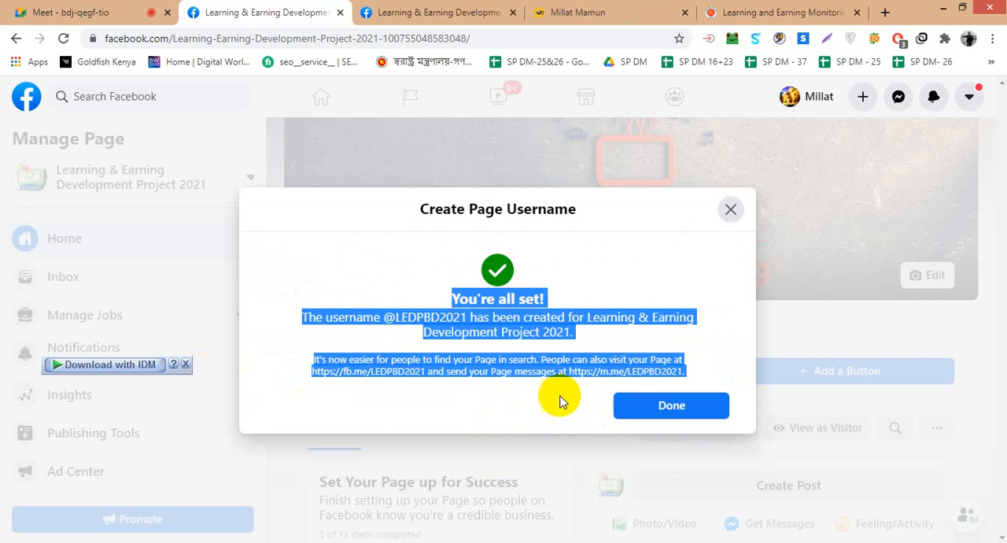
pyautogui.click(654, 289)
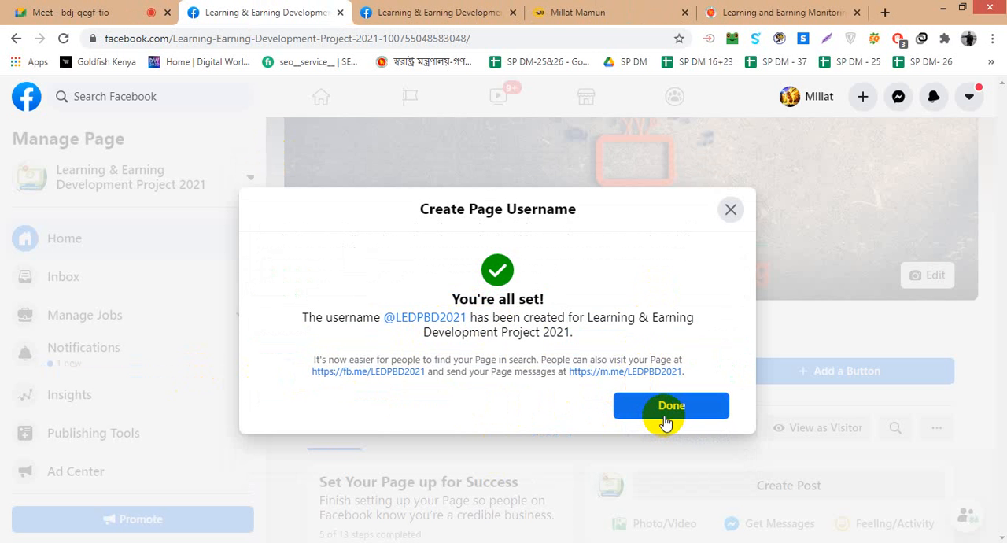
# - Open the Page's new fb.me and m.me links in separate tabs and finish the username confirmation
pyautogui.click(377, 372)
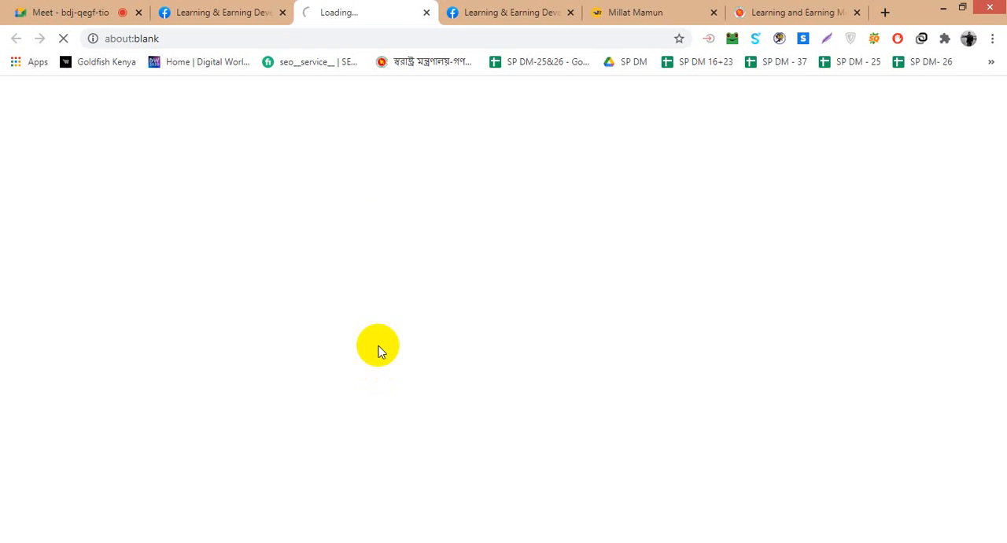
pyautogui.click(216, 13)
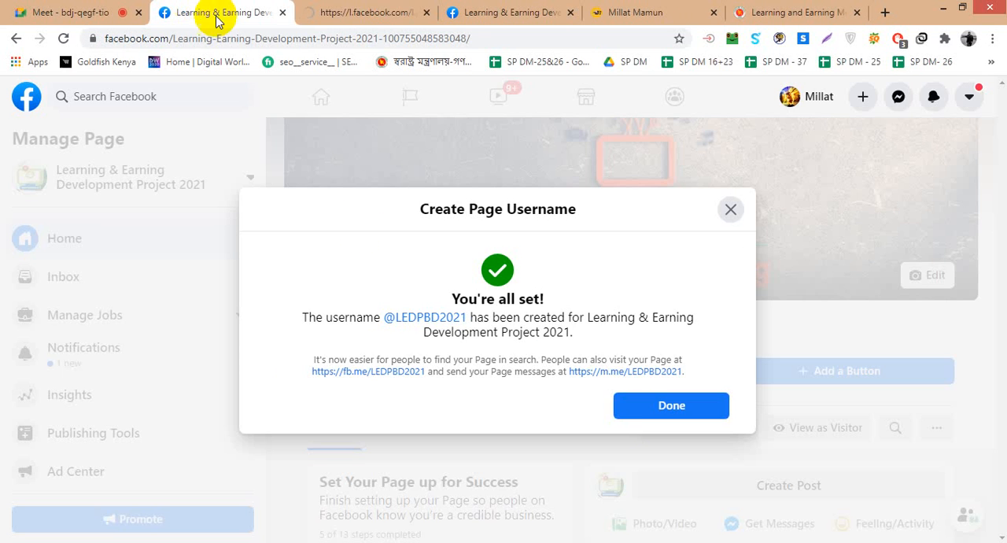
pyautogui.click(643, 380)
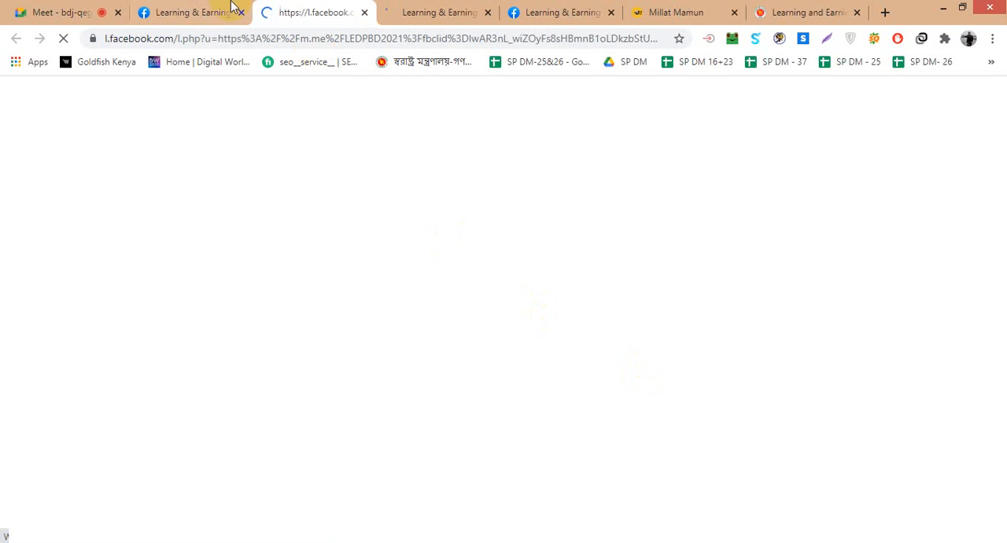
pyautogui.click(392, 8)
pyautogui.click(206, 11)
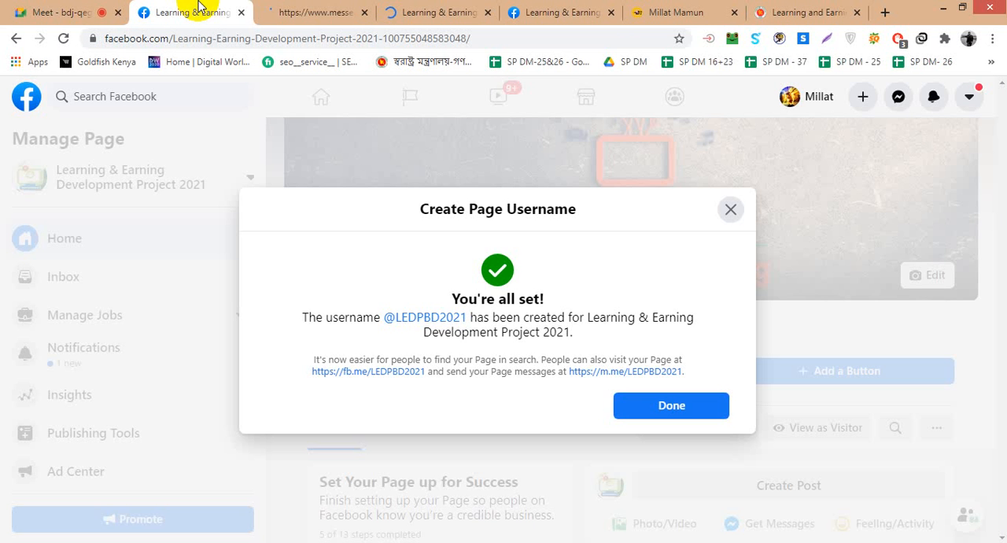
pyautogui.click(661, 402)
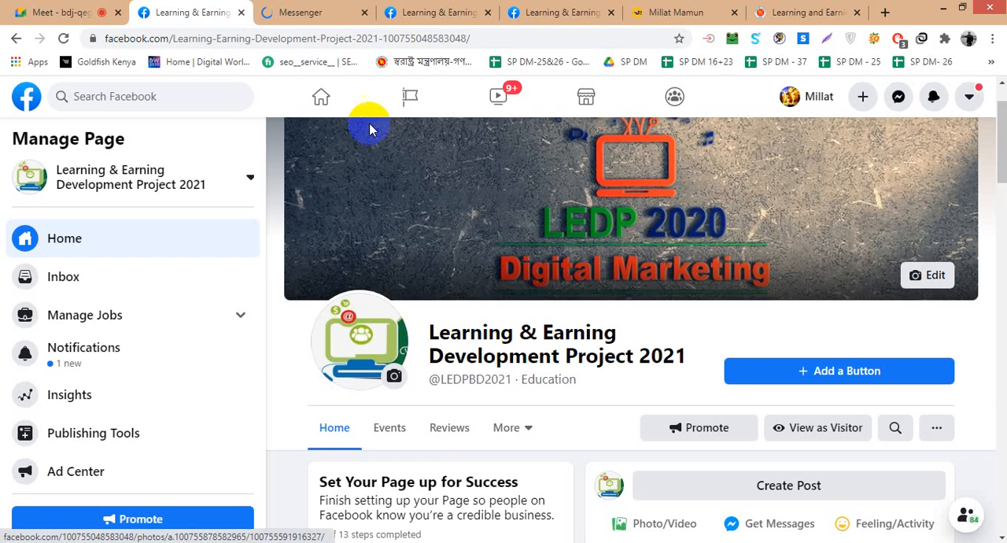
# - View the Page opened through its new fb.me link and select its web address
pyautogui.click(307, 12)
pyautogui.click(447, 12)
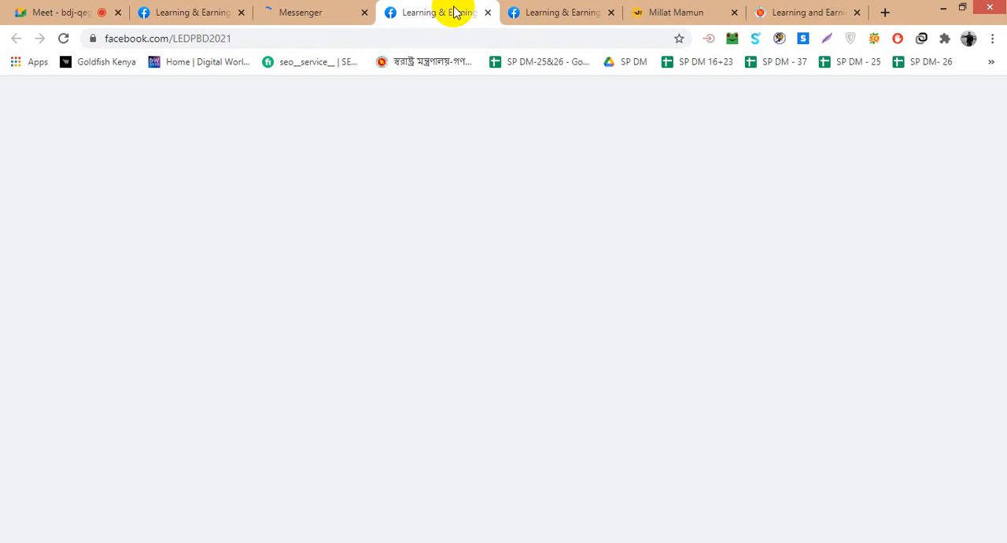
pyautogui.click(310, 36)
pyautogui.hotkey('ctrl', 'c')
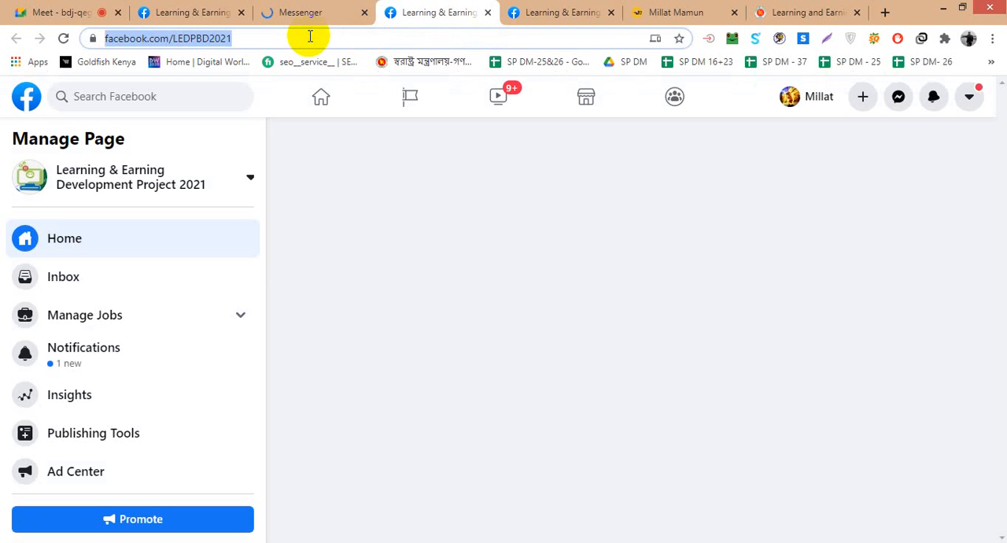
# - Switch to the Google Meet call and send the Page's facebook.com/LEDPBD2021 address in the meeting chat
pyautogui.click(285, 8)
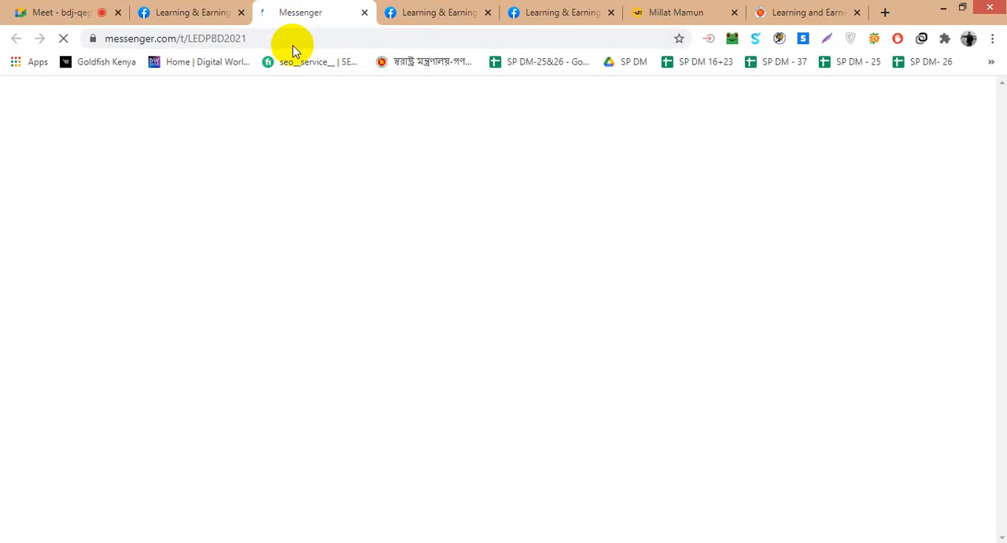
pyautogui.click(431, 11)
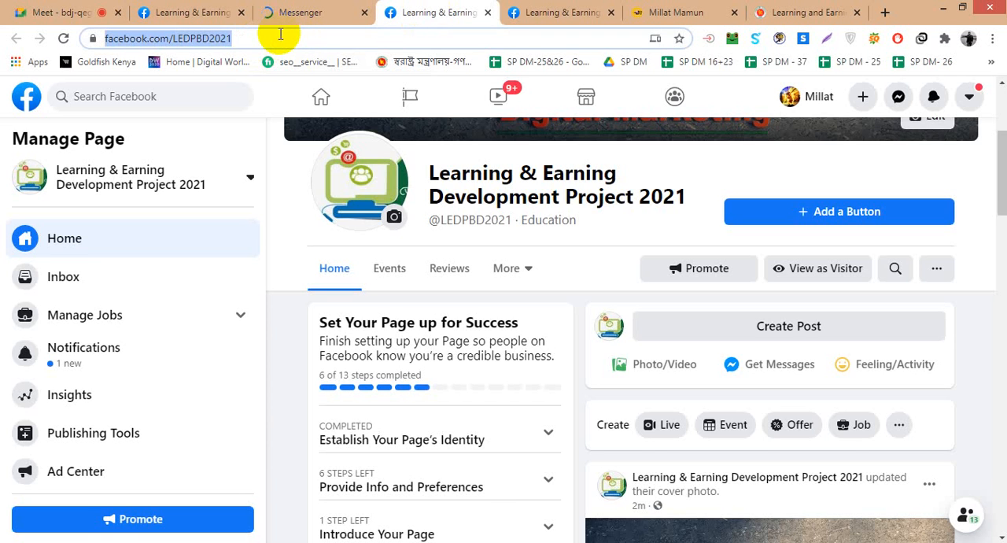
pyautogui.click(101, 9)
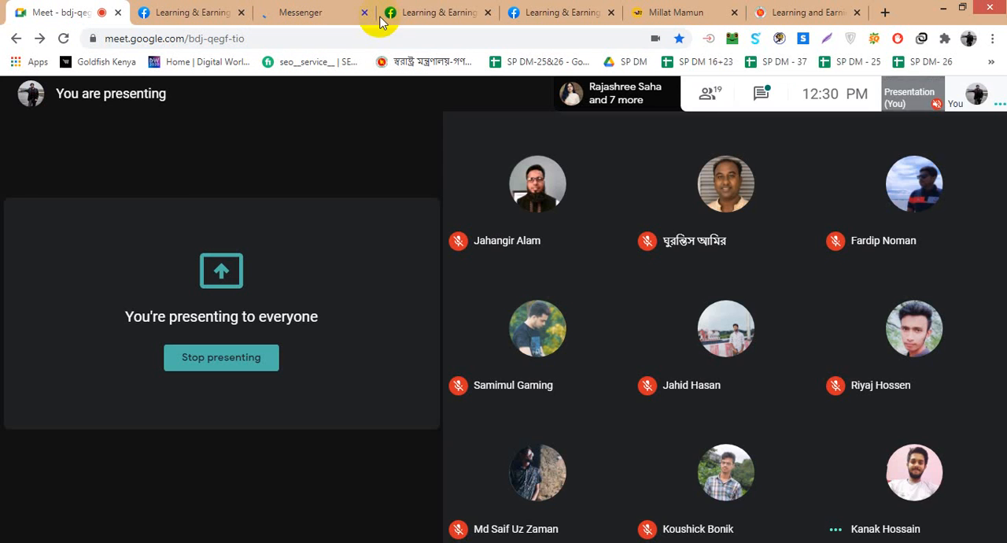
pyautogui.click(759, 98)
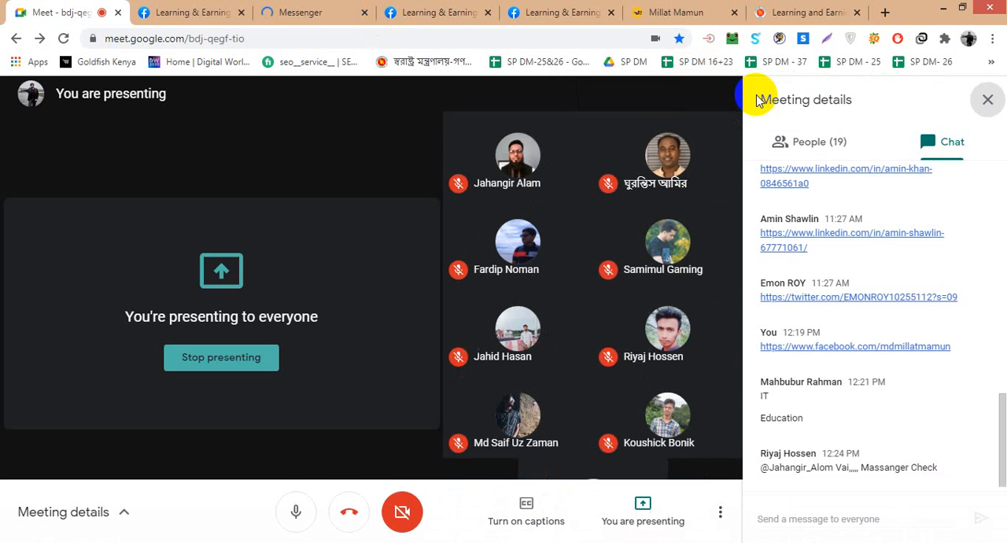
pyautogui.hotkey('ctrl', 'v')
pyautogui.press('Return')
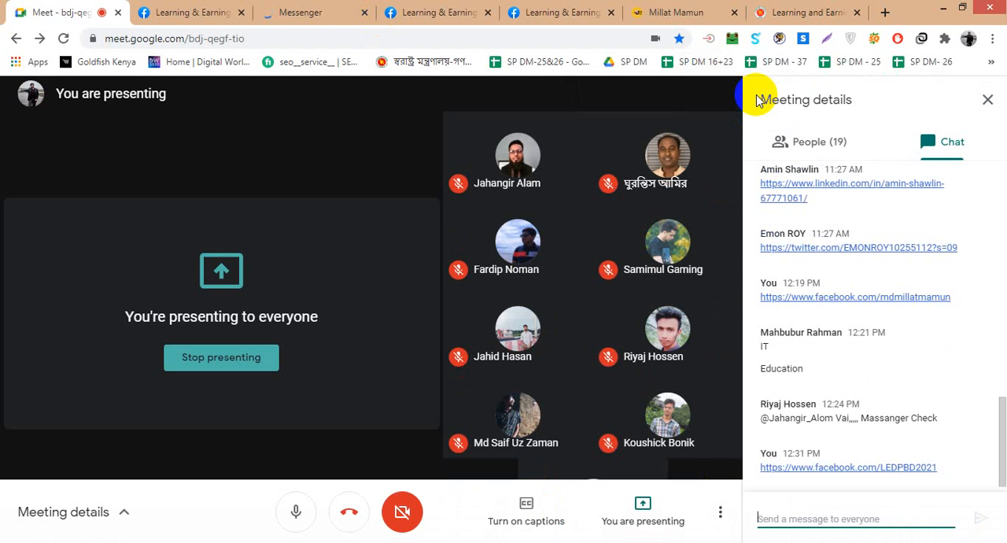
# - Check the Page's Messenger chat opened through its m.me link, then return to the Page and dismiss the Meet notification
pyautogui.click(330, 12)
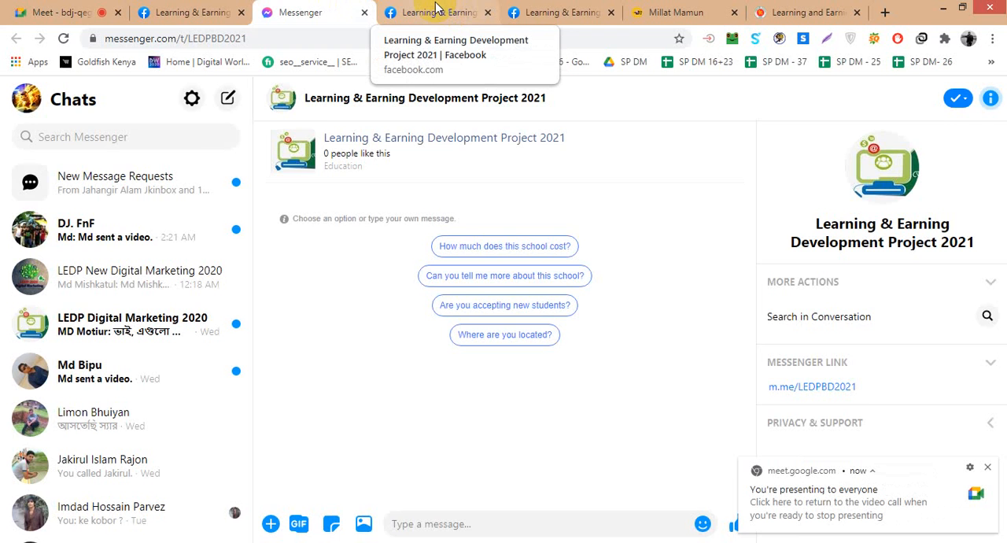
pyautogui.click(435, 10)
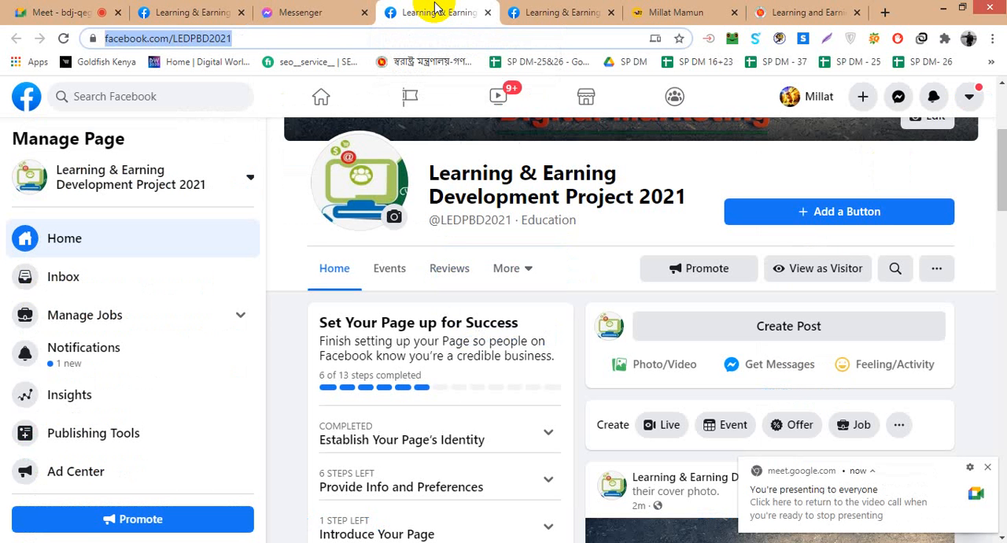
pyautogui.click(988, 468)
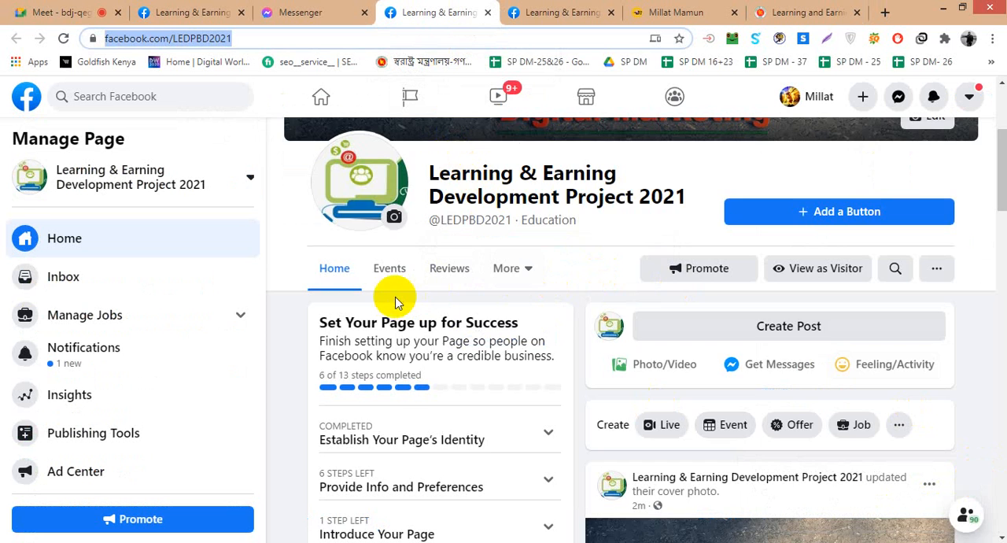
# - Examine the Page's cover, setup checklist, friend invitations and posts, glancing at the older Learning & Earning Development Project Page
pyautogui.scroll(3, 423, 295)
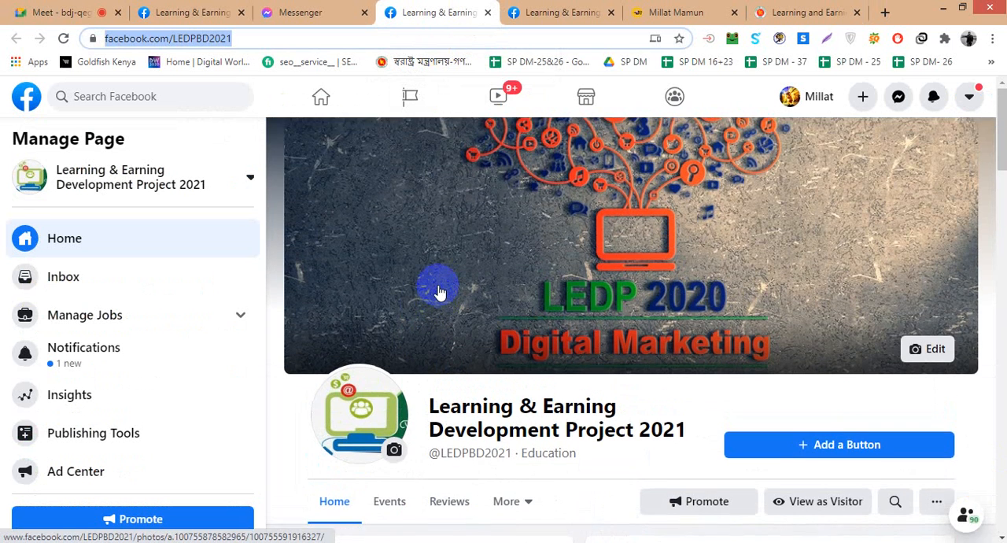
pyautogui.scroll(-2, 439, 286)
pyautogui.click(563, 11)
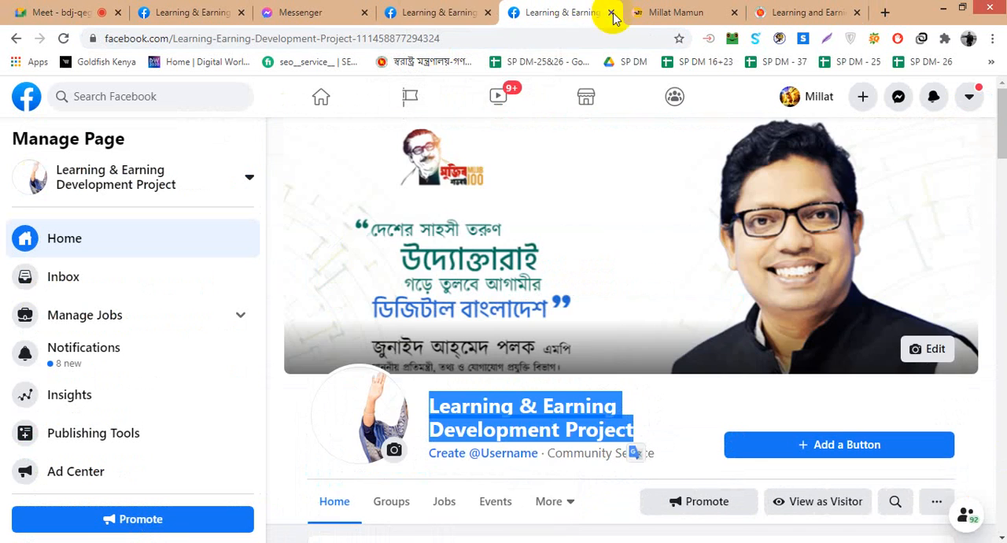
pyautogui.click(441, 9)
pyautogui.scroll(-3, 493, 273)
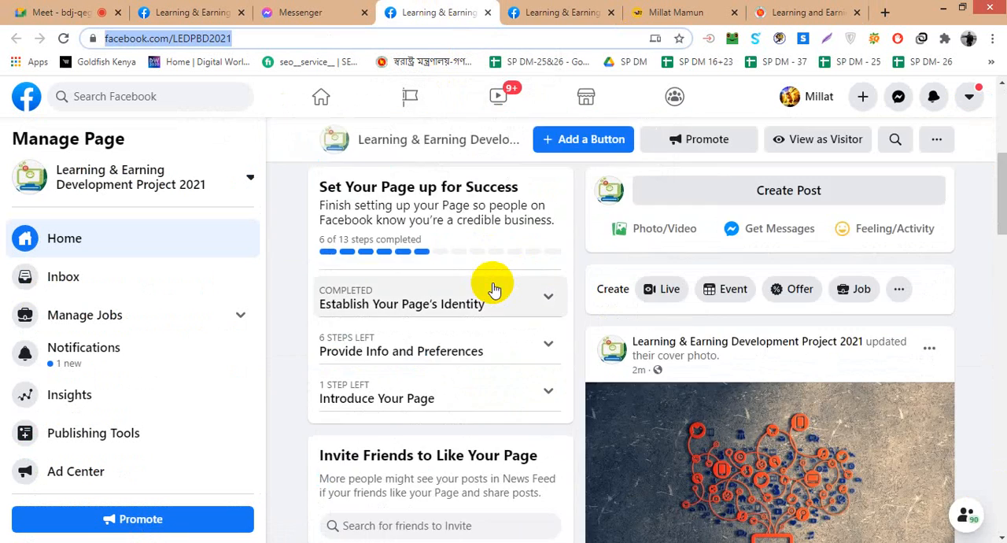
pyautogui.scroll(1, 494, 304)
pyautogui.scroll(-4, 722, 334)
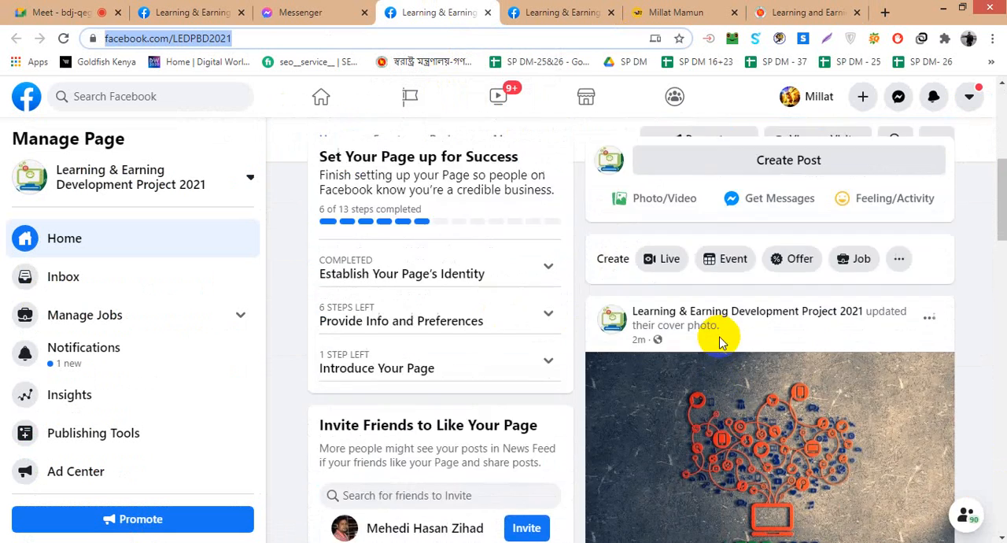
pyautogui.scroll(-3, 719, 336)
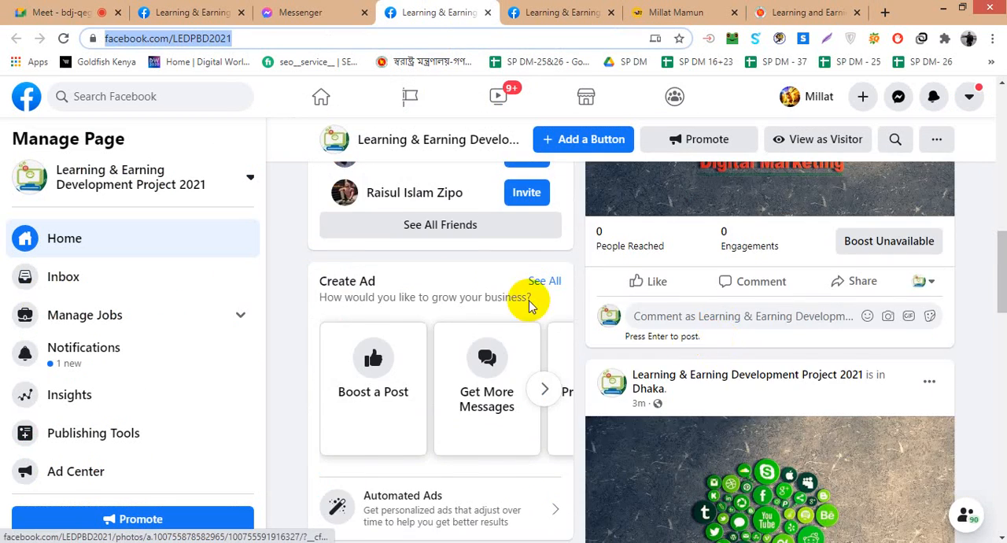
pyautogui.scroll(2, 512, 294)
pyautogui.scroll(3, 492, 288)
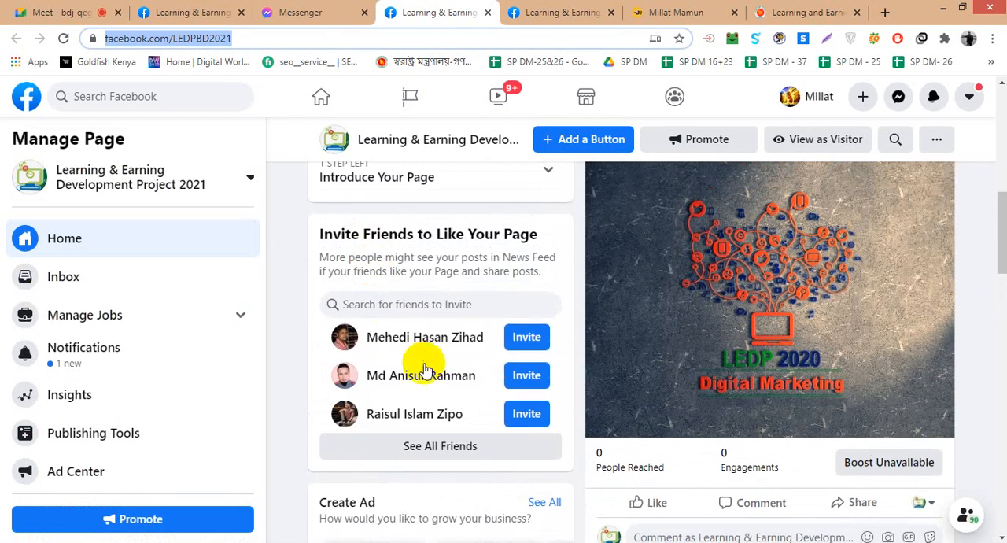
pyautogui.scroll(3, 403, 321)
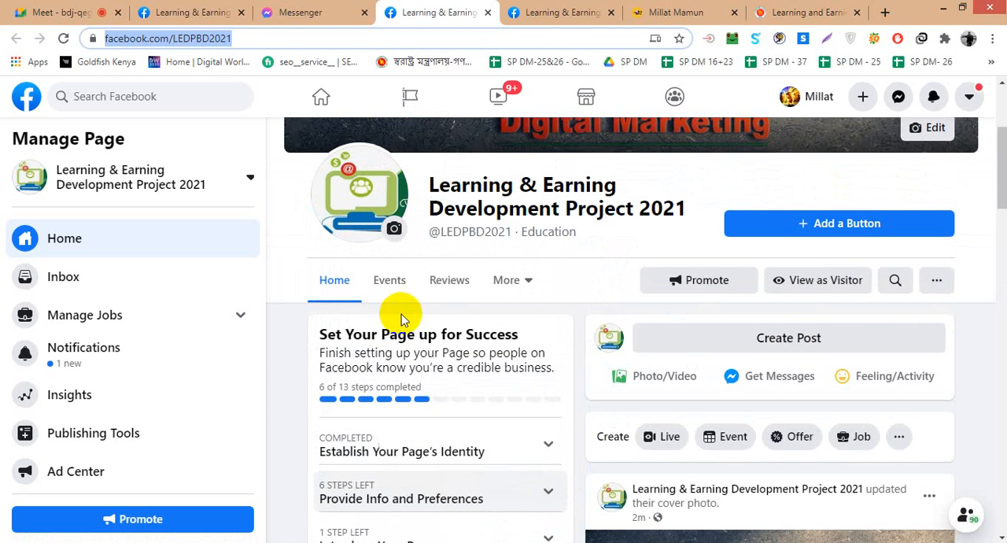
# - Preview the Page as a visitor, dismiss the notification and the shop suggestion, and look through its About, Photos and posts
pyautogui.click(807, 286)
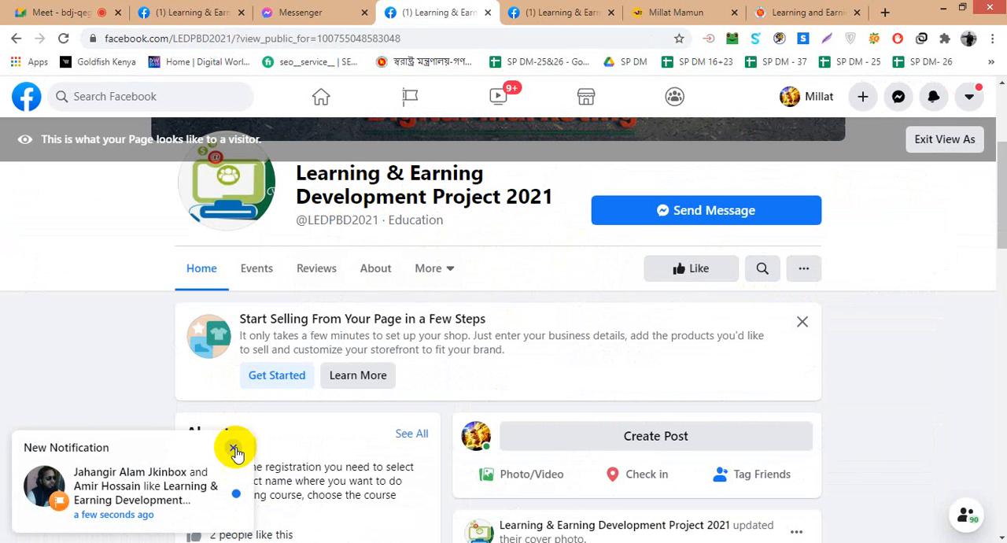
pyautogui.click(233, 450)
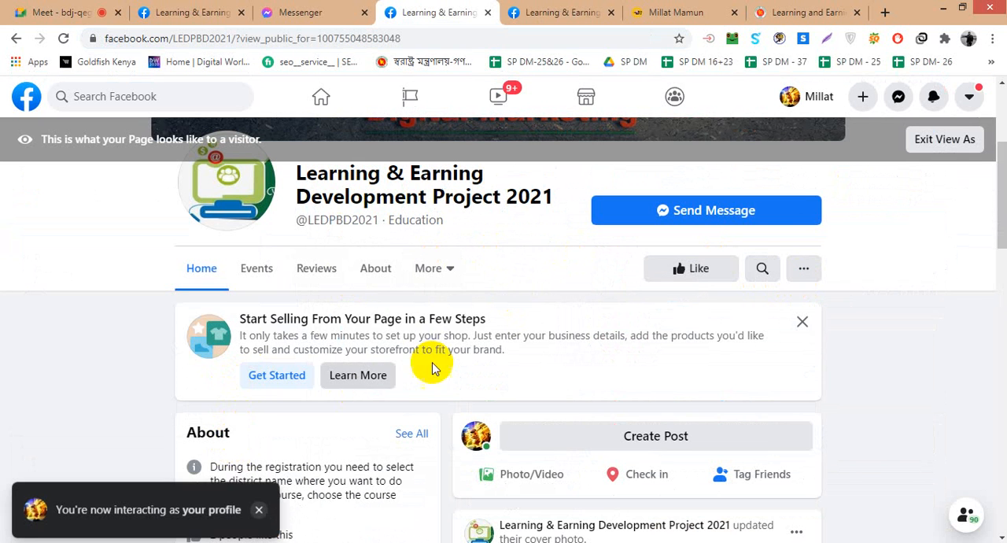
pyautogui.click(802, 321)
pyautogui.scroll(-2, 907, 370)
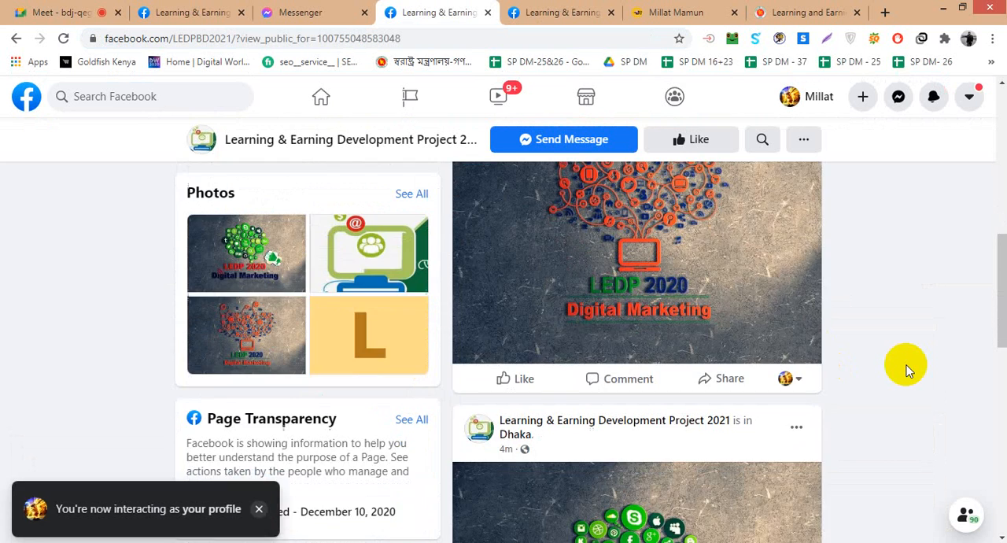
pyautogui.scroll(-2, 906, 370)
pyautogui.scroll(-9, 906, 370)
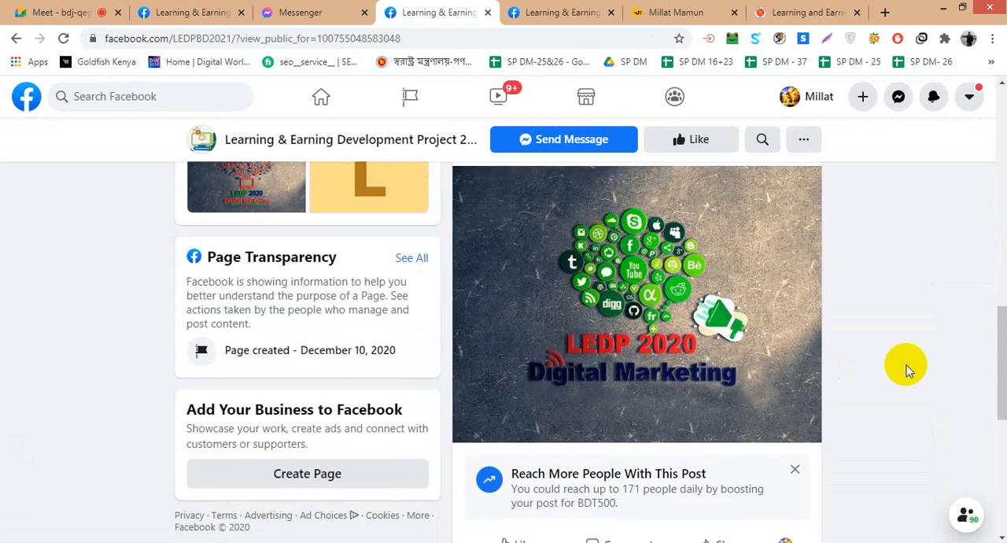
pyautogui.scroll(5, 906, 370)
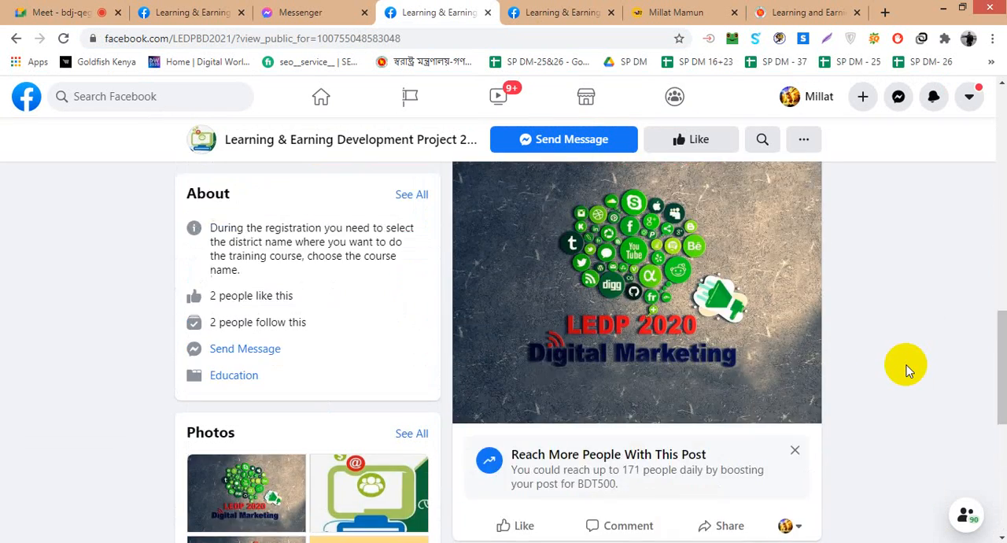
pyautogui.scroll(-4, 907, 370)
pyautogui.scroll(3, 906, 370)
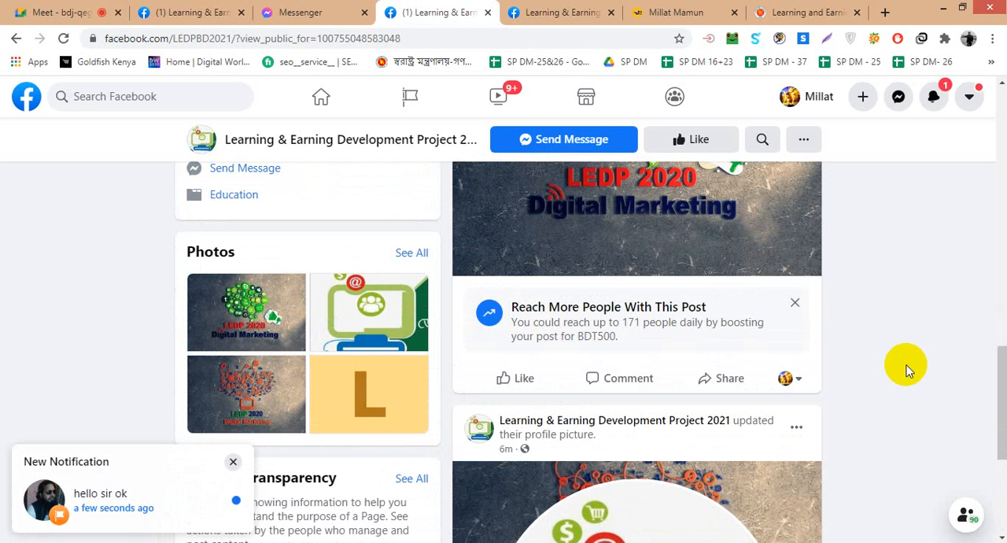
pyautogui.scroll(12, 907, 370)
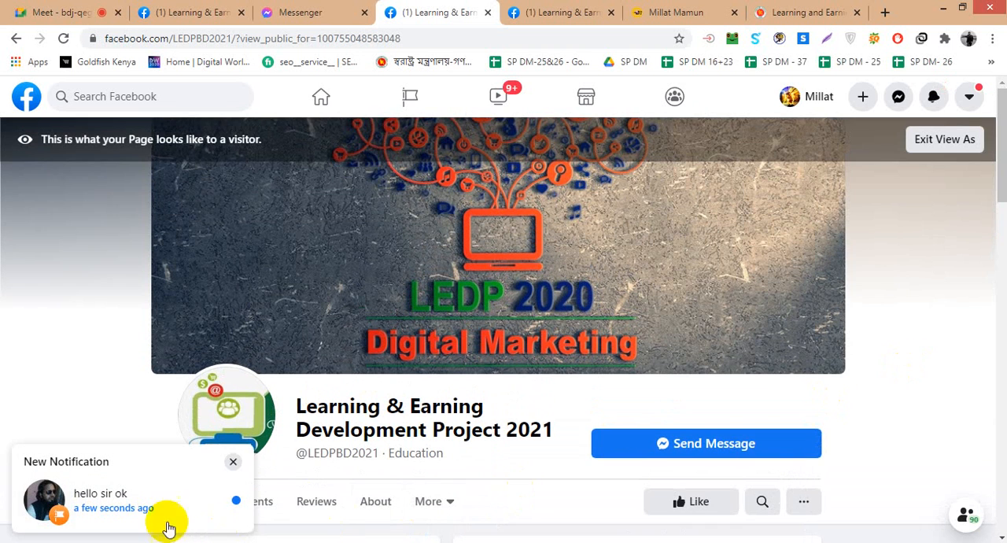
# - Dismiss the new notification, exit the visitor preview and close the notice about interacting as the Page
pyautogui.click(235, 465)
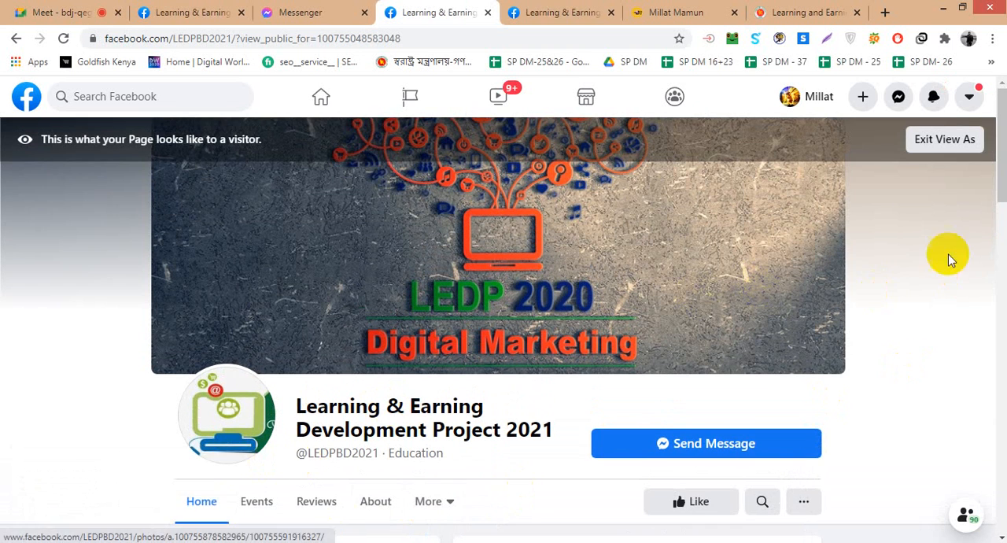
pyautogui.click(945, 140)
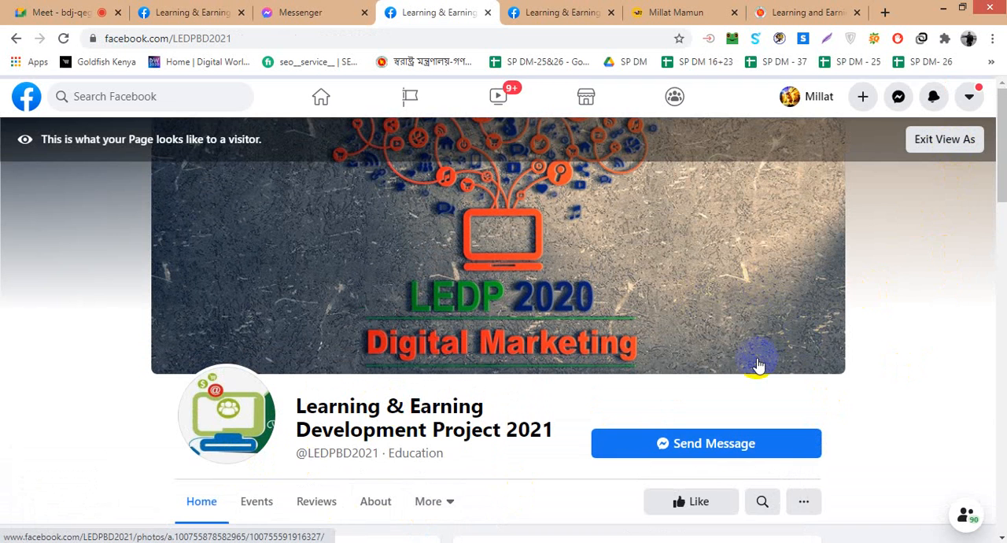
pyautogui.scroll(3, 767, 364)
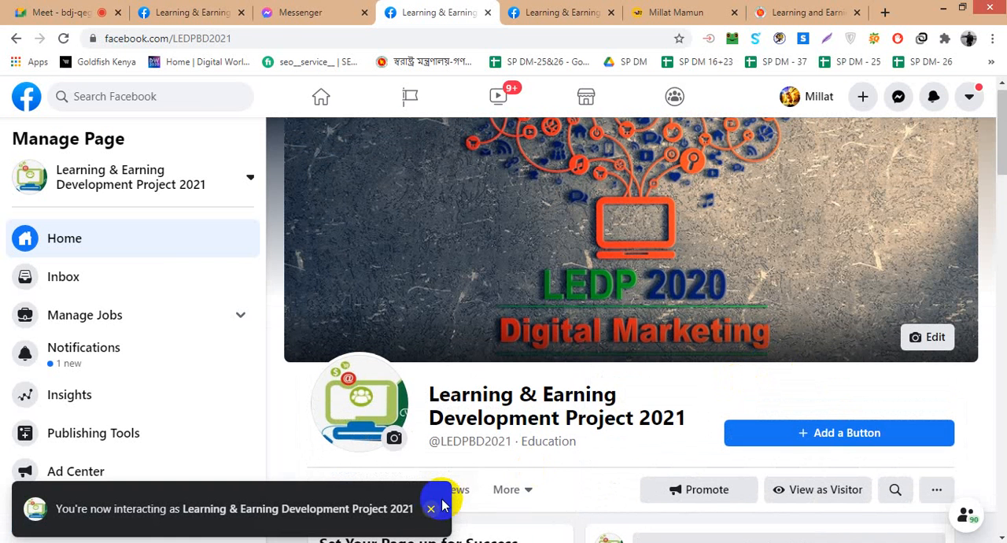
pyautogui.click(436, 512)
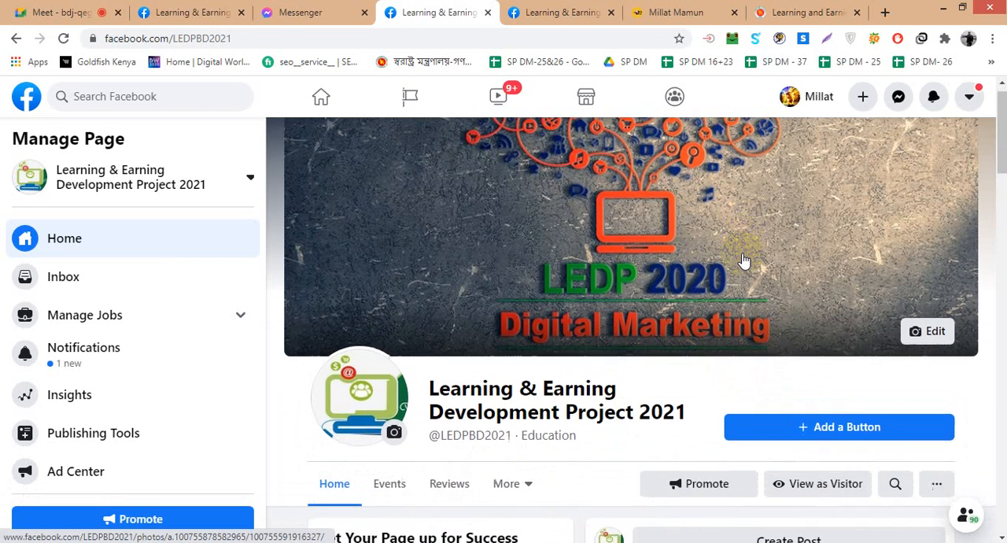
# - Examine the Page's name, including its year, and the username beneath it
pyautogui.scroll(-2, 742, 260)
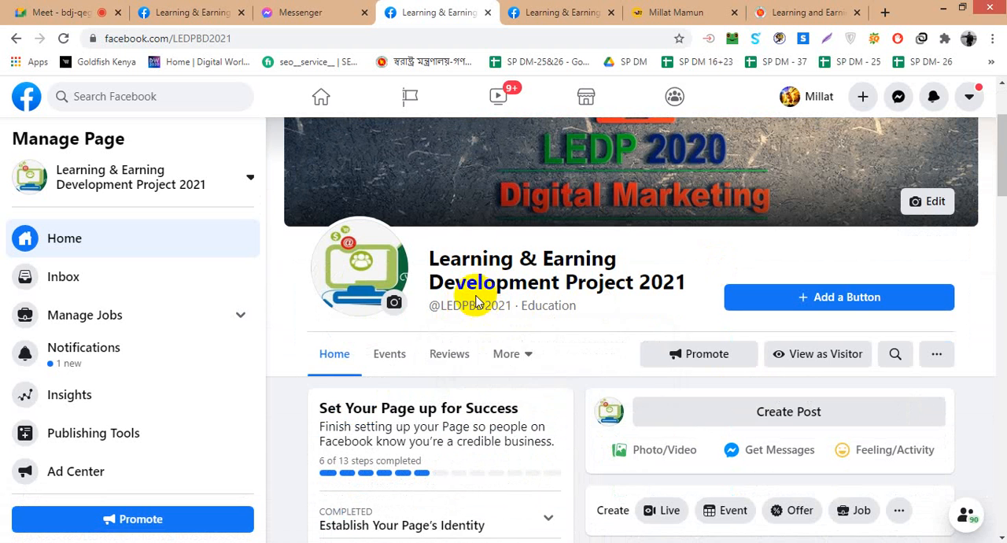
pyautogui.moveTo(501, 309)
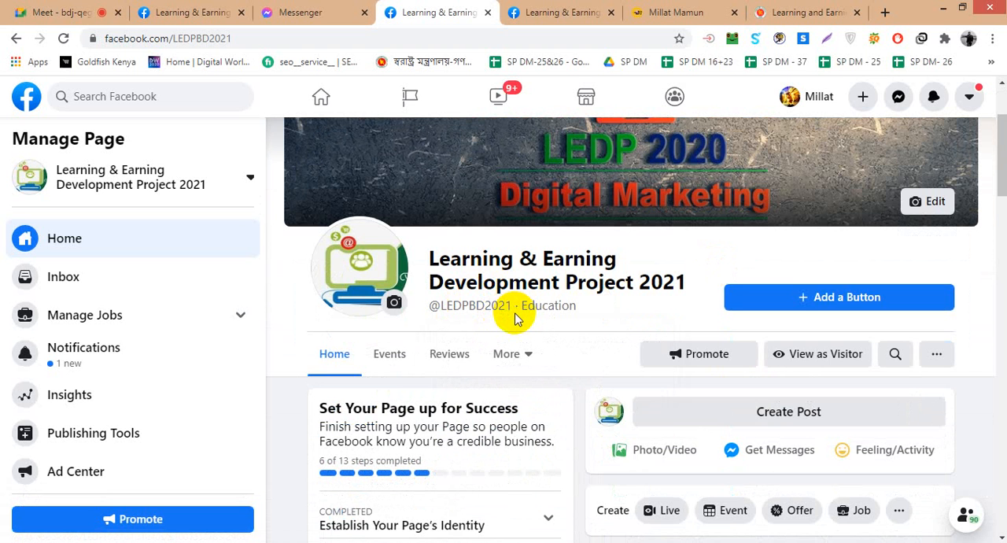
pyautogui.moveTo(598, 283); pyautogui.dragTo(620, 290)
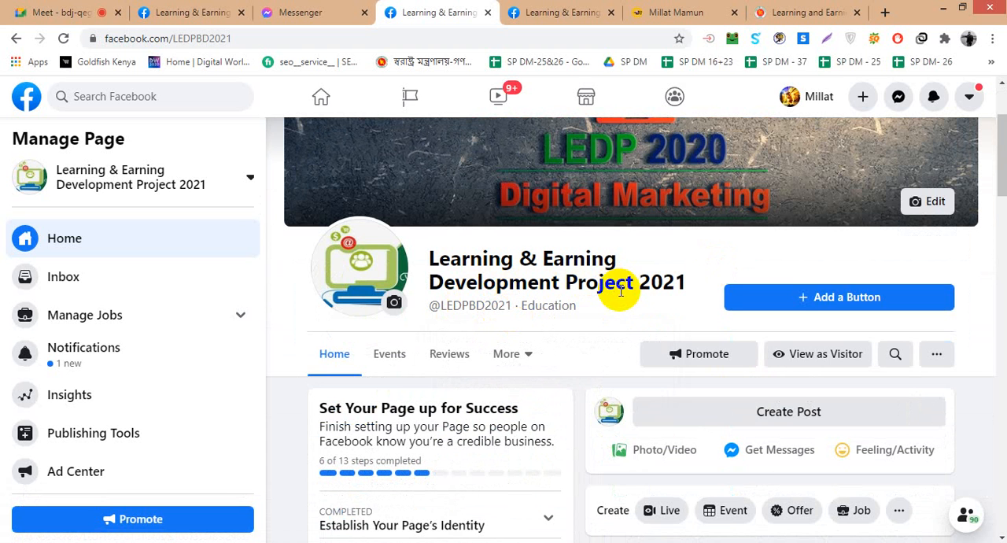
pyautogui.doubleClick(672, 284)
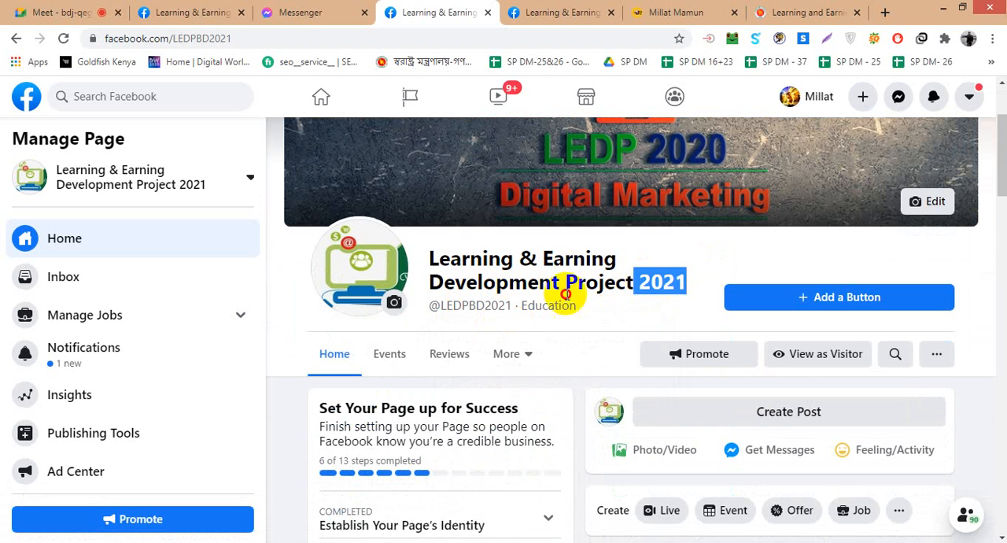
pyautogui.tripleClick(565, 294)
pyautogui.click(503, 313)
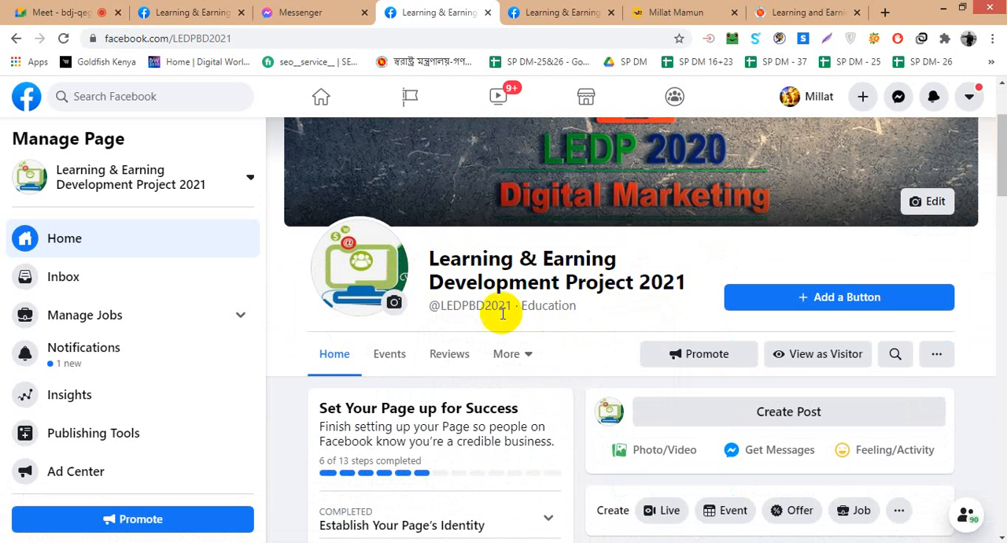
# - Examine the Set Your Page up for Success checklist for its completed and remaining steps
pyautogui.scroll(-2, 580, 302)
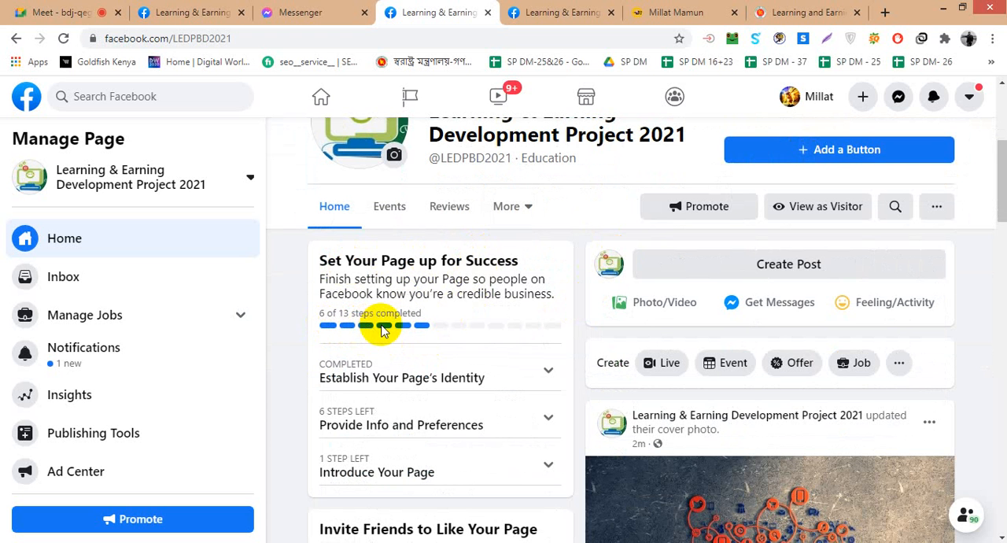
pyautogui.scroll(-3, 385, 333)
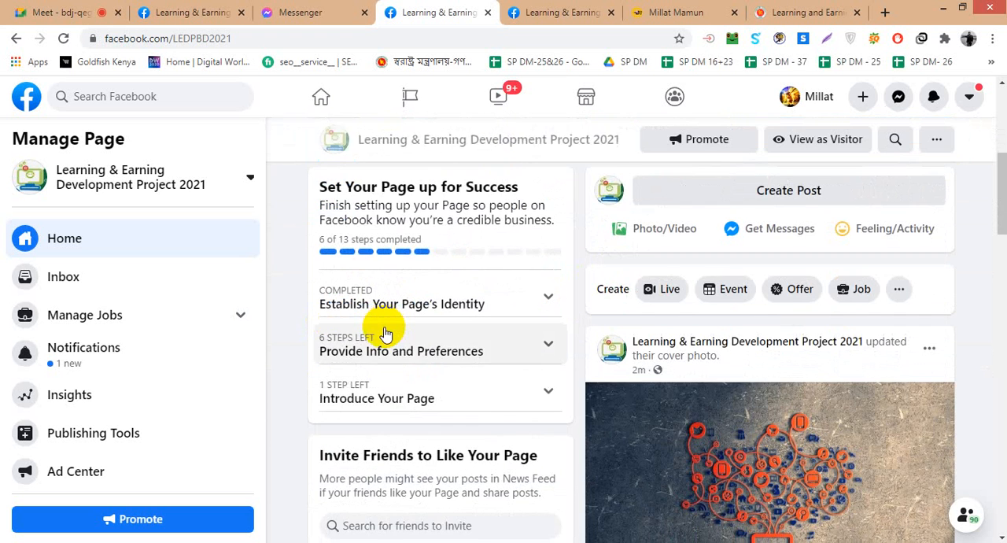
pyautogui.scroll(1, 385, 334)
pyautogui.scroll(1, 385, 333)
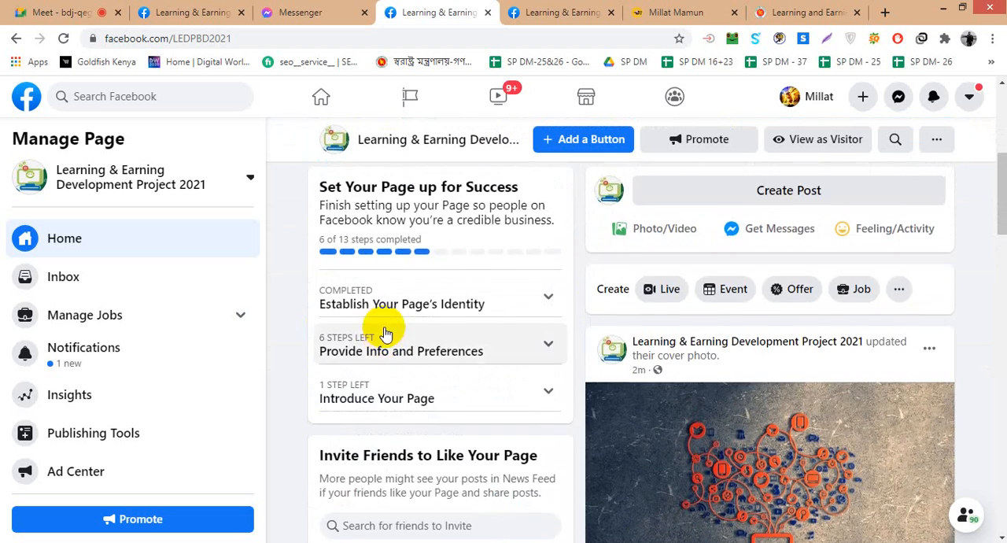
pyautogui.scroll(-4, 382, 330)
pyautogui.scroll(4, 383, 331)
pyautogui.scroll(-1, 385, 334)
pyautogui.scroll(1, 392, 333)
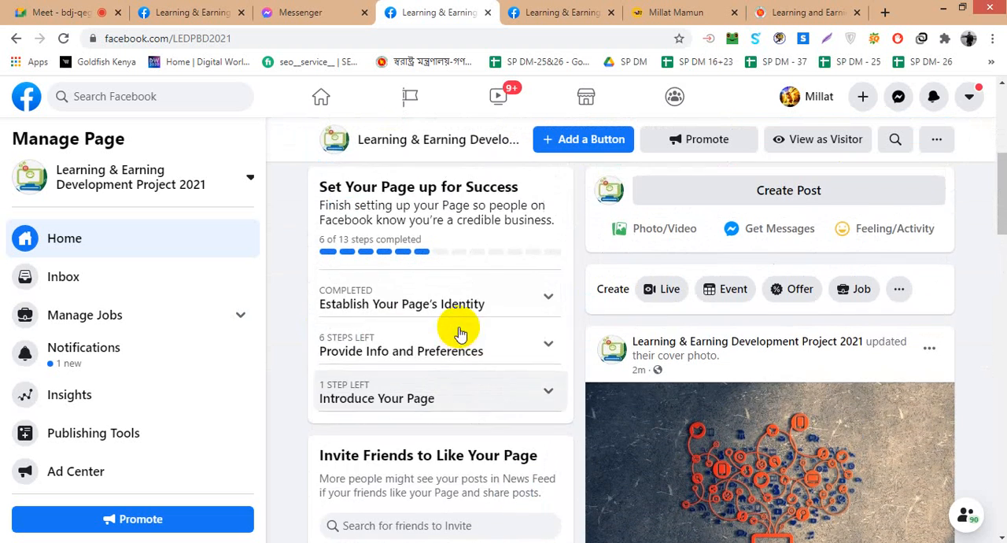
# - Expand the Establish Your Page's Identity and Provide Info and Preferences sections and examine their completed and remaining items
pyautogui.click(546, 301)
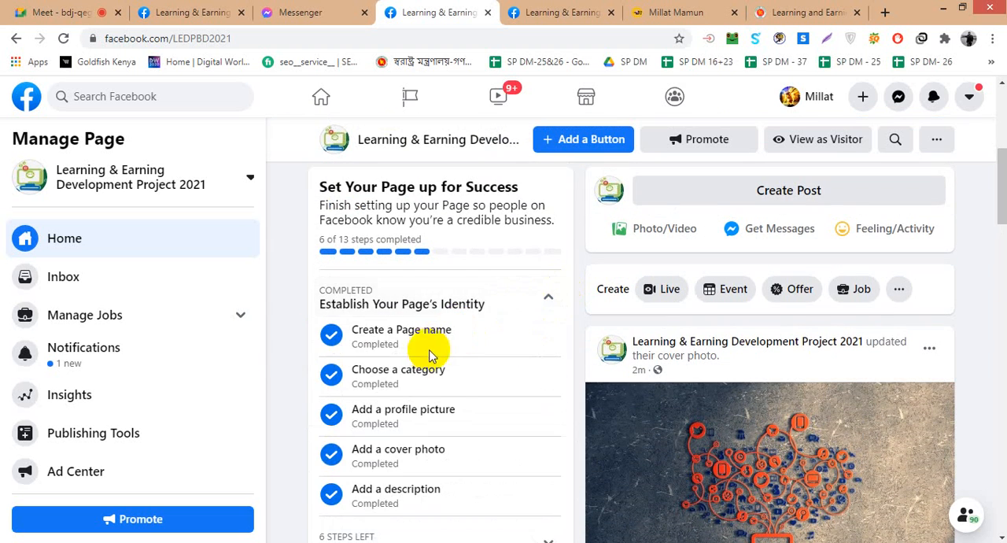
pyautogui.scroll(-1, 373, 318)
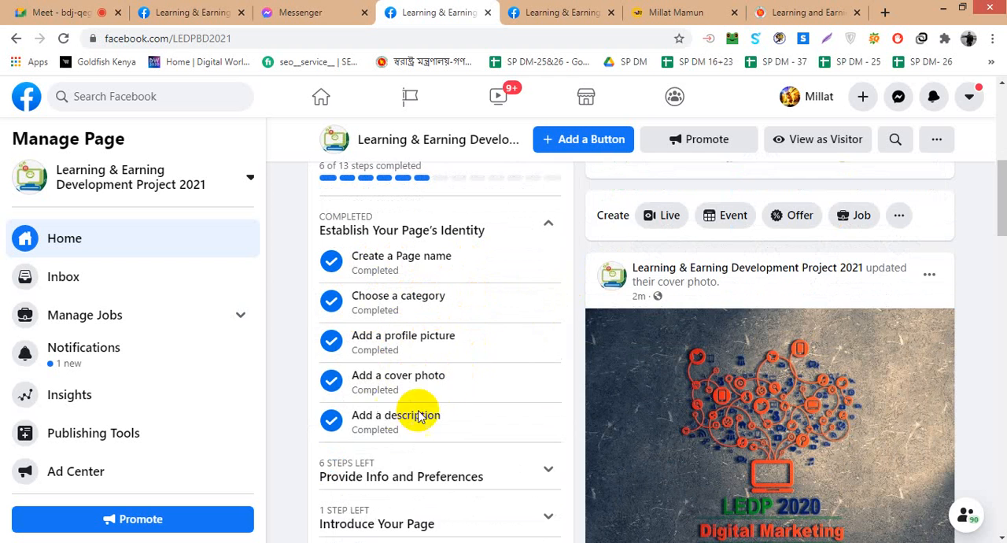
pyautogui.scroll(-2, 419, 416)
pyautogui.click(538, 323)
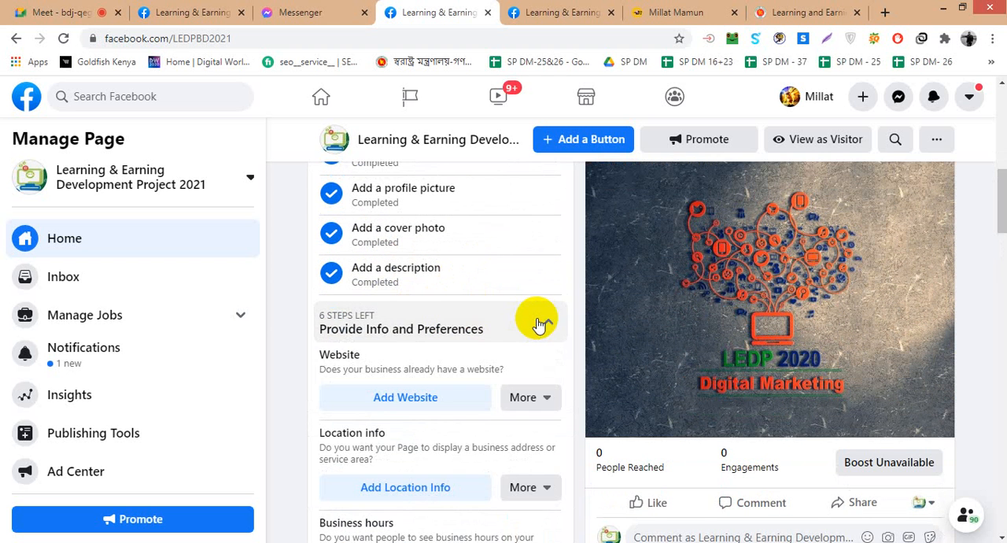
pyautogui.scroll(-1, 461, 329)
pyautogui.scroll(-1, 461, 326)
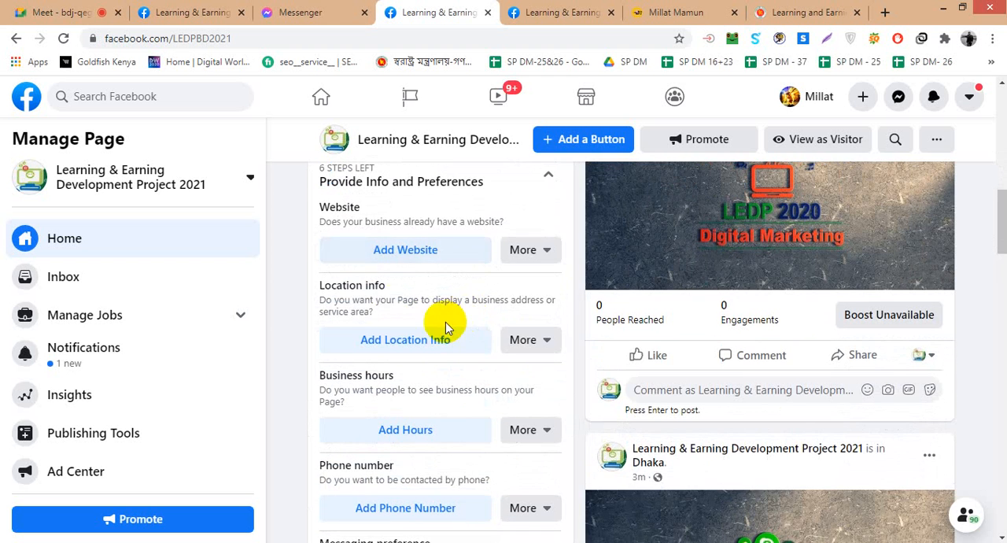
pyautogui.scroll(-1, 419, 311)
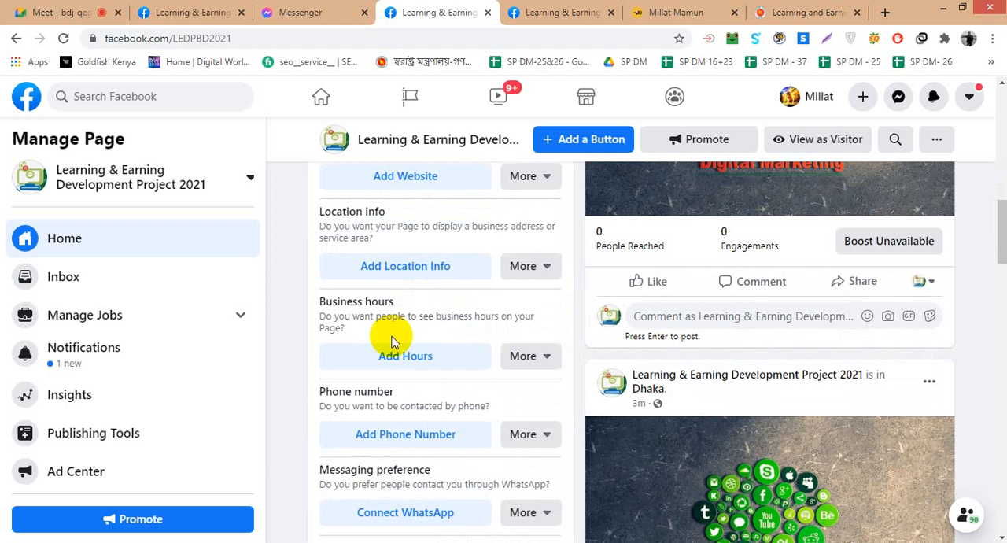
pyautogui.scroll(-2, 425, 330)
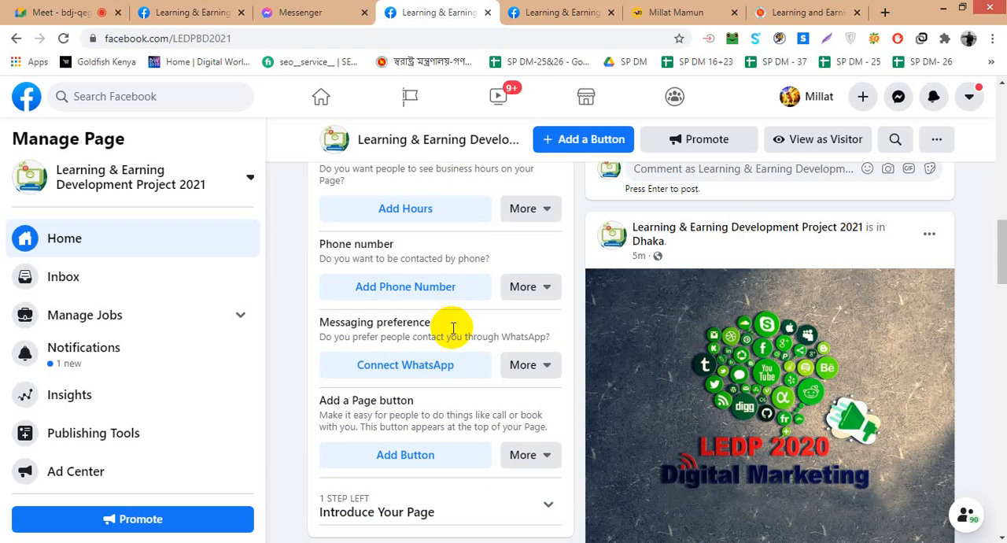
pyautogui.scroll(-1, 427, 461)
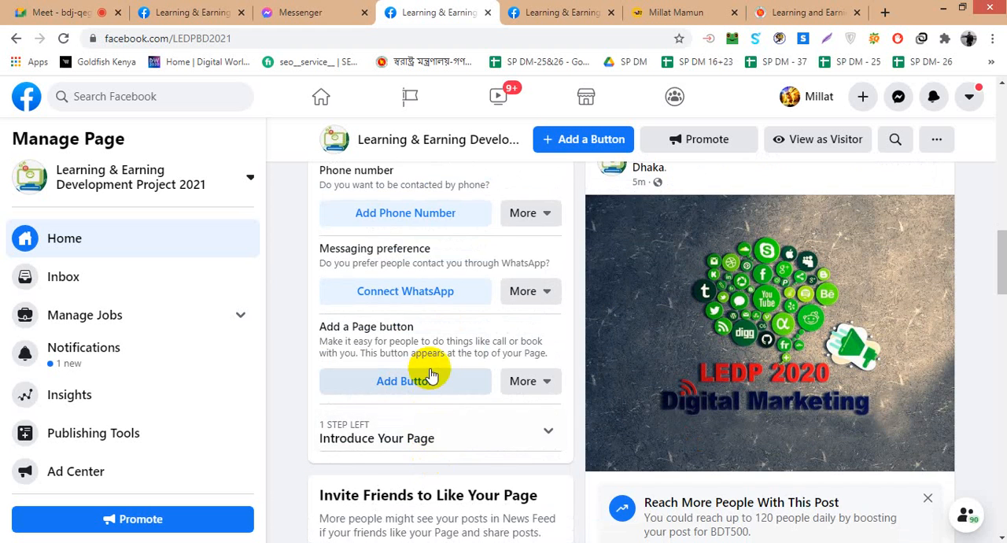
pyautogui.scroll(5, 430, 376)
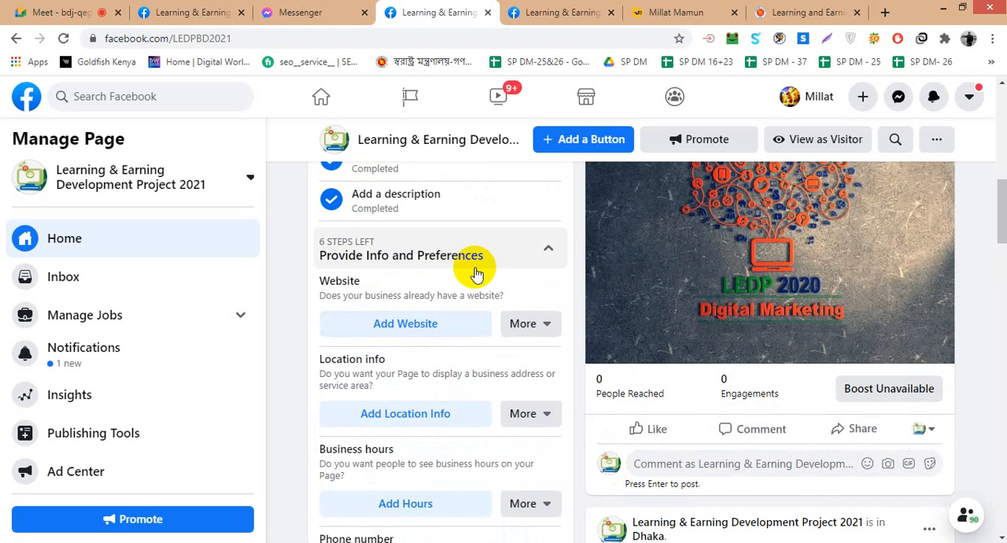
# - Check the Website item's other options, open its editor, copy the portfolio blog's base address and close the older Page's tab
pyautogui.click(549, 332)
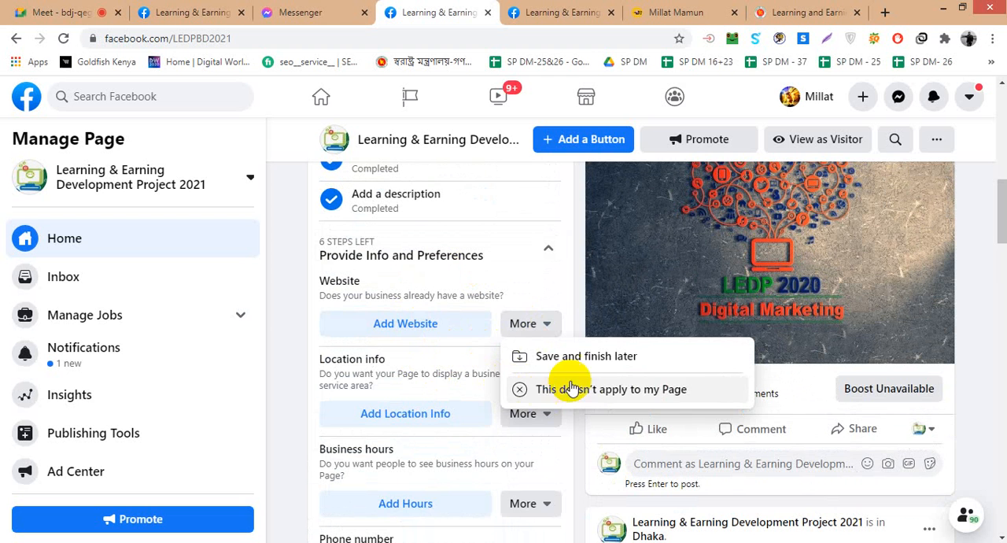
pyautogui.click(409, 325)
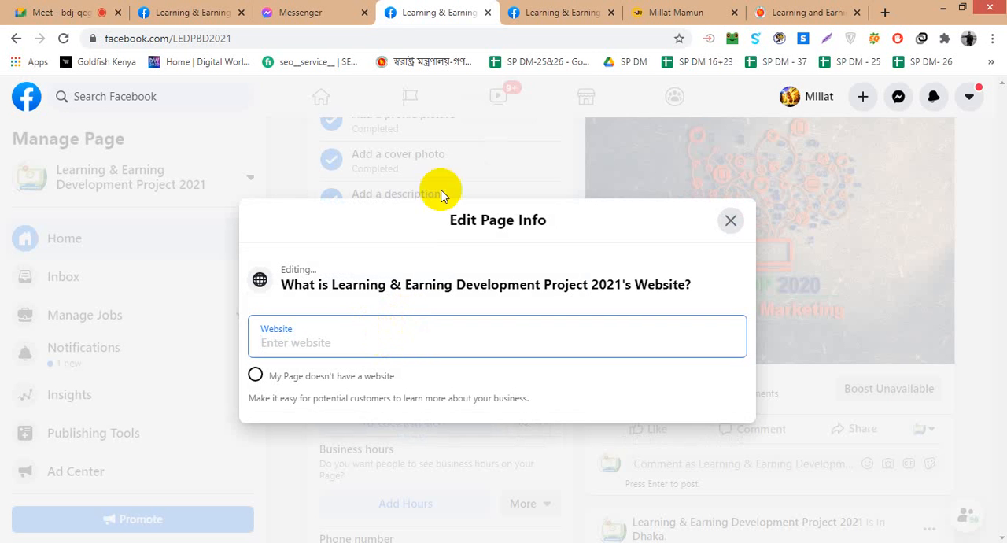
pyautogui.click(691, 10)
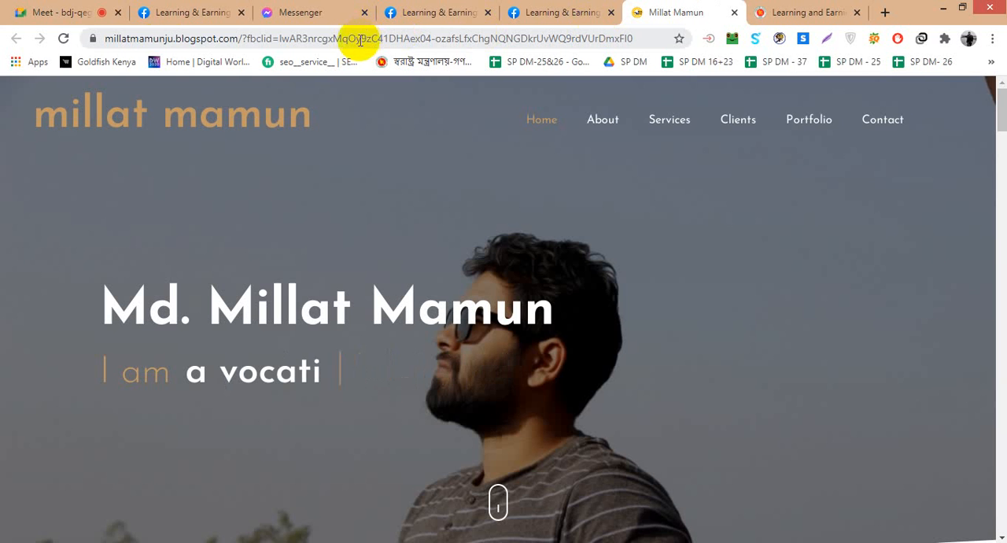
pyautogui.moveTo(246, 41); pyautogui.dragTo(93, 46)
pyautogui.hotkey('ctrl', 'c')
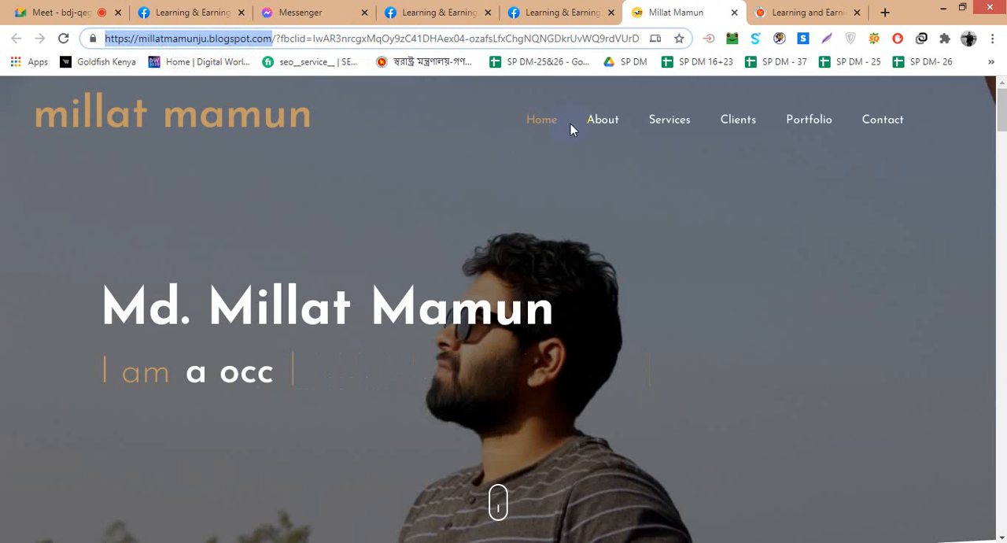
pyautogui.click(527, 9)
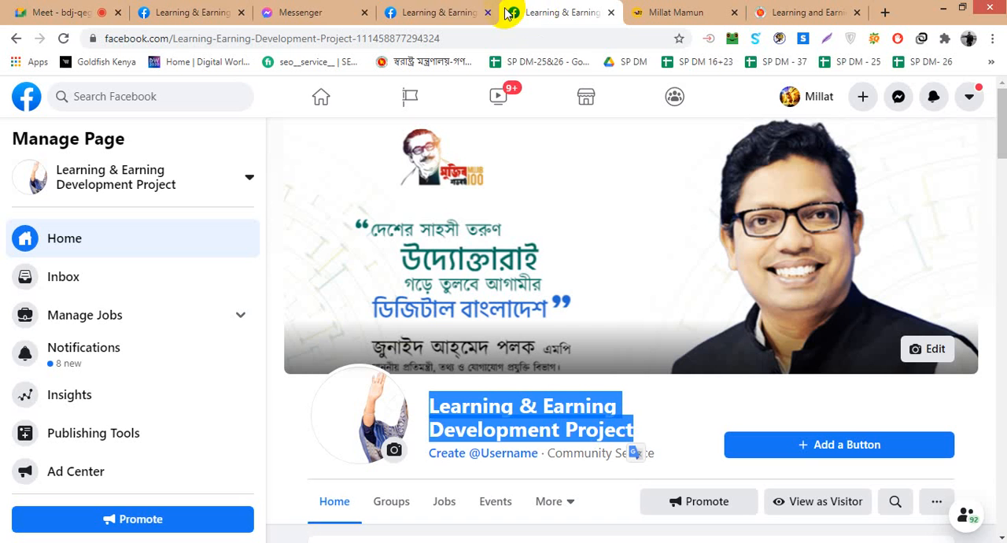
pyautogui.click(610, 13)
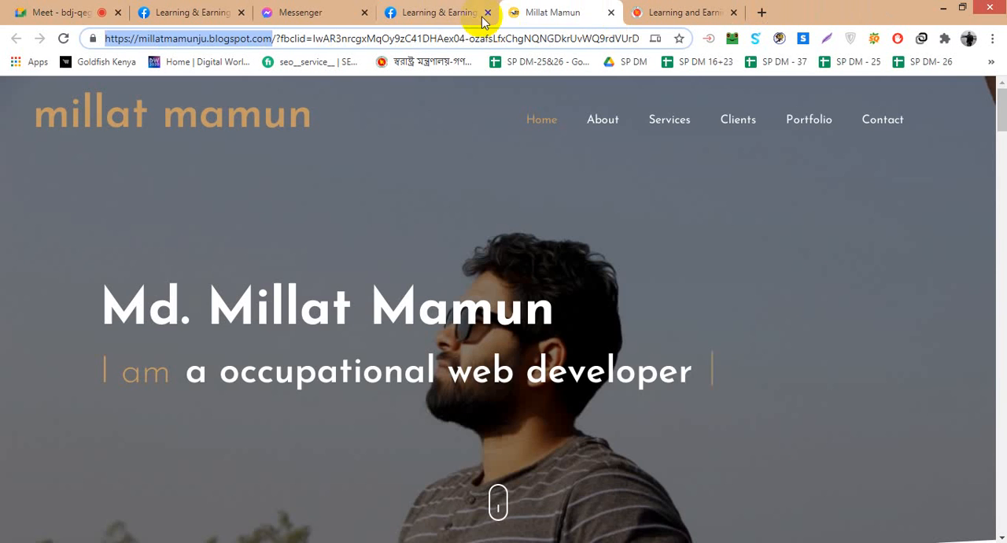
# - Return to the Page's website editor and paste the copied blog address as its website
pyautogui.click(473, 16)
pyautogui.click(370, 322)
pyautogui.hotkey('ctrl', 'v')
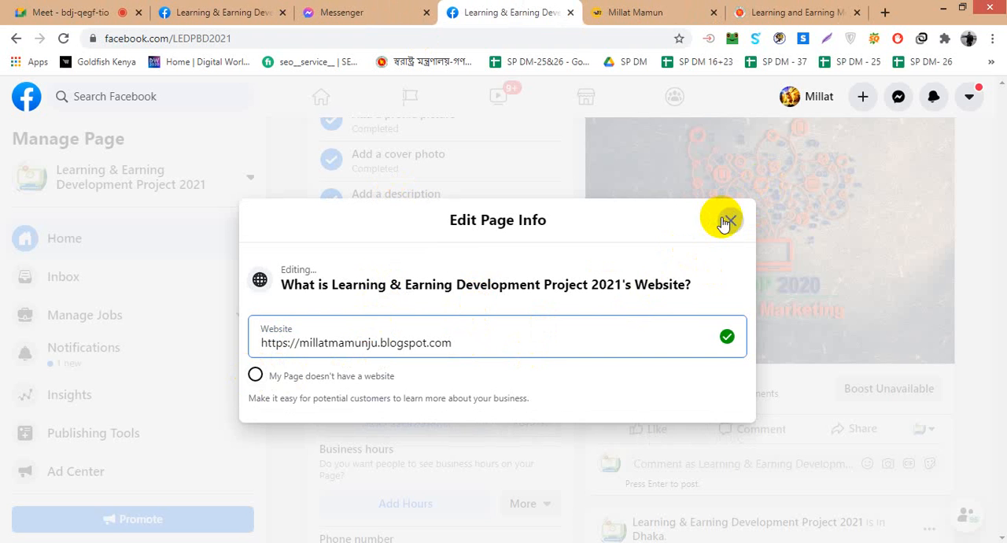
# - Mark the Page as having no website, re-enter the blog address with a trailing slash, and close the editor
pyautogui.click(255, 378)
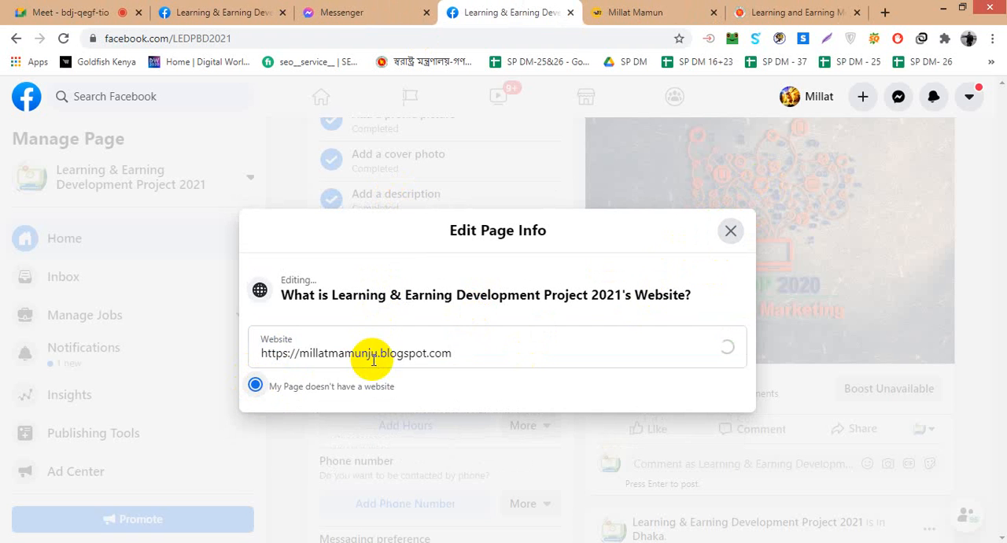
pyautogui.click(298, 355)
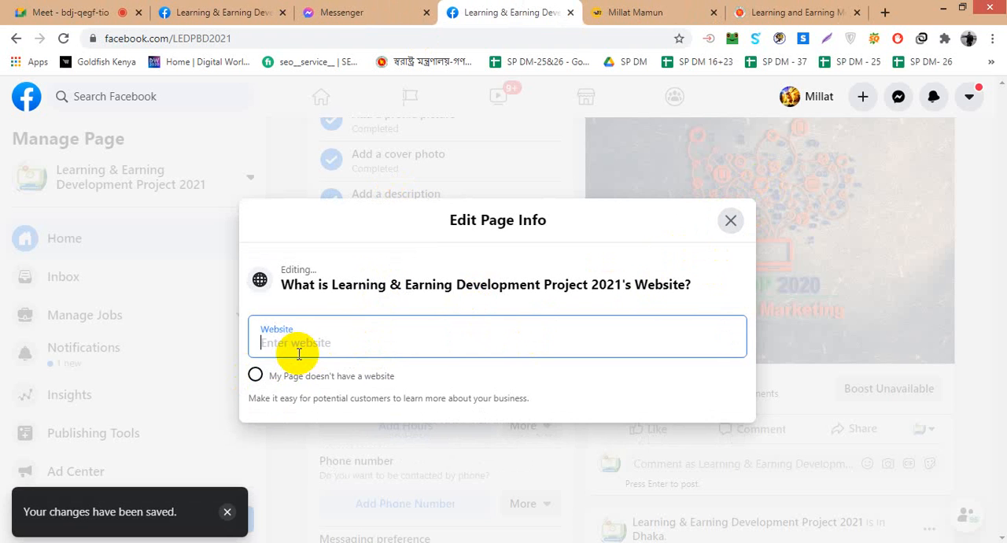
pyautogui.hotkey('ctrl', 'v')
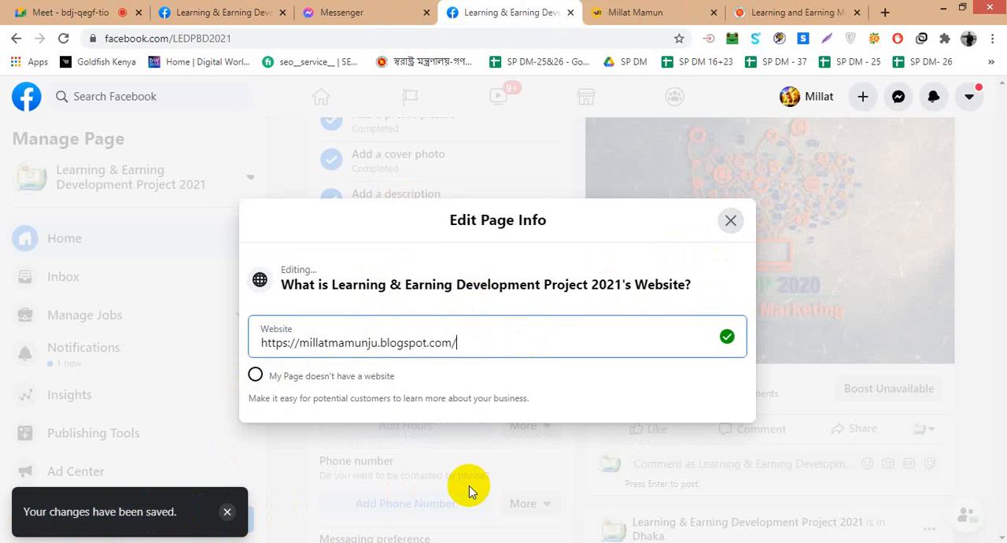
pyautogui.click(729, 221)
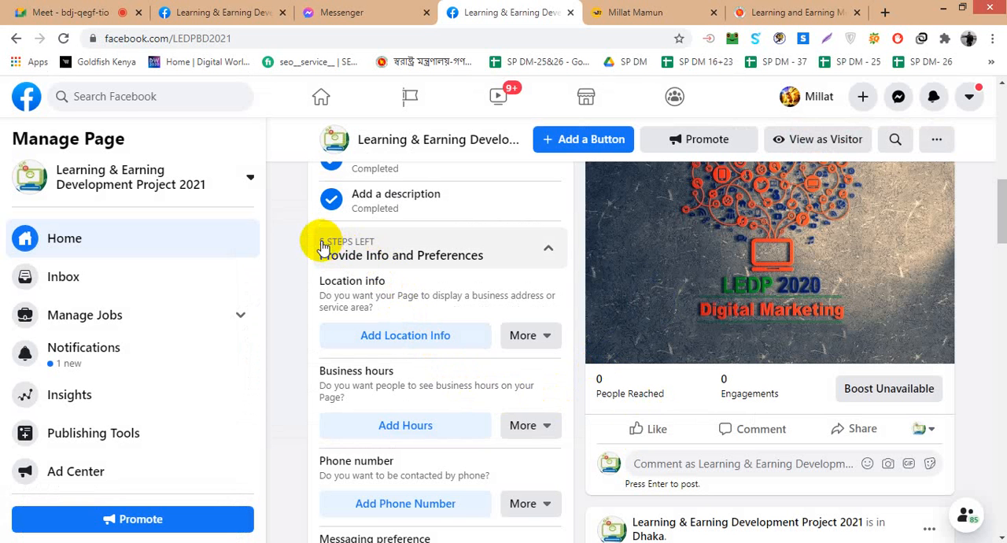
pyautogui.scroll(4, 326, 259)
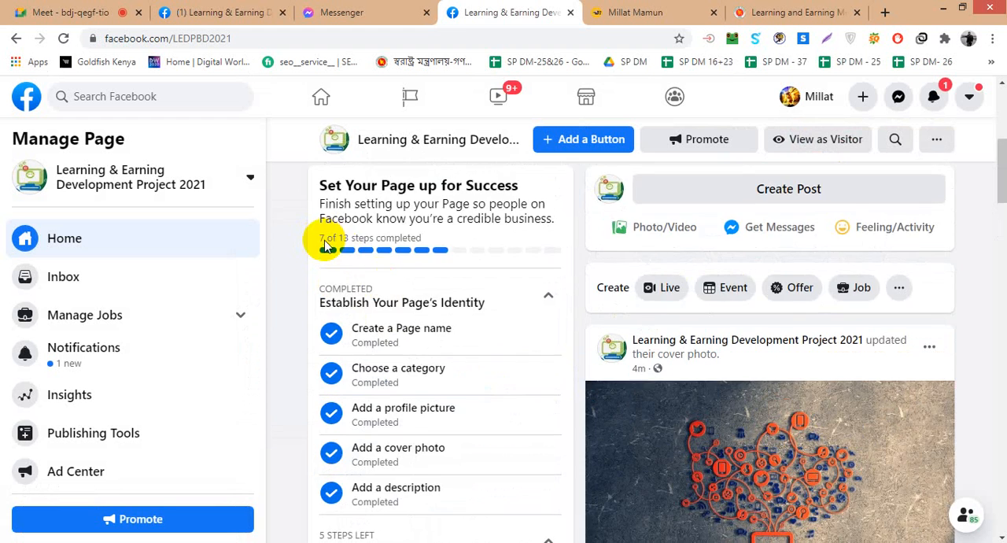
# - Add the Page's location by filling in the street address, city and ZIP code from the saved Dhaka office address
pyautogui.scroll(-4, 325, 246)
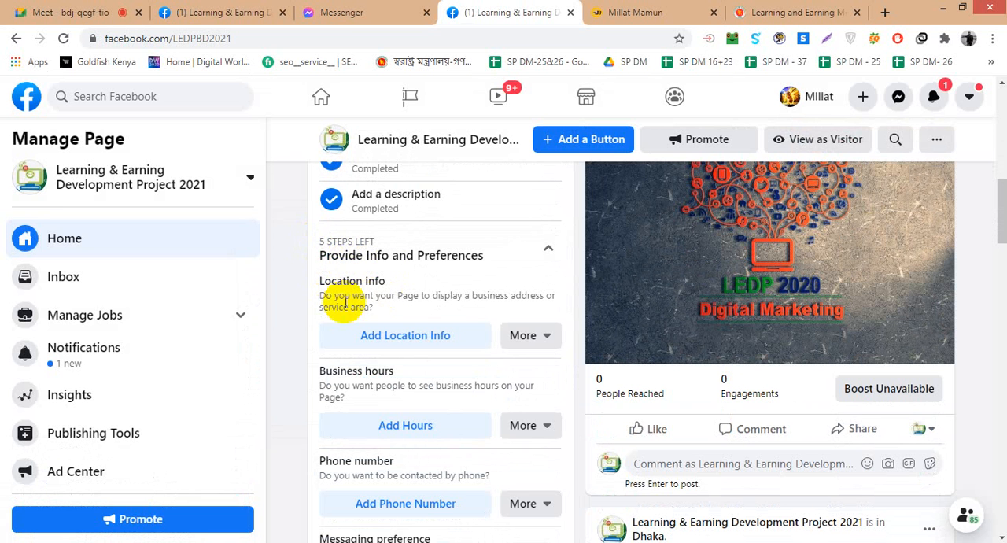
pyautogui.click(405, 334)
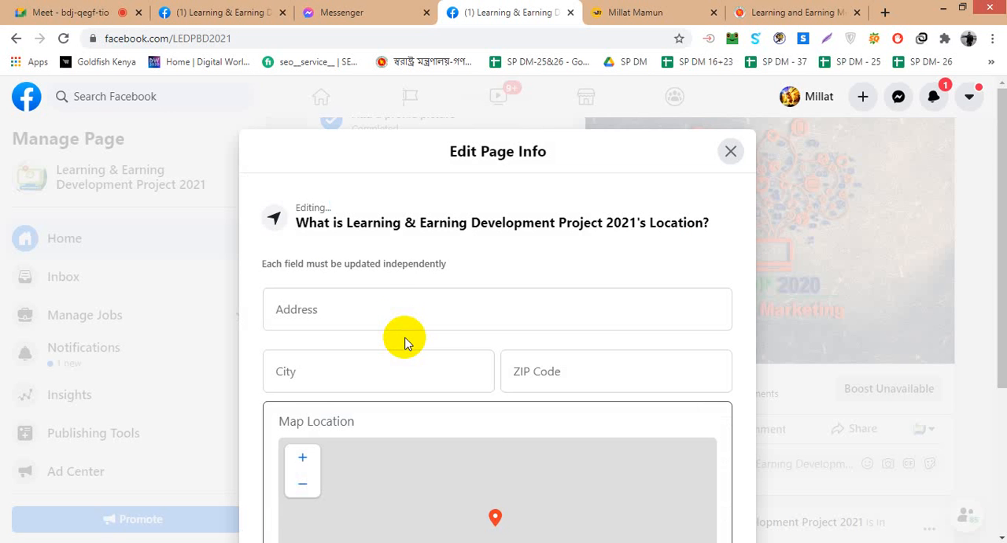
pyautogui.click(371, 303)
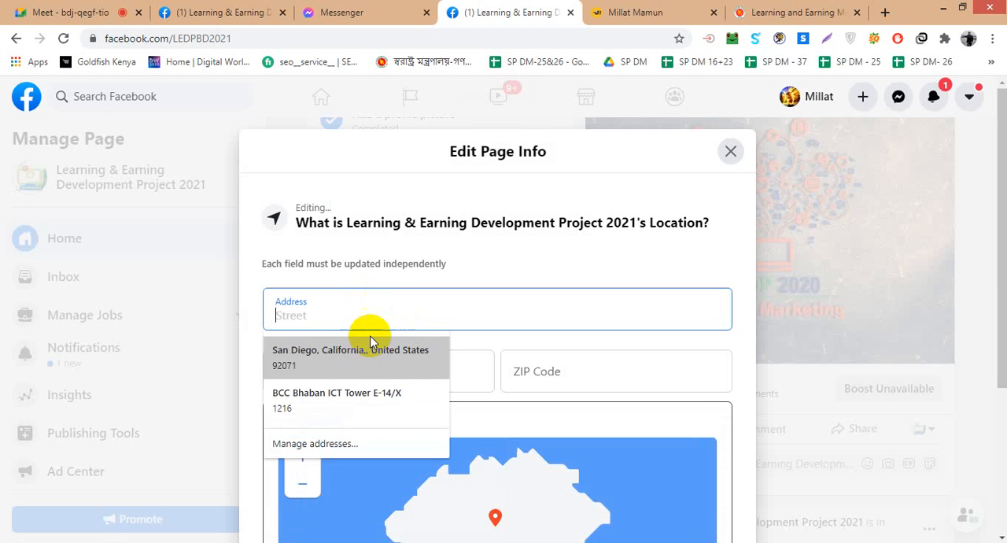
pyautogui.click(356, 394)
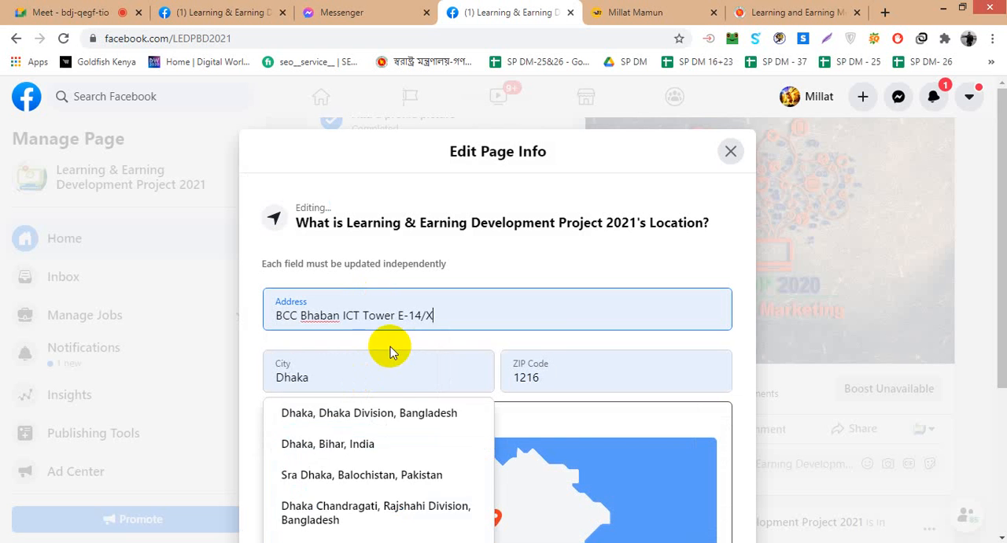
pyautogui.scroll(-1, 551, 354)
pyautogui.click(680, 380)
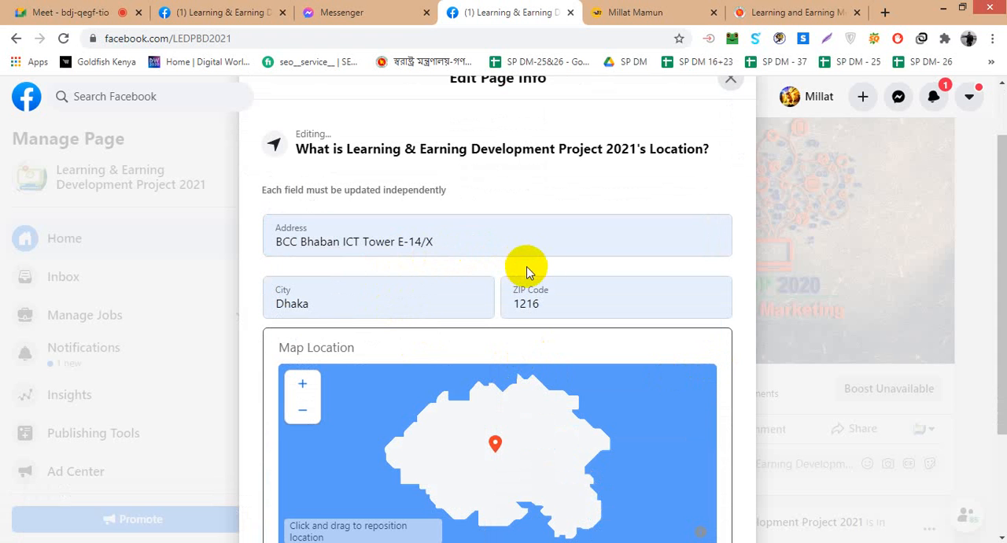
pyautogui.scroll(-2, 526, 283)
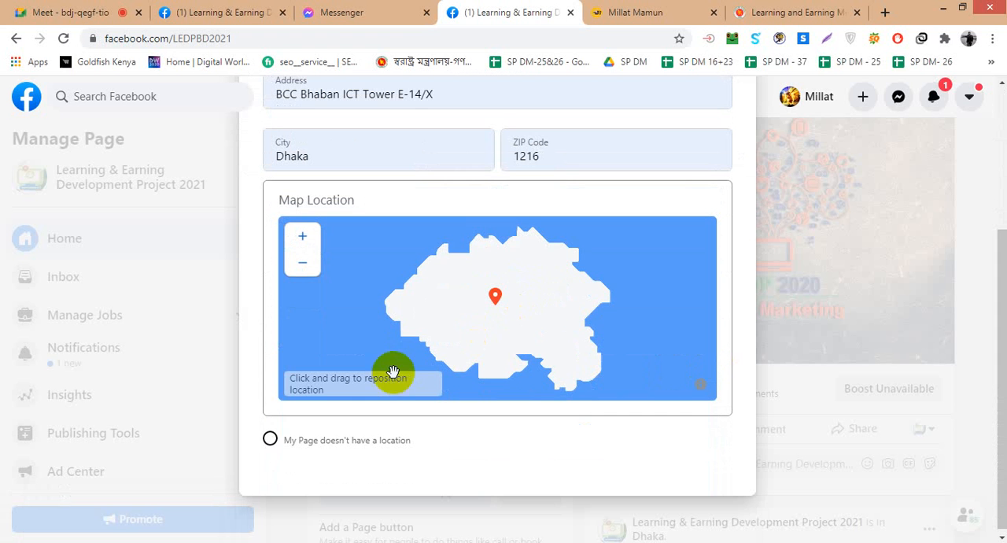
pyautogui.scroll(3, 797, 319)
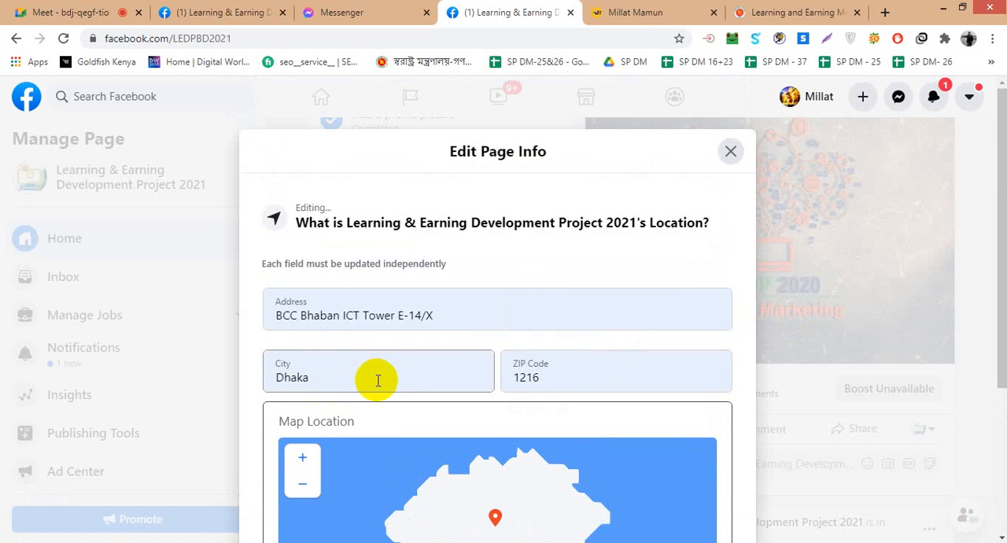
pyautogui.doubleClick(378, 380)
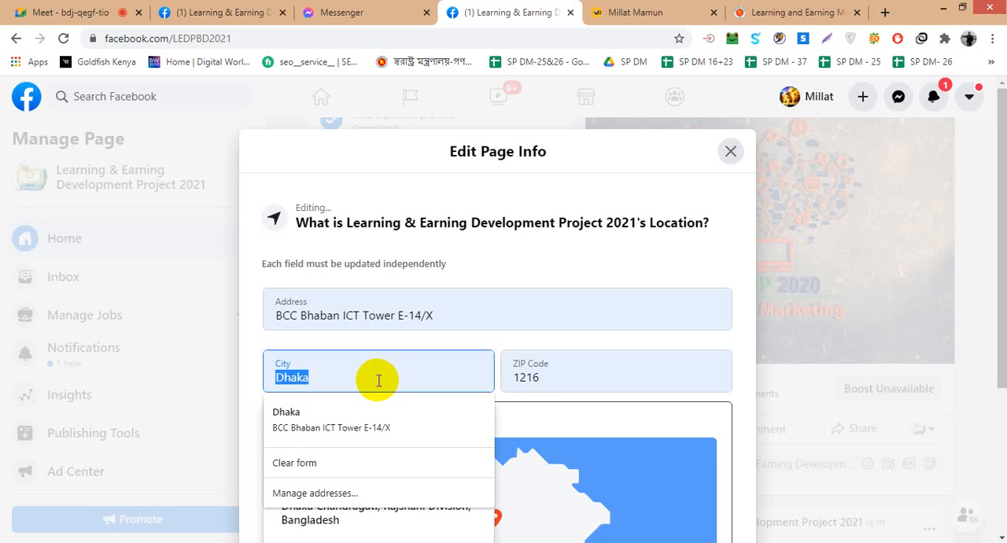
pyautogui.click(854, 455)
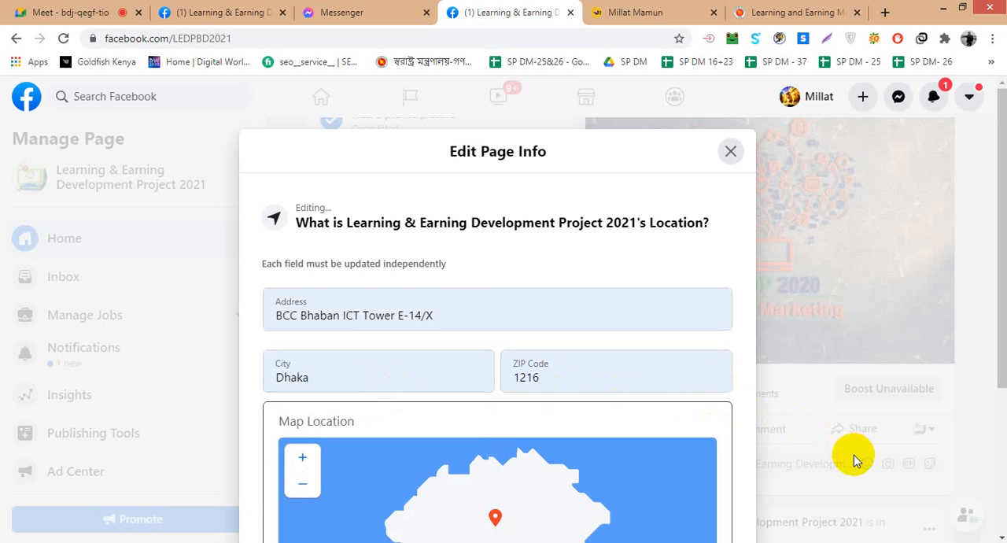
# - Reposition the Page's location marker on the map and close the location editor
pyautogui.scroll(-3, 675, 398)
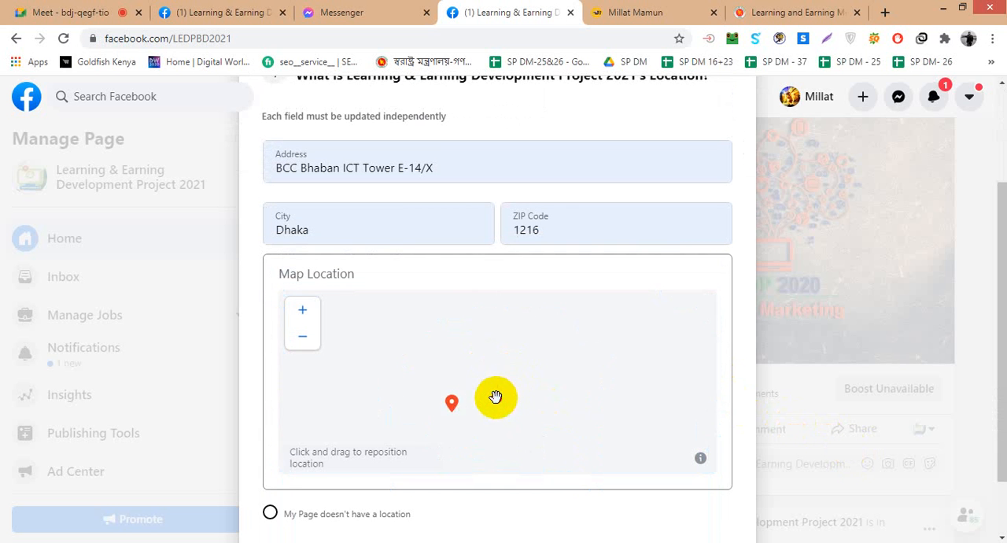
pyautogui.moveTo(496, 398); pyautogui.dragTo(551, 362)
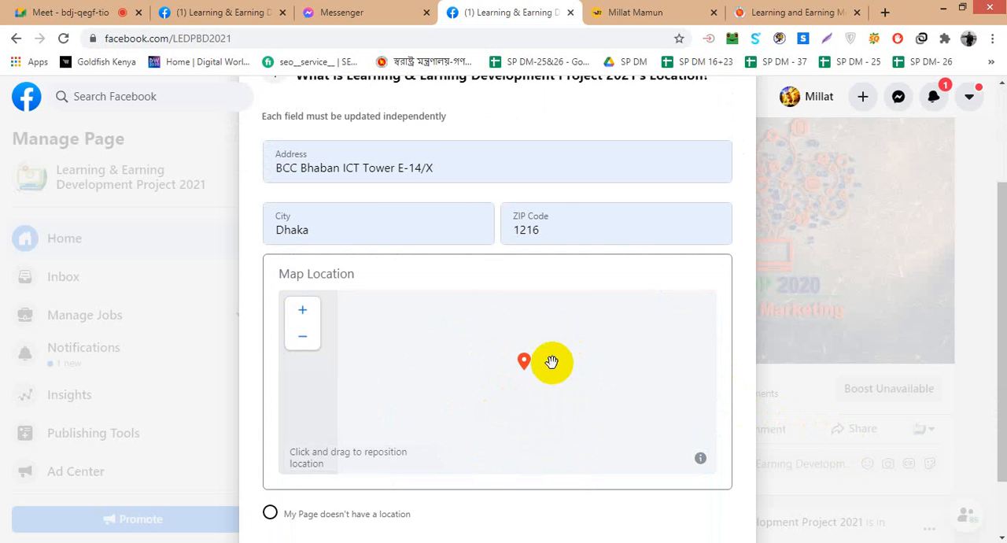
pyautogui.click(302, 309)
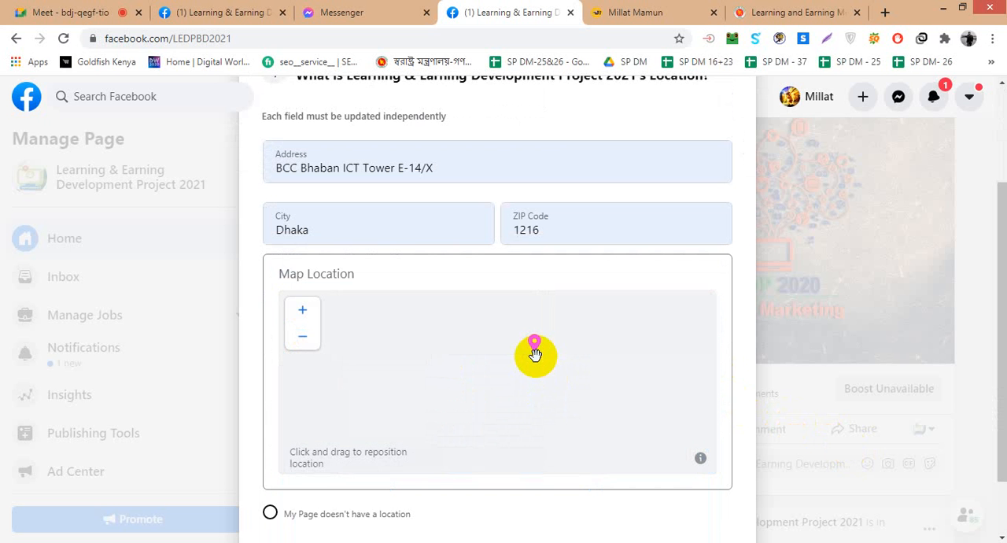
pyautogui.click(823, 409)
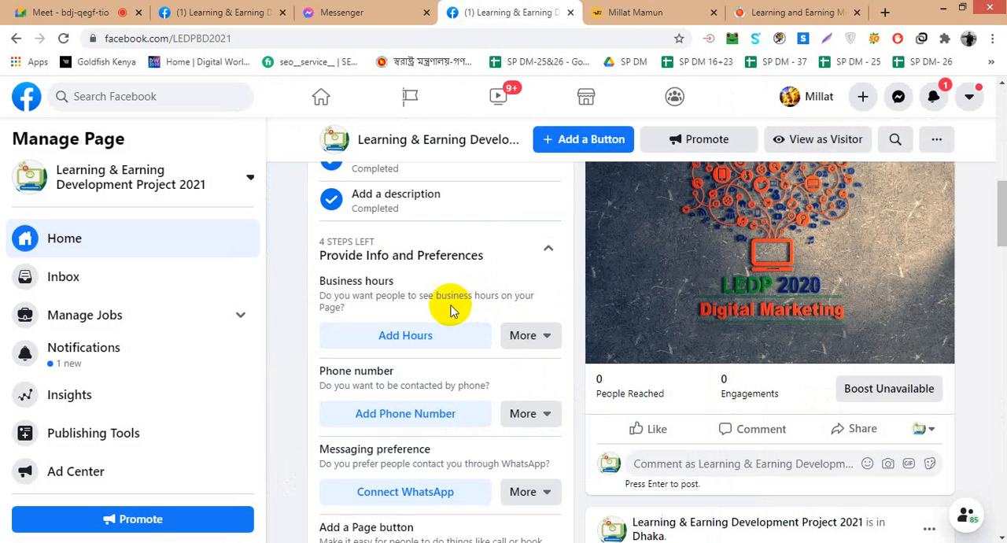
# - Open the Page's business hours for editing from the Provide Info and Preferences section
pyautogui.scroll(3, 329, 247)
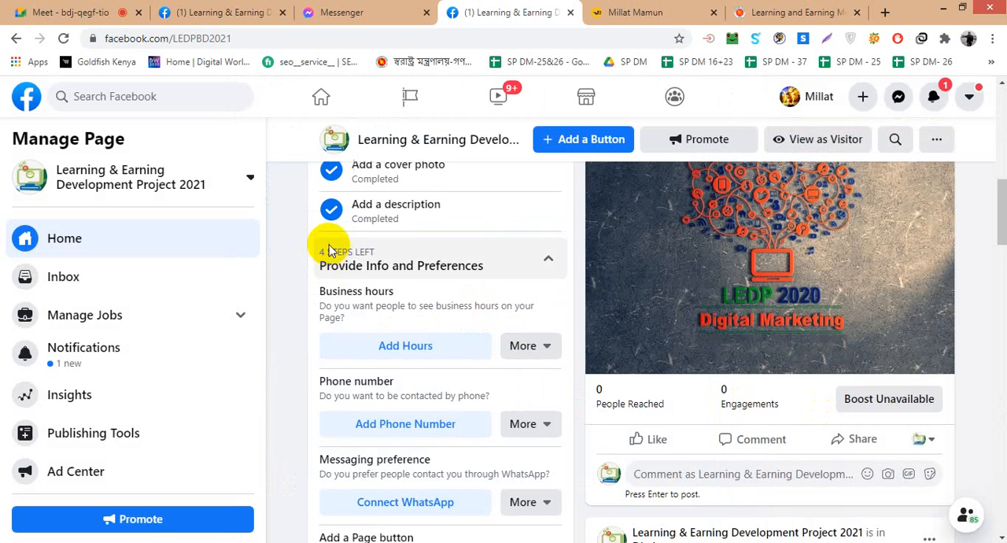
pyautogui.scroll(-4, 354, 259)
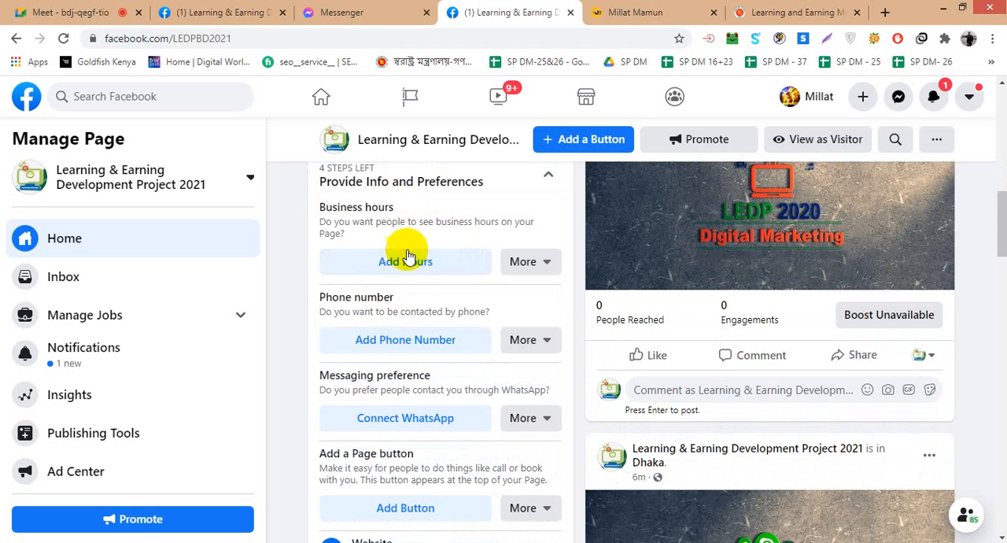
pyautogui.click(409, 260)
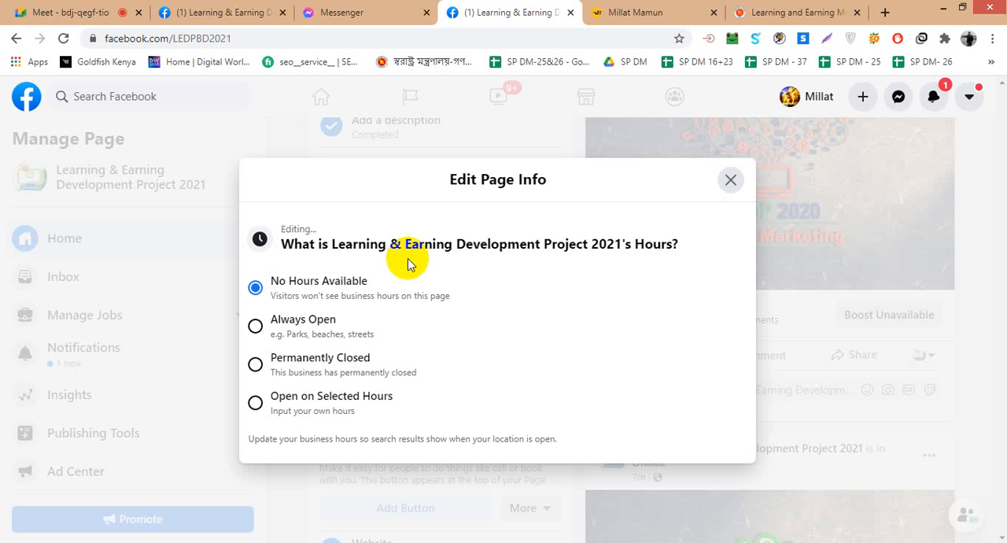
# - Set the Page's hours to Open on Selected Hours and choose 9:00 AM as Monday's opening time
pyautogui.click(255, 402)
pyautogui.scroll(-3, 546, 312)
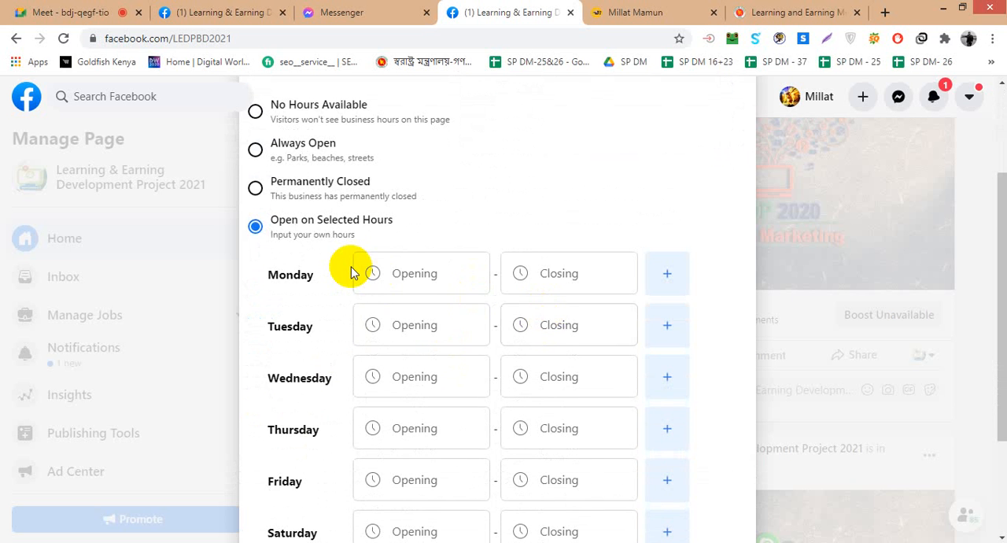
pyautogui.scroll(-1, 352, 266)
pyautogui.scroll(1, 352, 266)
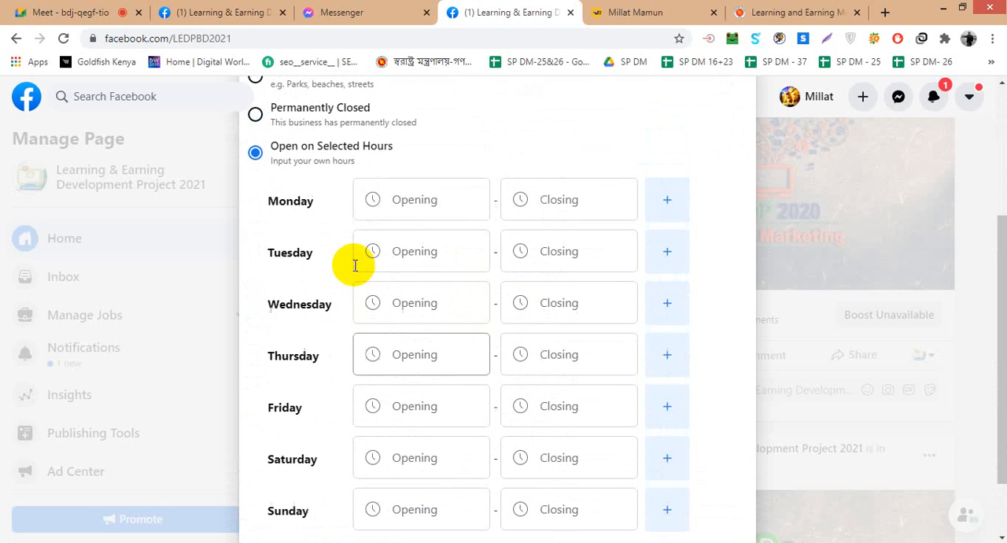
pyautogui.click(421, 201)
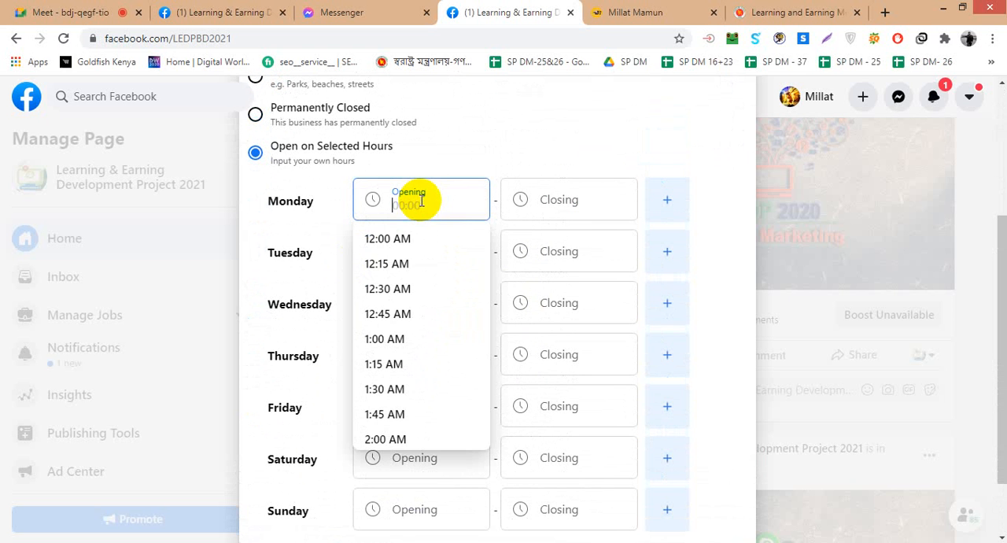
pyautogui.scroll(-4, 416, 319)
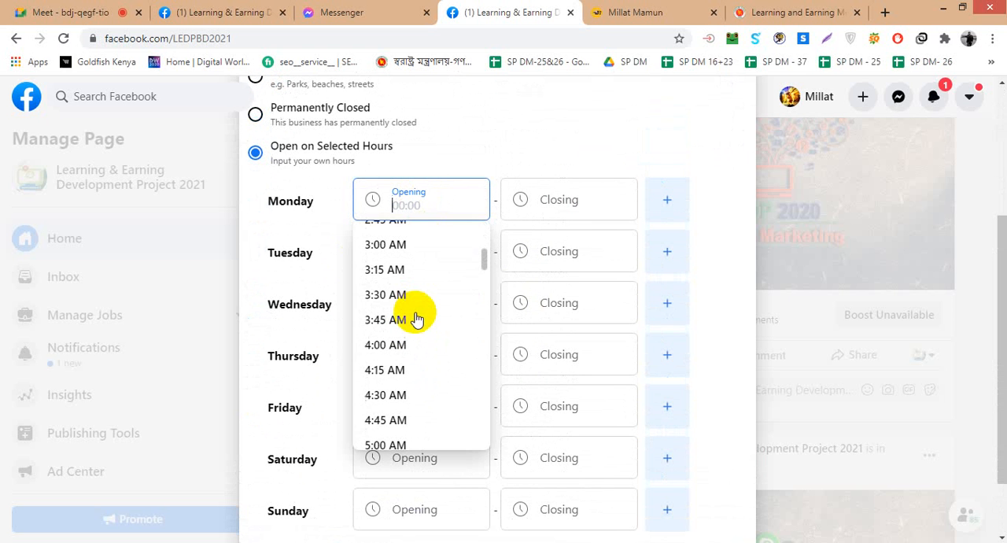
pyautogui.scroll(-6, 416, 319)
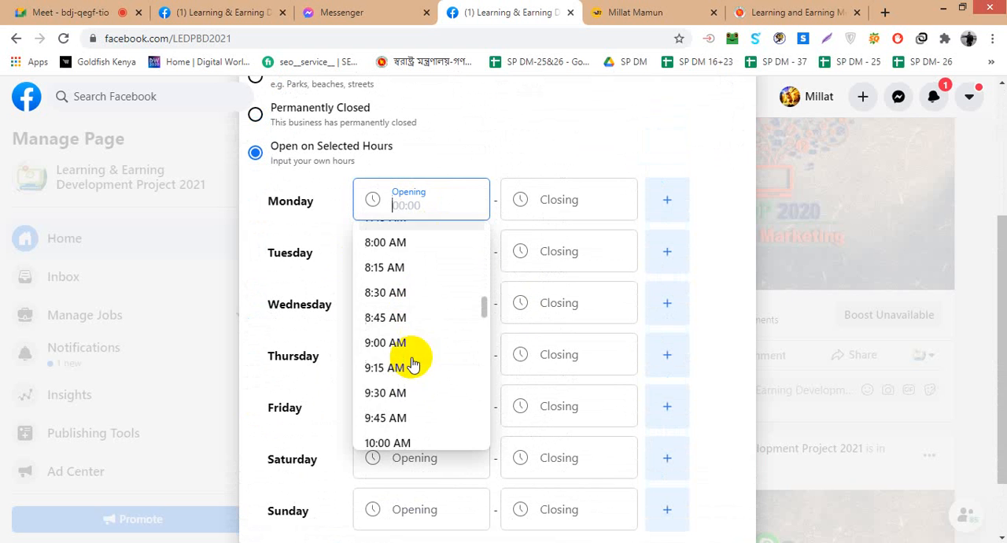
pyautogui.scroll(-1, 413, 366)
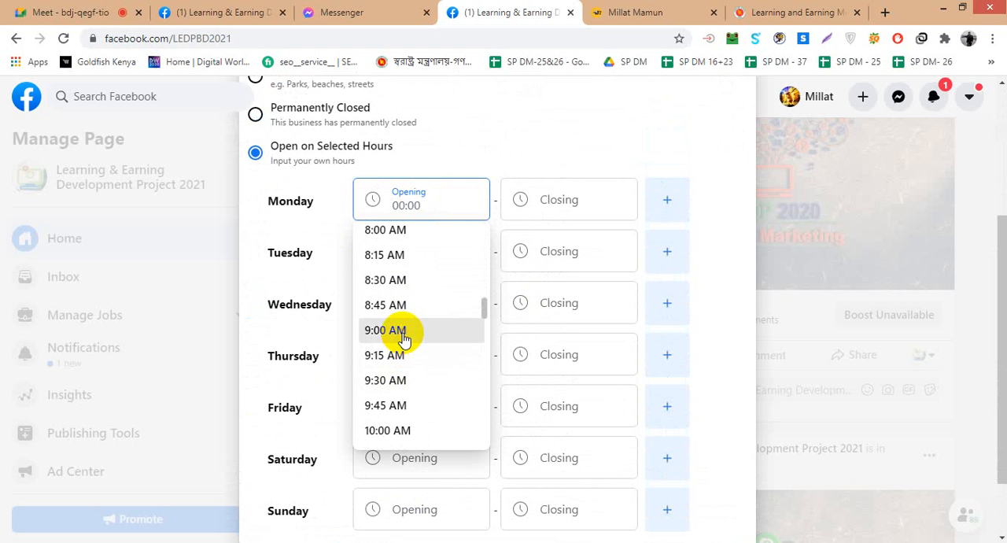
pyautogui.click(403, 336)
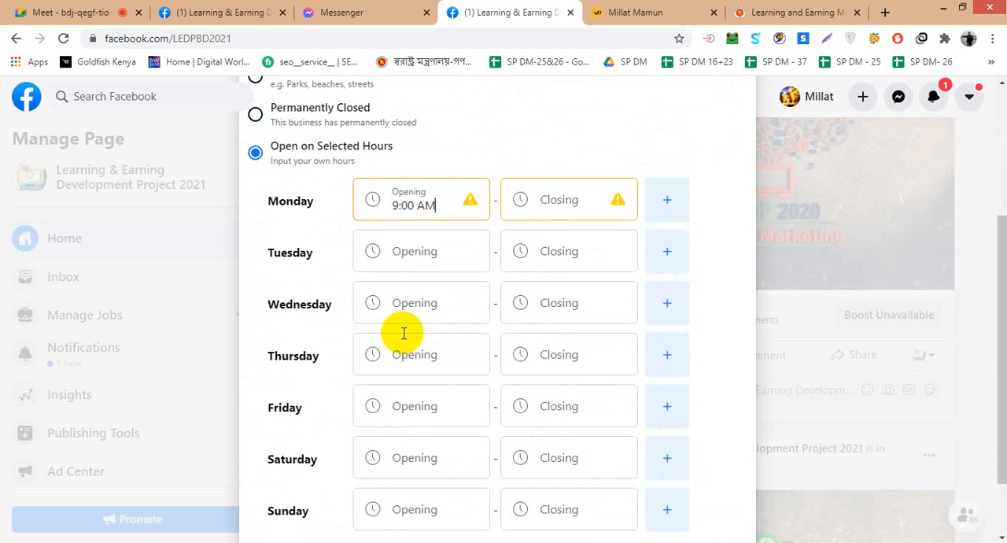
# - Set Monday's closing time to 7:00 PM
pyautogui.click(569, 207)
pyautogui.scroll(-3, 557, 288)
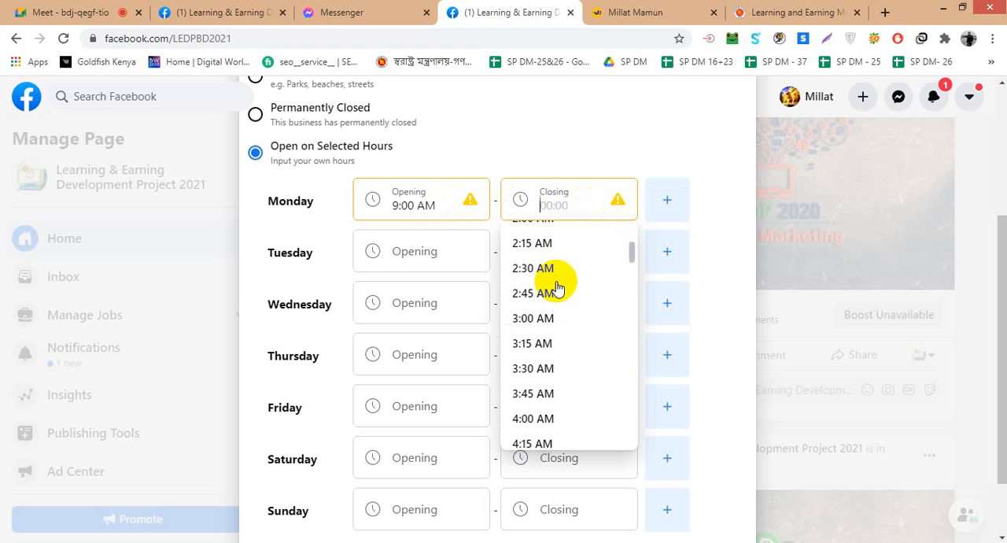
pyautogui.scroll(-5, 557, 288)
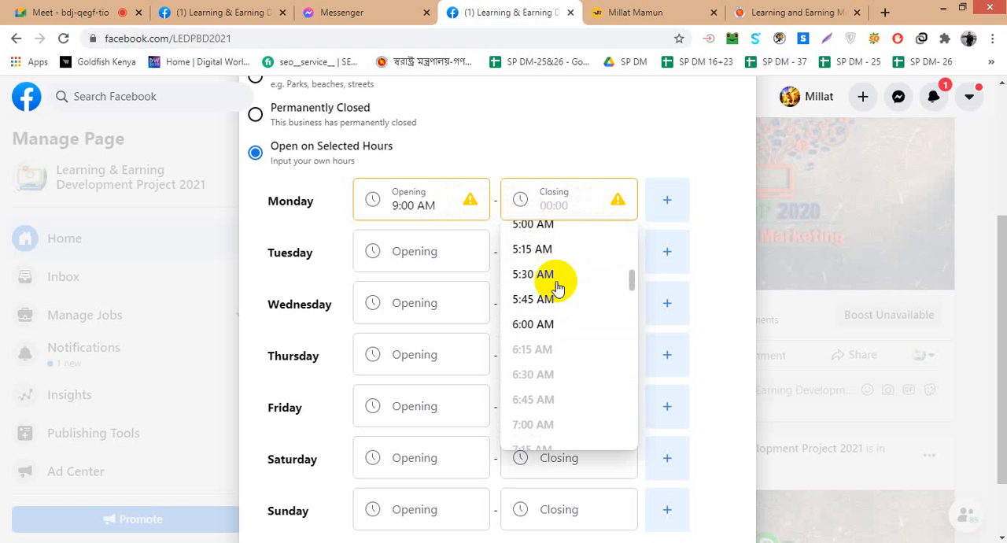
pyautogui.scroll(7, 557, 322)
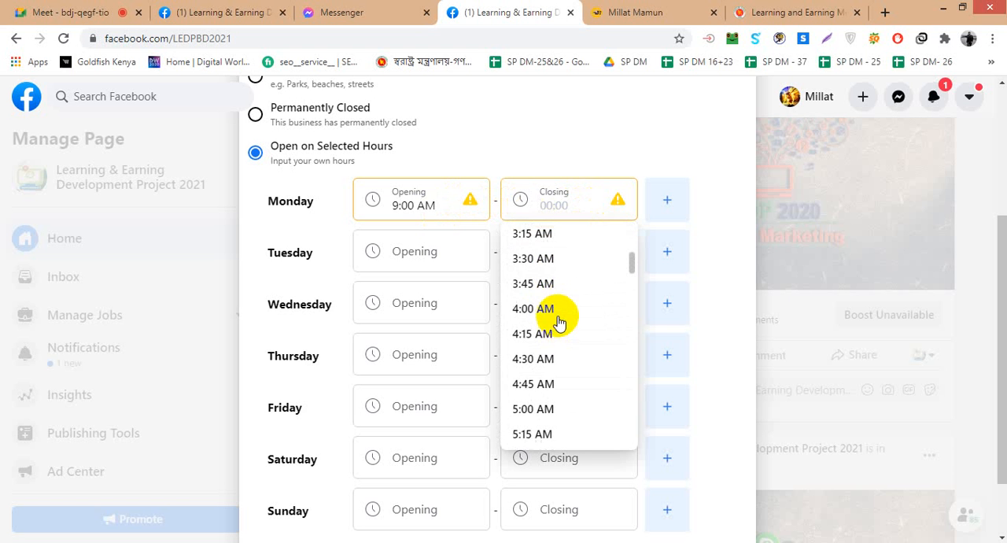
pyautogui.scroll(-3, 562, 297)
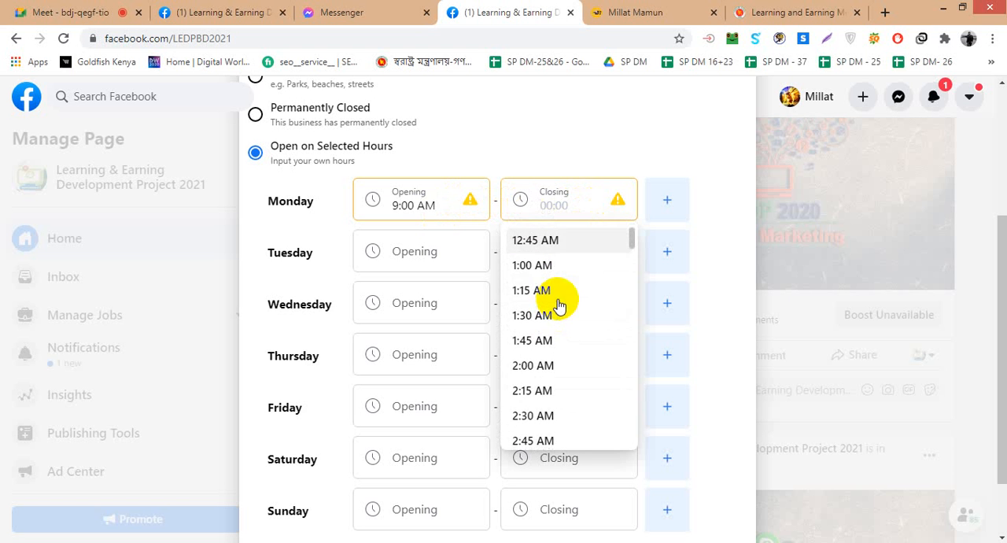
pyautogui.scroll(3, 559, 303)
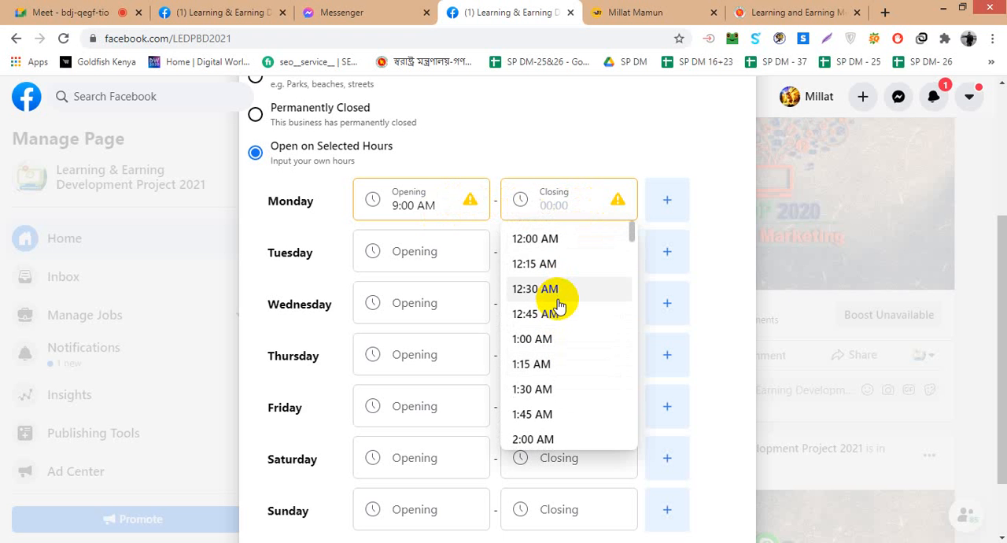
pyautogui.scroll(-15, 557, 305)
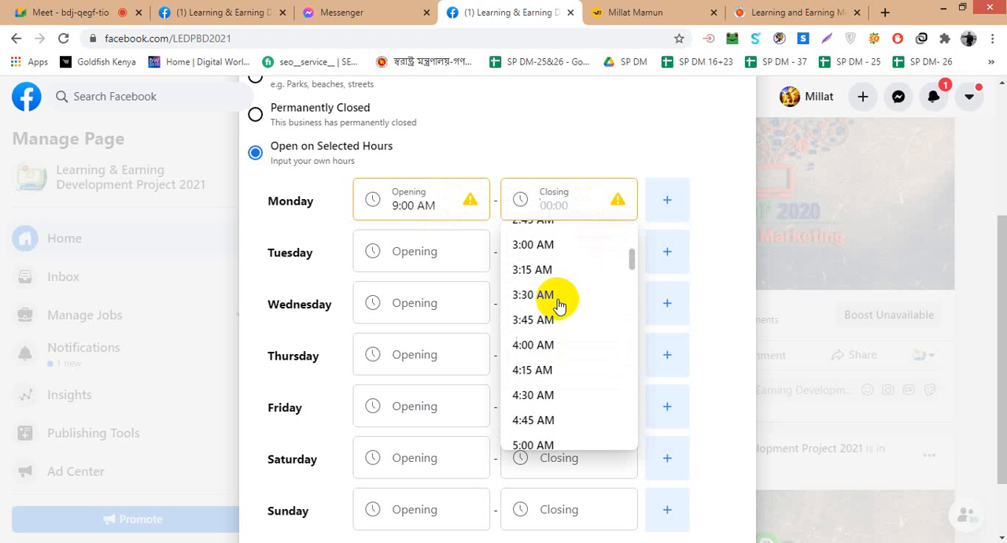
pyautogui.scroll(-2, 549, 350)
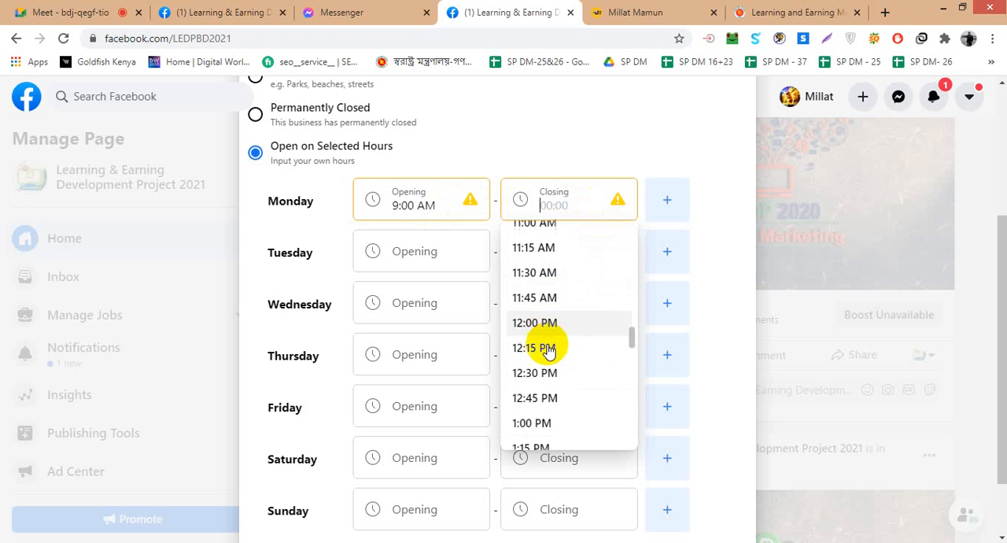
pyautogui.scroll(-6, 548, 350)
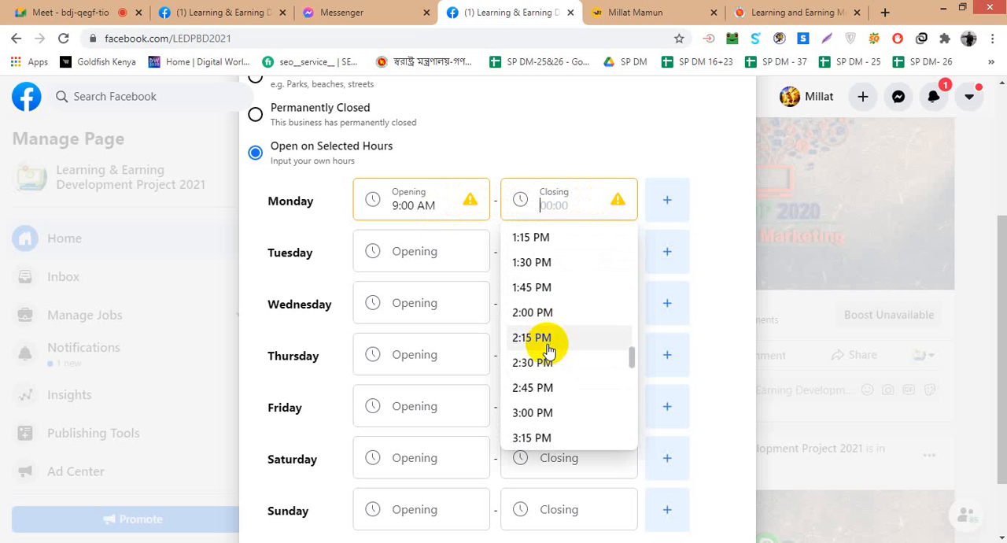
pyautogui.scroll(-2, 549, 350)
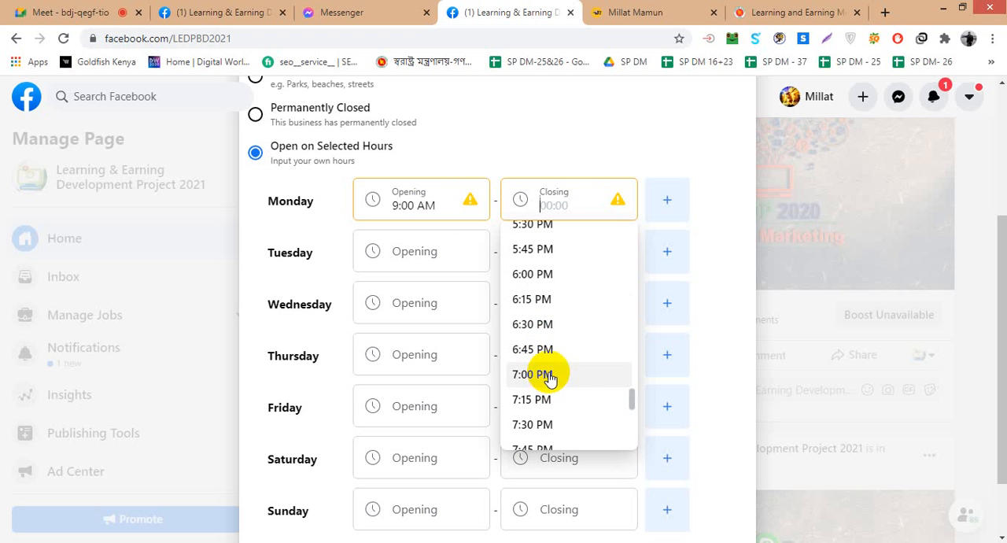
pyautogui.click(548, 375)
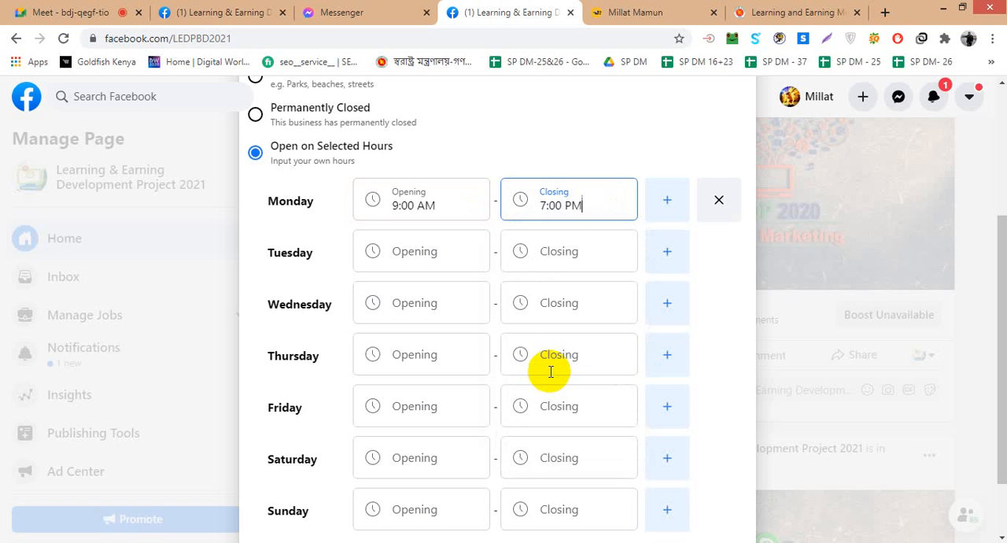
# - Add a second time slot for Monday and change the first slot's closing time to 12:00 PM
pyautogui.click(667, 206)
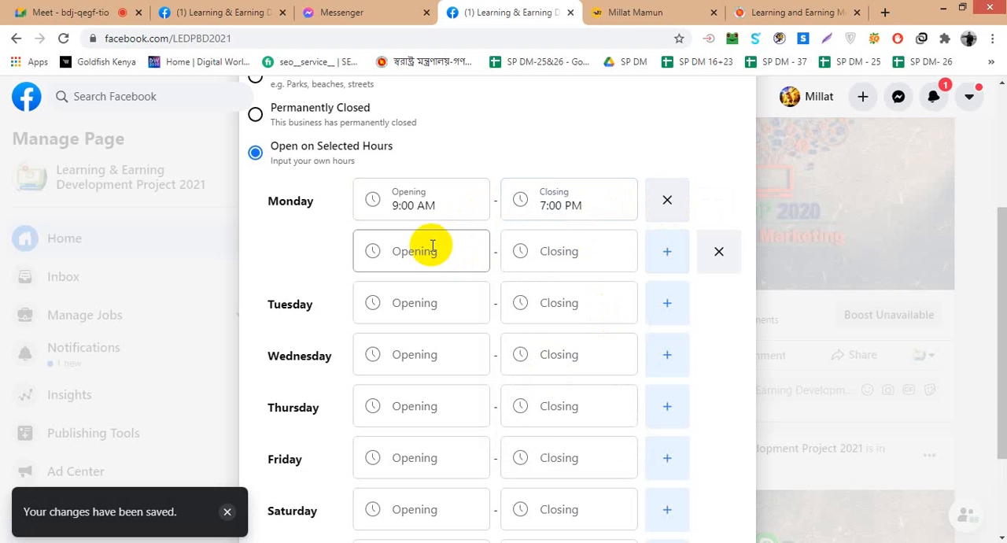
pyautogui.click(549, 205)
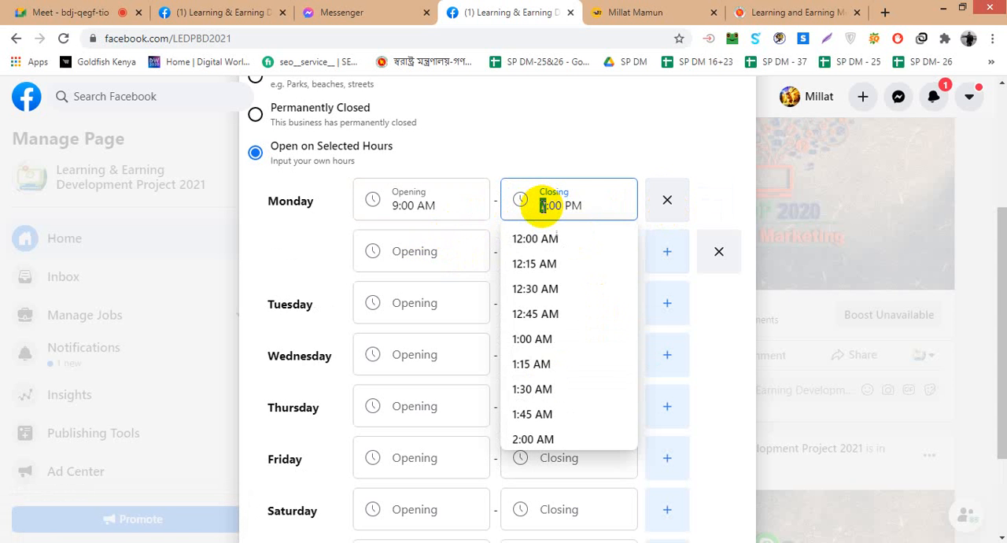
pyautogui.write('12')
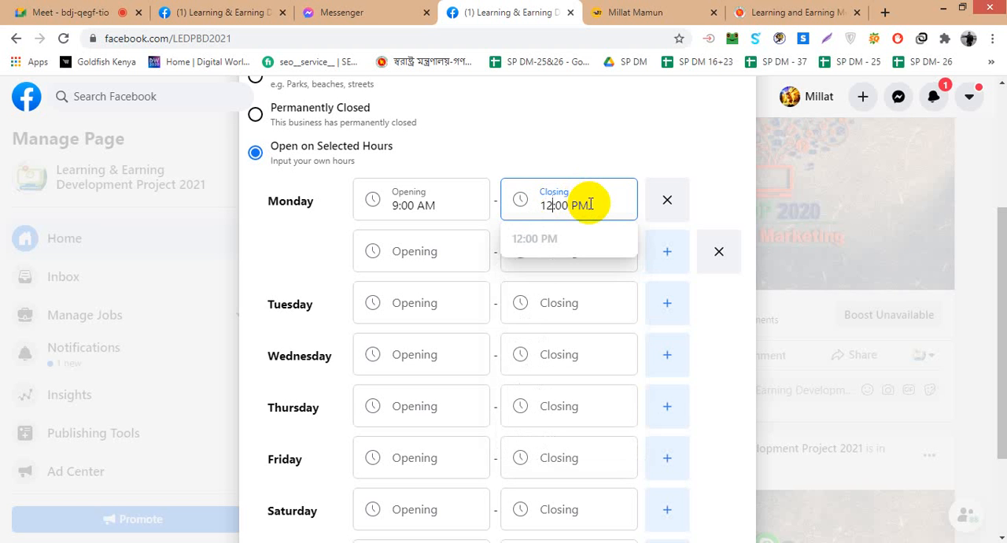
pyautogui.press('BackSpace')
pyautogui.press('BackSpace')
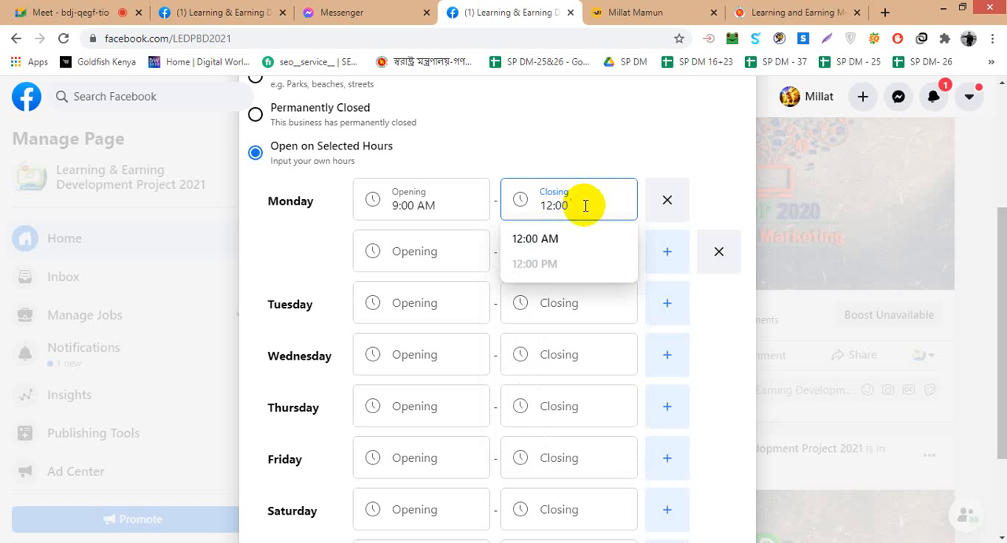
pyautogui.write('pm')
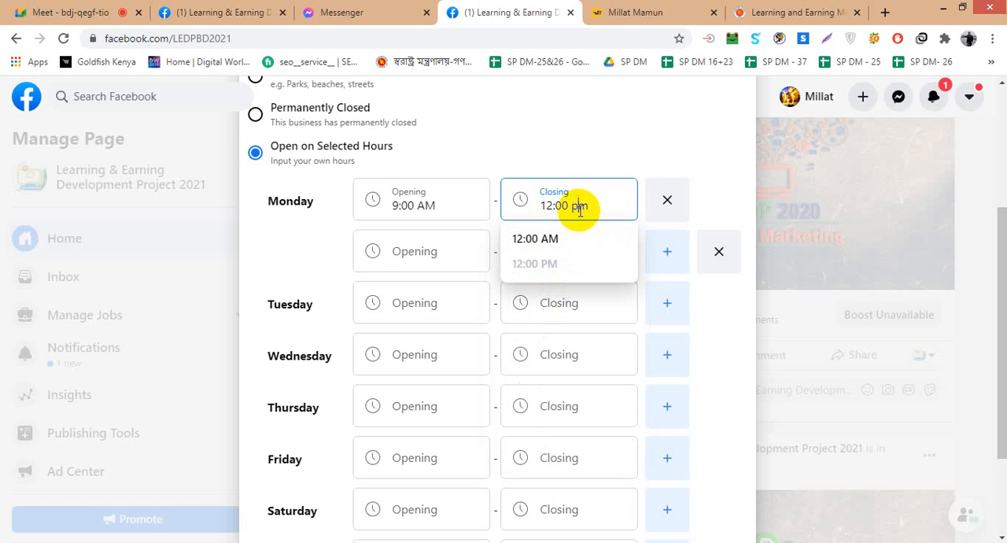
pyautogui.click(560, 264)
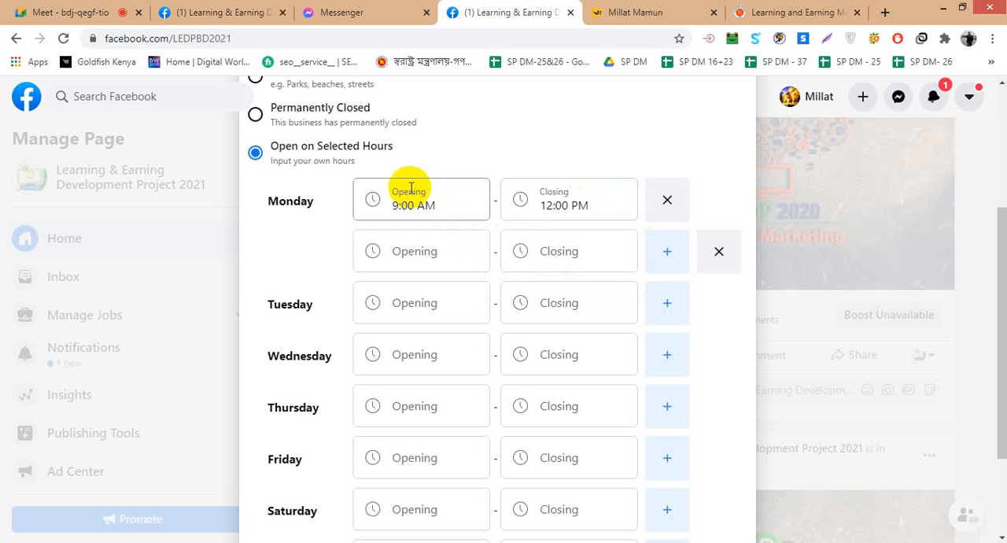
# - Set the opening time of Monday's second slot to 2:00 PM
pyautogui.click(444, 247)
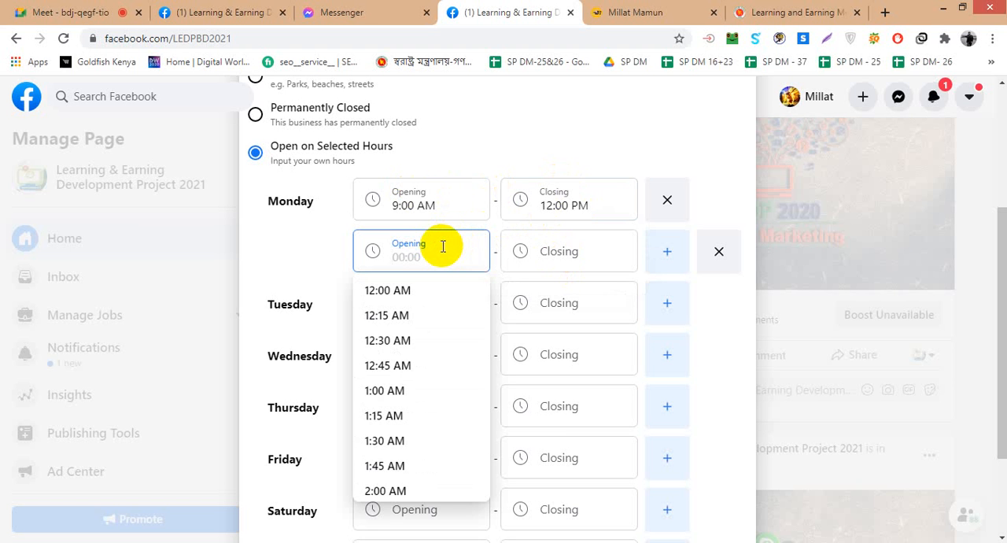
pyautogui.write('02')
pyautogui.press('BackSpace')
pyautogui.write('2')
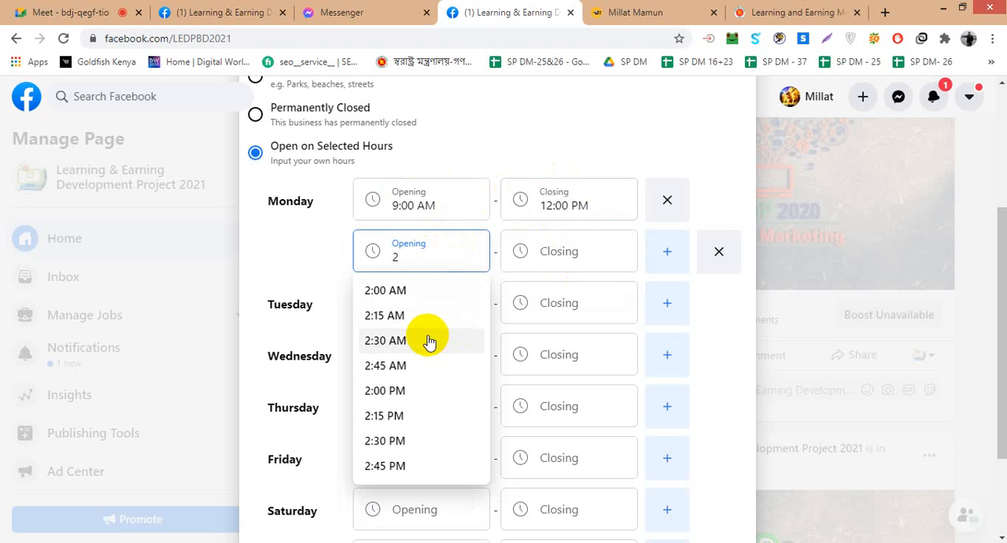
pyautogui.write(':00')
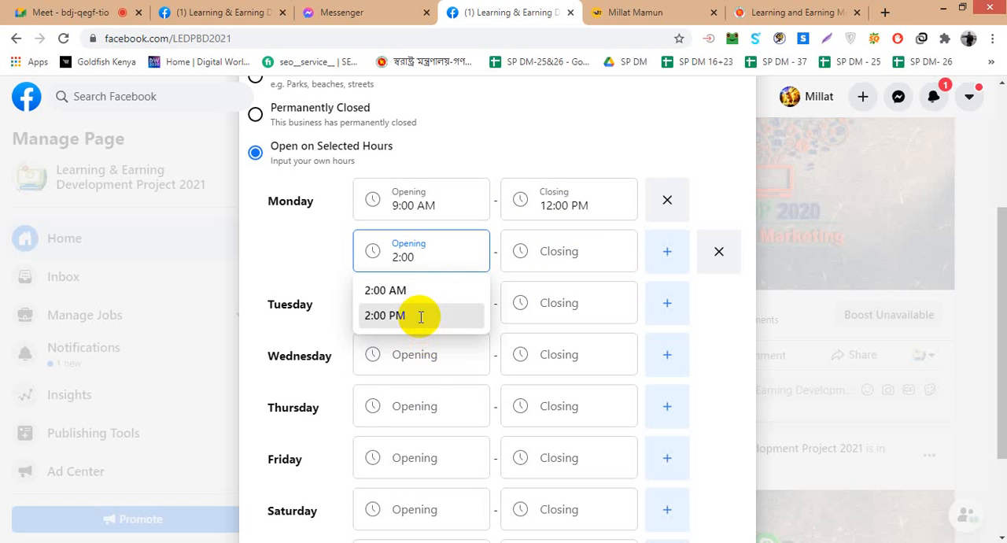
pyautogui.click(419, 315)
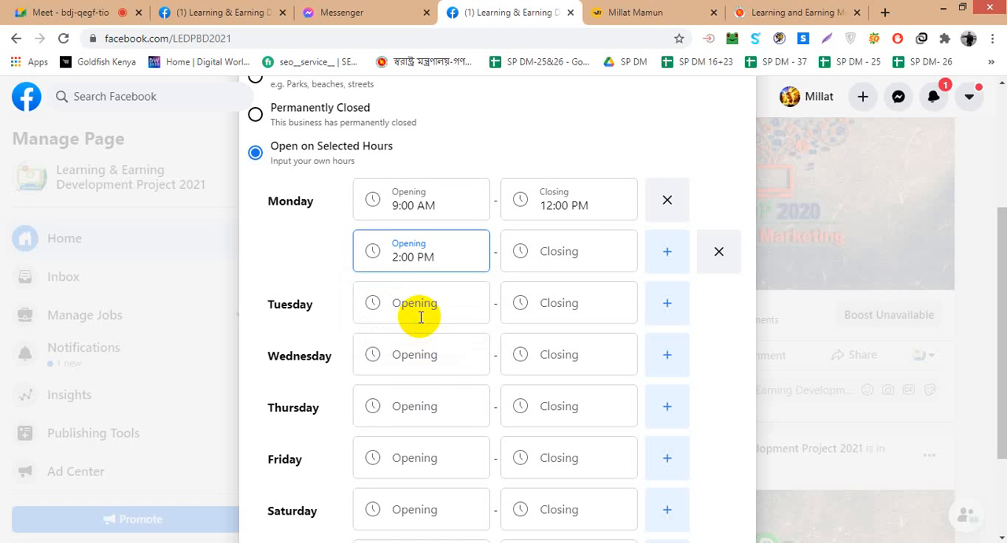
# - Set the closing time of Monday's second slot to 7:00 PM and leave the field
pyautogui.click(550, 258)
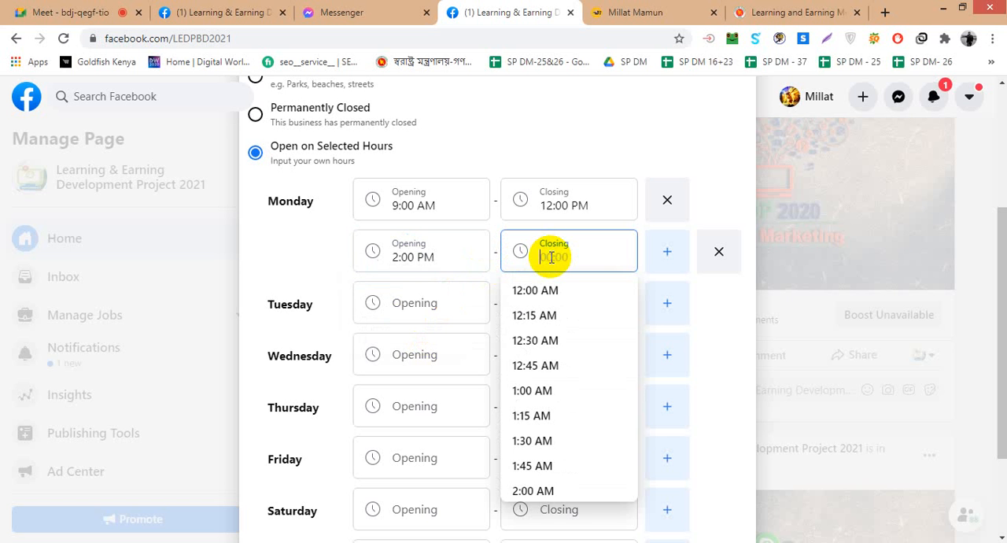
pyautogui.write('7')
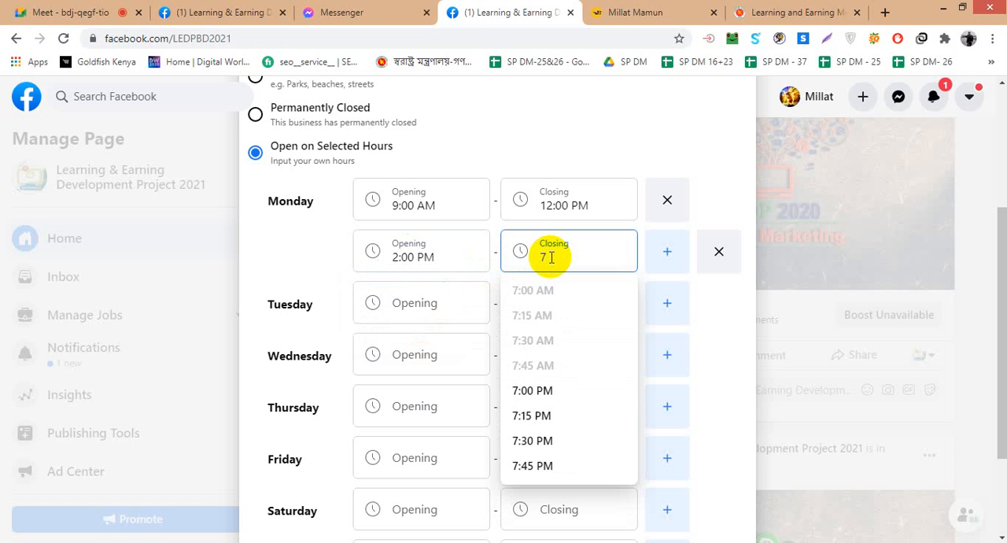
pyautogui.write(':')
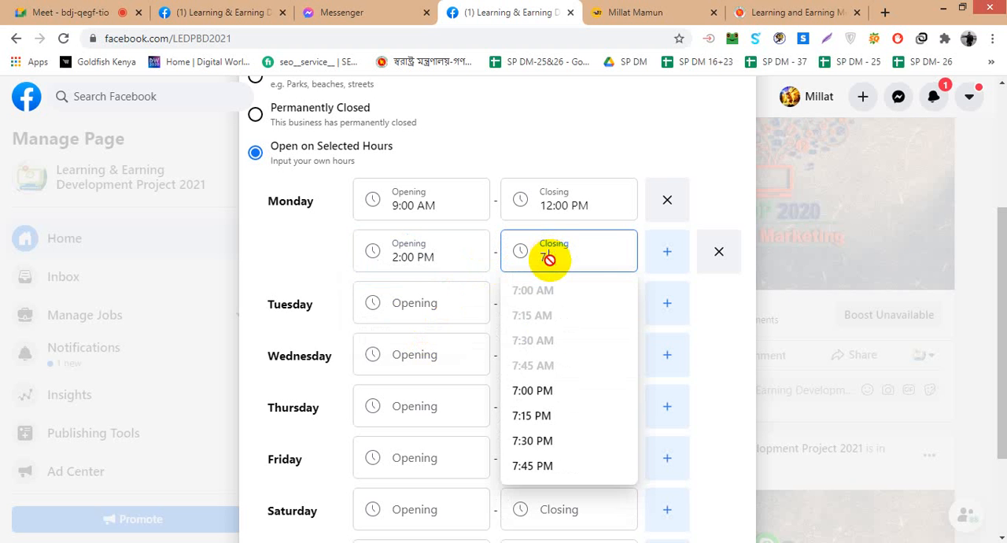
pyautogui.click(551, 391)
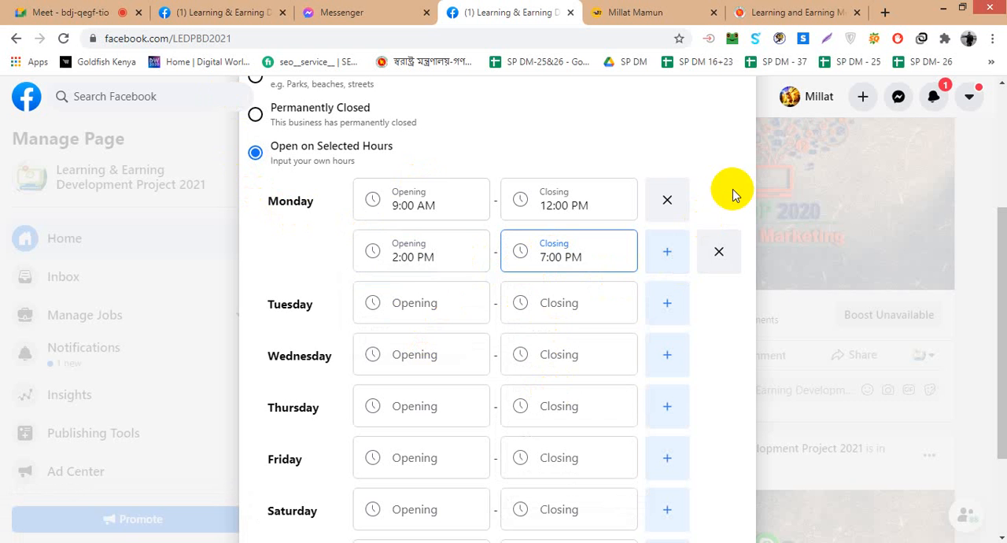
pyautogui.click(285, 260)
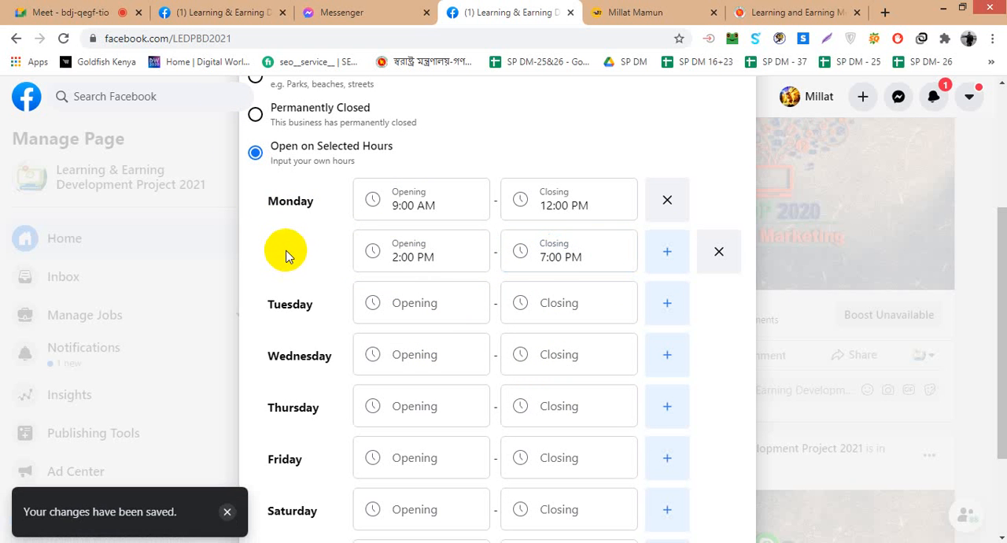
pyautogui.scroll(-1, 297, 256)
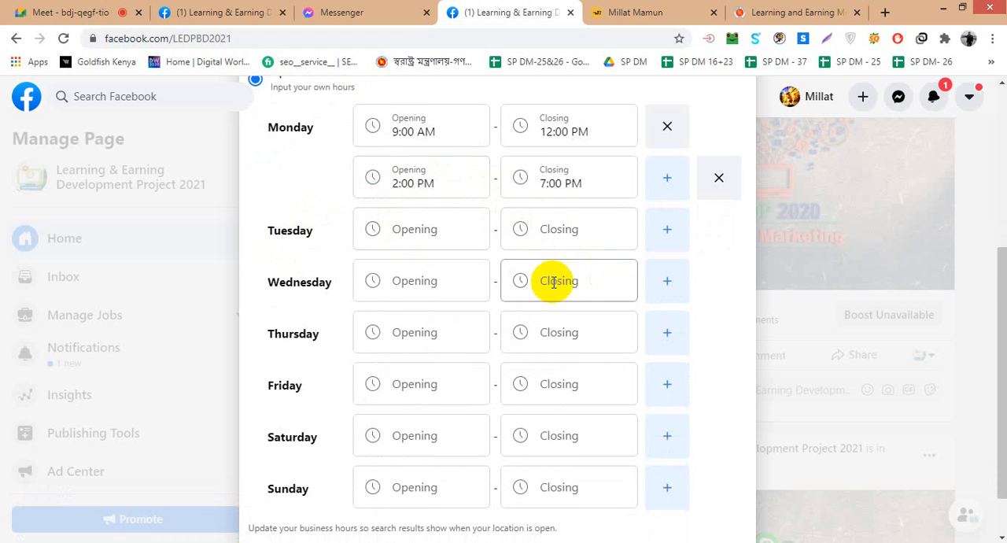
pyautogui.scroll(-1, 473, 307)
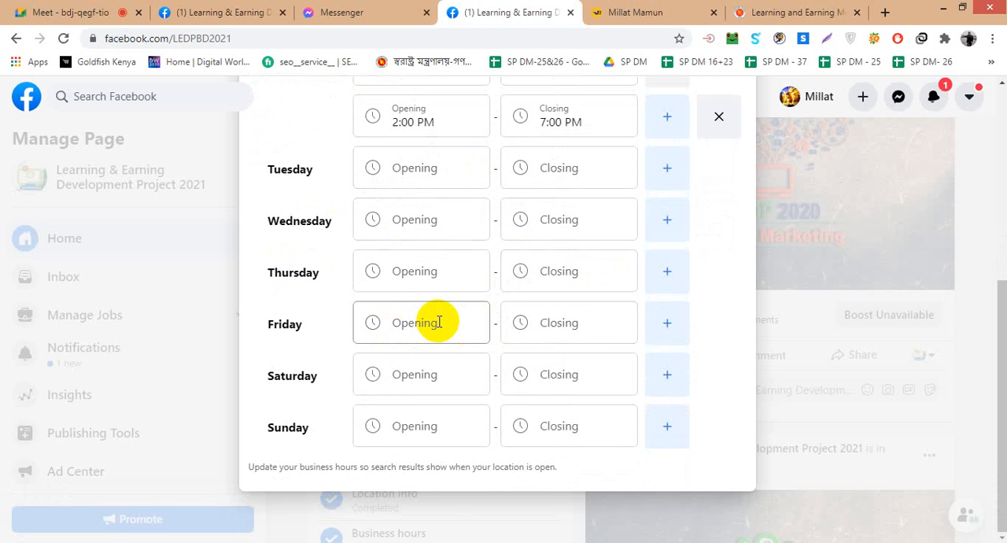
pyautogui.scroll(2, 439, 322)
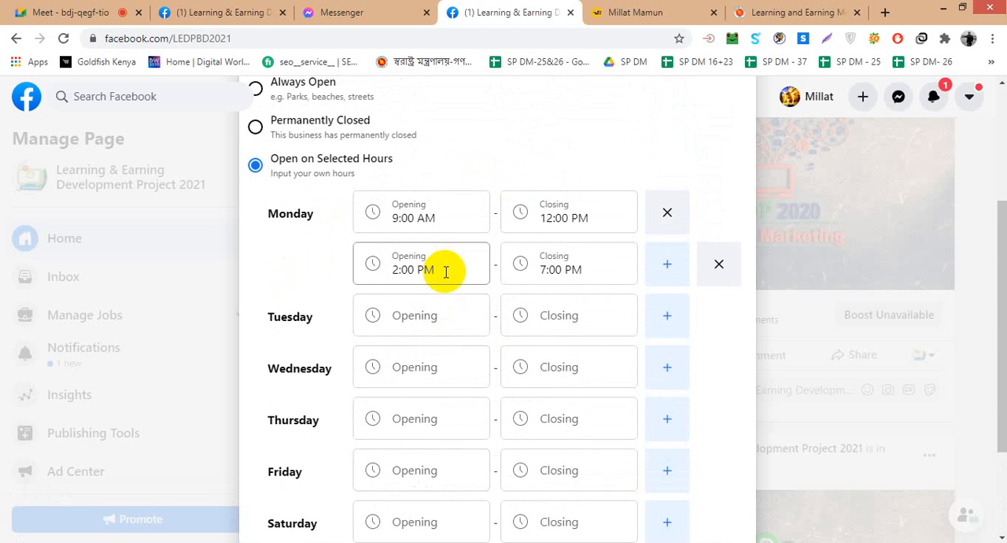
# - Change the Page's business hours to Always Open and leave the hours editor
pyautogui.scroll(1, 444, 386)
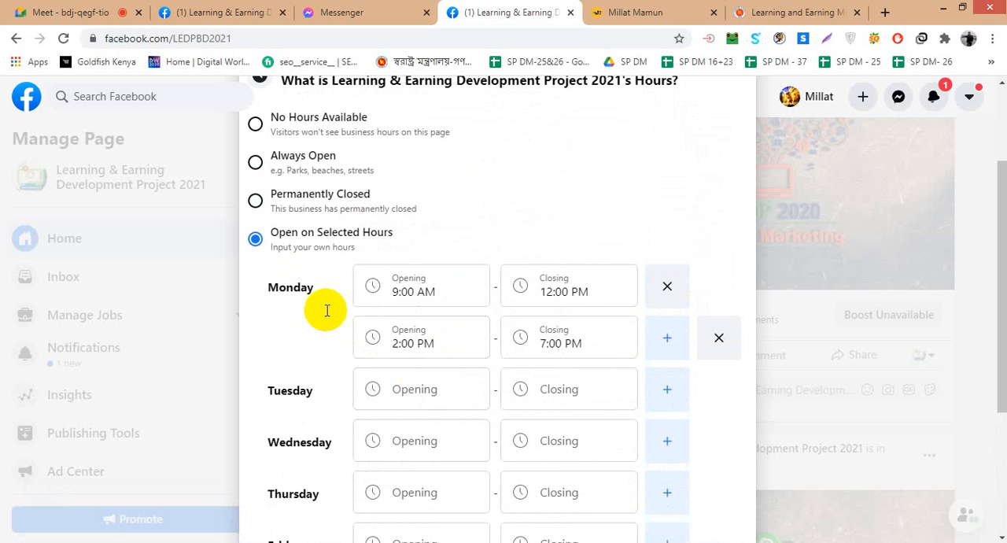
pyautogui.click(257, 163)
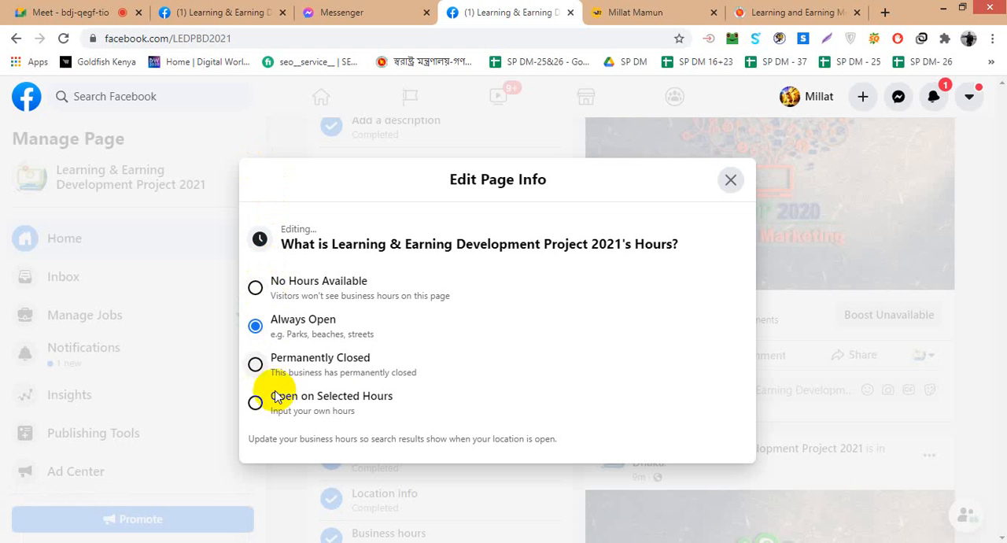
pyautogui.click(798, 221)
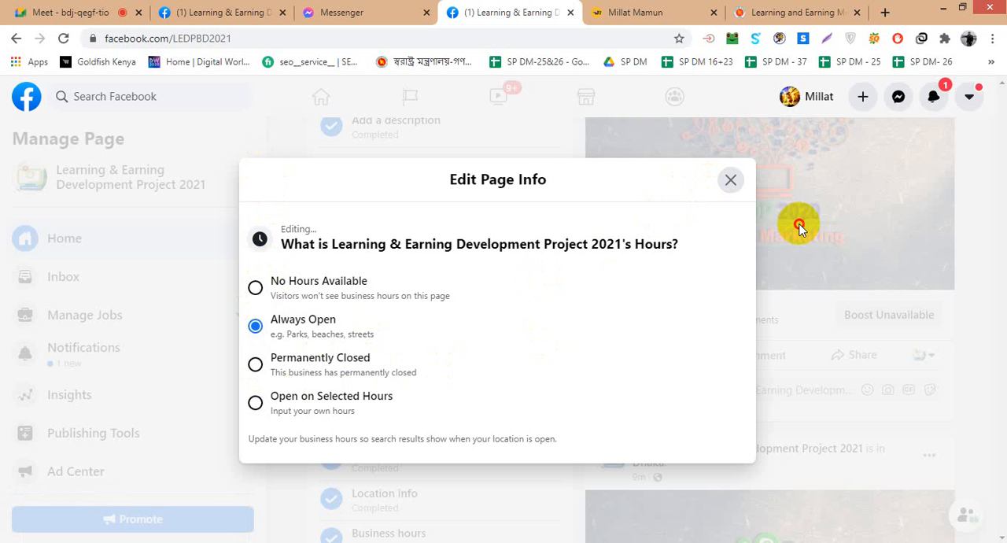
# - Start adding a phone number from the Page setup checklist and set its country code to Bangladesh (+880)
pyautogui.scroll(5, 396, 369)
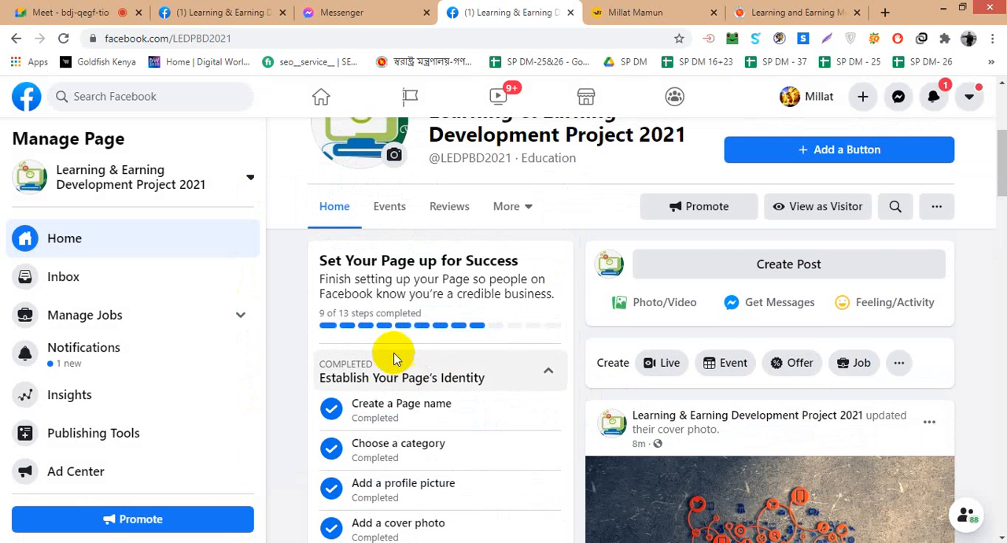
pyautogui.scroll(-5, 347, 313)
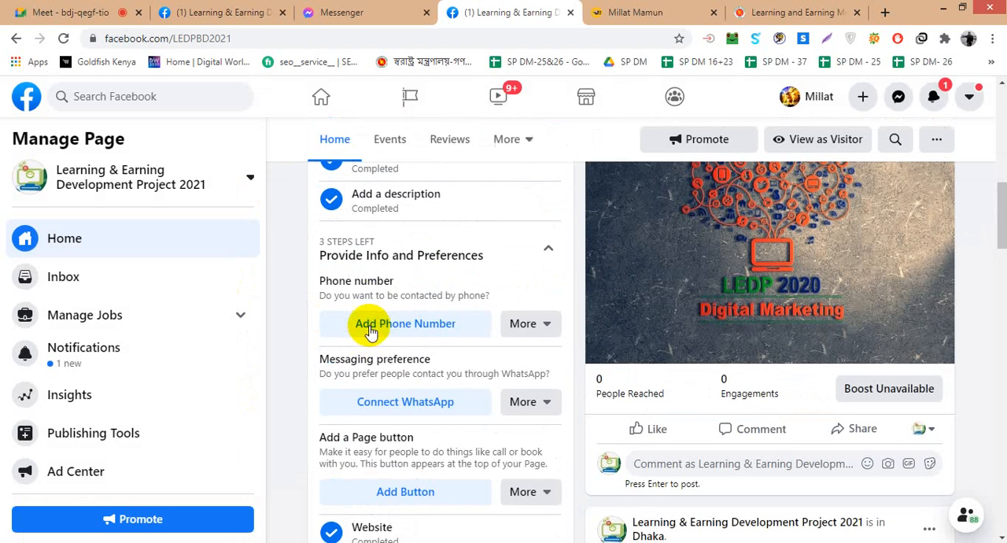
pyautogui.scroll(-2, 349, 315)
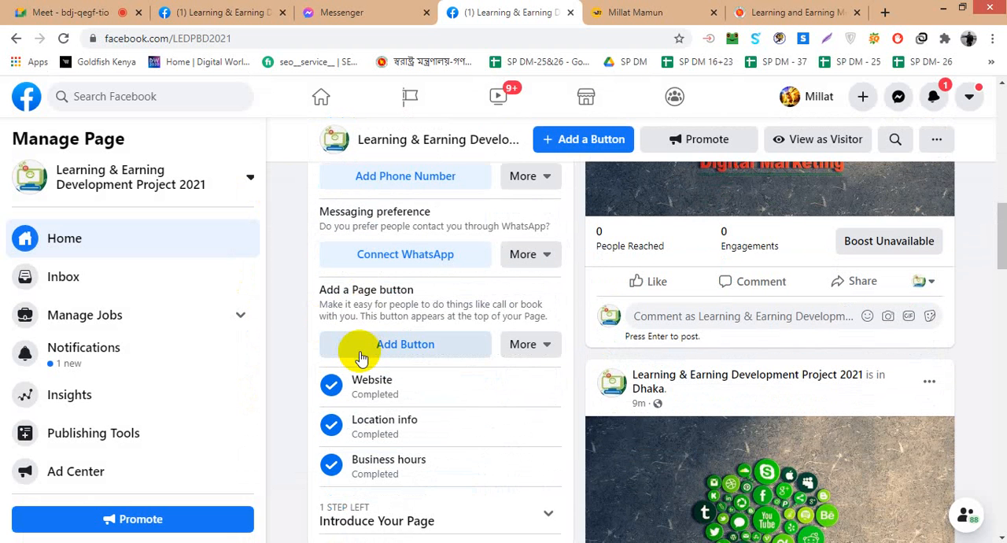
pyautogui.scroll(-1, 358, 358)
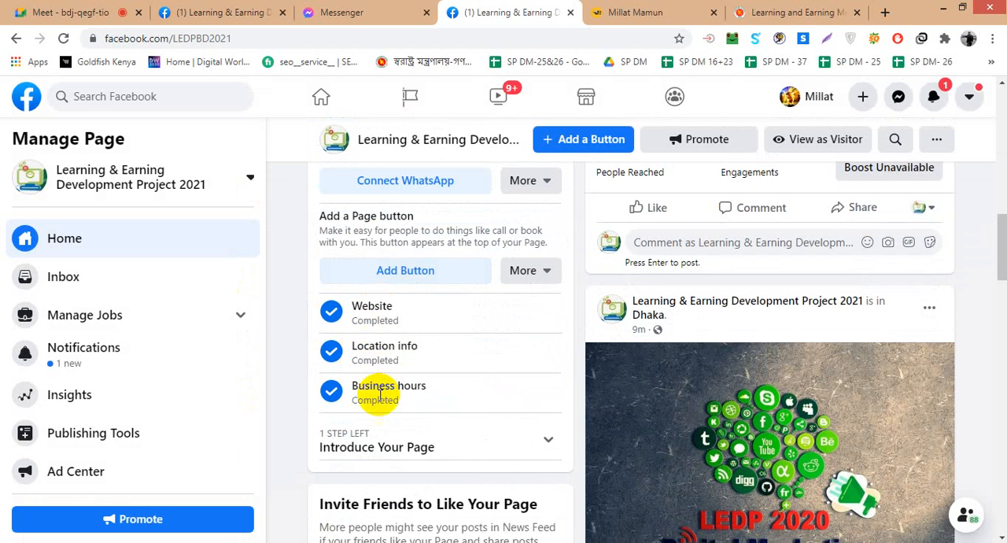
pyautogui.scroll(3, 374, 346)
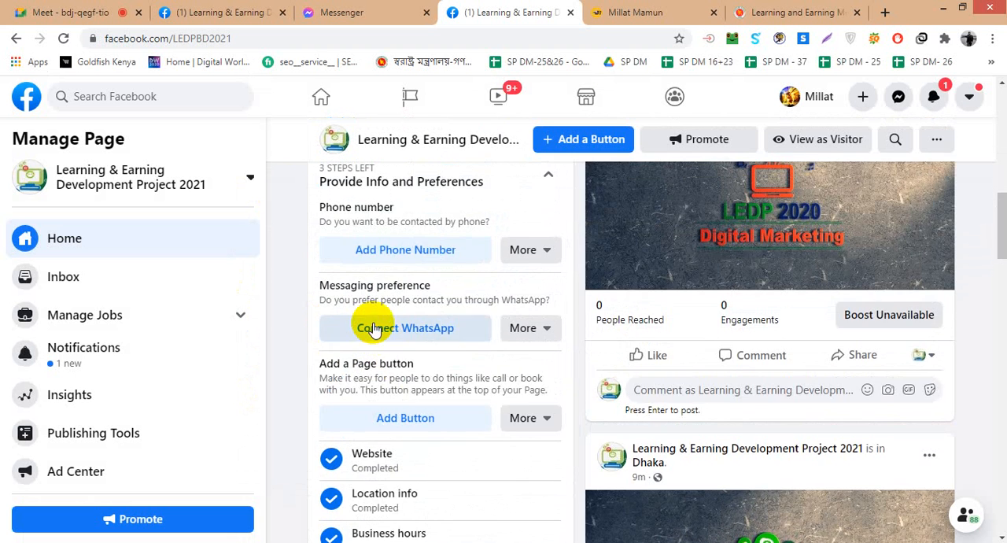
pyautogui.click(394, 323)
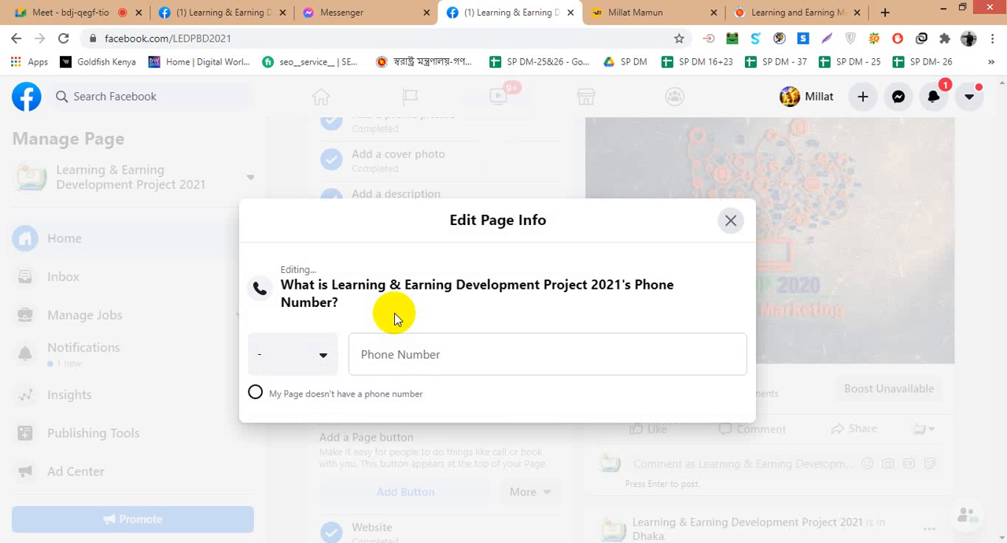
pyautogui.click(321, 354)
pyautogui.scroll(-3, 319, 403)
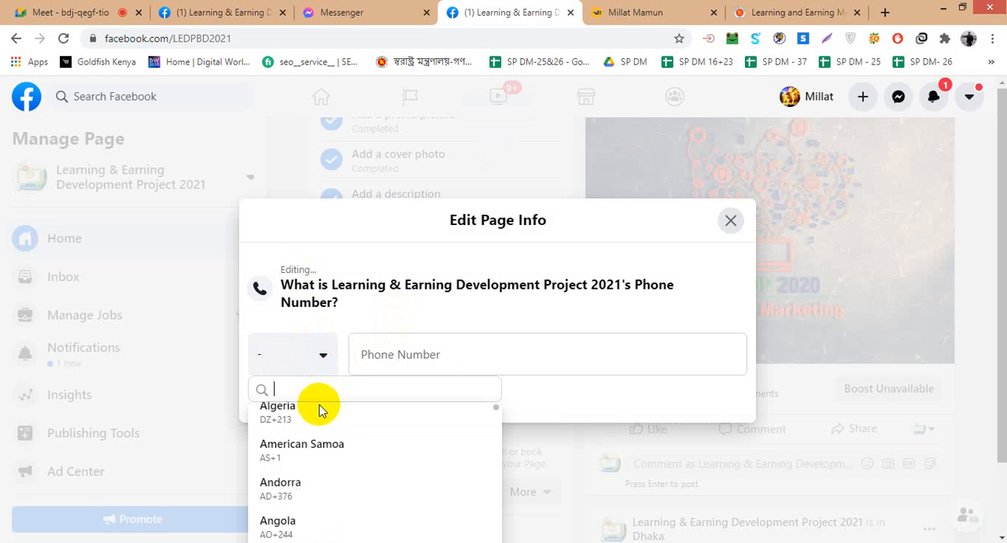
pyautogui.scroll(-1, 501, 329)
pyautogui.scroll(-4, 337, 404)
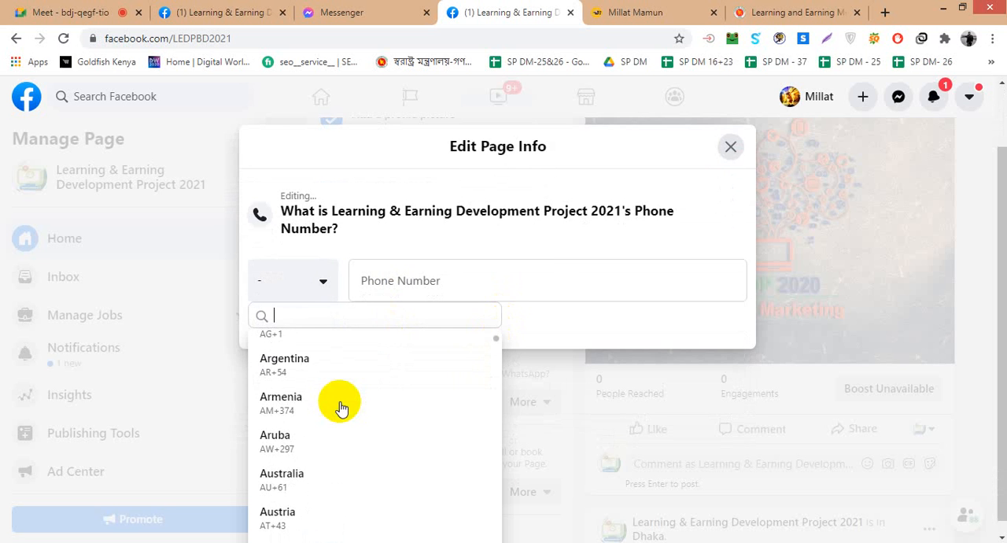
pyautogui.scroll(-1, 339, 407)
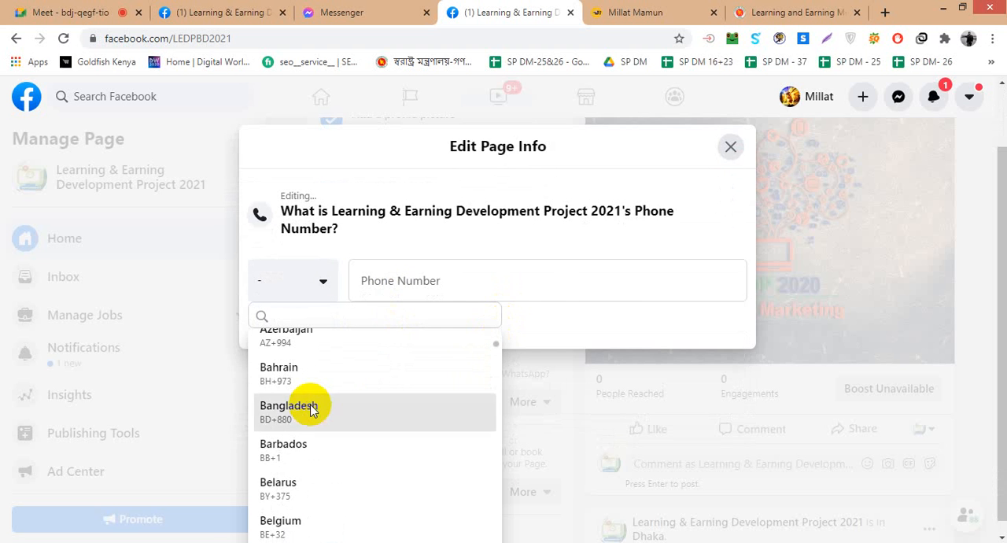
pyautogui.click(310, 404)
pyautogui.click(414, 354)
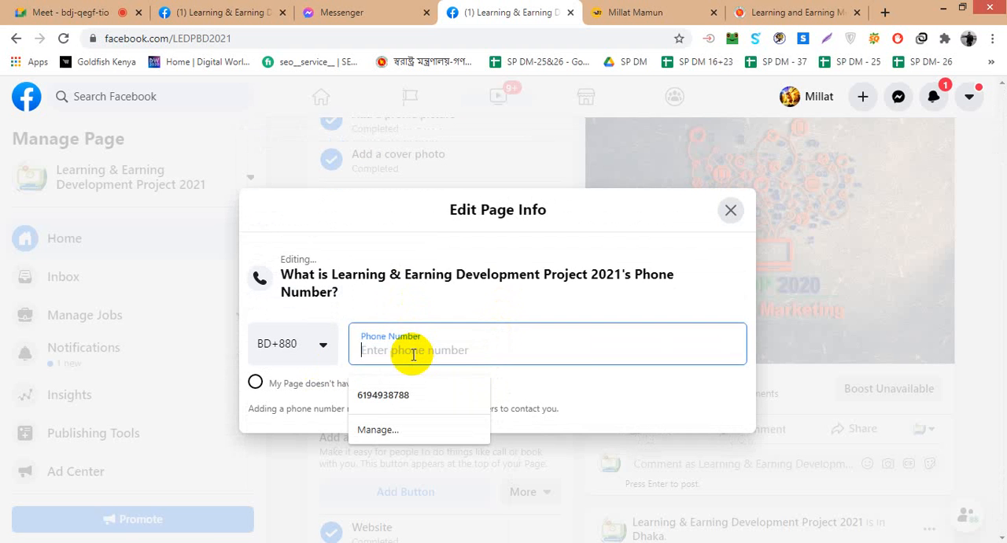
pyautogui.click(399, 391)
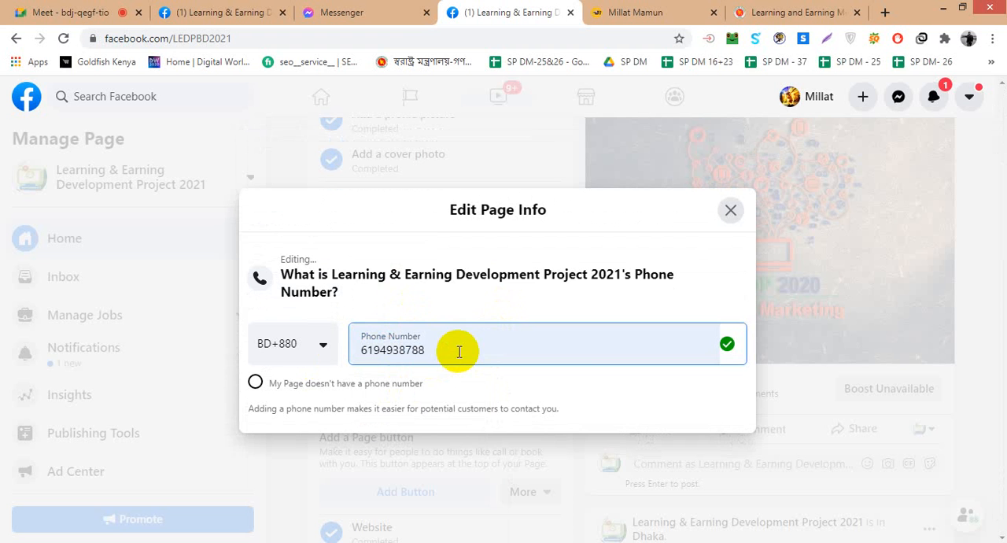
pyautogui.click(899, 432)
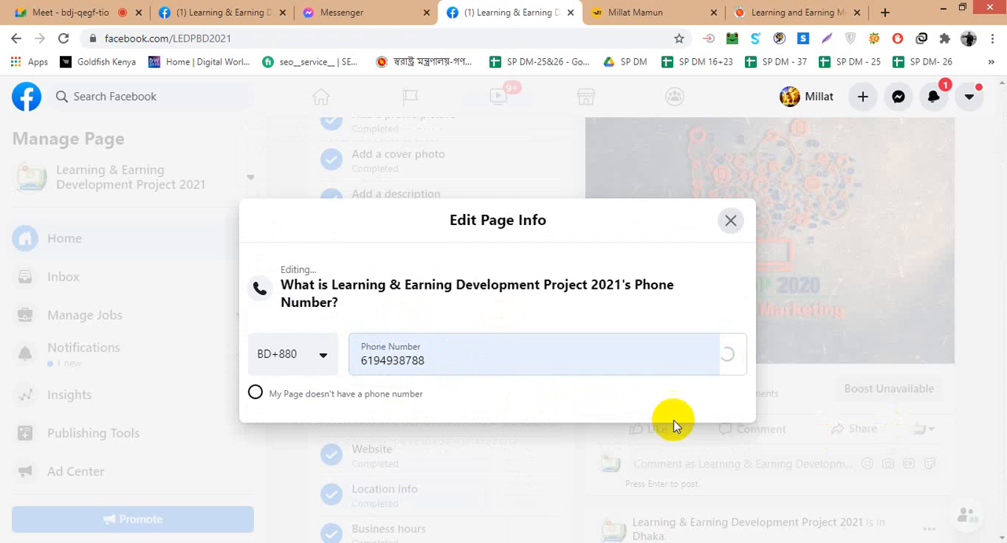
pyautogui.click(482, 464)
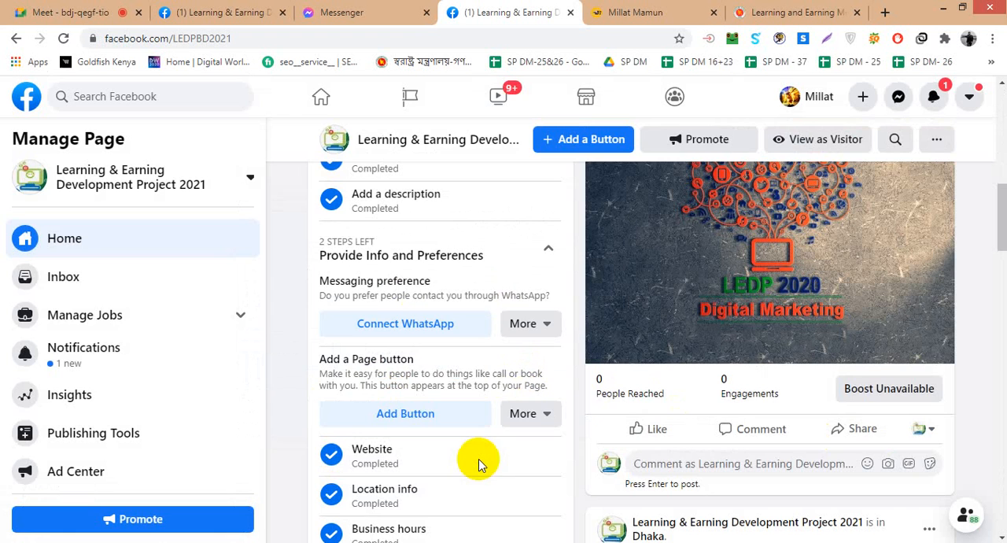
# - Switch to the Google Meet call, admit the waiting participant and return to the Facebook Page
pyautogui.click(81, 7)
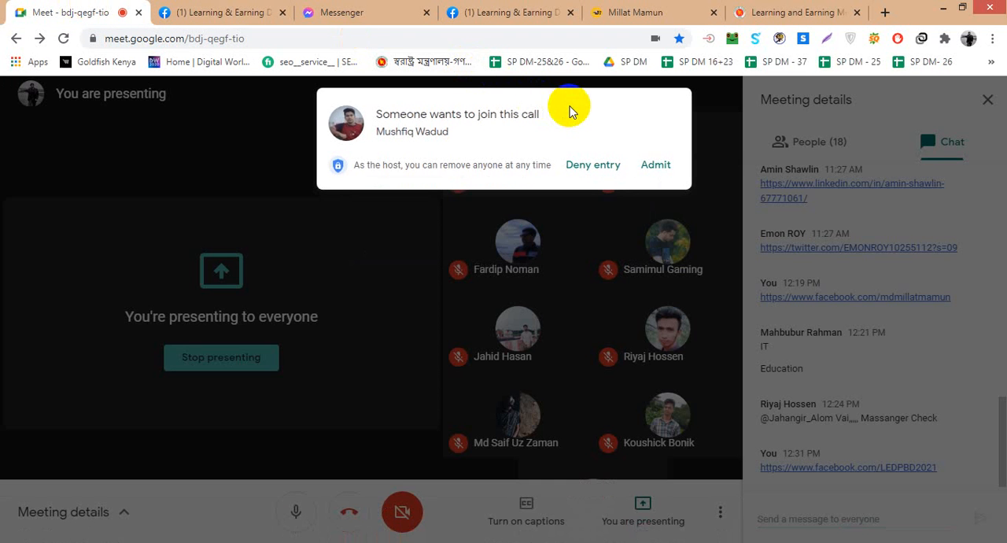
pyautogui.click(655, 166)
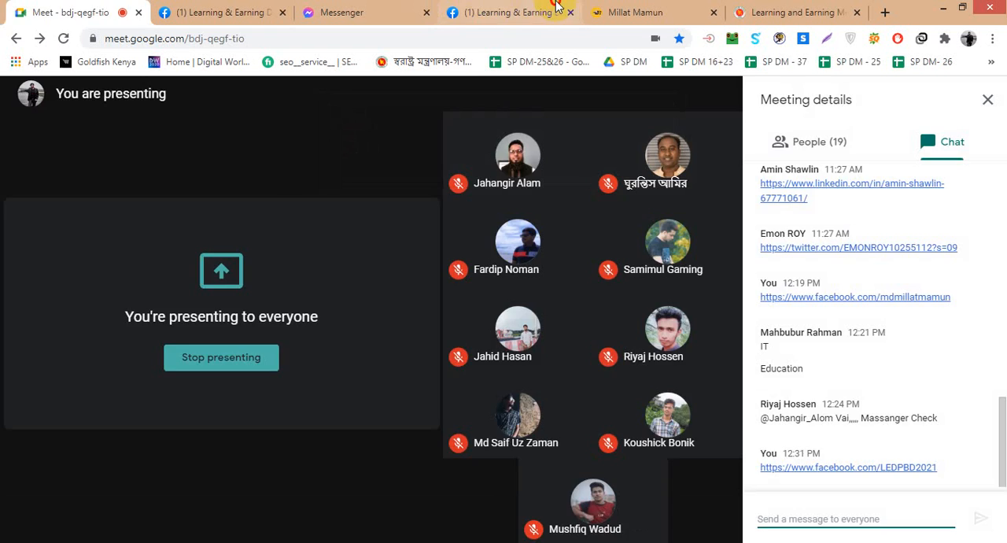
pyautogui.click(466, 12)
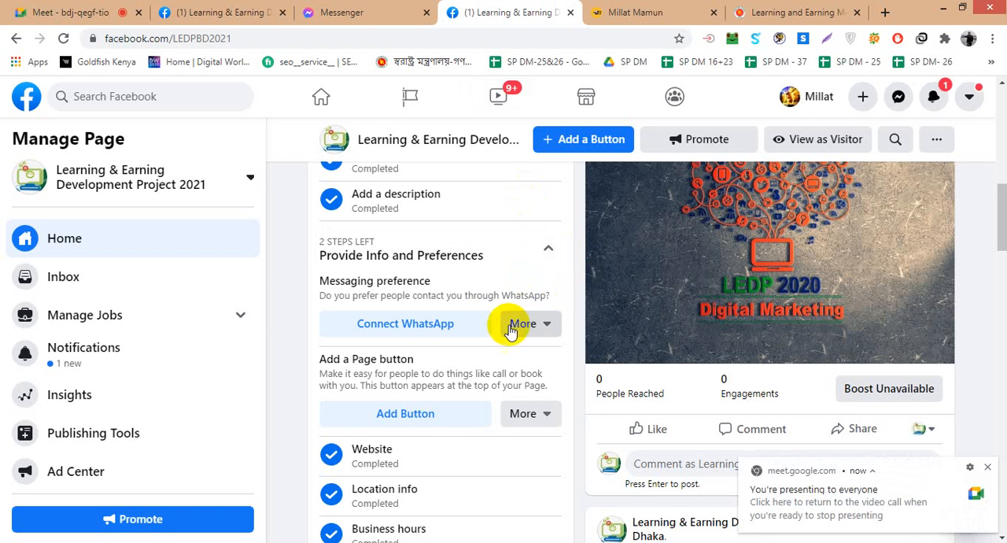
# - Open the WhatsApp connection settings from the setup checklist and choose Bangladesh +880 as the country code
pyautogui.click(442, 337)
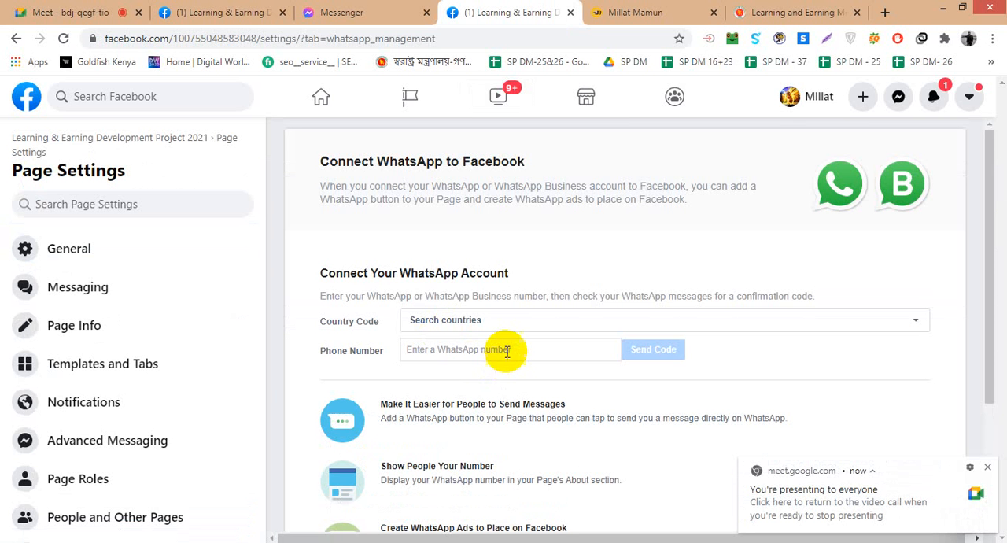
pyautogui.click(507, 321)
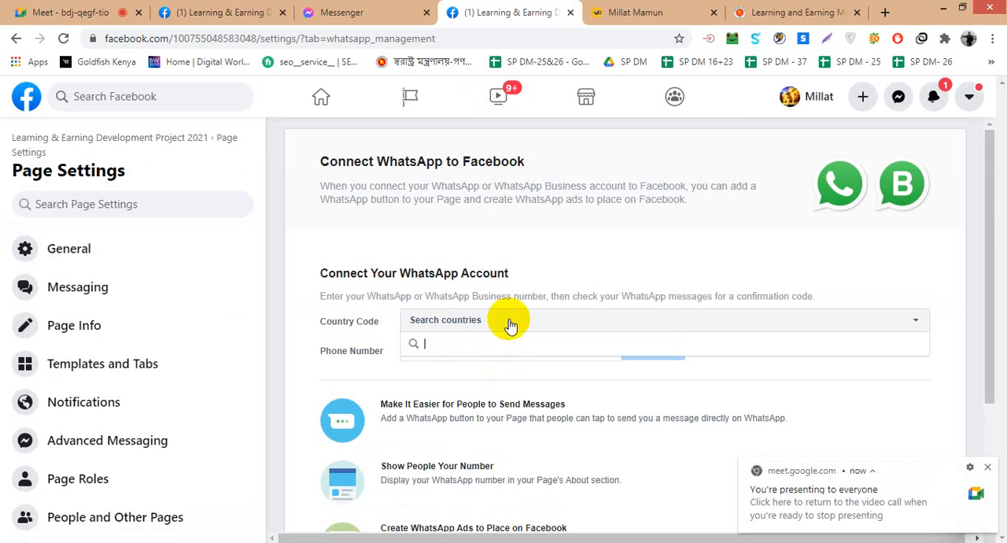
pyautogui.scroll(-3, 494, 448)
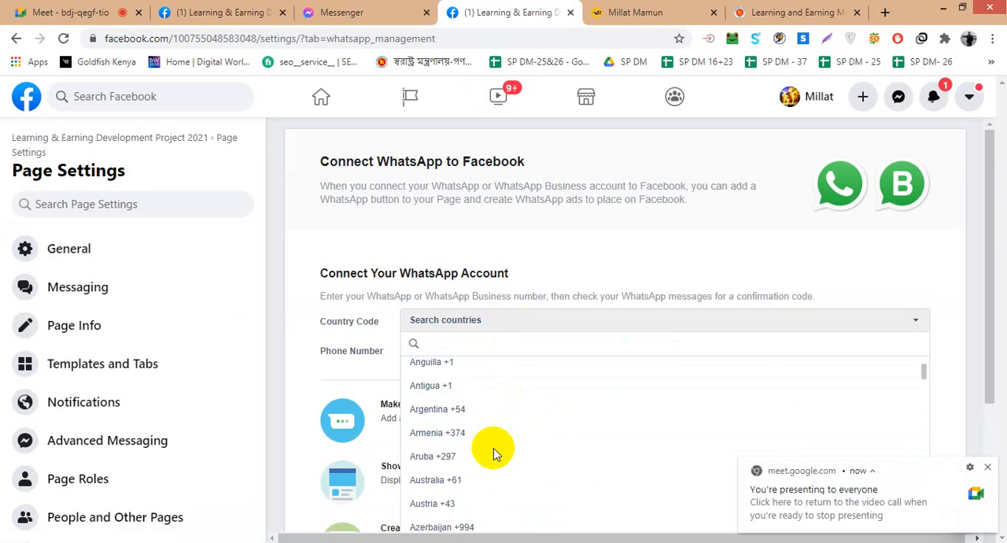
pyautogui.scroll(-1, 493, 447)
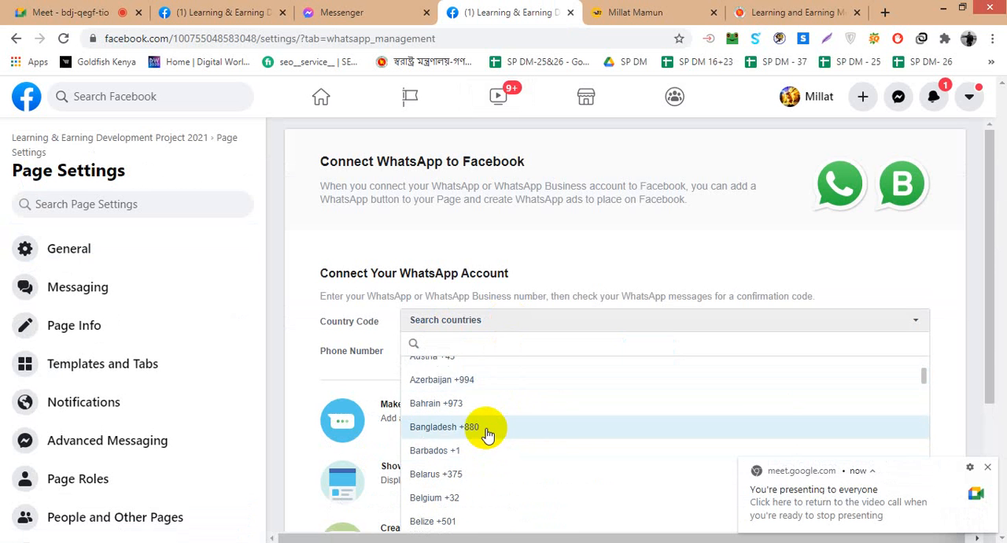
pyautogui.click(483, 430)
pyautogui.click(474, 352)
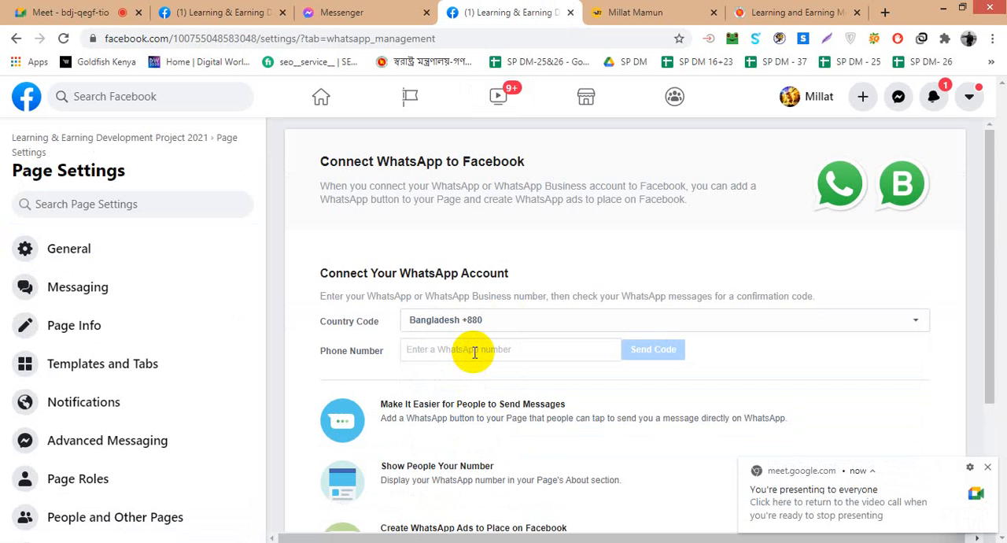
# - Review the benefits listed on the WhatsApp connection page and dismiss the meeting notification
pyautogui.scroll(-2, 709, 378)
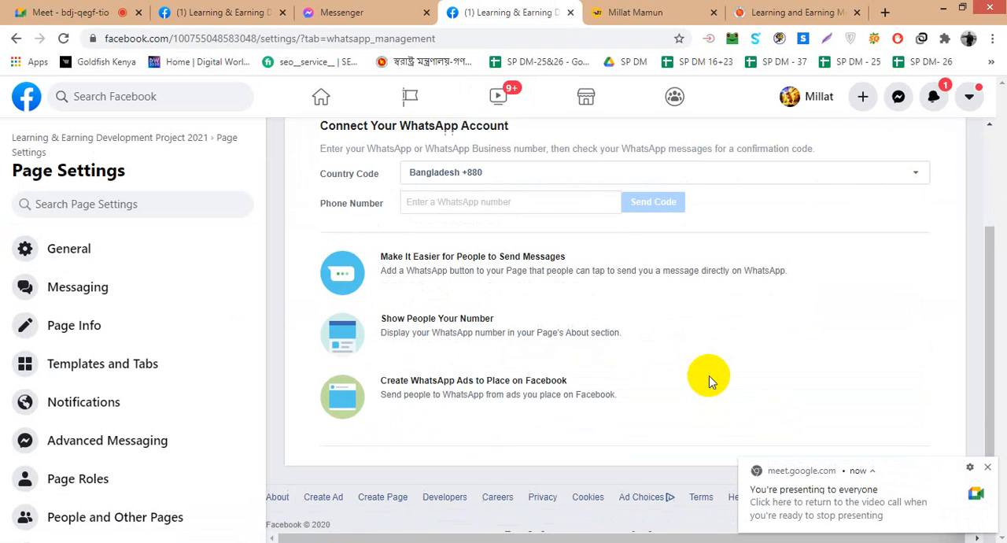
pyautogui.click(987, 466)
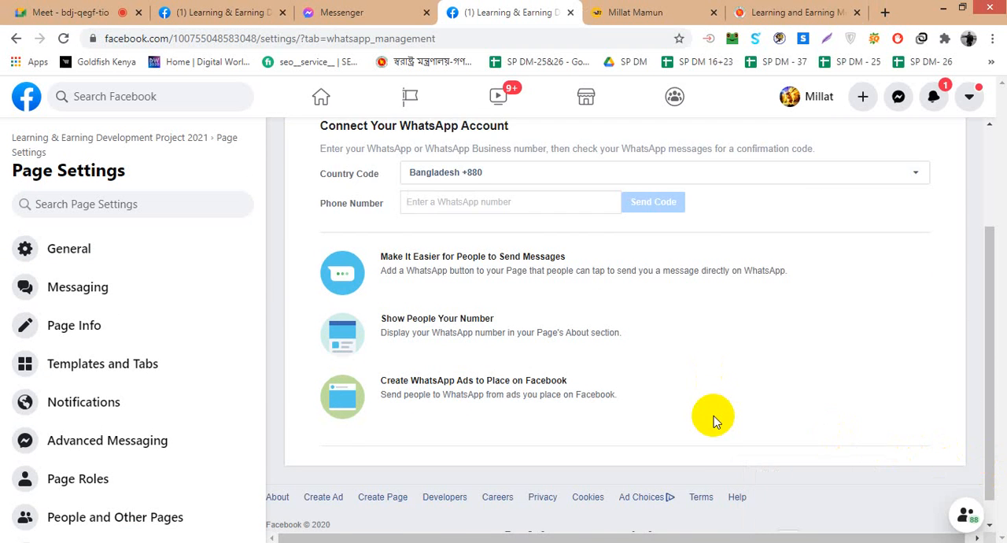
pyautogui.scroll(2, 714, 415)
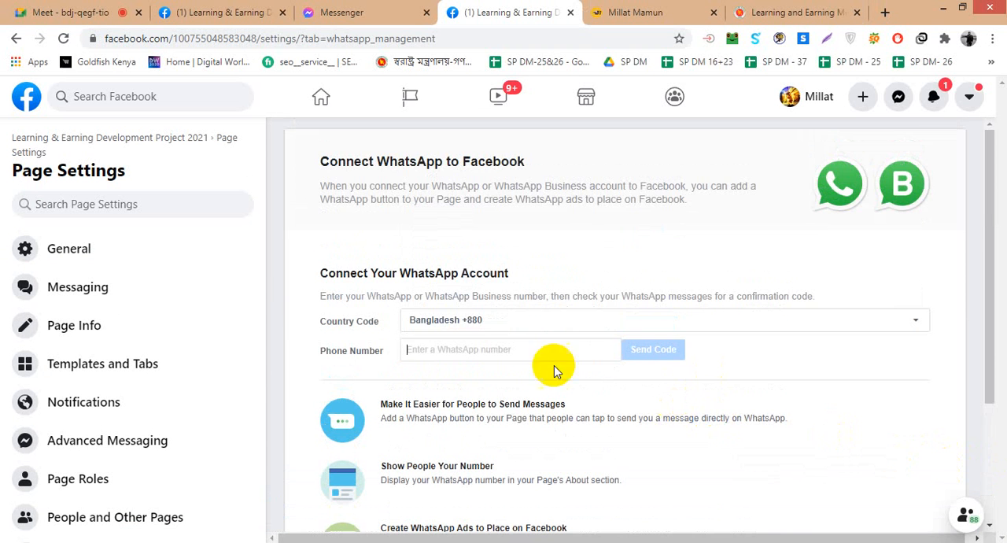
# - Examine the General Page settings, including the Page Visibility and Visitor Posts options and the rest of the list
pyautogui.click(56, 249)
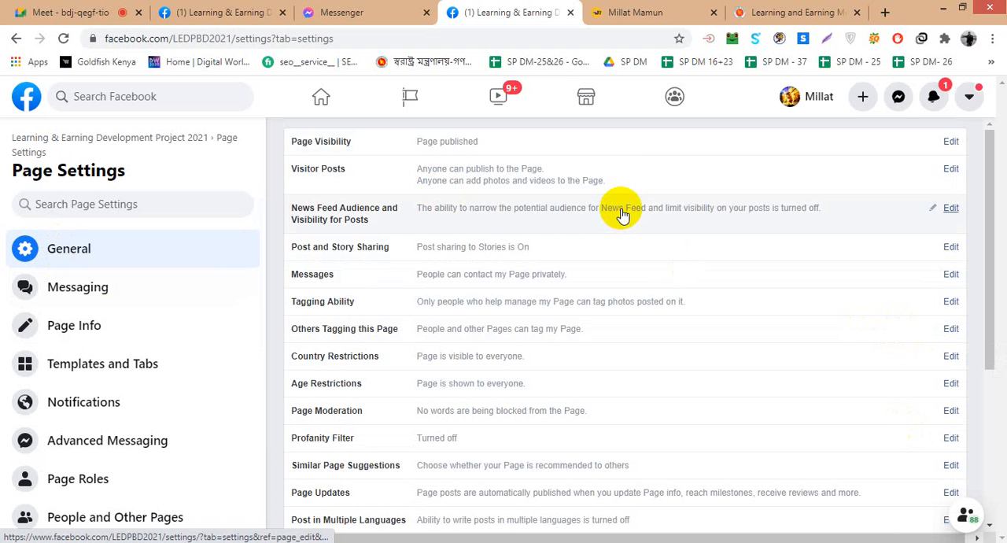
pyautogui.click(951, 144)
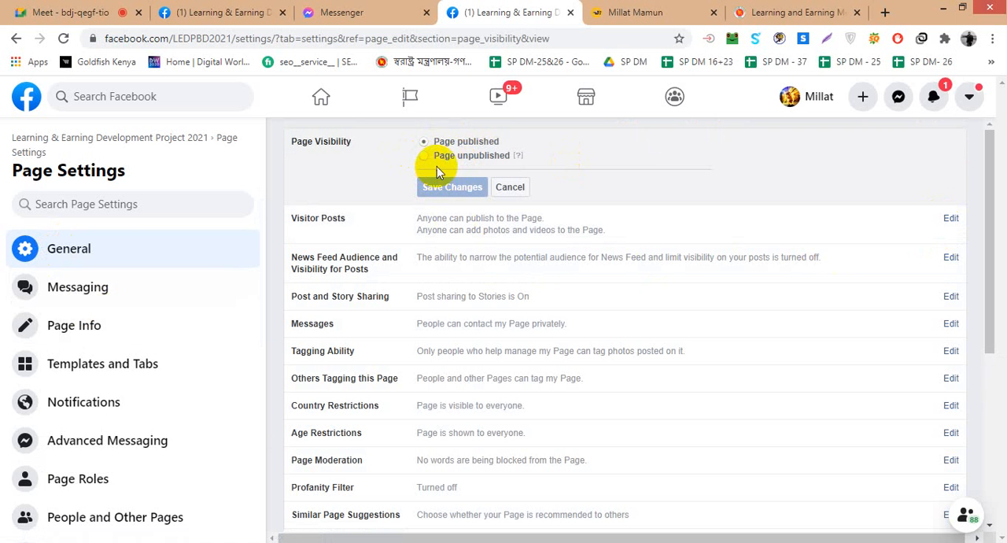
pyautogui.click(937, 223)
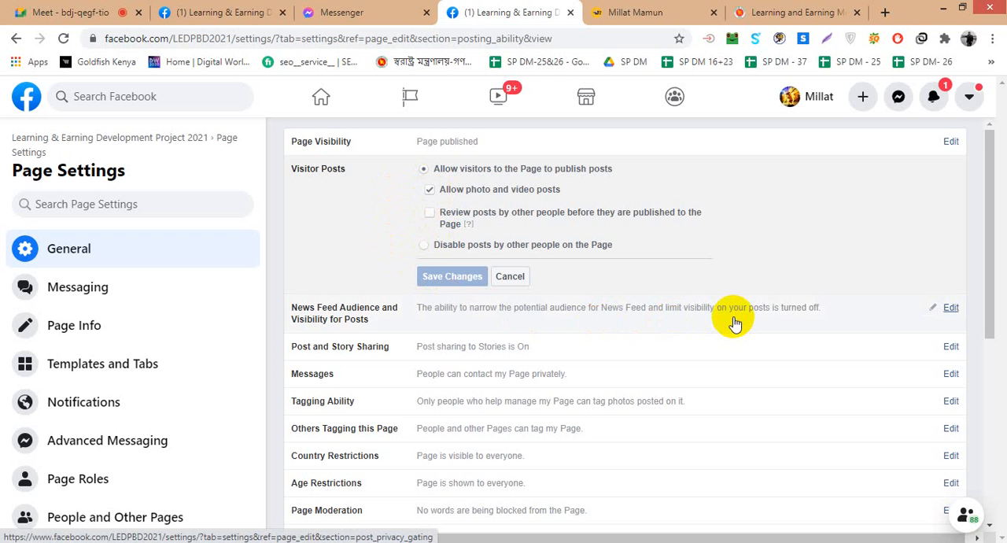
pyautogui.scroll(-2, 733, 322)
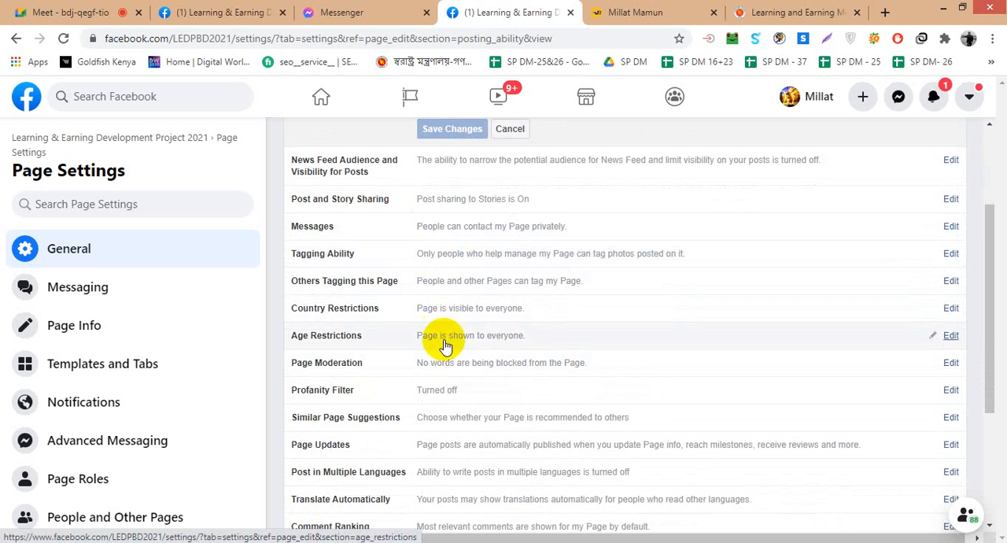
pyautogui.scroll(-1, 537, 337)
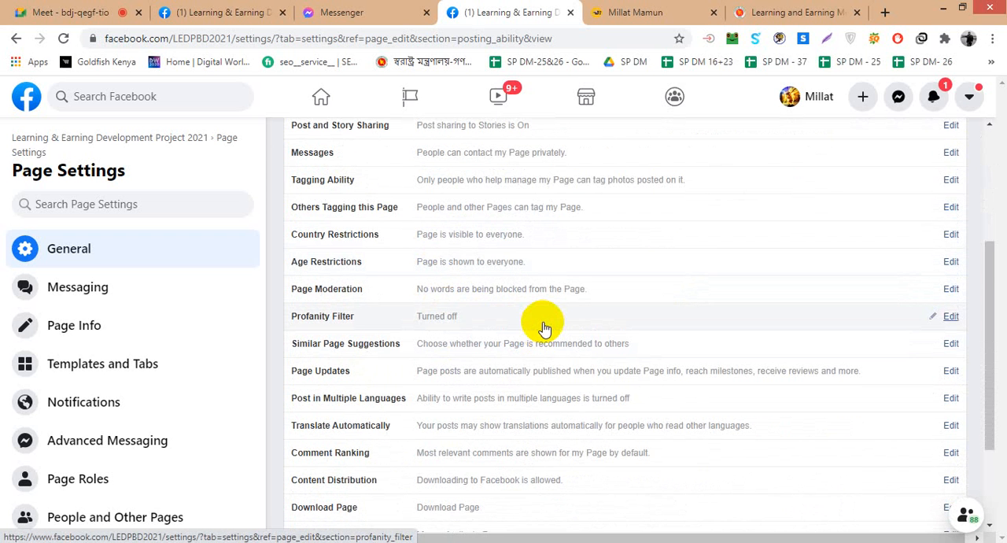
pyautogui.scroll(-1, 543, 329)
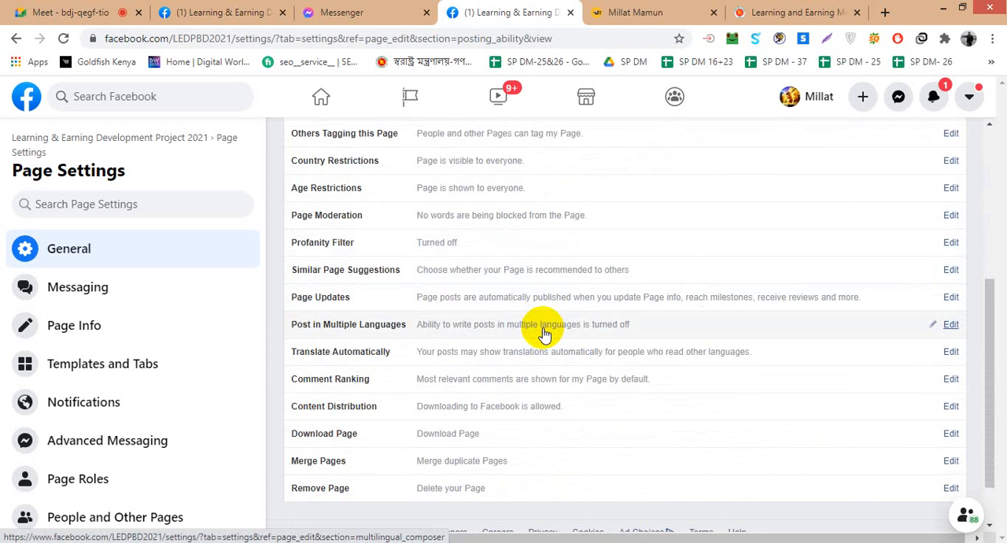
pyautogui.scroll(-1, 543, 332)
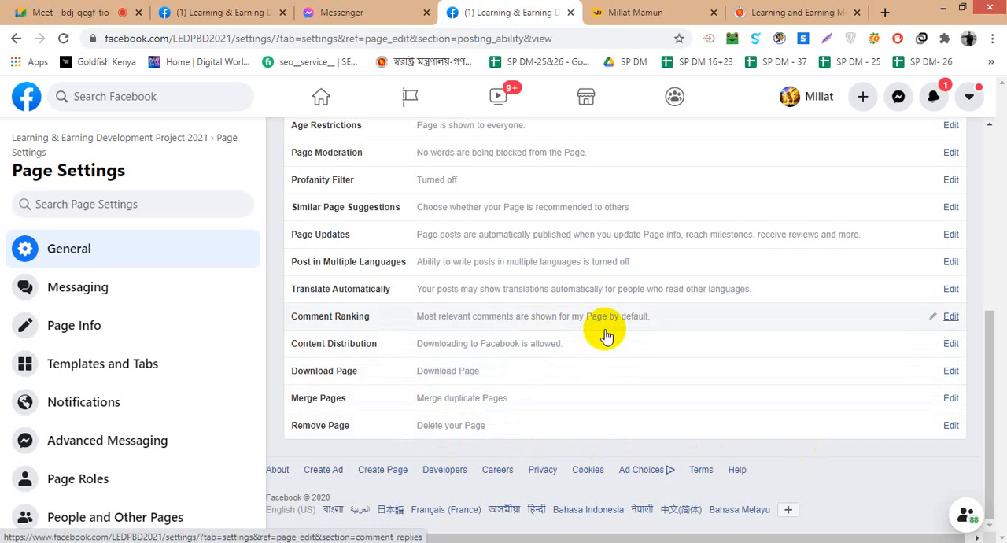
pyautogui.scroll(3, 591, 355)
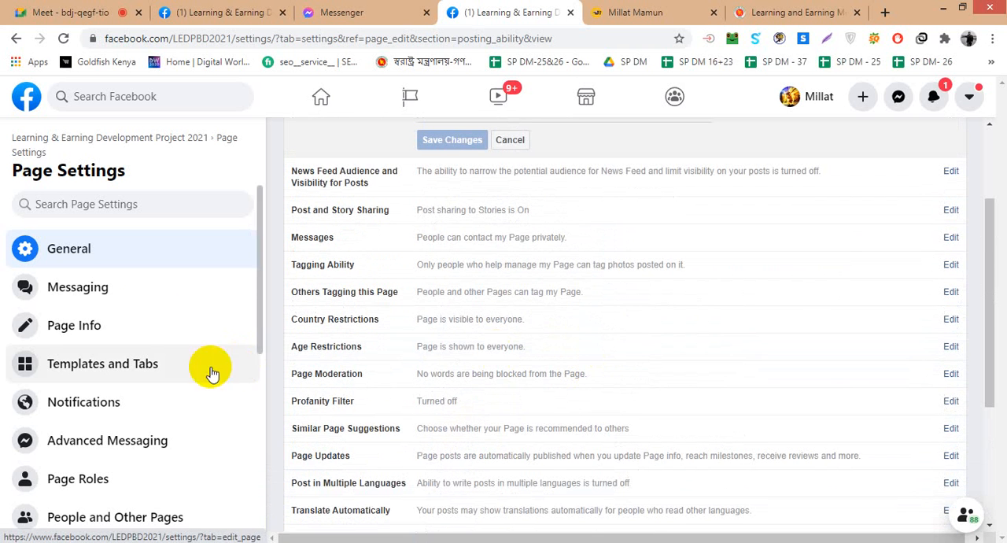
# - Open the Page's Messaging settings and copy the Messenger link
pyautogui.click(117, 289)
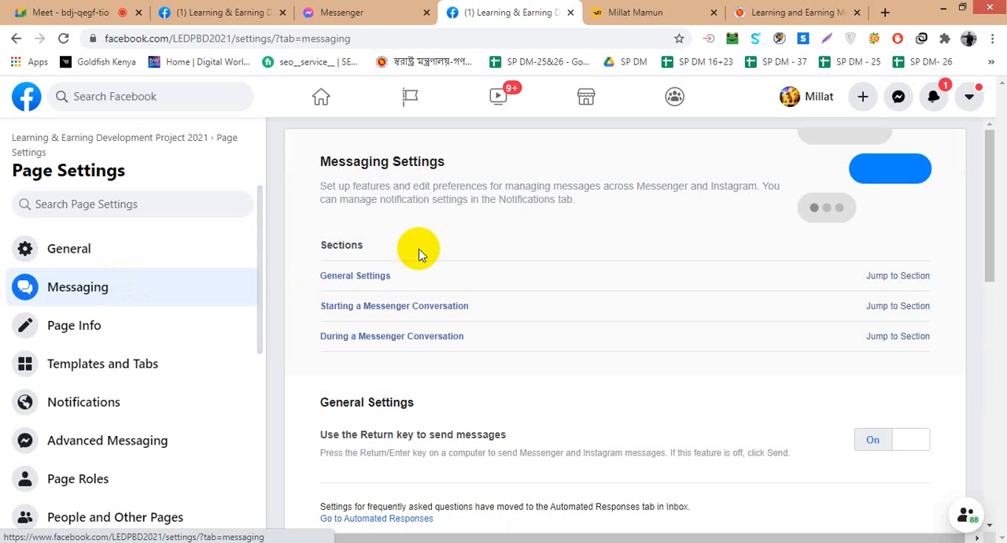
pyautogui.scroll(-3, 472, 283)
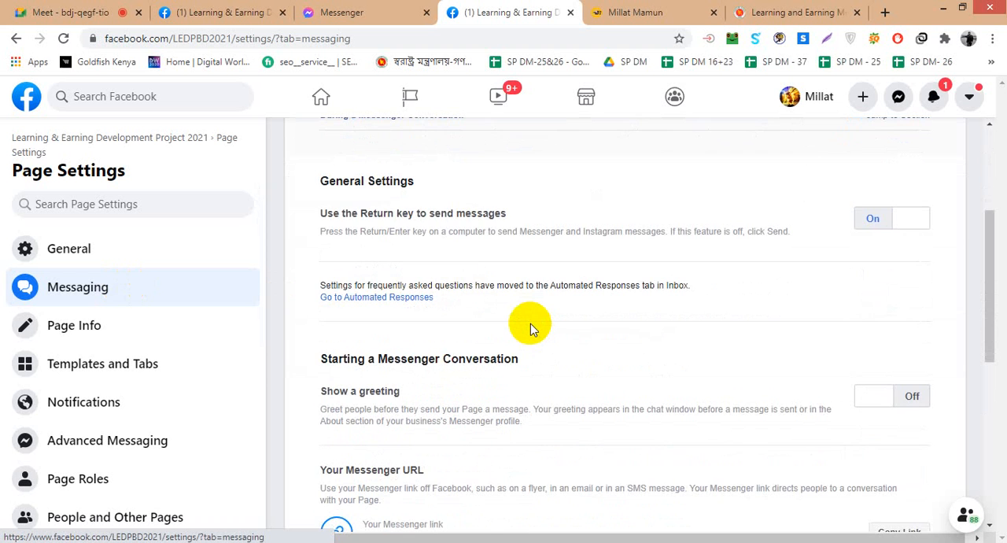
pyautogui.scroll(-2, 530, 329)
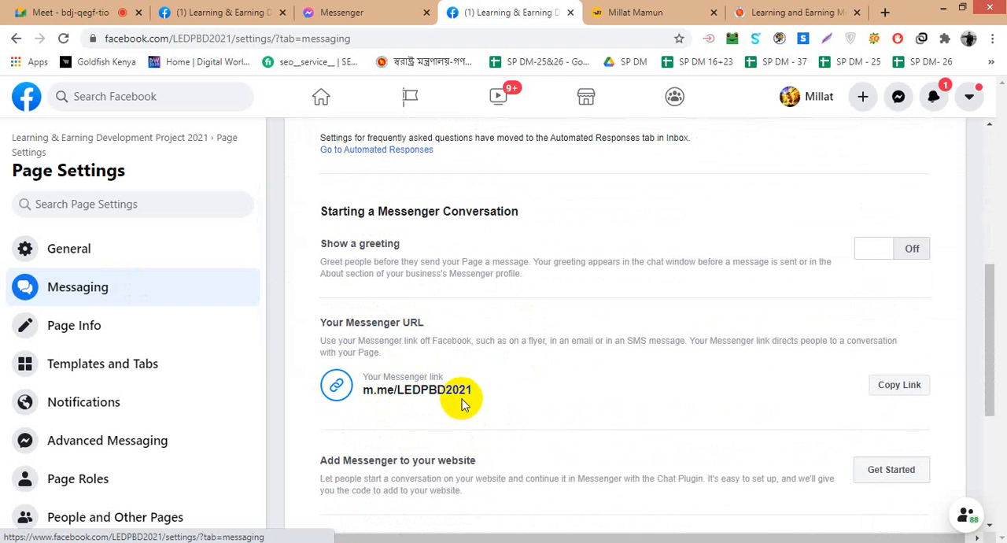
pyautogui.click(885, 389)
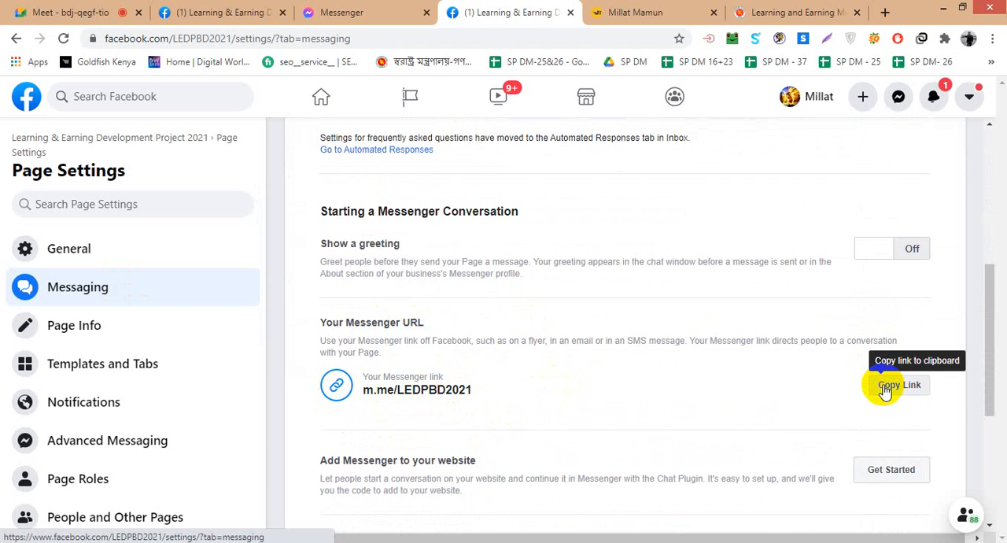
# - Examine the Messaging settings, from the Return key option and greeting through the website plugin and automated responses
pyautogui.scroll(-3, 753, 400)
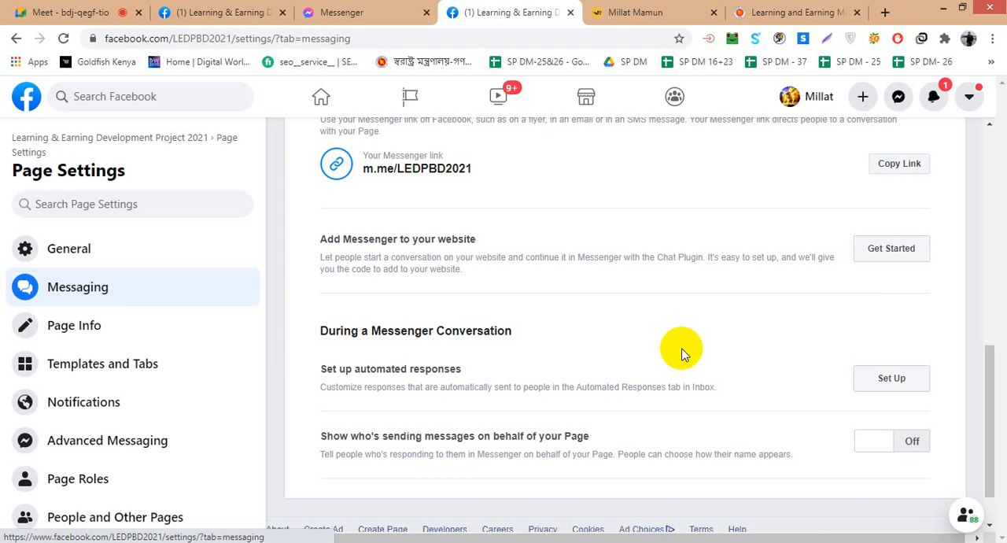
pyautogui.scroll(8, 682, 355)
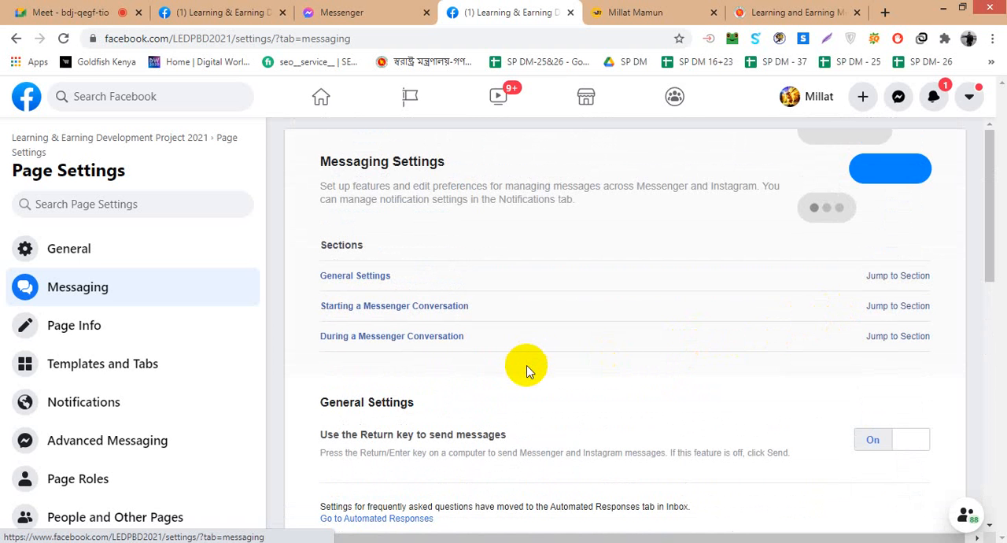
pyautogui.scroll(-2, 528, 370)
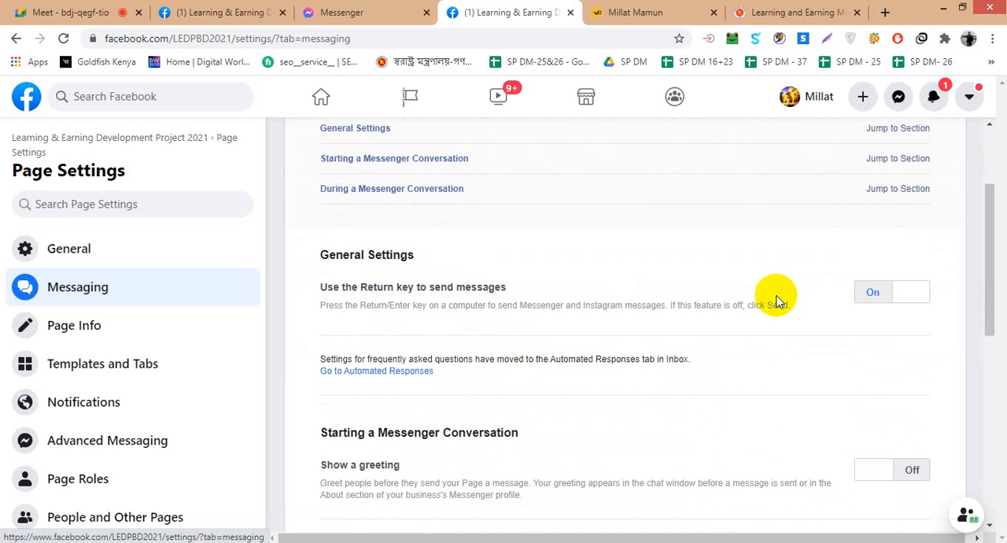
pyautogui.scroll(-2, 708, 324)
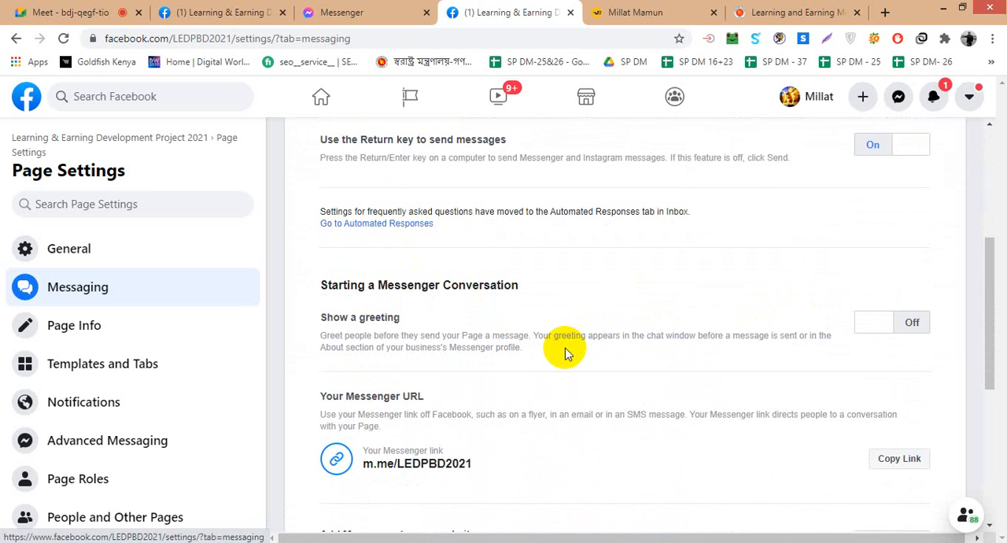
pyautogui.scroll(-2, 565, 354)
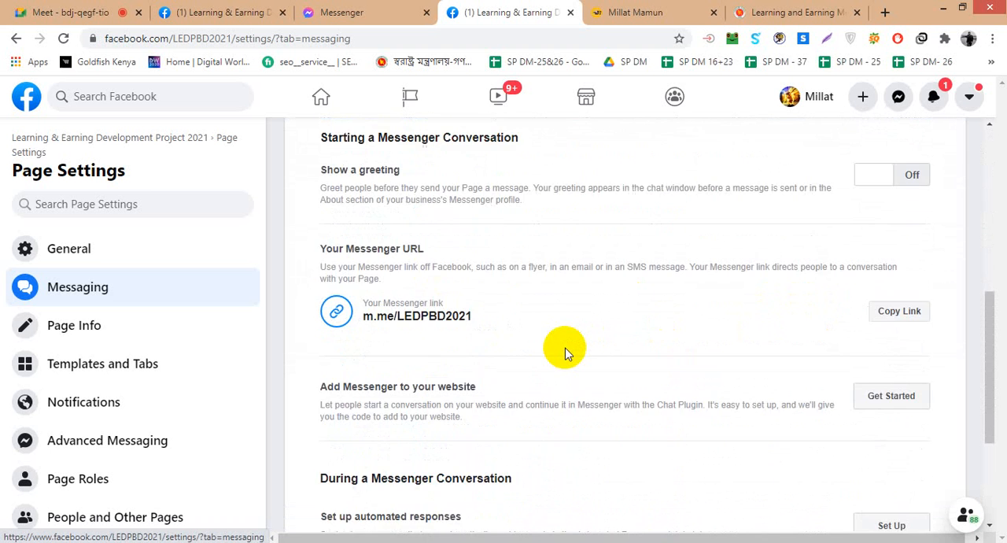
pyautogui.scroll(-1, 565, 354)
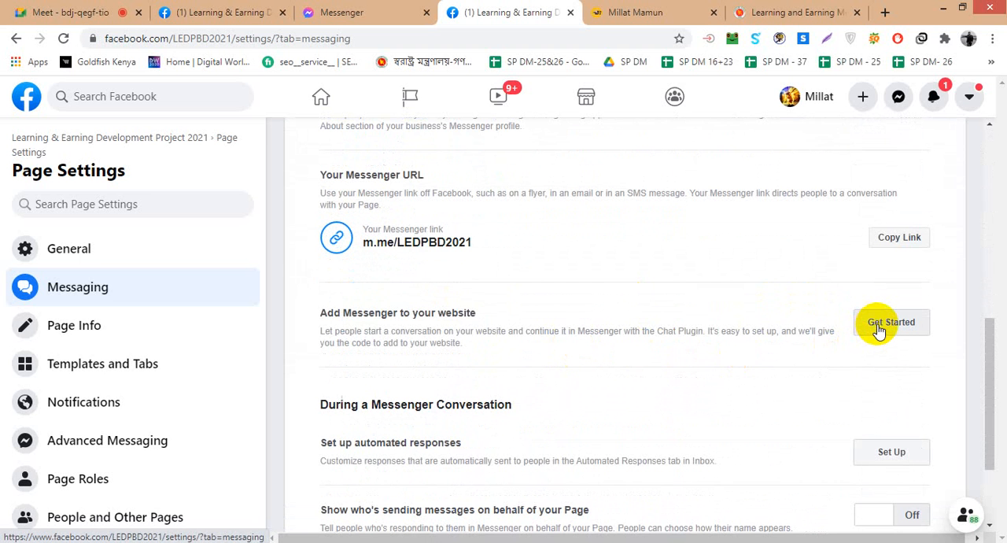
pyautogui.scroll(-2, 880, 329)
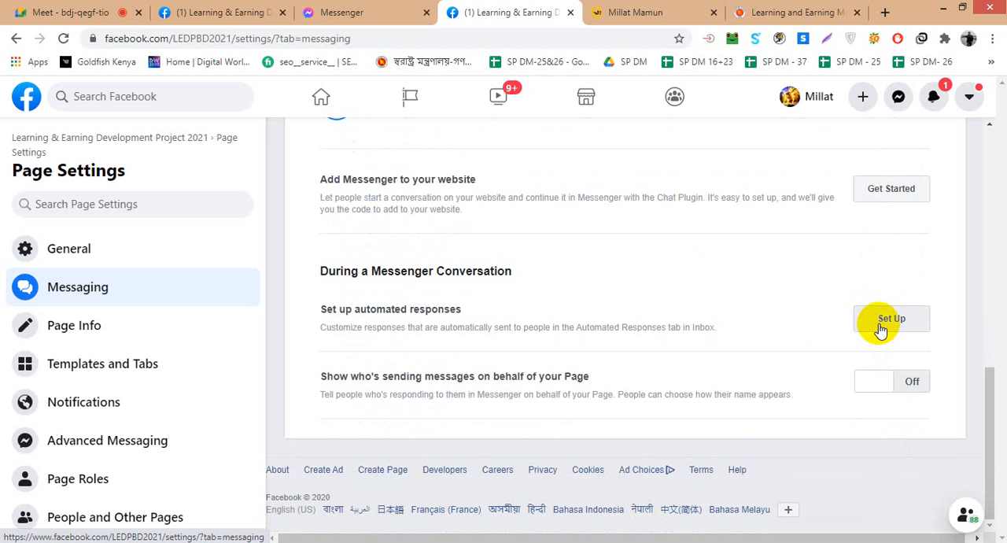
# - Open the automated responses setup, switch Instant Reply on and back off, and look over the response list
pyautogui.click(880, 323)
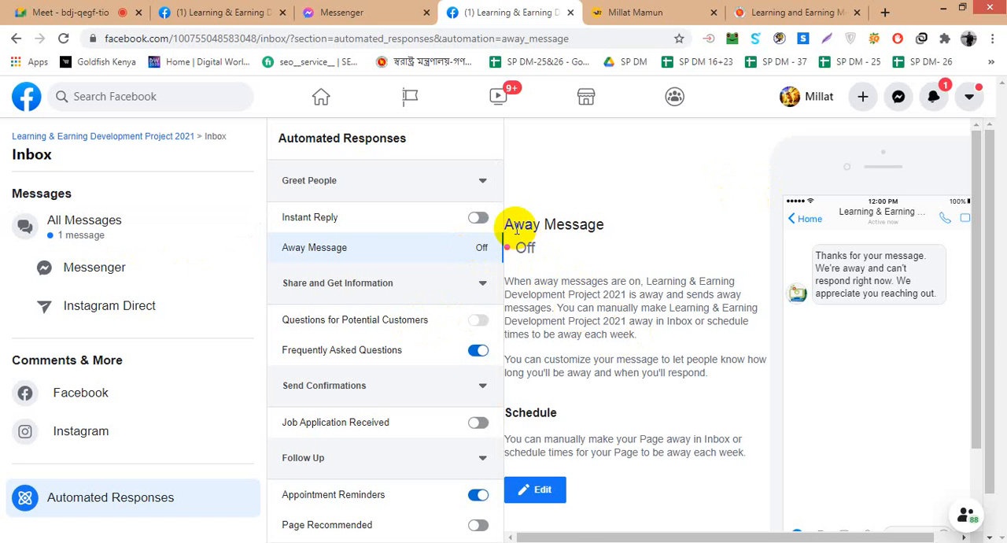
pyautogui.click(479, 218)
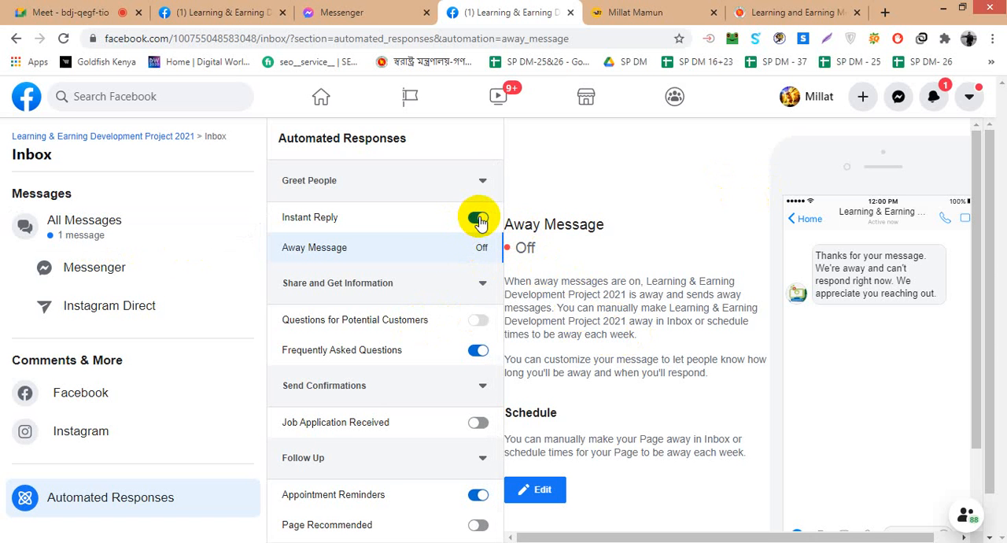
pyautogui.click(478, 217)
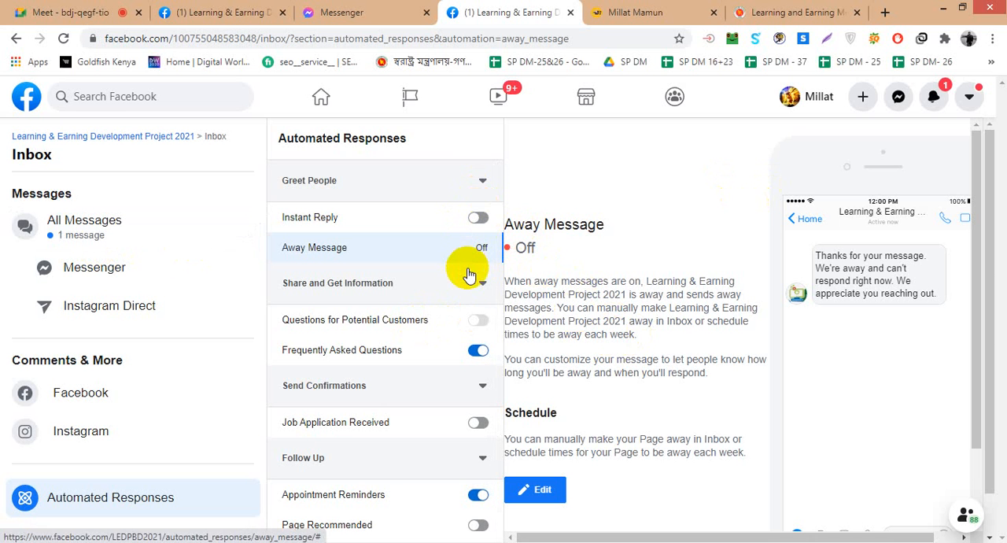
pyautogui.scroll(-1, 475, 330)
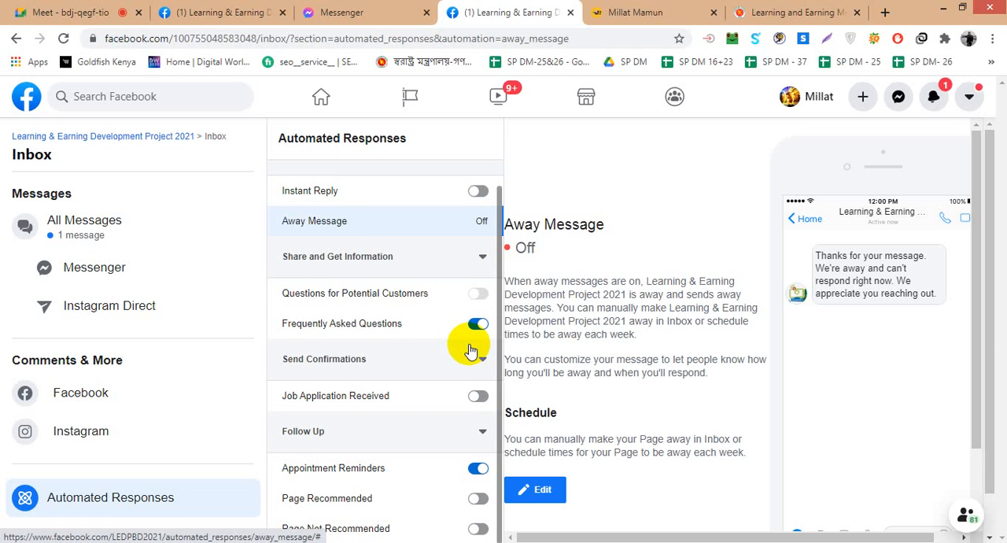
pyautogui.scroll(1, 358, 303)
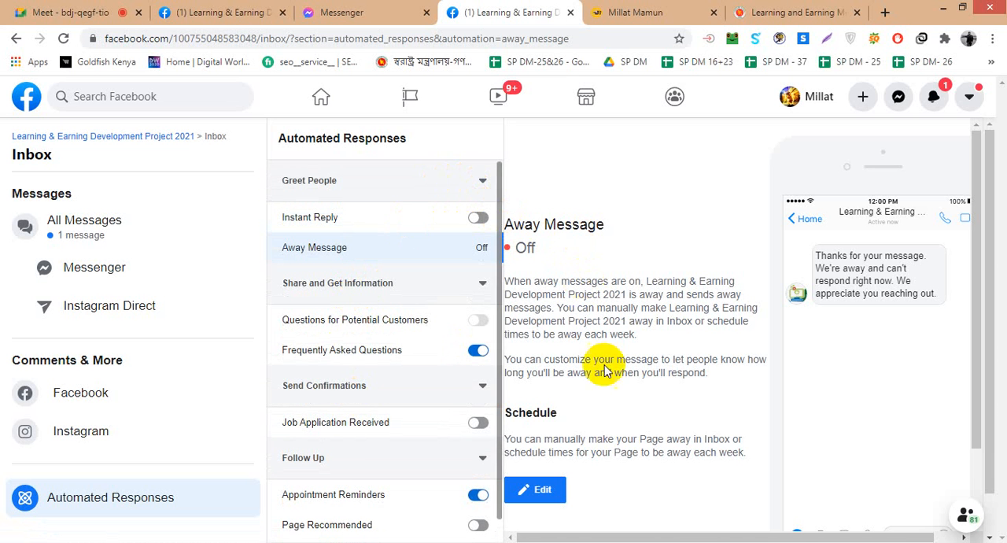
# - Open the Away Message for editing and look over its timing, time zone choices and message text
pyautogui.click(543, 488)
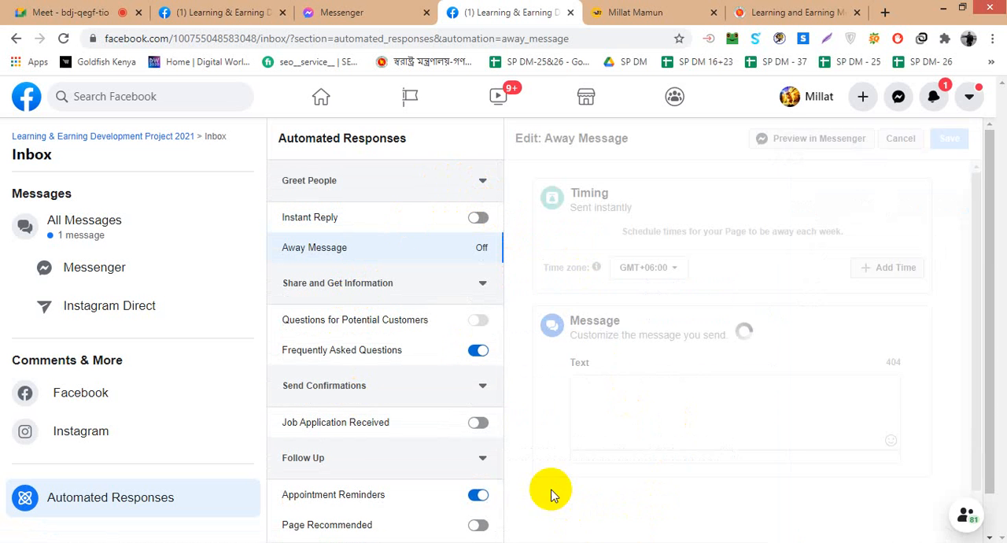
pyautogui.scroll(-2, 693, 346)
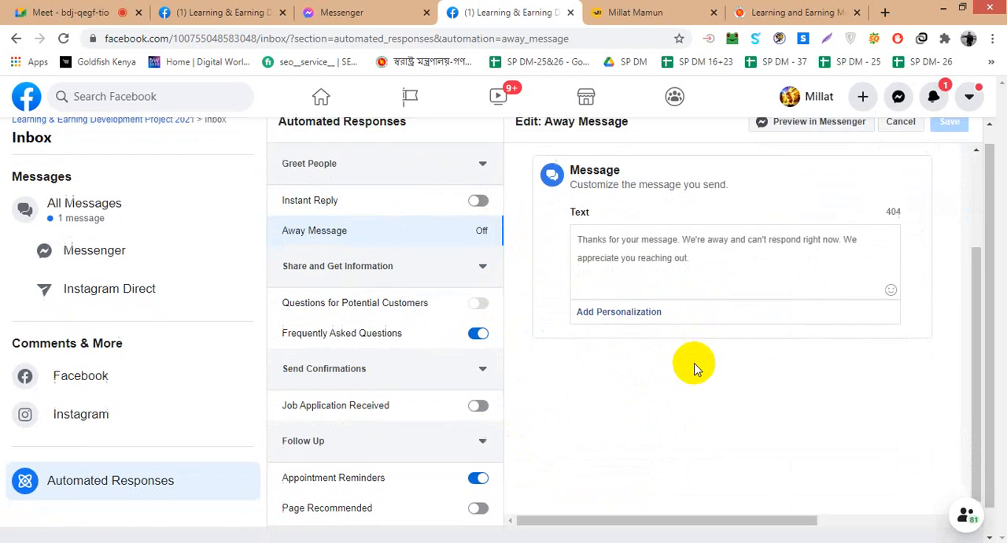
pyautogui.scroll(2, 695, 363)
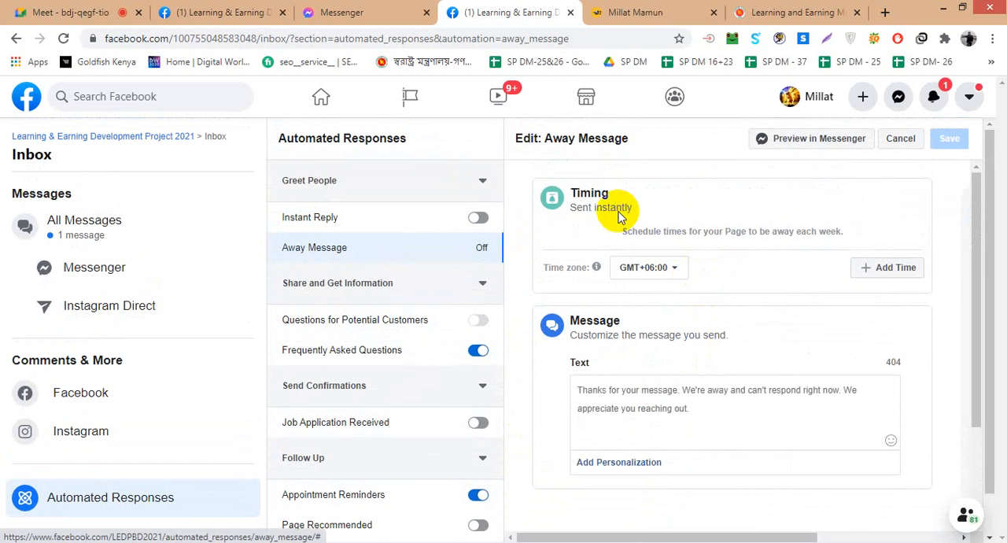
pyautogui.click(678, 277)
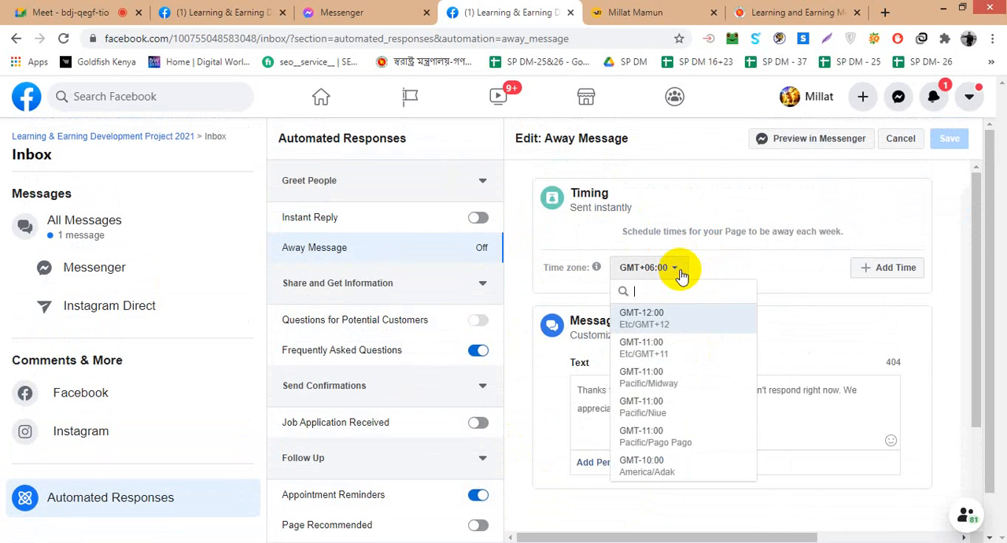
pyautogui.click(776, 266)
pyautogui.scroll(-1, 708, 334)
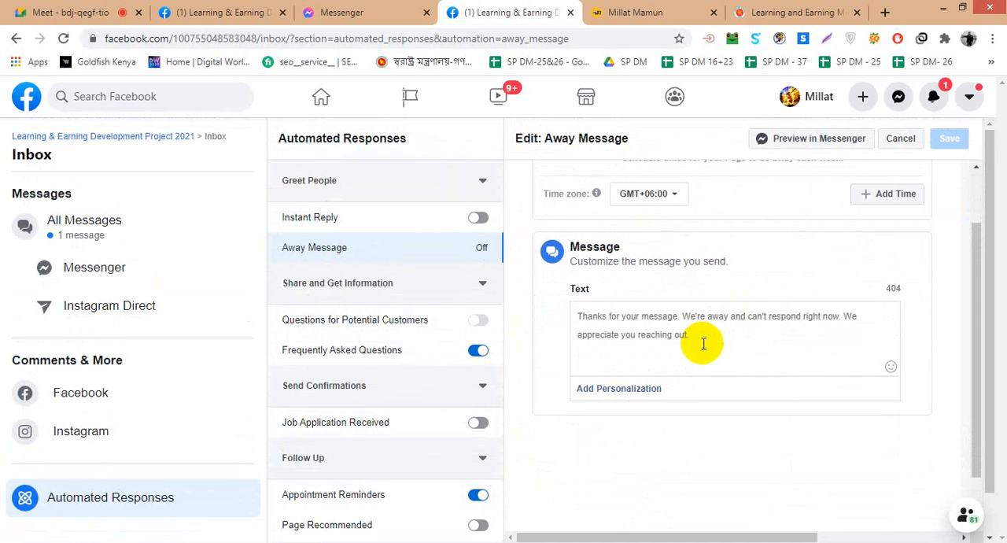
# - Turn on the Instant Reply automated response and look over the away message options
pyautogui.click(702, 344)
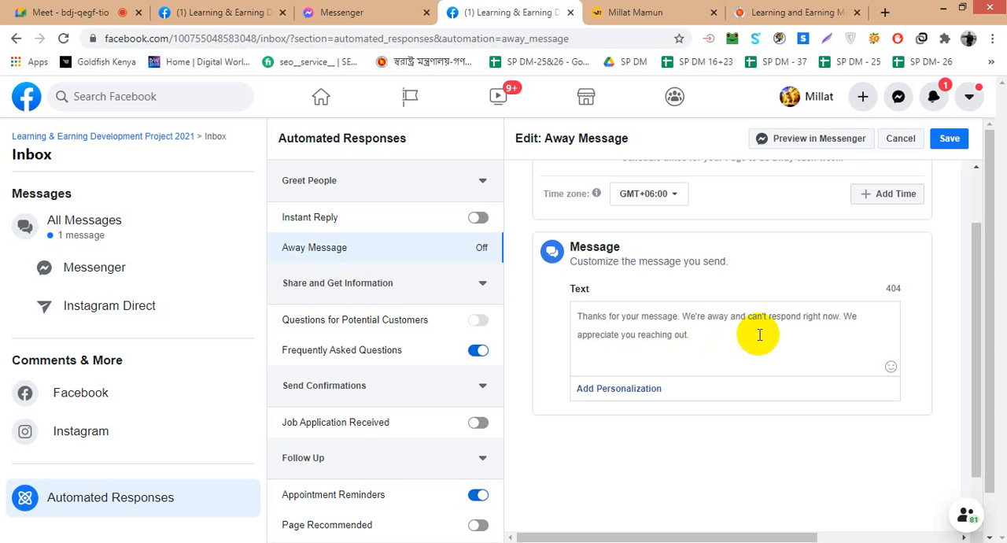
pyautogui.click(475, 218)
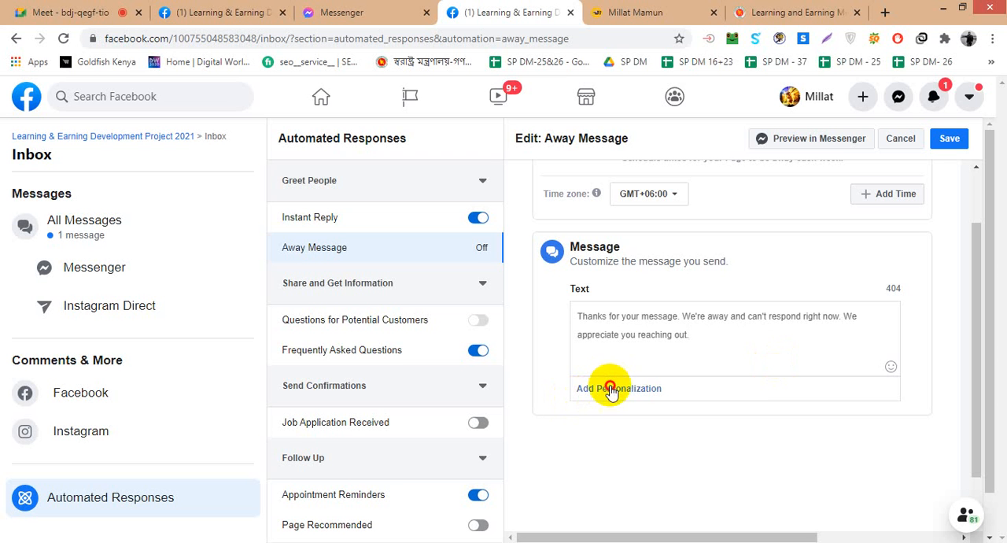
pyautogui.scroll(-1, 756, 354)
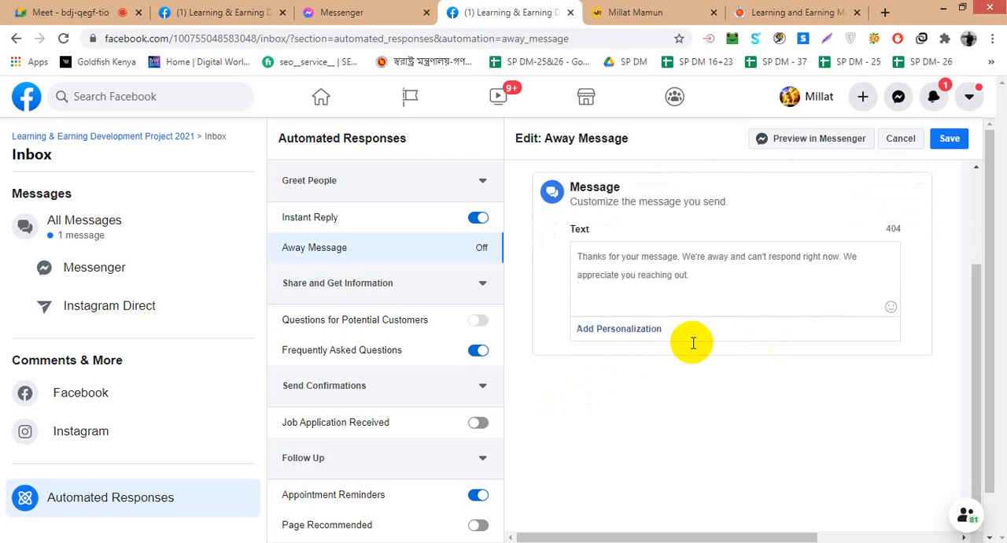
pyautogui.scroll(2, 692, 341)
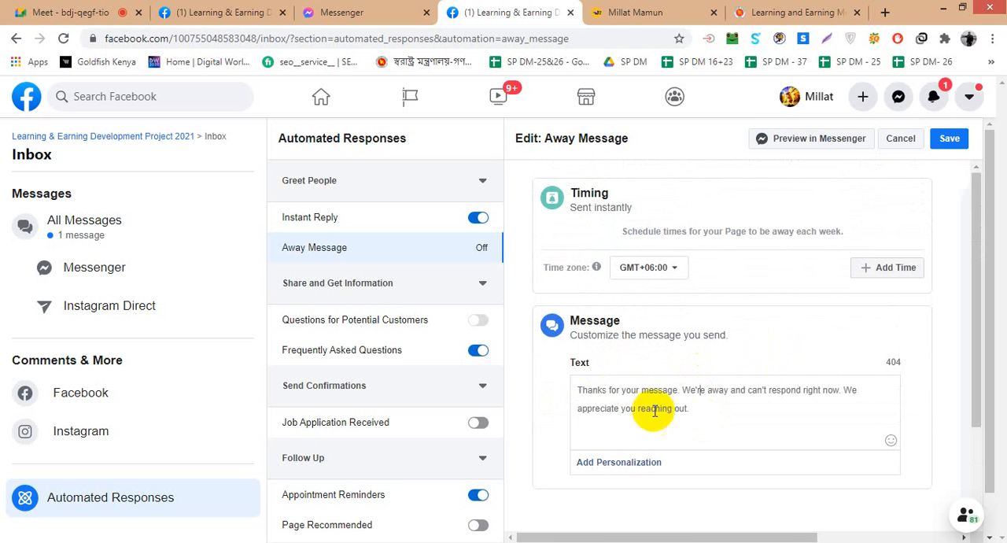
# - Shorten the away message text to "Thanks for your message."
pyautogui.moveTo(681, 389); pyautogui.dragTo(691, 399)
pyautogui.click(690, 400)
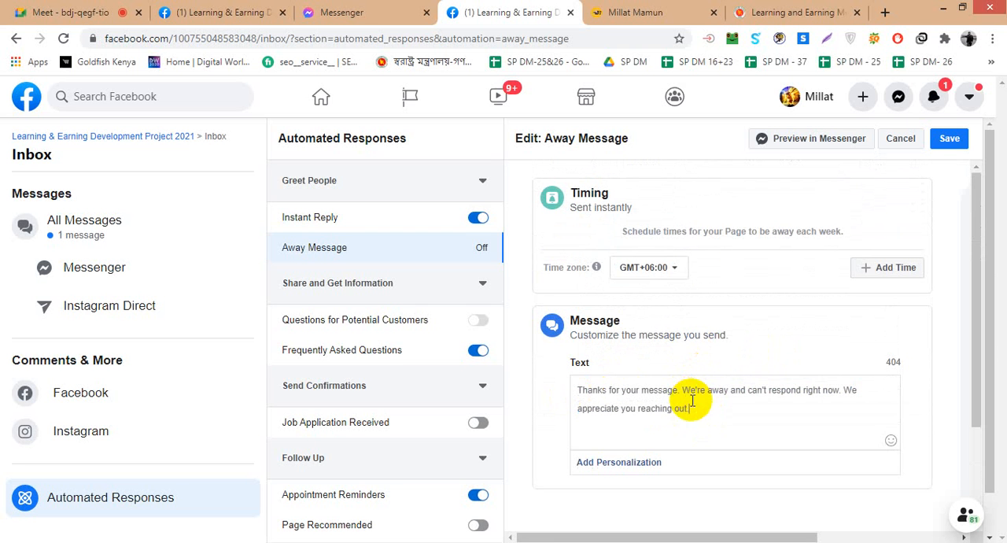
pyautogui.write('dd')
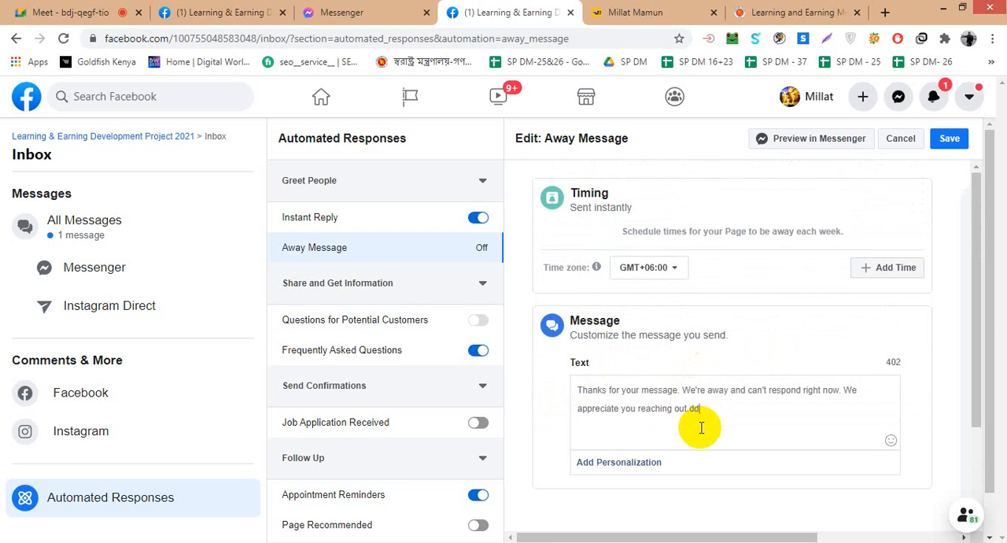
pyautogui.press('BackSpace')
pyautogui.press('BackSpace')
pyautogui.press('BackSpace')
pyautogui.press('BackSpace')
pyautogui.press('BackSpace')
pyautogui.press('BackSpace')
pyautogui.press('BackSpace')
pyautogui.press('BackSpace')
pyautogui.press('BackSpace')
pyautogui.press('BackSpace')
pyautogui.press('BackSpace')
pyautogui.press('BackSpace')
pyautogui.press('BackSpace')
pyautogui.press('BackSpace')
pyautogui.press('BackSpace')
pyautogui.press('BackSpace')
pyautogui.press('BackSpace')
pyautogui.press('BackSpace')
pyautogui.press('BackSpace')
pyautogui.press('BackSpace')
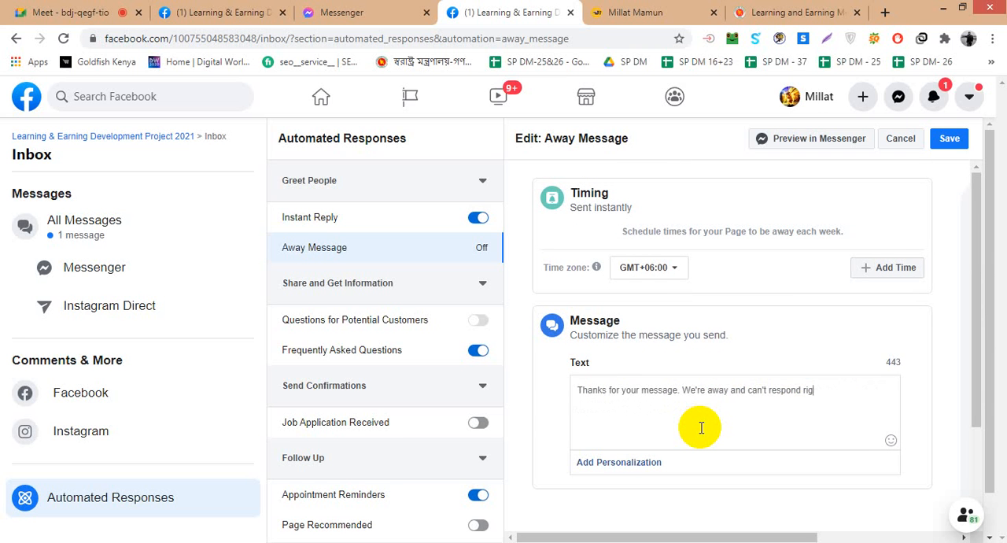
pyautogui.press('BackSpace')
pyautogui.press('BackSpace')
pyautogui.press('BackSpace')
pyautogui.press('BackSpace')
pyautogui.press('BackSpace')
pyautogui.press('BackSpace')
pyautogui.press('BackSpace')
pyautogui.press('BackSpace')
pyautogui.press('BackSpace')
pyautogui.press('BackSpace')
pyautogui.press('BackSpace')
pyautogui.press('BackSpace')
pyautogui.press('BackSpace')
pyautogui.press('BackSpace')
pyautogui.press('BackSpace')
pyautogui.press('BackSpace')
pyautogui.press('BackSpace')
pyautogui.press('BackSpace')
pyautogui.press('BackSpace')
pyautogui.press('BackSpace')
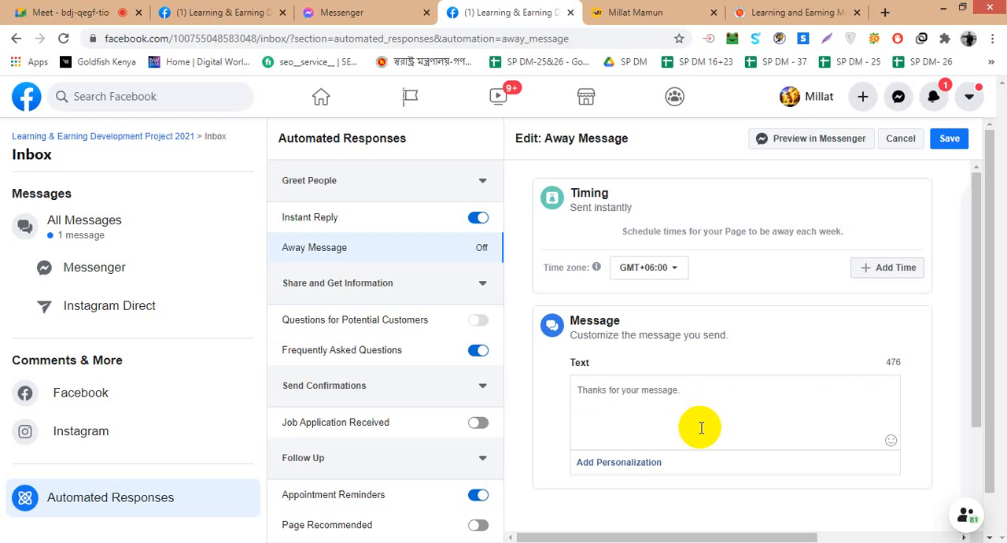
# - Check the Google Meet call twice, each time returning to the Away Message editor and dismissing the presenting notification
pyautogui.click(75, 11)
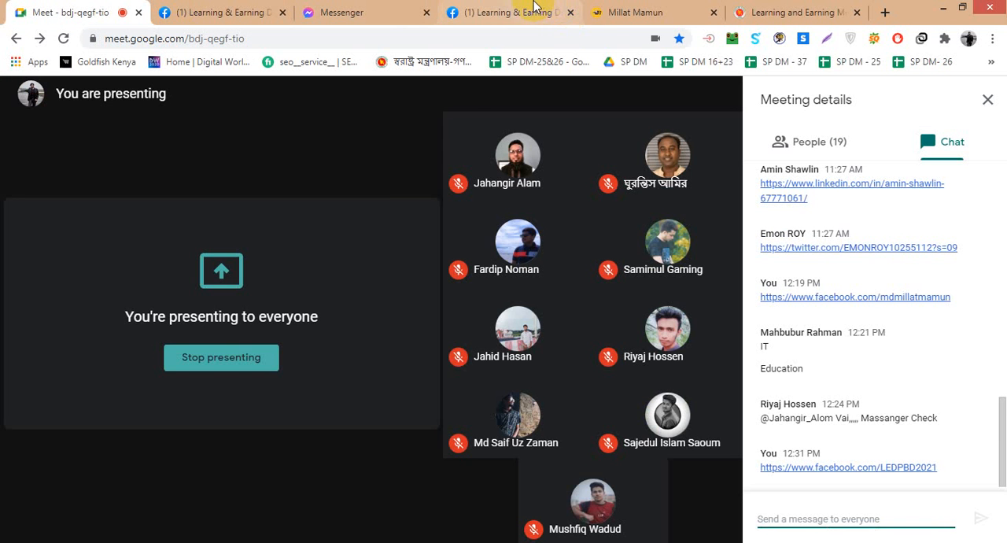
pyautogui.click(510, 12)
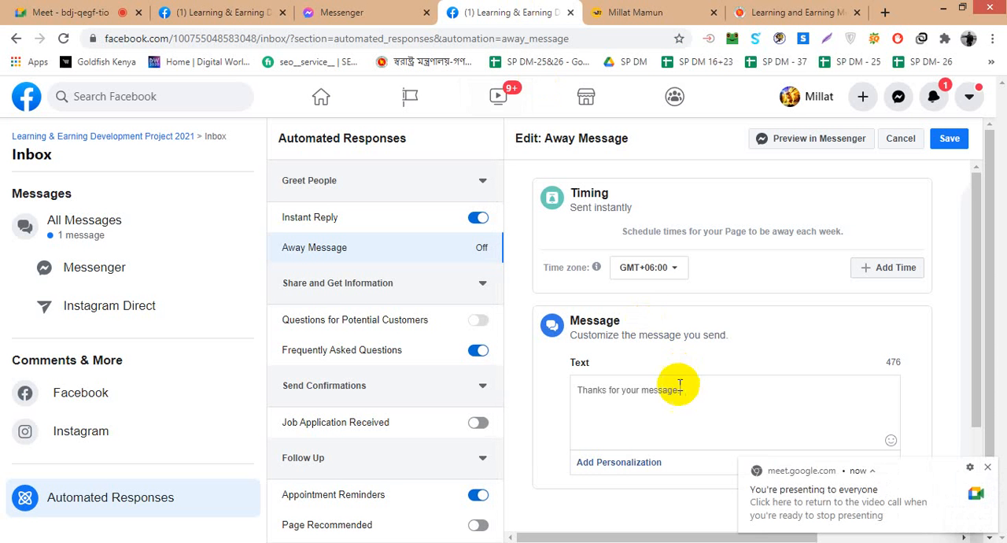
pyautogui.click(985, 466)
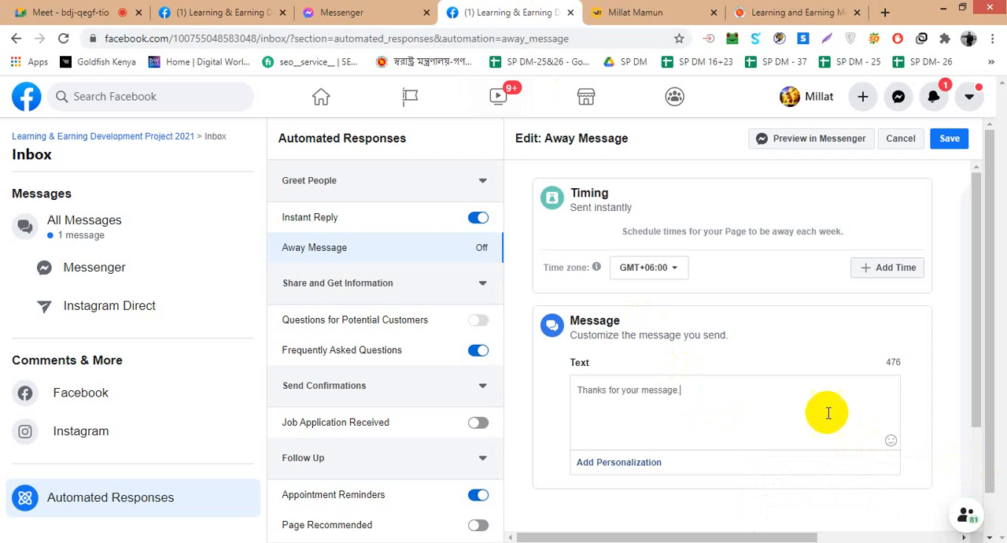
pyautogui.click(75, 11)
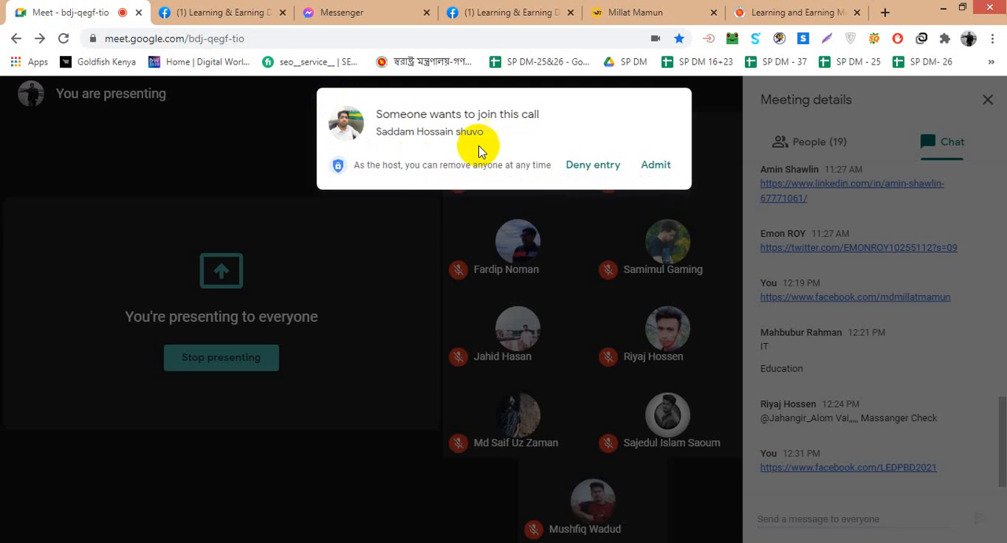
pyautogui.click(482, 9)
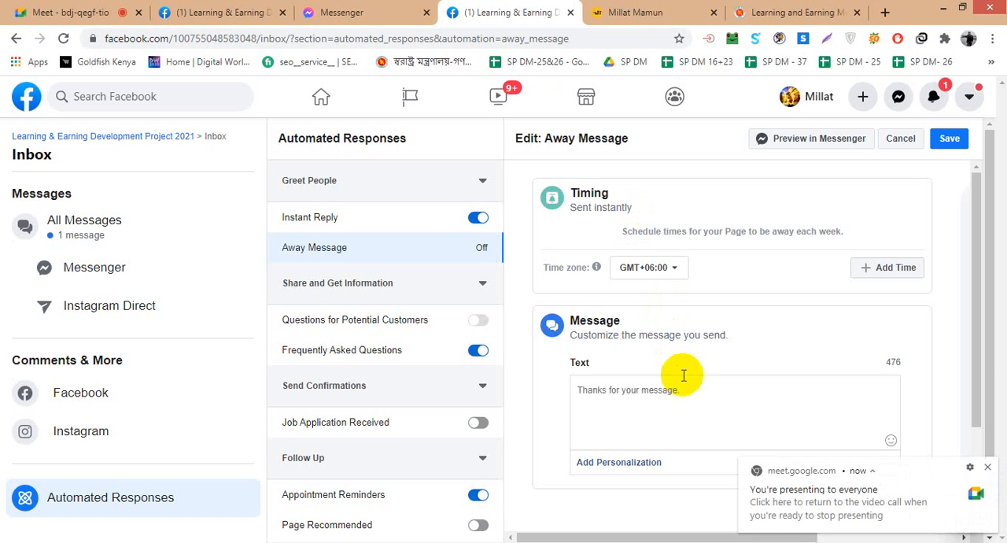
pyautogui.click(986, 465)
pyautogui.click(783, 415)
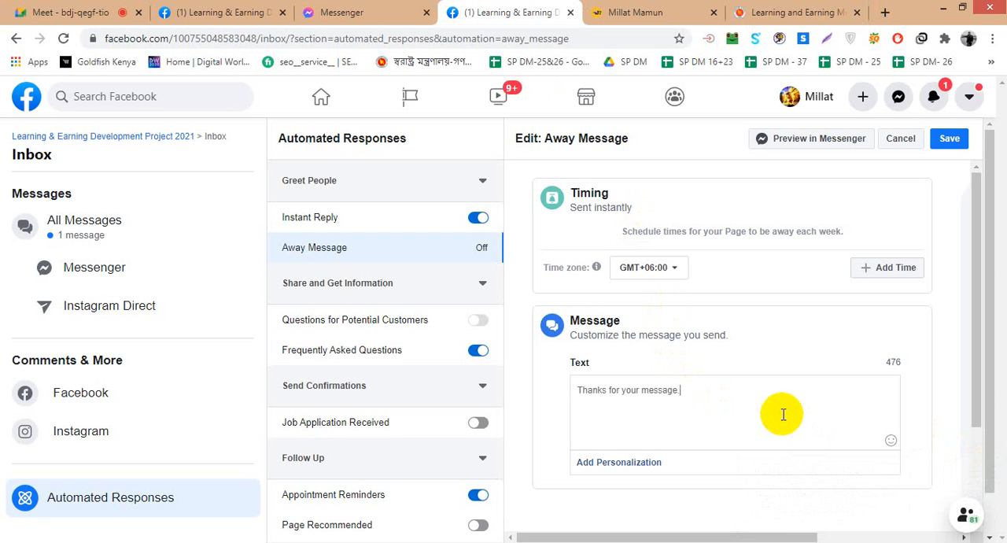
# - Add the wording "If you need this product" after the first sentence of the away message
pyautogui.write('If you need this')
pyautogui.write('product')
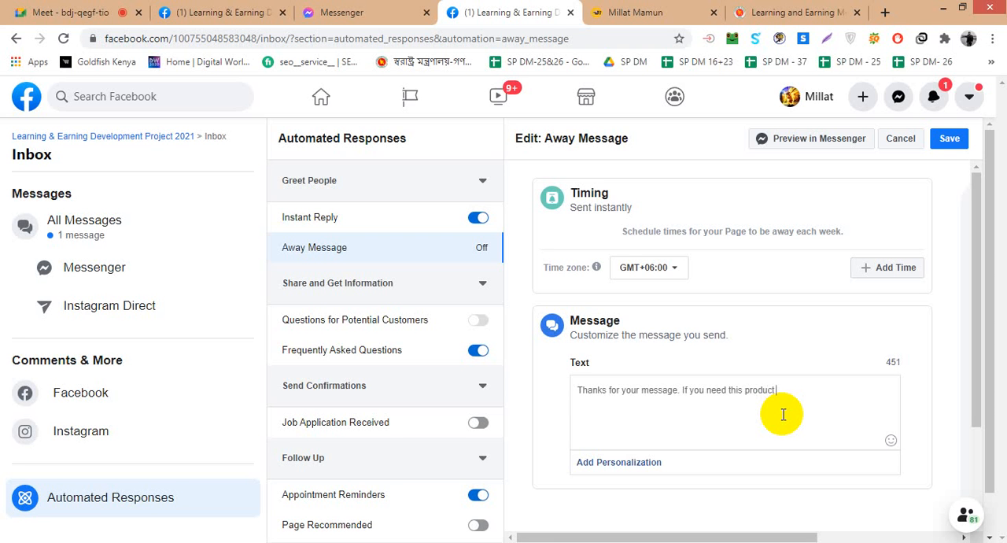
# - Continue the away message sentence with "so plz give me your address"
pyautogui.write('yo')
pyautogui.press('BackSpace')
pyautogui.press('BackSpace')
pyautogui.press('BackSpace')
pyautogui.write('so plz give me your addr')
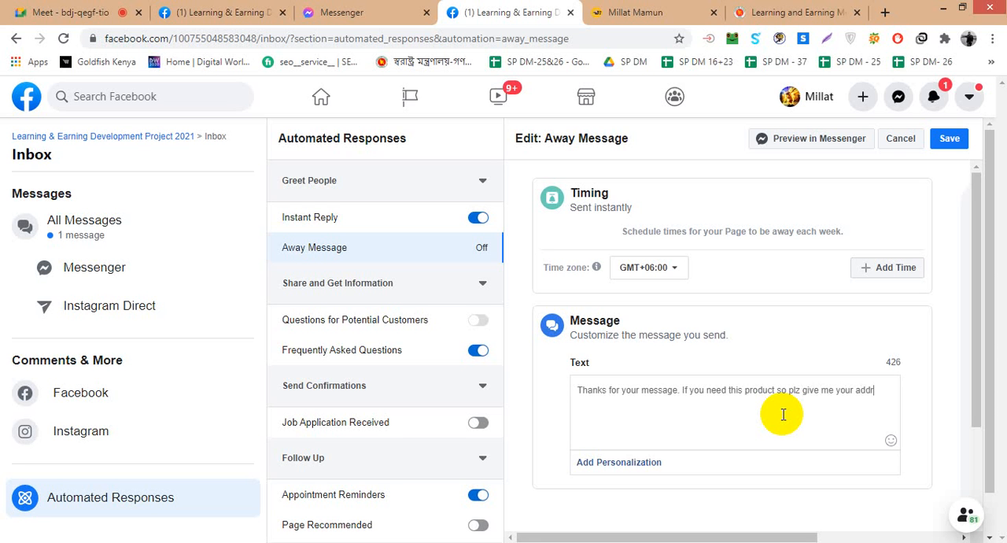
pyautogui.write('ess')
# - Finish the address request in the away message with "with phone number."
pyautogui.press('Return')
pyautogui.write('waitt')
pyautogui.press('BackSpace')
pyautogui.press('BackSpace')
pyautogui.press('BackSpace')
pyautogui.press('BackSpace')
pyautogui.write('ith phone number.')
# - Add the sentence "I will contact with very soon." to the away message
pyautogui.write('I wi')
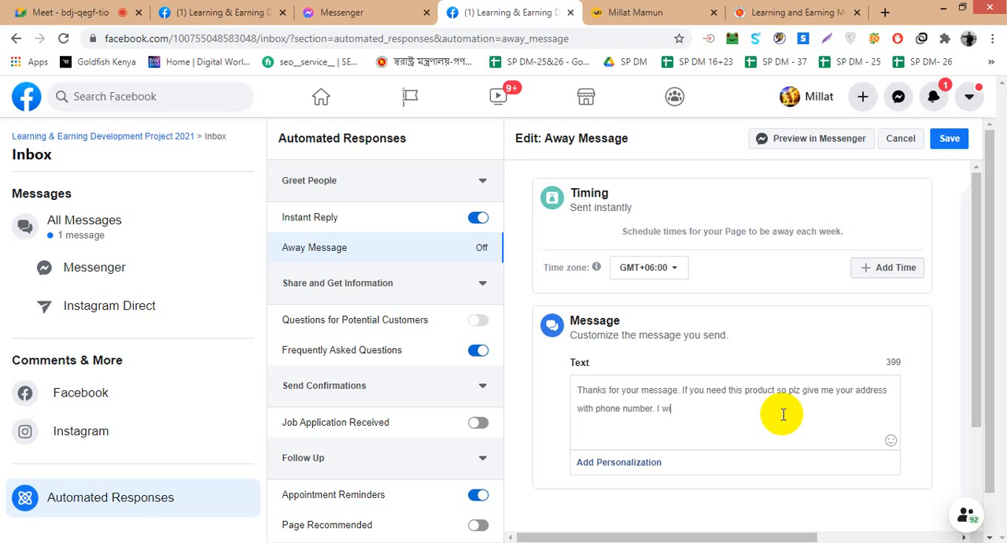
pyautogui.write('ll contact with very soon. ')
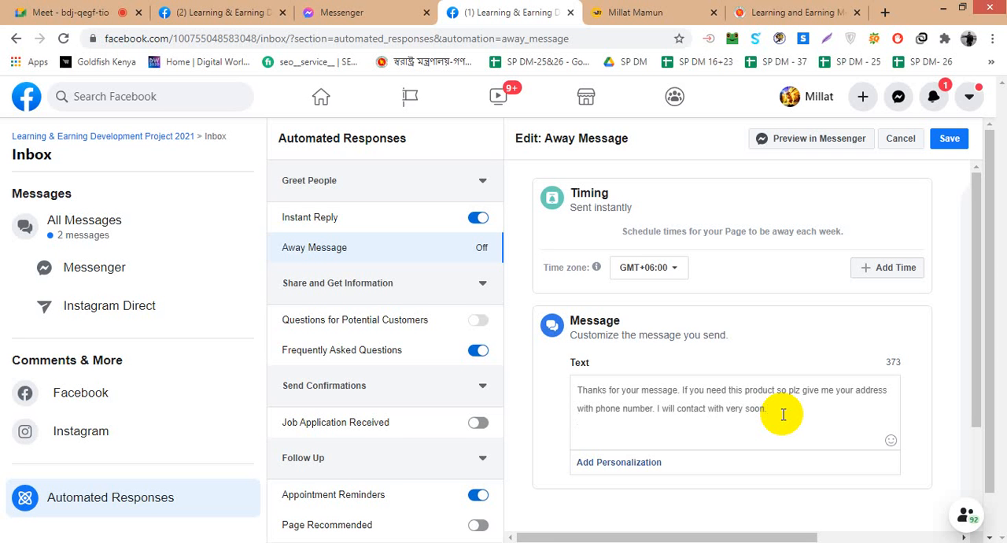
pyautogui.write('Thanks a lot')
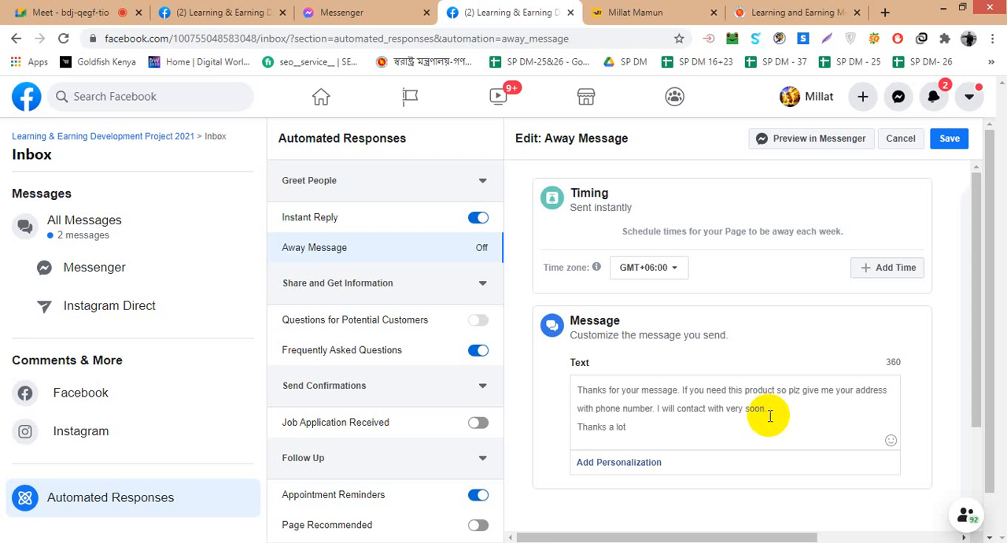
# - Add "Thanks a lot" as the away message's closing line and insert "you" before "very soon"
pyautogui.click(727, 421)
pyautogui.write('you')
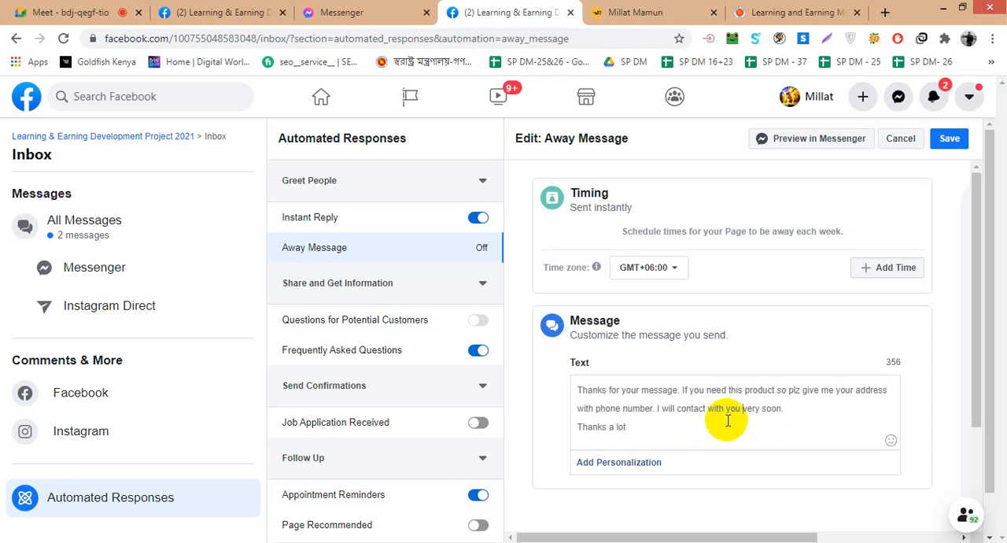
# - Save the away message and check its text in the phone preview
pyautogui.scroll(-1, 728, 421)
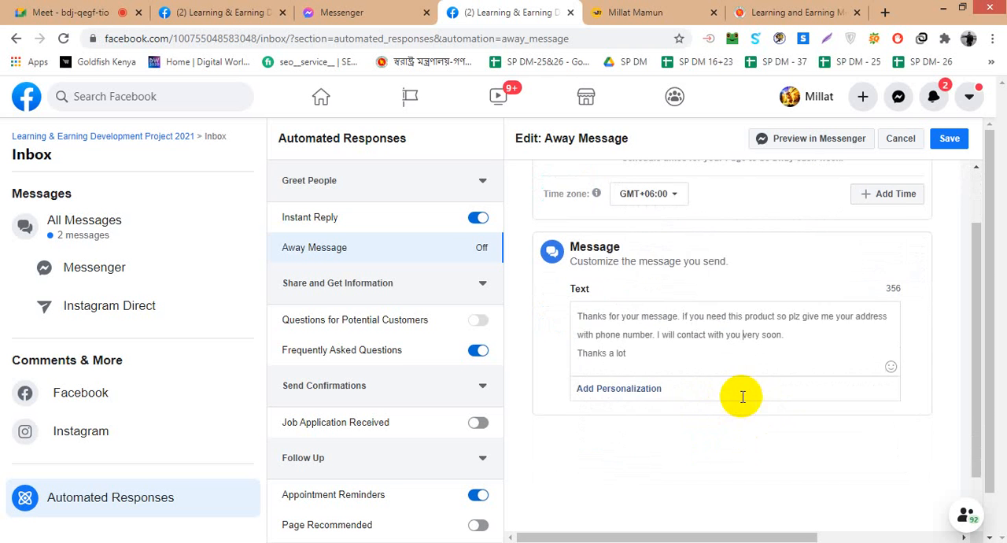
pyautogui.click(948, 142)
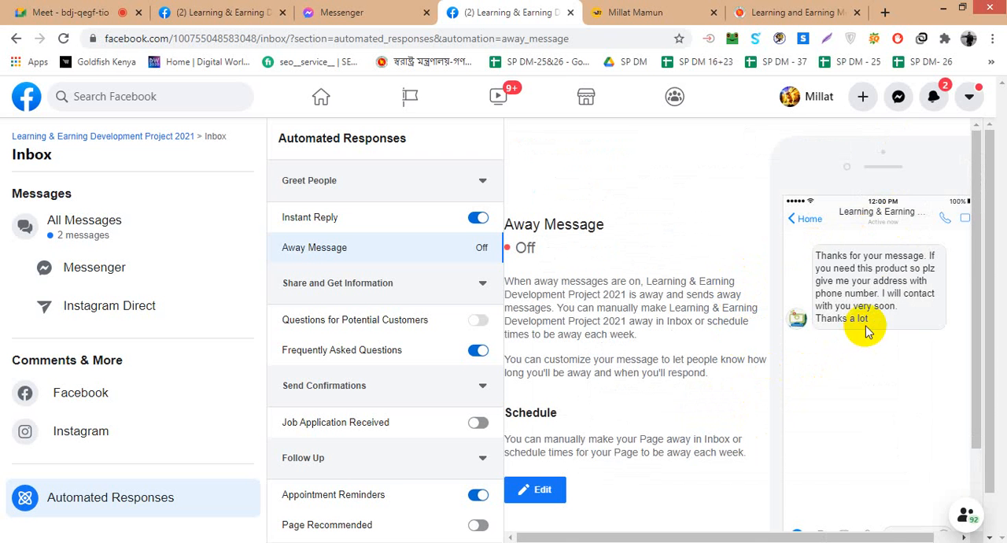
pyautogui.scroll(-1, 868, 372)
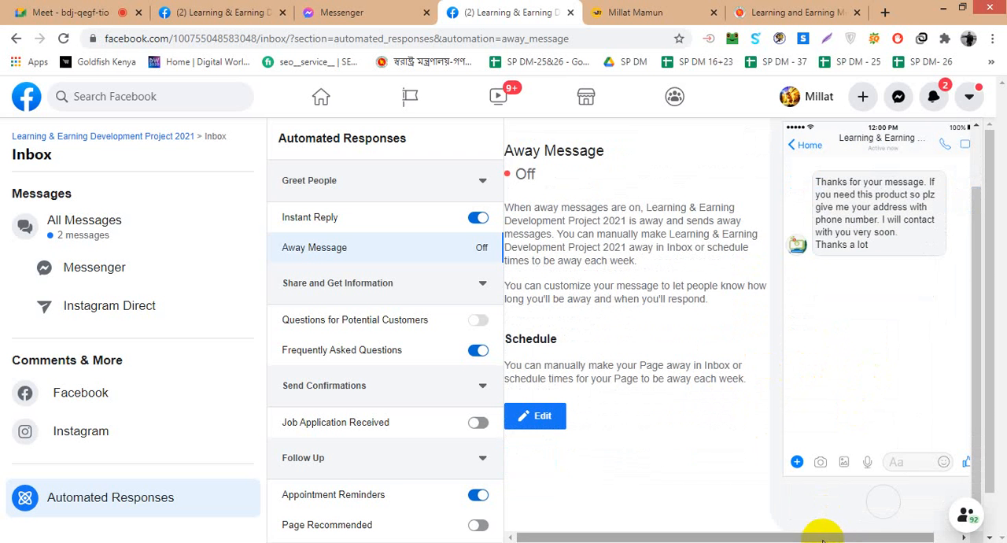
pyautogui.moveTo(825, 537); pyautogui.dragTo(850, 536)
pyautogui.scroll(1, 910, 441)
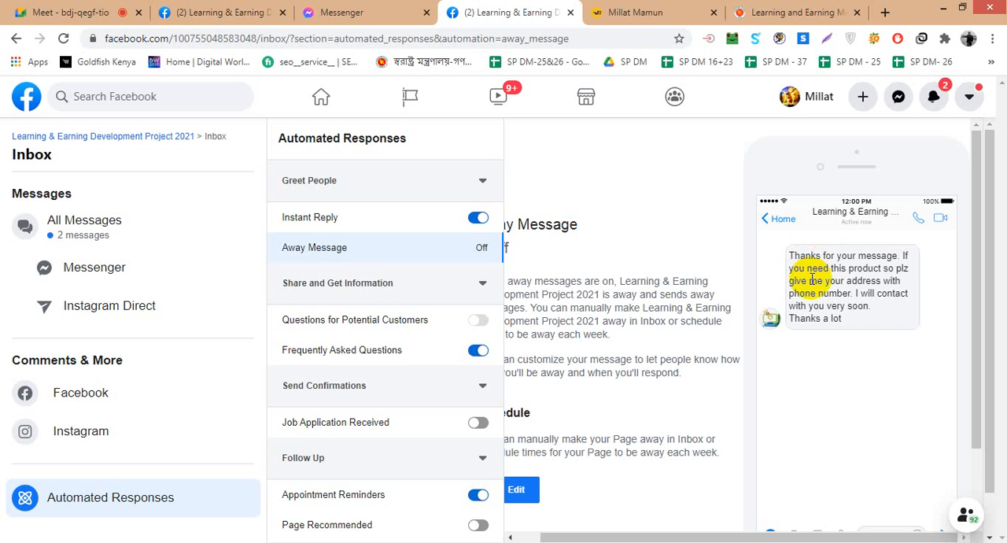
# - Open Questions for Potential Customers for editing and look over its intro, question, reminder and completion message sections
pyautogui.click(479, 323)
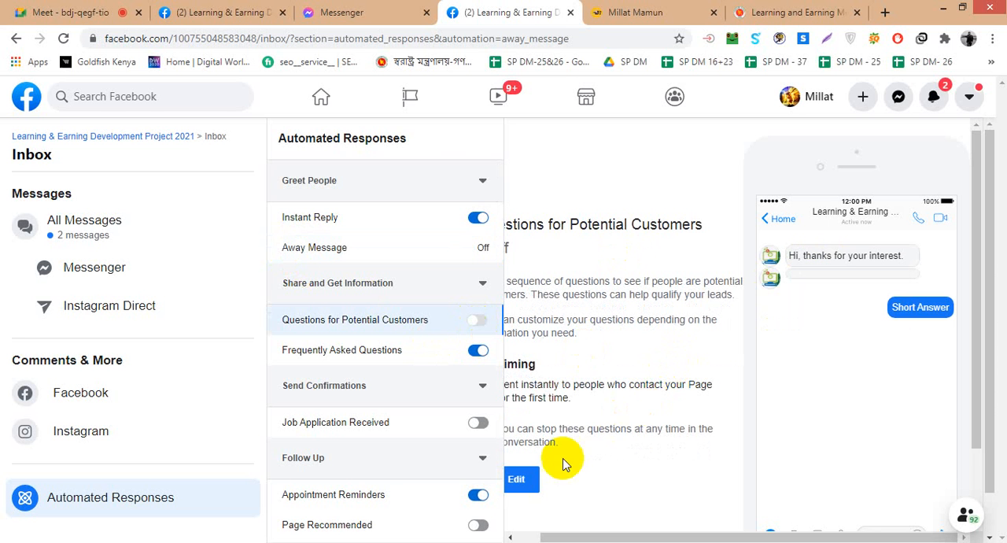
pyautogui.click(520, 479)
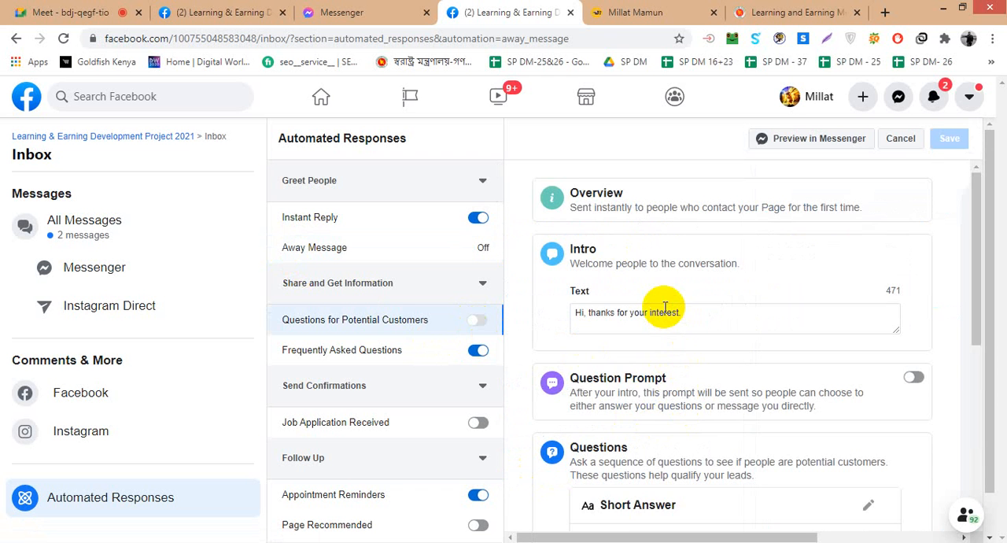
pyautogui.scroll(-2, 692, 327)
pyautogui.scroll(2, 694, 326)
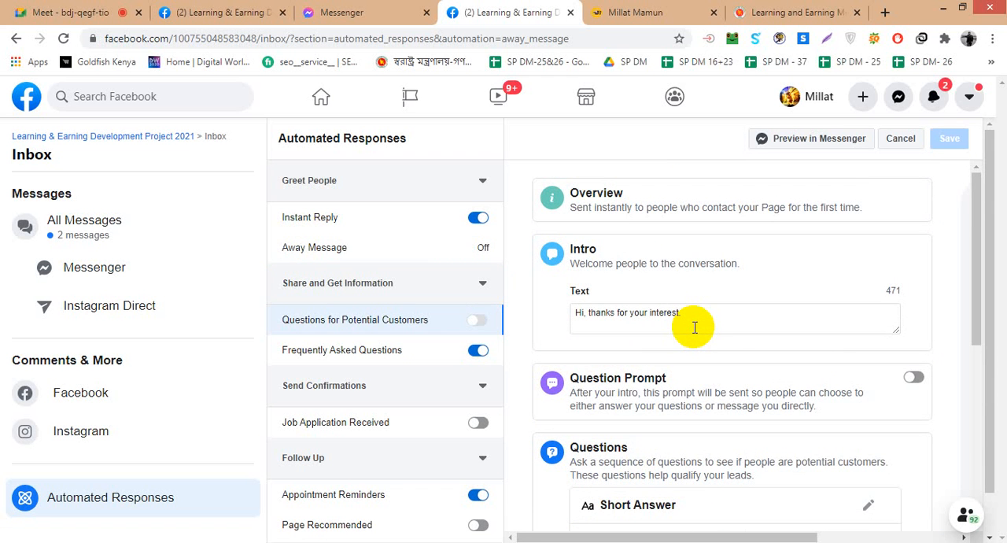
pyautogui.click(708, 321)
pyautogui.scroll(-3, 708, 321)
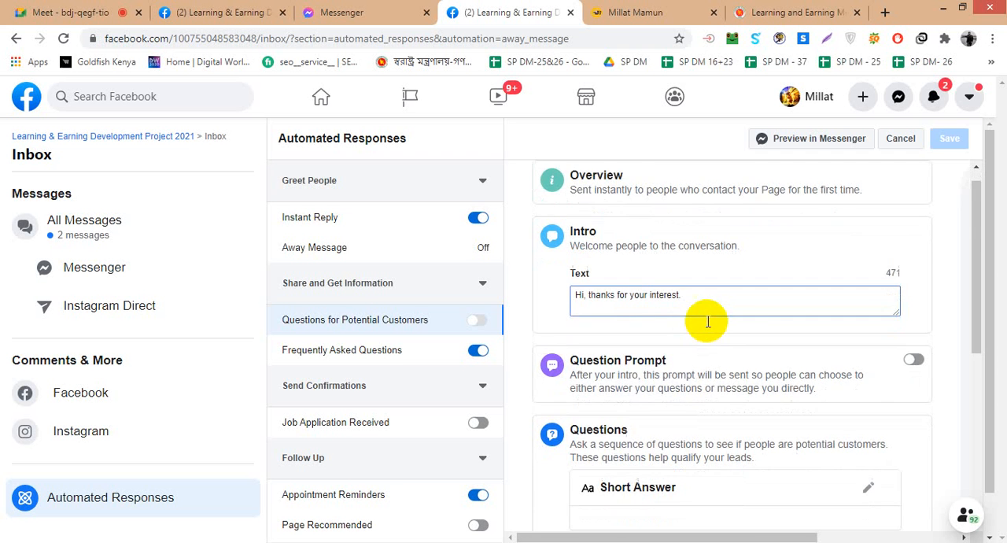
pyautogui.scroll(-1, 709, 335)
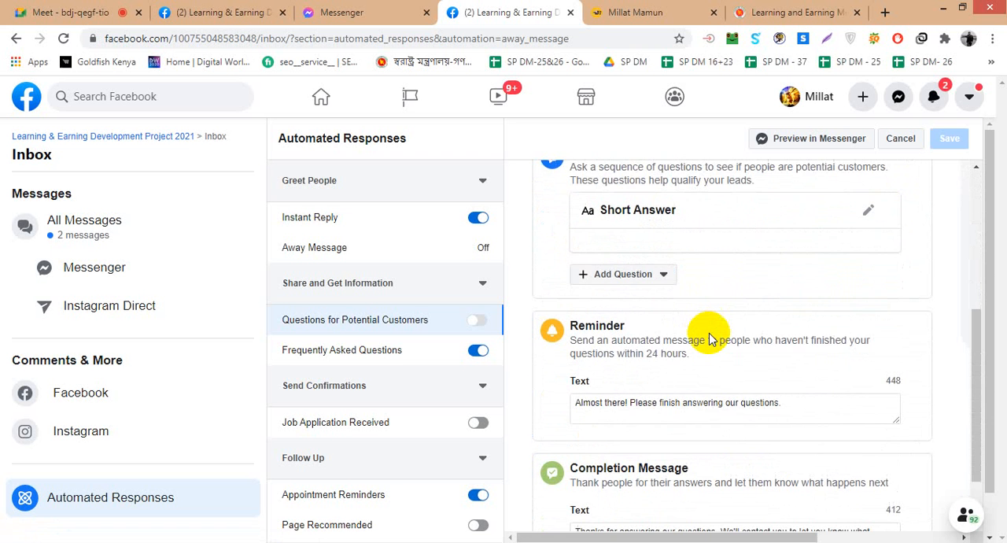
pyautogui.scroll(-1, 709, 338)
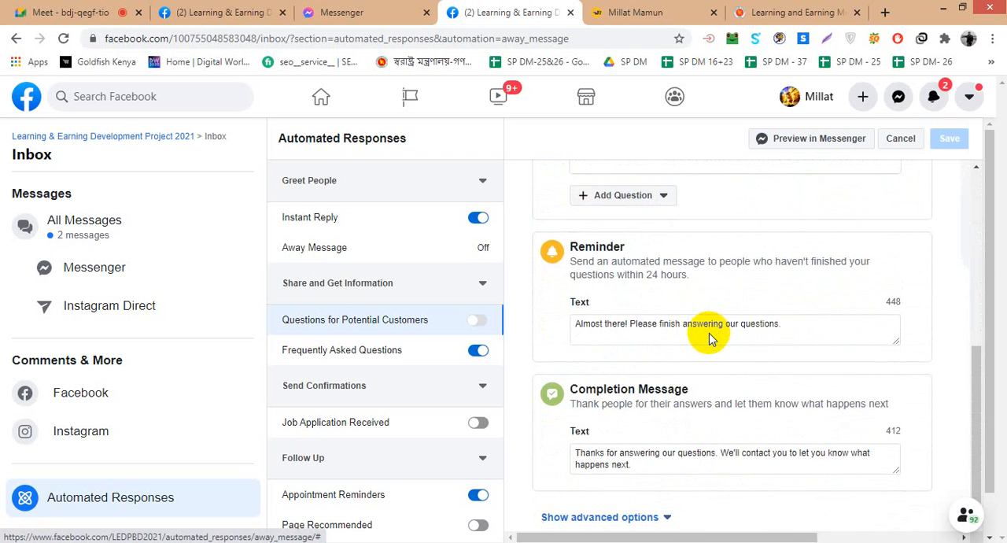
pyautogui.scroll(5, 709, 333)
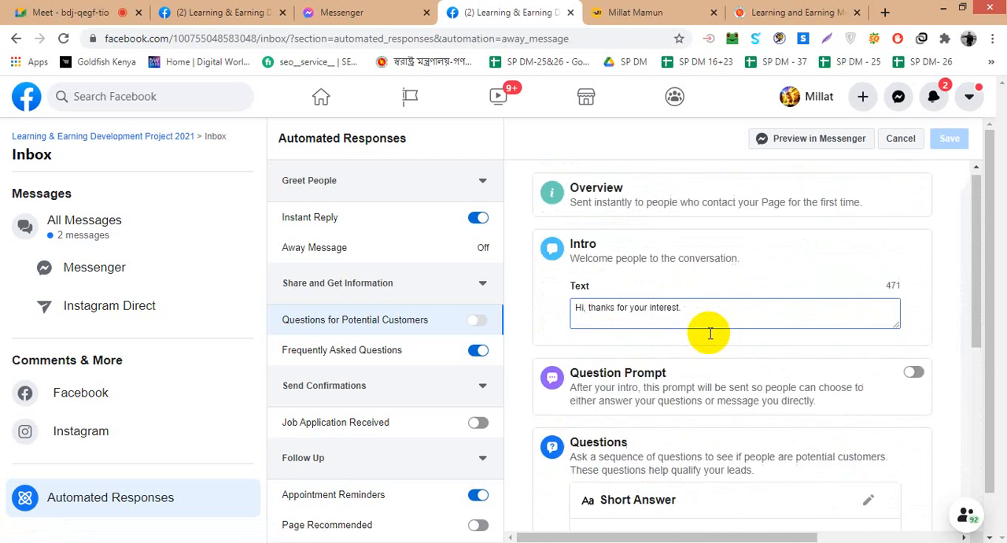
# - Turn on the Question Prompt and try to save the questions for potential customers, agreeing to turn off Frequently Asked Questions
pyautogui.click(911, 373)
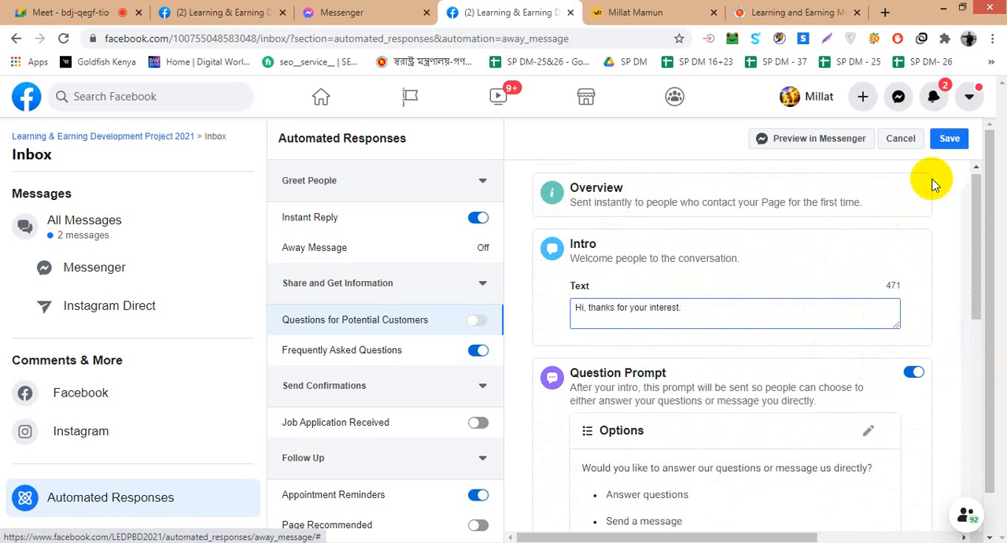
pyautogui.click(728, 302)
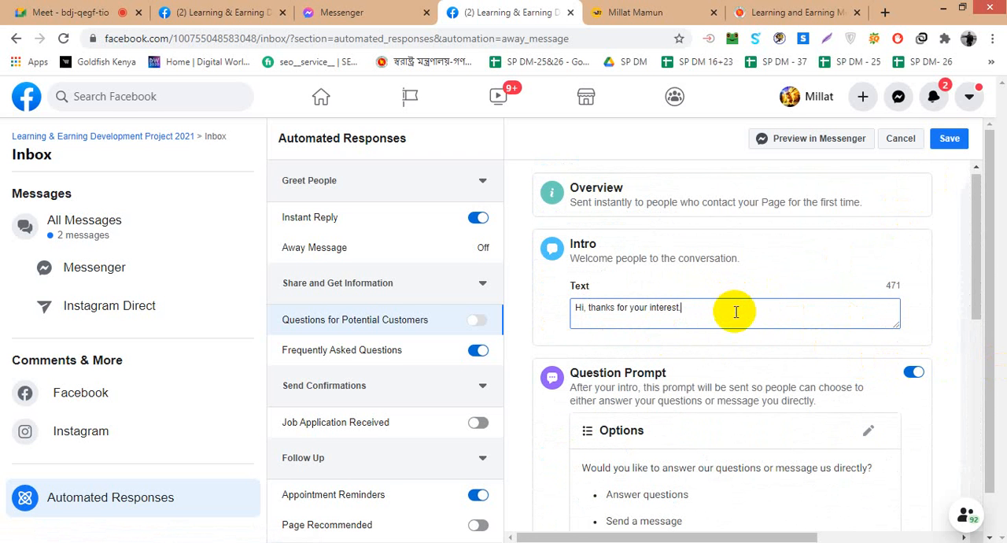
pyautogui.click(950, 138)
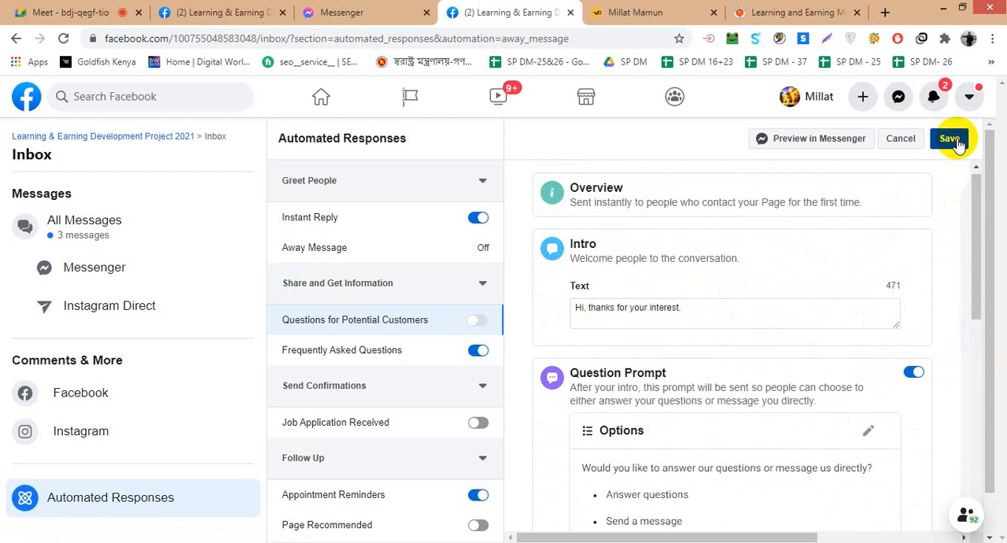
pyautogui.click(612, 322)
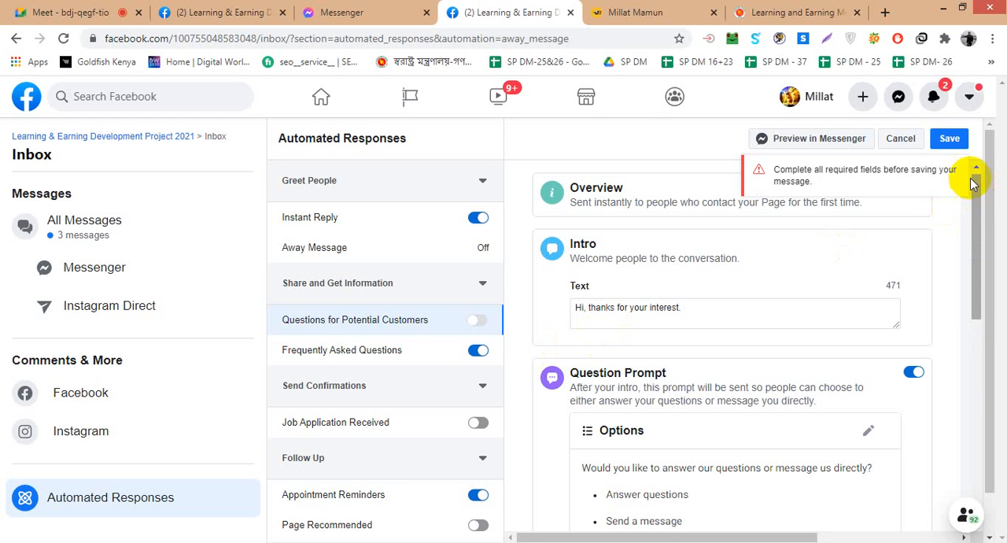
pyautogui.click(948, 140)
pyautogui.click(612, 320)
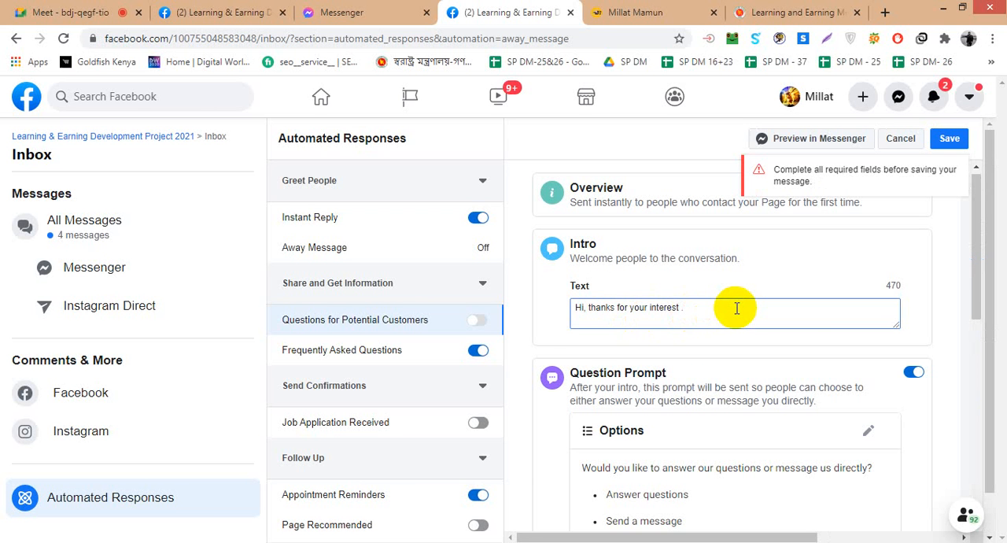
# - Check the question sections, try saving them again, and decline turning off Frequently Asked Questions
pyautogui.scroll(-3, 798, 311)
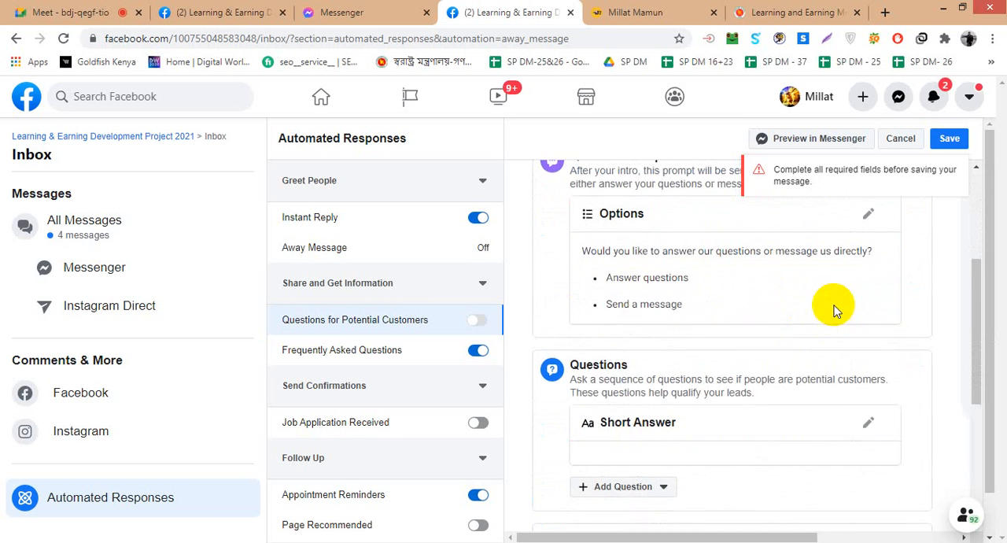
pyautogui.scroll(1, 836, 310)
pyautogui.click(948, 138)
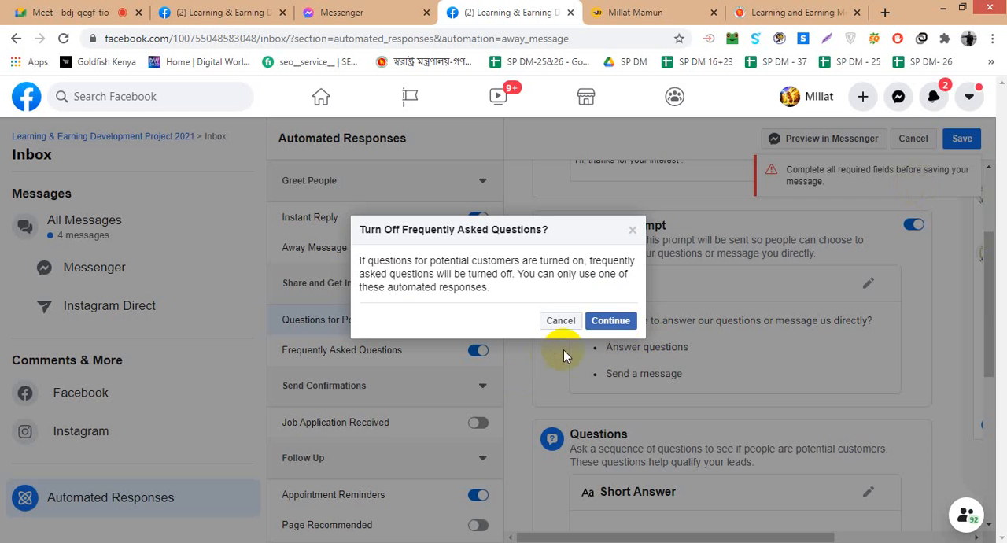
pyautogui.click(560, 320)
pyautogui.scroll(2, 535, 333)
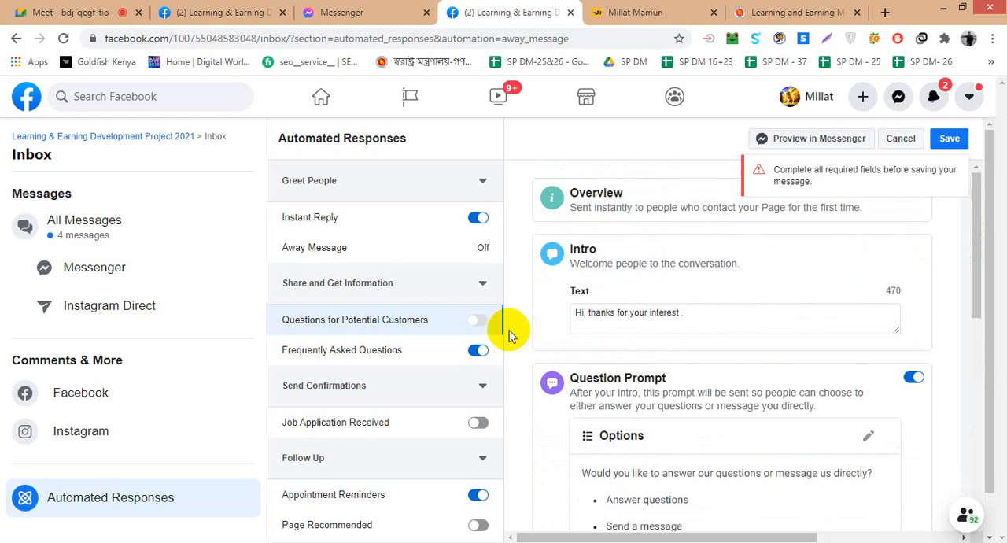
# - Open all inbox messages and add the automatic thank-you reply in the open conversation to the saved replies
pyautogui.click(135, 239)
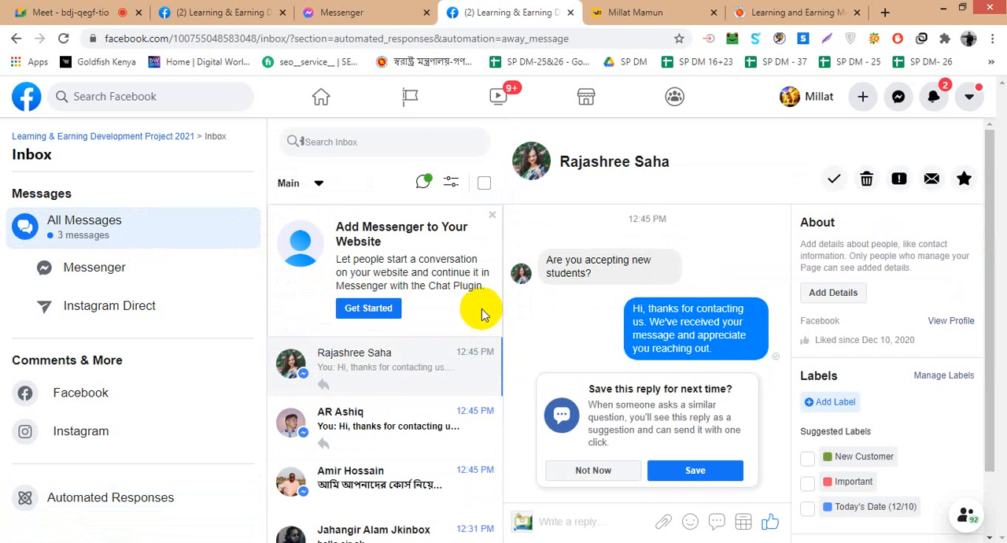
pyautogui.click(702, 472)
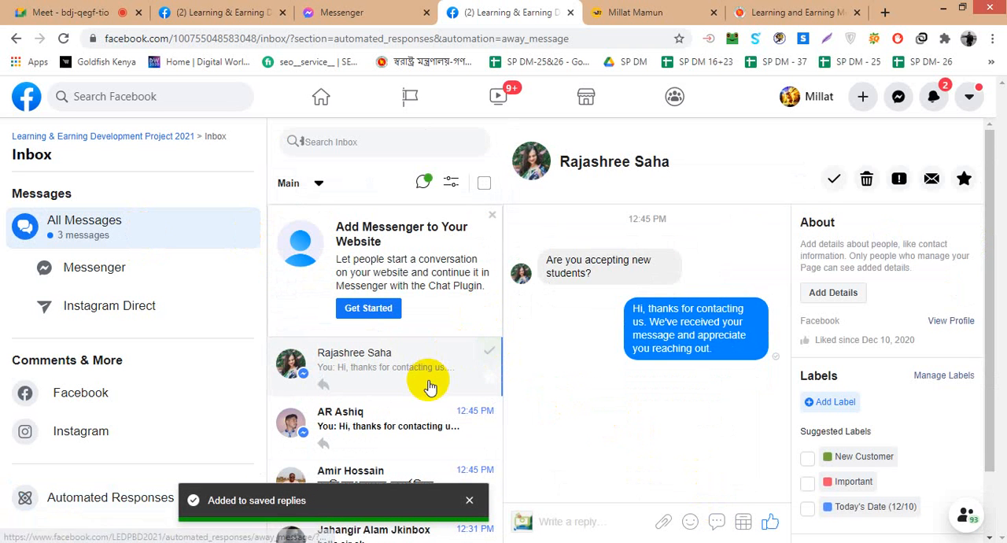
# - Read through the other inbox conversations, dismiss the Messenger suggestion and saved-replies notices, and return to Automated Responses
pyautogui.click(417, 429)
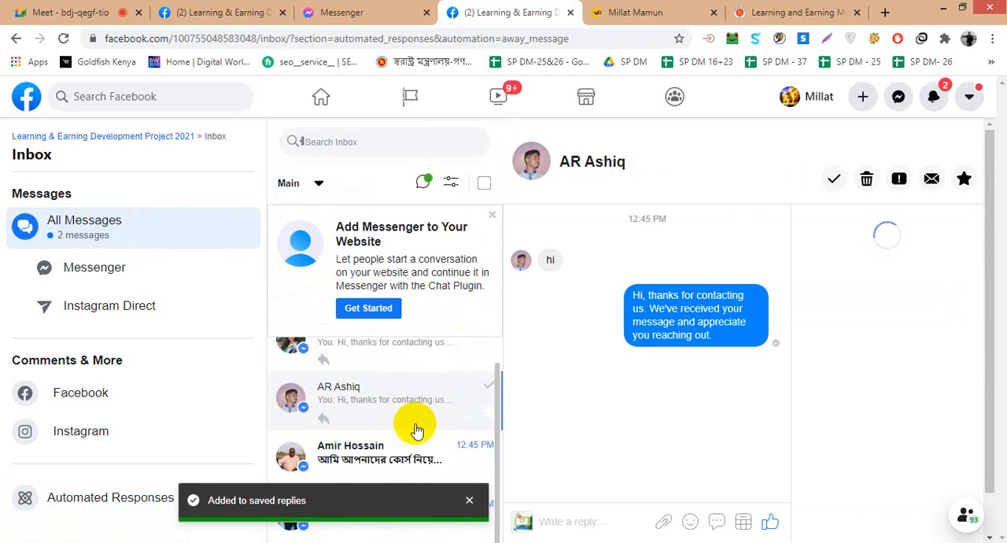
pyautogui.click(382, 449)
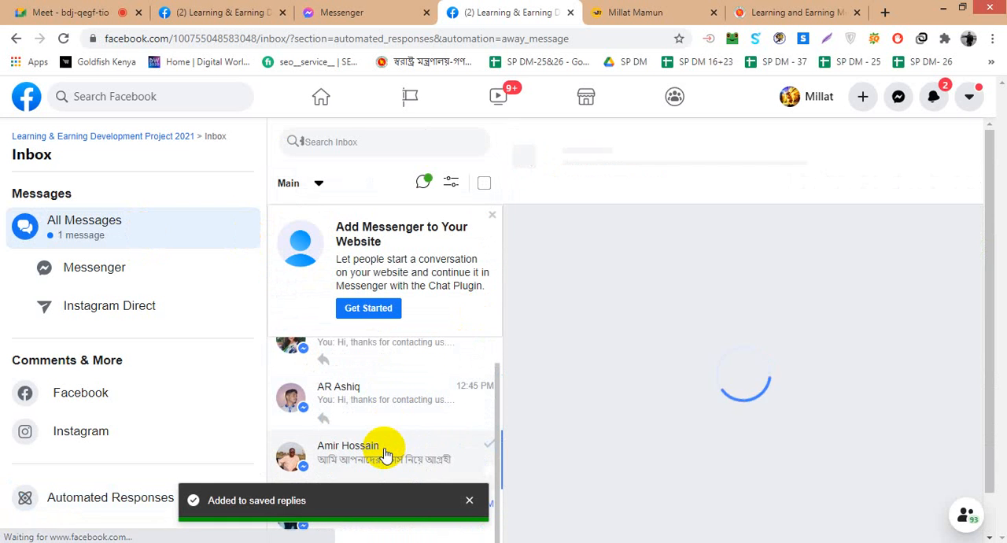
pyautogui.click(492, 215)
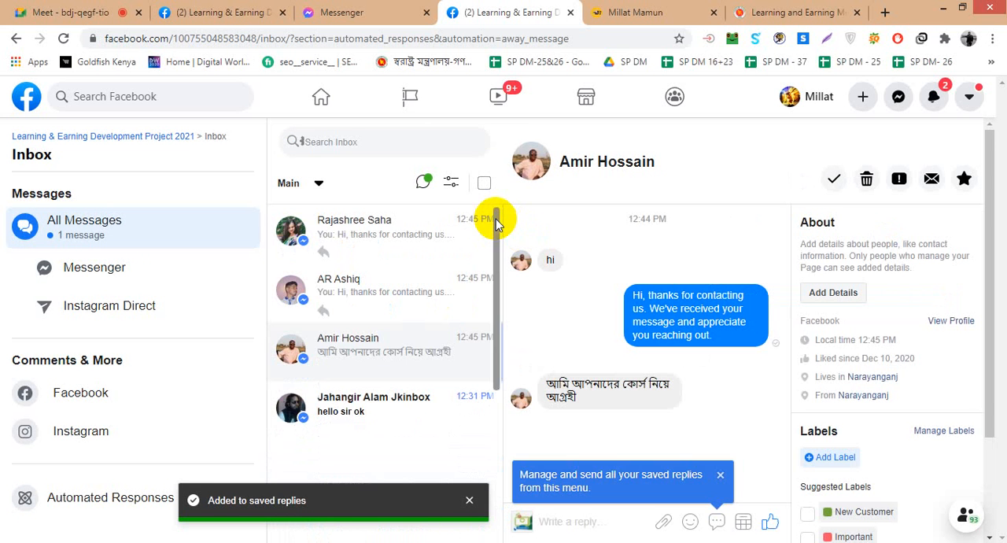
pyautogui.click(720, 475)
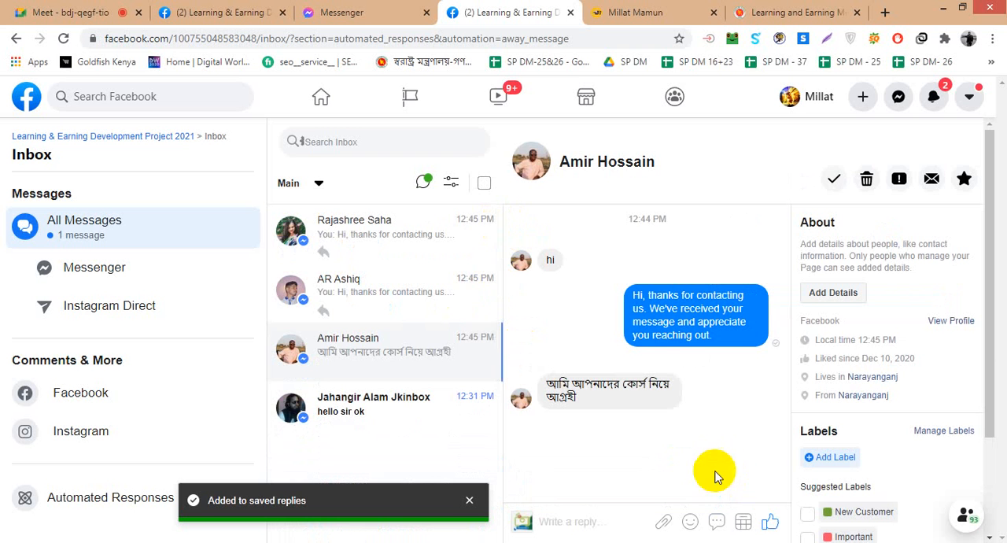
pyautogui.click(377, 415)
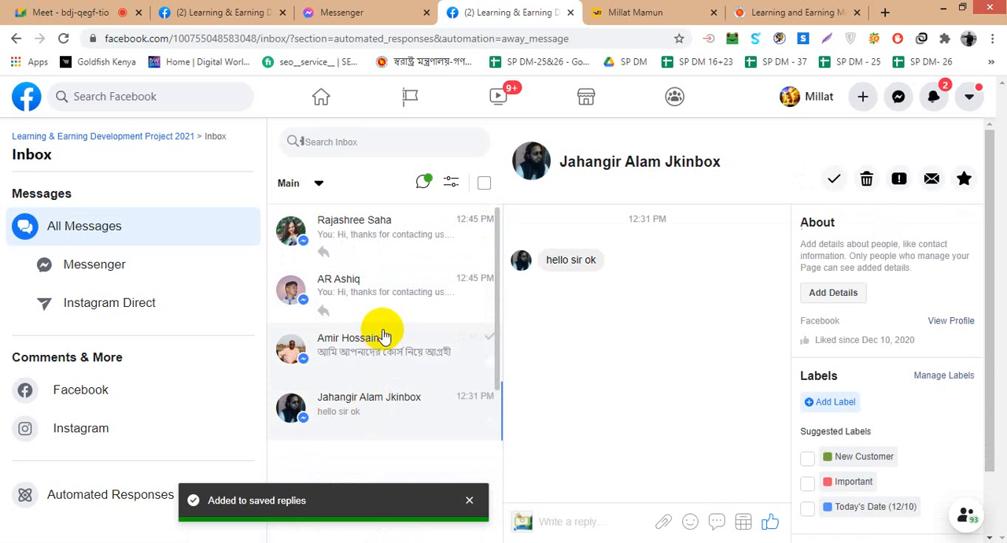
pyautogui.click(396, 248)
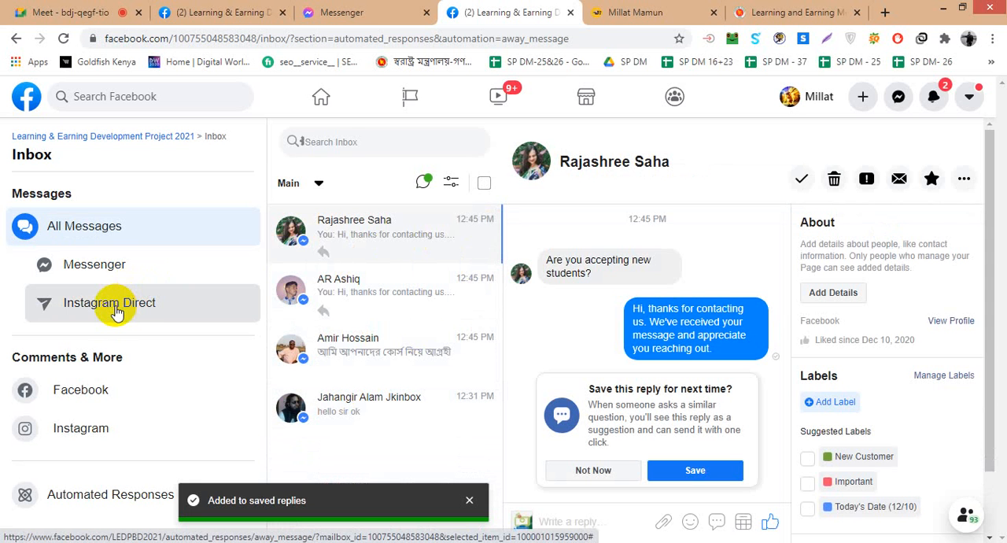
pyautogui.click(469, 501)
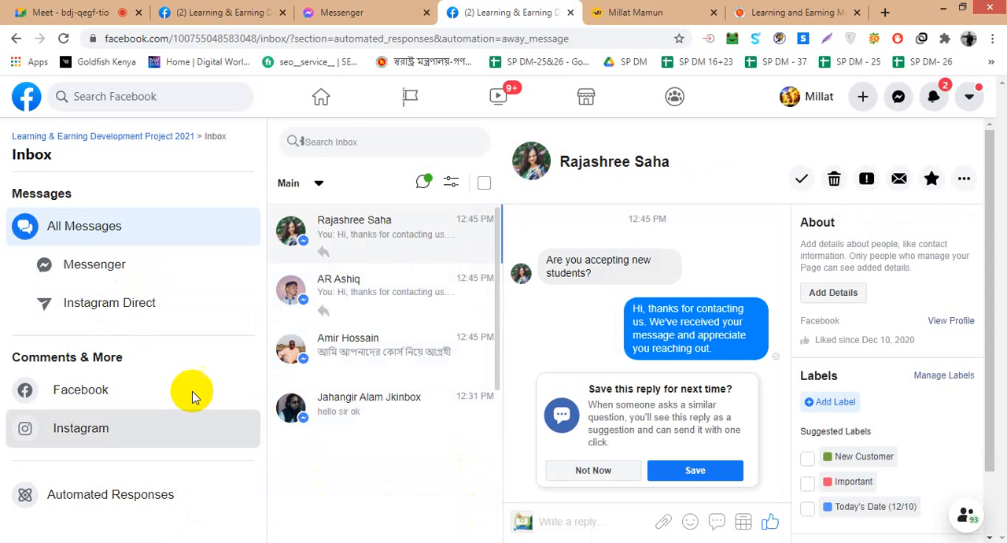
pyautogui.click(96, 505)
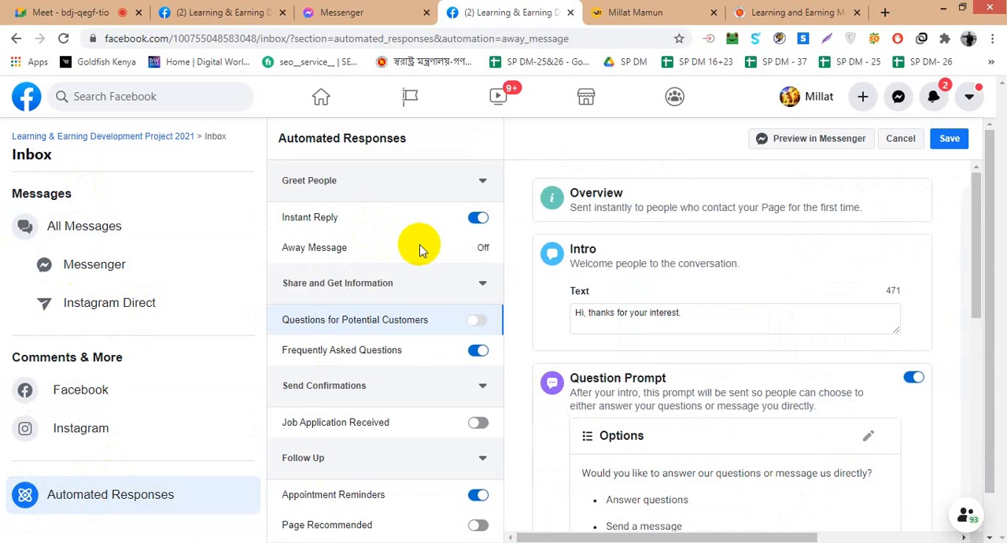
# - Open the Away Message response and turn on Job Application Received under Send Confirmations
pyautogui.click(416, 253)
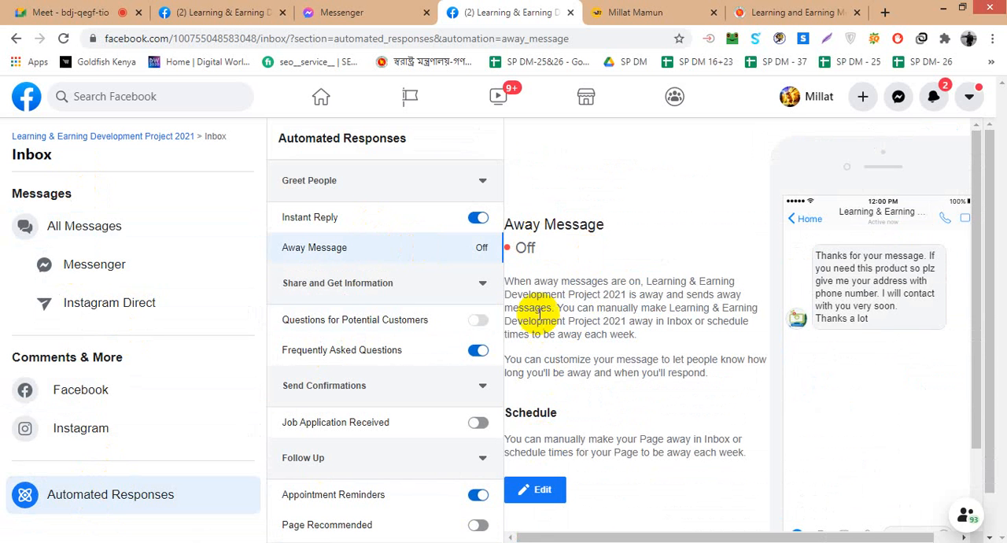
pyautogui.click(481, 283)
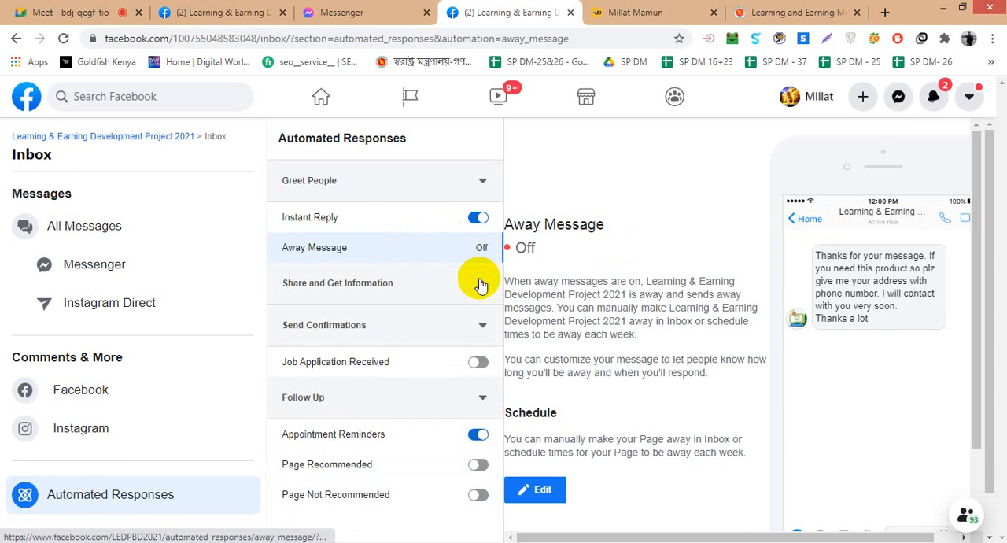
pyautogui.click(478, 364)
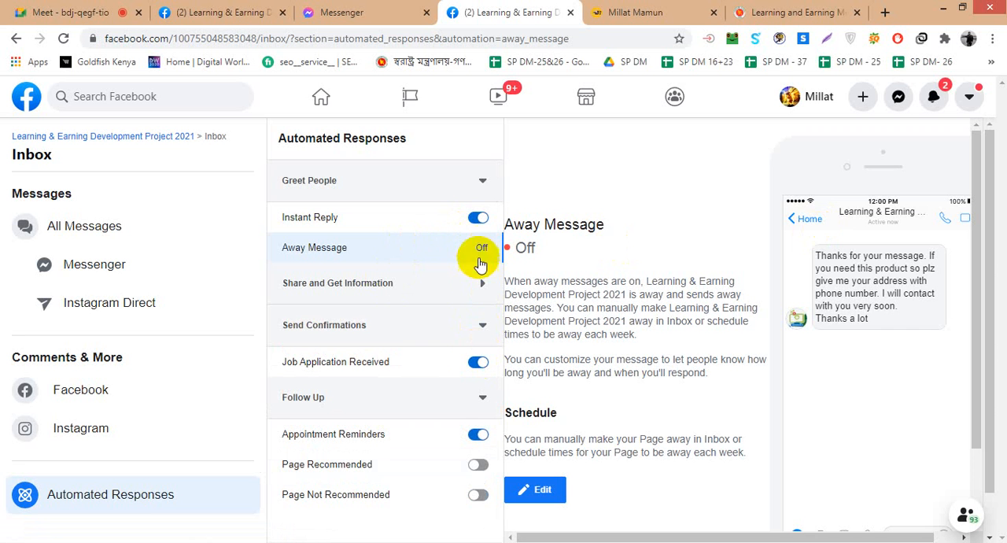
pyautogui.click(481, 283)
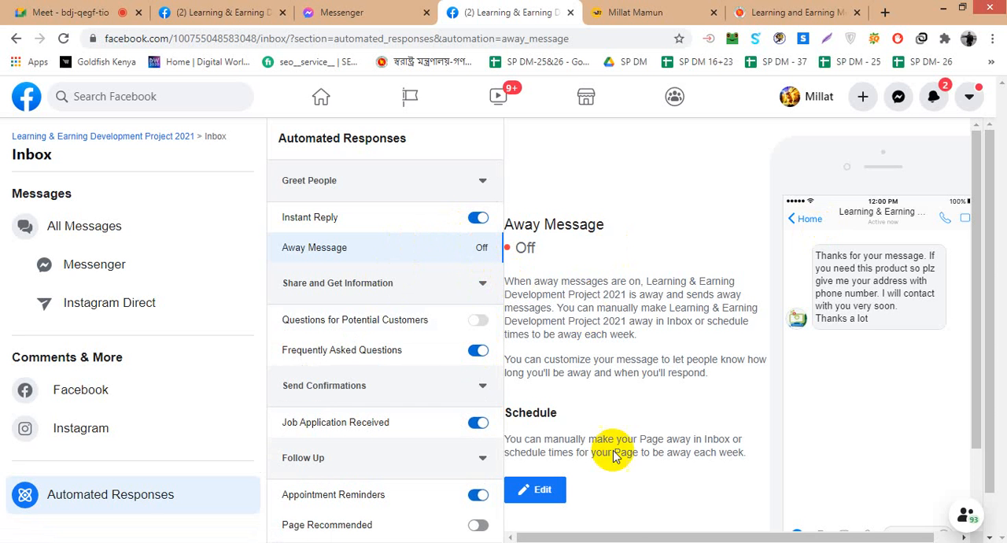
# - Edit the away message and add an away time from 12:00 AM to 11:59 PM for all seven days
pyautogui.moveTo(613, 537); pyautogui.dragTo(711, 536)
pyautogui.moveTo(803, 533); pyautogui.dragTo(573, 534)
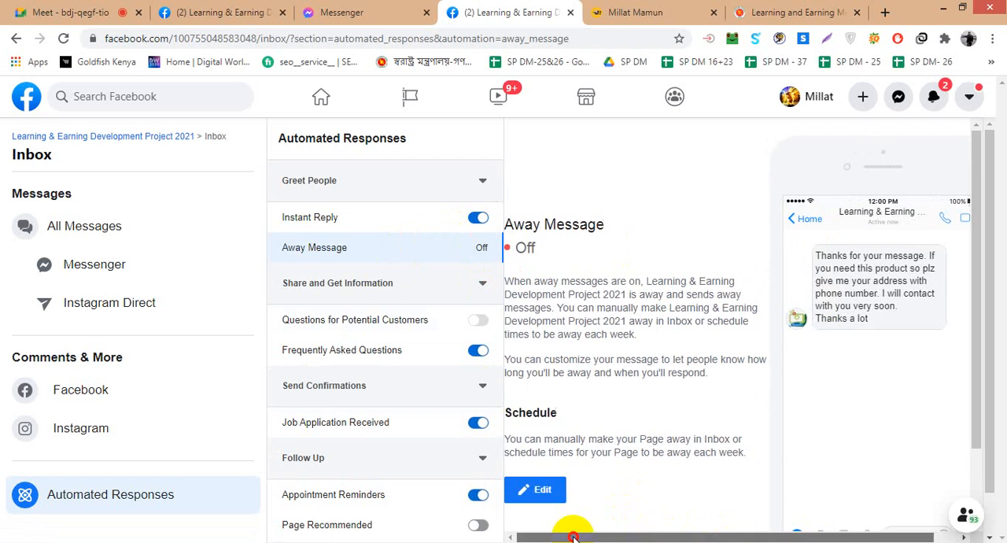
pyautogui.click(560, 487)
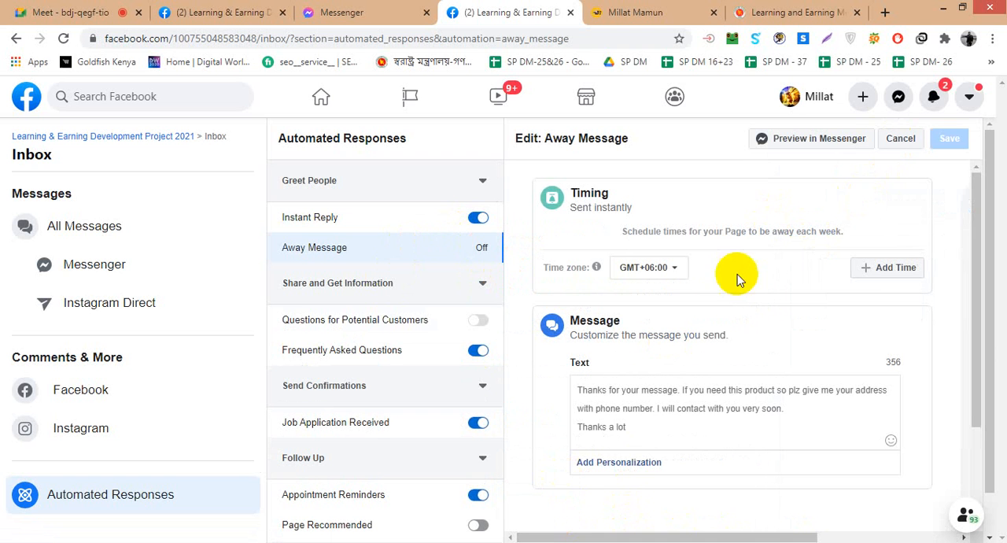
pyautogui.click(900, 268)
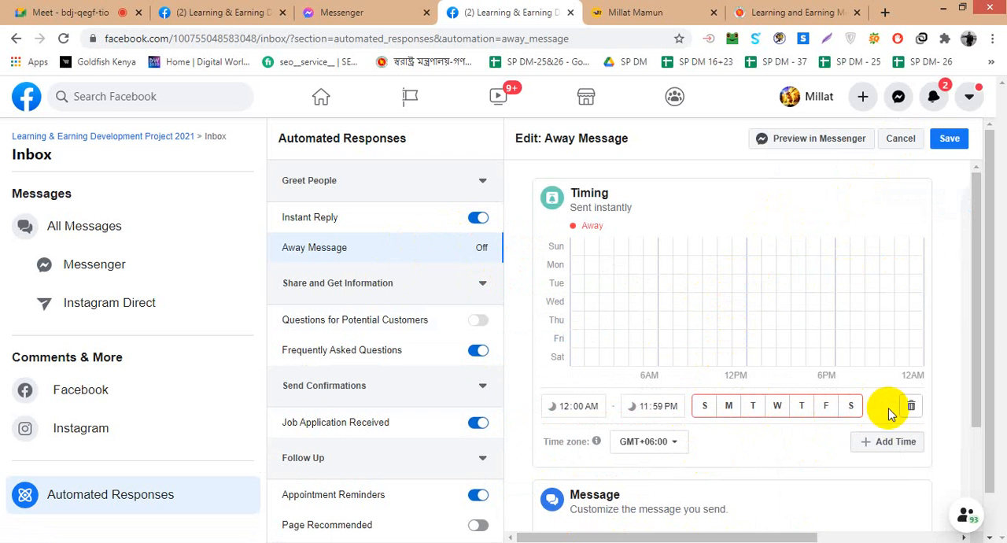
pyautogui.click(710, 406)
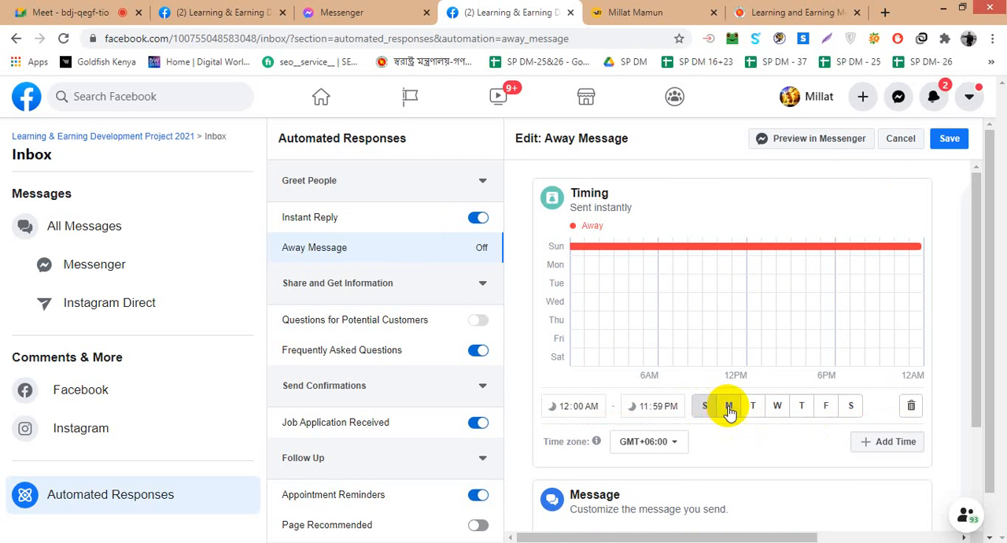
pyautogui.click(730, 408)
pyautogui.click(753, 408)
pyautogui.click(779, 408)
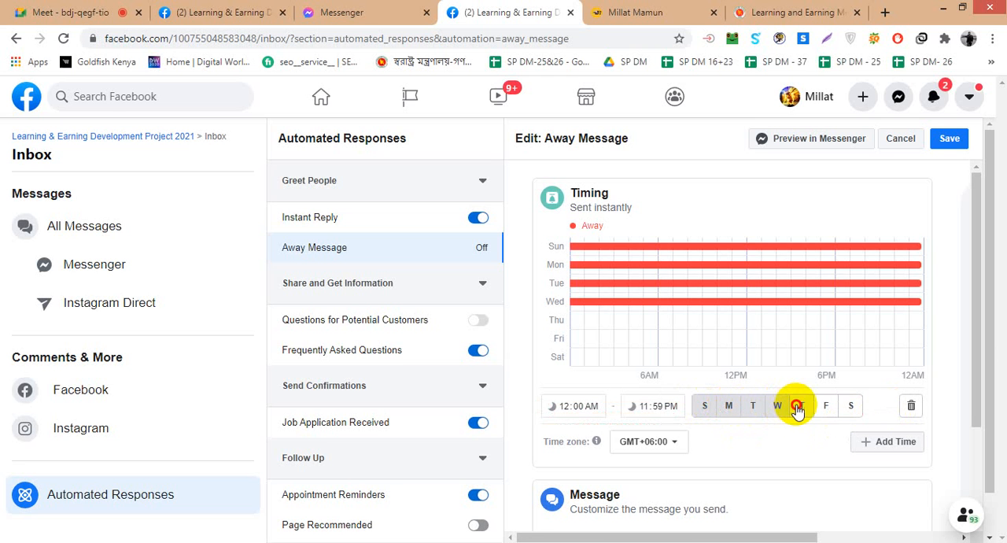
pyautogui.click(800, 407)
pyautogui.click(826, 406)
pyautogui.click(851, 406)
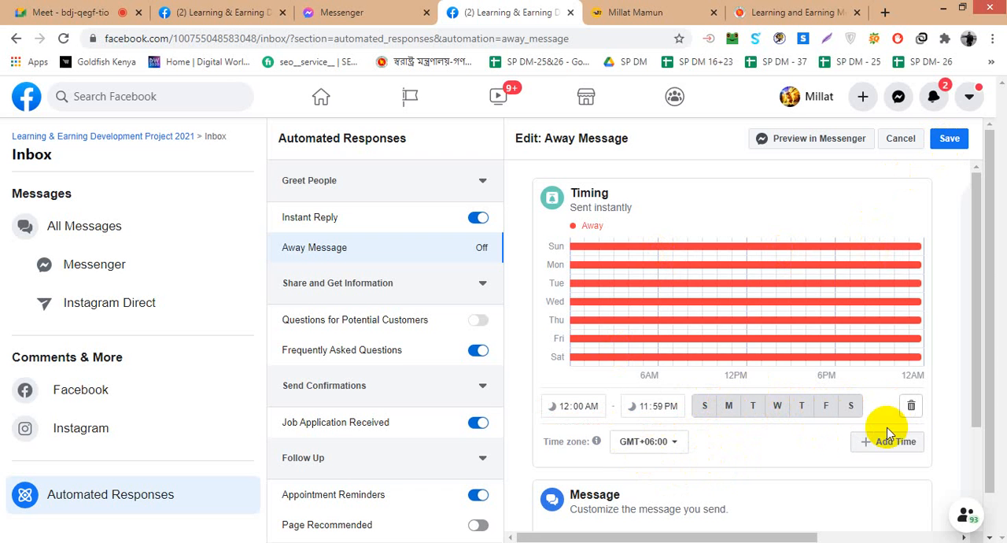
# - Delete the all-week away time, check the message text, and save the away message without a schedule
pyautogui.click(912, 409)
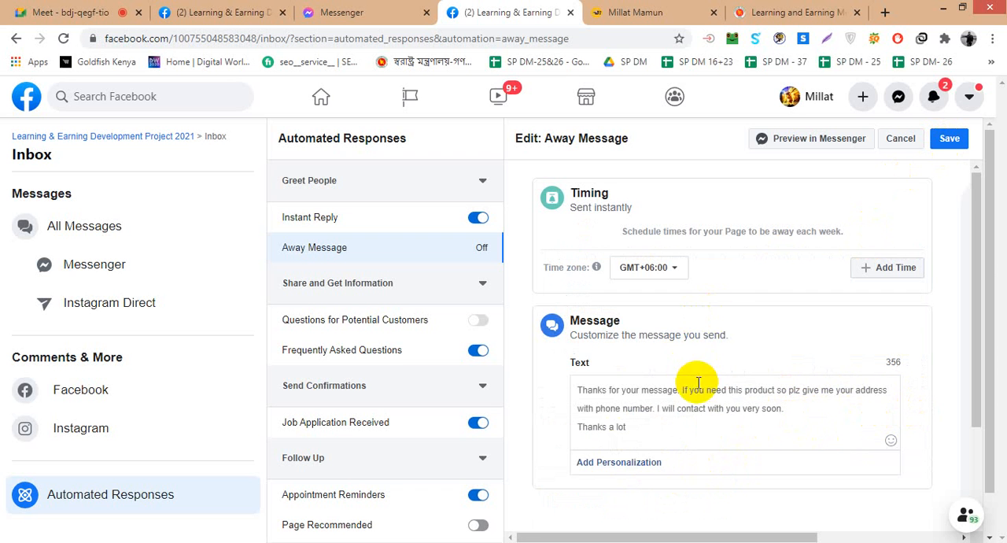
pyautogui.scroll(-1, 698, 384)
pyautogui.scroll(1, 711, 383)
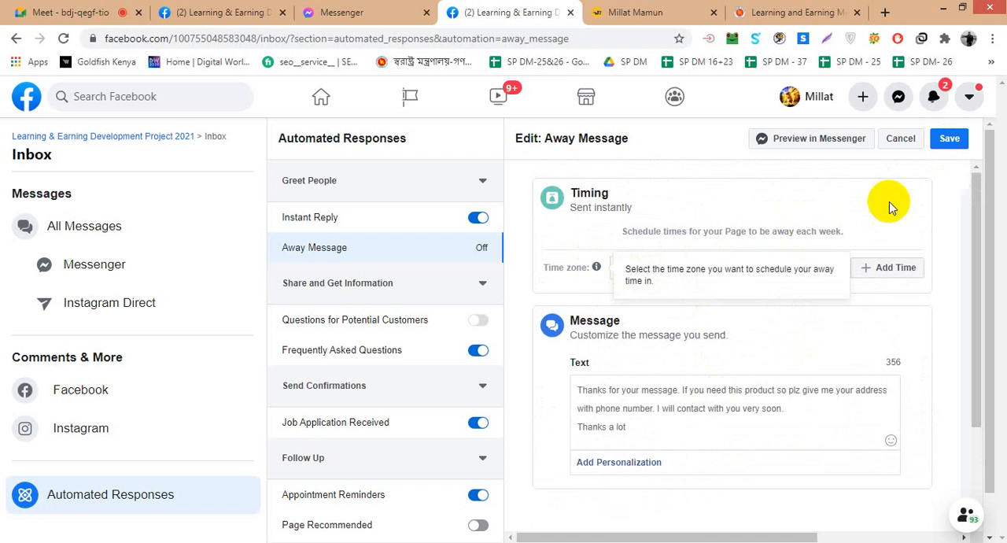
pyautogui.click(936, 154)
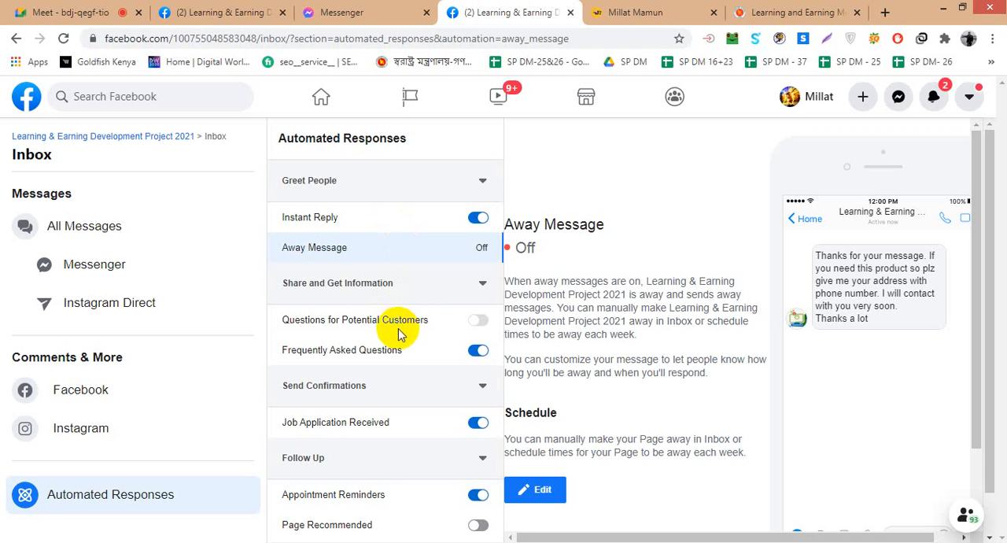
# - Look through the automated responses and try to turn on Questions for Potential Customers
pyautogui.scroll(-1, 400, 334)
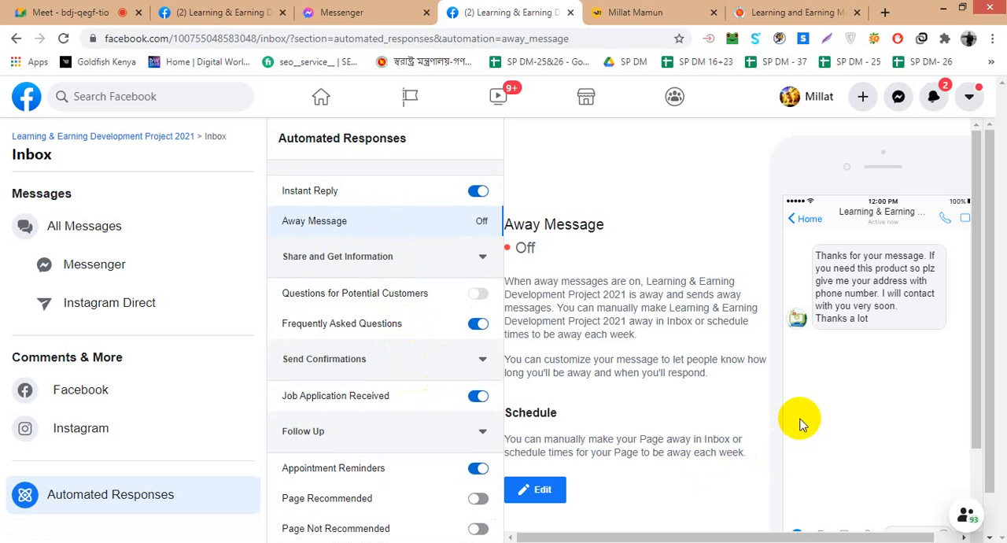
pyautogui.scroll(1, 378, 394)
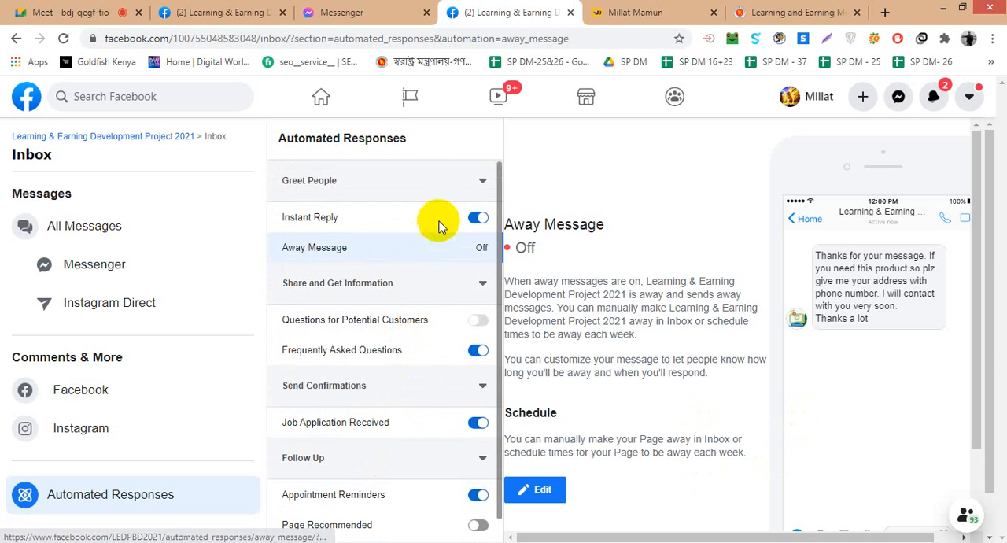
pyautogui.click(474, 180)
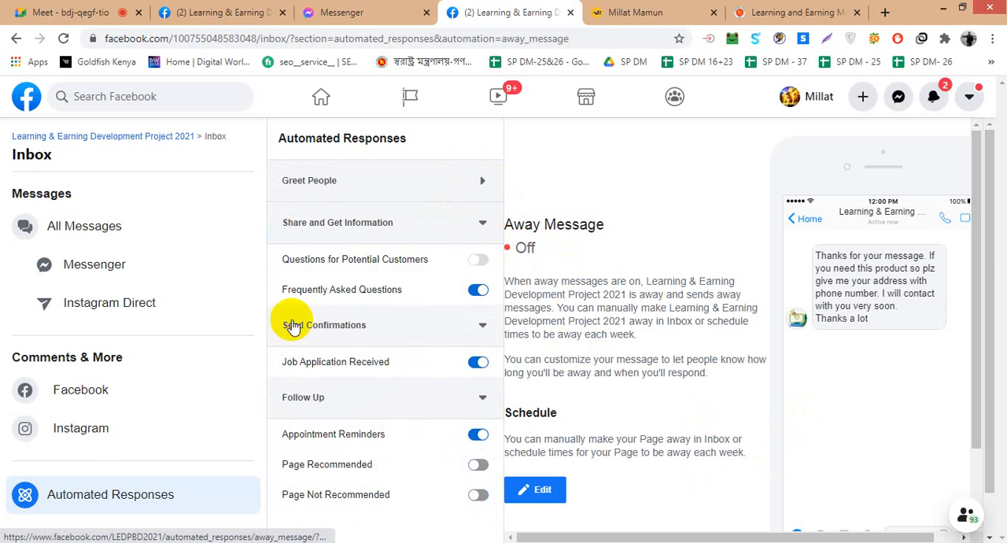
pyautogui.scroll(-2, 673, 409)
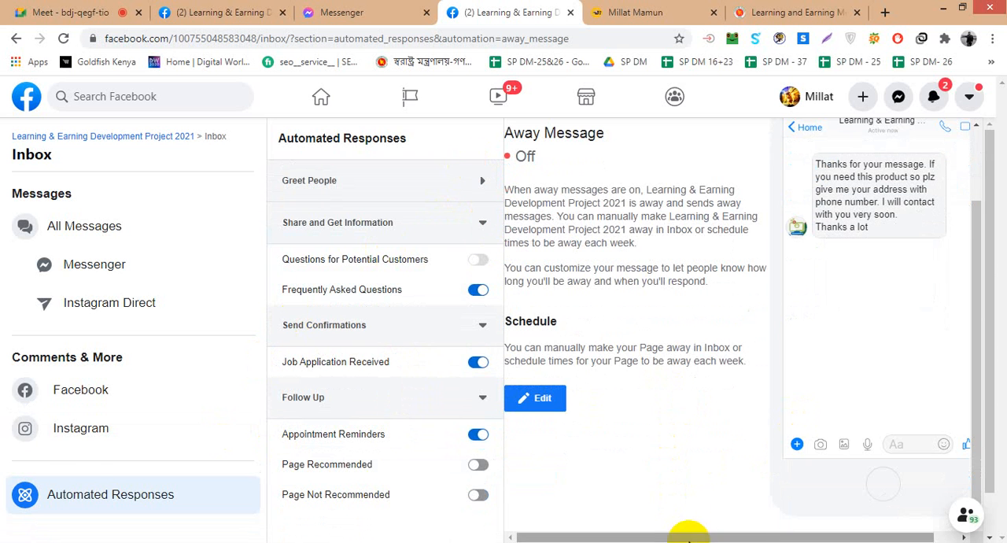
pyautogui.moveTo(688, 535); pyautogui.dragTo(607, 527)
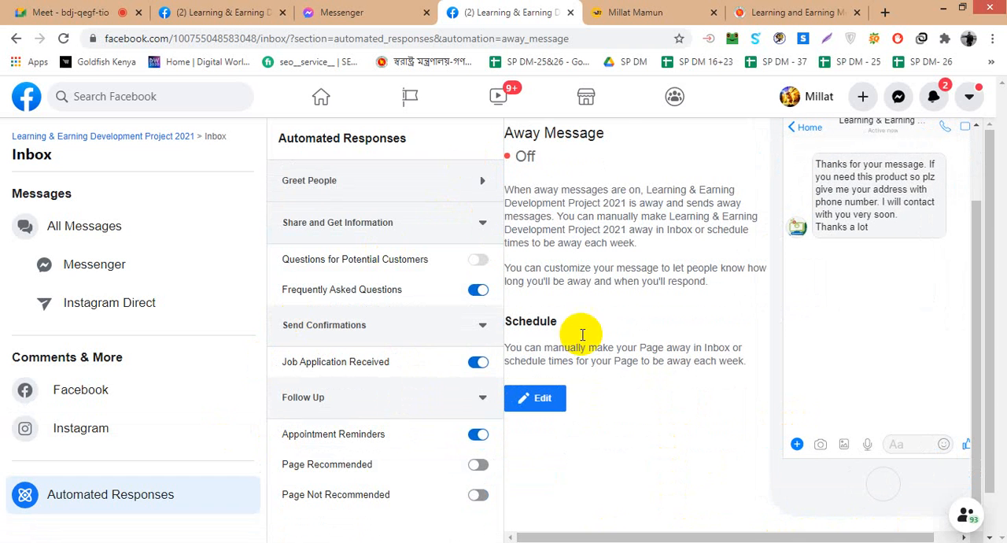
pyautogui.scroll(2, 522, 192)
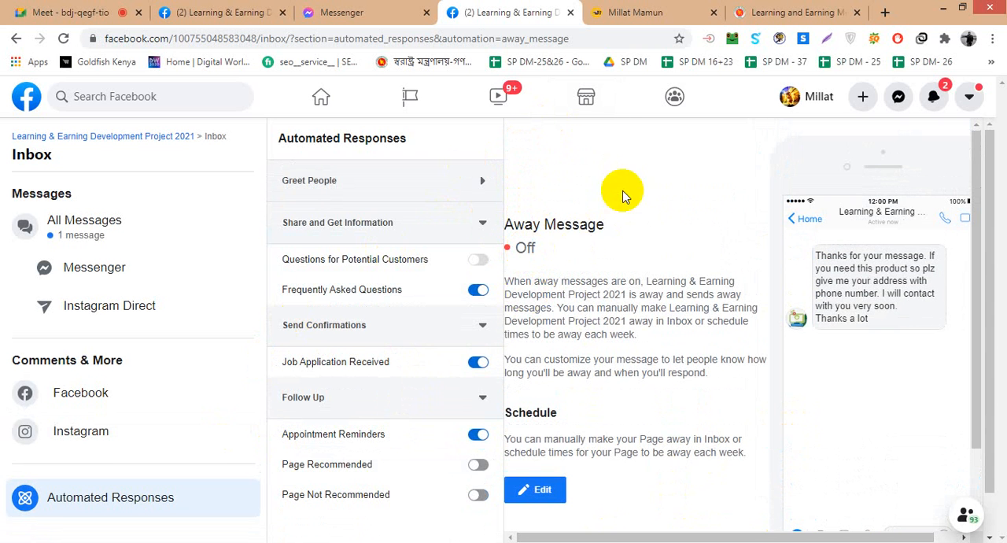
pyautogui.click(482, 265)
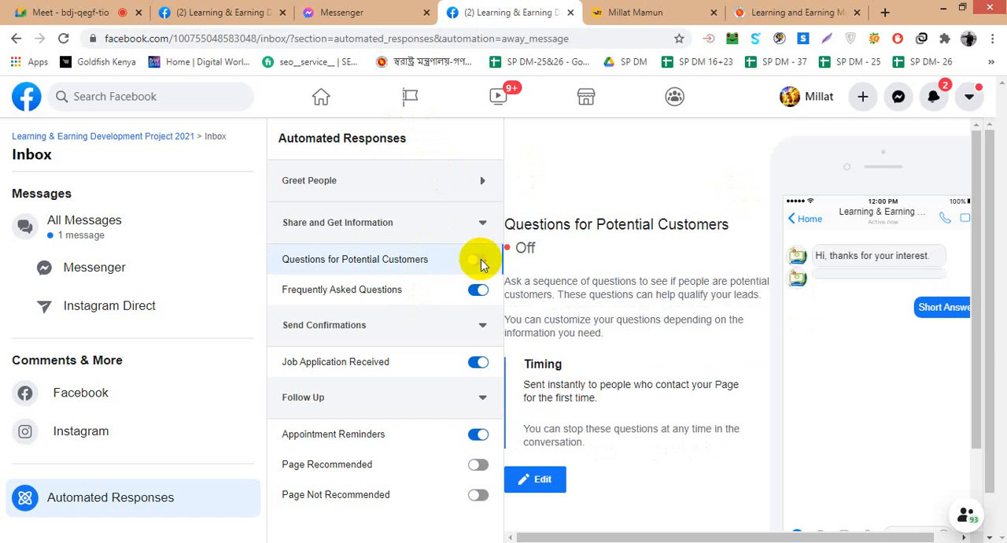
# - Turn off Instant Reply under Greet People and reopen the Away Message response
pyautogui.click(483, 221)
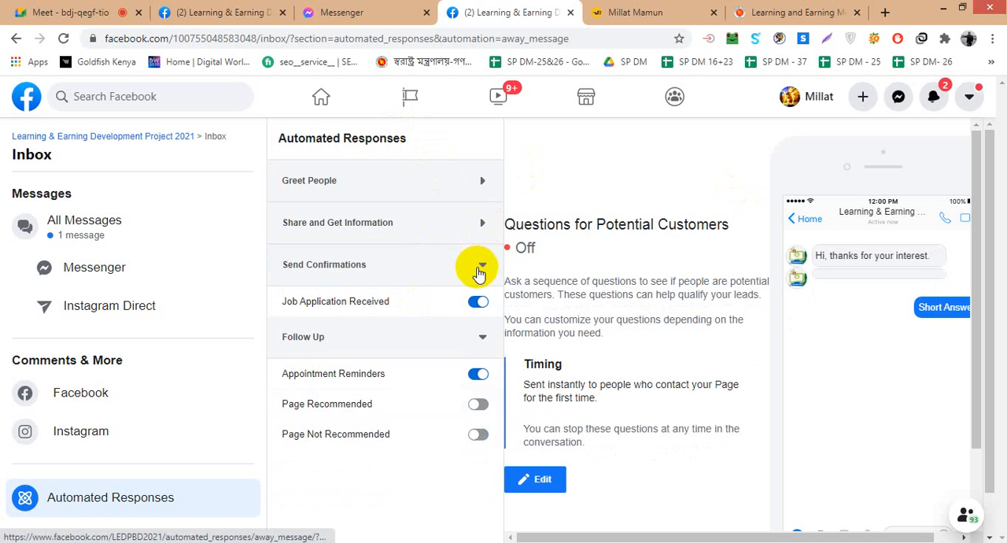
pyautogui.click(480, 180)
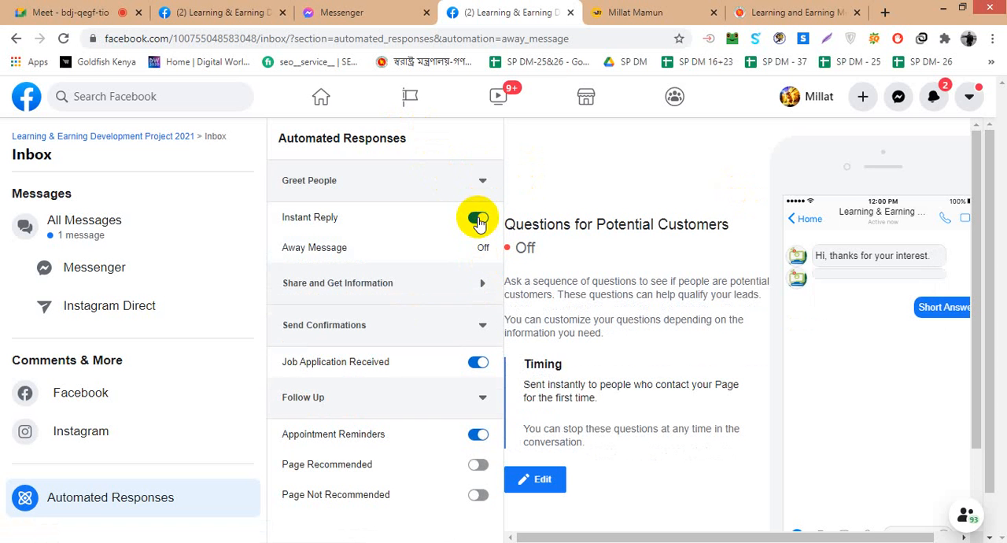
pyautogui.click(482, 247)
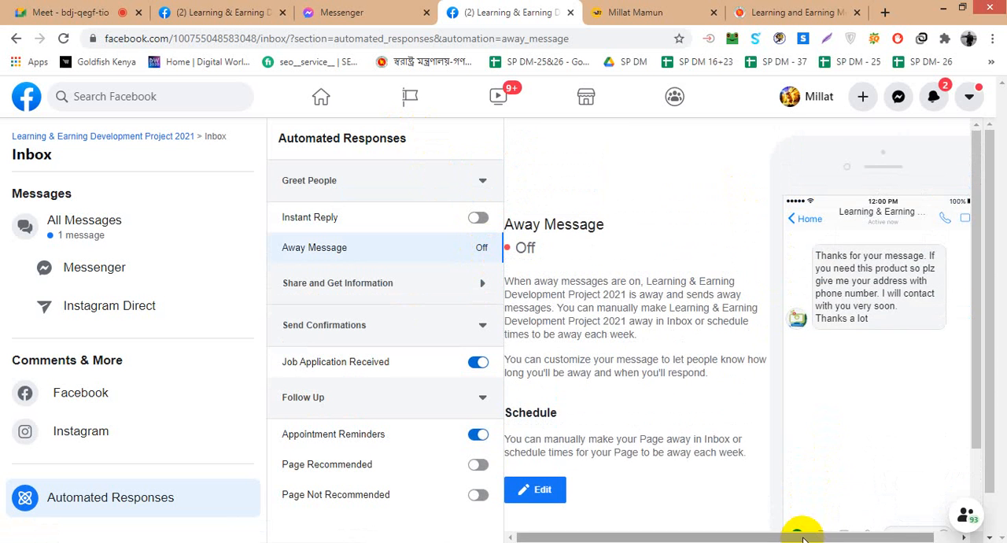
pyautogui.moveTo(804, 538); pyautogui.dragTo(664, 524)
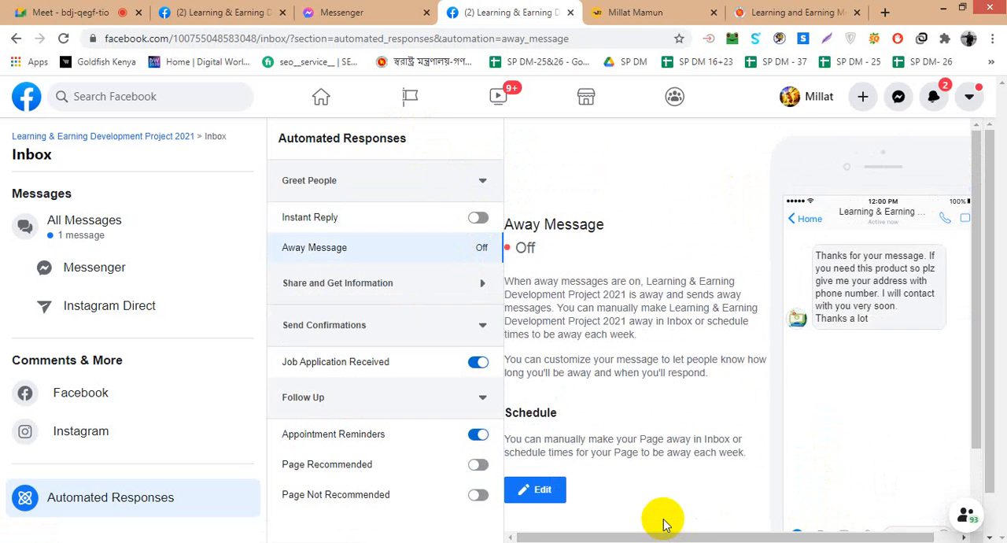
# - Open the away message for editing and browse its time zone choices without changing the selection
pyautogui.hotkey('ctrl', '-')
pyautogui.hotkey('ctrl', '-')
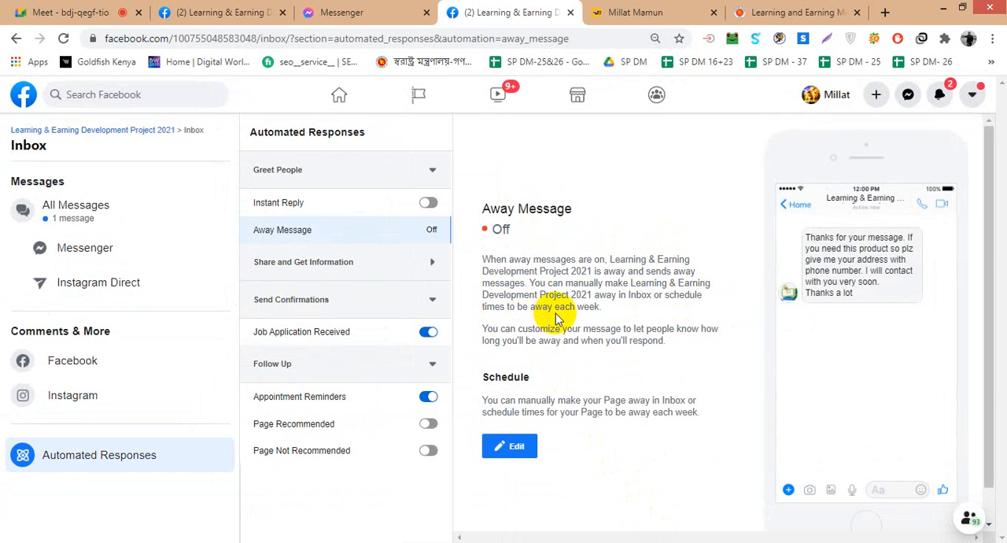
pyautogui.click(519, 446)
pyautogui.click(611, 250)
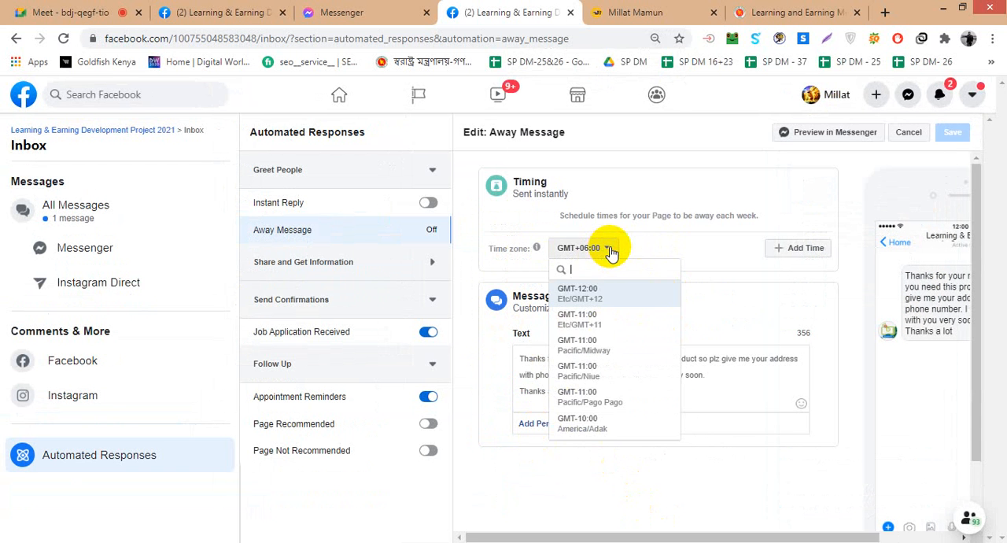
pyautogui.scroll(-5, 604, 356)
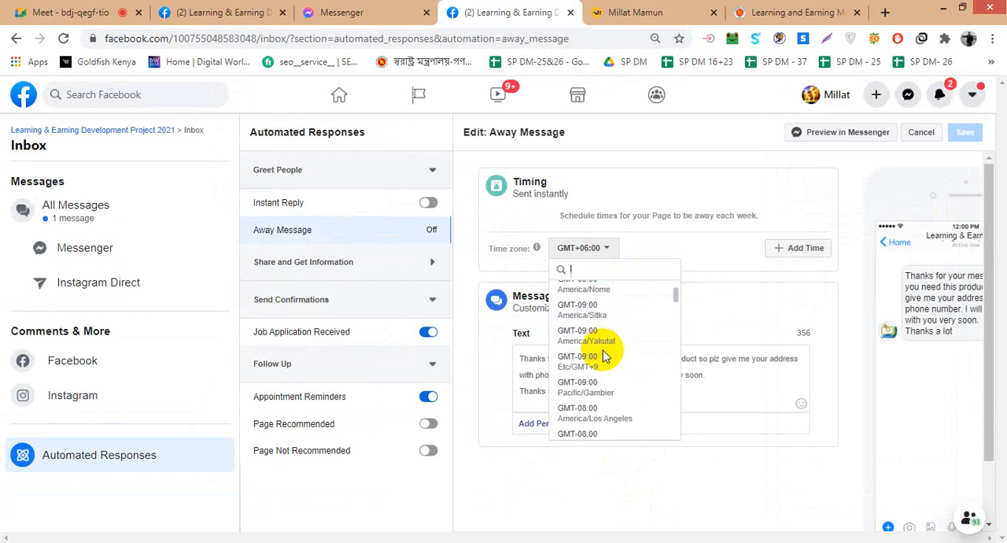
pyautogui.scroll(-2, 604, 357)
pyautogui.scroll(-5, 604, 356)
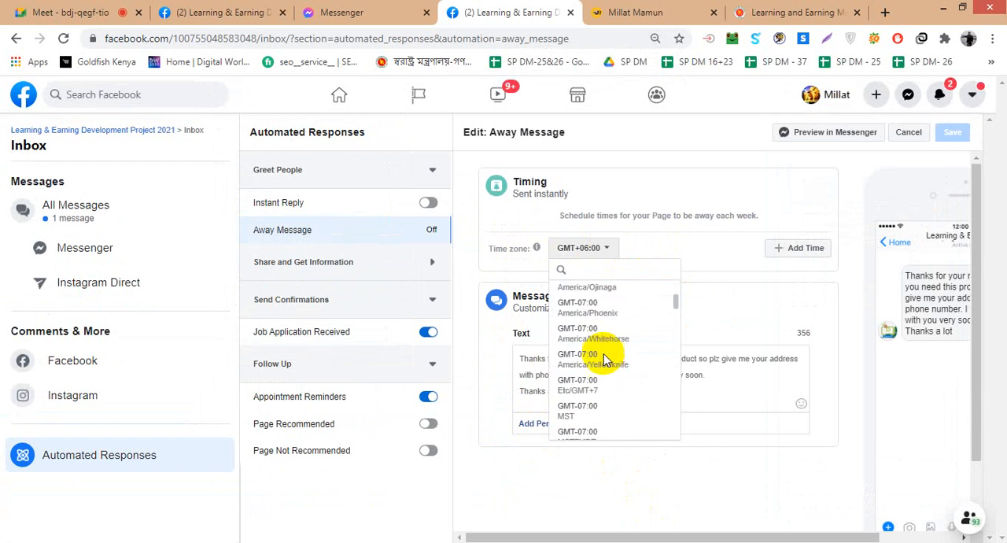
pyautogui.click(758, 240)
# - Add an away time from 12:00 AM to 11:59 PM for Sunday through Thursday and delete it again
pyautogui.click(773, 249)
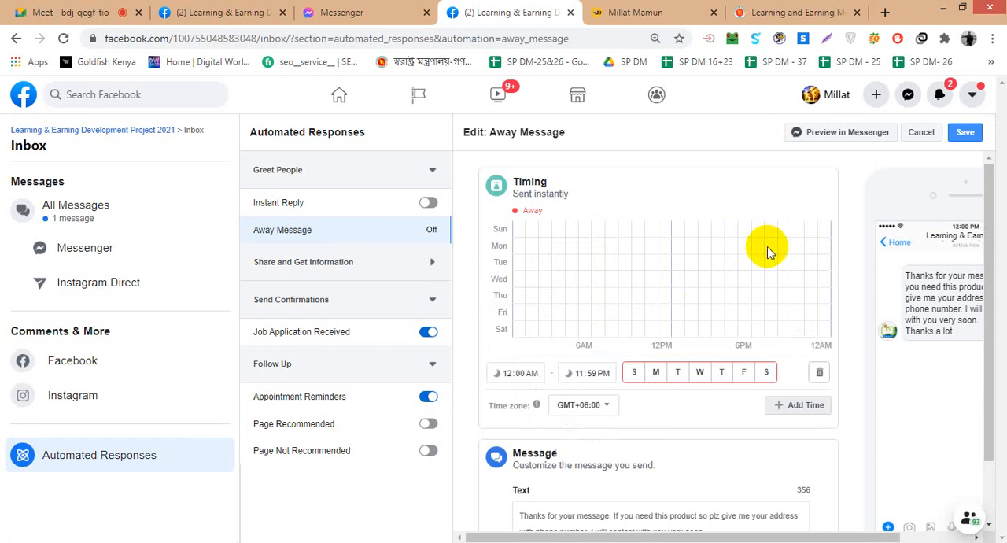
pyautogui.click(635, 372)
pyautogui.click(656, 373)
pyautogui.click(677, 372)
pyautogui.click(699, 373)
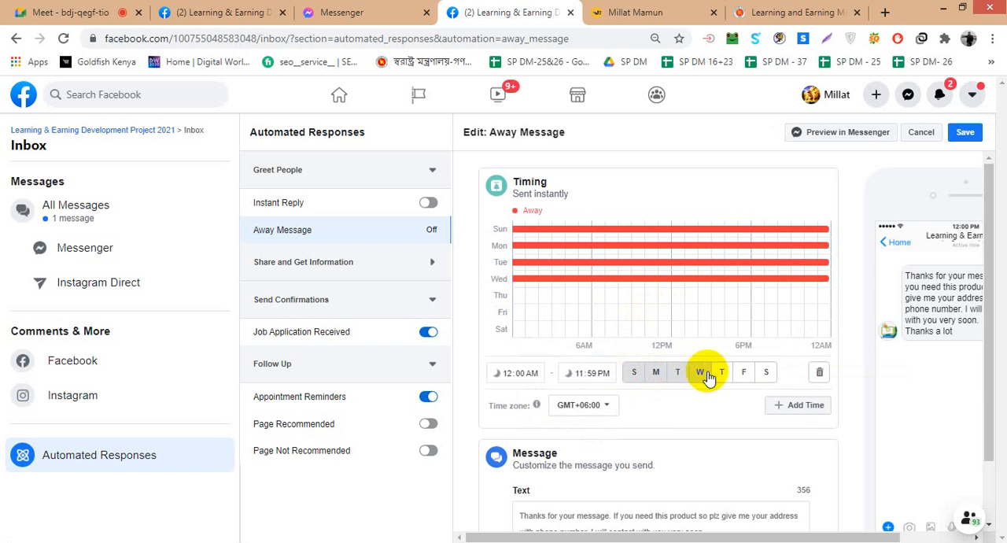
pyautogui.click(722, 374)
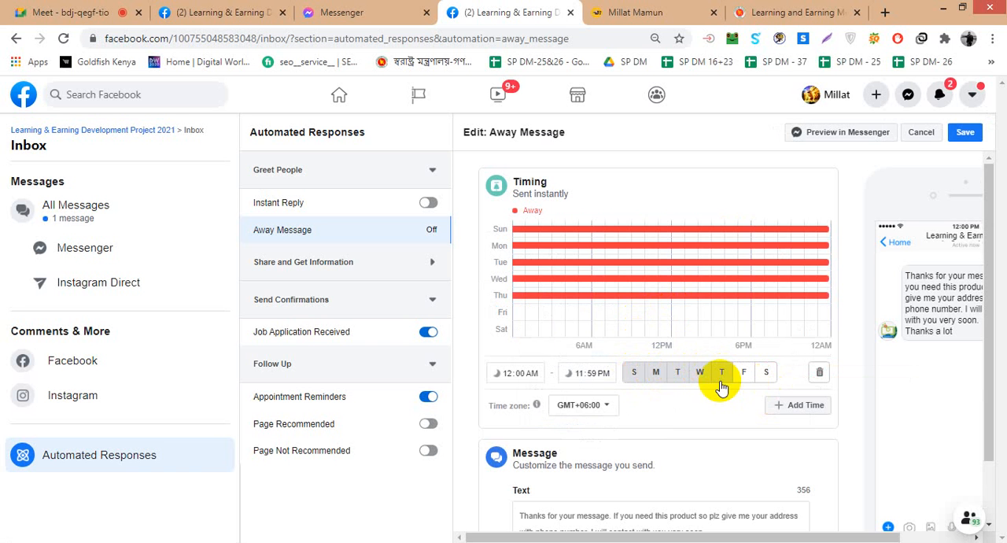
pyautogui.click(819, 373)
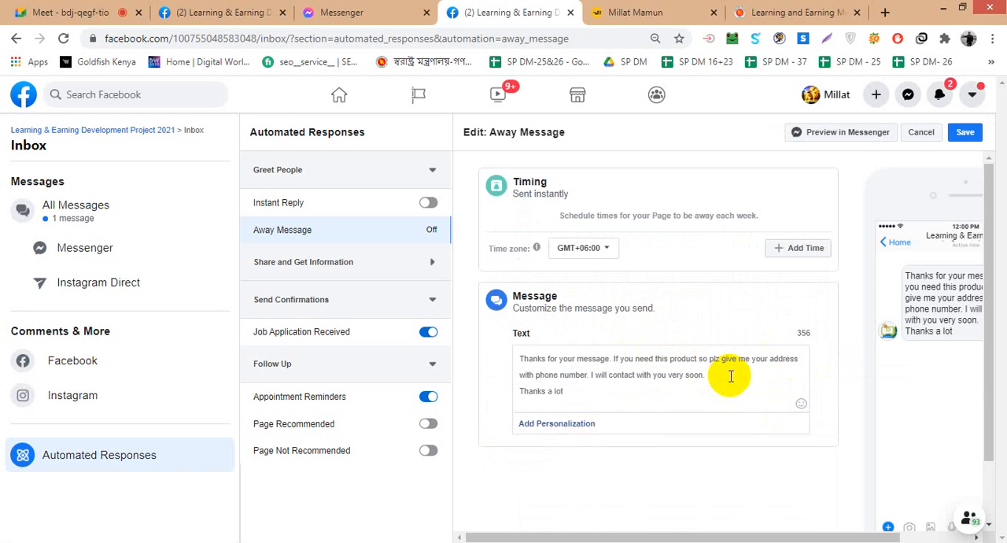
# - Add Thursday away times from 12:00 AM to 11:59 PM to the away message schedule and save the changes
pyautogui.click(787, 248)
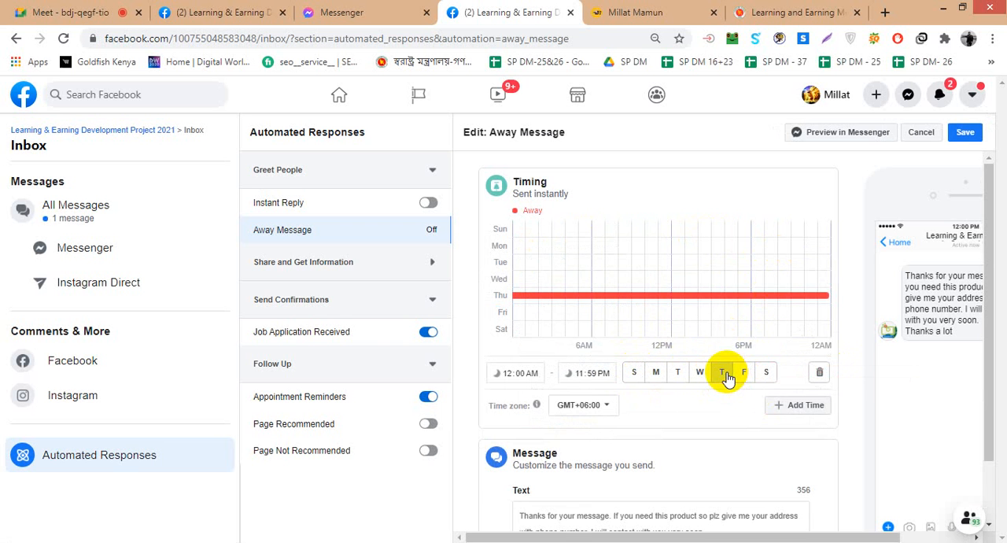
pyautogui.click(790, 404)
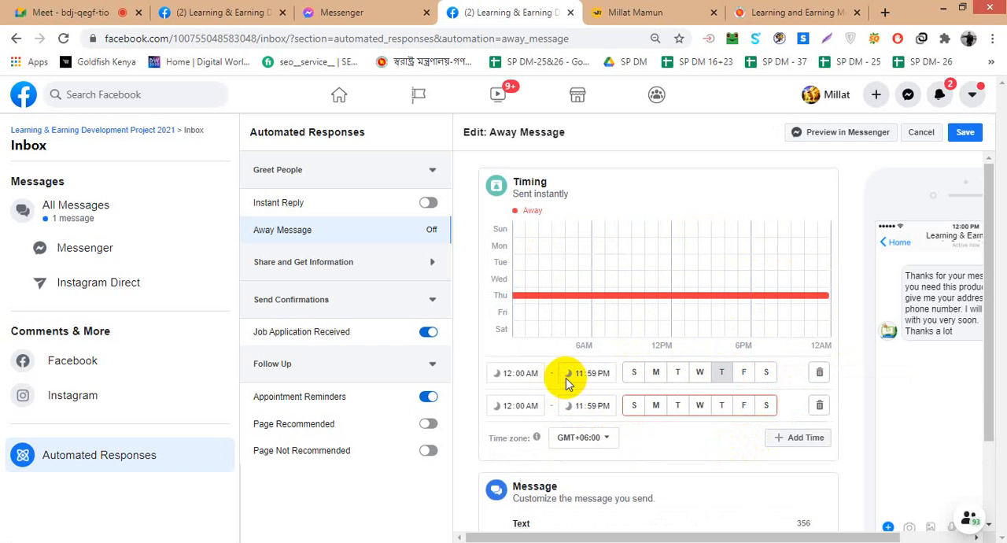
pyautogui.click(722, 405)
pyautogui.click(801, 442)
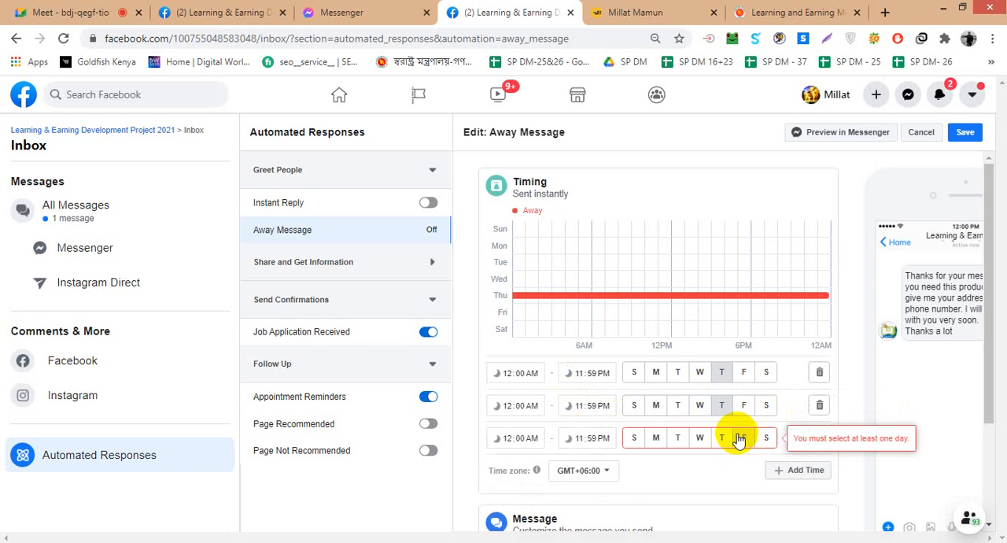
pyautogui.click(964, 130)
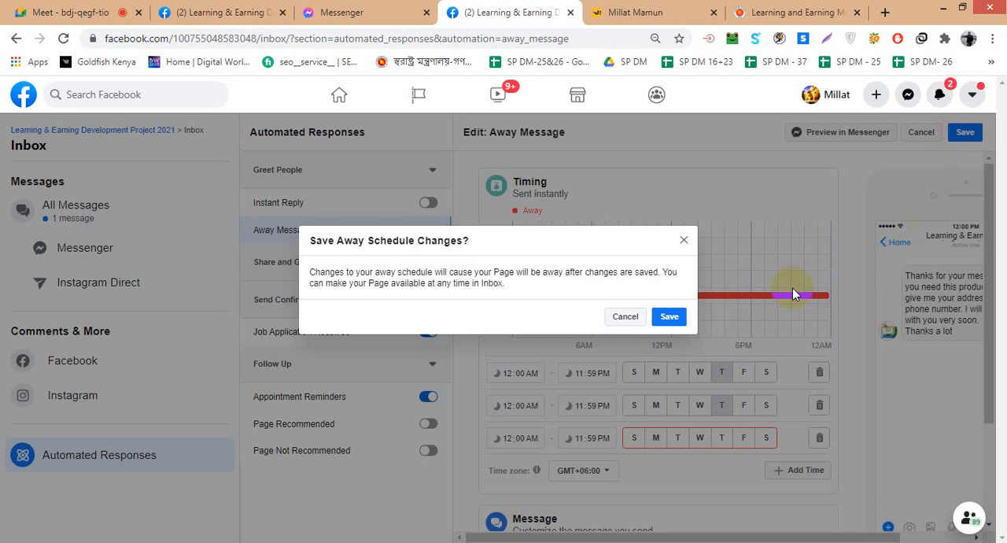
pyautogui.click(669, 316)
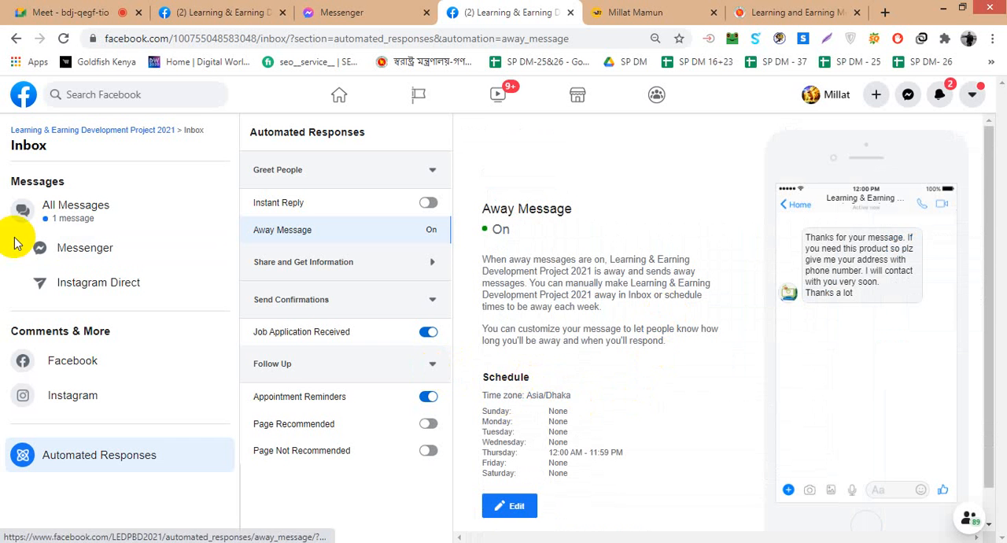
# - Save the suggested reply in the Page inbox for next time and look through the most recent conversations
pyautogui.click(55, 216)
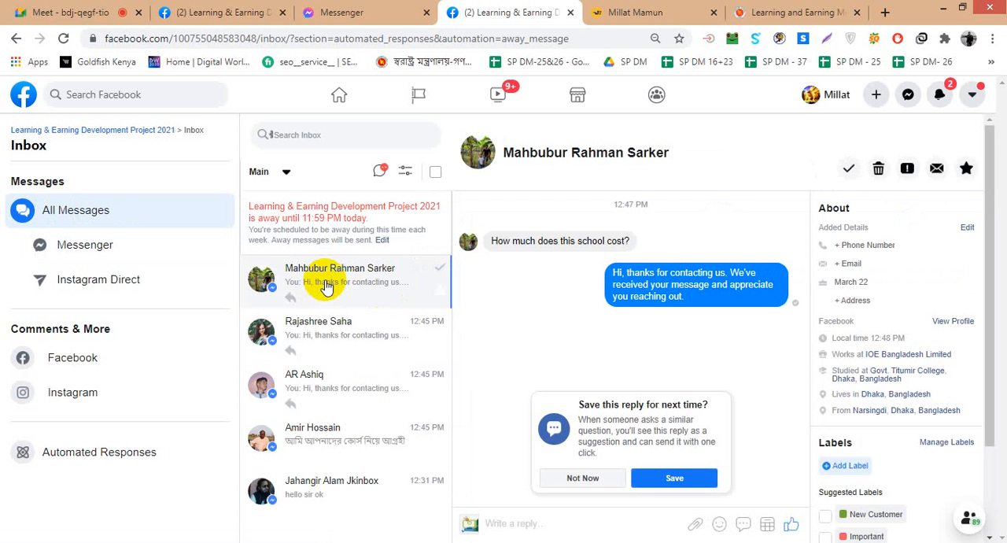
pyautogui.click(674, 478)
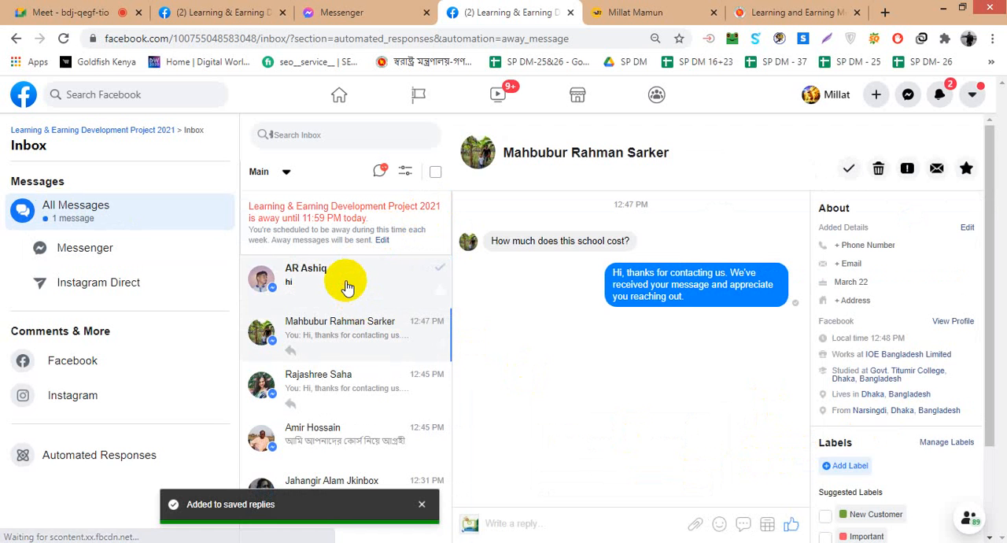
pyautogui.click(347, 287)
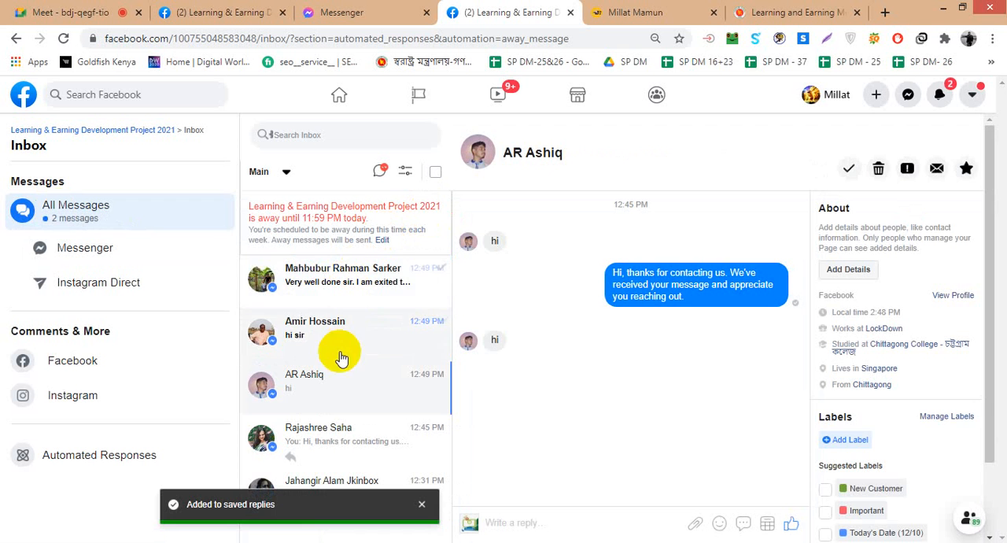
pyautogui.click(325, 292)
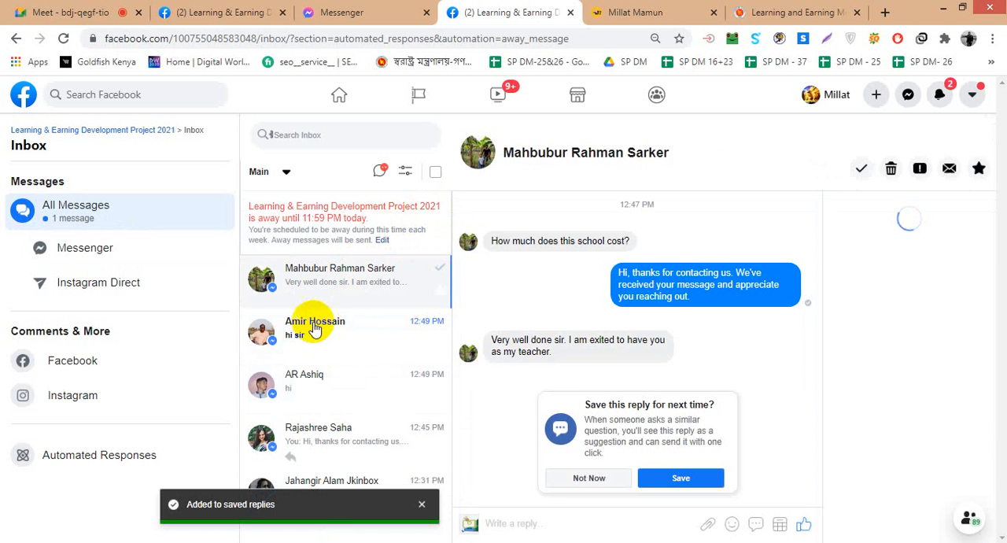
pyautogui.click(314, 348)
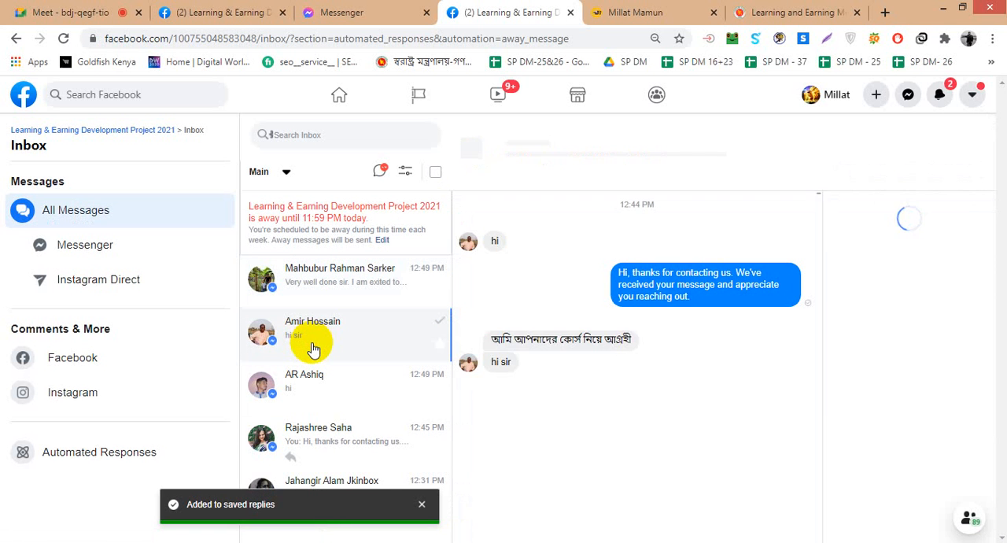
pyautogui.click(313, 282)
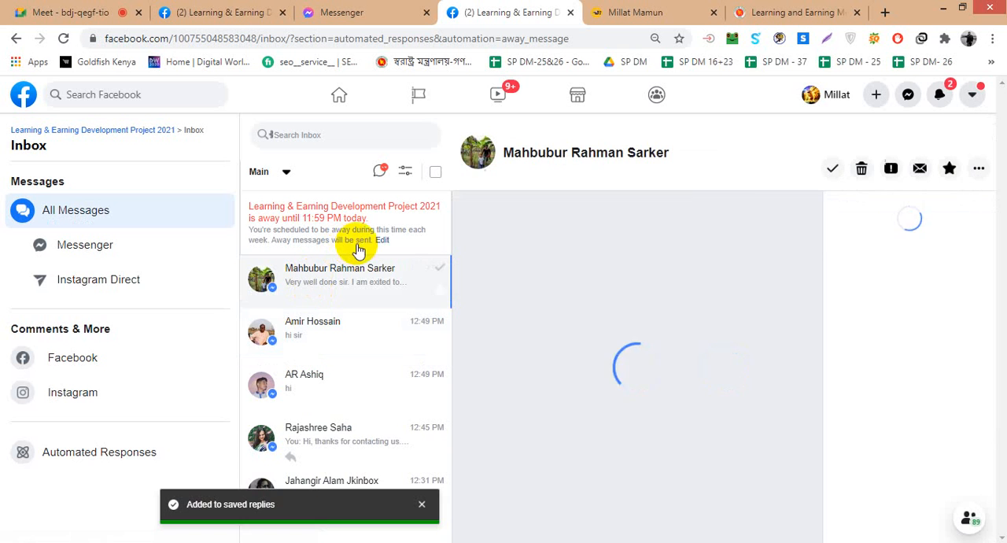
# - Reopen the away message for editing, toggle Thursday on its two extra time rows, and add another away time
pyautogui.click(382, 241)
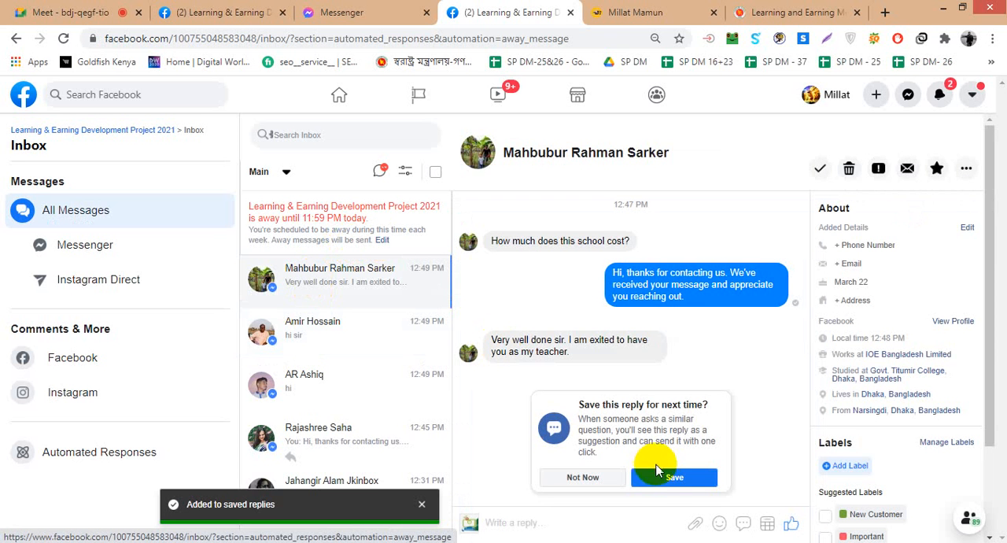
pyautogui.click(675, 479)
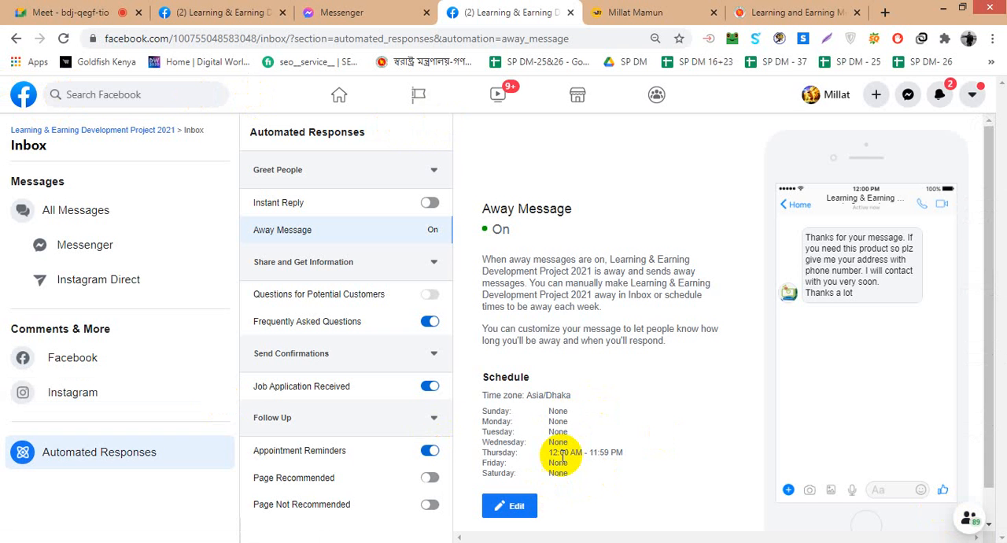
pyautogui.click(516, 504)
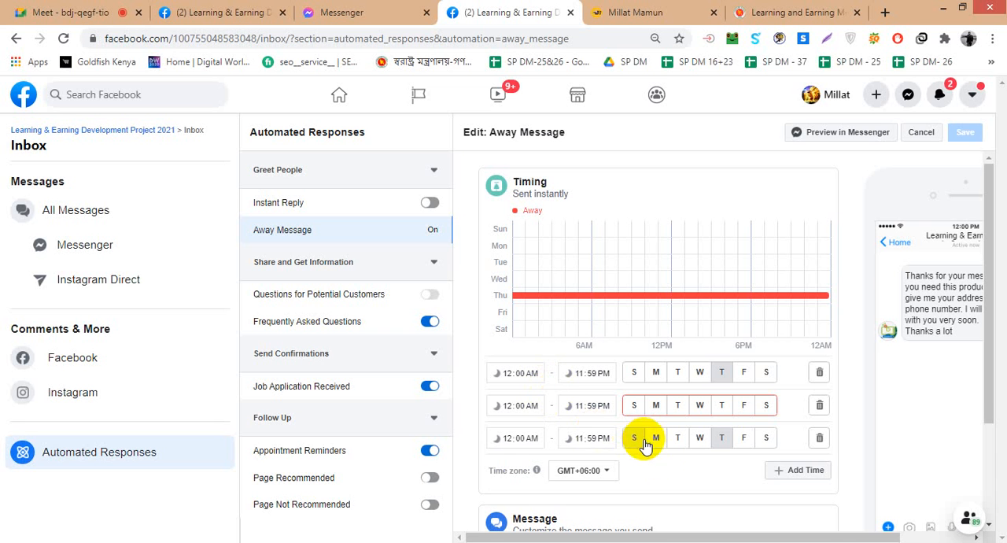
pyautogui.click(722, 443)
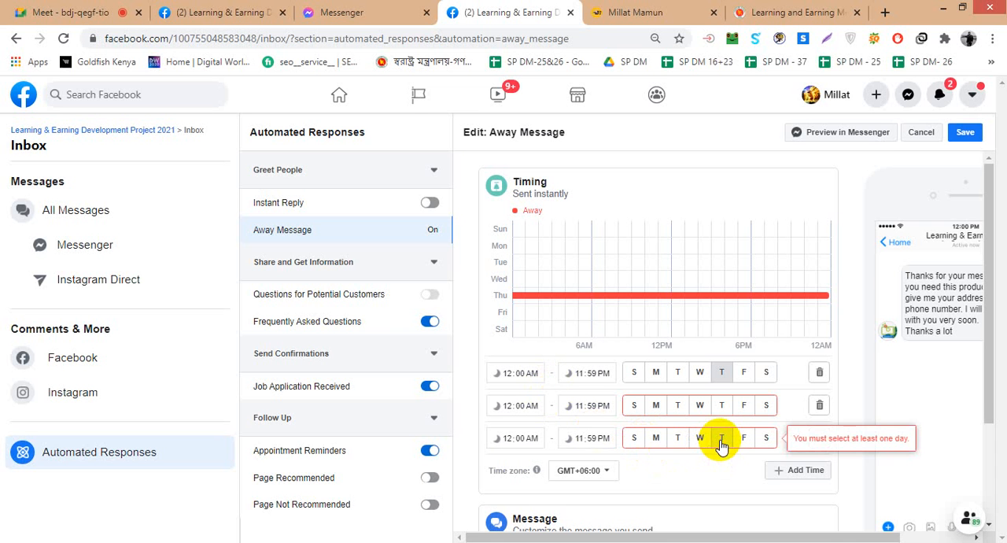
pyautogui.click(722, 405)
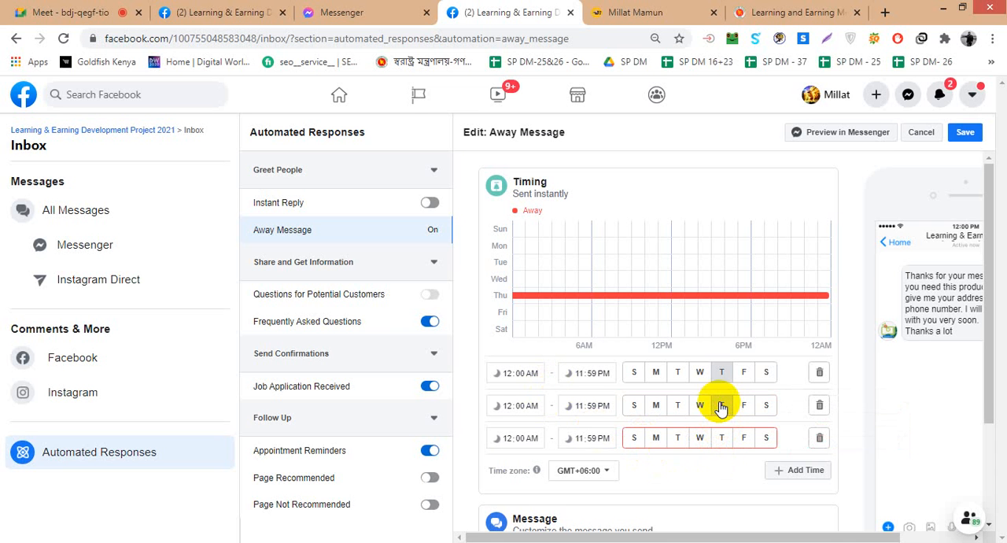
pyautogui.click(721, 438)
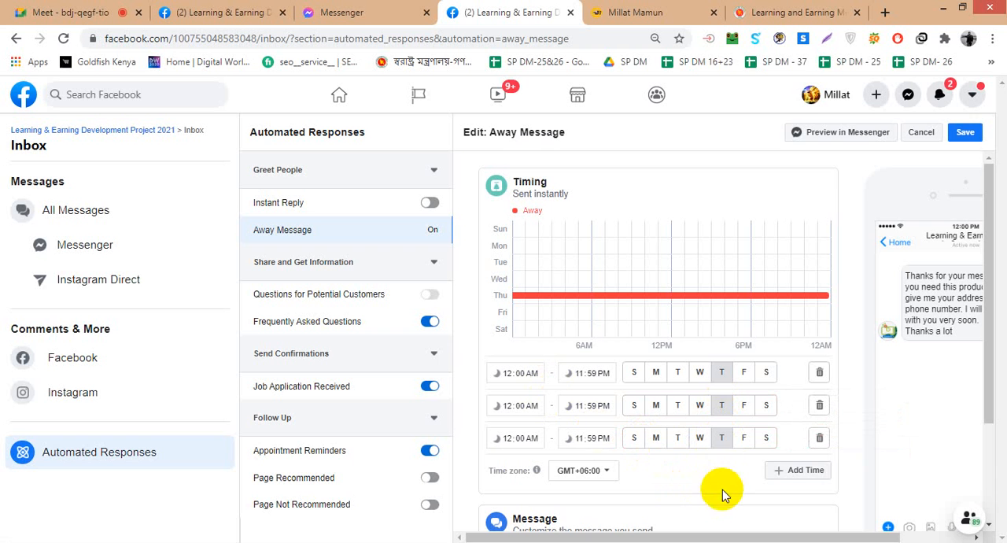
pyautogui.click(779, 472)
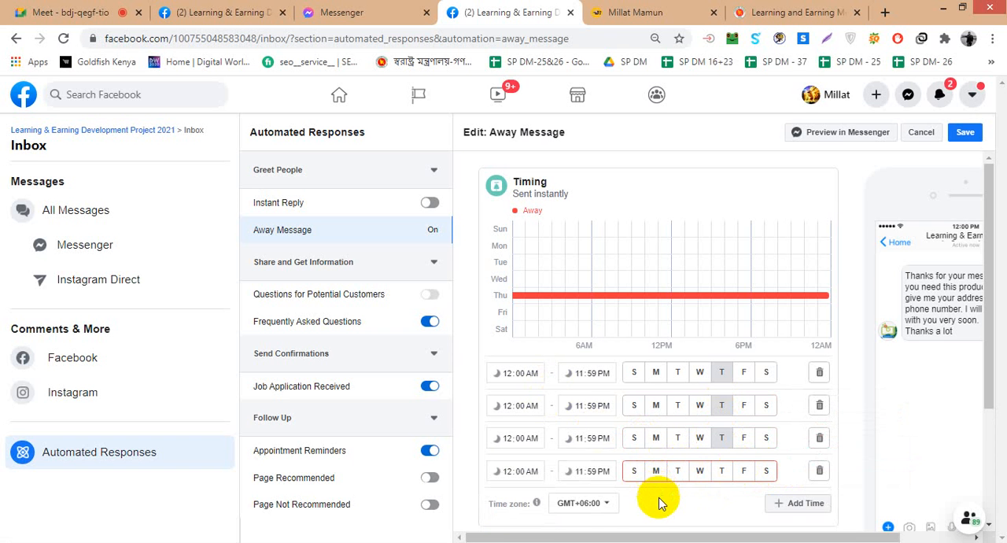
pyautogui.scroll(-2, 659, 503)
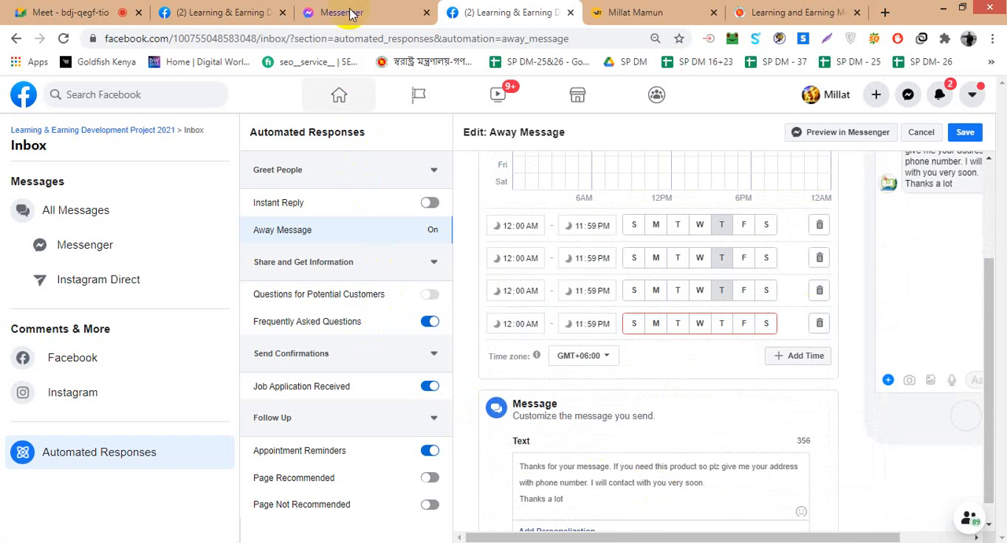
# - Return to all inbox messages, save the reply suggested in the open conversation, and dismiss the notification
pyautogui.click(150, 215)
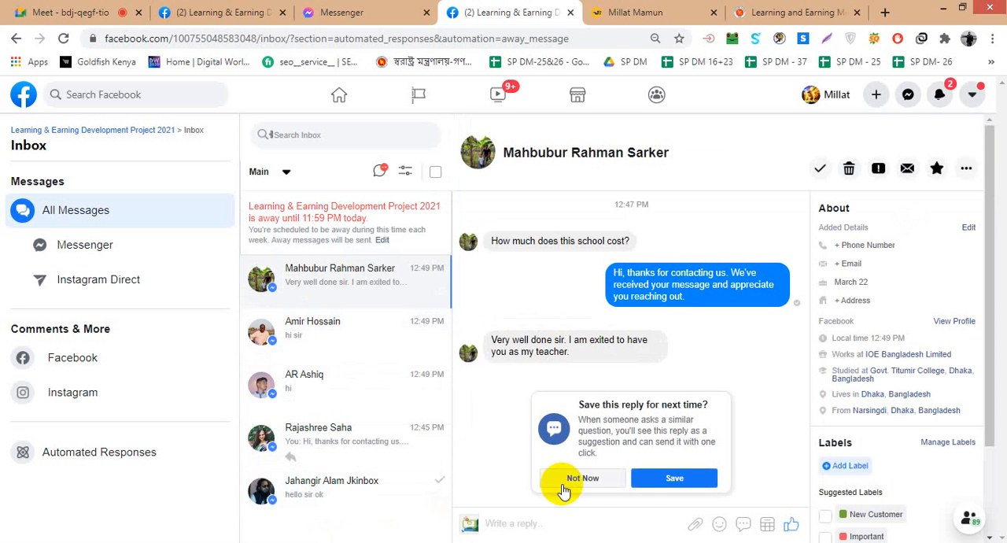
pyautogui.click(660, 486)
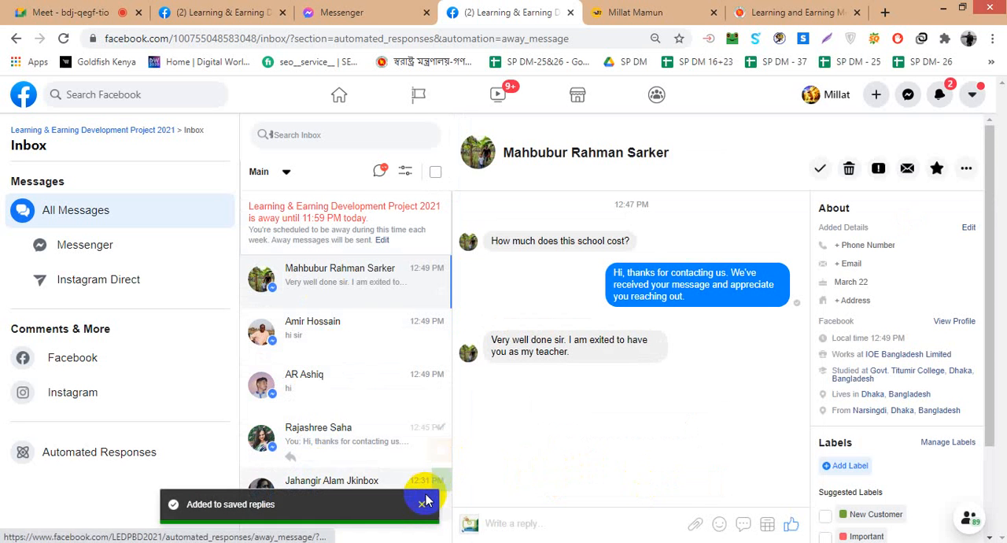
pyautogui.click(424, 505)
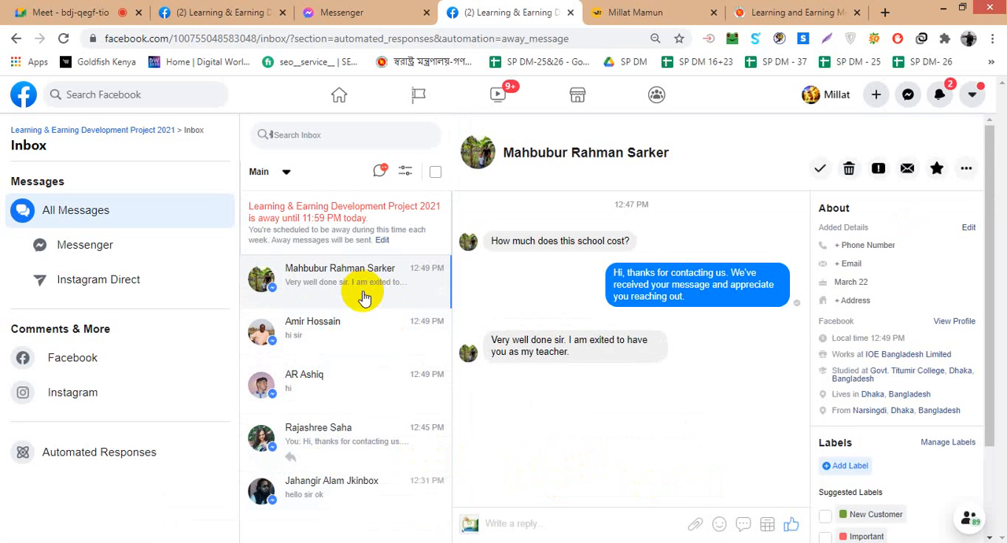
# - Open the newest unread inbox conversation to check the automatic away reply
pyautogui.scroll(-2, 342, 387)
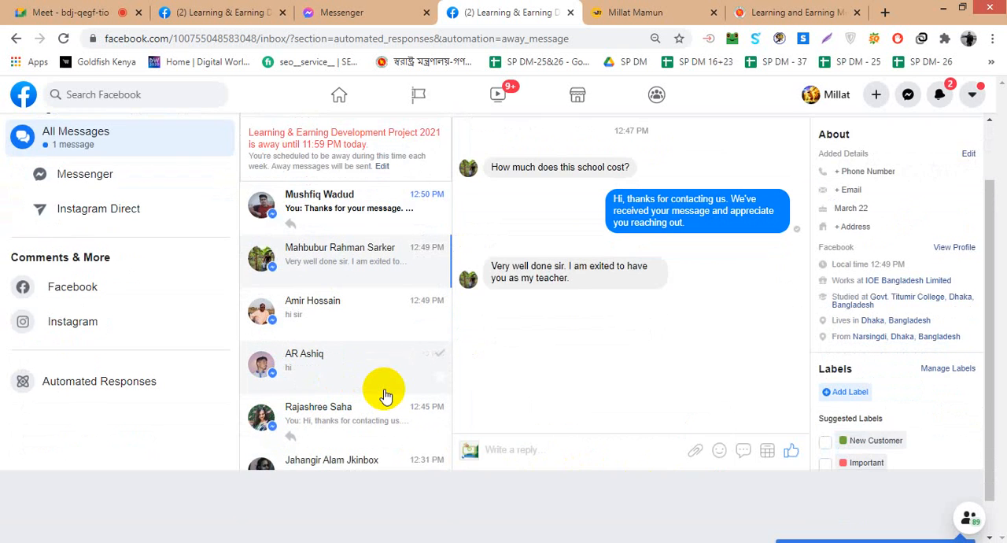
pyautogui.scroll(2, 386, 396)
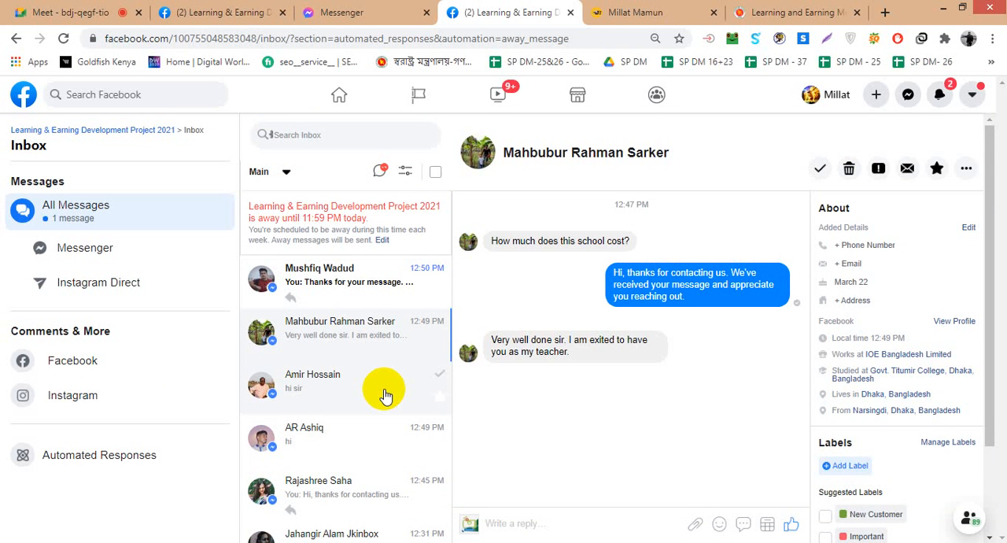
pyautogui.click(344, 279)
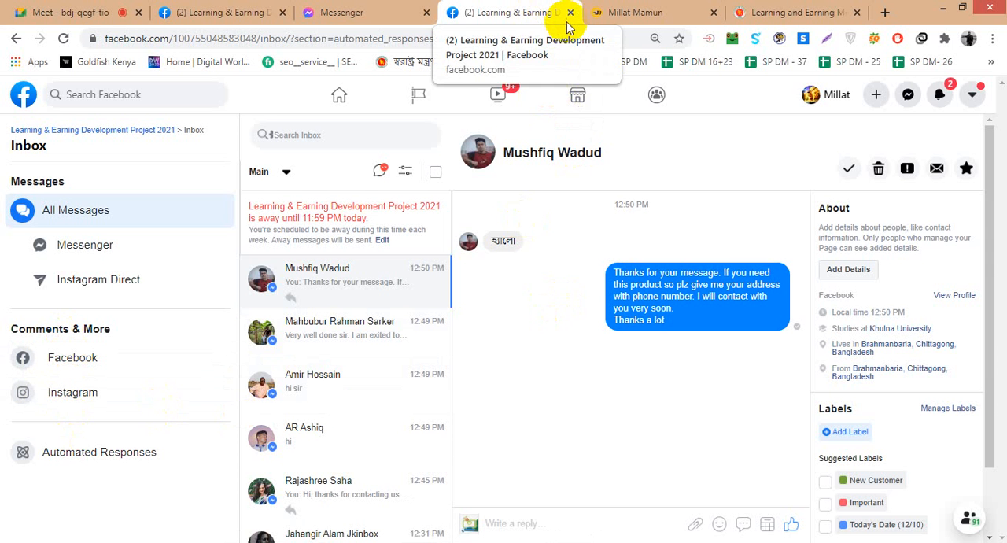
# - Check the Page's chat on messenger.com, and view the Messenger and Instagram Direct sections of the Page inbox
pyautogui.click(337, 23)
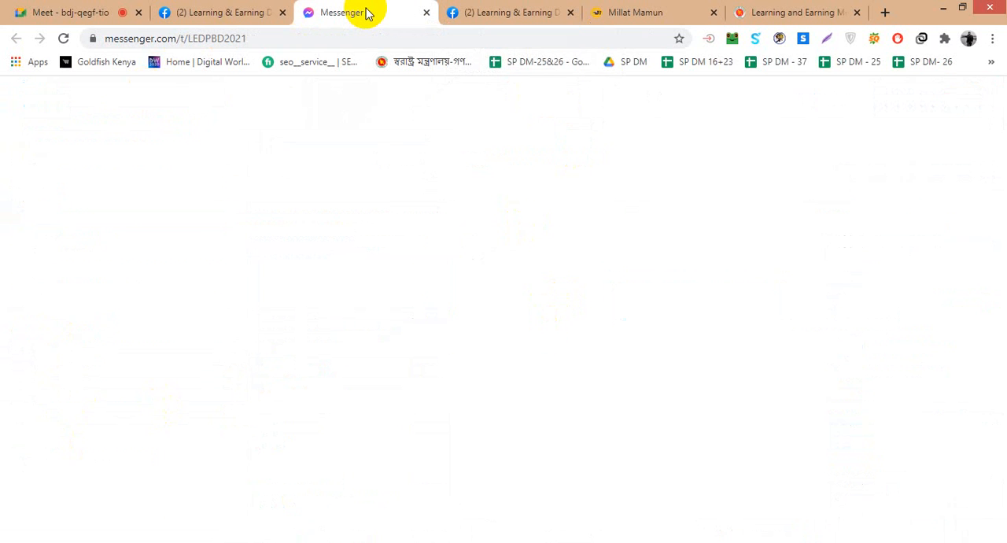
pyautogui.click(506, 24)
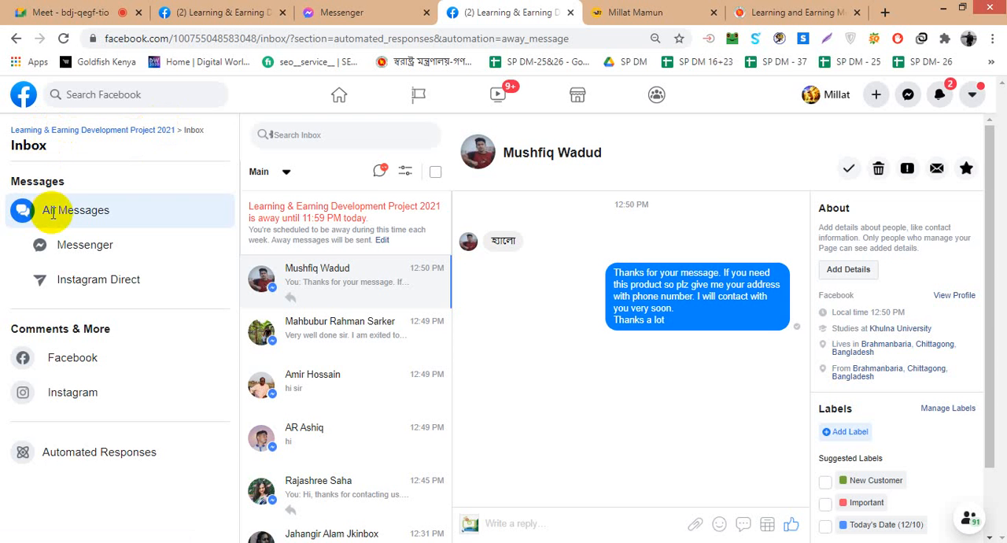
pyautogui.click(75, 254)
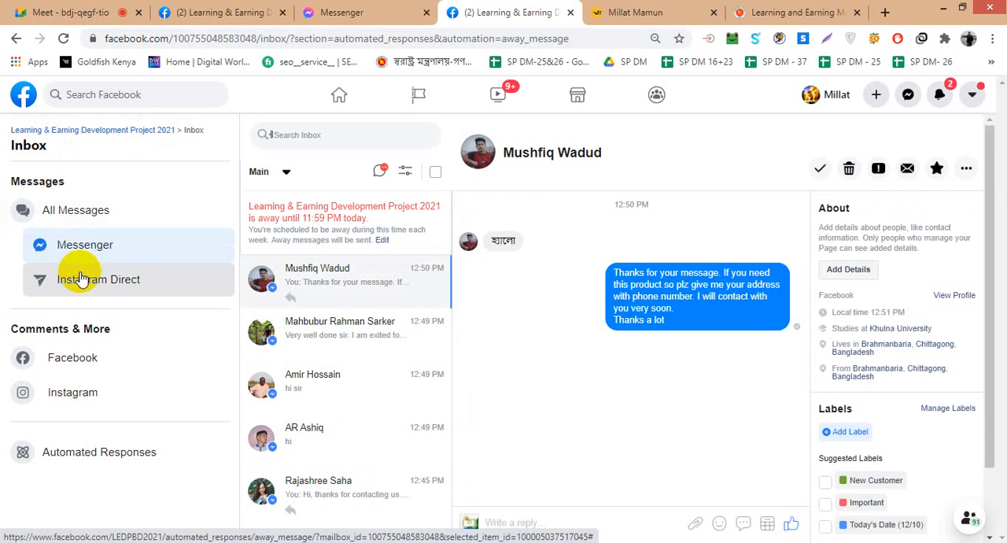
pyautogui.click(81, 278)
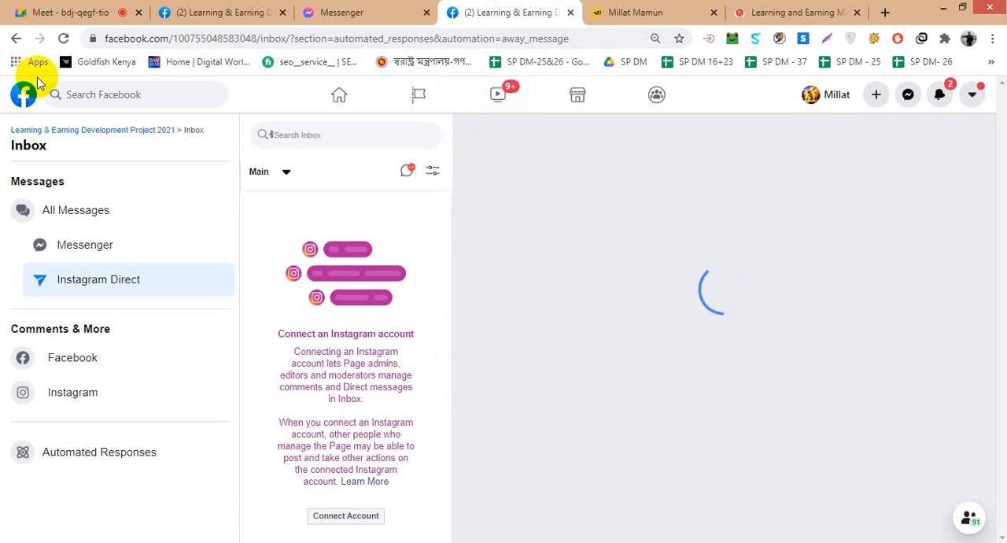
# - Go to the home feed, expand the shortcuts, and open the Learning & Earning Development Project 2021 Page
pyautogui.click(23, 94)
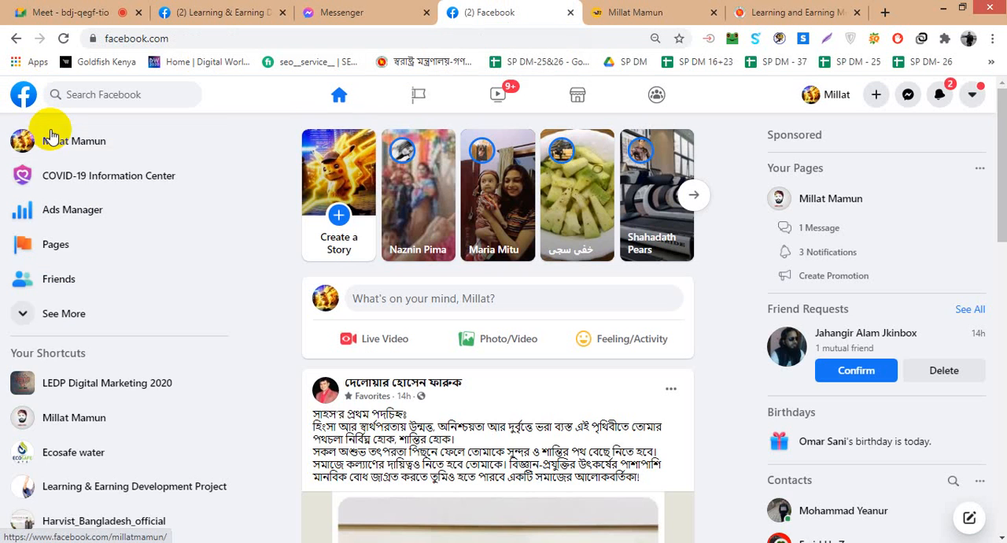
pyautogui.scroll(-1, 135, 432)
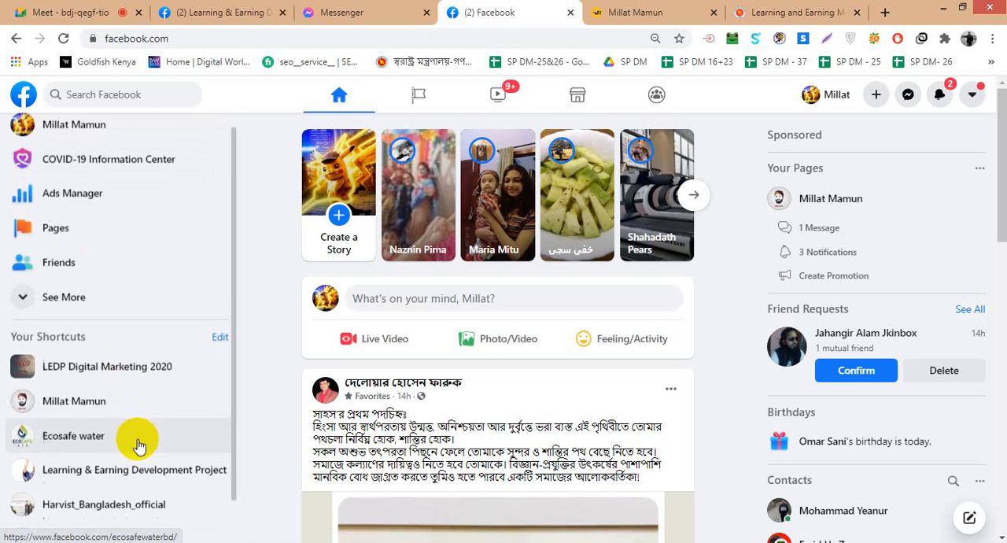
pyautogui.click(51, 487)
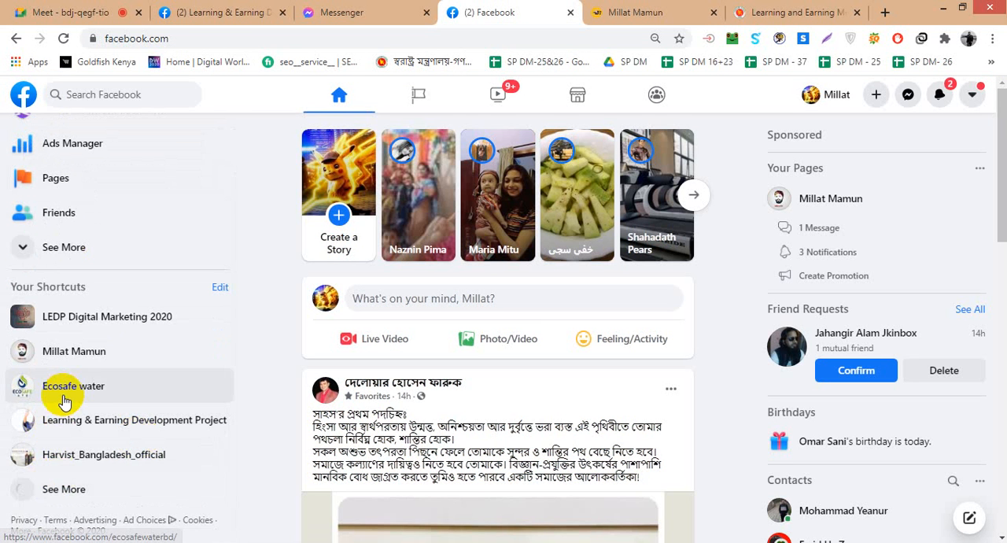
pyautogui.scroll(-1, 85, 386)
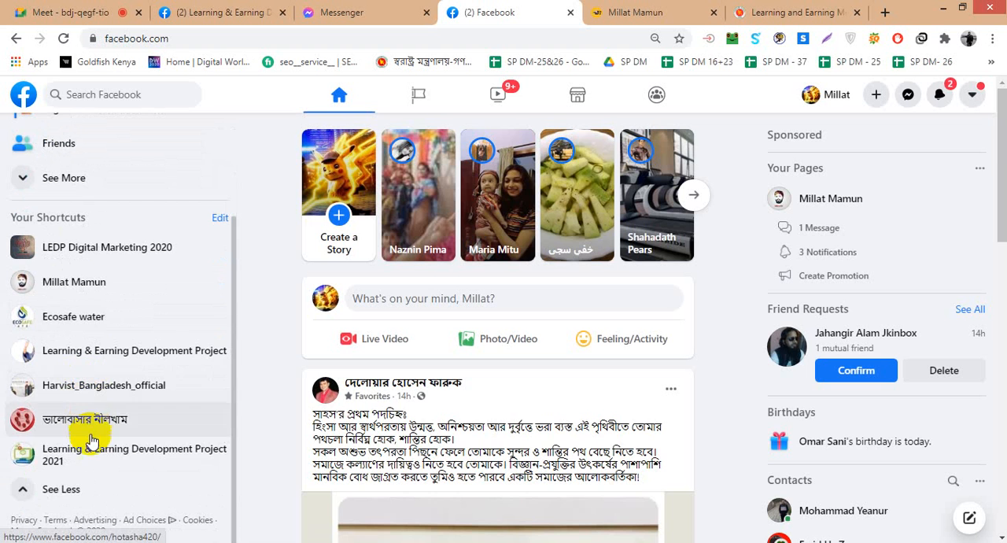
pyautogui.click(92, 449)
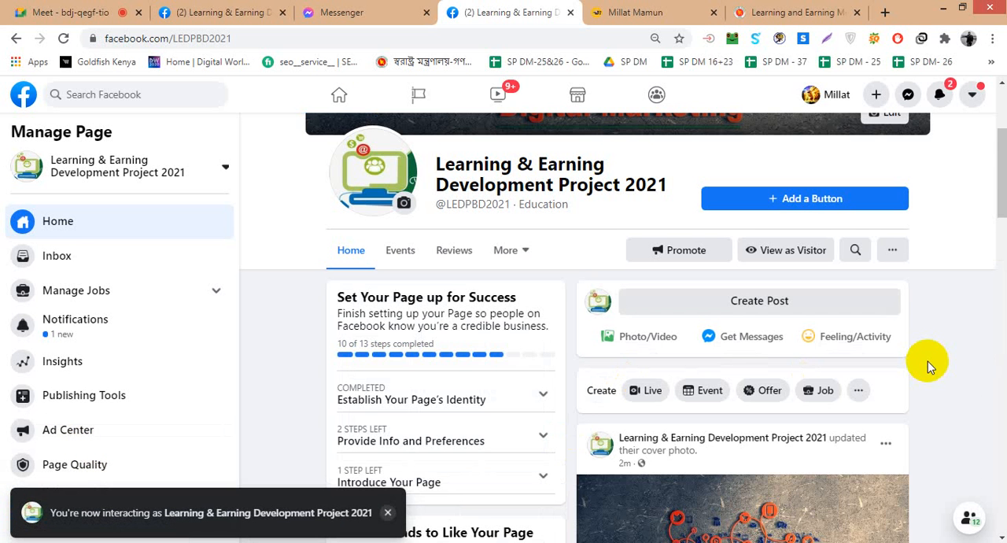
pyautogui.scroll(-5, 277, 381)
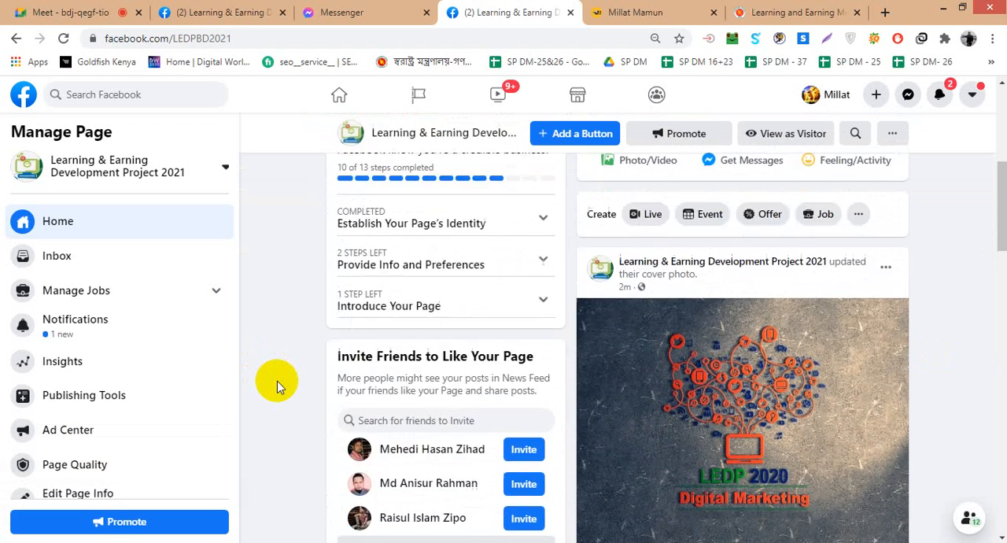
# - Invite the first suggested friend to like the Page
pyautogui.scroll(-2, 277, 380)
pyautogui.scroll(2, 277, 380)
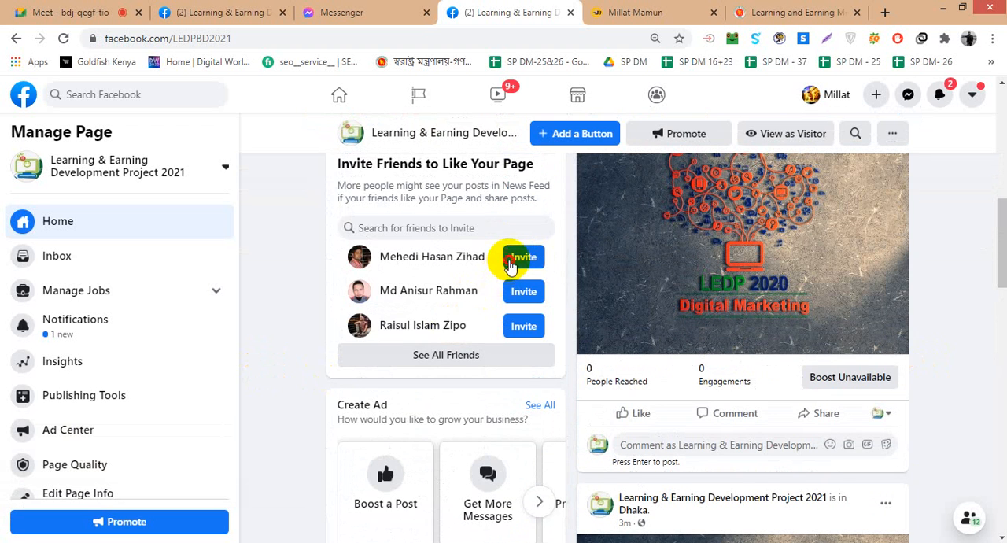
pyautogui.click(510, 266)
# - Open the location editor from the Page's About section
pyautogui.scroll(-1, 283, 371)
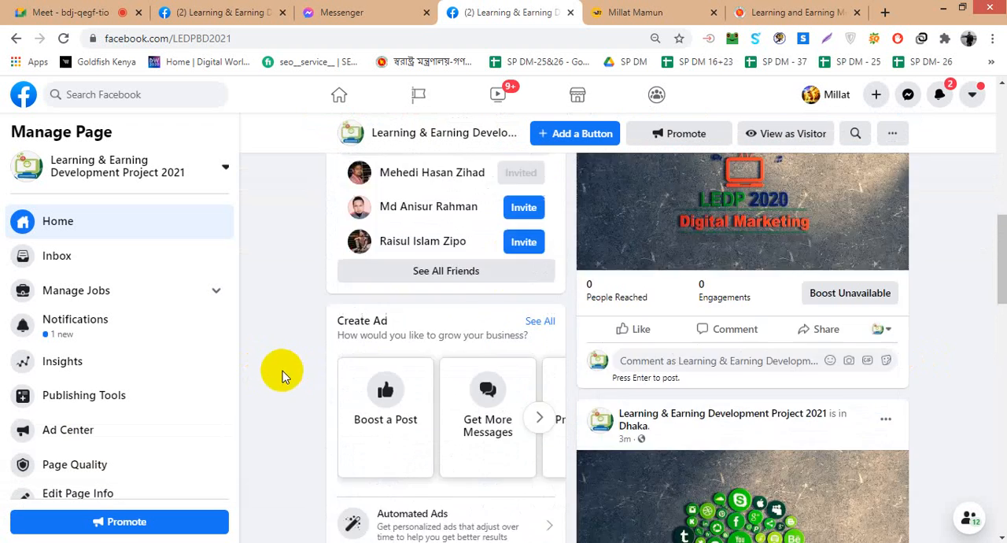
pyautogui.scroll(-7, 282, 370)
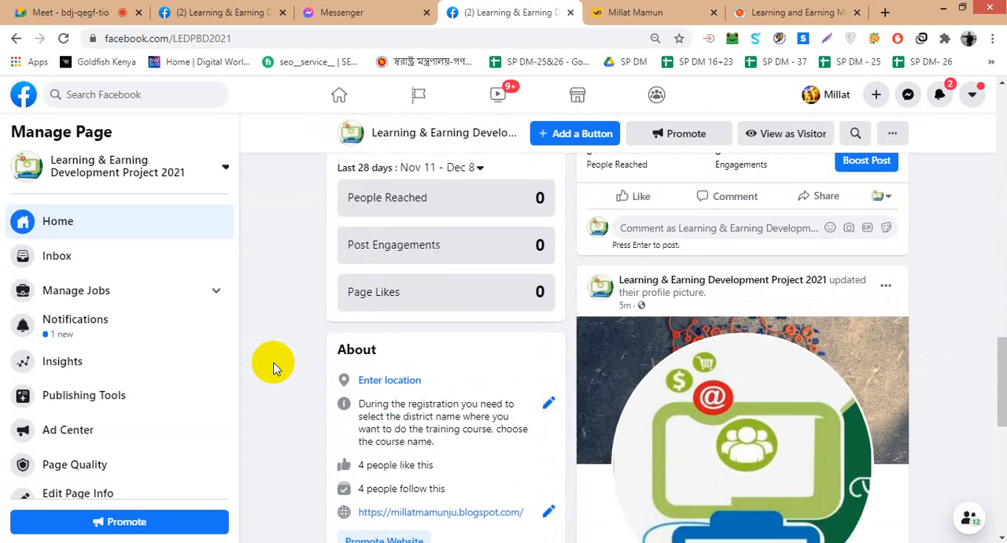
pyautogui.scroll(-1, 275, 369)
pyautogui.scroll(-2, 275, 369)
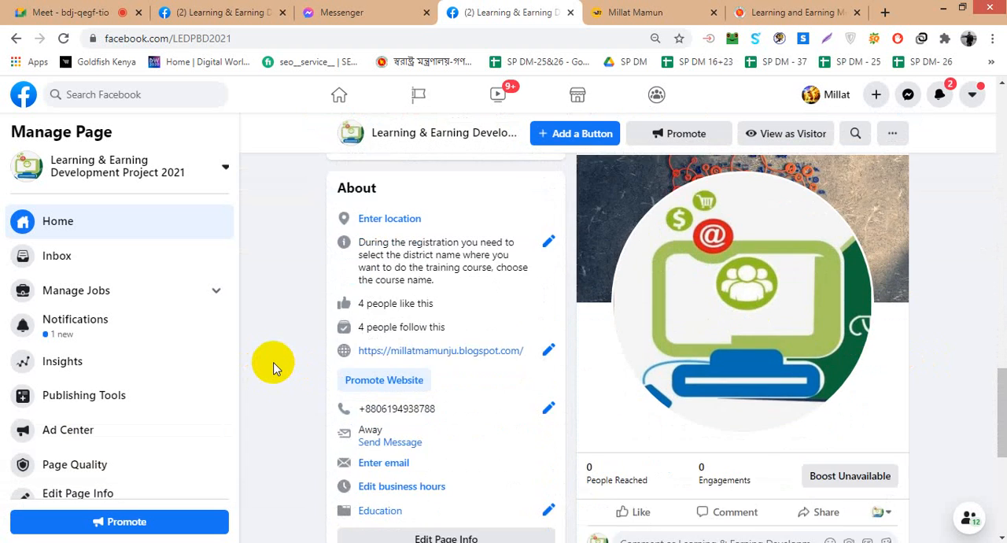
pyautogui.scroll(1, 274, 369)
pyautogui.scroll(1, 275, 369)
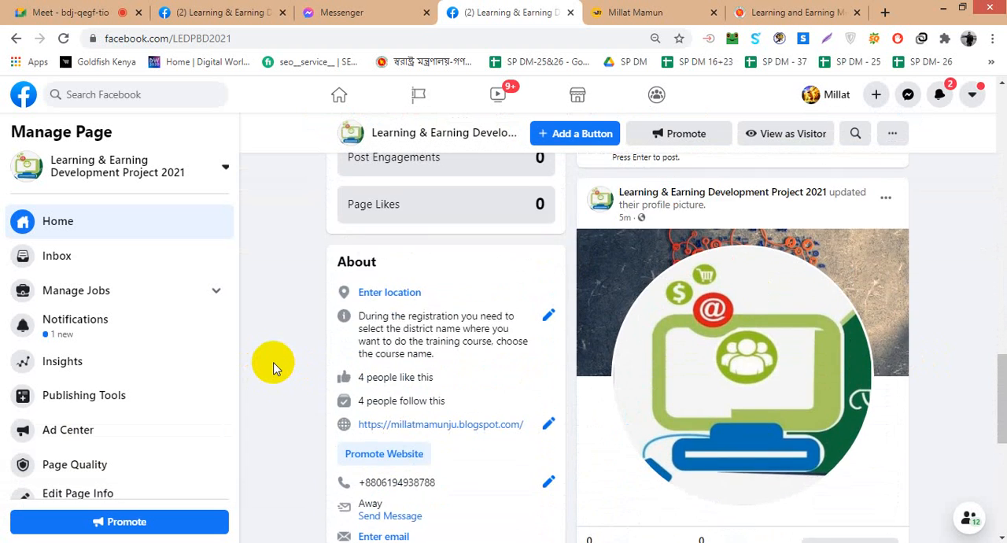
pyautogui.click(402, 292)
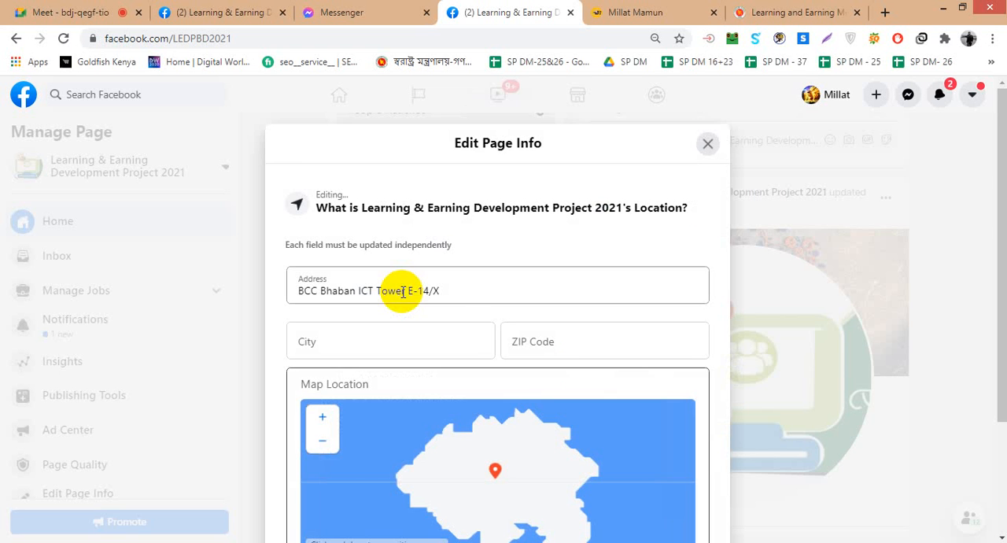
# - Remove the unit number from the street address, and replace the whole address with Bangladesh
pyautogui.click(458, 293)
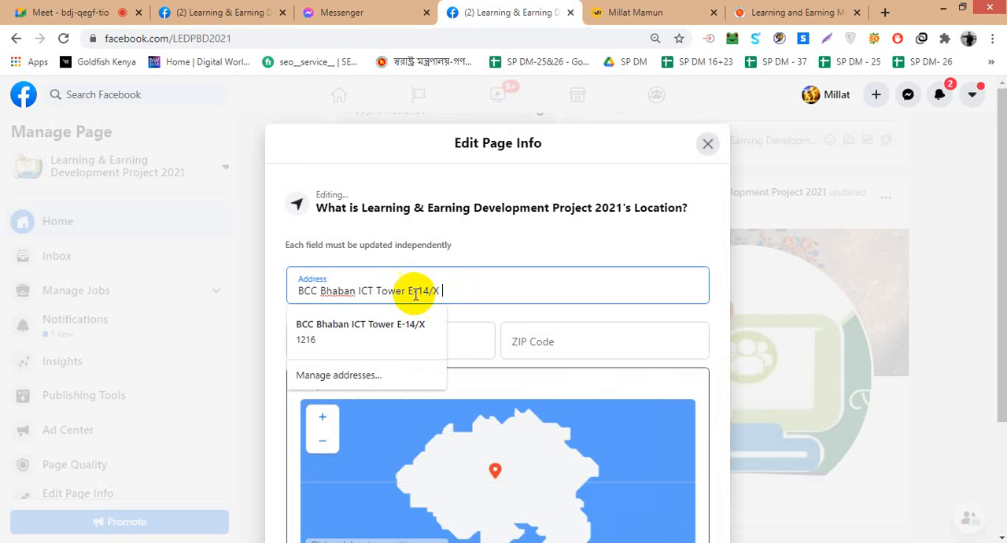
pyautogui.moveTo(408, 291); pyautogui.dragTo(459, 295)
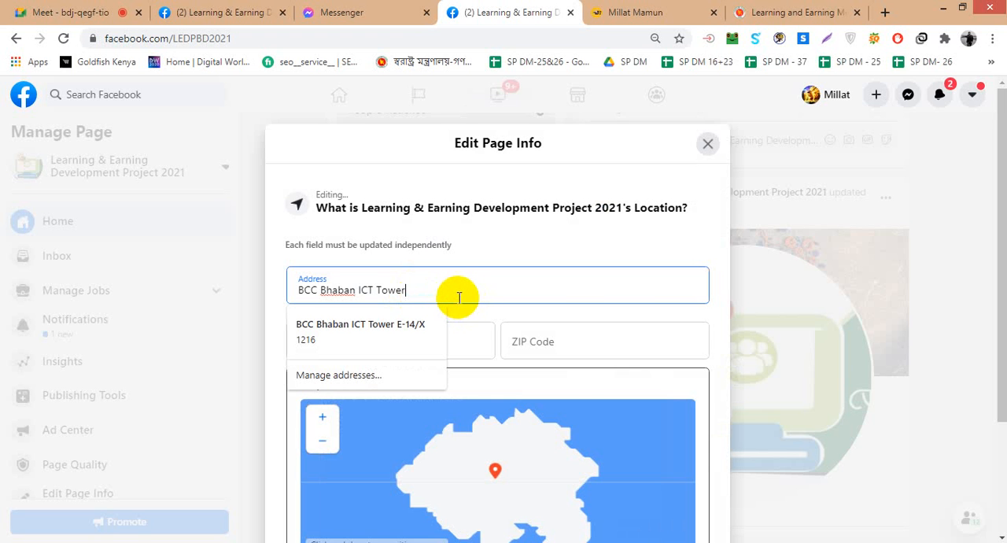
pyautogui.click(469, 336)
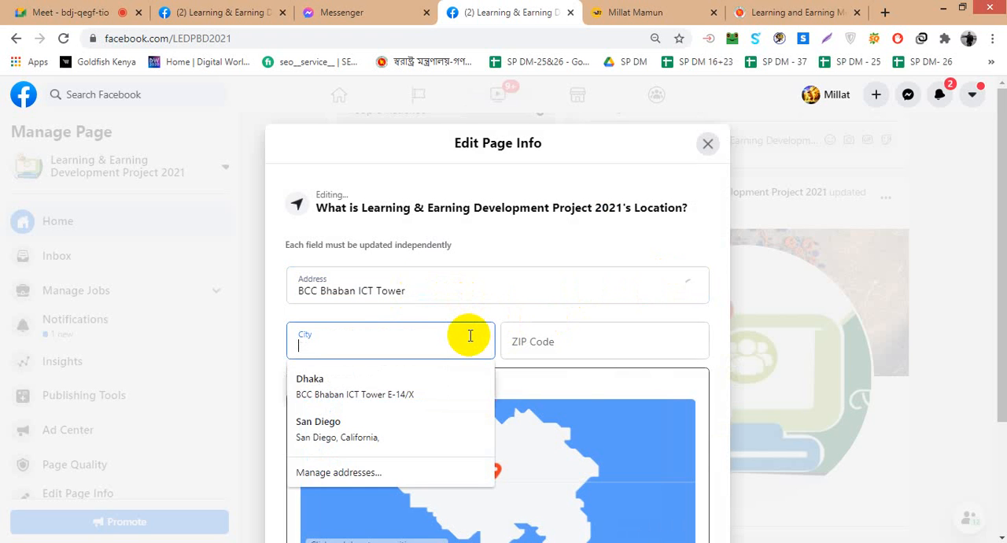
pyautogui.click(458, 295)
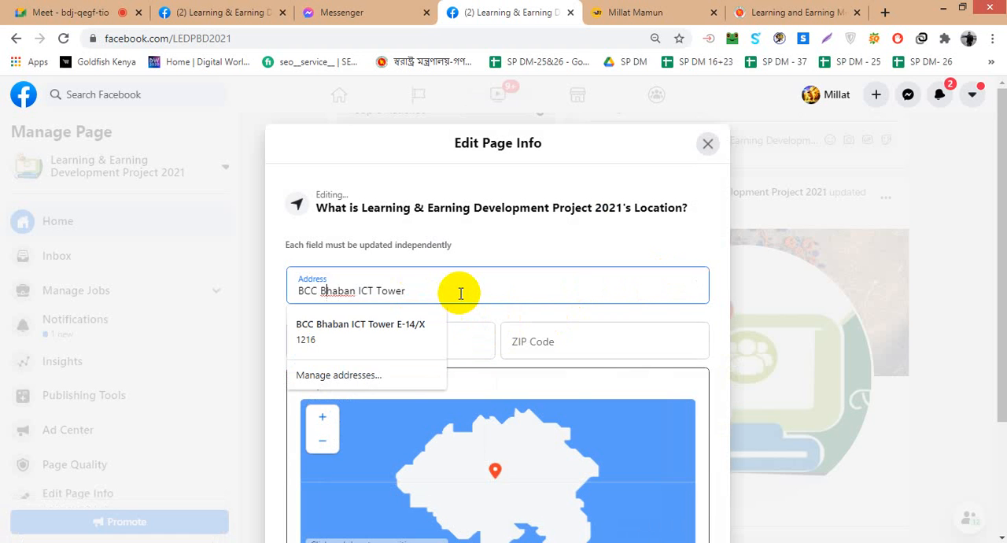
pyautogui.write('Dhaka')
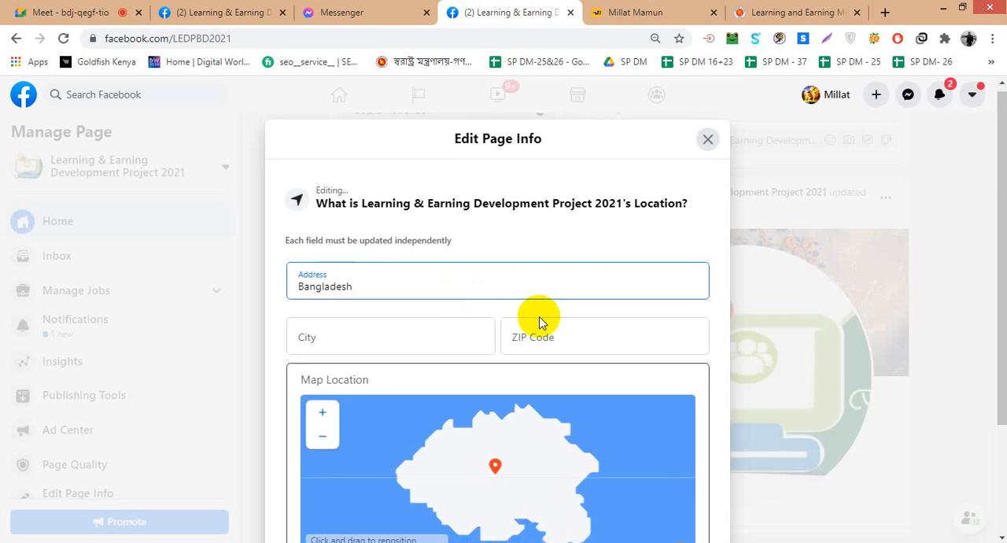
# - Inspect the pin on the location map and change the address to Dhaka Bangladesh
pyautogui.scroll(-2, 539, 320)
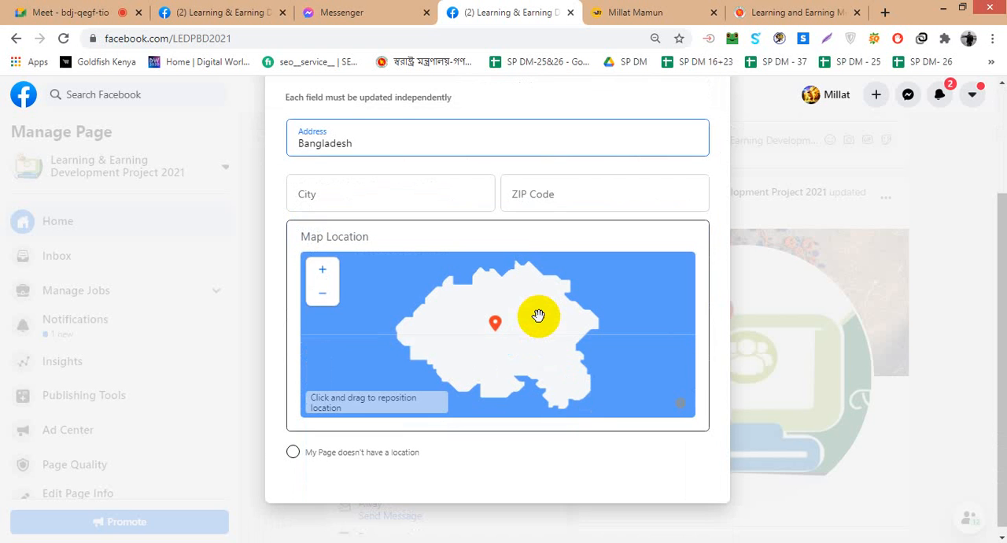
pyautogui.scroll(1, 507, 354)
pyautogui.click(507, 344)
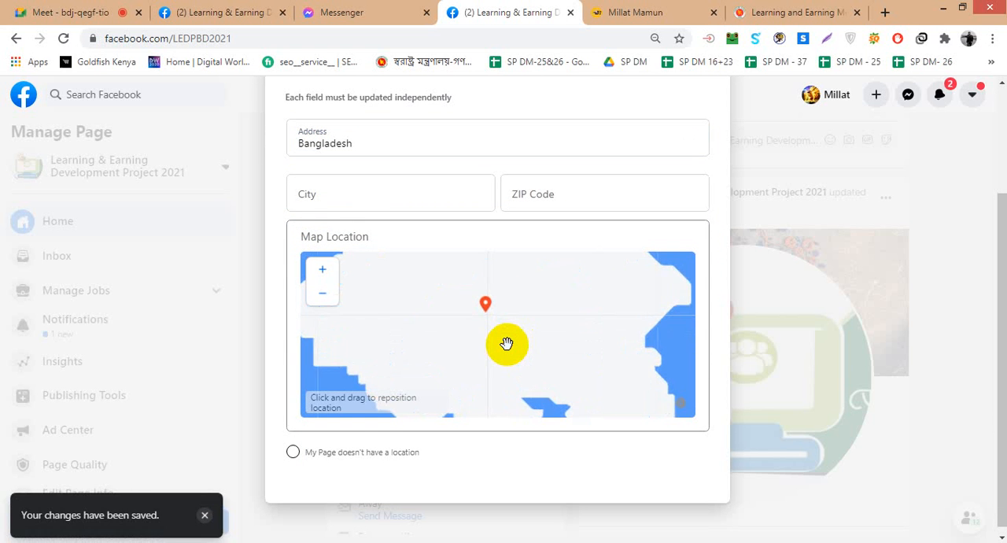
pyautogui.scroll(1, 507, 343)
pyautogui.scroll(1, 566, 359)
pyautogui.scroll(-3, 566, 359)
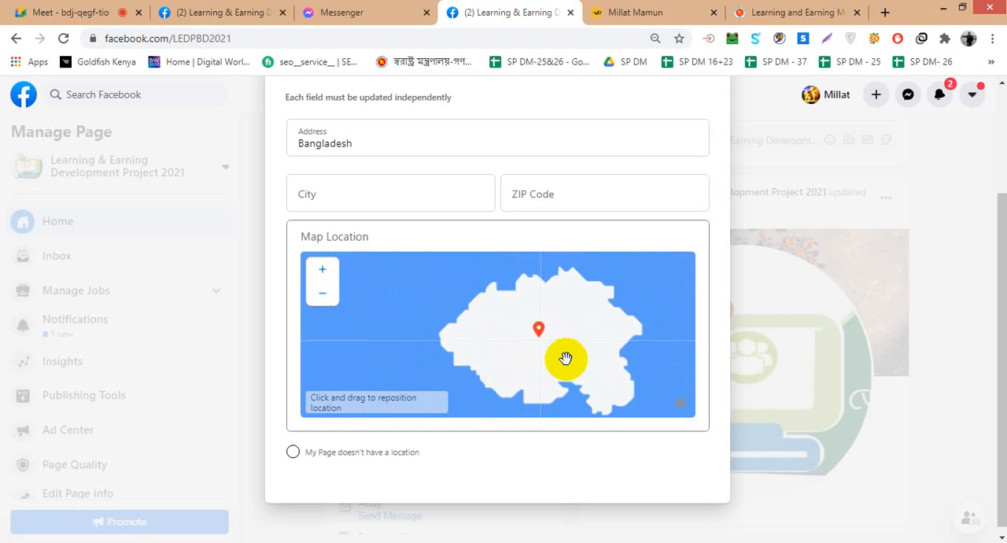
pyautogui.click(299, 145)
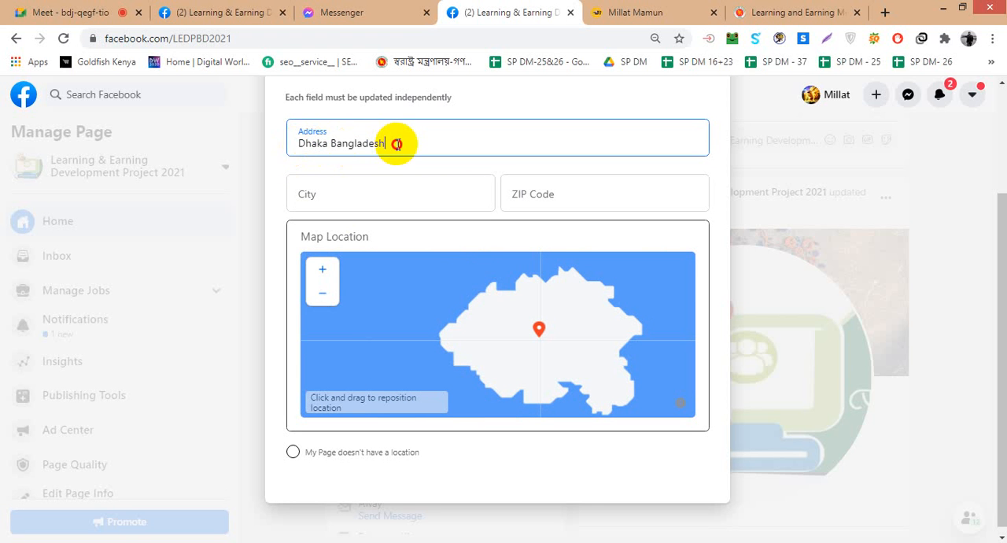
# - Fill in the city and ZIP code from the saved address, choosing Dhaka, Dhaka Division, Bangladesh as the city
pyautogui.click(383, 185)
pyautogui.click(367, 234)
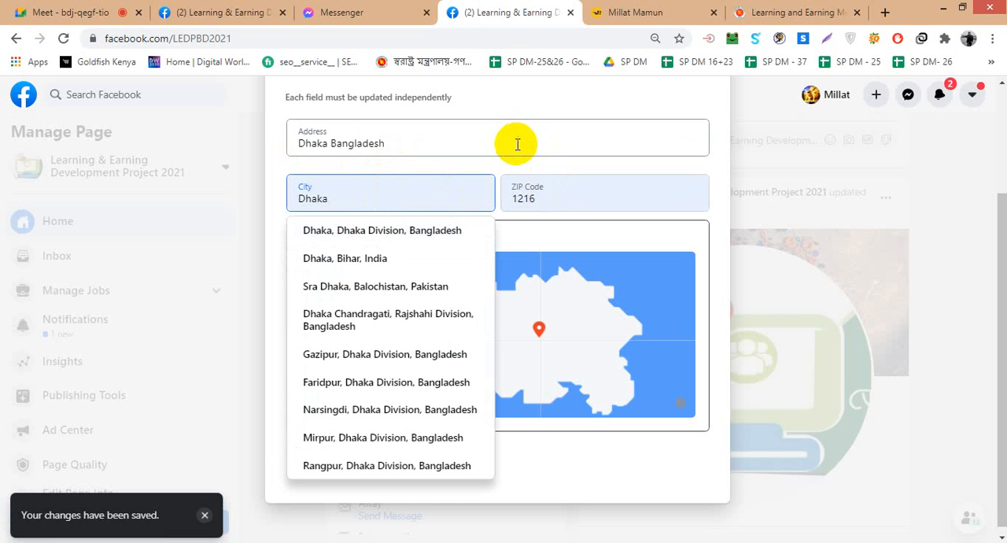
pyautogui.click(417, 236)
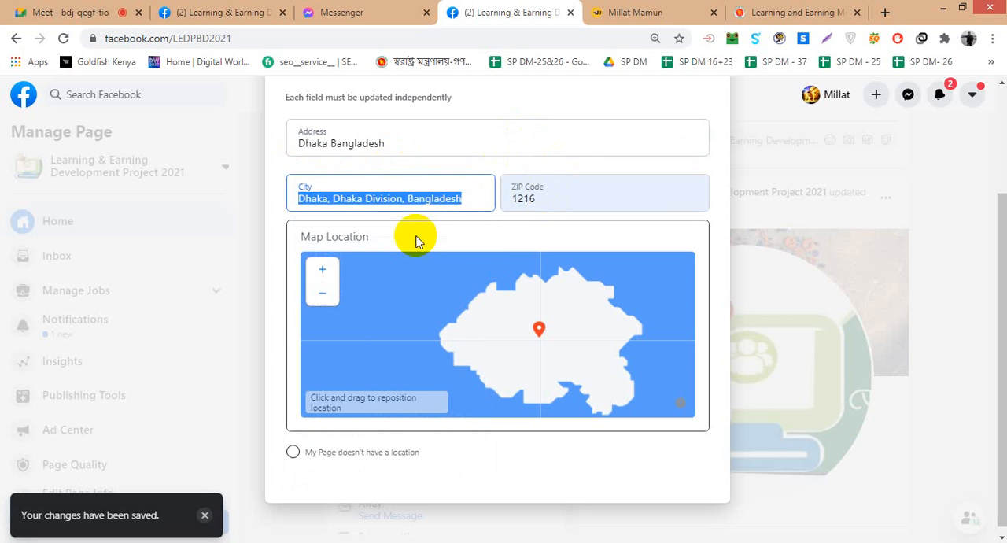
# - Fill the location fields with the saved street address, choose Dhaka, Dhaka Division, Bangladesh as the city, and close the editor
pyautogui.click(394, 143)
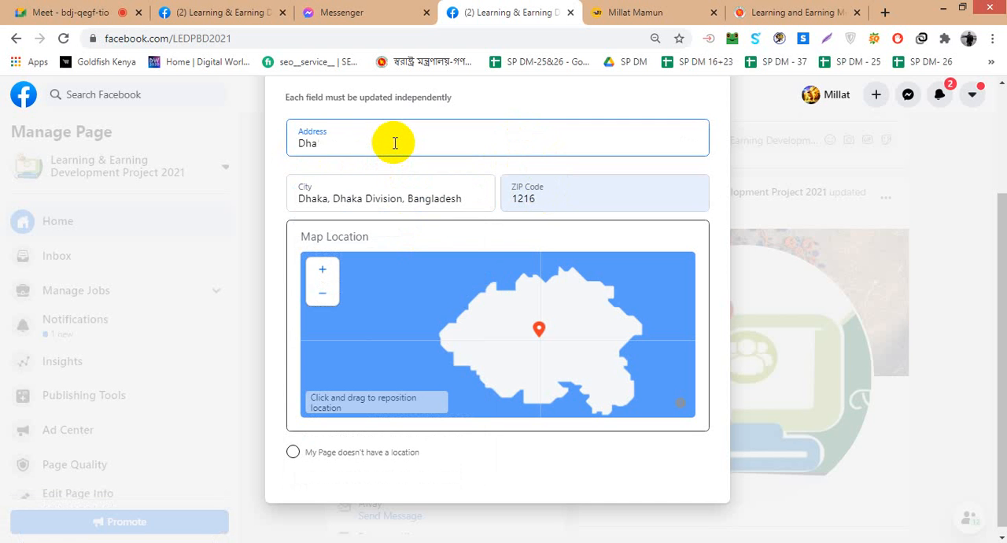
pyautogui.click(394, 143)
pyautogui.click(388, 163)
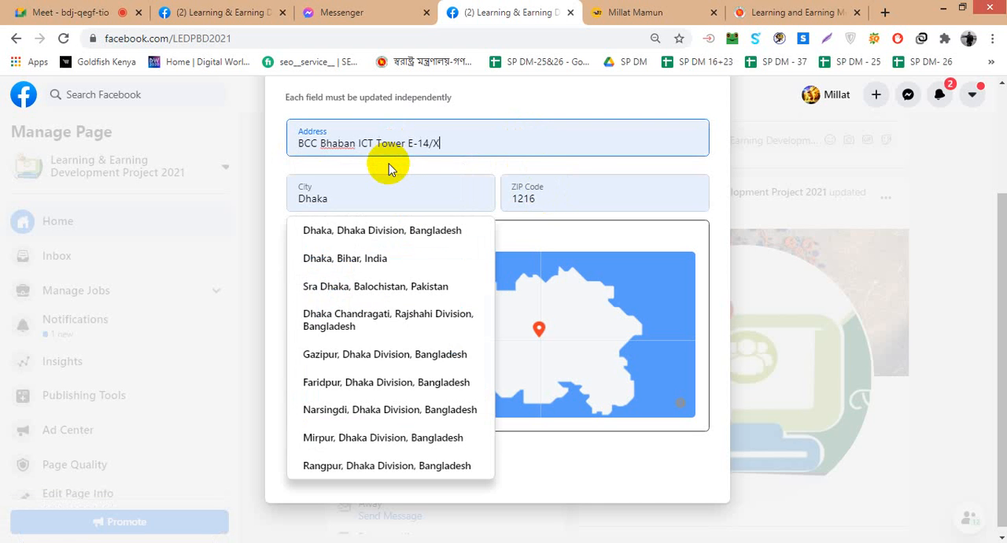
pyautogui.click(374, 233)
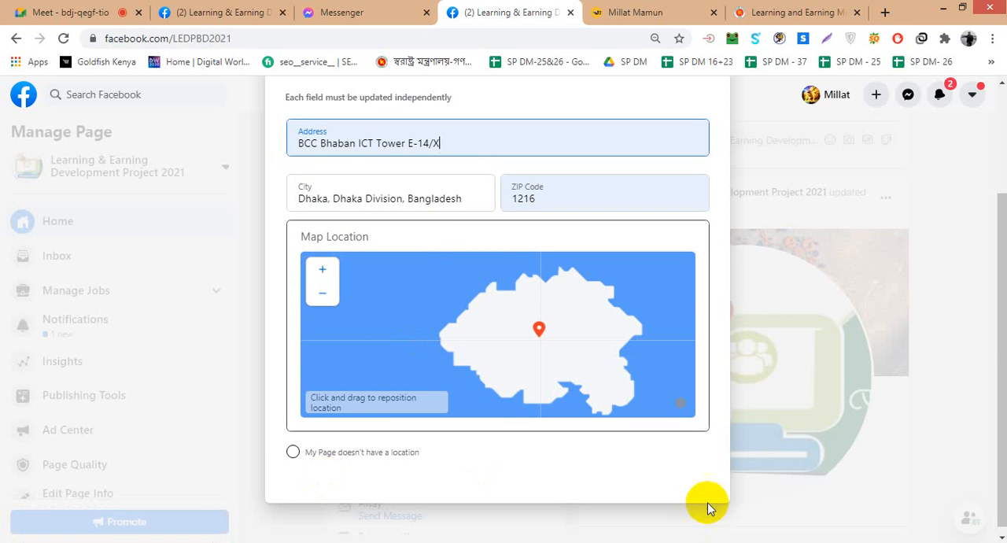
pyautogui.click(796, 466)
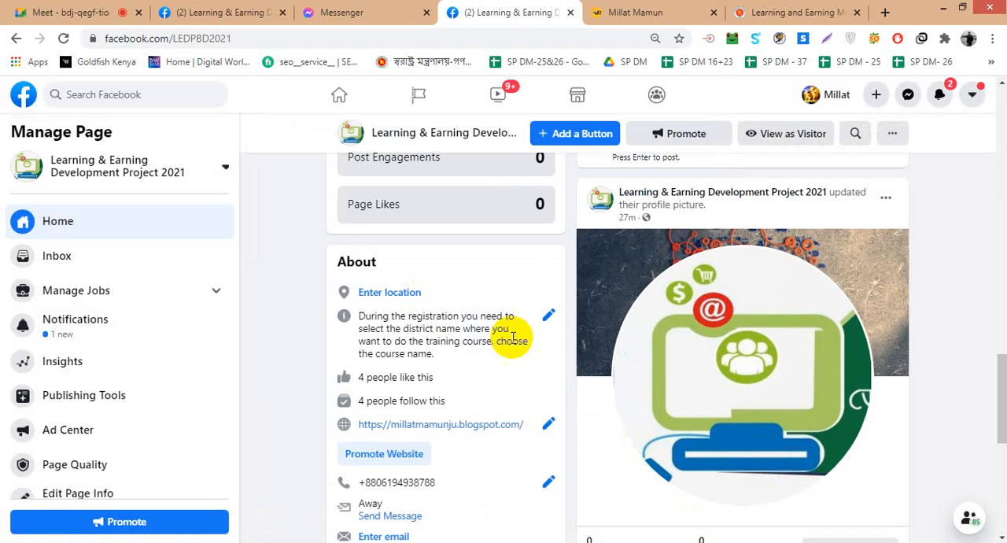
# - Review the Page's description in its editor, close it, and look through the remaining About details
pyautogui.click(549, 316)
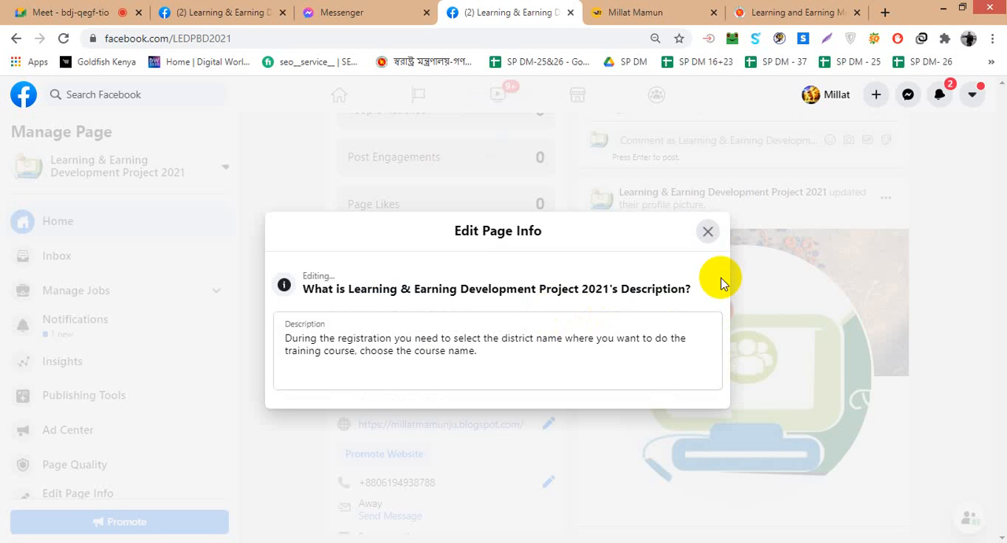
pyautogui.click(707, 233)
pyautogui.scroll(-1, 420, 393)
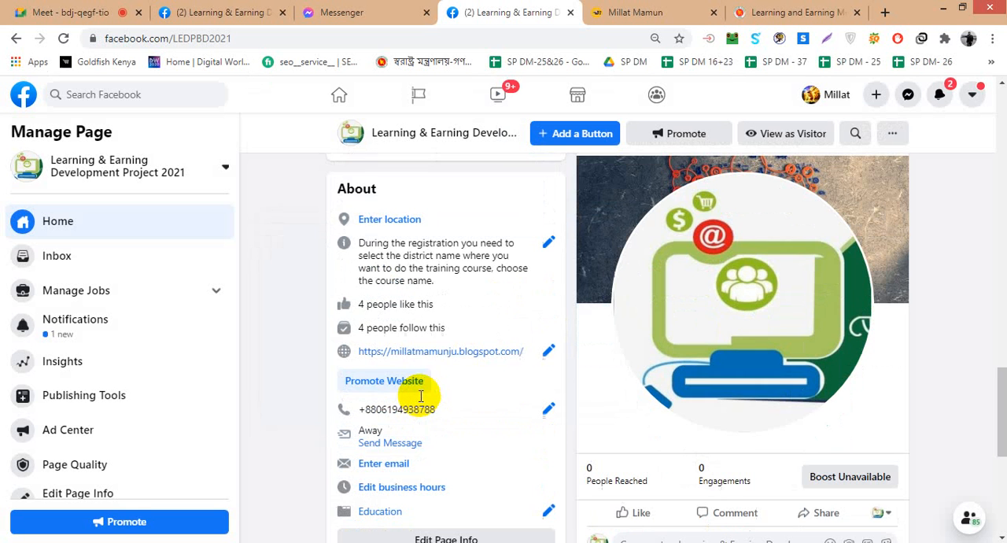
pyautogui.scroll(-1, 445, 406)
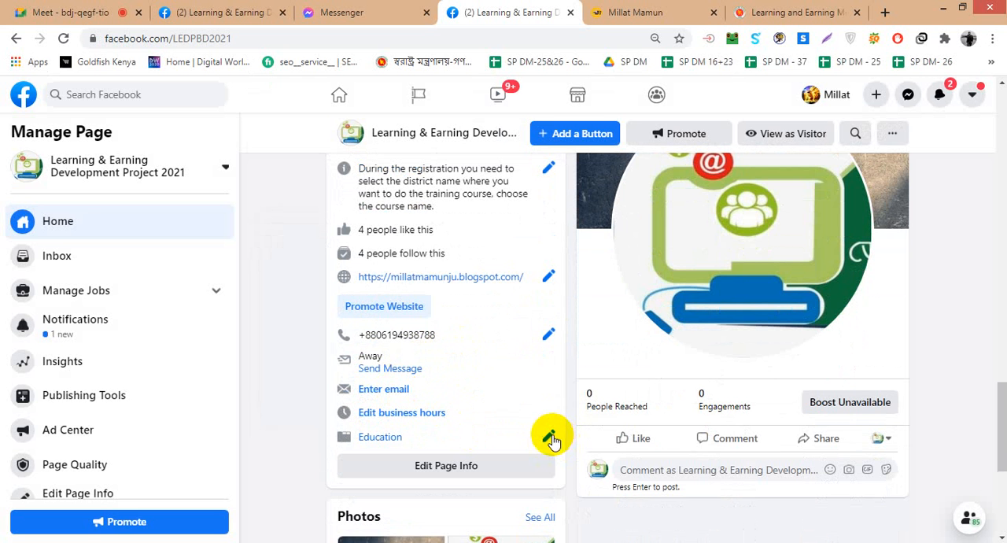
pyautogui.scroll(-5, 412, 421)
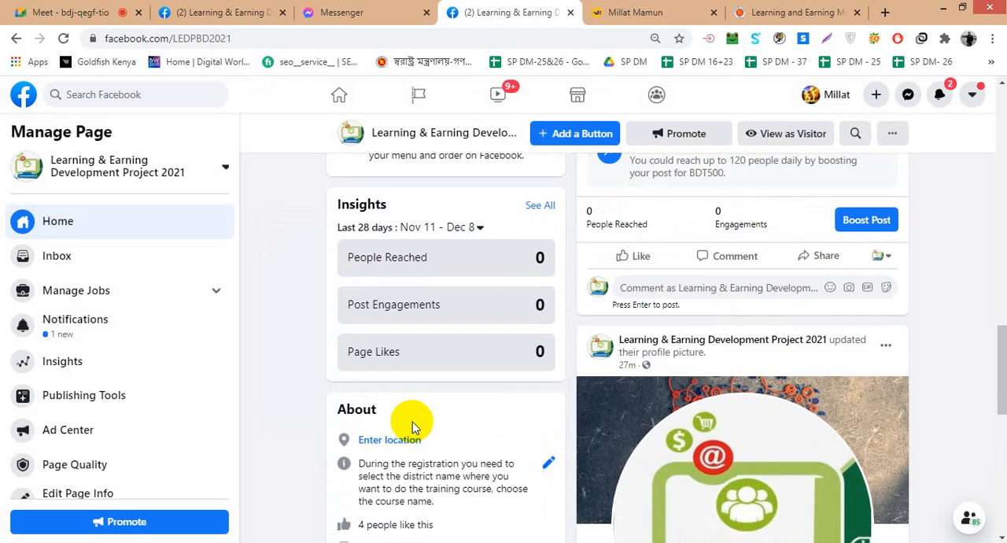
# - Add a Follow button to the Page from the Provide Info and Preferences setup steps
pyautogui.scroll(8, 412, 425)
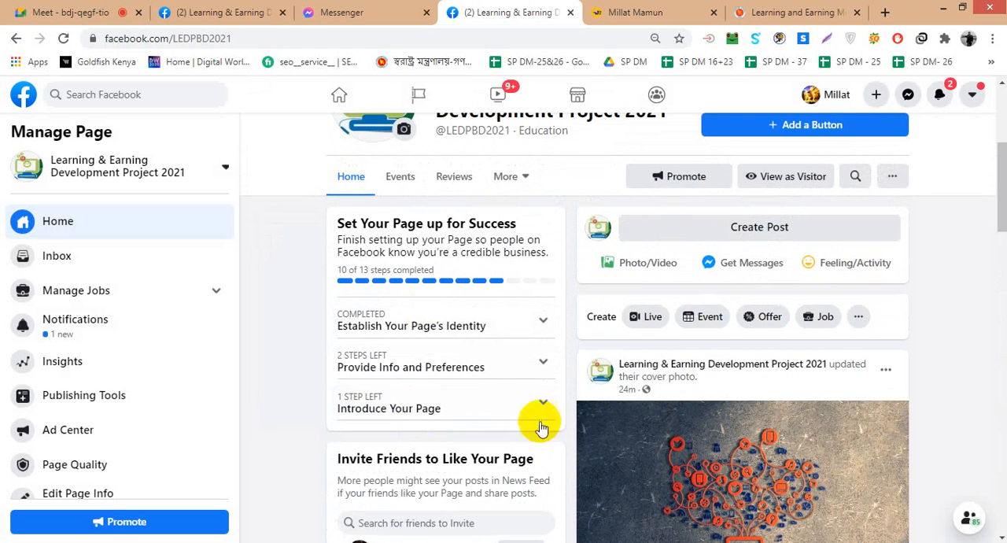
pyautogui.click(547, 366)
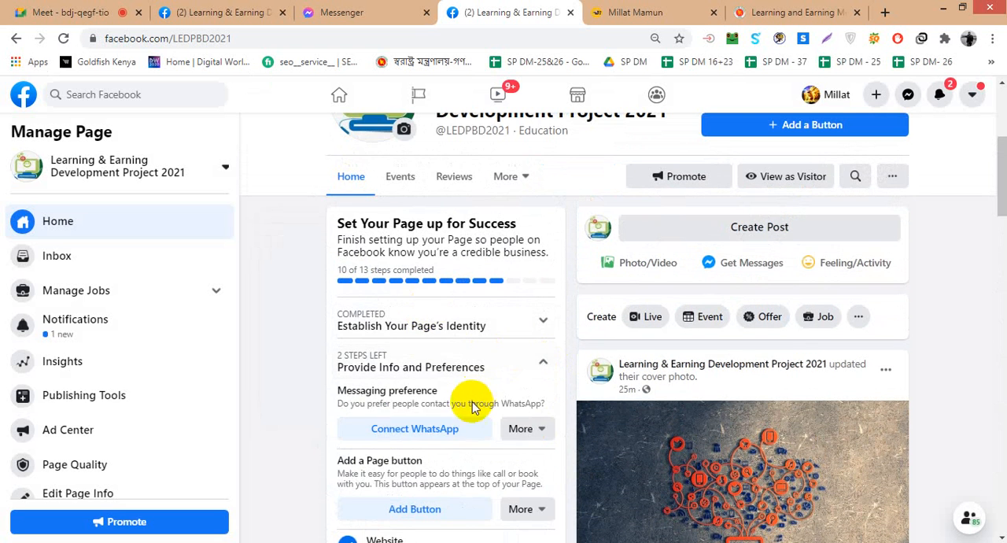
pyautogui.scroll(-1, 461, 399)
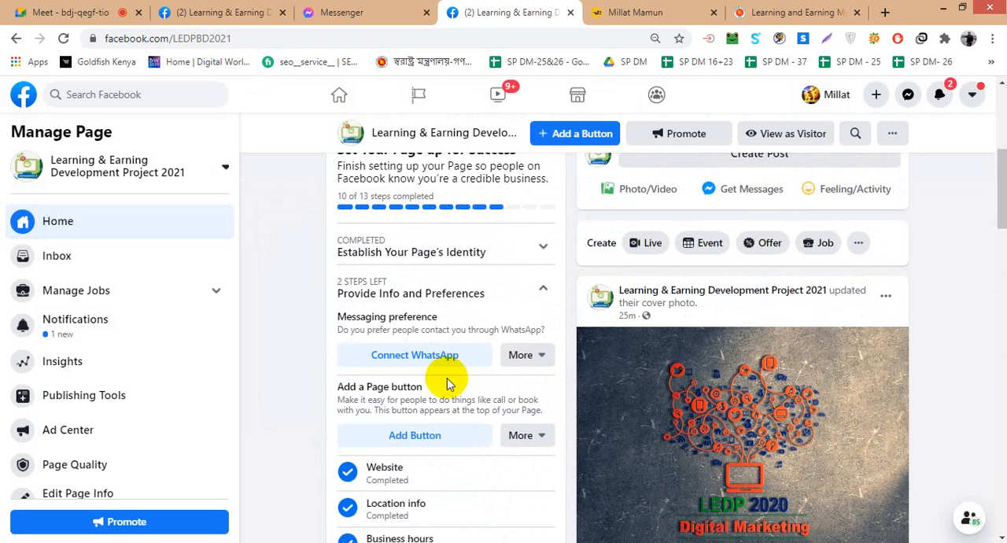
pyautogui.scroll(-1, 450, 383)
pyautogui.click(446, 360)
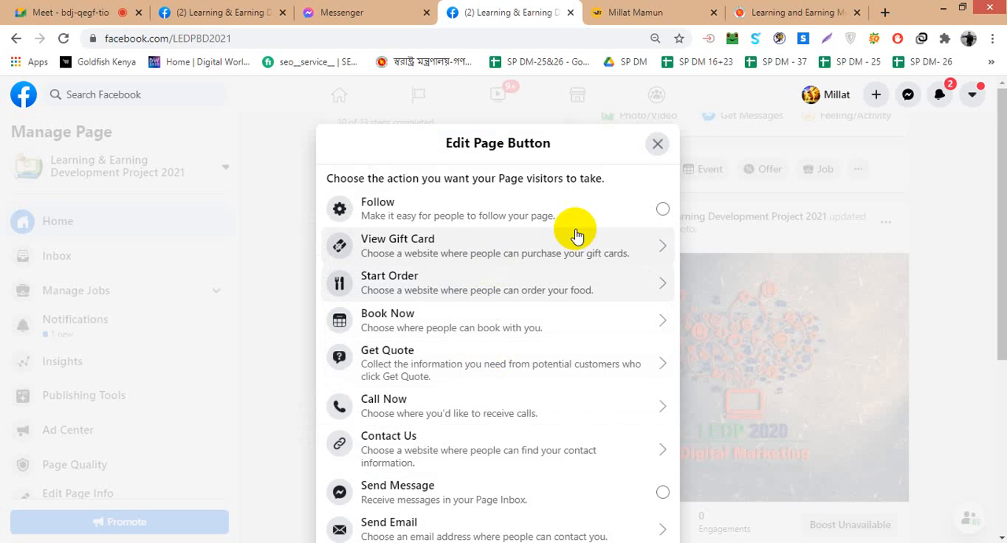
pyautogui.click(662, 210)
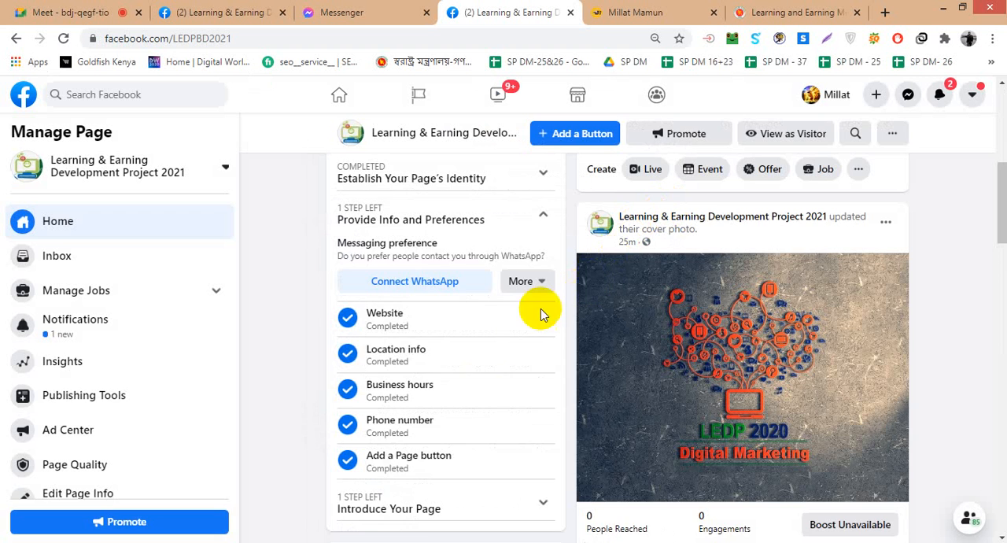
# - Check the Page header's button and the remaining setup steps, and collapse Provide Info and Preferences
pyautogui.scroll(5, 469, 324)
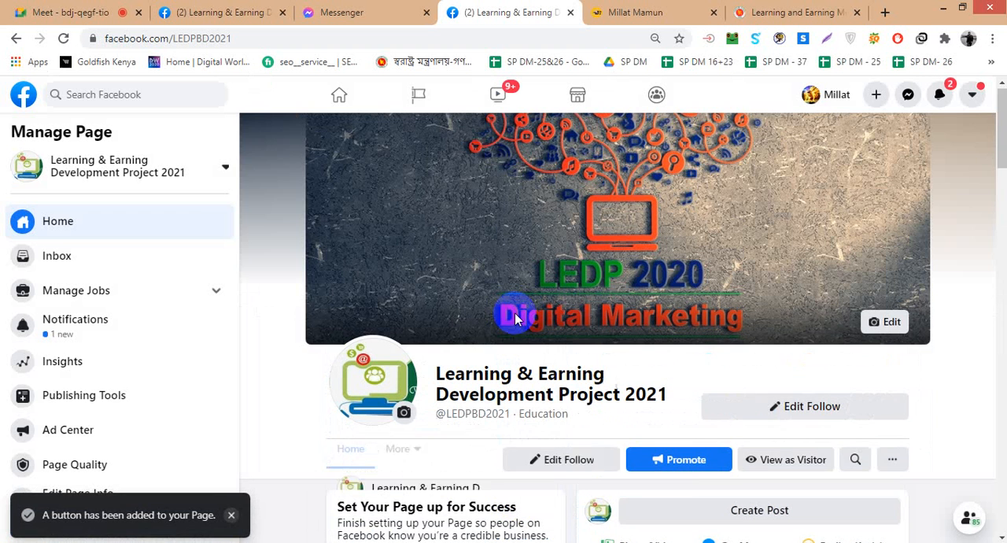
pyautogui.scroll(-1, 787, 425)
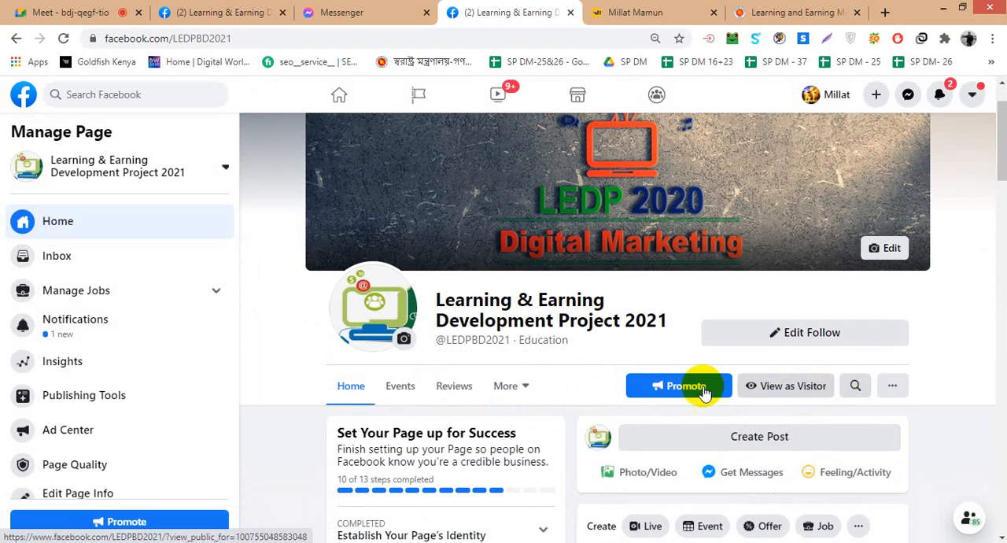
pyautogui.scroll(-5, 791, 400)
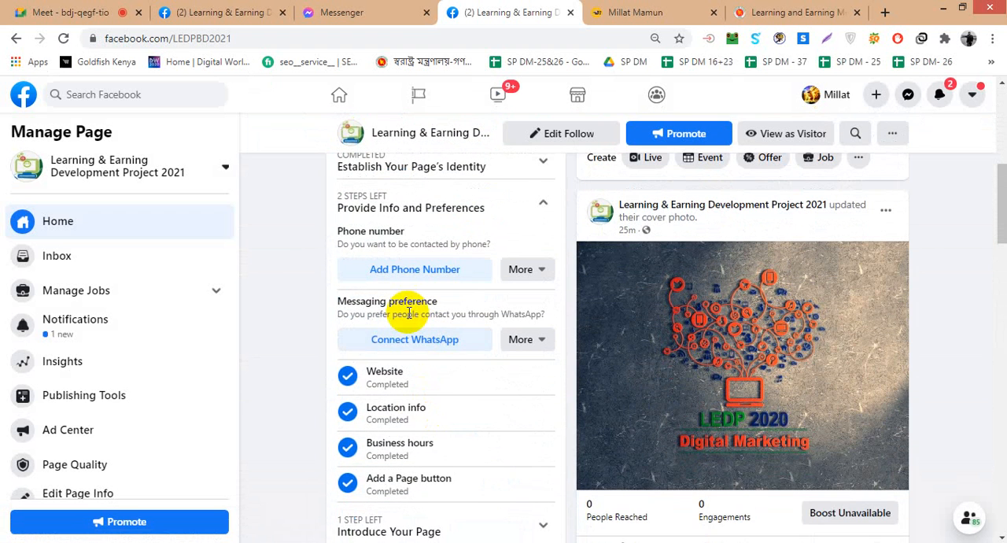
pyautogui.scroll(1, 408, 313)
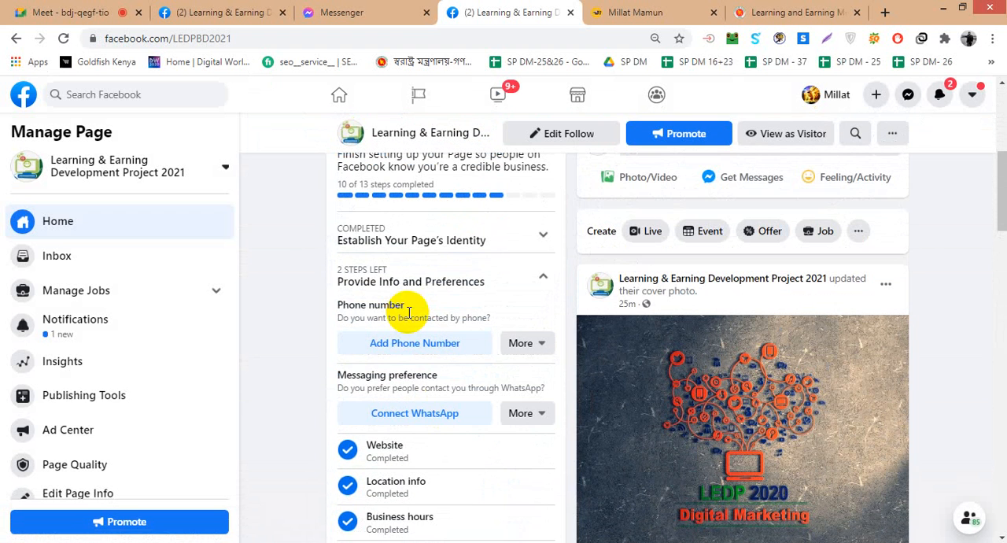
pyautogui.click(539, 279)
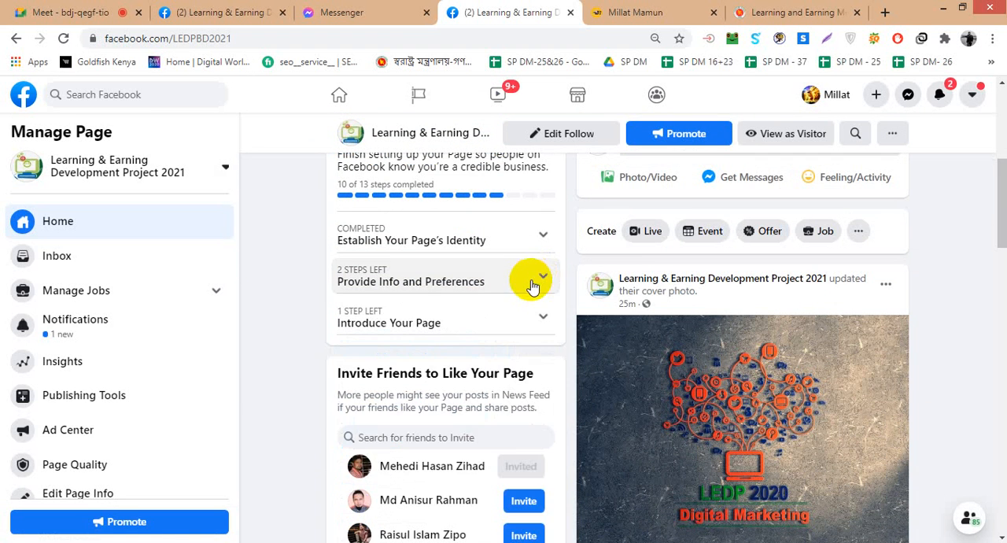
pyautogui.click(542, 280)
pyautogui.scroll(-1, 535, 284)
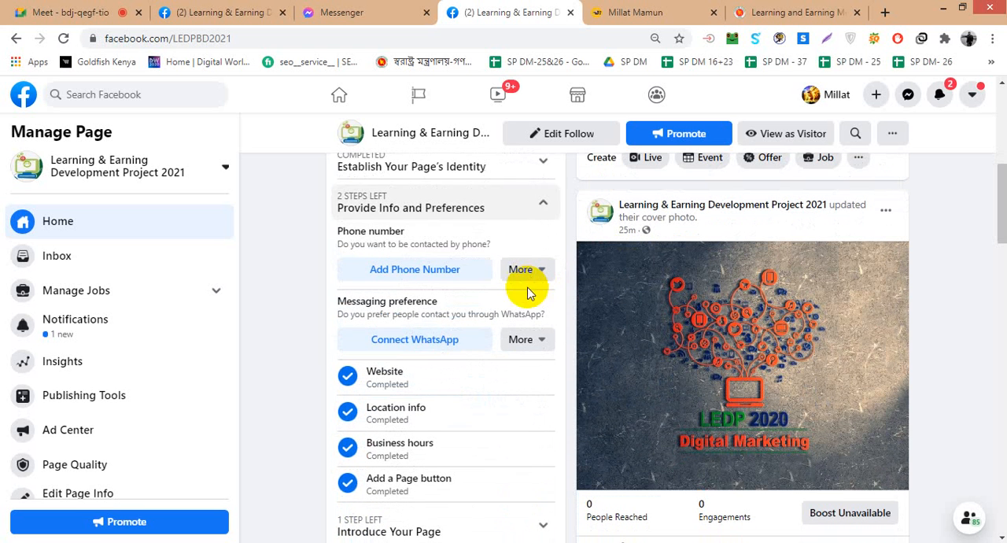
pyautogui.click(407, 274)
pyautogui.click(342, 348)
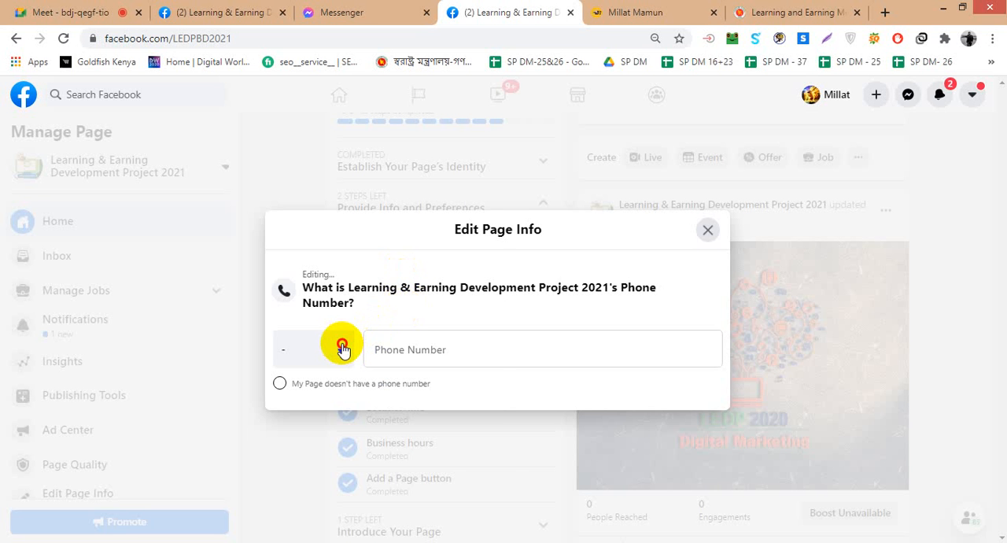
pyautogui.scroll(-3, 327, 429)
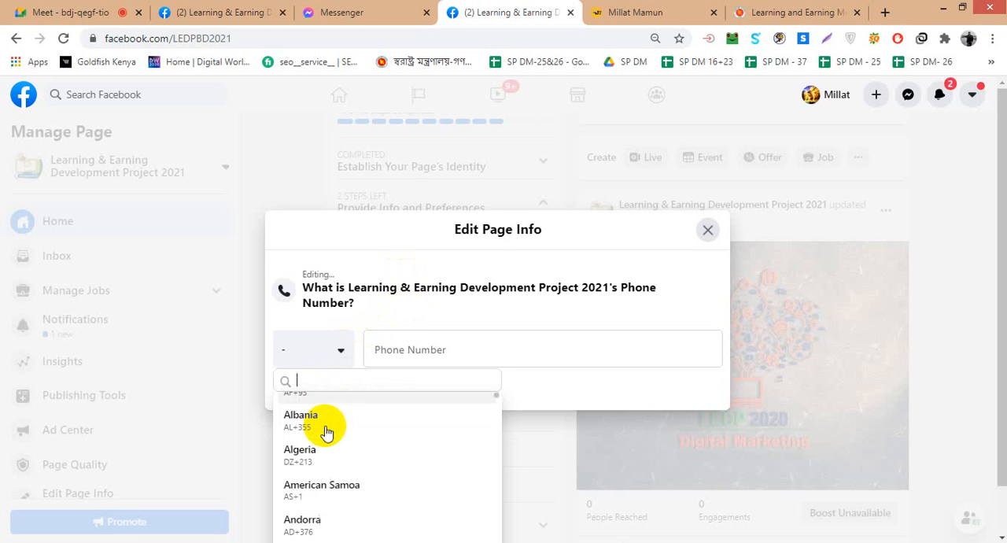
pyautogui.scroll(-3, 328, 431)
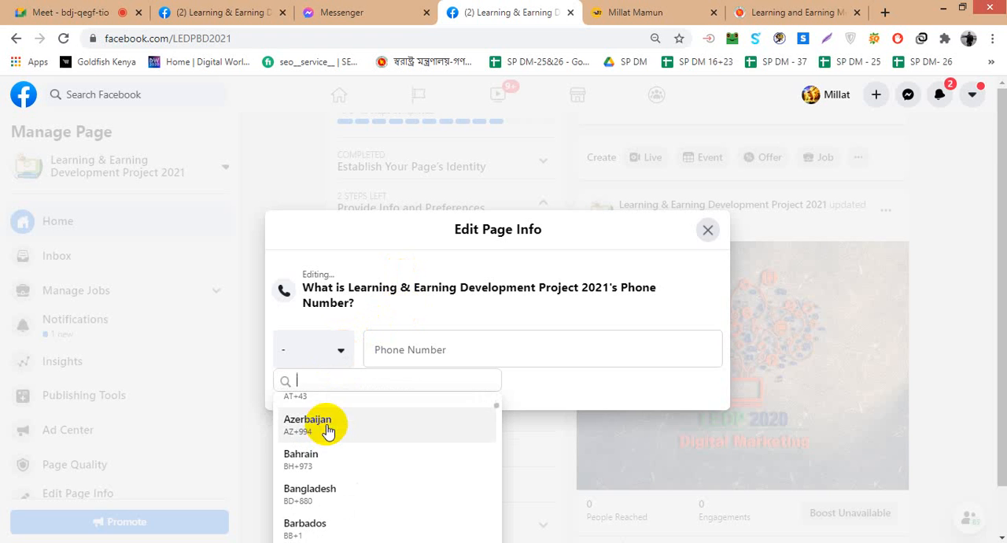
pyautogui.click(330, 432)
pyautogui.click(412, 349)
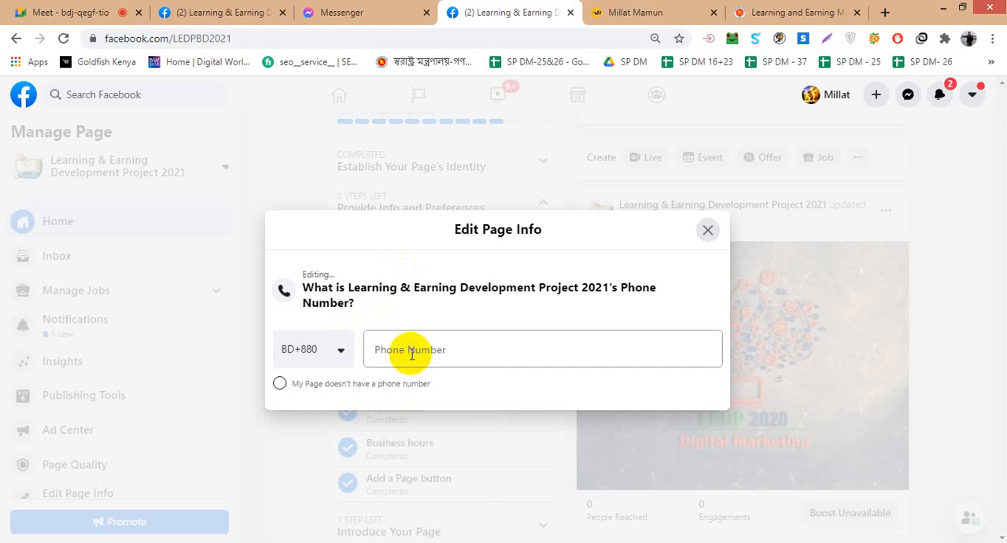
pyautogui.click(414, 386)
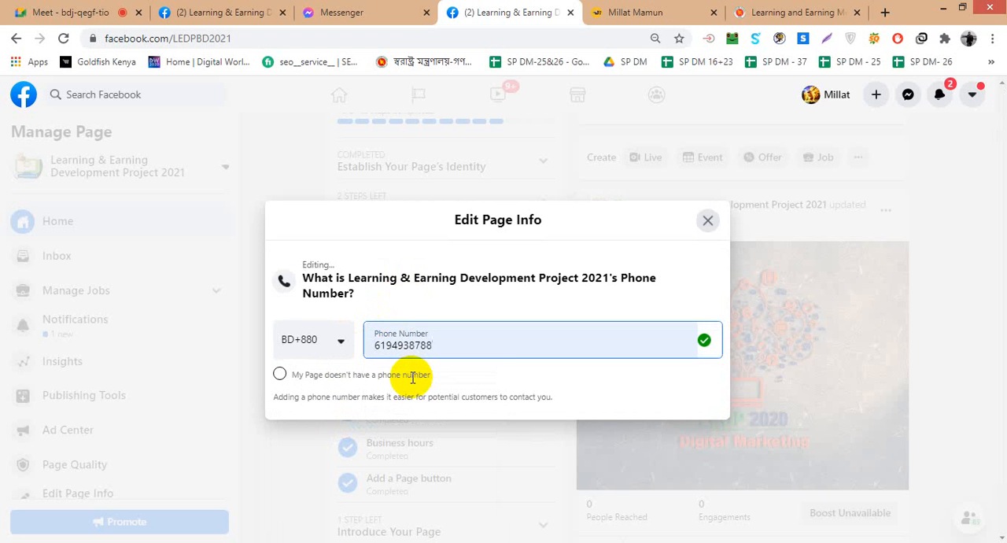
pyautogui.click(735, 493)
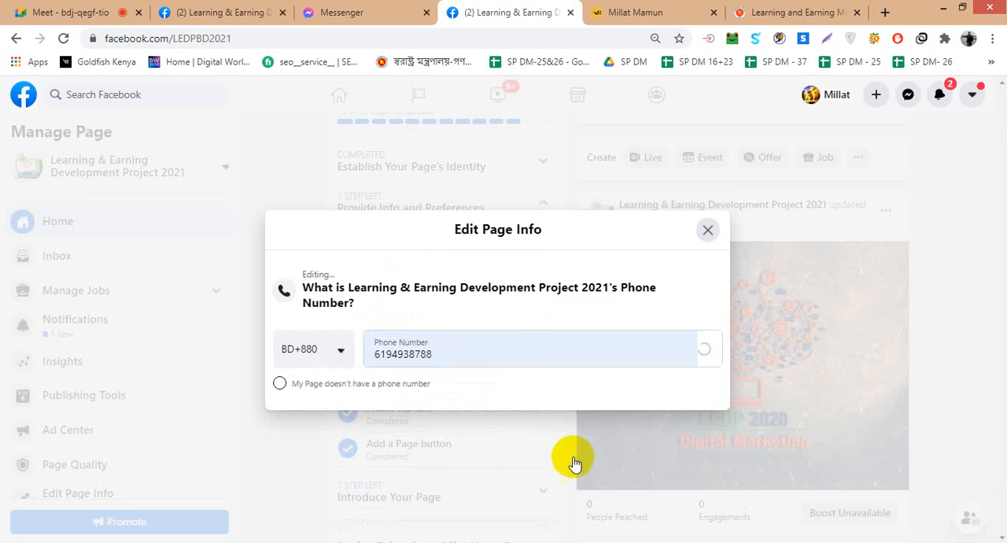
# - Check the remaining setup steps, expand Introduce Your Page, and open its friend invitation dialog
pyautogui.scroll(2, 423, 394)
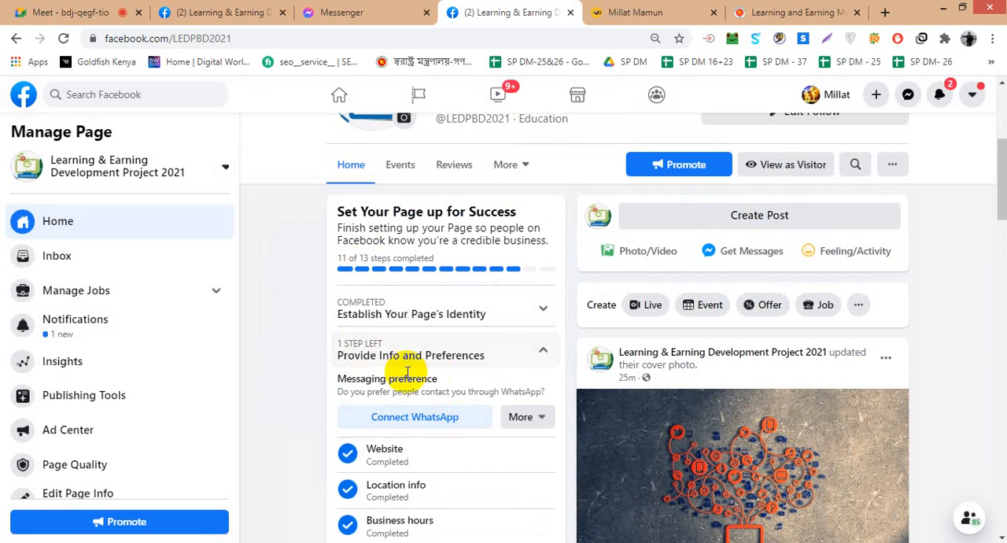
pyautogui.scroll(-1, 471, 370)
pyautogui.scroll(-3, 471, 365)
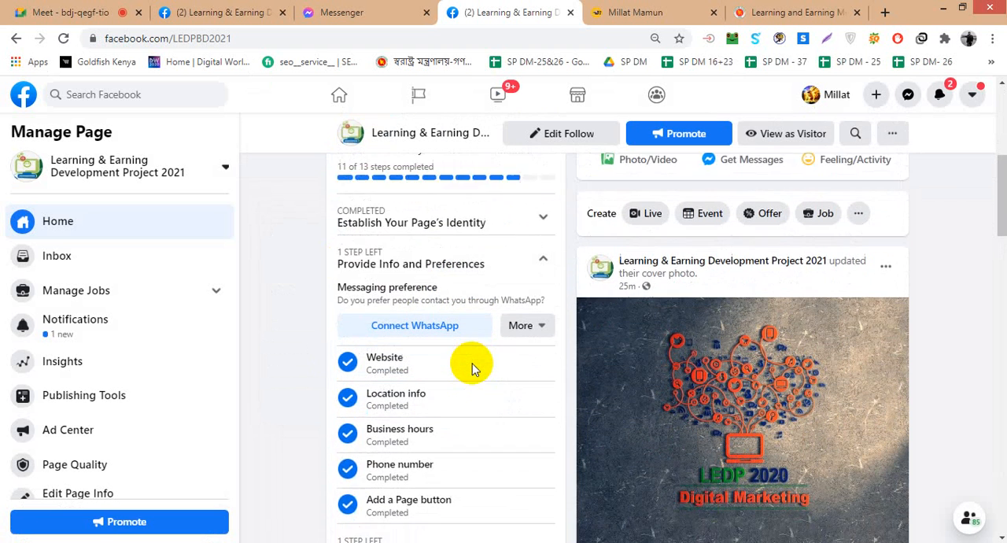
pyautogui.click(463, 354)
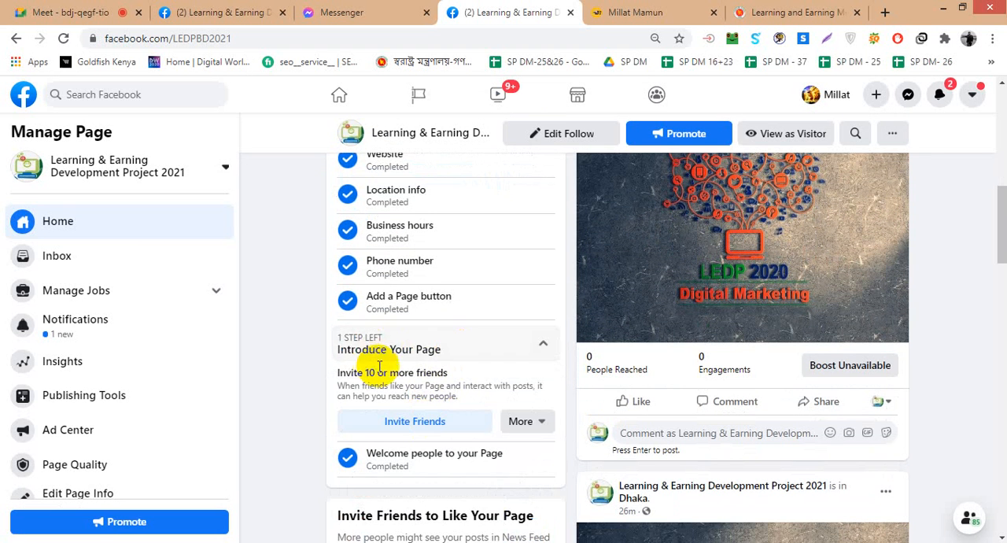
pyautogui.click(420, 424)
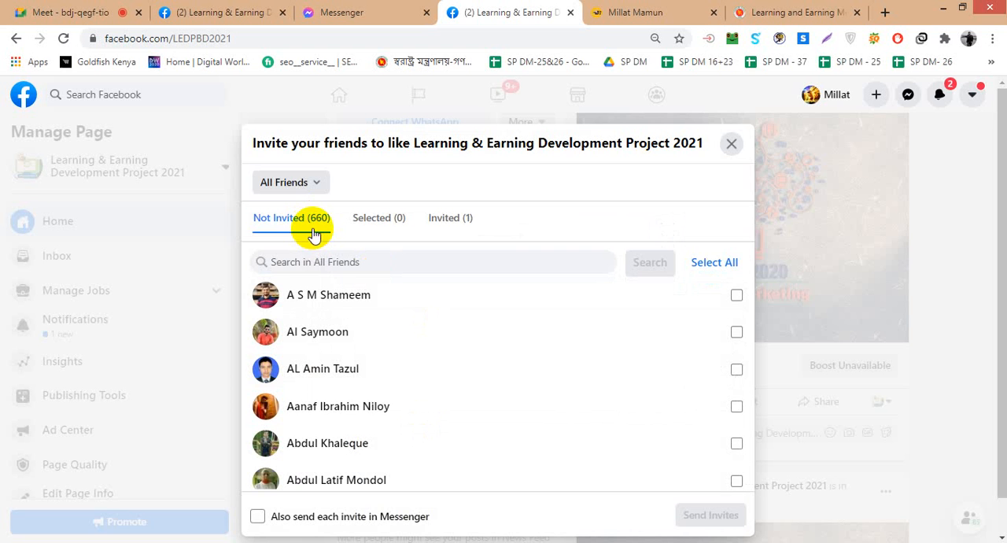
# - Select all friends who have not been invited to like the Page, and look through the selection
pyautogui.scroll(-3, 433, 354)
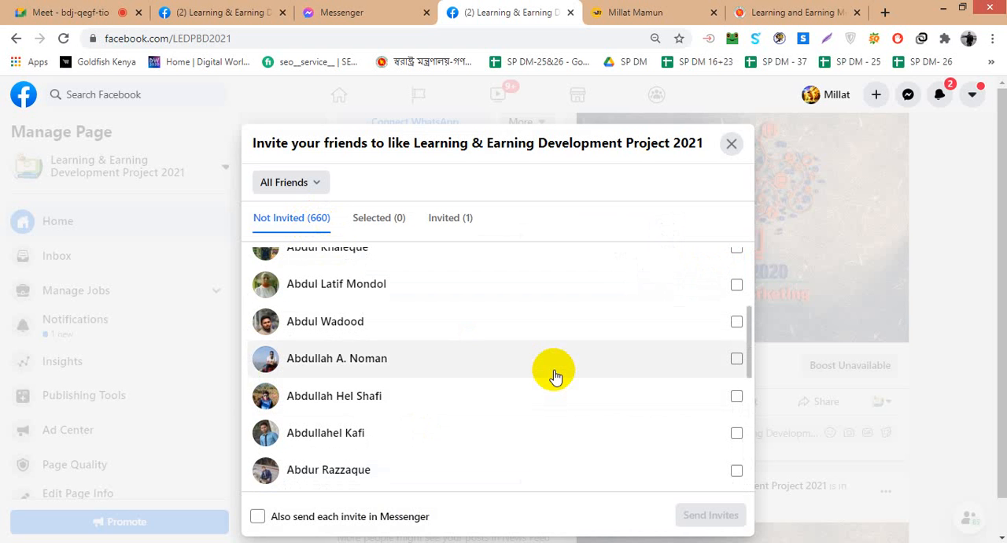
pyautogui.scroll(3, 554, 376)
pyautogui.click(712, 262)
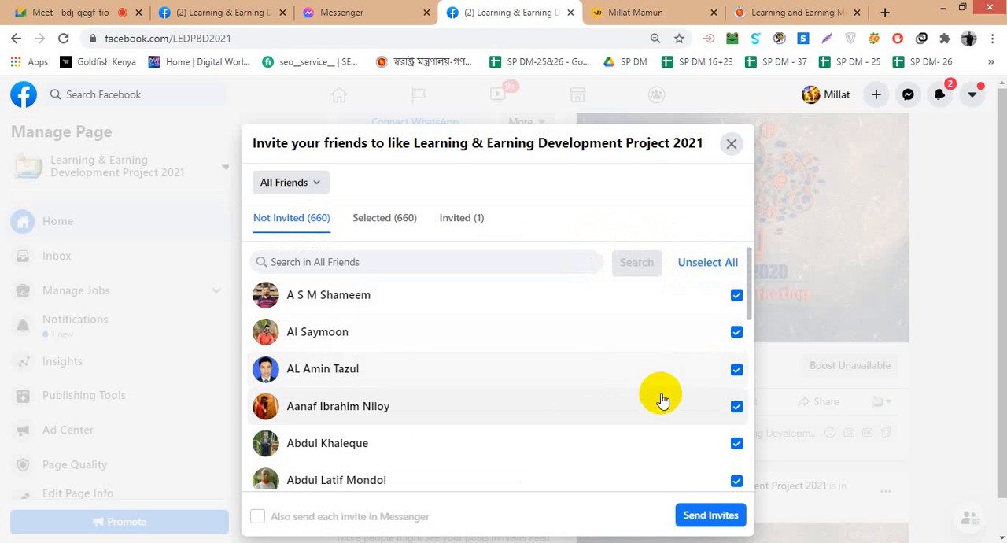
pyautogui.scroll(-1, 669, 409)
pyautogui.scroll(-3, 671, 413)
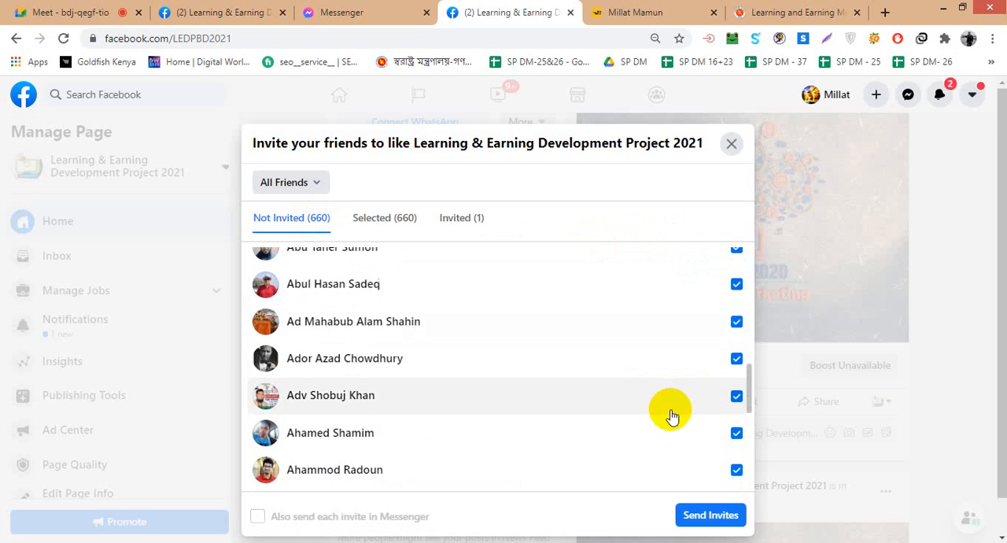
pyautogui.scroll(-5, 682, 398)
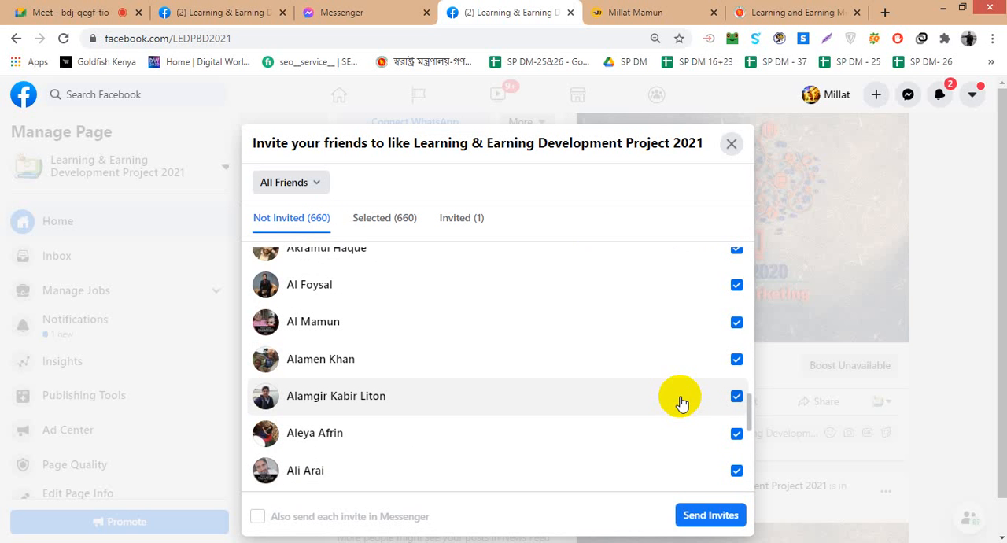
pyautogui.scroll(-2, 681, 403)
pyautogui.scroll(10, 681, 403)
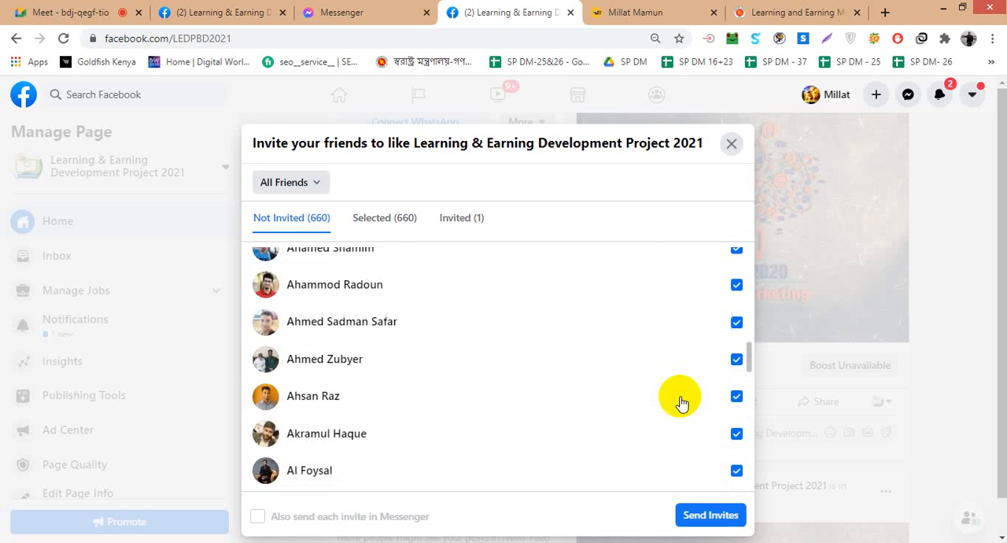
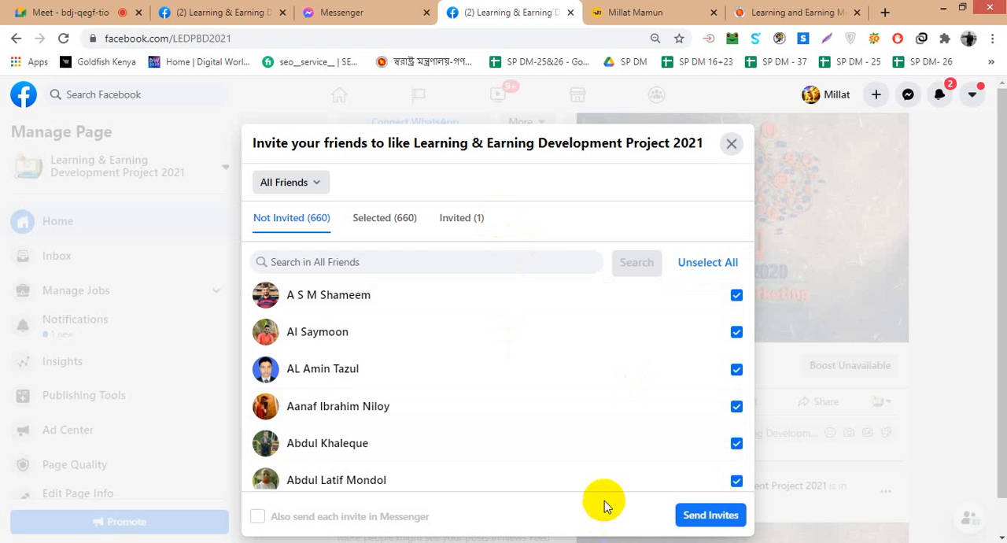
# - Clear the selection of all friends, select only the first ten in the list individually, and send them invitations to like the Page
pyautogui.click(717, 264)
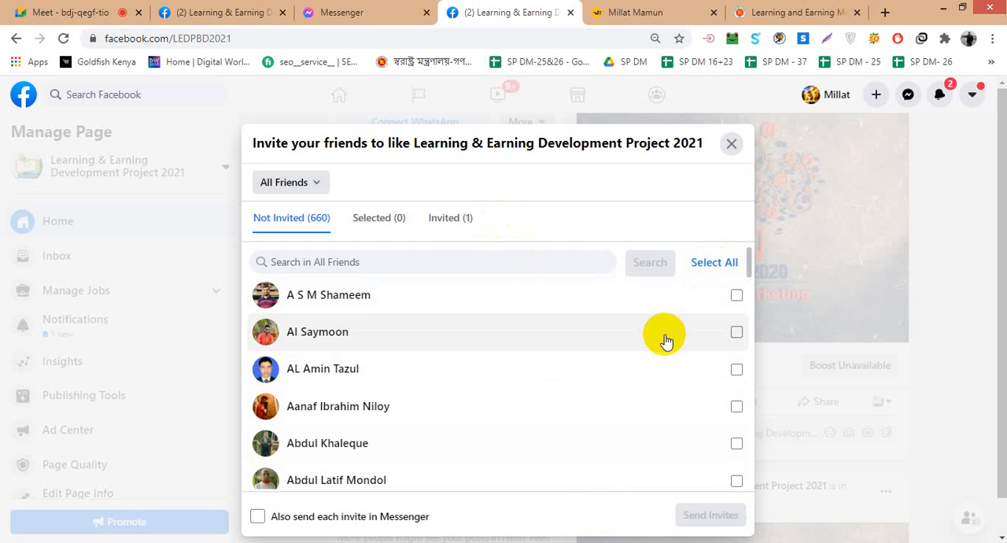
pyautogui.click(736, 295)
pyautogui.click(737, 332)
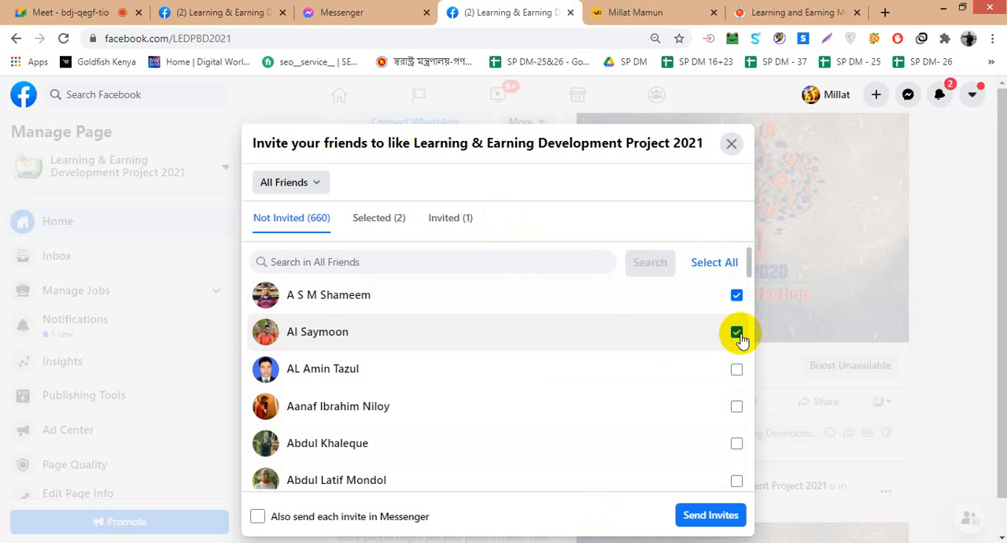
pyautogui.click(736, 368)
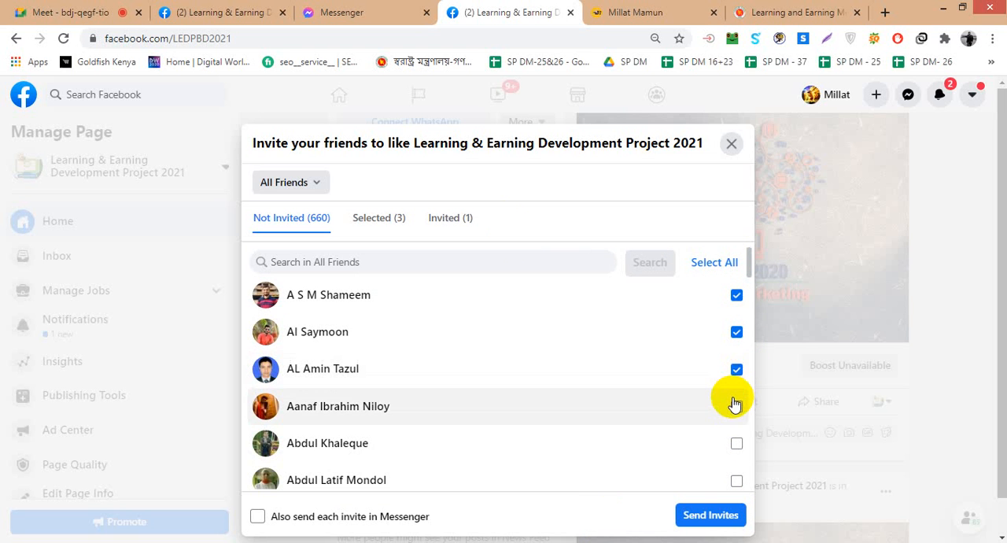
pyautogui.click(735, 406)
pyautogui.scroll(-1, 732, 401)
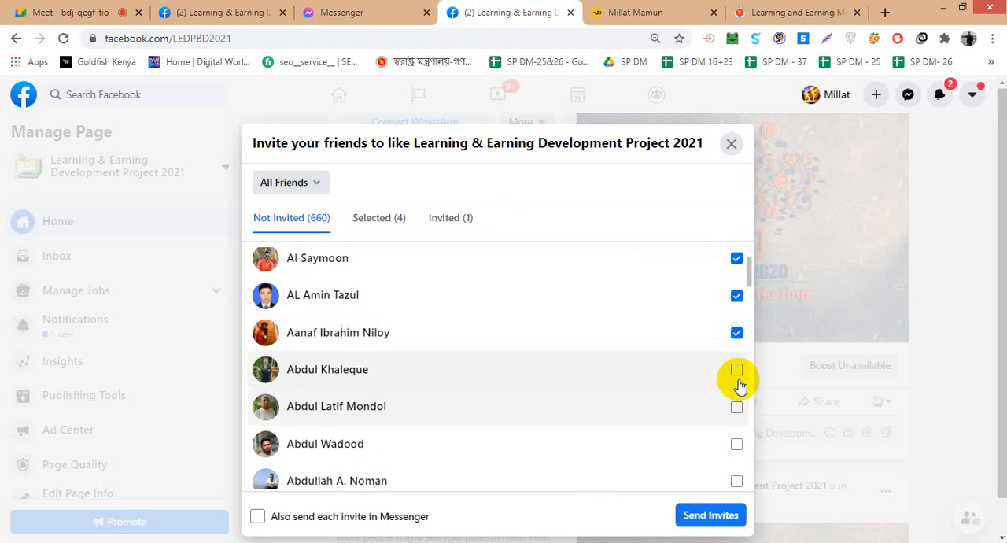
pyautogui.click(736, 370)
pyautogui.click(737, 406)
pyautogui.scroll(-2, 737, 411)
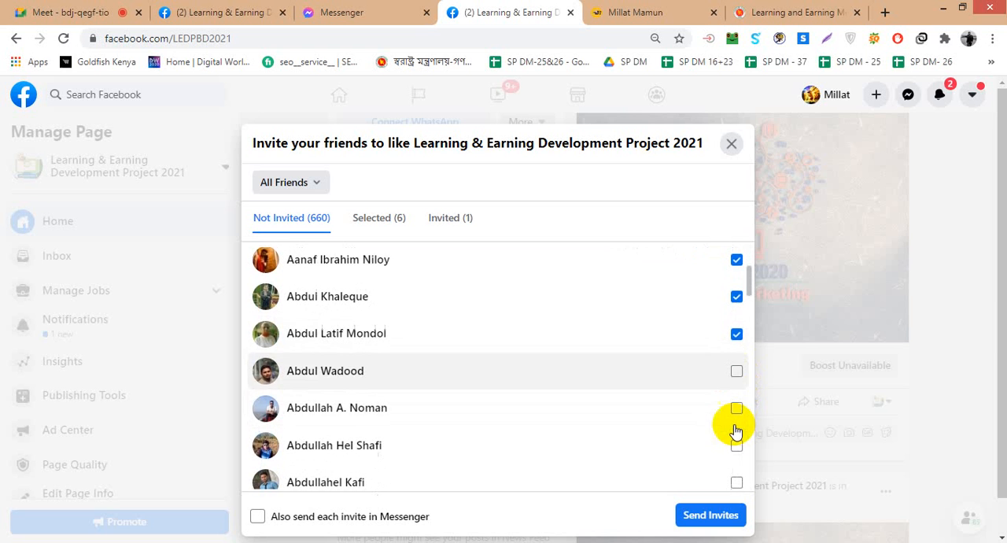
pyautogui.click(736, 370)
pyautogui.click(737, 407)
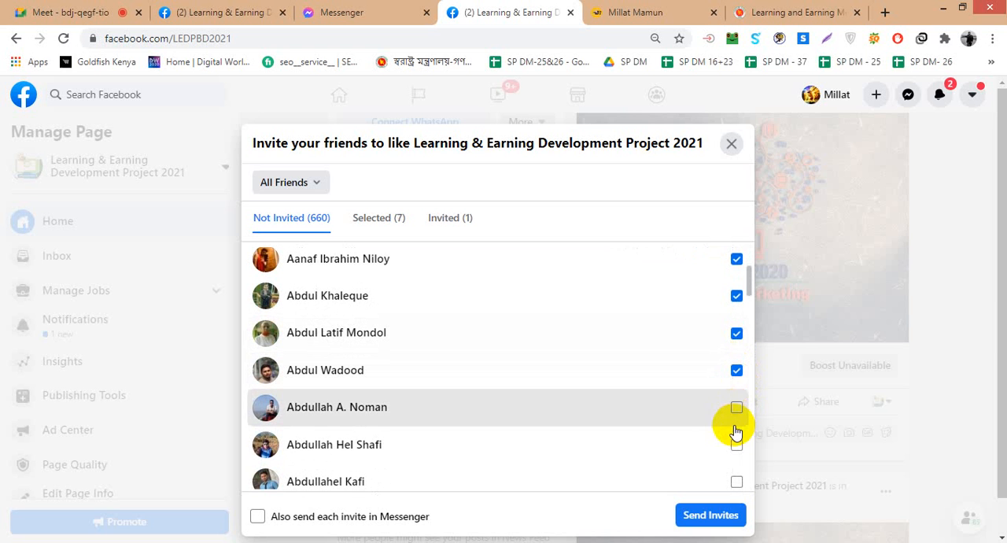
pyautogui.click(735, 434)
pyautogui.scroll(-2, 737, 399)
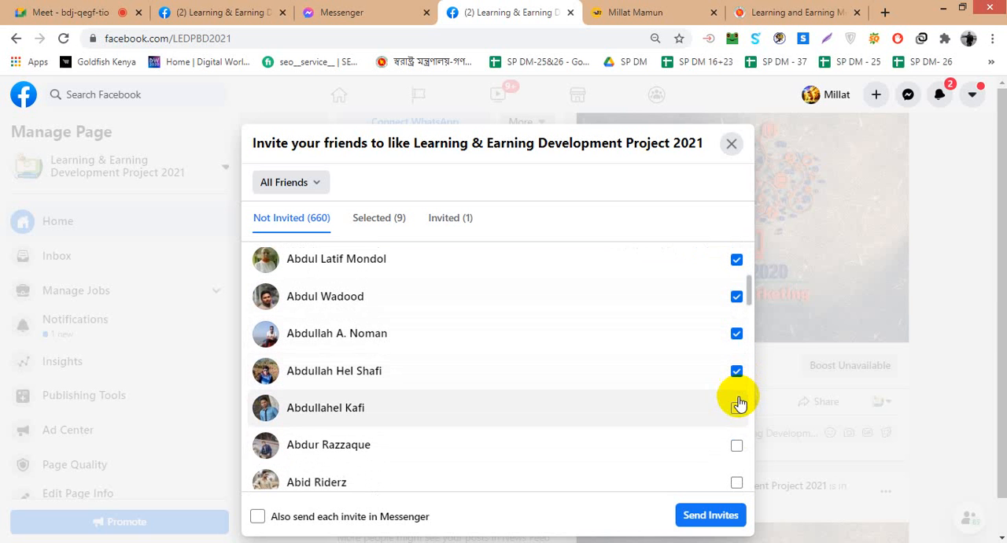
pyautogui.click(739, 404)
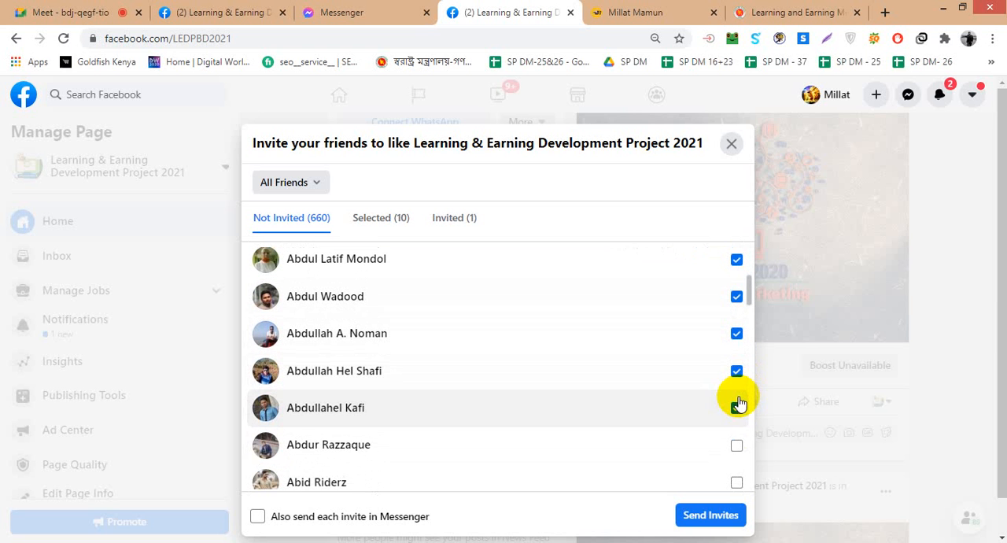
pyautogui.click(710, 515)
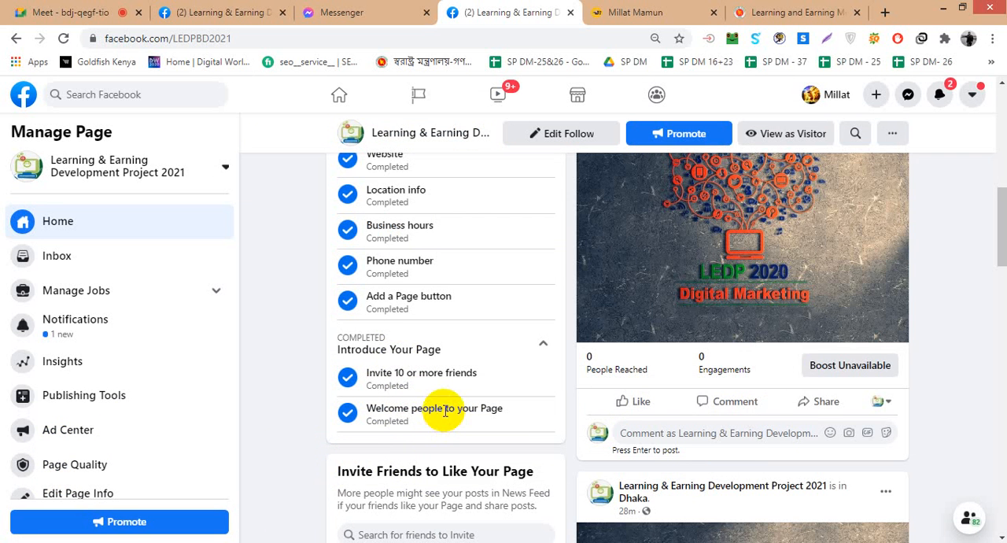
# - Check the Page's setup progress under Introduce Your Page and at the start of the checklist, and reload the Page
pyautogui.scroll(-2, 443, 414)
pyautogui.scroll(7, 443, 416)
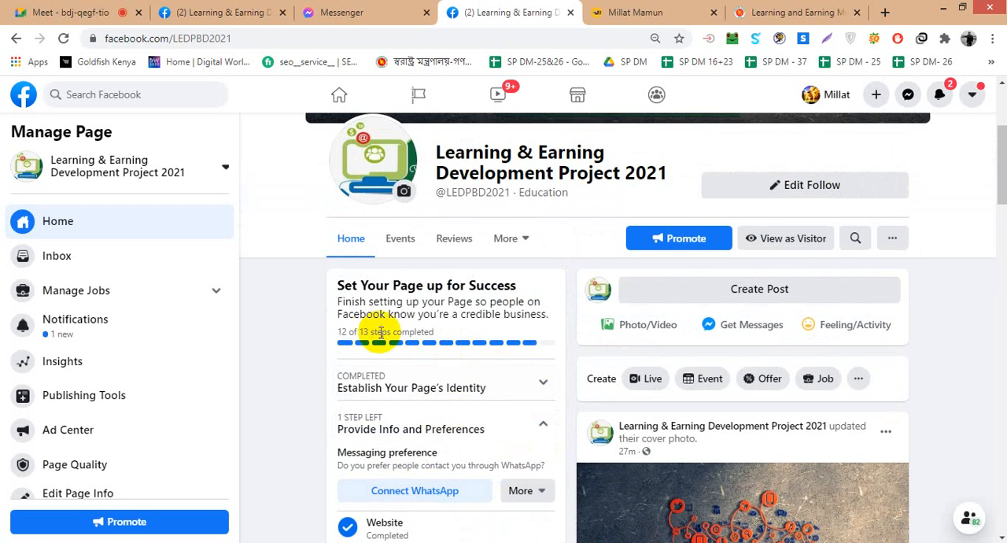
pyautogui.scroll(2, 374, 346)
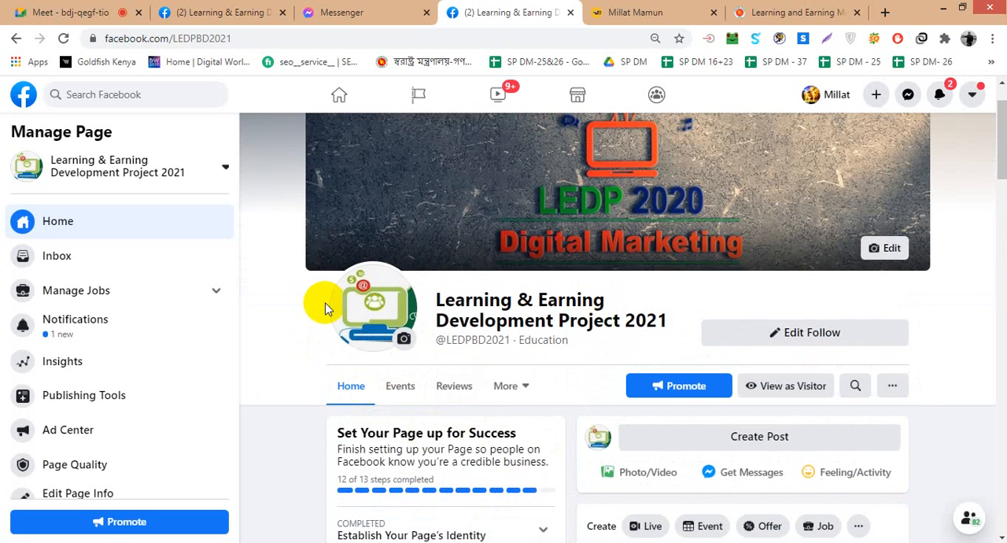
pyautogui.click(63, 38)
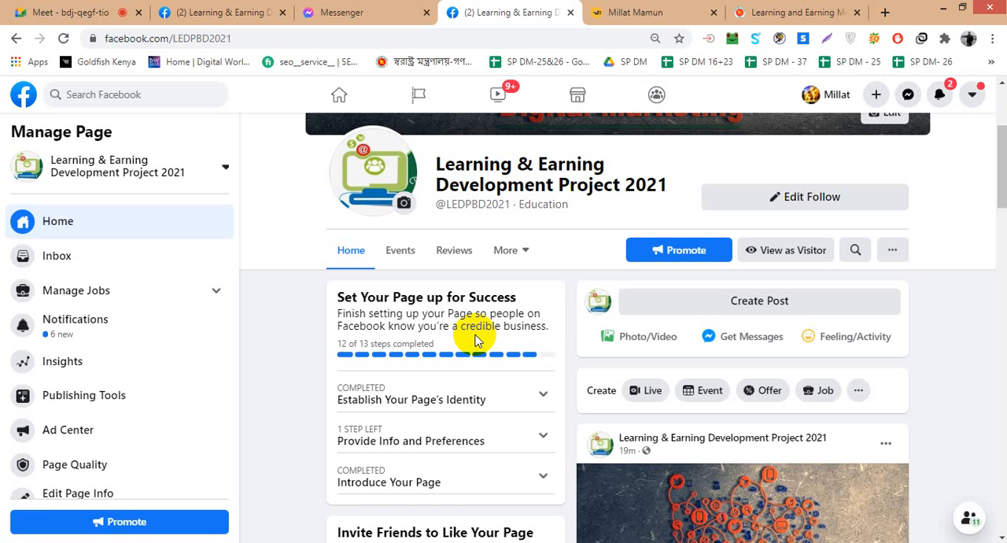
# - Add the Page's contact e-mail address in the About section using the suggested saved address
pyautogui.scroll(-8, 476, 340)
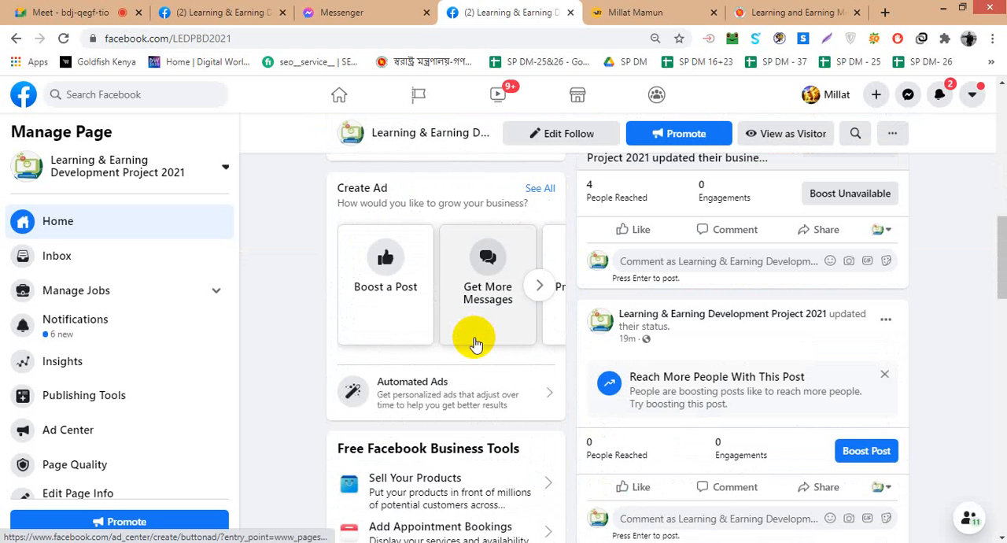
pyautogui.scroll(-7, 476, 345)
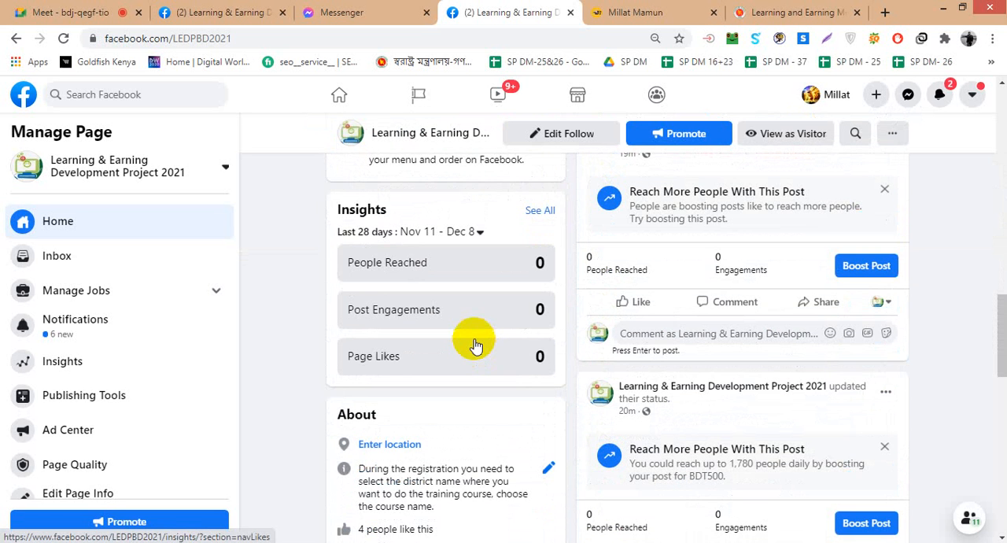
pyautogui.scroll(-1, 475, 339)
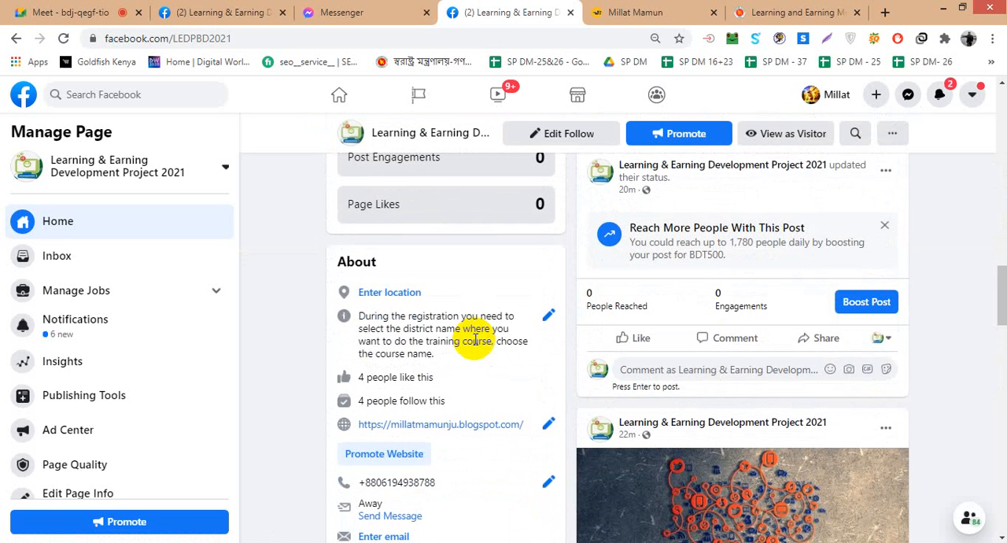
pyautogui.scroll(-1, 475, 340)
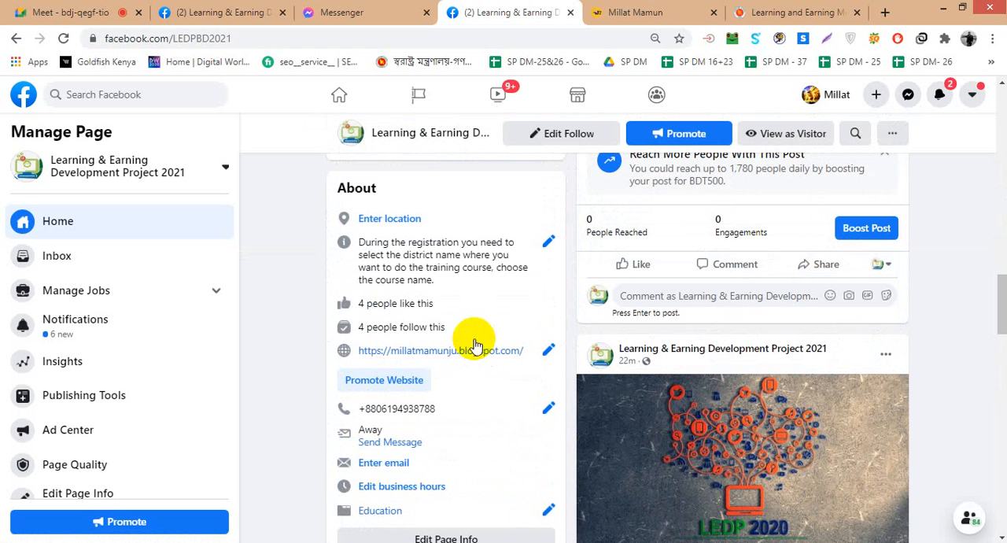
pyautogui.click(381, 462)
pyautogui.click(387, 354)
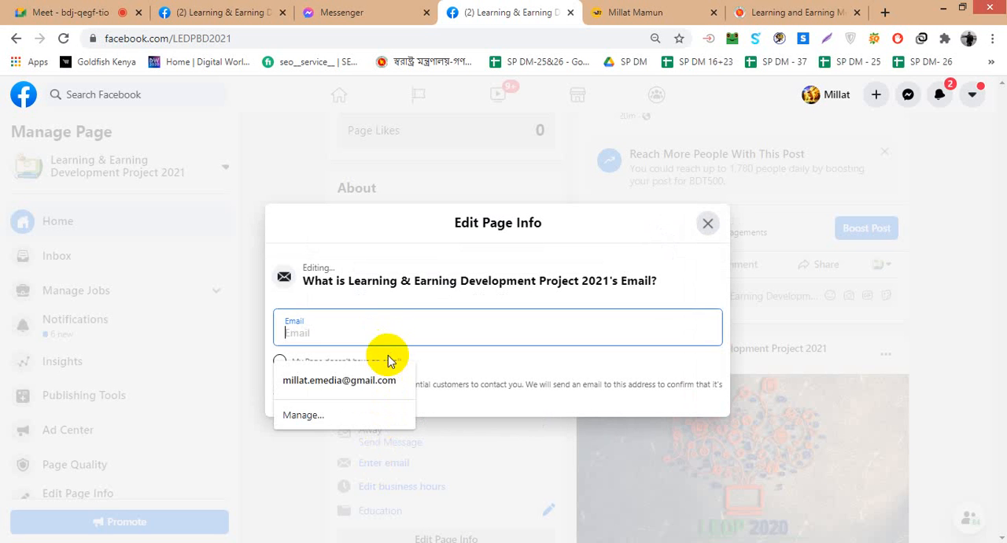
pyautogui.click(383, 379)
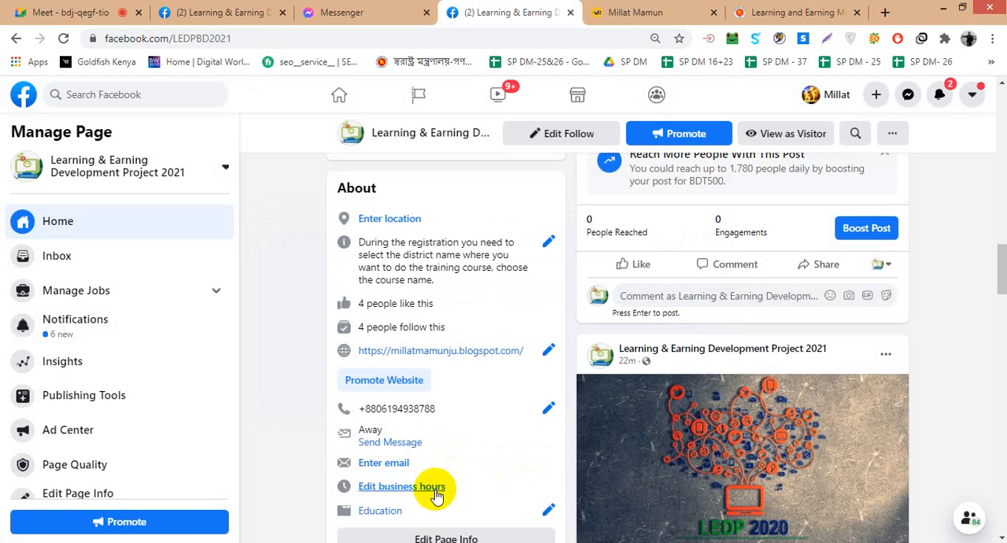
# - Set the Page's business hours to Always Open from the About section, close the editor, and reload the Page
pyautogui.click(437, 488)
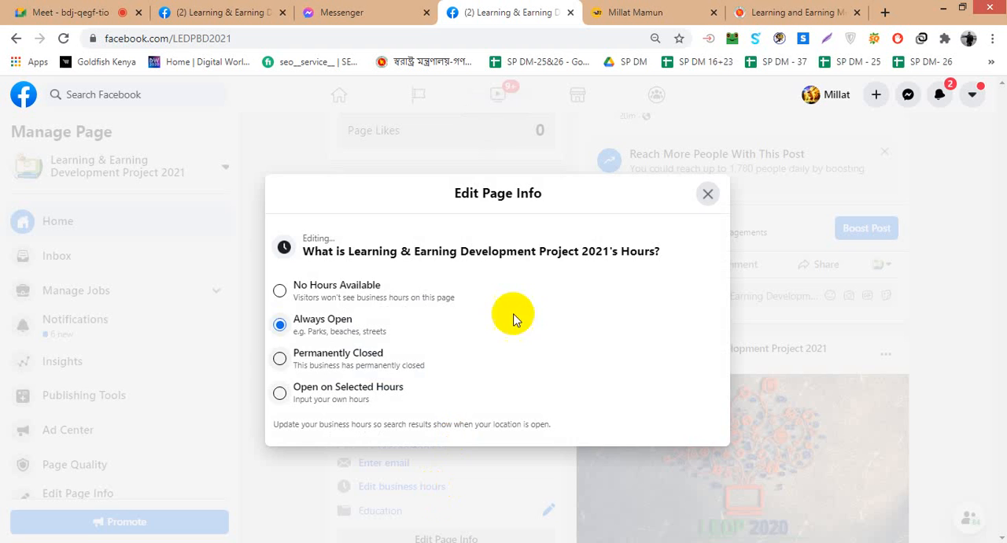
pyautogui.click(280, 326)
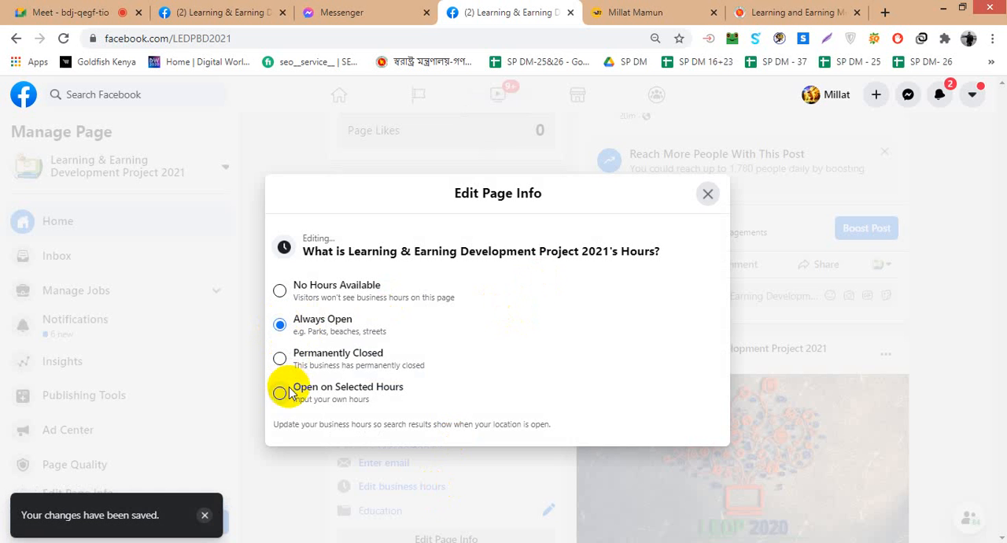
pyautogui.click(792, 280)
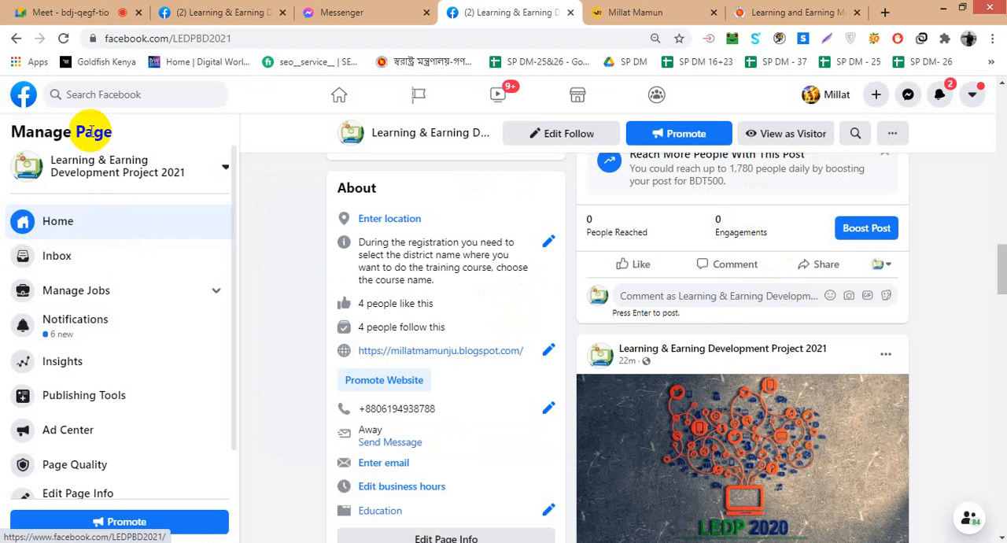
pyautogui.click(63, 38)
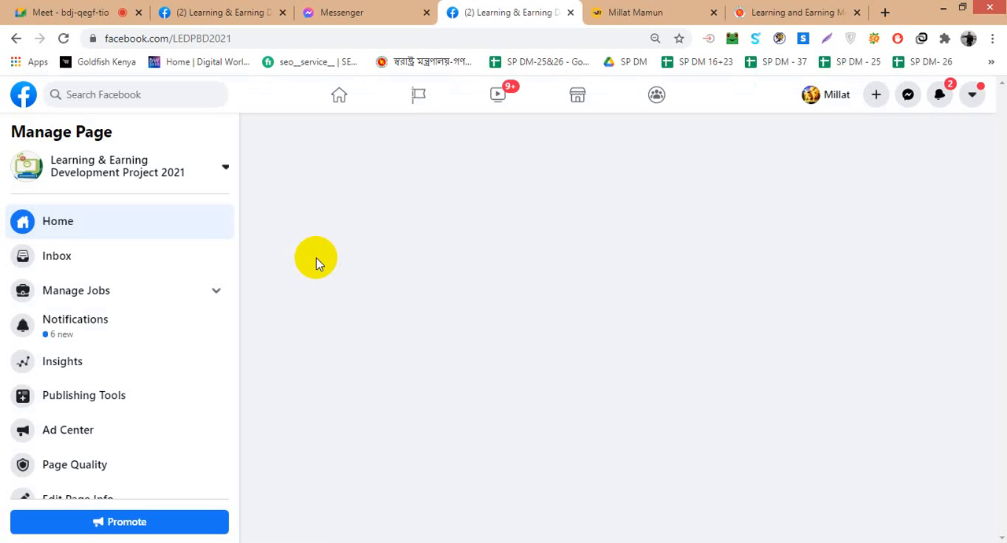
# - Look at the Page's notifications and return to the Page's home view
pyautogui.click(76, 323)
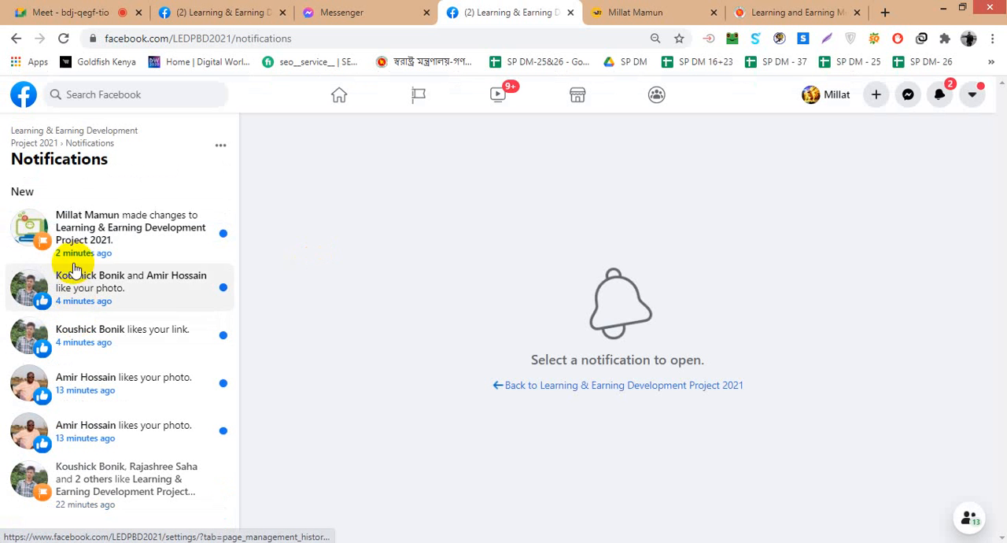
pyautogui.click(26, 95)
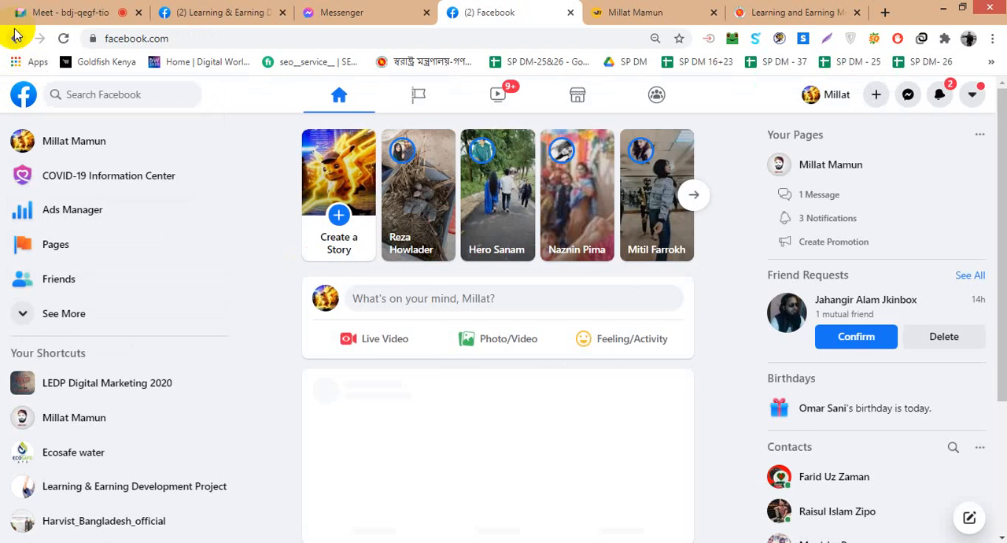
pyautogui.click(15, 38)
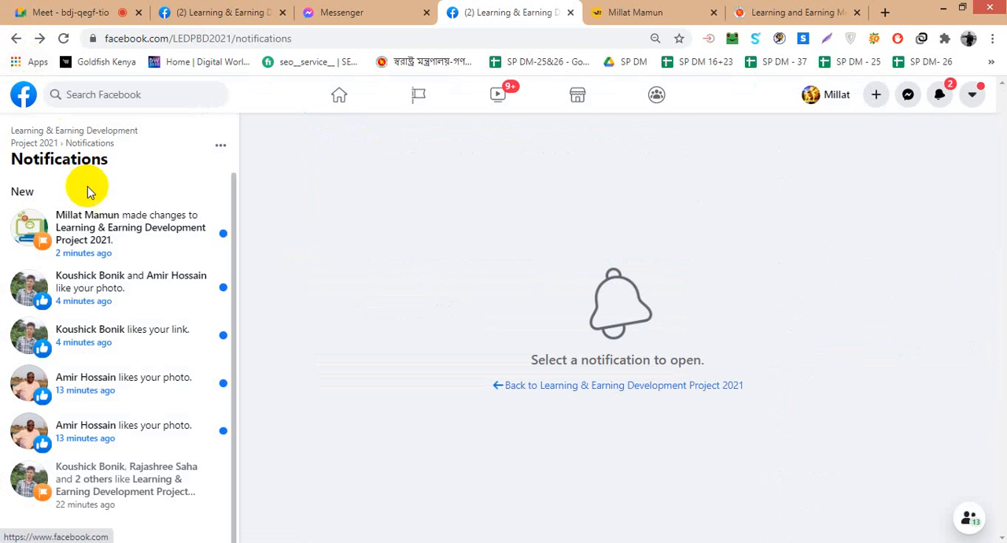
pyautogui.click(15, 38)
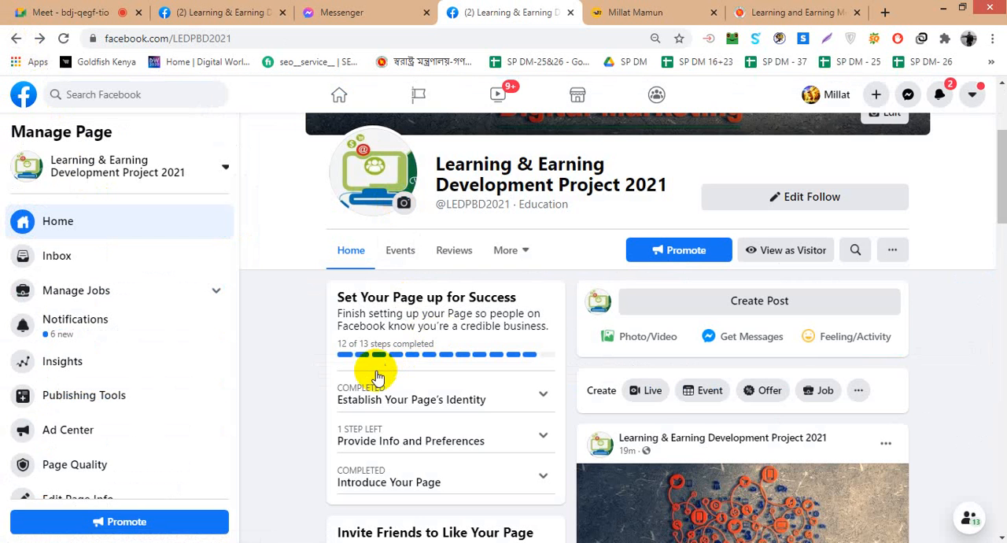
# - Review the Page's About details, photos and posts, checking the contact e-mail and business hours entries
pyautogui.scroll(-5, 392, 309)
pyautogui.scroll(-10, 392, 308)
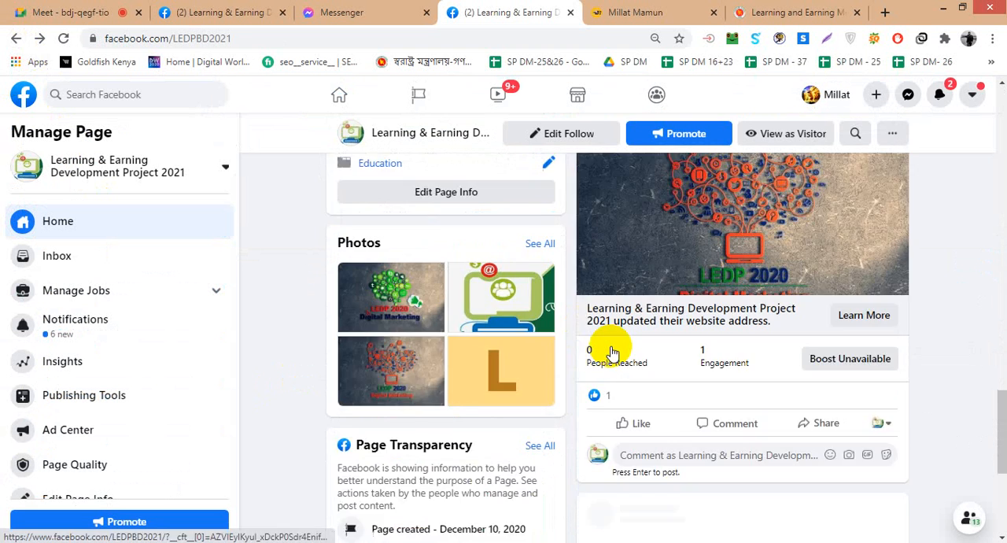
pyautogui.scroll(4, 607, 354)
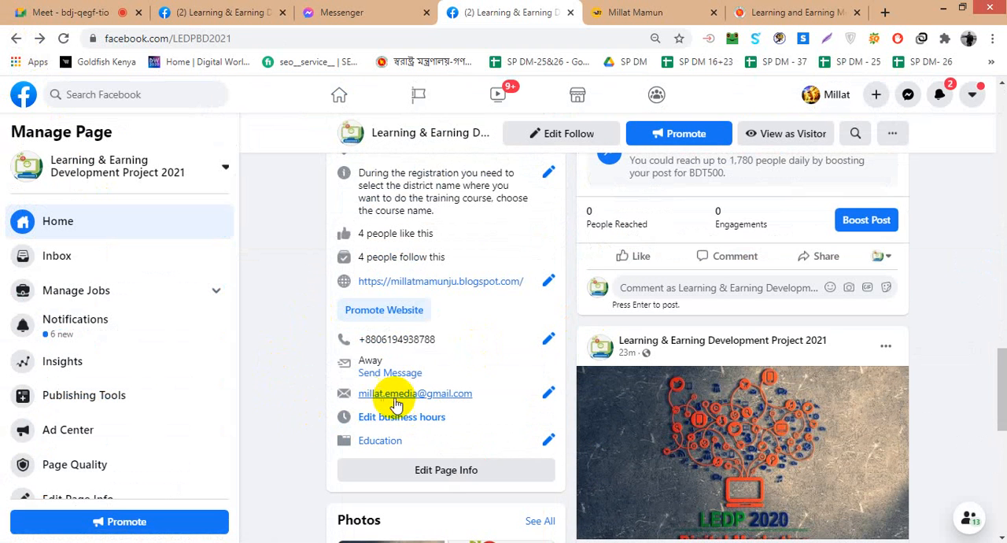
pyautogui.scroll(1, 378, 339)
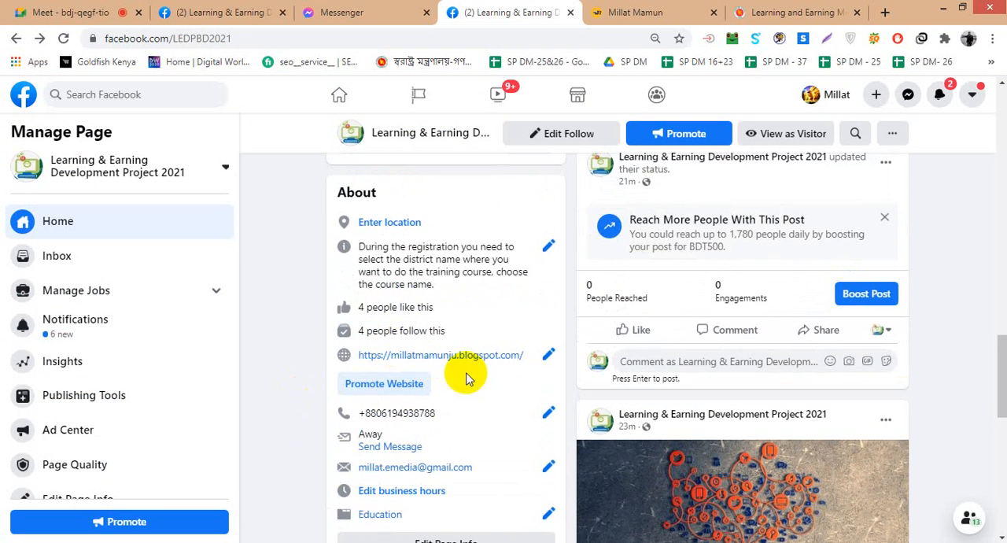
pyautogui.scroll(2, 415, 267)
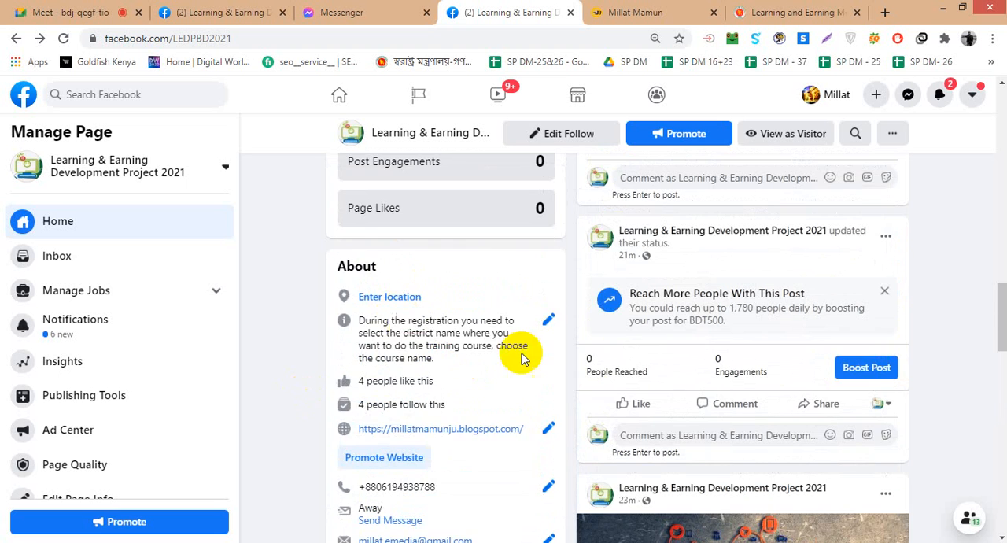
pyautogui.scroll(-6, 377, 405)
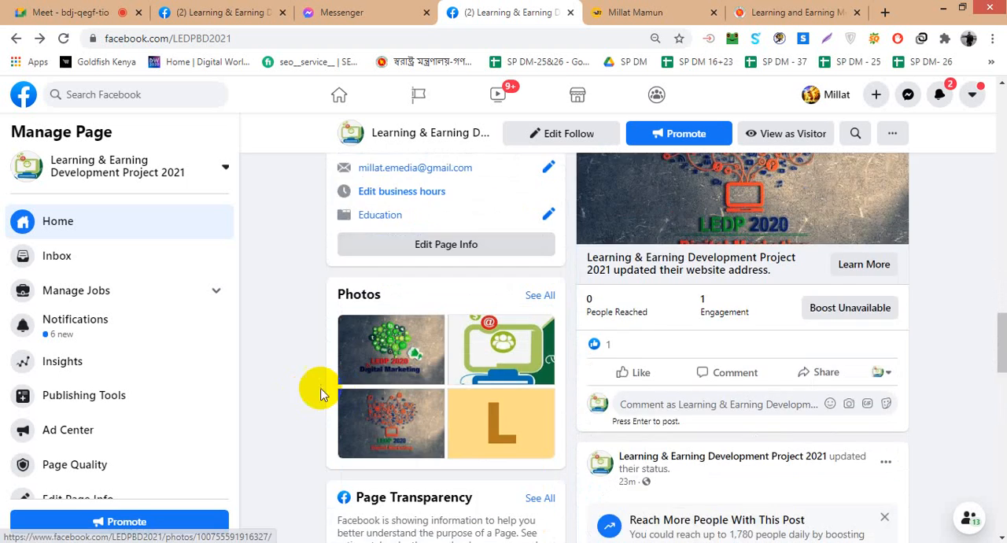
pyautogui.scroll(5, 771, 387)
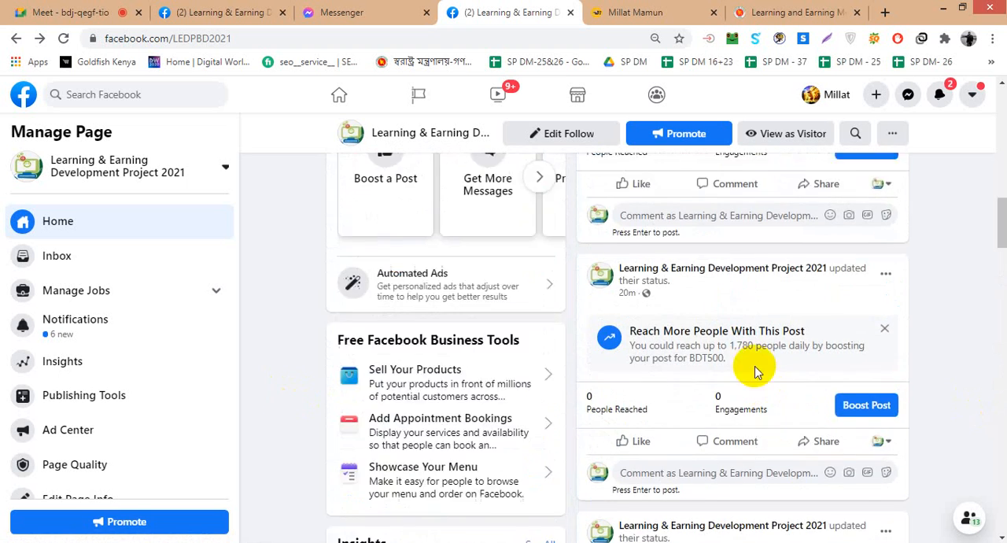
pyautogui.scroll(8, 733, 353)
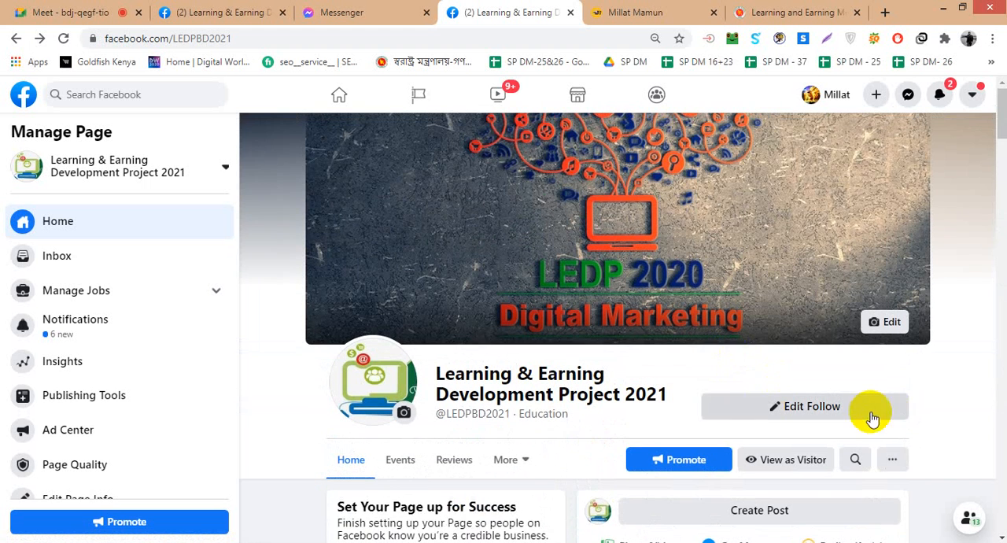
# - Review the Page's additional sections, setup checklist and post creation options on its home view
pyautogui.scroll(-2, 948, 403)
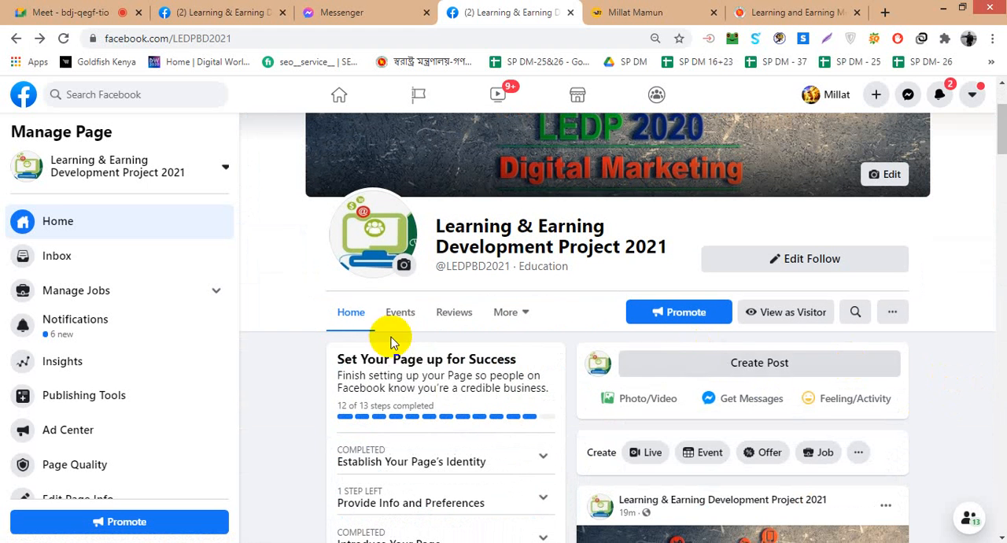
pyautogui.click(523, 317)
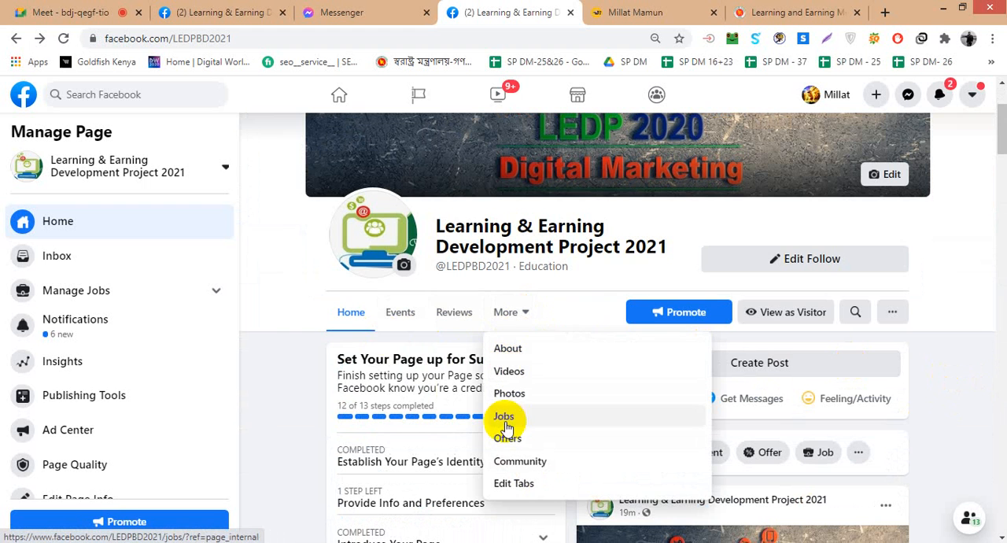
pyautogui.click(285, 394)
pyautogui.scroll(-3, 861, 447)
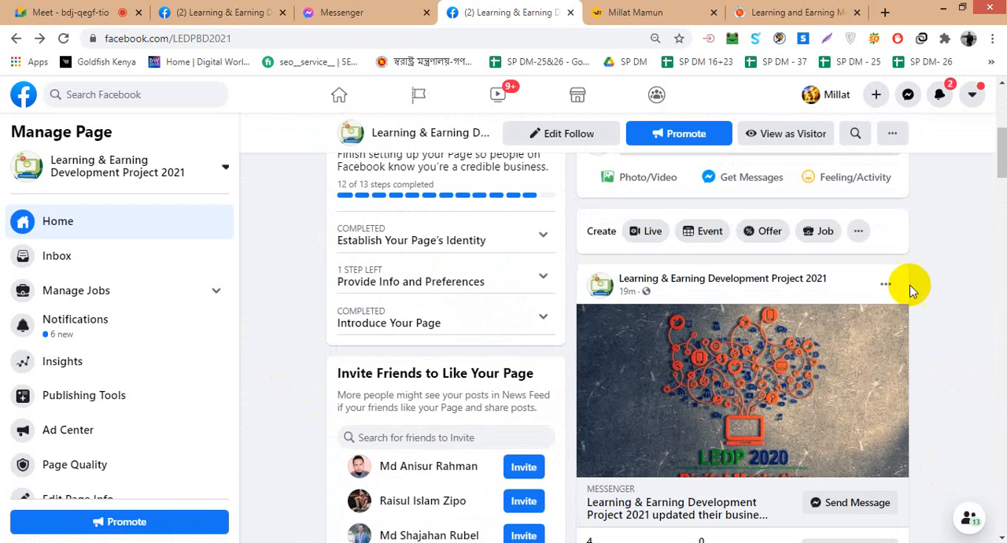
pyautogui.scroll(1, 848, 274)
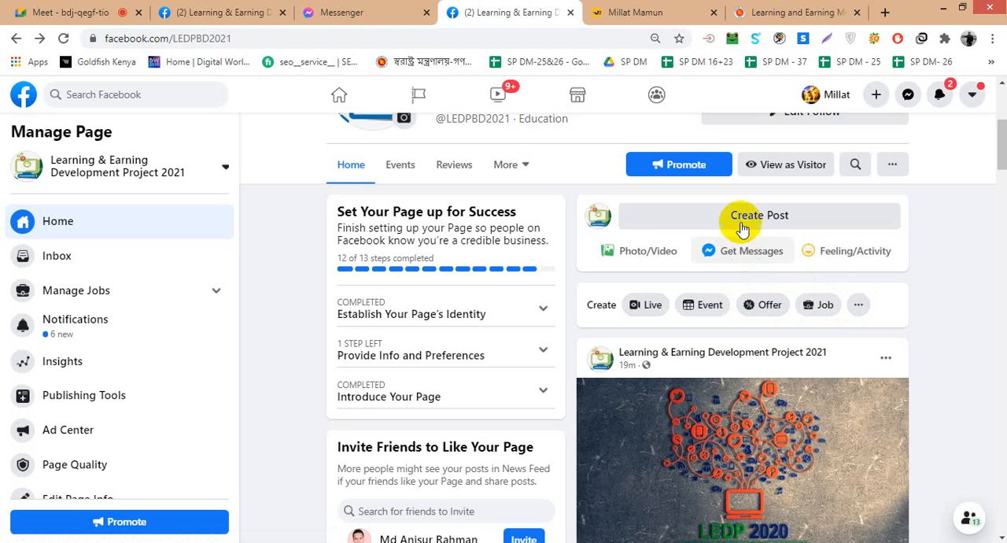
pyautogui.scroll(1, 739, 252)
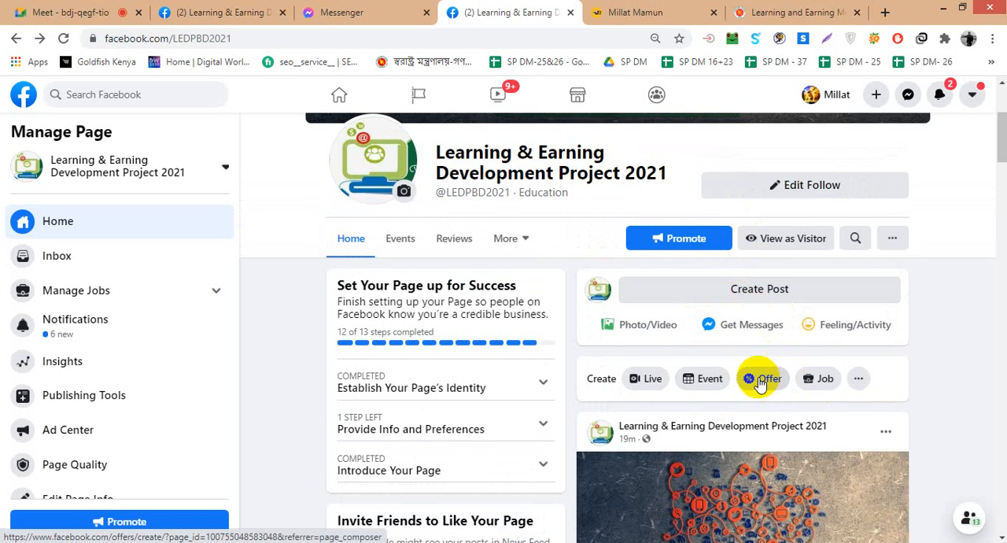
# - Look at the new offer creation page from the Page's Create options and return to the Page's home view
pyautogui.scroll(1, 759, 384)
pyautogui.scroll(-1, 759, 384)
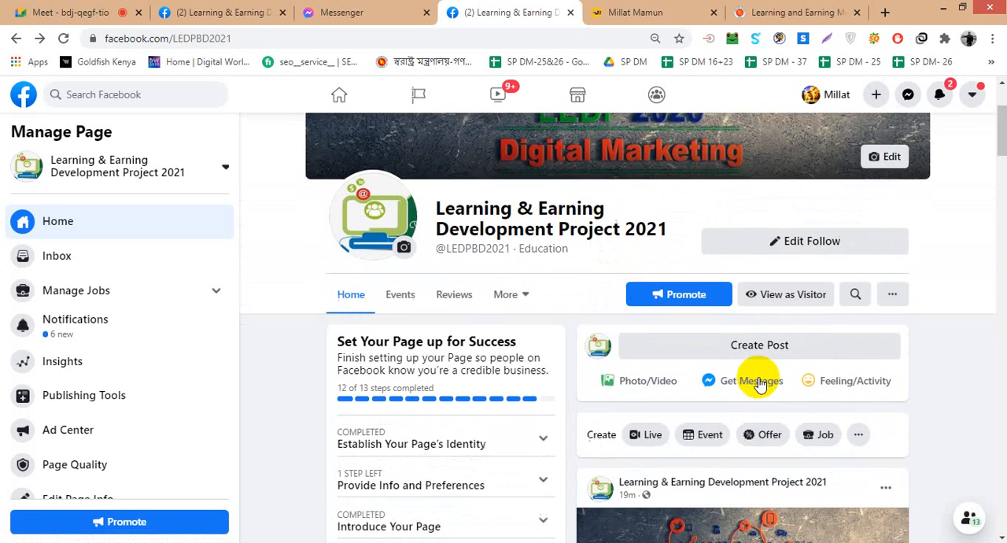
pyautogui.click(759, 381)
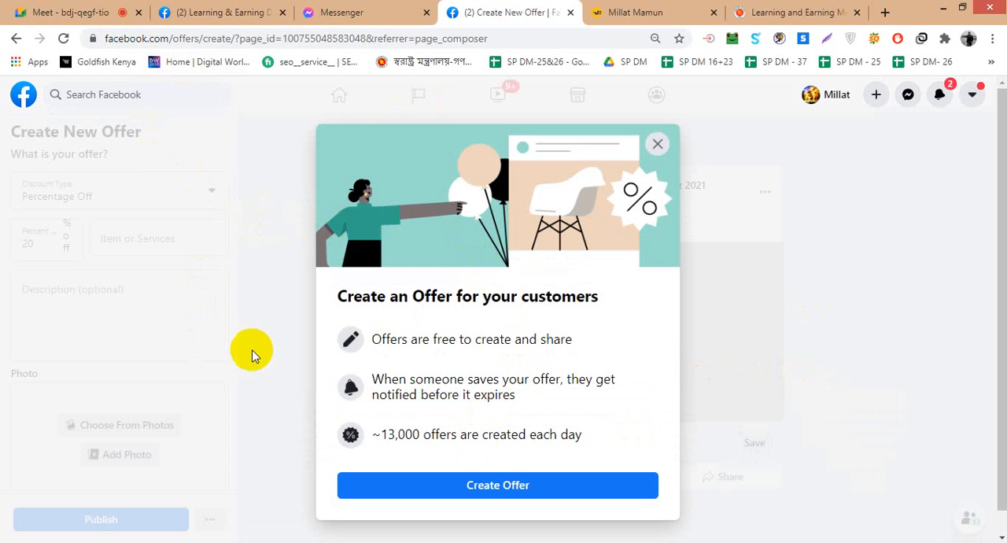
pyautogui.click(17, 38)
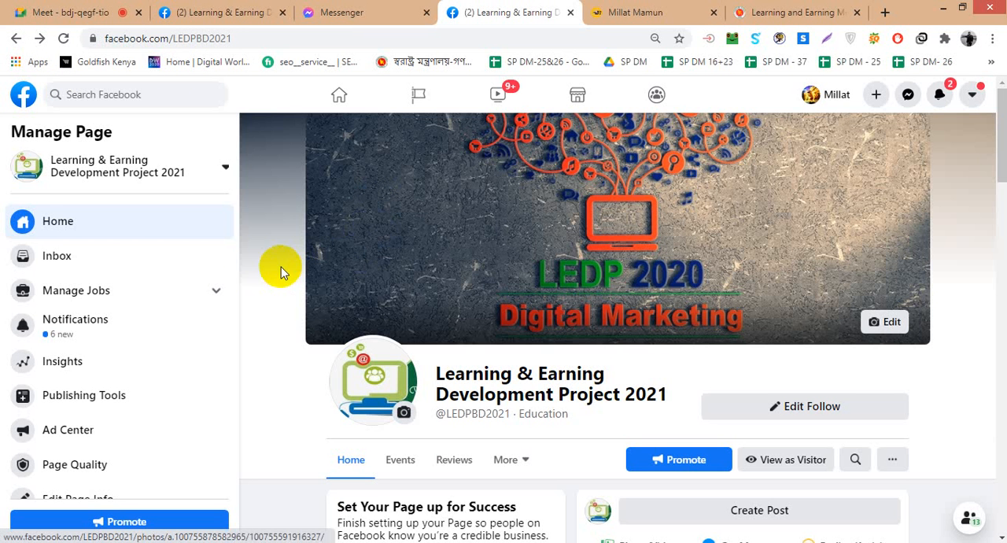
# - Open Page Roles in the Page's settings and examine the roles available for assigning to a new person
pyautogui.scroll(-1, 86, 283)
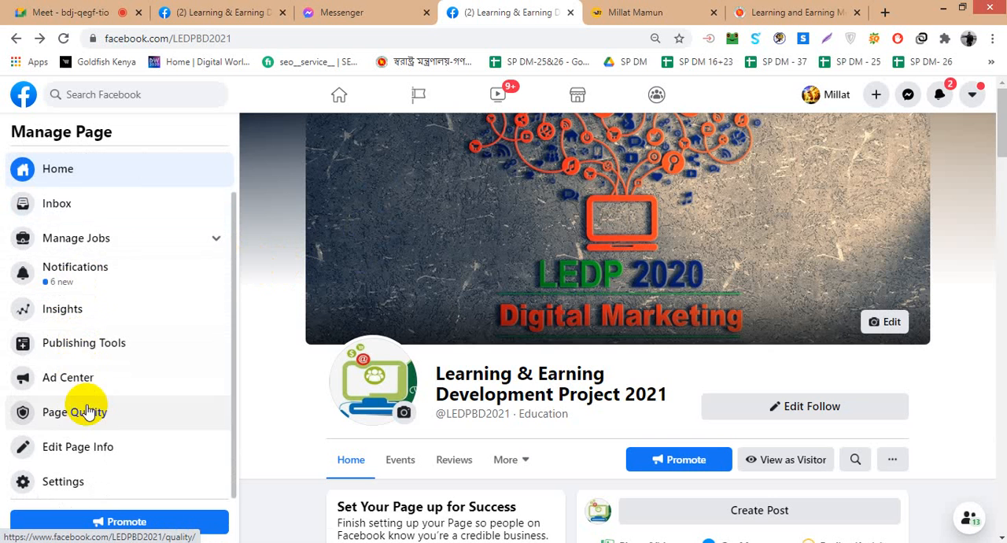
pyautogui.click(51, 480)
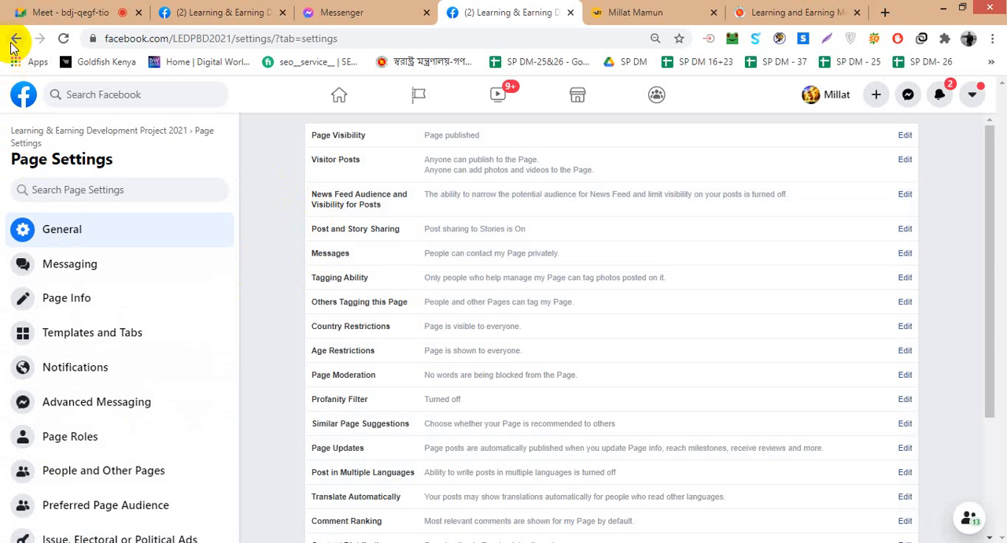
pyautogui.scroll(-3, 79, 315)
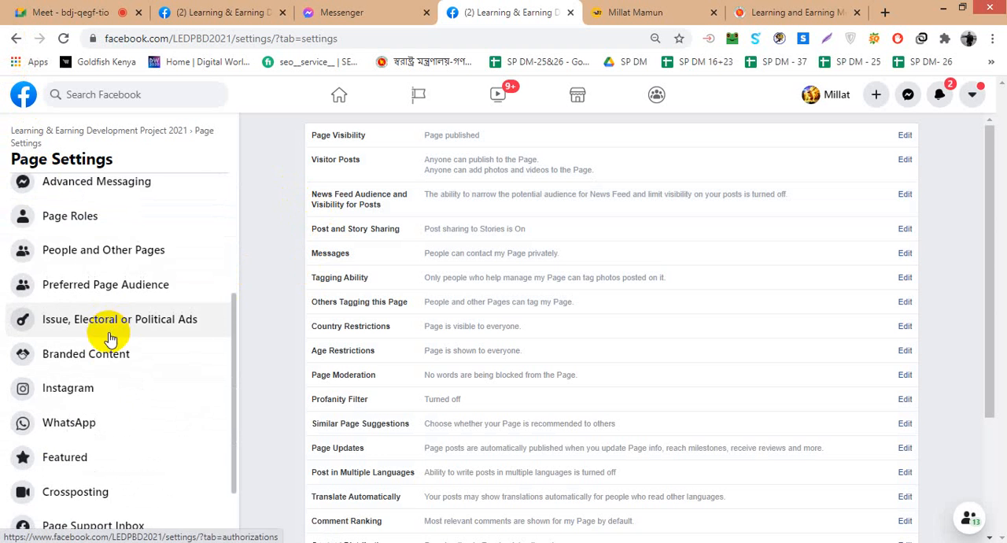
pyautogui.click(75, 230)
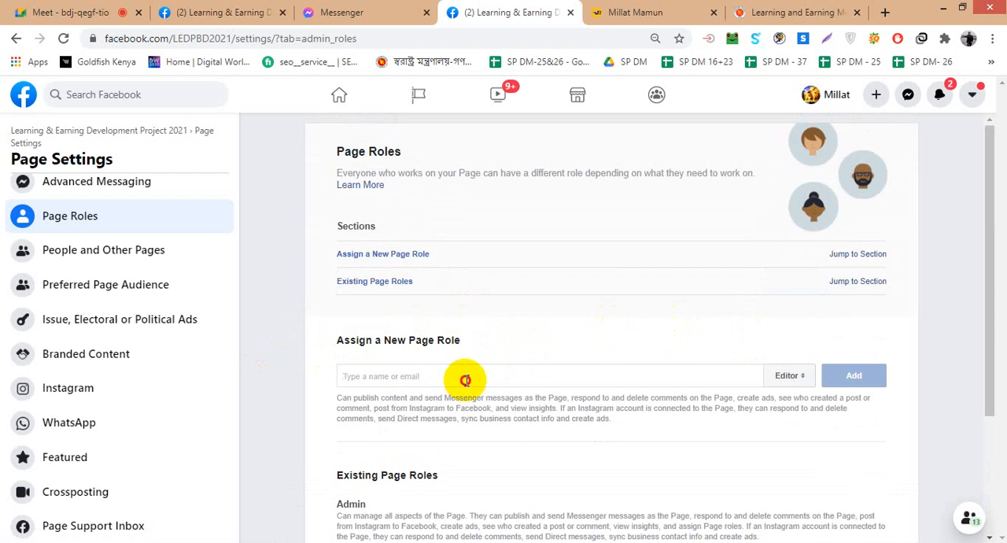
pyautogui.click(806, 375)
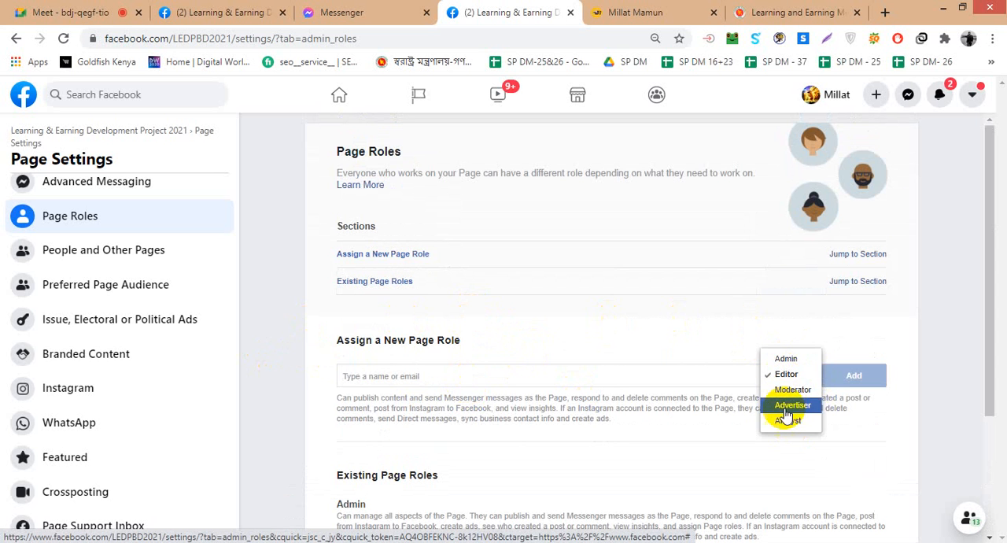
# - View the Branded Content settings in Brand Collabs Manager, dismiss the ad permissions introduction, and return to Page Settings
pyautogui.click(227, 364)
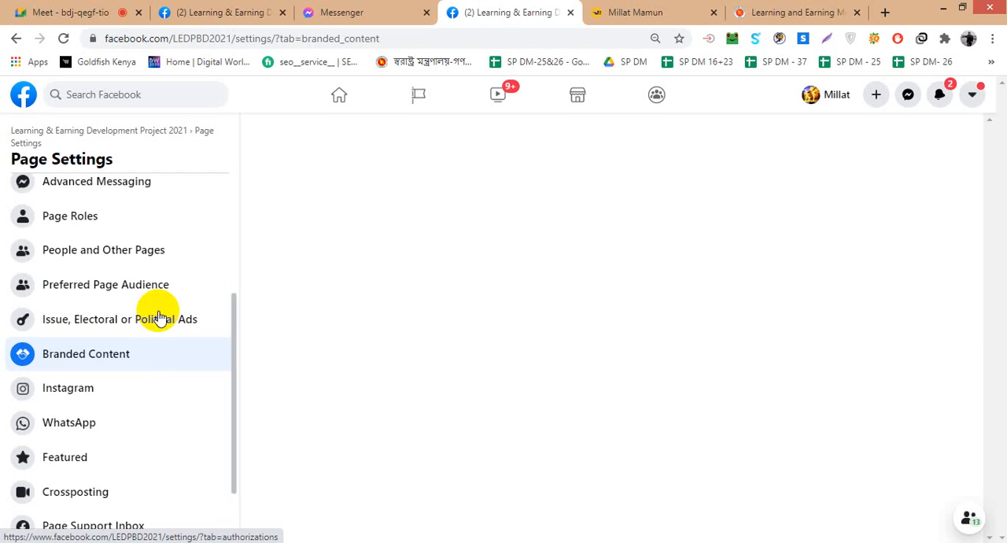
pyautogui.scroll(-1, 105, 323)
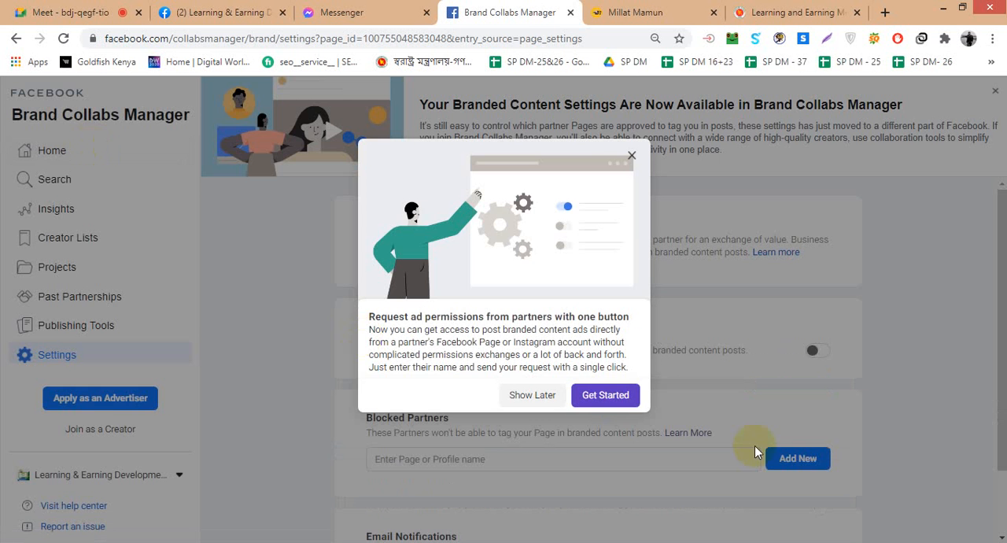
pyautogui.click(639, 393)
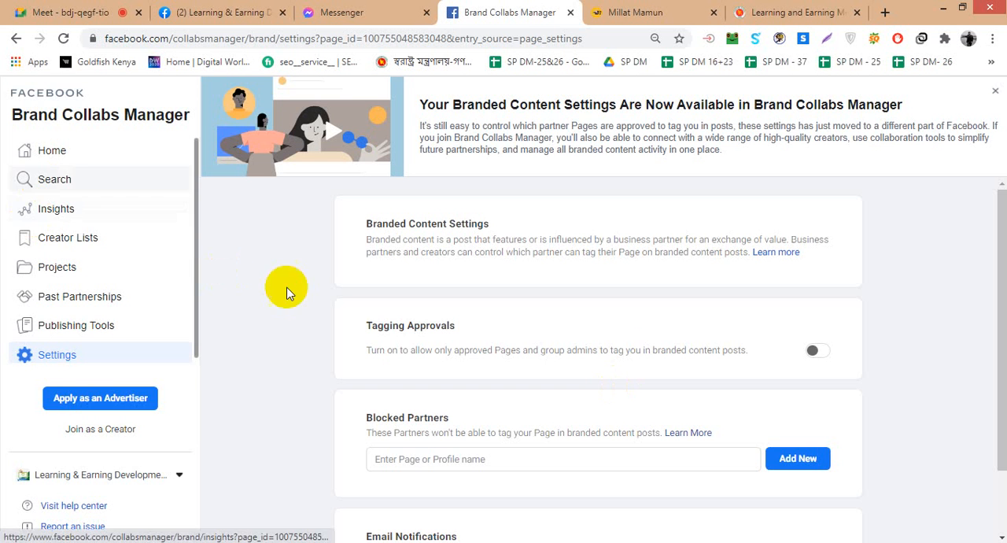
pyautogui.scroll(-2, 210, 329)
pyautogui.scroll(2, 284, 341)
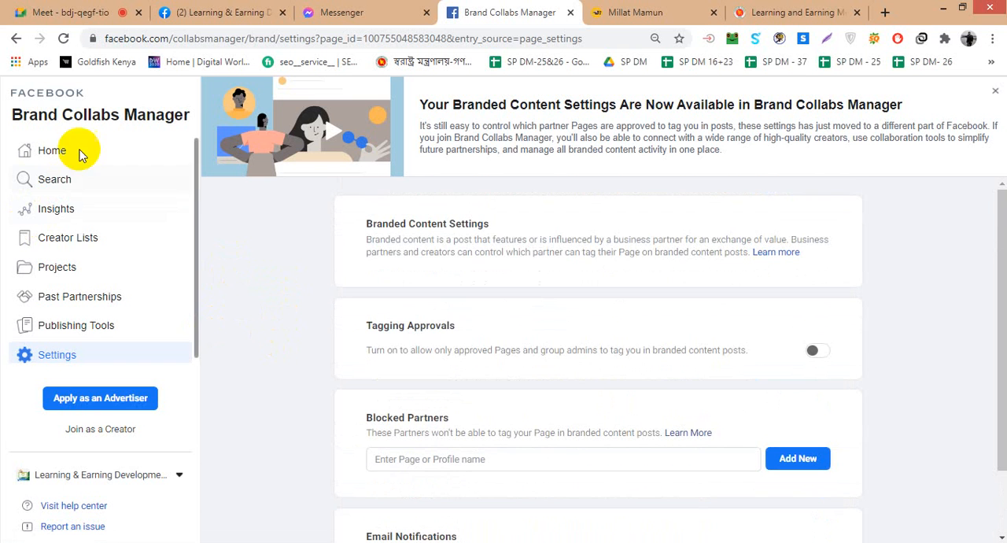
pyautogui.click(13, 40)
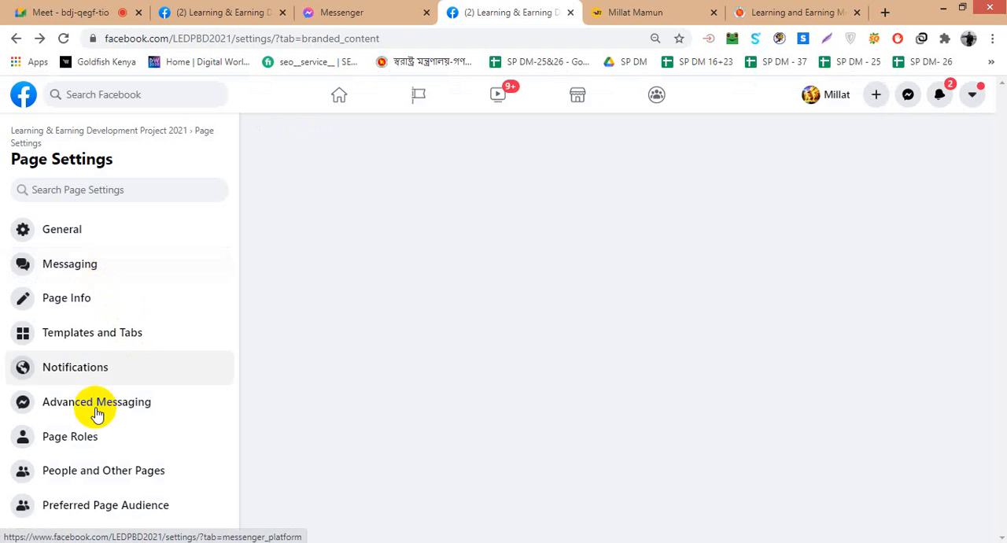
# - Look at the Instagram and WhatsApp connection options in Page Settings
pyautogui.scroll(-3, 68, 398)
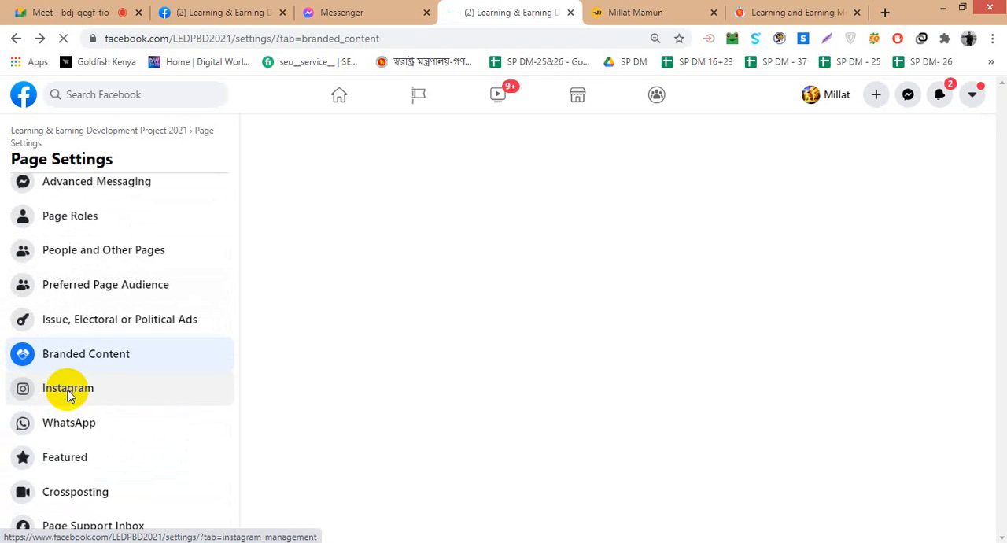
pyautogui.click(68, 396)
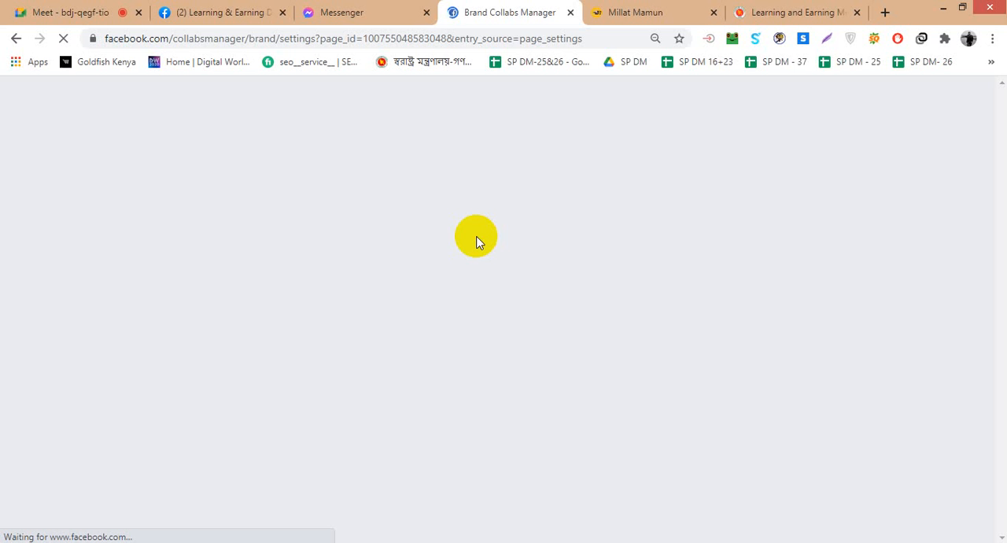
pyautogui.click(17, 37)
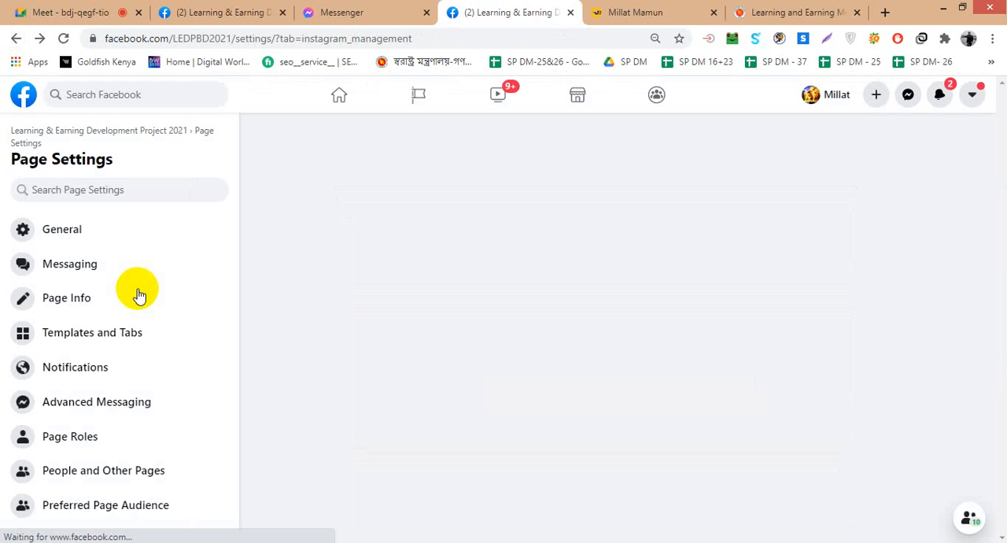
pyautogui.scroll(-2, 139, 296)
pyautogui.scroll(-2, 139, 296)
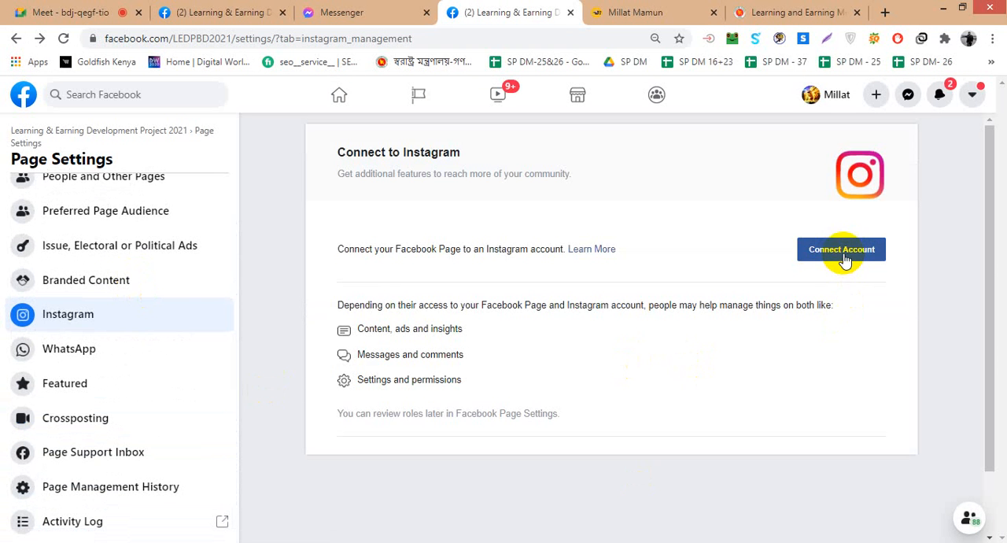
pyautogui.click(68, 349)
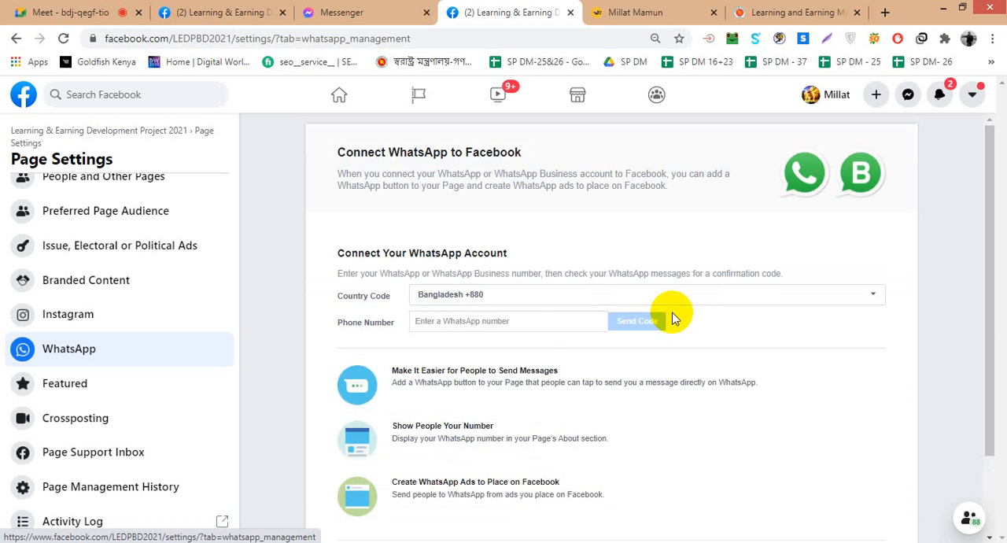
# - Review the Page's Activity Log entries and return to Page Settings
pyautogui.scroll(-1, 68, 397)
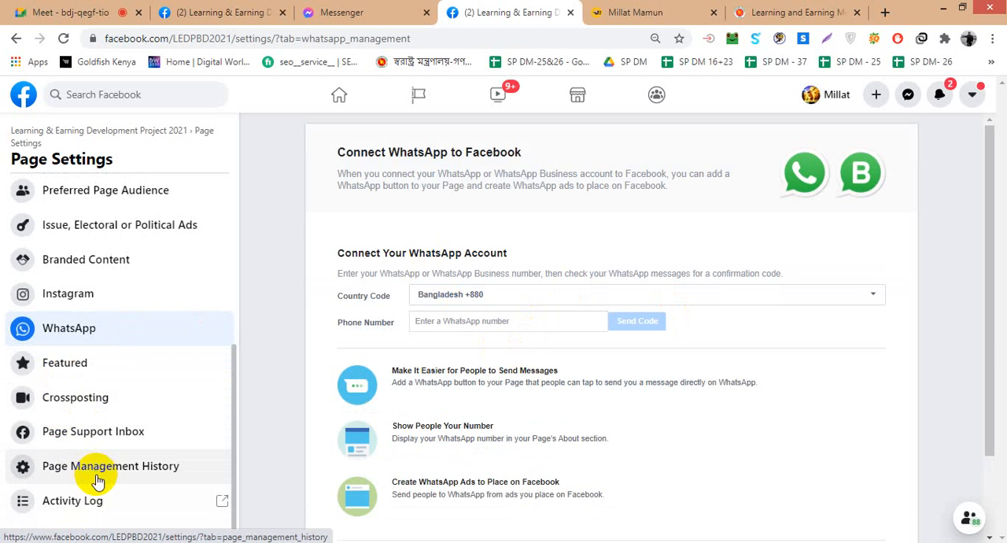
pyautogui.click(101, 503)
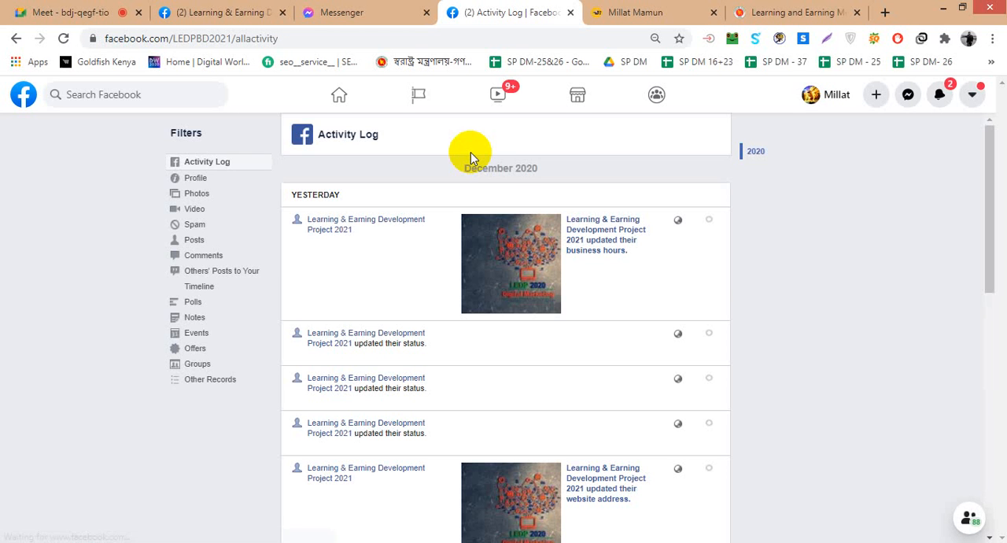
pyautogui.scroll(-4, 742, 277)
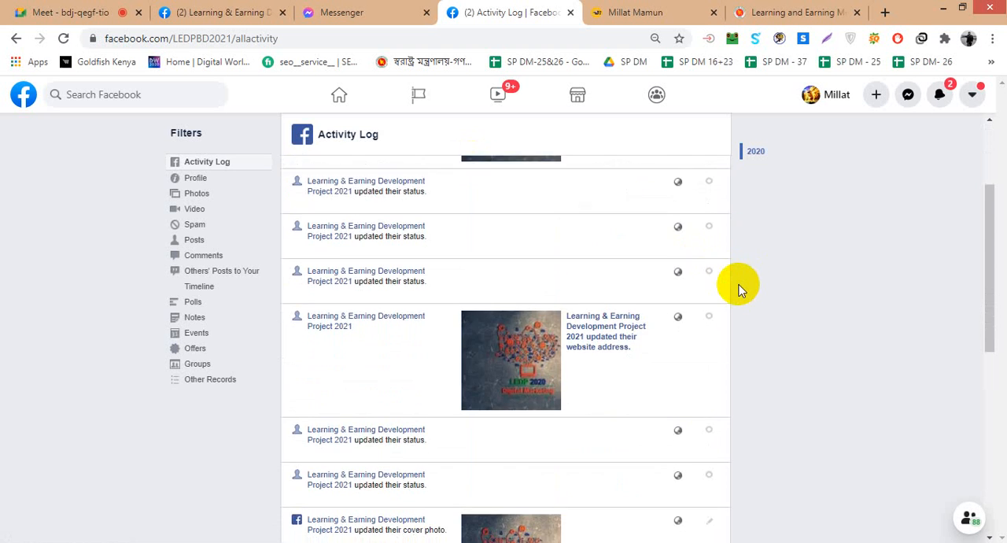
pyautogui.scroll(-3, 740, 290)
pyautogui.scroll(8, 740, 289)
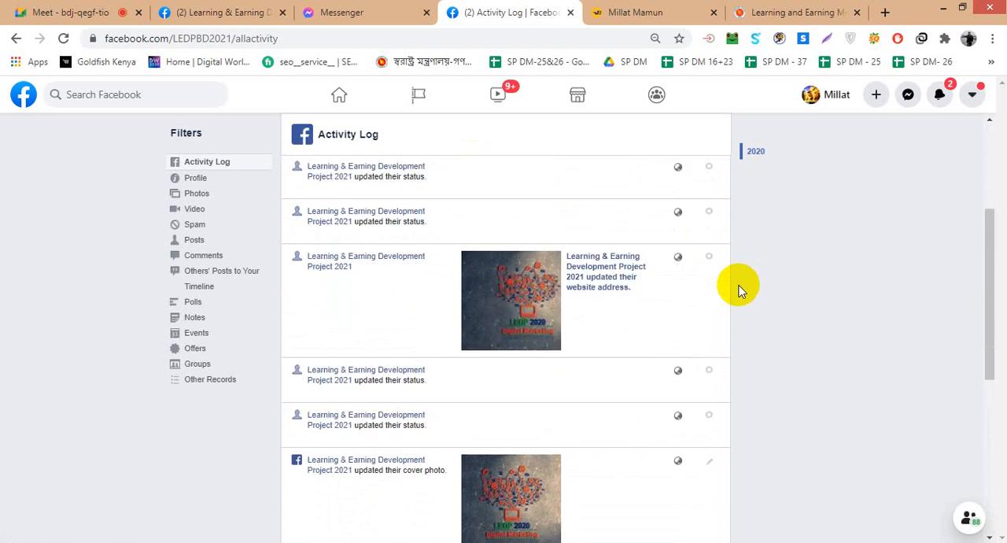
pyautogui.scroll(1, 739, 290)
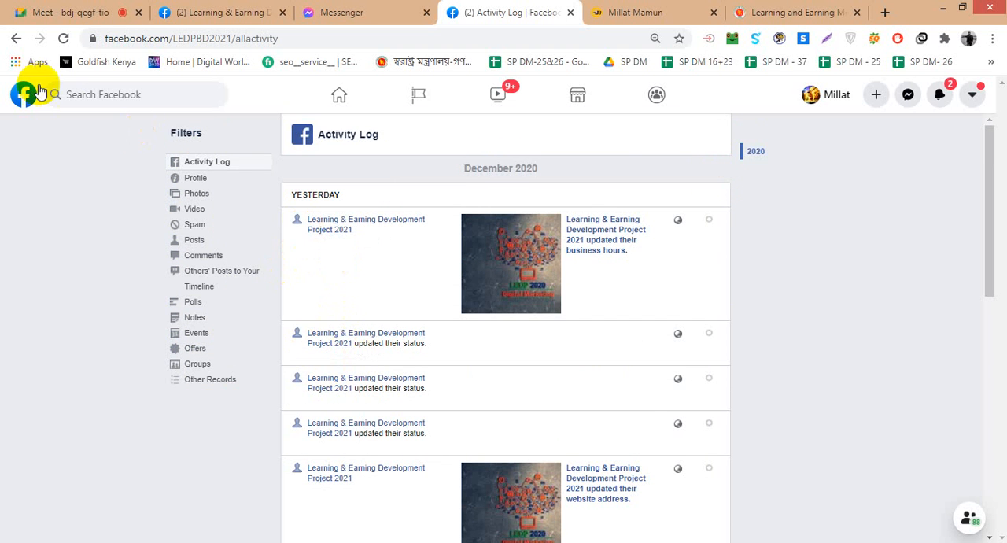
pyautogui.click(15, 37)
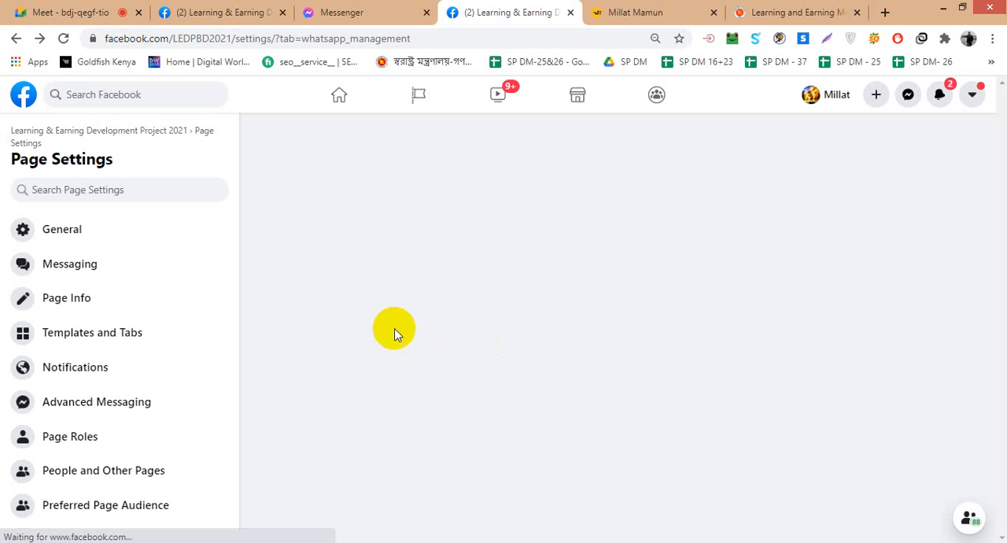
# - Leave Page Settings for the Page's home view and preview the Page as a visitor
pyautogui.scroll(-4, 173, 294)
pyautogui.scroll(4, 141, 352)
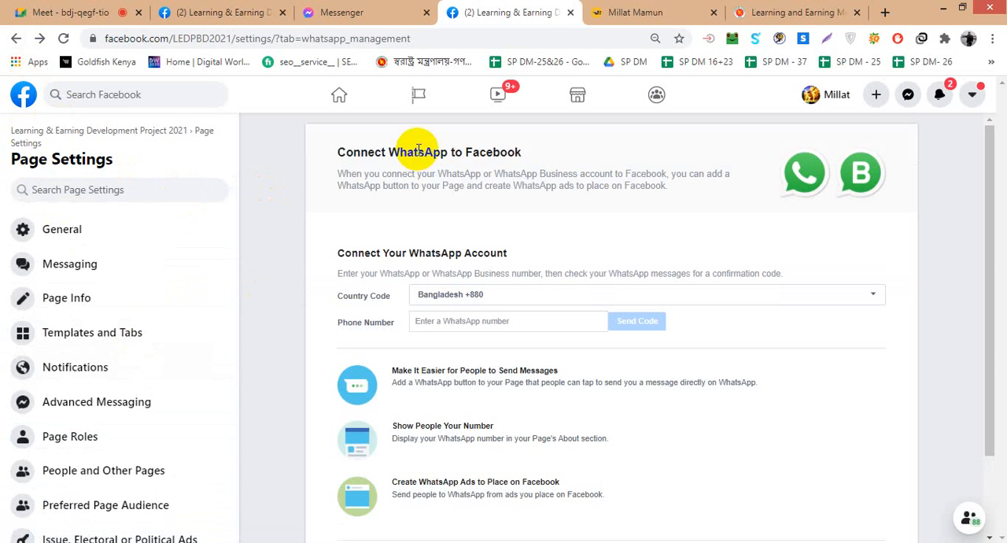
pyautogui.click(59, 136)
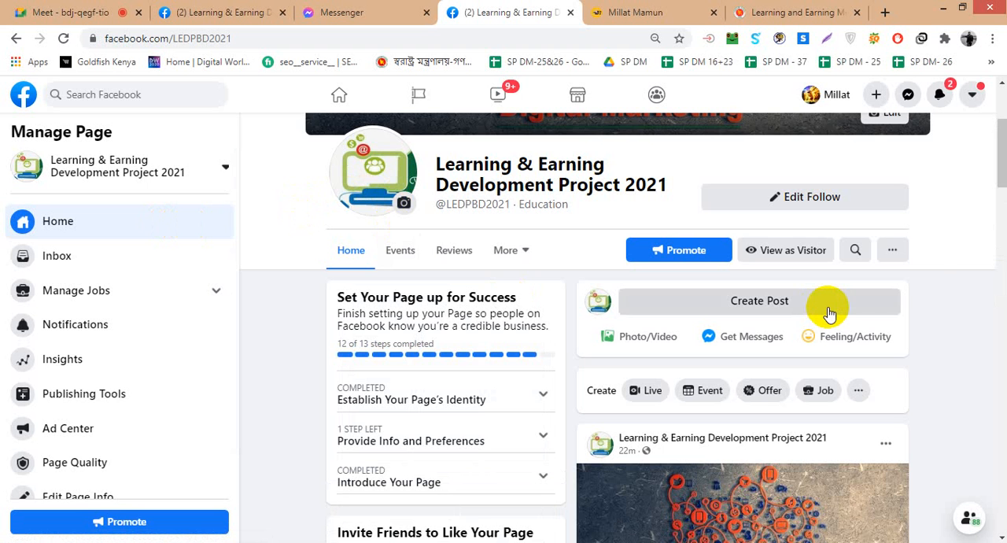
pyautogui.scroll(-4, 950, 353)
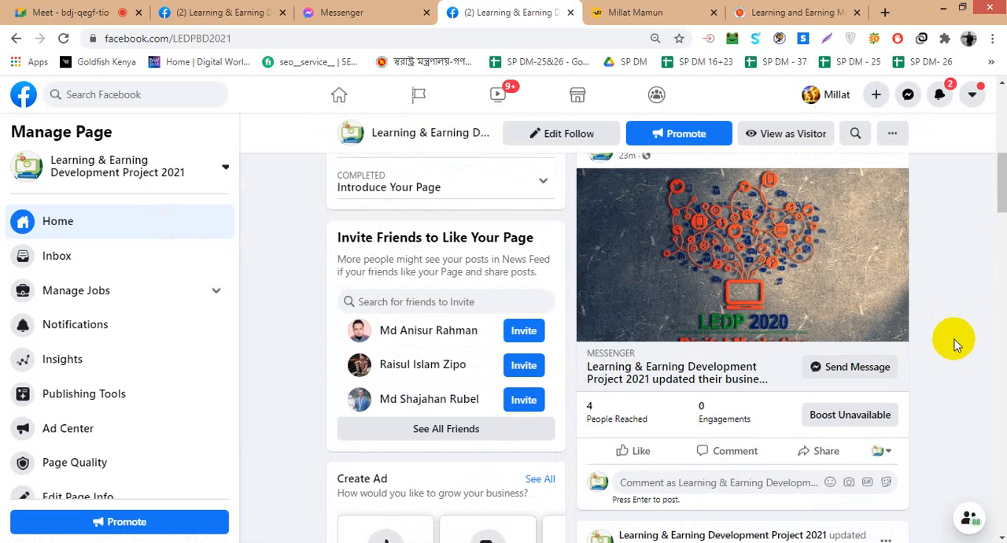
pyautogui.scroll(5, 973, 354)
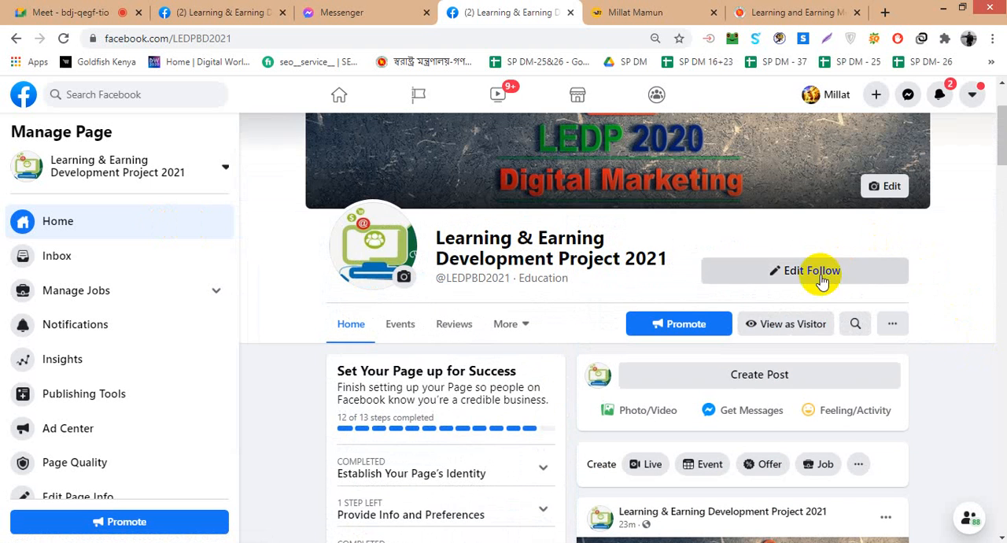
pyautogui.click(804, 321)
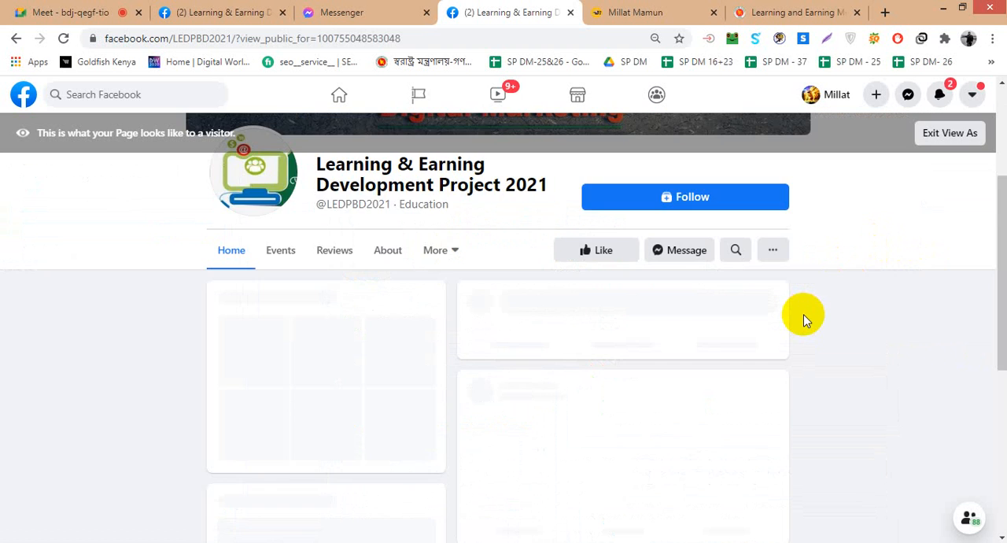
pyautogui.scroll(3, 840, 354)
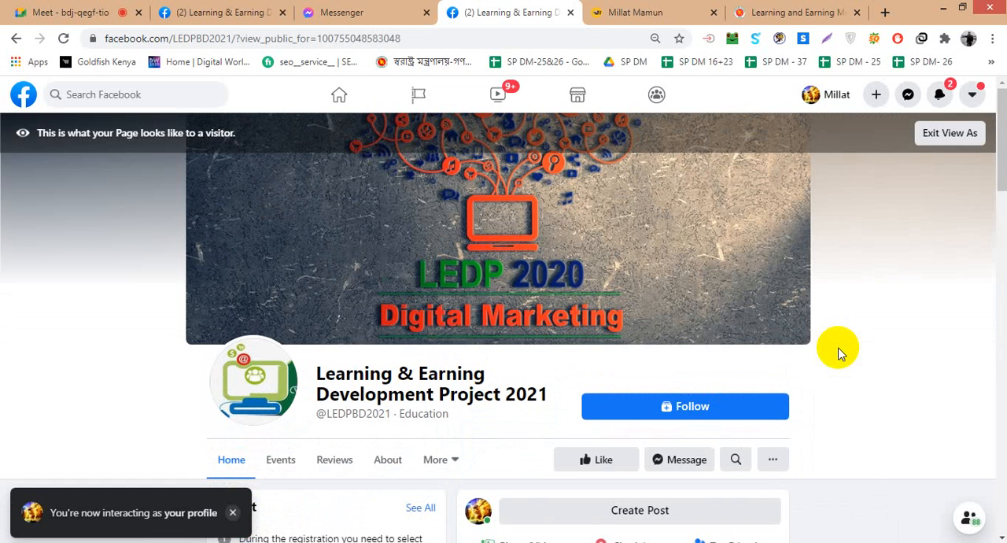
# - Look through the visitor preview's About details, photos, Page Transparency and posts, and exit the preview
pyautogui.scroll(-2, 840, 353)
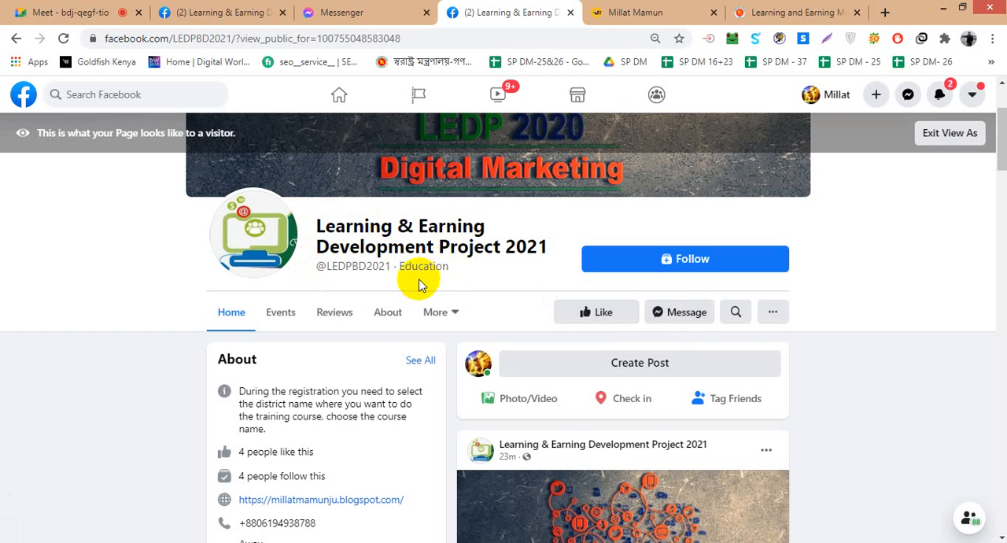
pyautogui.scroll(-1, 354, 290)
pyautogui.scroll(-2, 260, 322)
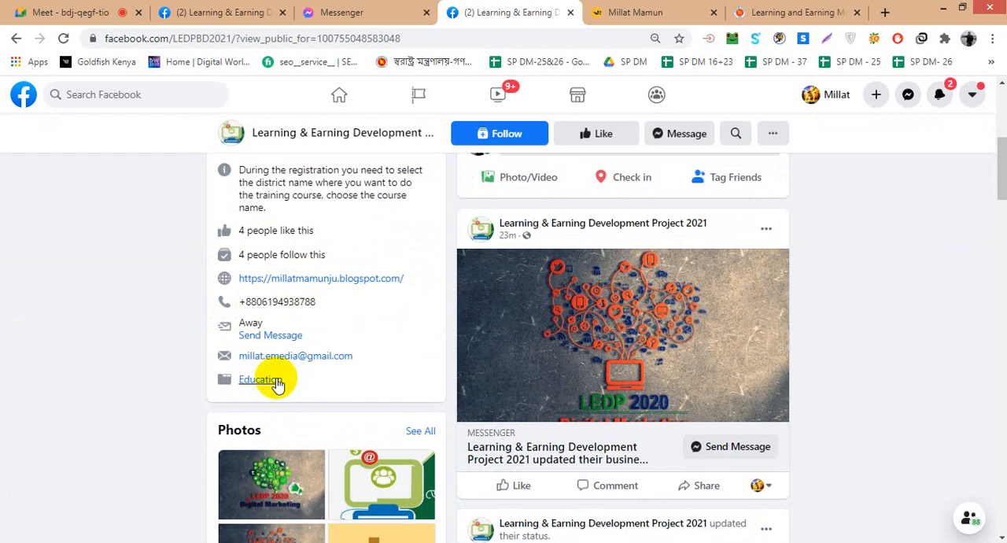
pyautogui.scroll(-3, 277, 384)
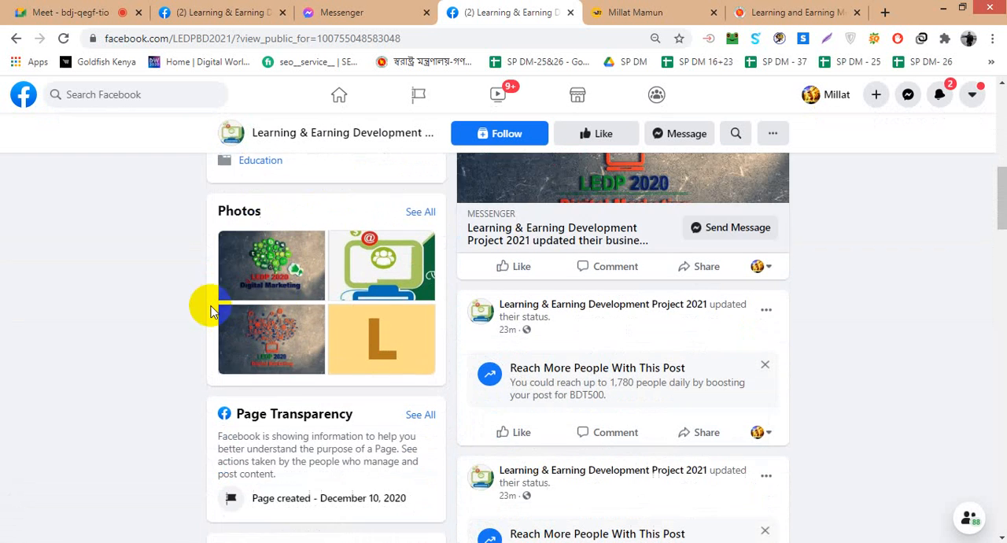
pyautogui.scroll(-3, 191, 303)
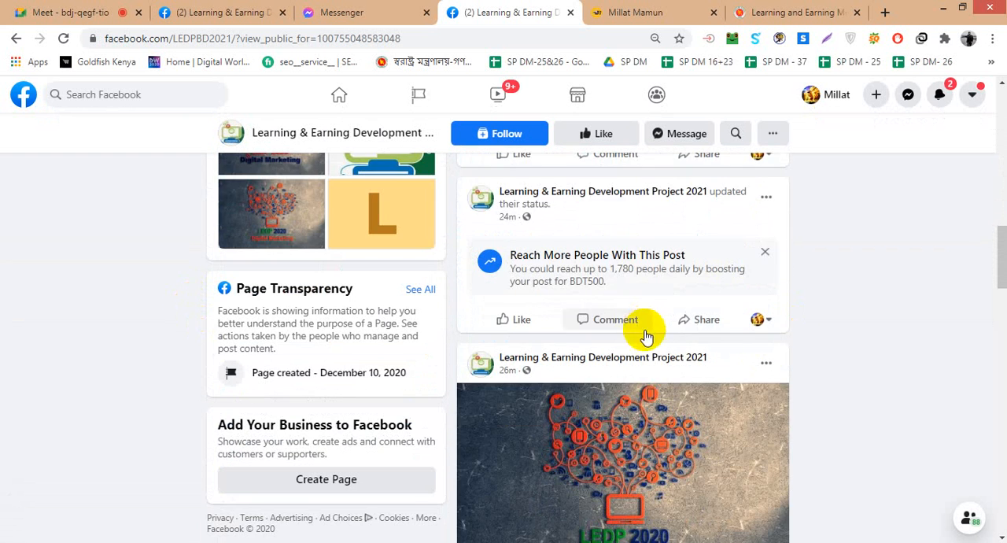
pyautogui.scroll(-5, 873, 360)
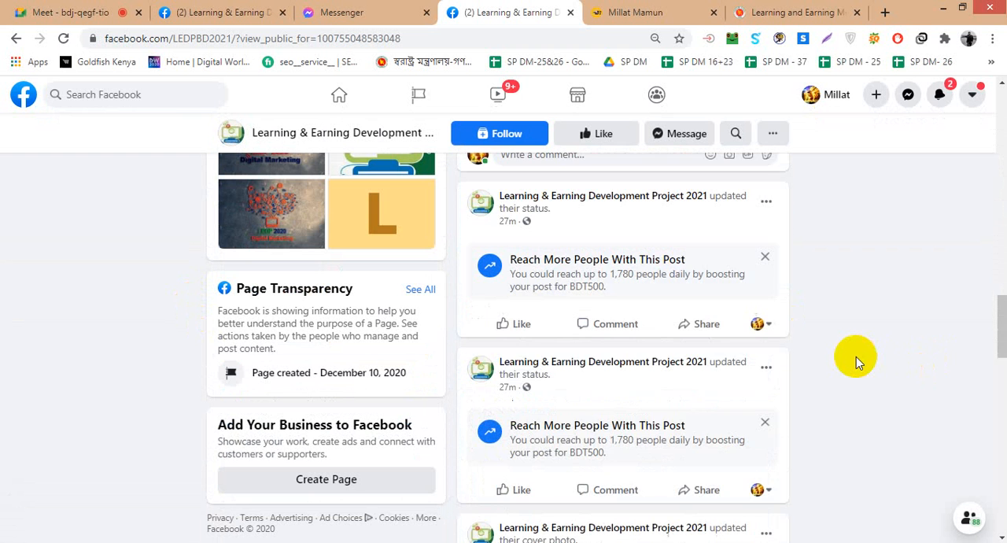
pyautogui.scroll(-8, 856, 357)
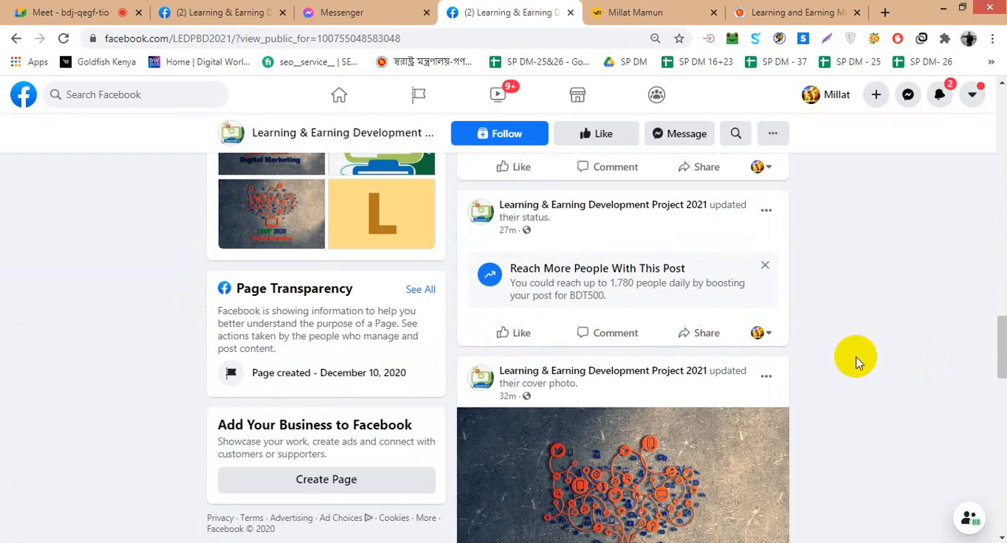
pyautogui.scroll(-10, 856, 357)
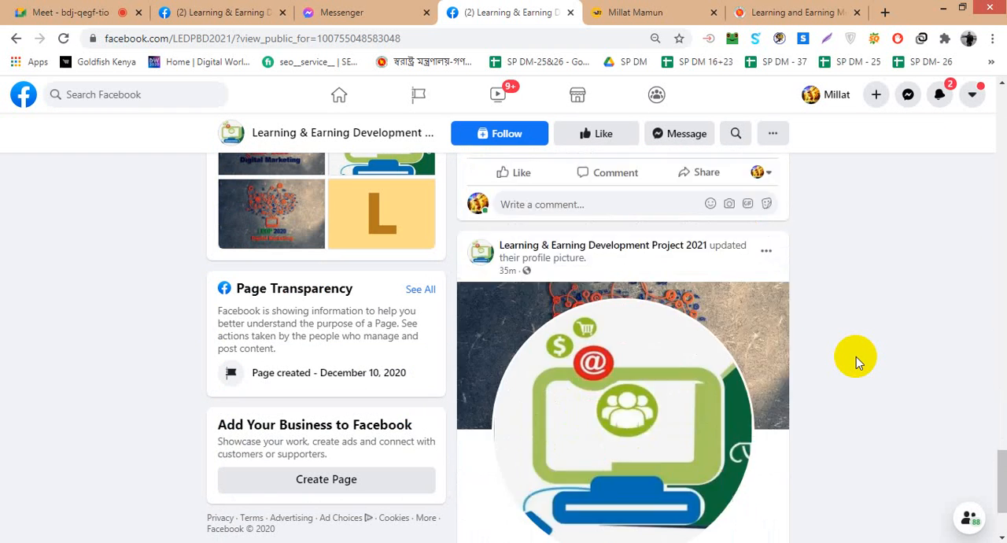
pyautogui.scroll(15, 867, 348)
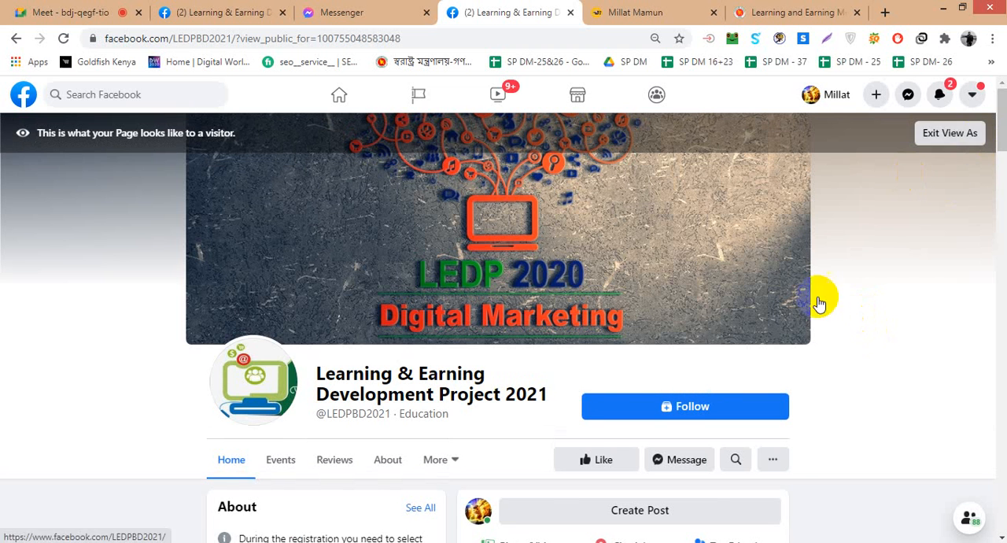
pyautogui.click(952, 135)
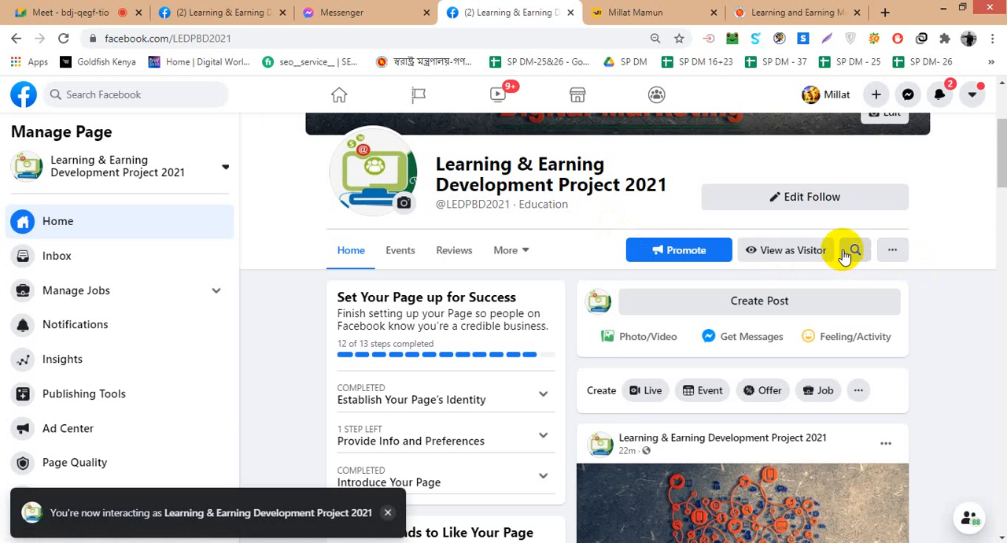
# - Look over the Page's home view and copy the Page's web address
pyautogui.scroll(3, 843, 248)
pyautogui.scroll(-2, 836, 259)
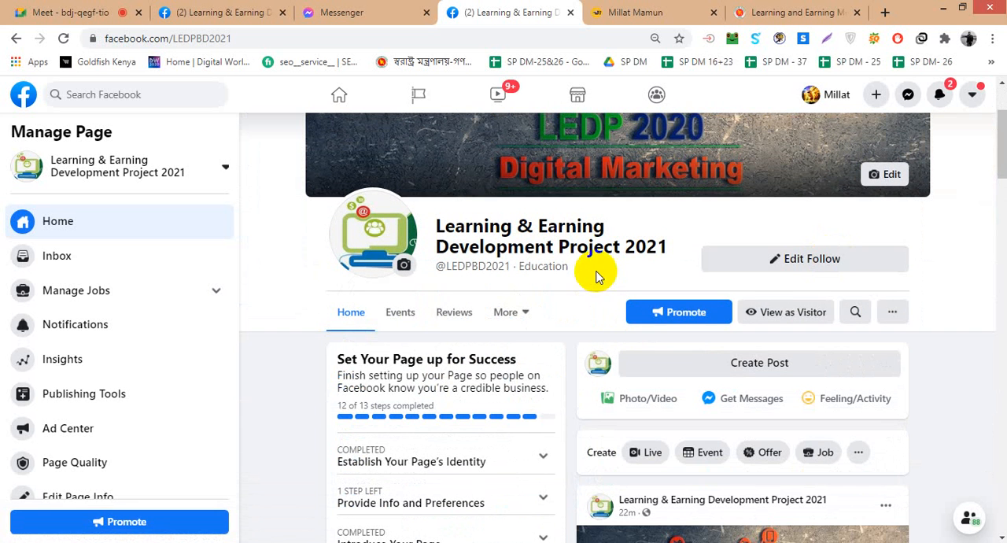
pyautogui.scroll(-3, 665, 314)
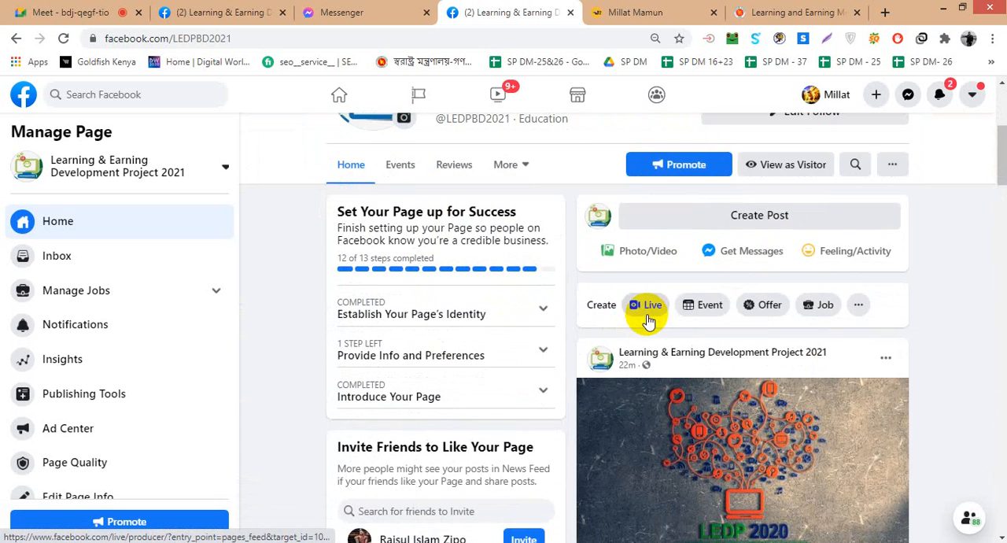
pyautogui.scroll(3, 658, 322)
pyautogui.scroll(2, 668, 321)
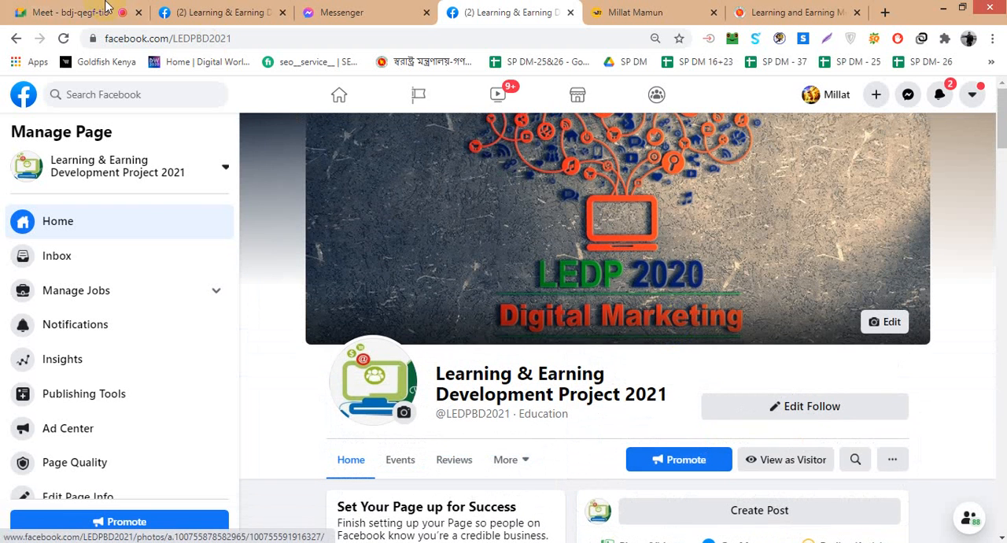
pyautogui.rightClick(197, 37)
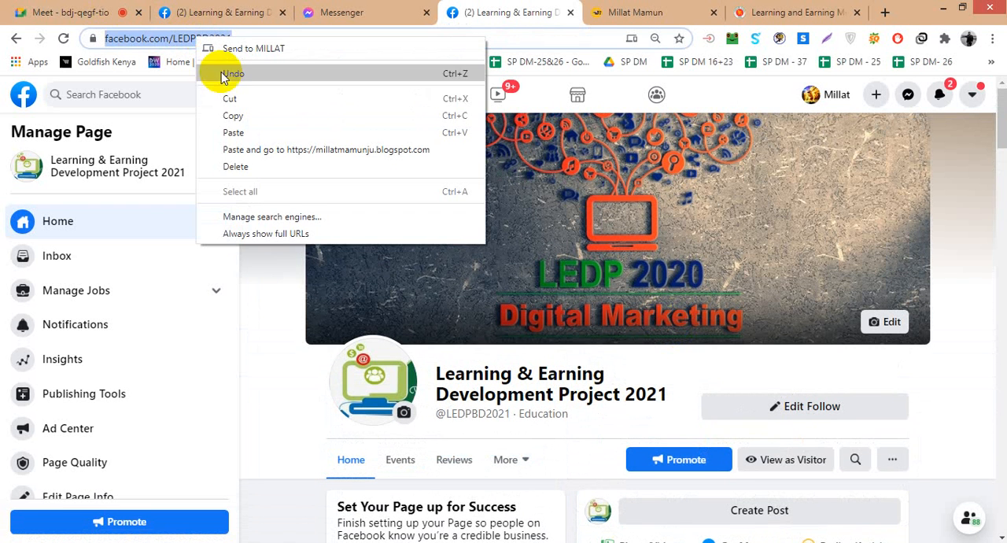
pyautogui.click(242, 116)
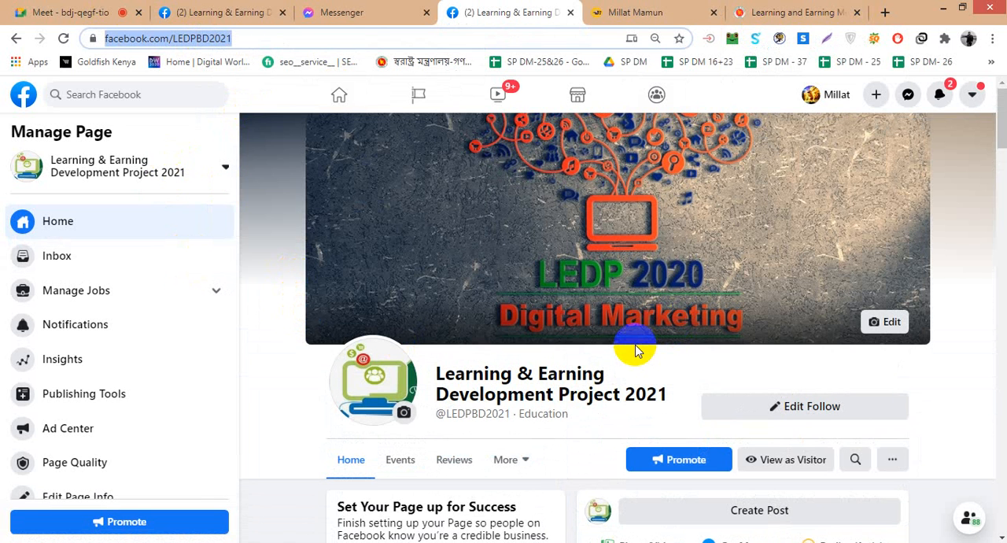
# - Start promoting the Page and collapse the ad blocker notice above the list of goals
pyautogui.scroll(-1, 668, 369)
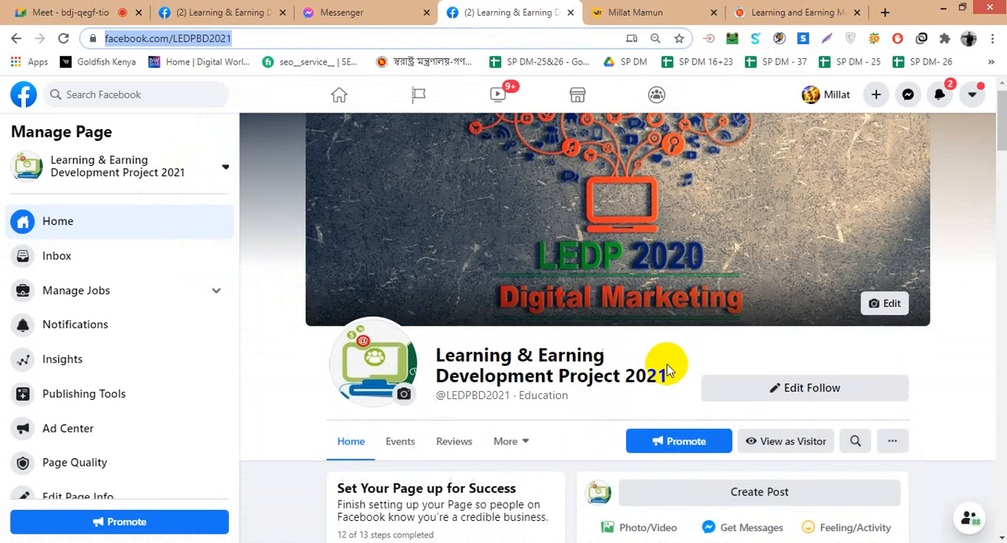
pyautogui.click(673, 387)
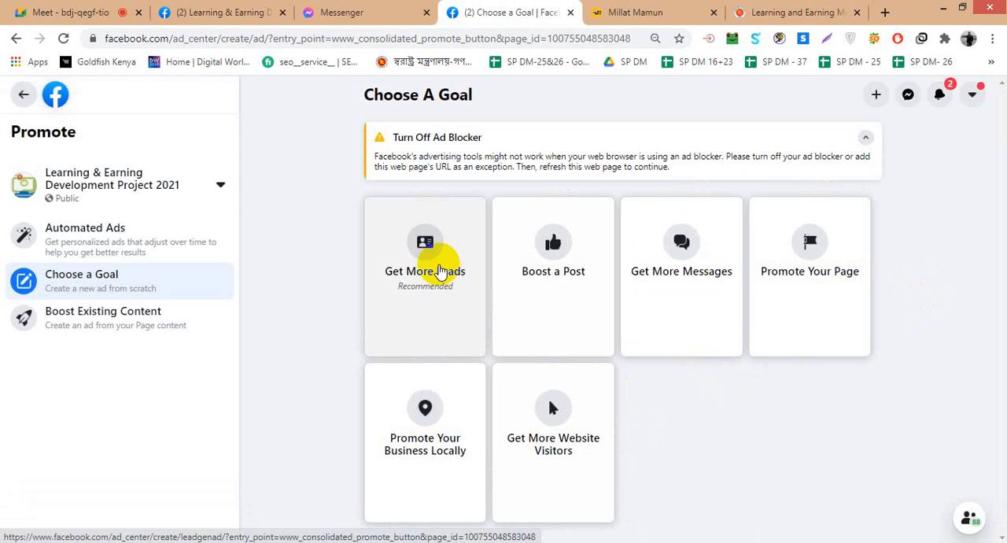
pyautogui.click(866, 137)
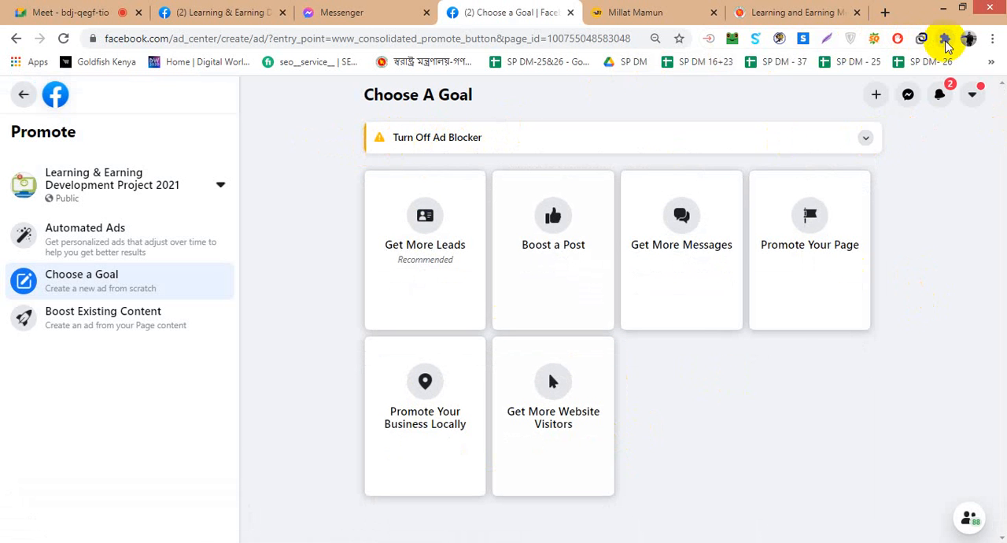
# - Pause the uBlocker extension and reload the Choose A Goal page
pyautogui.click(945, 37)
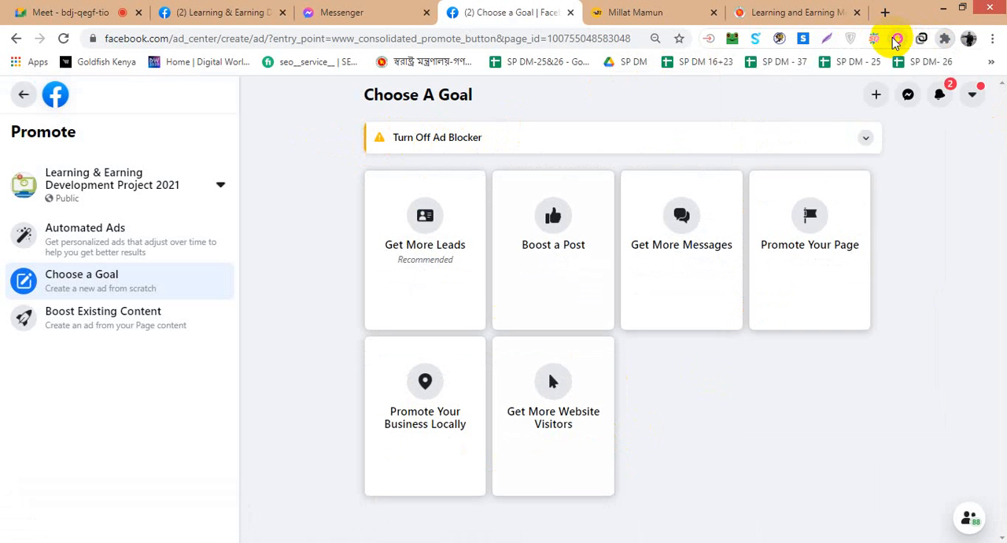
pyautogui.rightClick(896, 39)
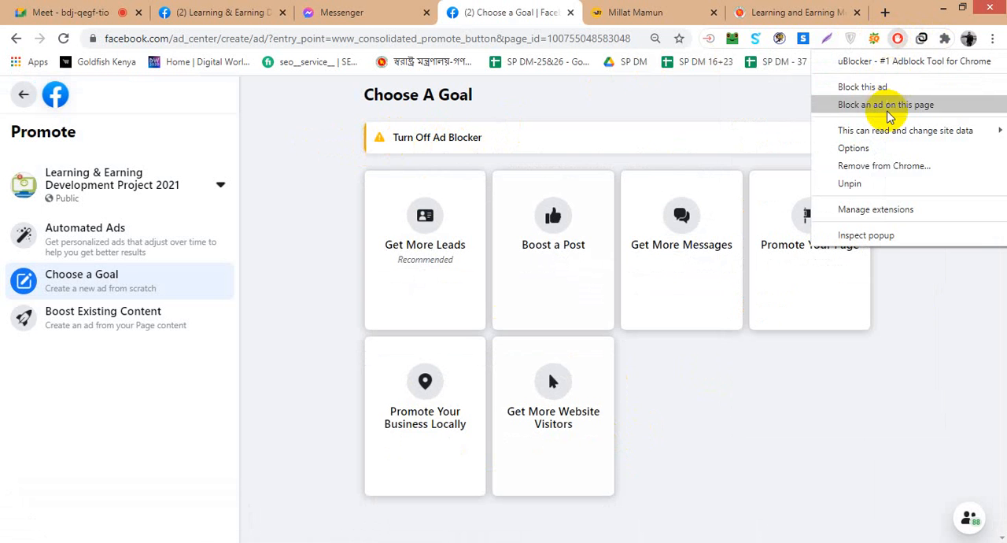
pyautogui.click(898, 44)
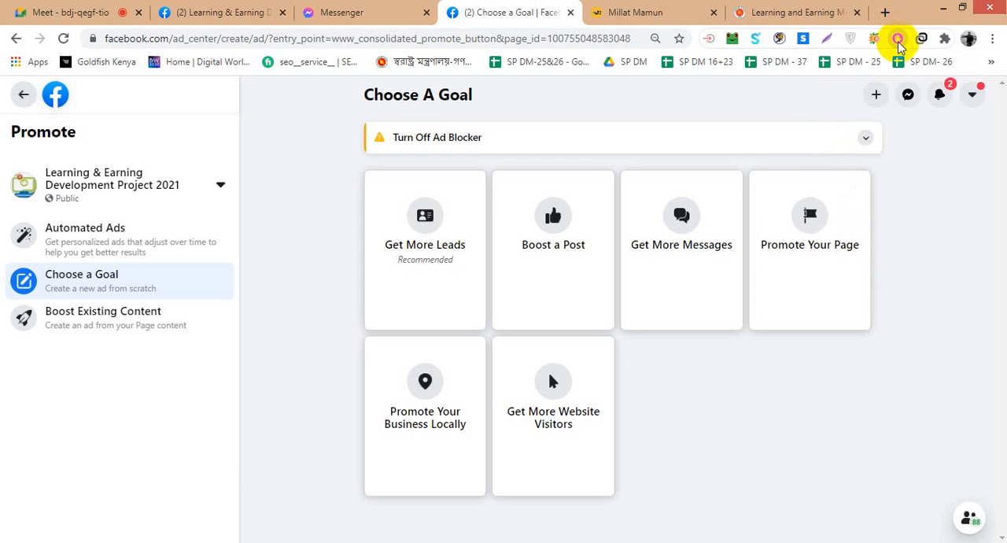
pyautogui.click(900, 38)
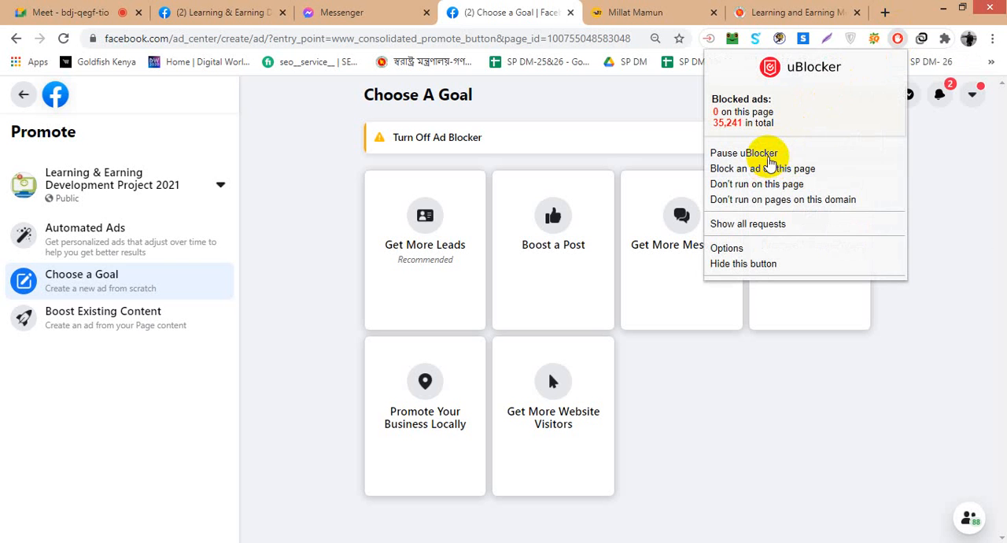
pyautogui.click(768, 154)
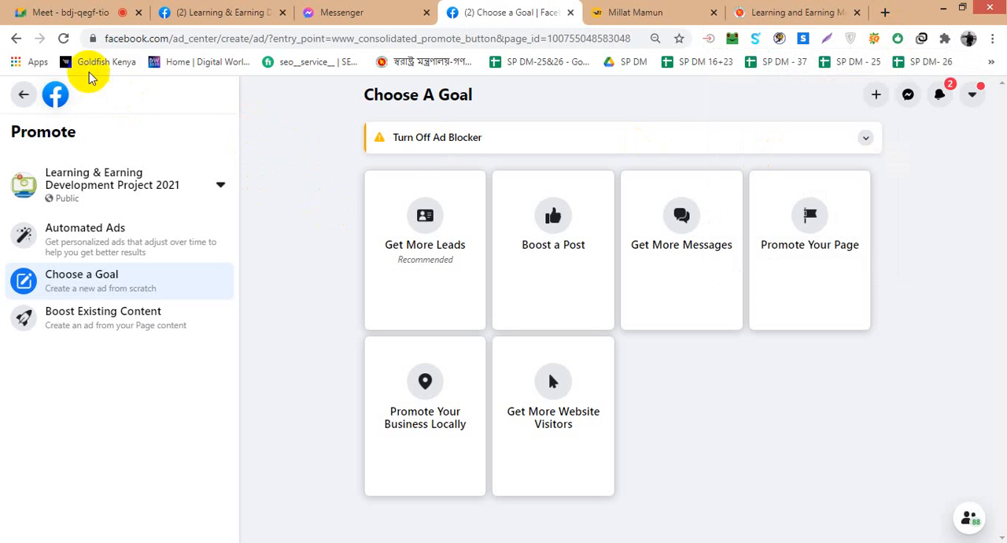
pyautogui.click(64, 38)
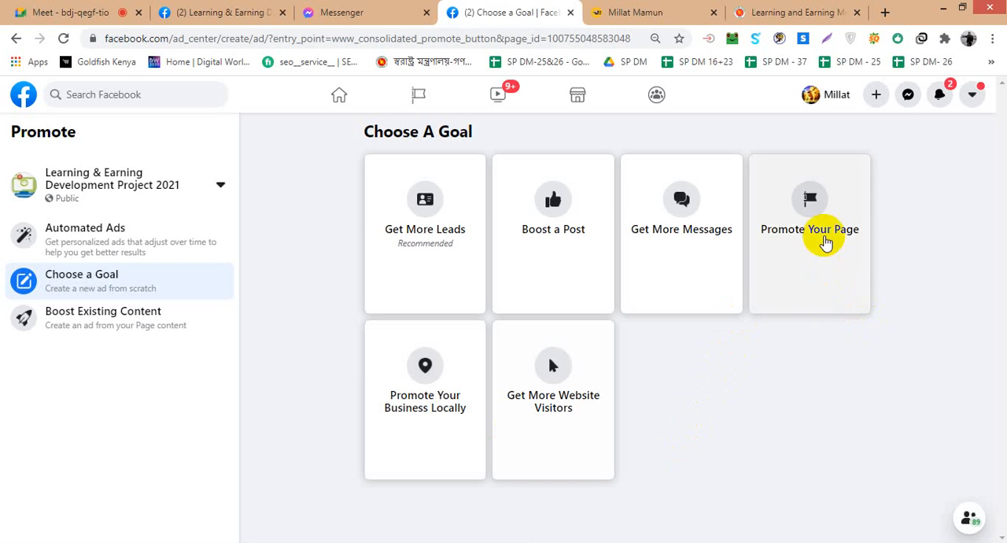
# - Choose the Promote Your Page goal and review the ad's creative, audience, duration, daily budget and payment sections
pyautogui.click(826, 242)
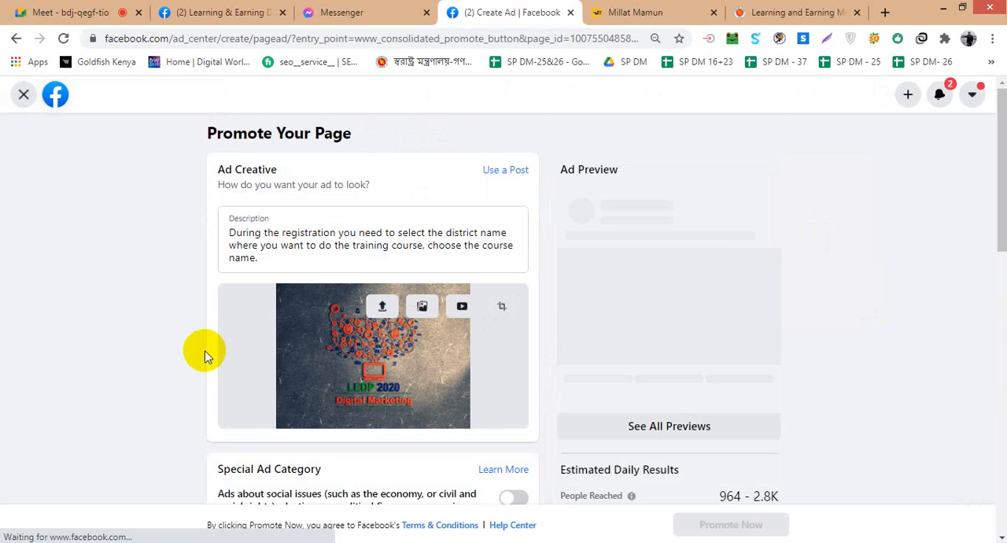
pyautogui.scroll(-7, 204, 356)
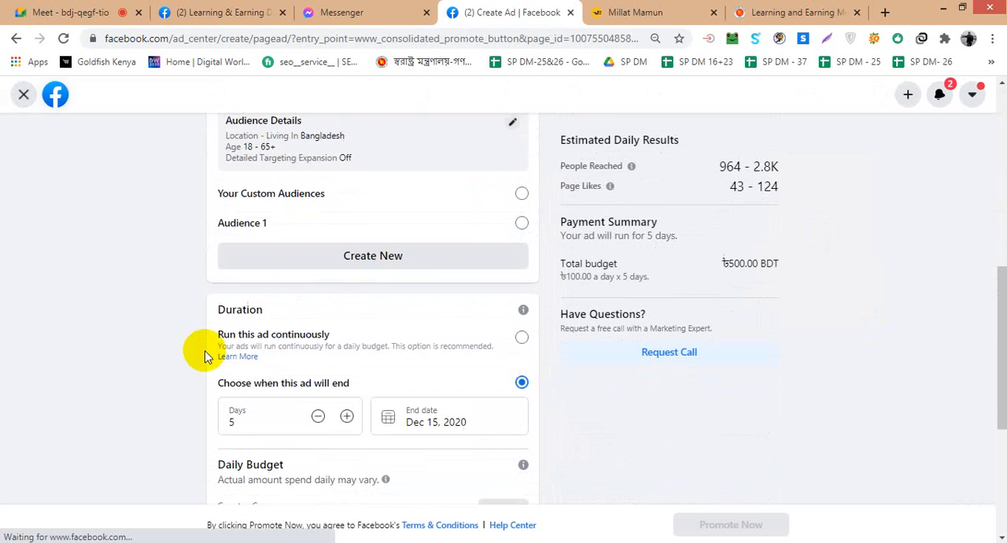
pyautogui.scroll(-2, 204, 356)
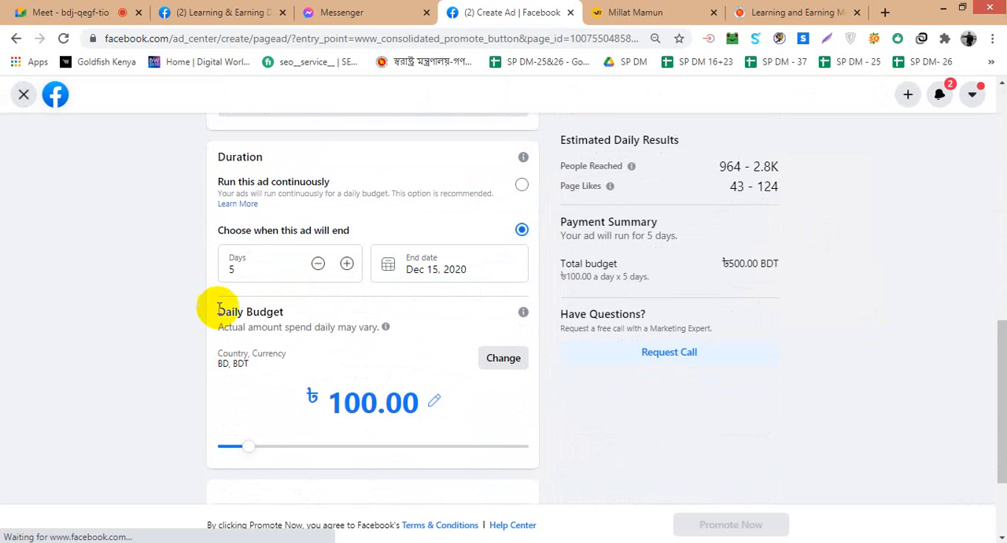
pyautogui.scroll(-1, 220, 346)
pyautogui.scroll(-1, 252, 355)
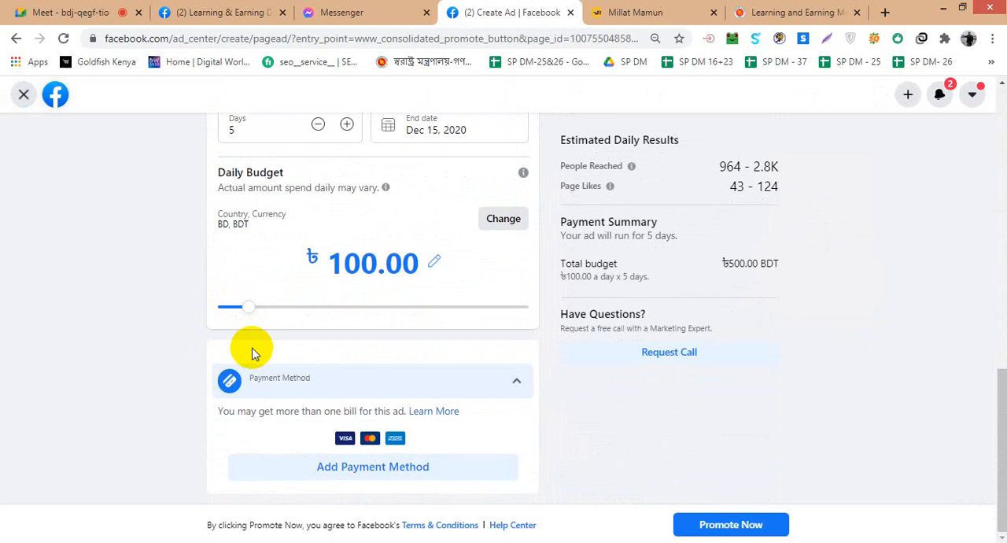
pyautogui.scroll(10, 252, 354)
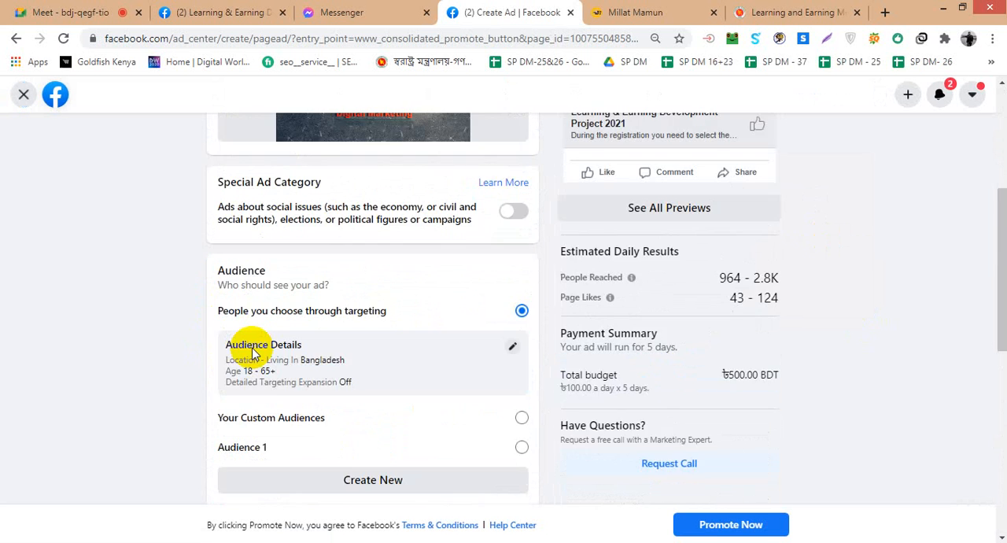
pyautogui.scroll(-1, 251, 354)
pyautogui.scroll(-4, 251, 354)
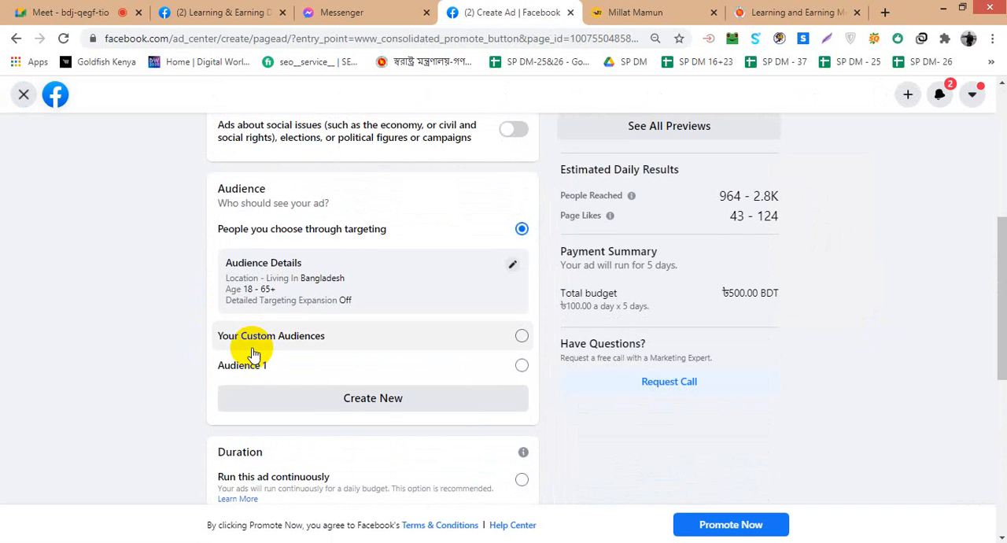
pyautogui.scroll(4, 184, 347)
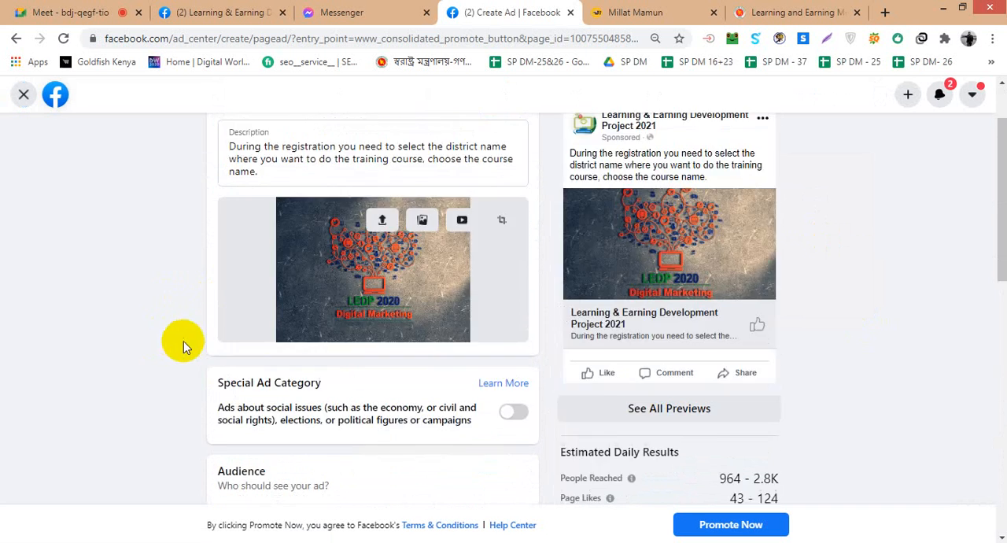
pyautogui.scroll(1, 184, 340)
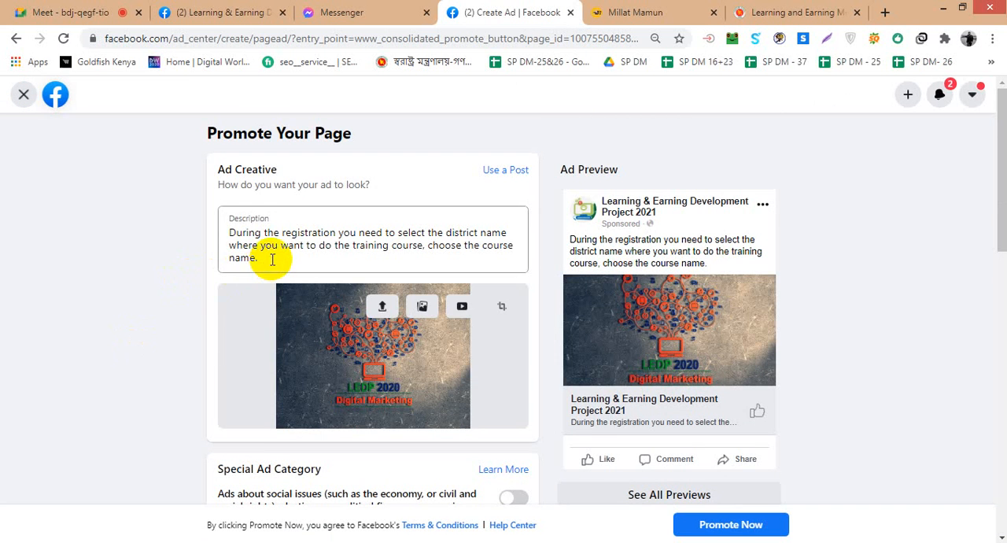
pyautogui.moveTo(273, 260); pyautogui.dragTo(198, 254)
pyautogui.click(131, 270)
# - Open the ad's audience details for editing and set the maximum age to 40
pyautogui.scroll(-2, 135, 299)
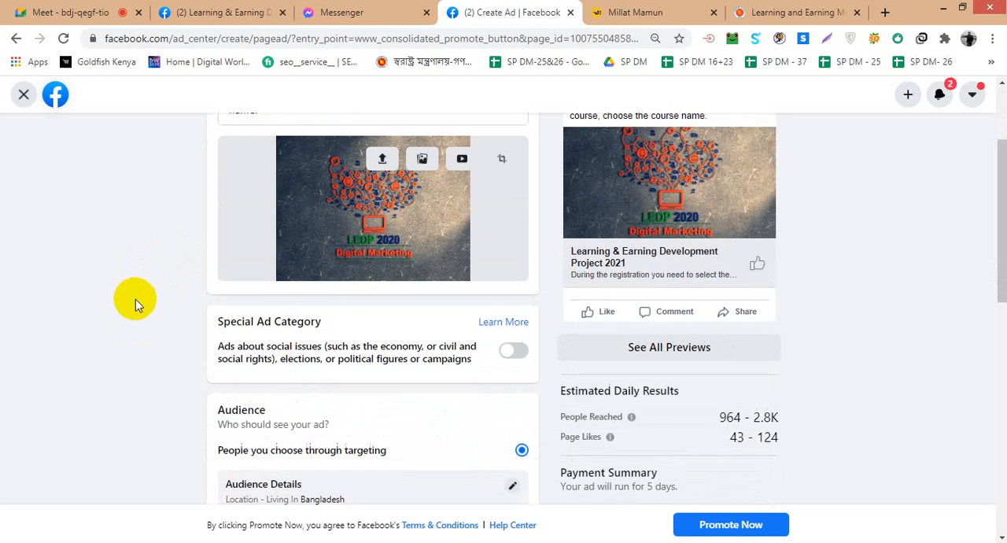
pyautogui.scroll(-2, 362, 328)
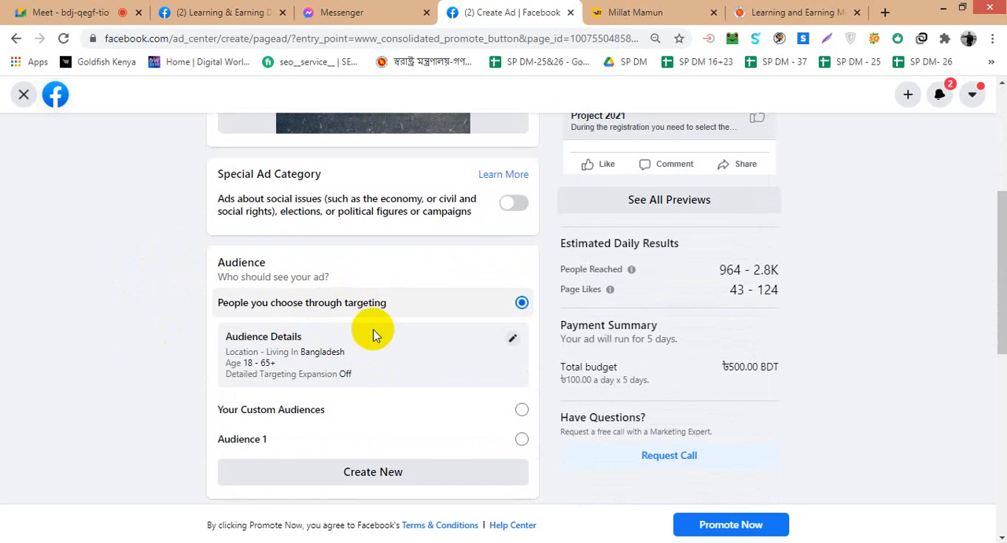
pyautogui.click(511, 339)
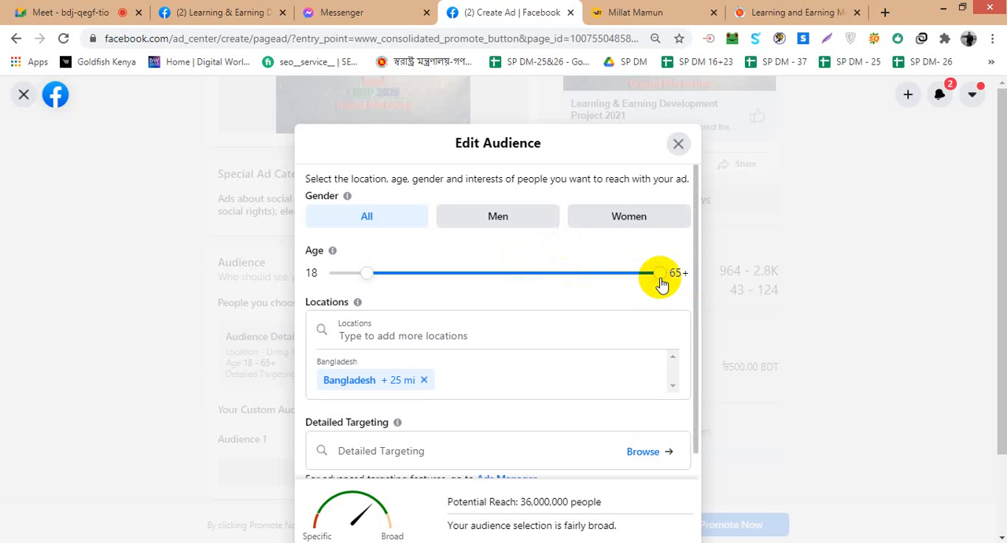
pyautogui.moveTo(657, 282); pyautogui.dragTo(509, 271)
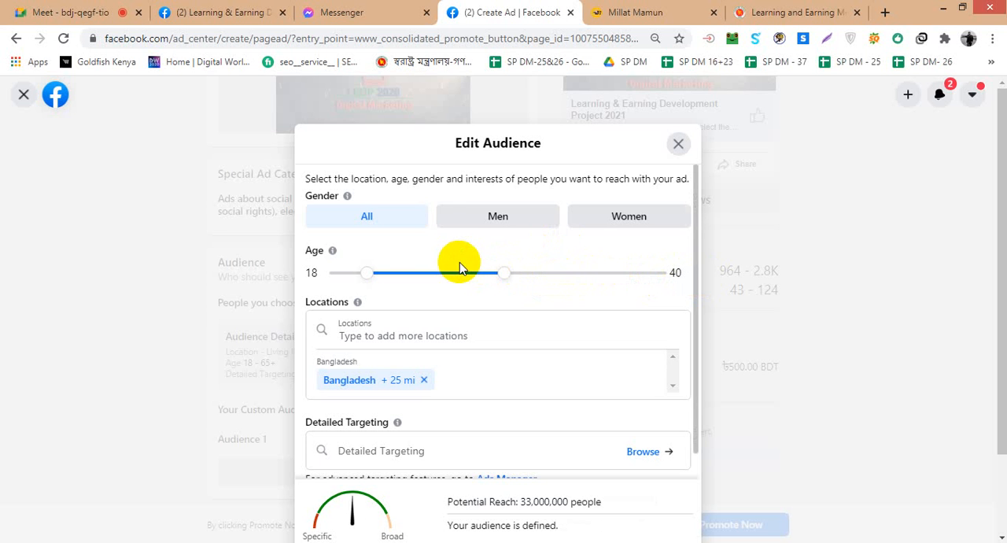
# - Try the Men and Women gender options for the ad audience, then set the gender back to All
pyautogui.click(486, 224)
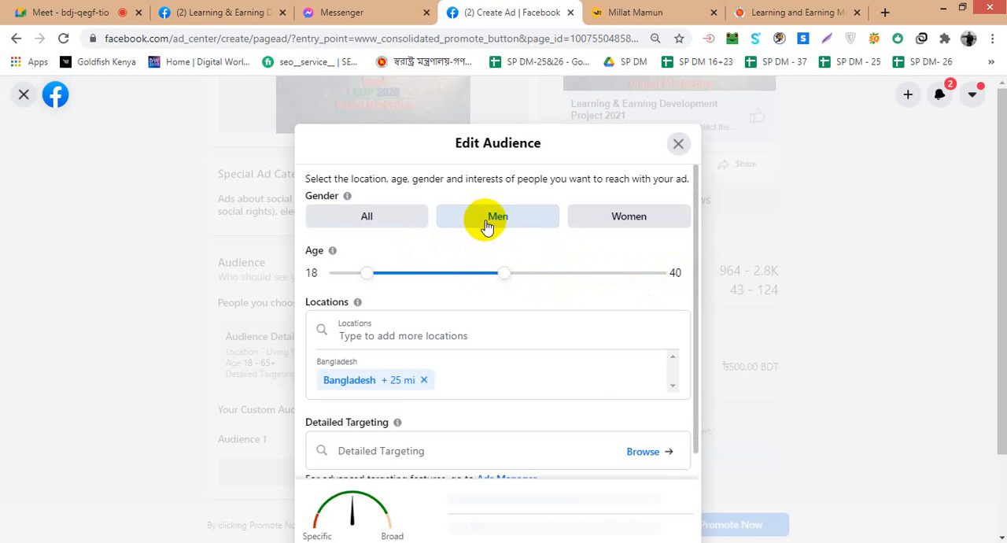
pyautogui.click(619, 228)
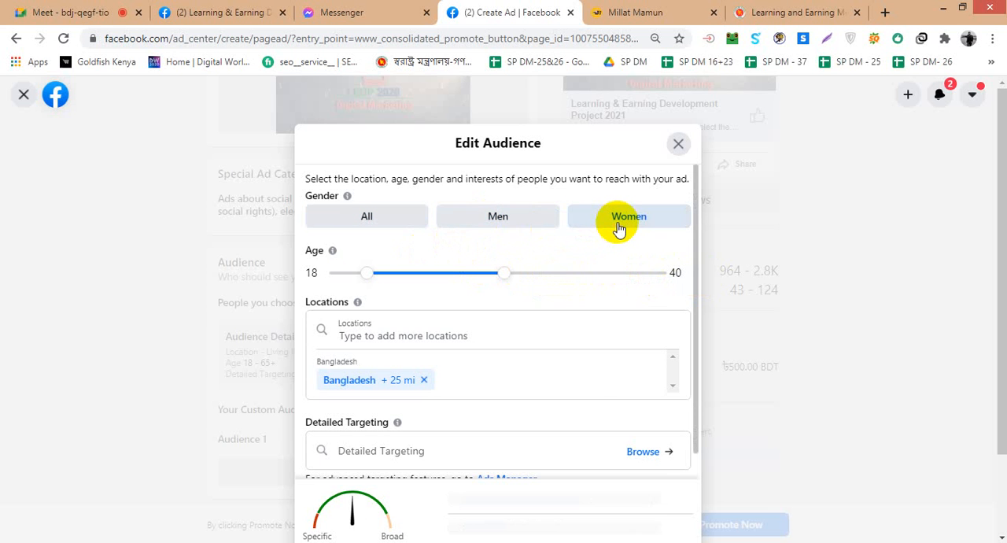
pyautogui.click(388, 223)
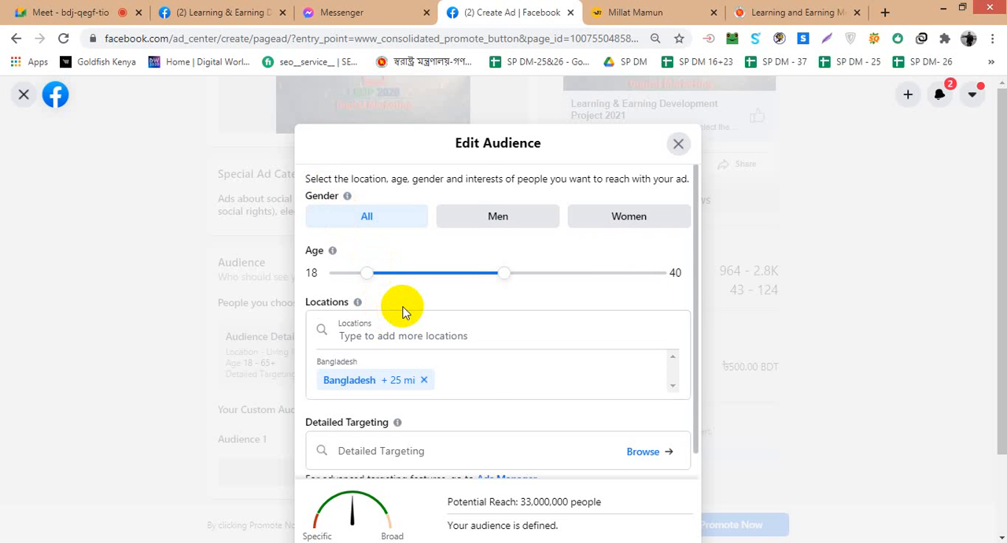
# - Inspect the Bangladesh target area on the audience's locations map at different zoom levels and recentre the map on it
pyautogui.scroll(-3, 400, 322)
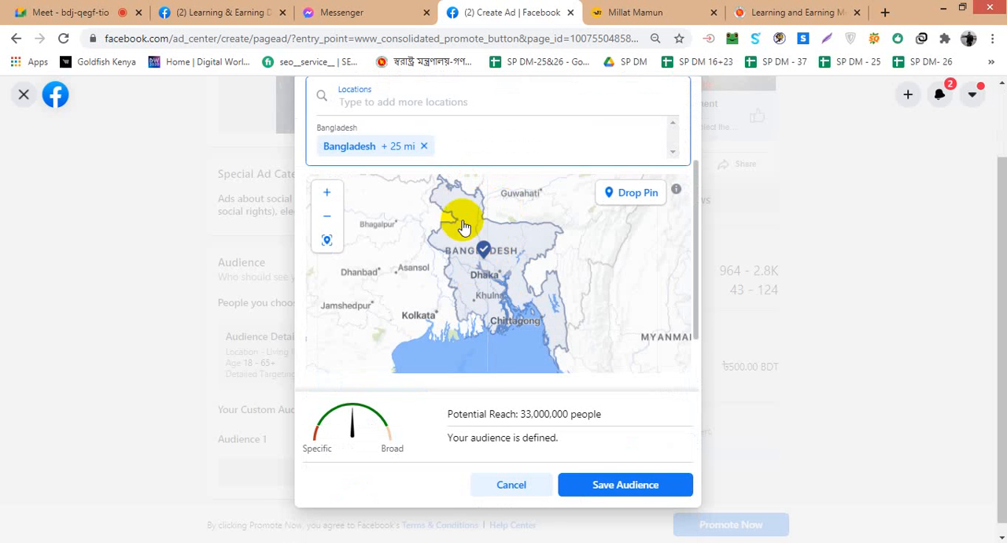
pyautogui.scroll(2, 461, 268)
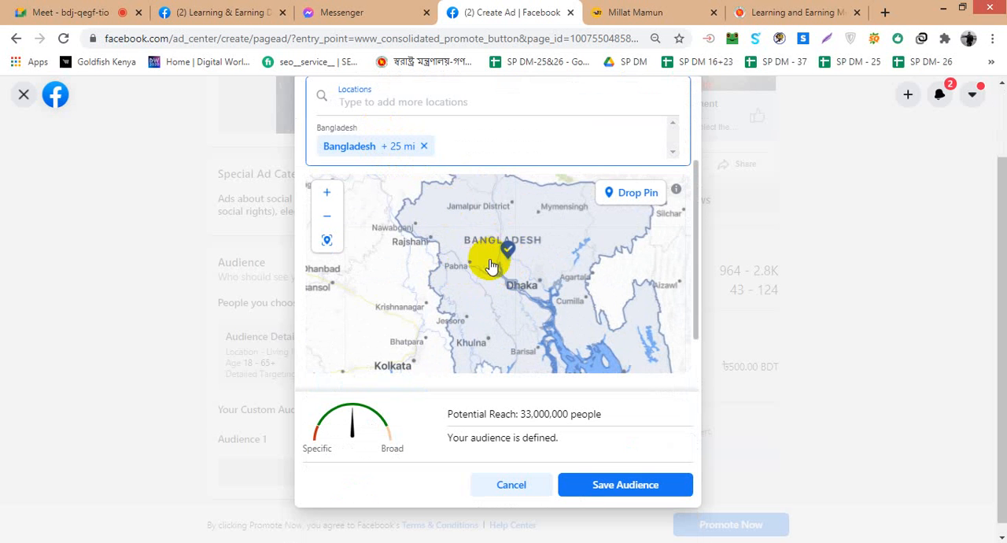
pyautogui.scroll(4, 505, 260)
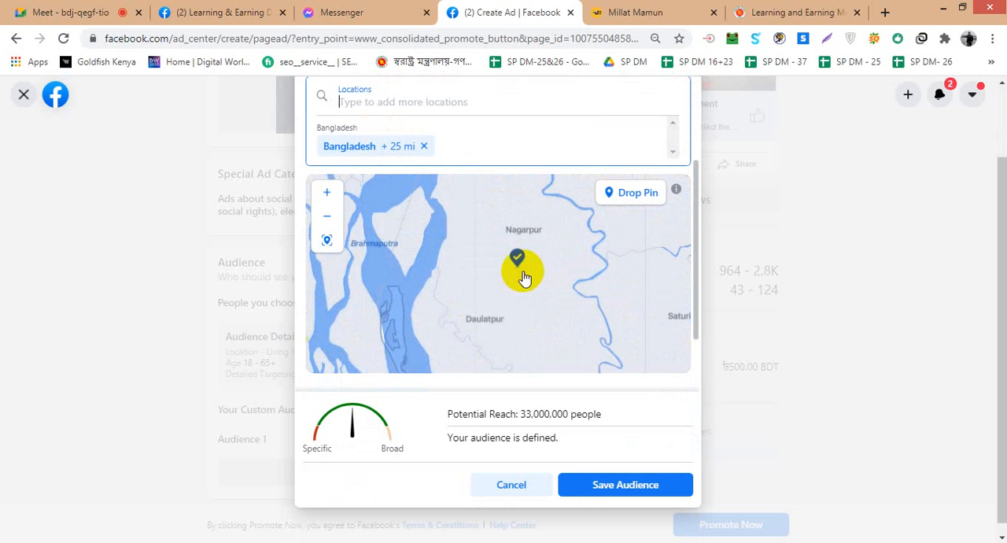
pyautogui.scroll(1, 521, 276)
pyautogui.scroll(1, 521, 276)
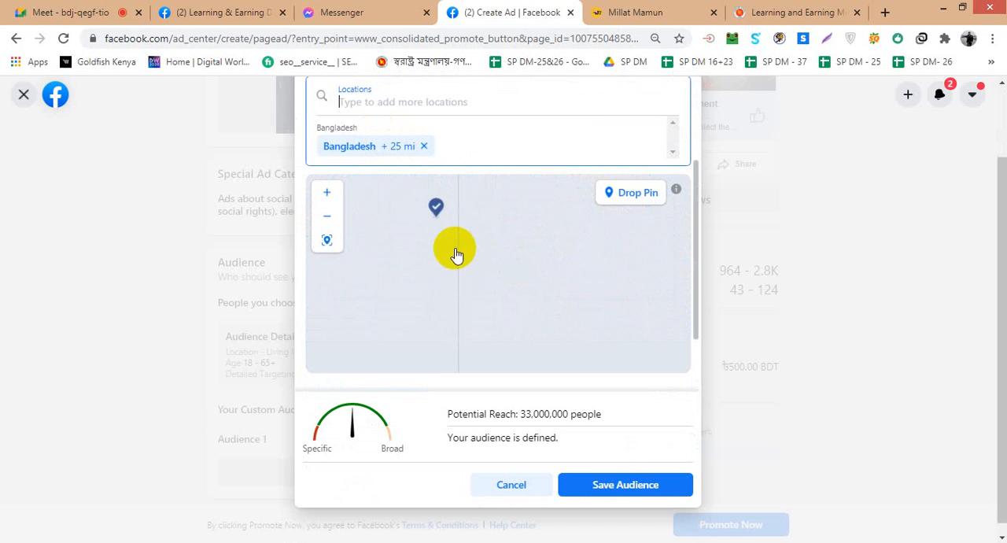
pyautogui.moveTo(446, 235); pyautogui.dragTo(477, 279)
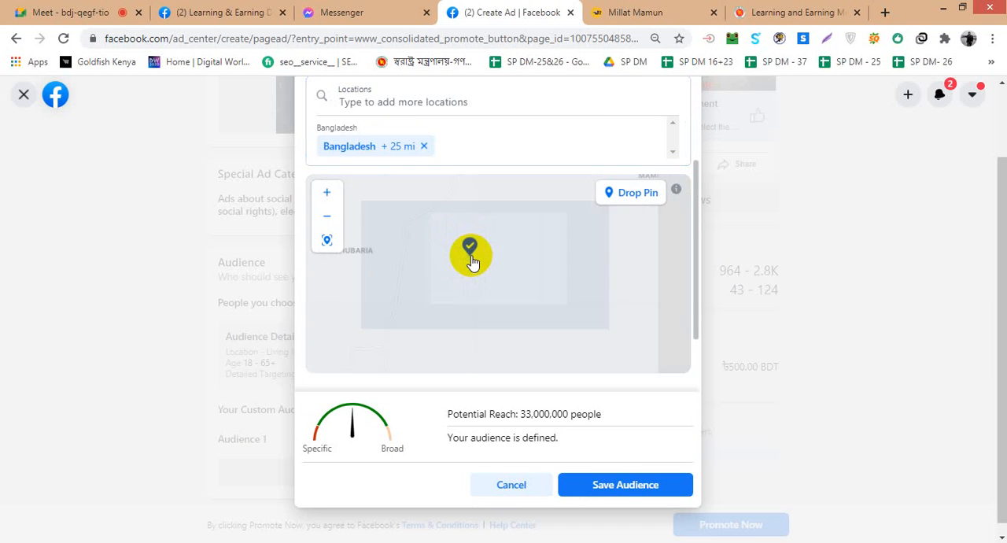
pyautogui.click(329, 240)
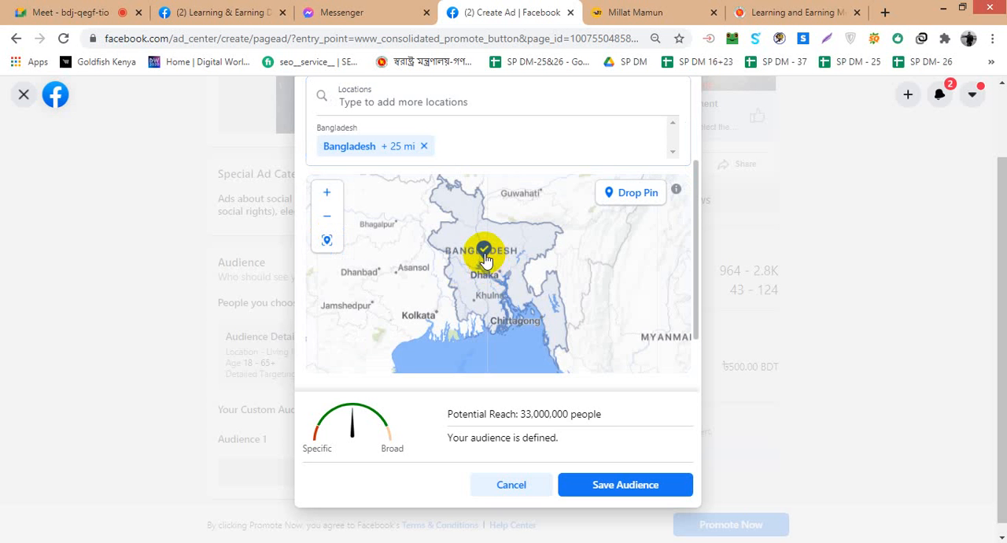
# - Search the audience locations for "Mirpur Dhaka", choose Mirpur DOHS and try to centre the map on it
pyautogui.click(397, 118)
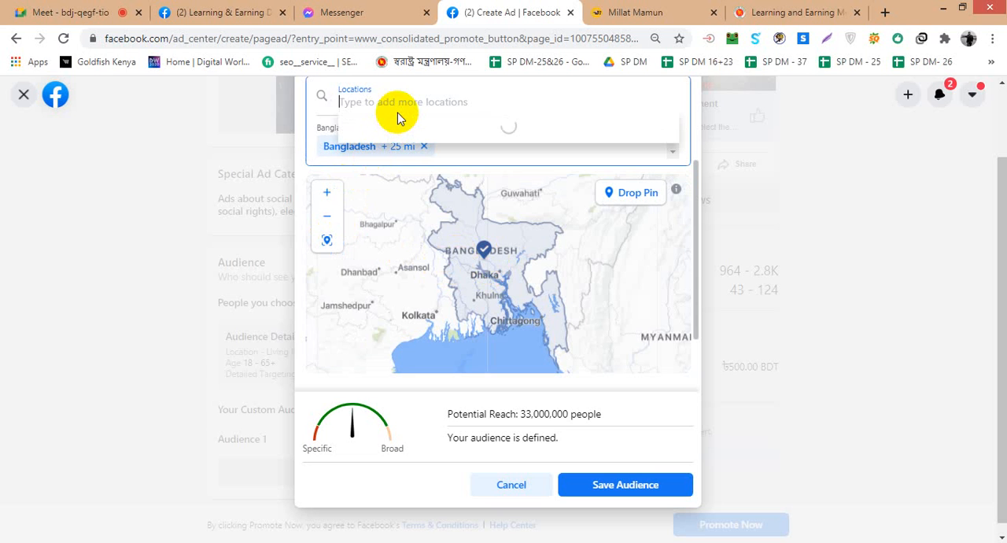
pyautogui.write('Dhaka')
pyautogui.press('Left')
pyautogui.press('Left')
pyautogui.press('Left')
pyautogui.press('Left')
pyautogui.press('Left')
pyautogui.write('Mirpur')
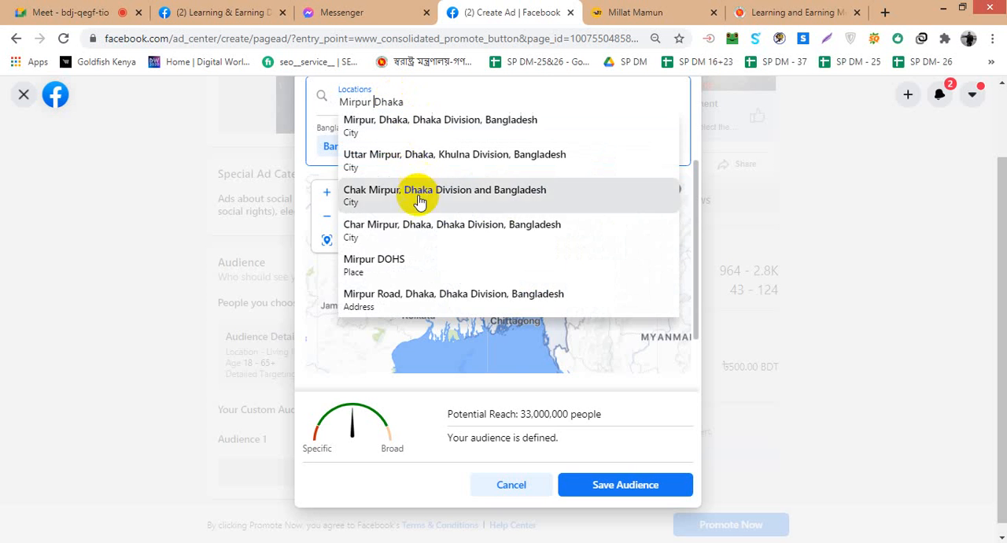
pyautogui.click(409, 251)
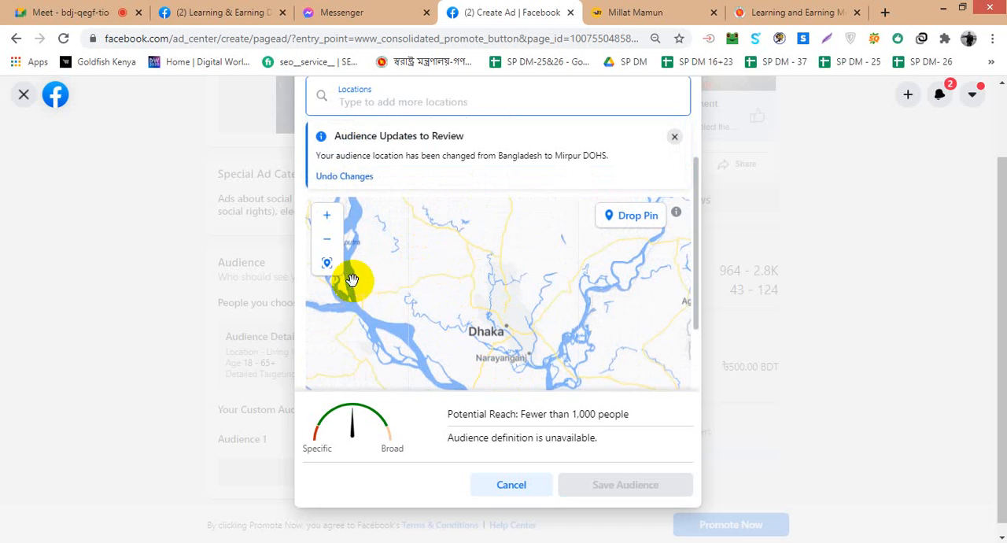
pyautogui.click(327, 262)
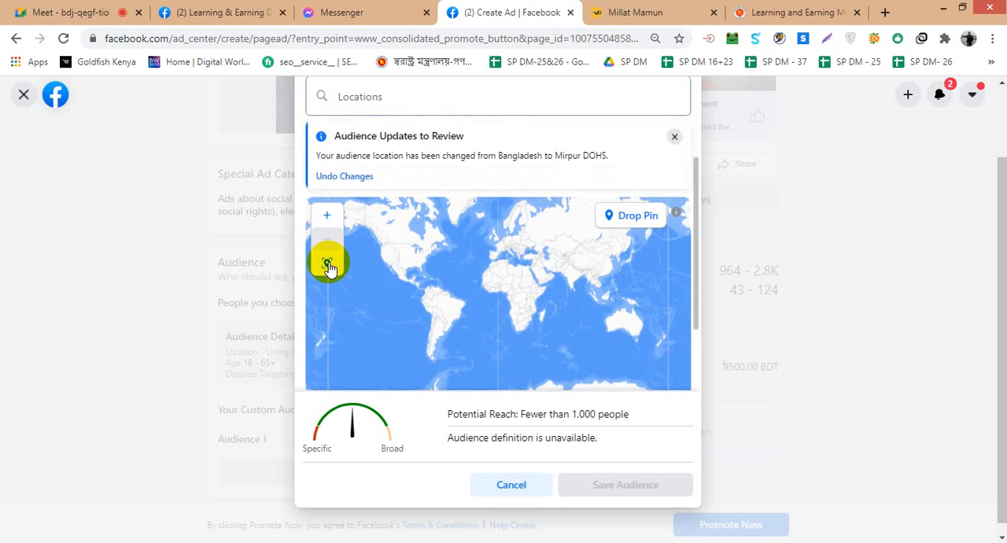
# - Add the city of Dhaka, Dhaka Division, Bangladesh as the audience location
pyautogui.click(393, 100)
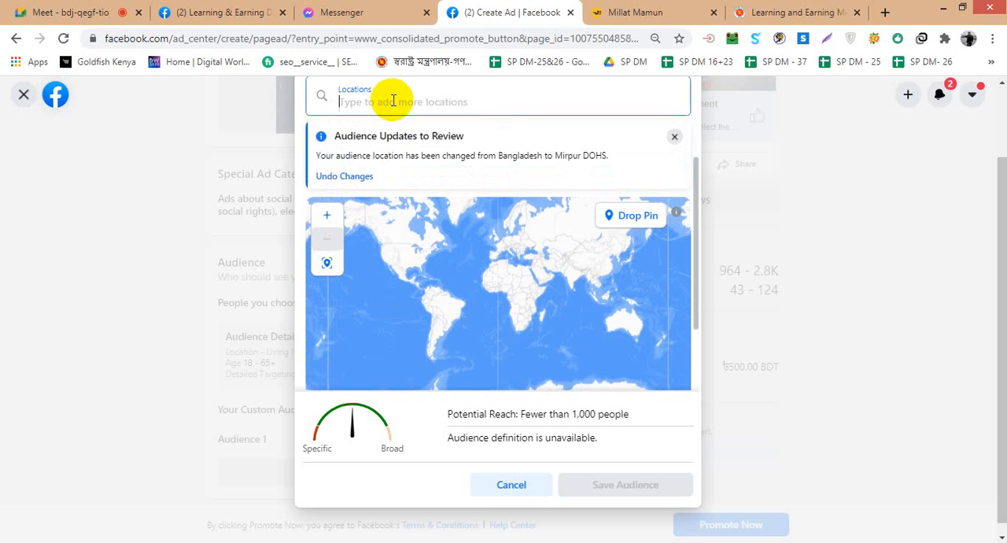
pyautogui.write('Dhak')
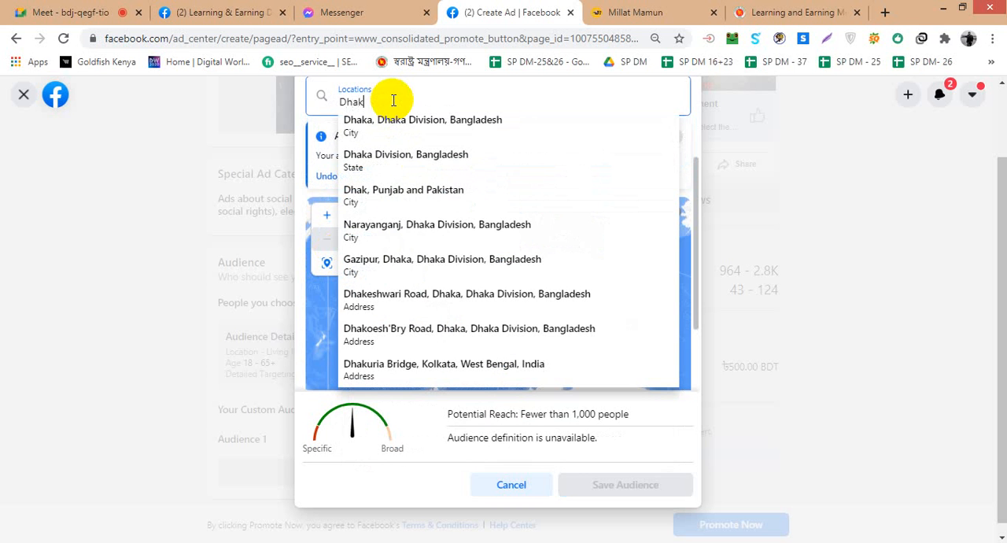
pyautogui.click(396, 116)
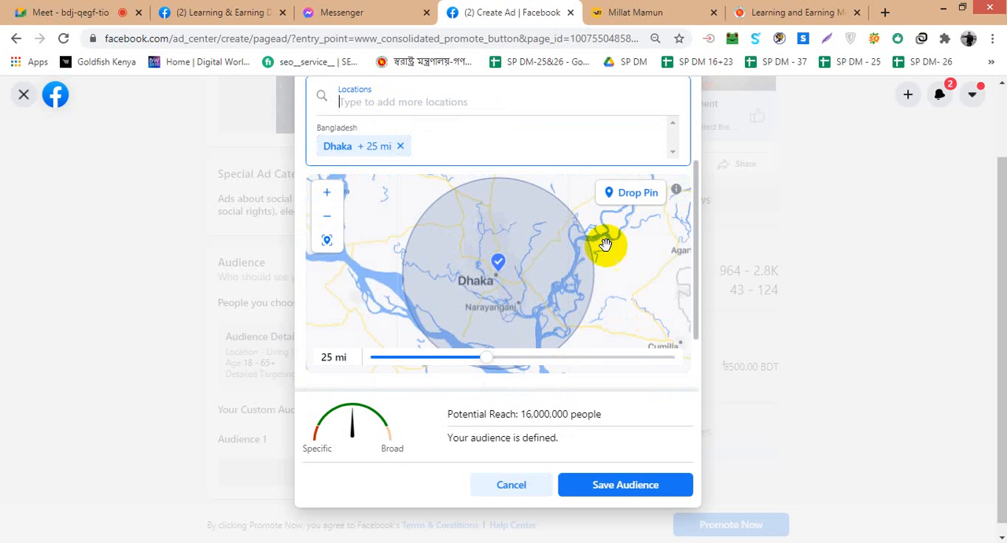
# - Examine the coverage circle around Dhaka and its surrounding districts on the locations map
pyautogui.scroll(-1, 593, 270)
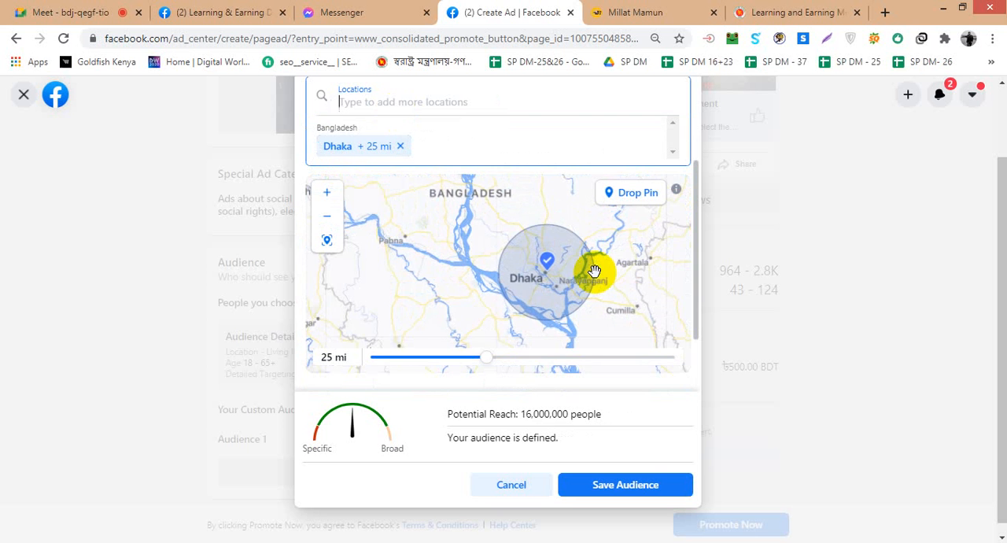
pyautogui.scroll(-1, 594, 271)
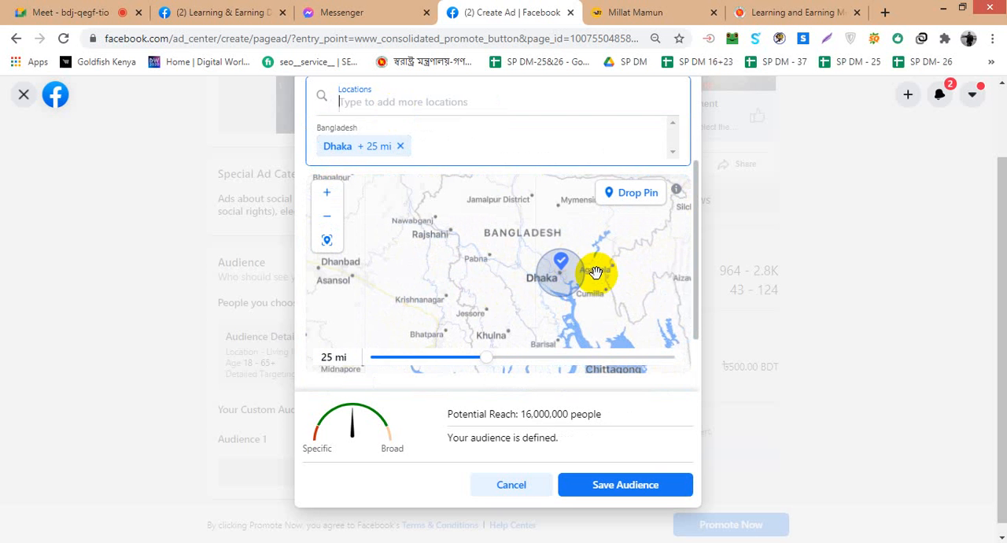
pyautogui.scroll(-2, 595, 272)
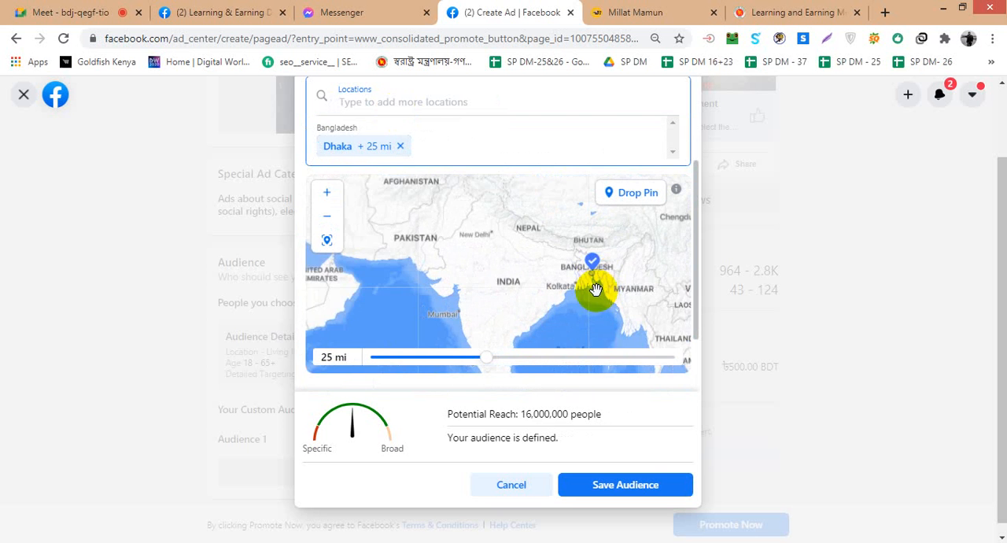
pyautogui.scroll(3, 594, 295)
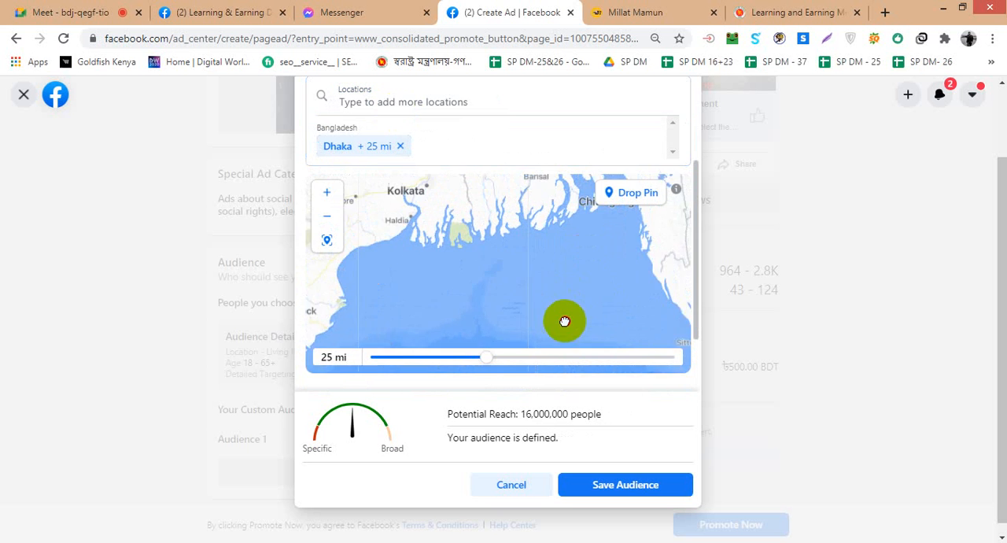
pyautogui.moveTo(565, 321); pyautogui.dragTo(564, 348)
pyautogui.moveTo(598, 259); pyautogui.dragTo(577, 332)
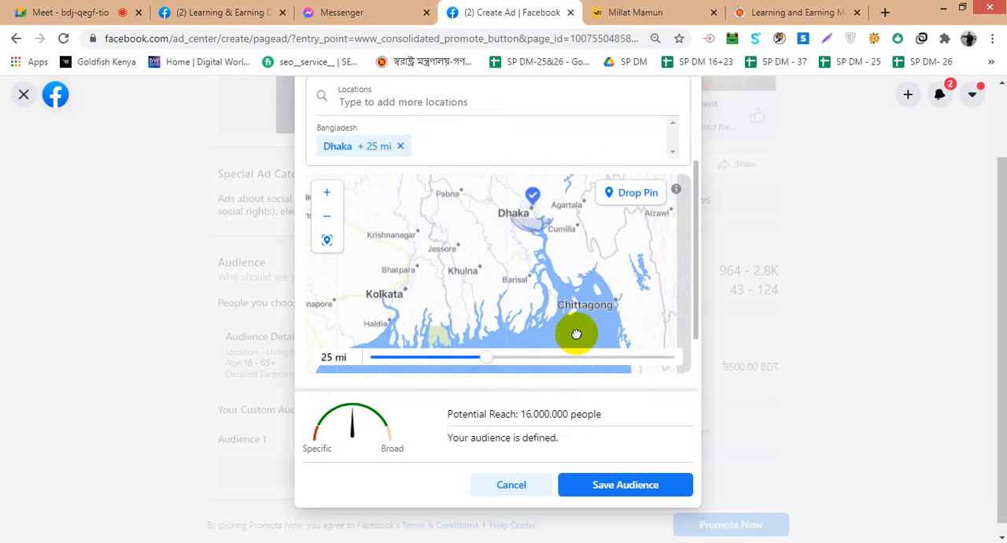
pyautogui.click(336, 196)
pyautogui.moveTo(575, 288); pyautogui.dragTo(513, 360)
pyautogui.scroll(-1, 551, 274)
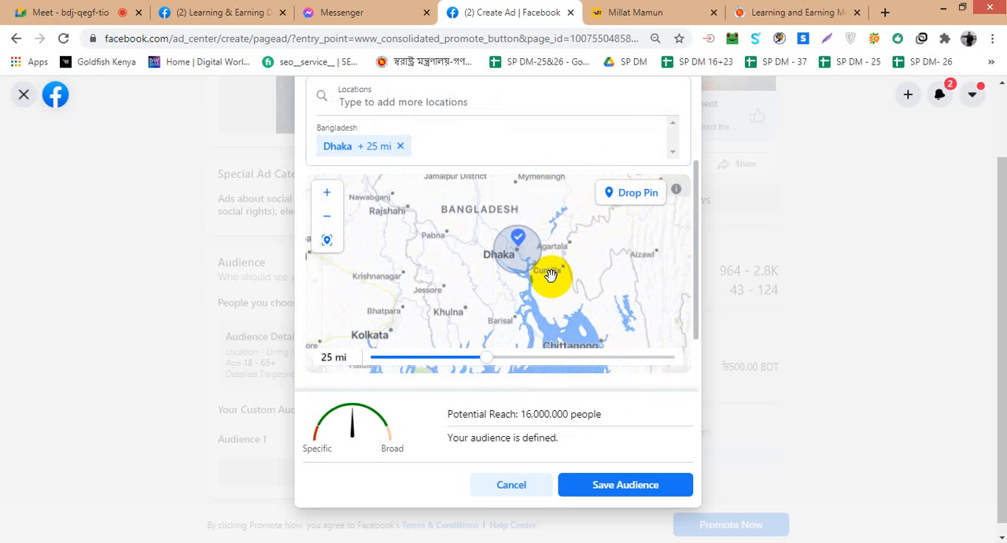
pyautogui.scroll(-1, 559, 287)
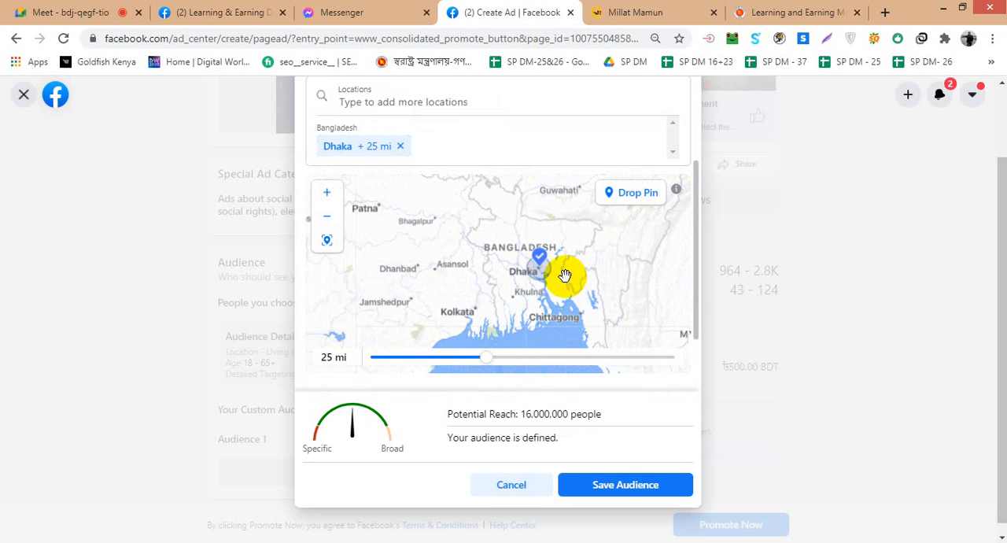
pyautogui.scroll(1, 556, 280)
pyautogui.scroll(2, 551, 279)
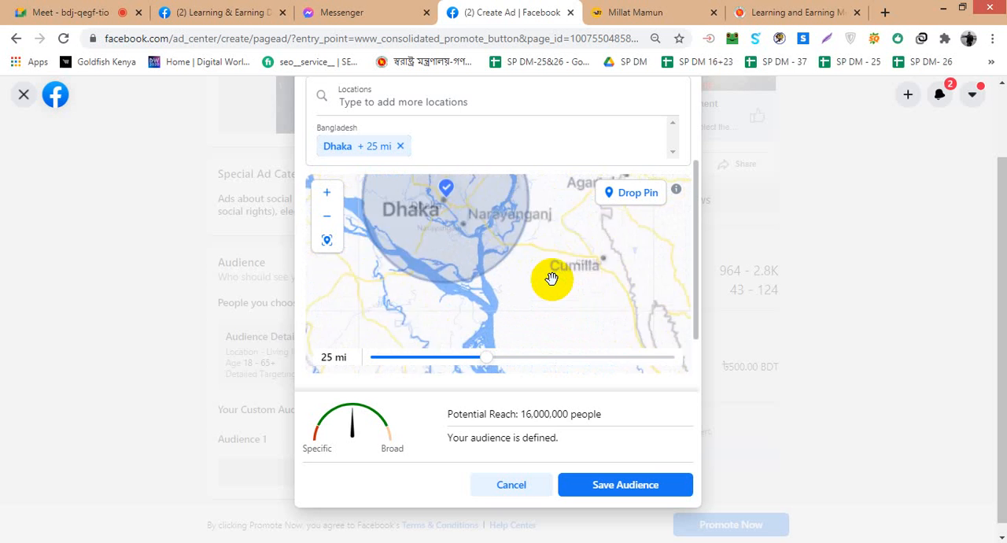
pyautogui.scroll(-1, 532, 274)
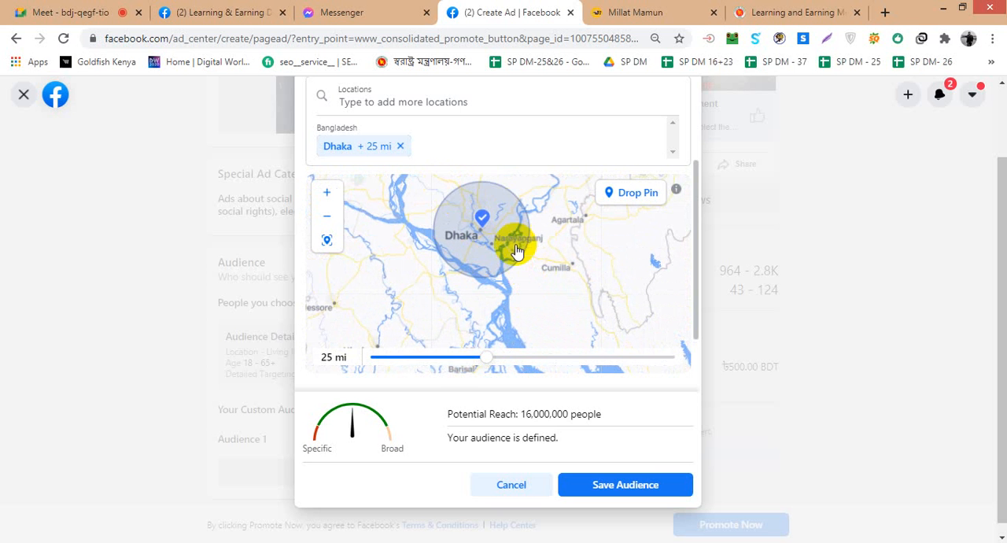
pyautogui.scroll(1, 515, 238)
pyautogui.scroll(-2, 499, 242)
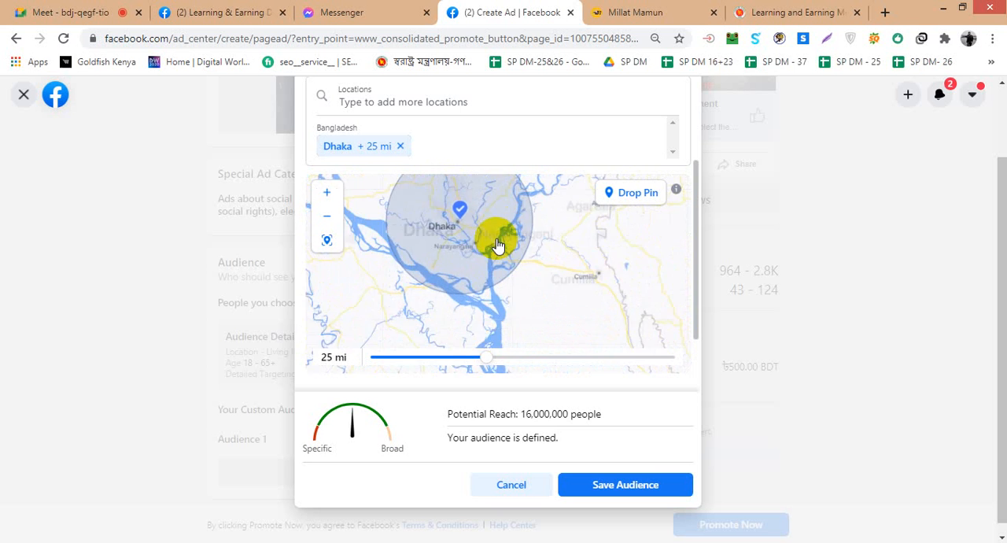
# - Reduce the targeting radius around Dhaka to 12 mi and save the audience
pyautogui.moveTo(488, 358); pyautogui.dragTo(370, 359)
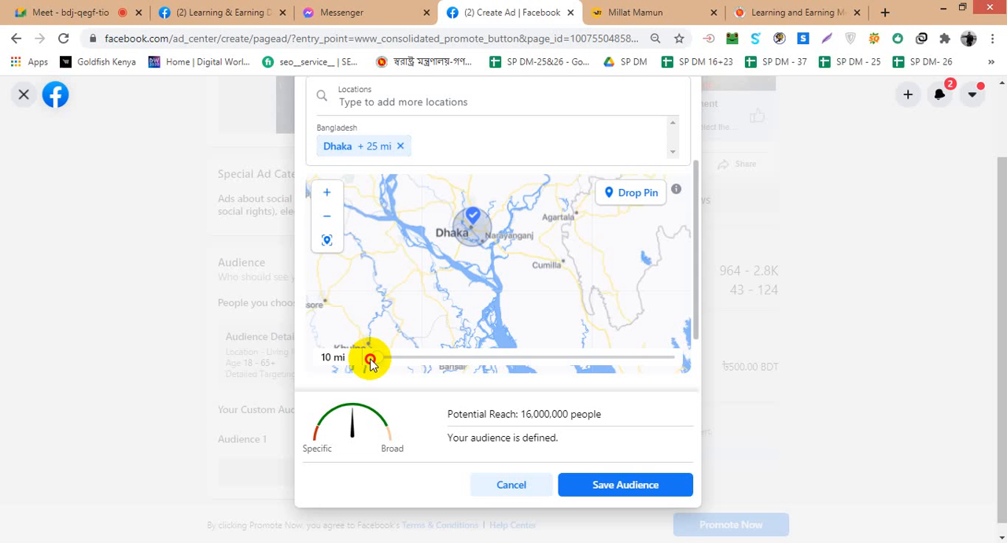
pyautogui.moveTo(370, 359); pyautogui.dragTo(385, 361)
pyautogui.scroll(-1, 486, 268)
pyautogui.scroll(1, 488, 269)
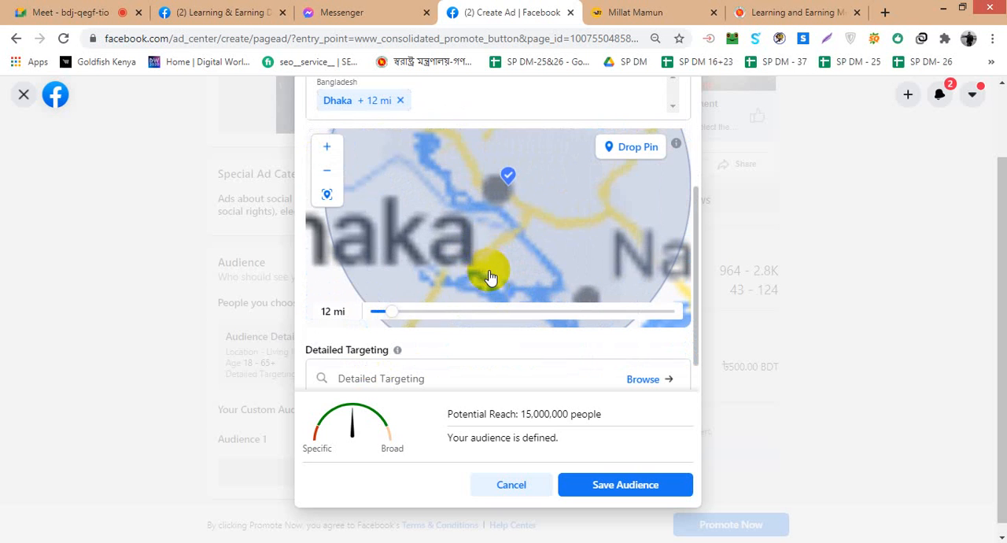
pyautogui.scroll(-3, 483, 248)
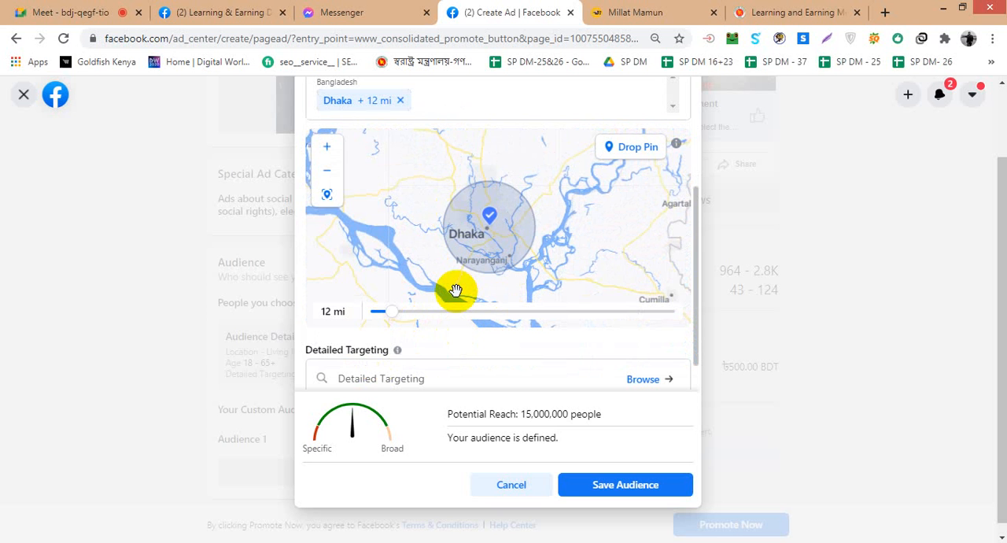
pyautogui.scroll(-2, 455, 291)
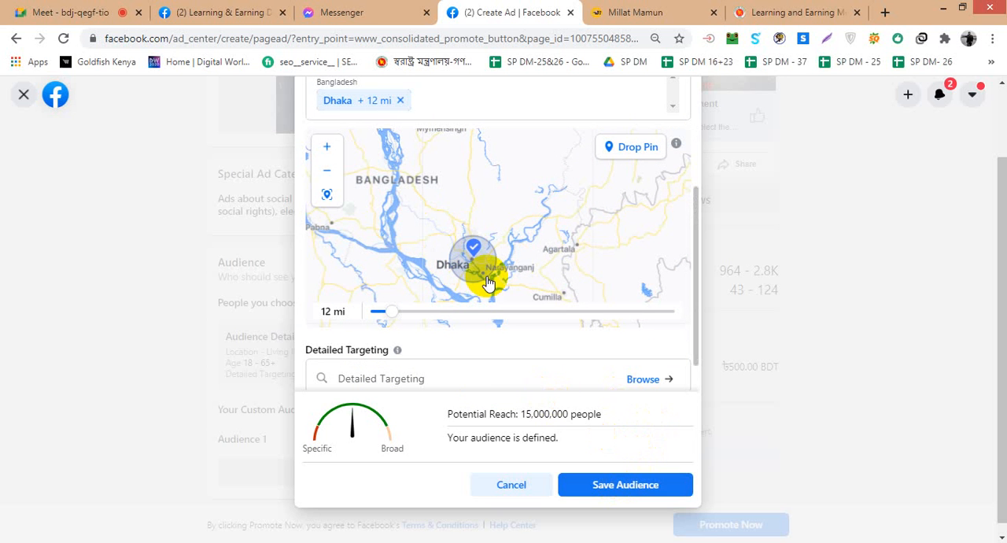
pyautogui.click(614, 483)
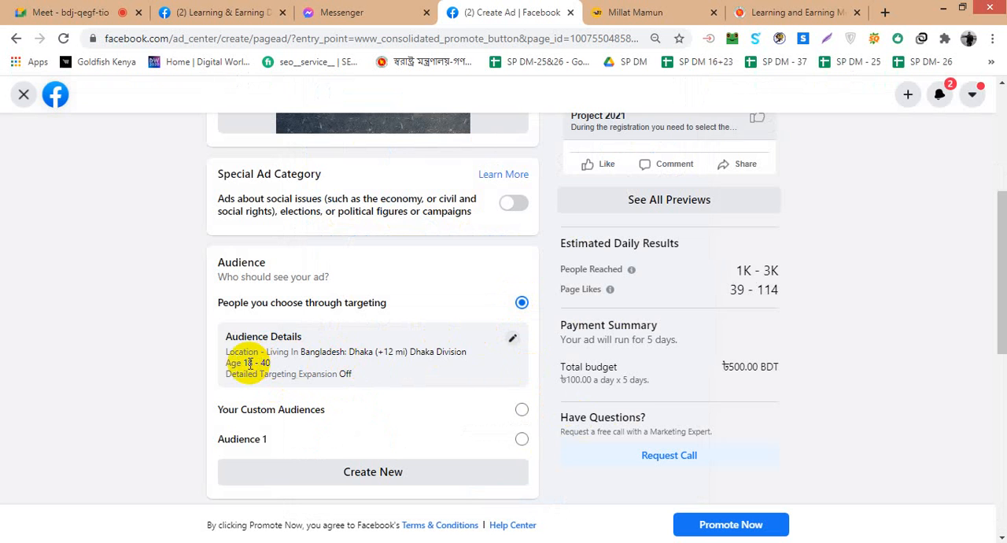
# - Set the ad's duration to 7 days, ending on Dec 17, 2020
pyautogui.scroll(-1, 260, 363)
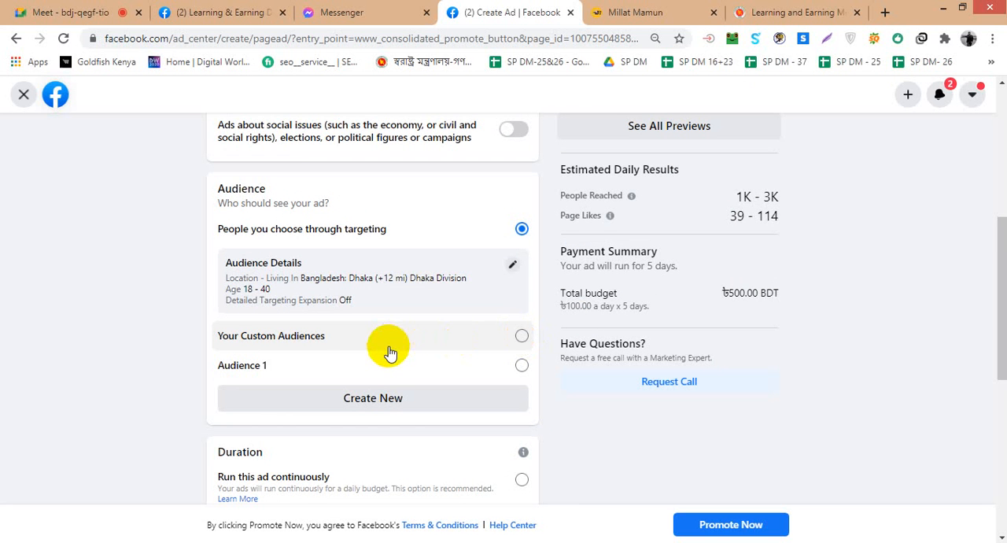
pyautogui.scroll(-1, 391, 354)
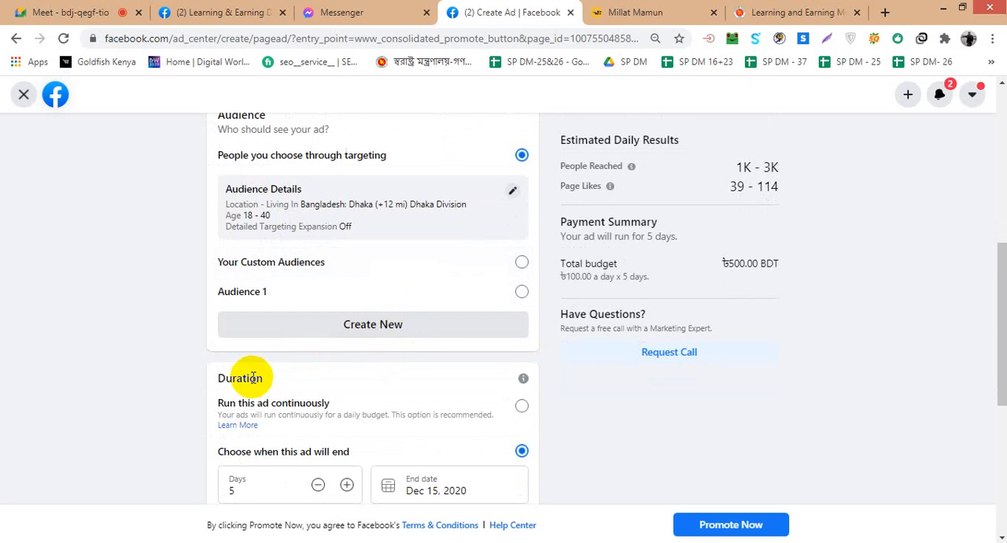
pyautogui.scroll(-2, 252, 378)
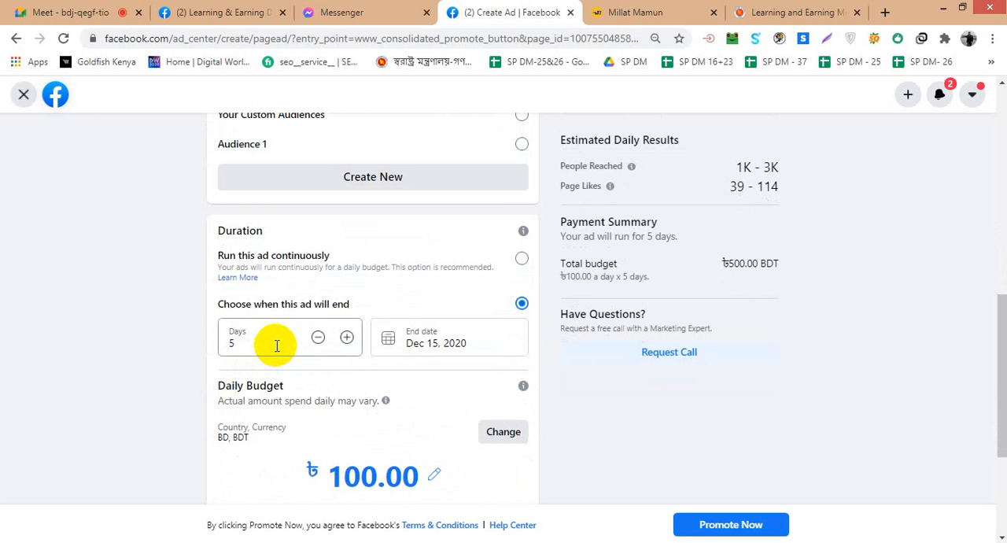
pyautogui.click(347, 337)
pyautogui.click(347, 337)
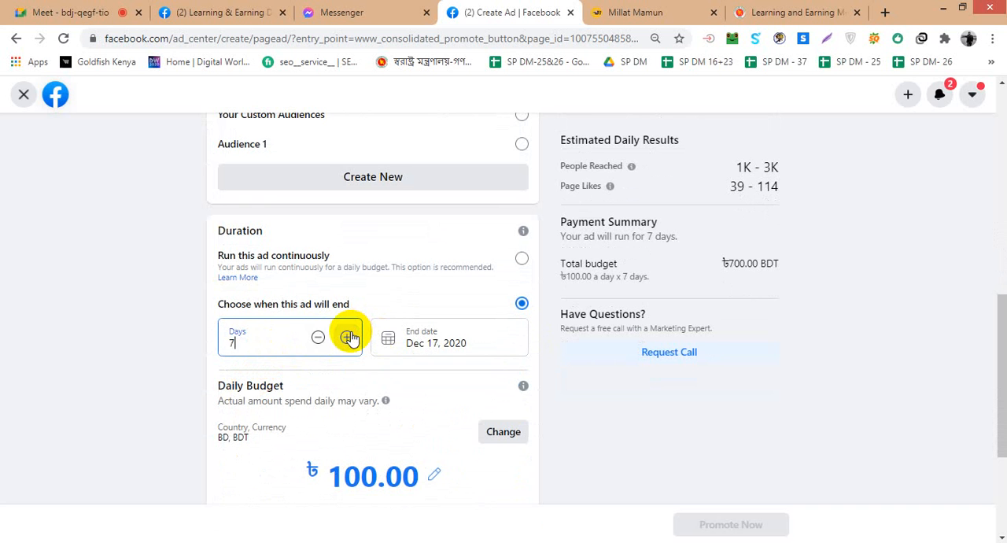
# - Keep the ad's duration at 7 days and choose Dec 17, 2020 as its end date in the calendar
pyautogui.click(347, 337)
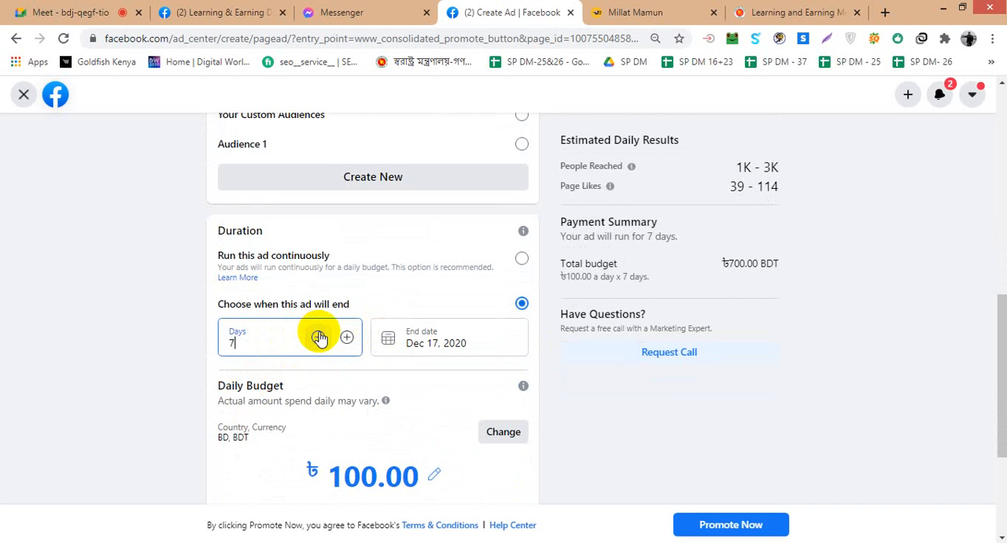
pyautogui.click(463, 343)
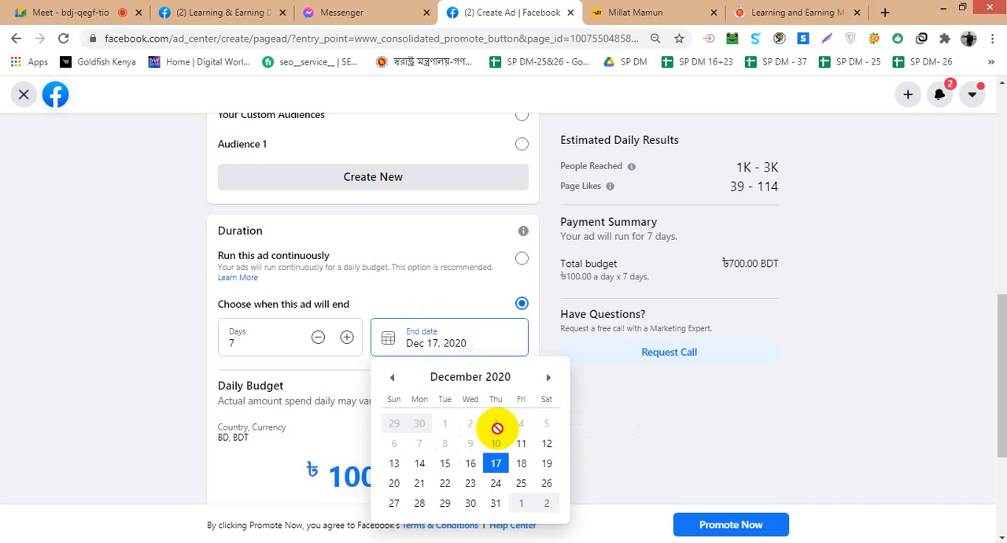
pyautogui.click(496, 462)
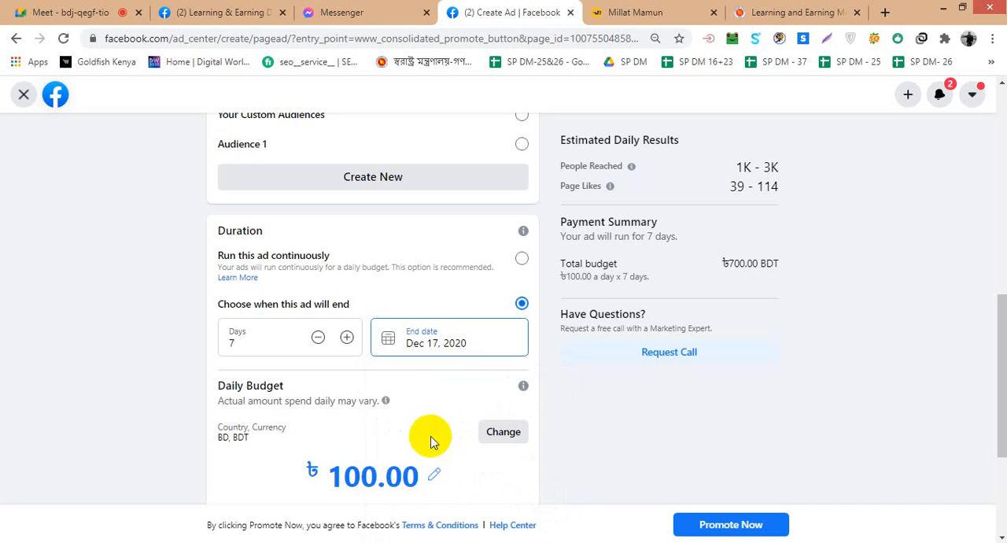
# - Open the daily budget amount for editing and review the ad's payment method section
pyautogui.scroll(-1, 430, 442)
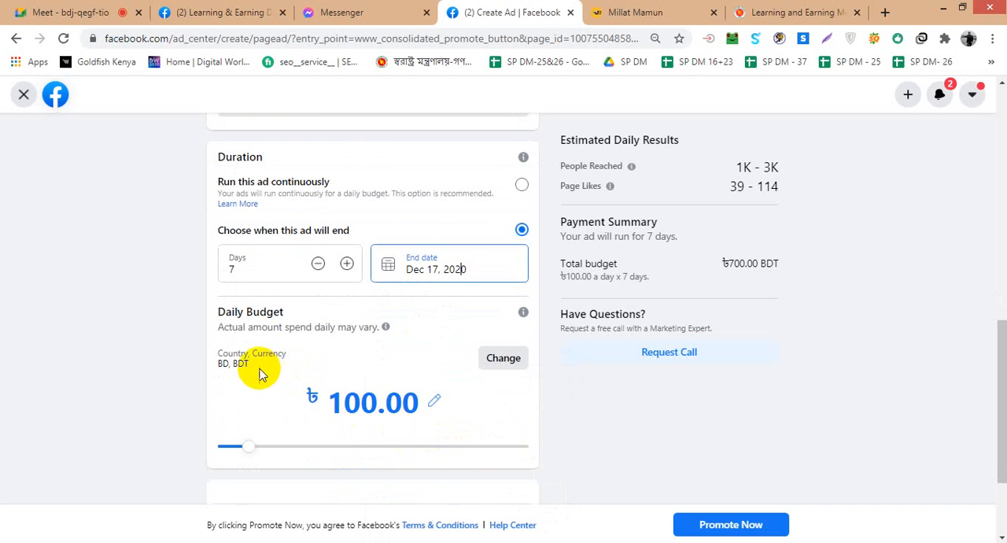
pyautogui.click(437, 402)
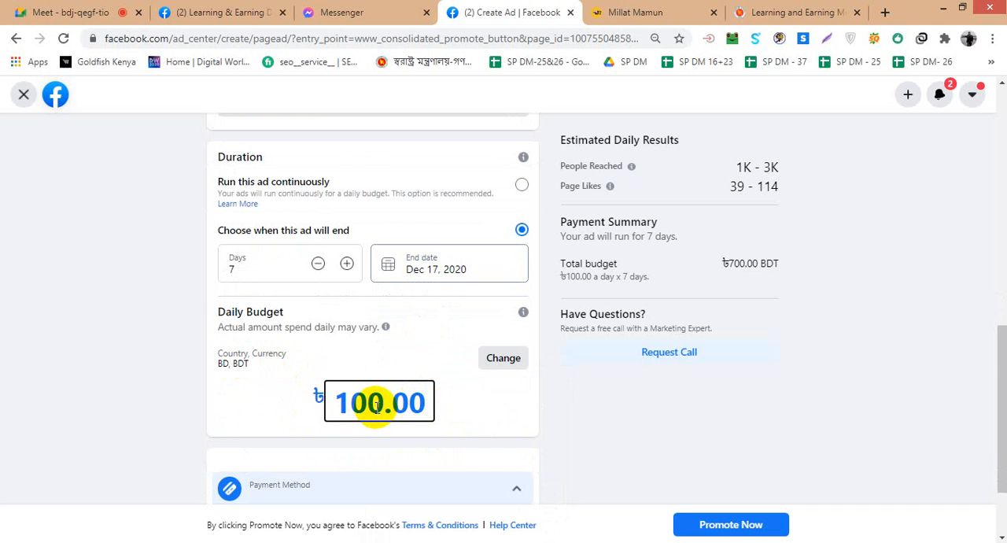
pyautogui.scroll(-2, 377, 406)
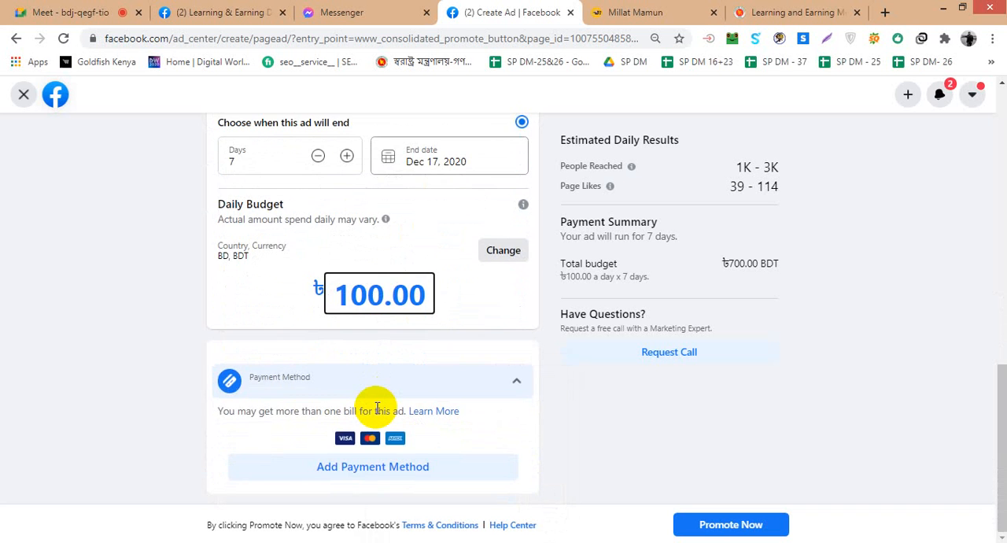
pyautogui.scroll(2, 377, 408)
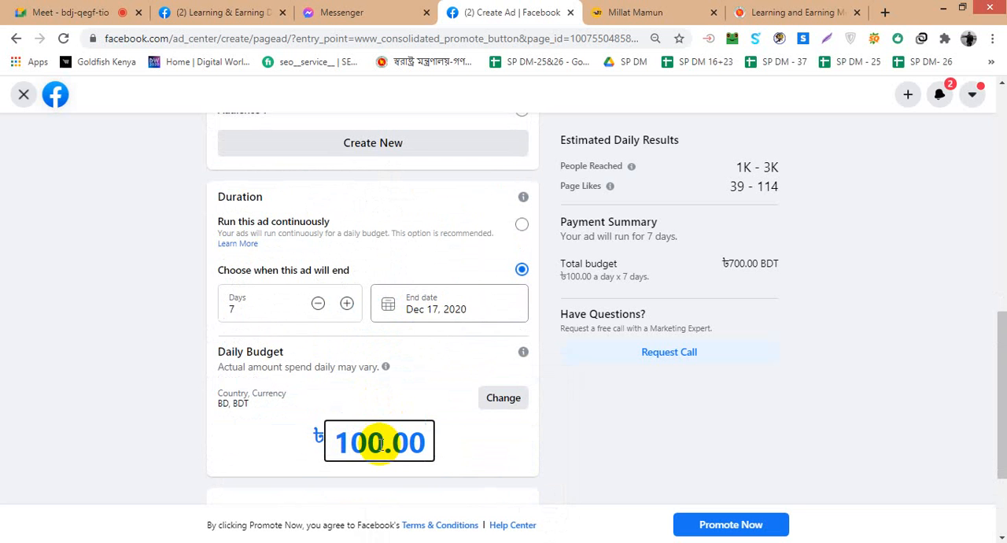
pyautogui.scroll(-3, 588, 426)
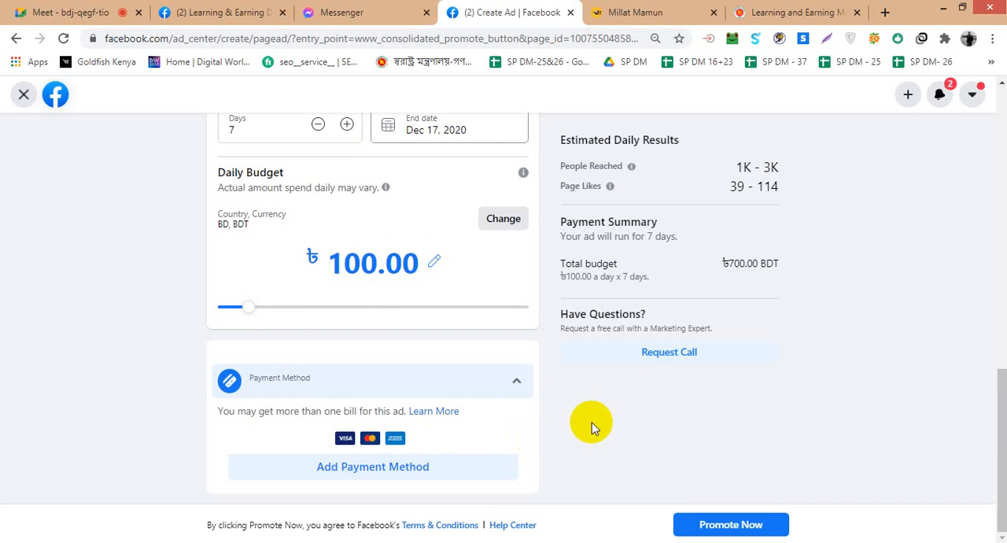
pyautogui.scroll(2, 594, 425)
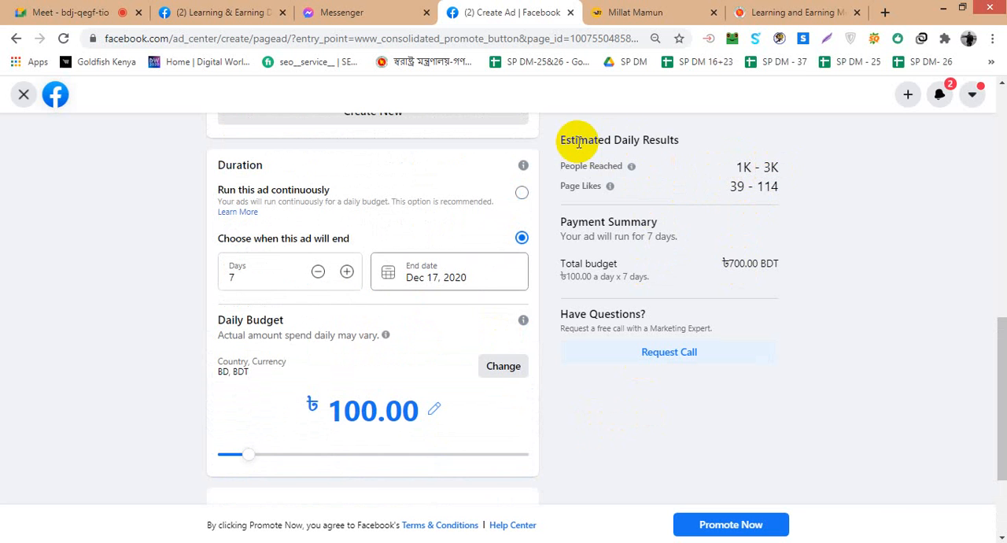
# - Examine the estimated daily results for people reached and Page likes
pyautogui.moveTo(611, 141); pyautogui.dragTo(668, 140)
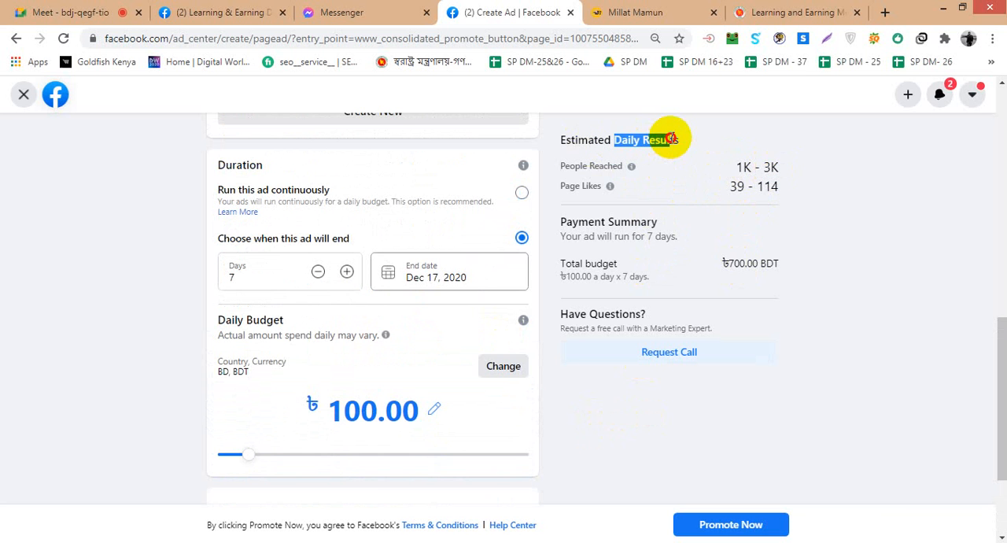
pyautogui.click(732, 166)
pyautogui.moveTo(732, 166); pyautogui.dragTo(781, 166)
pyautogui.click(799, 186)
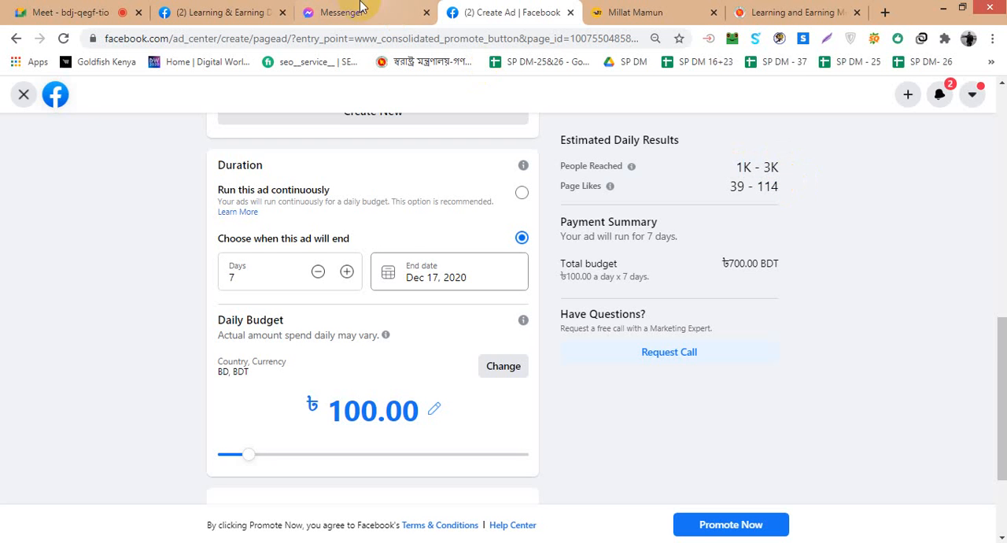
# - Go from the Learning & Earning Development Project 2021 Page to the Facebook home feed and dismiss the new notification
pyautogui.click(220, 12)
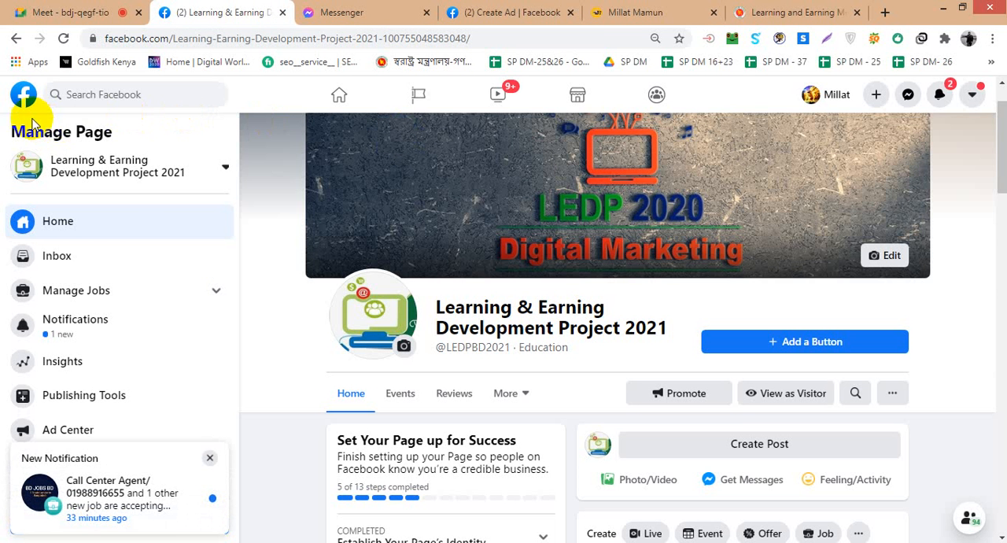
pyautogui.click(25, 94)
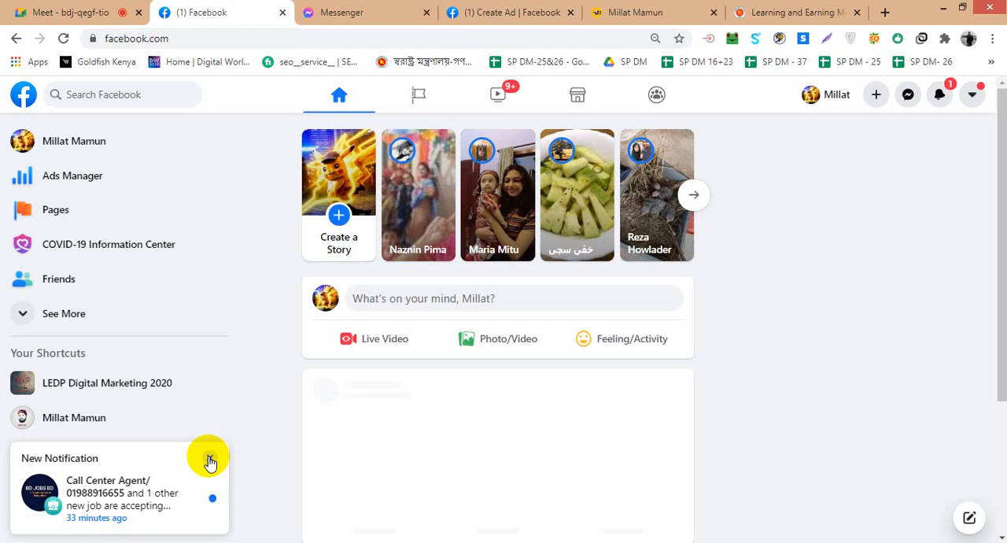
pyautogui.click(210, 461)
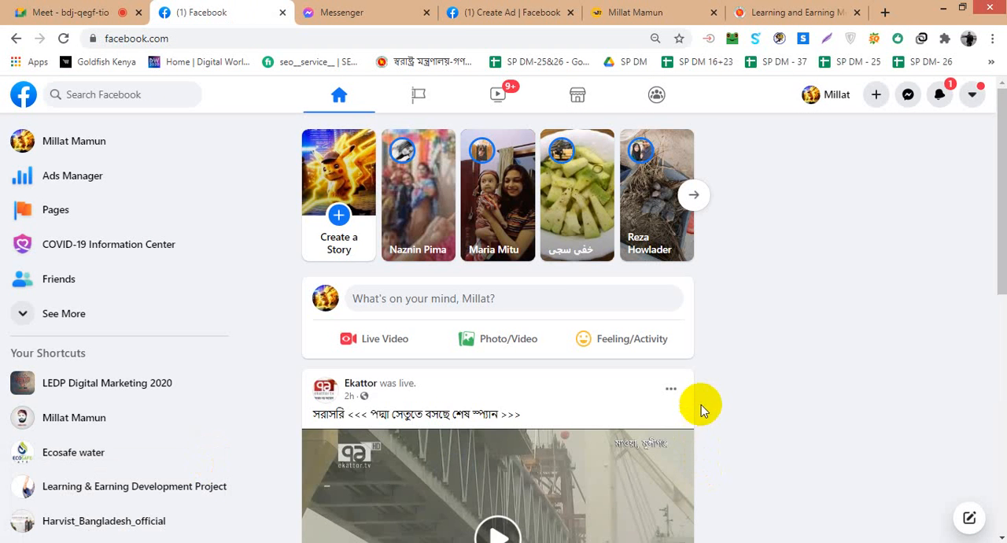
# - Look through the first posts of the home feed for an example of a promoted post
pyautogui.scroll(-10, 728, 401)
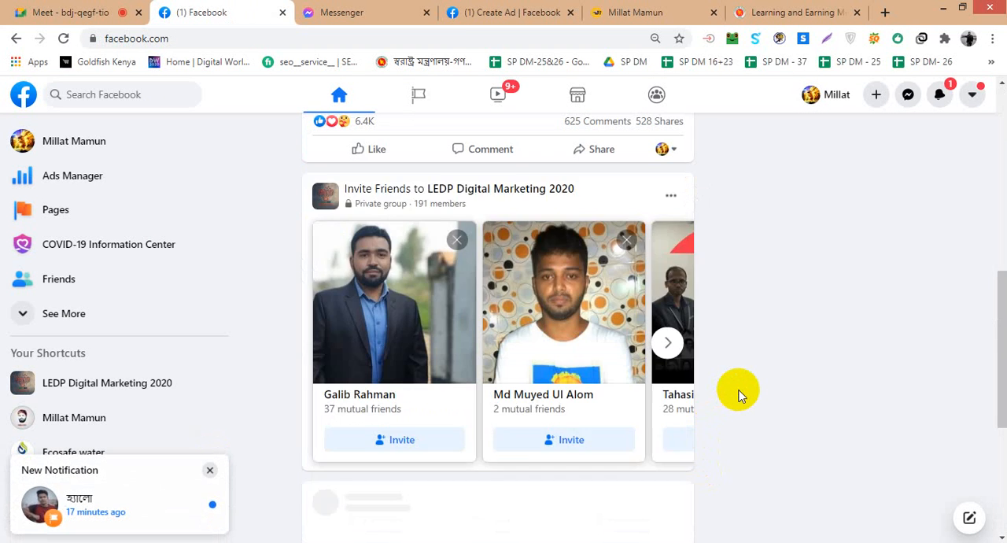
pyautogui.scroll(-3, 738, 398)
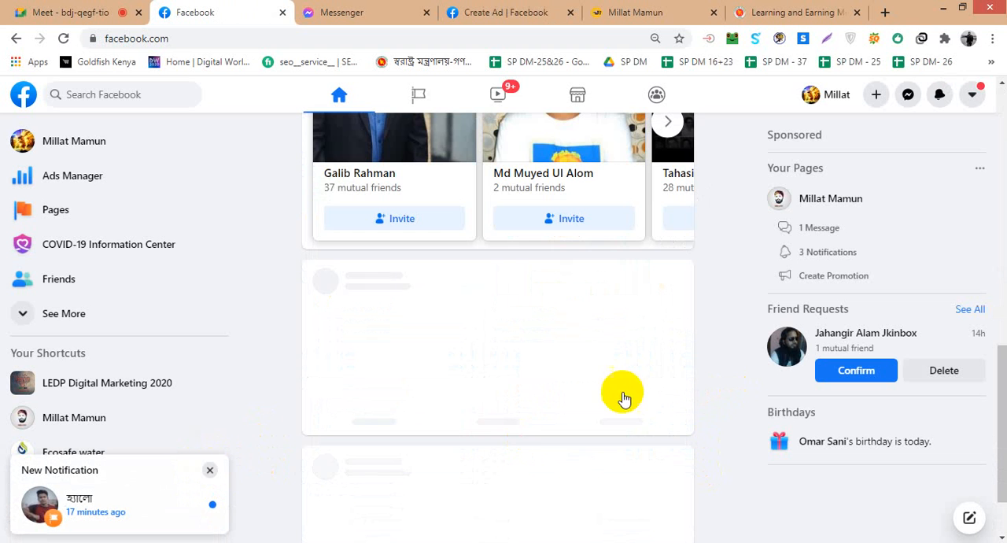
pyautogui.scroll(-1, 728, 402)
pyautogui.scroll(4, 726, 402)
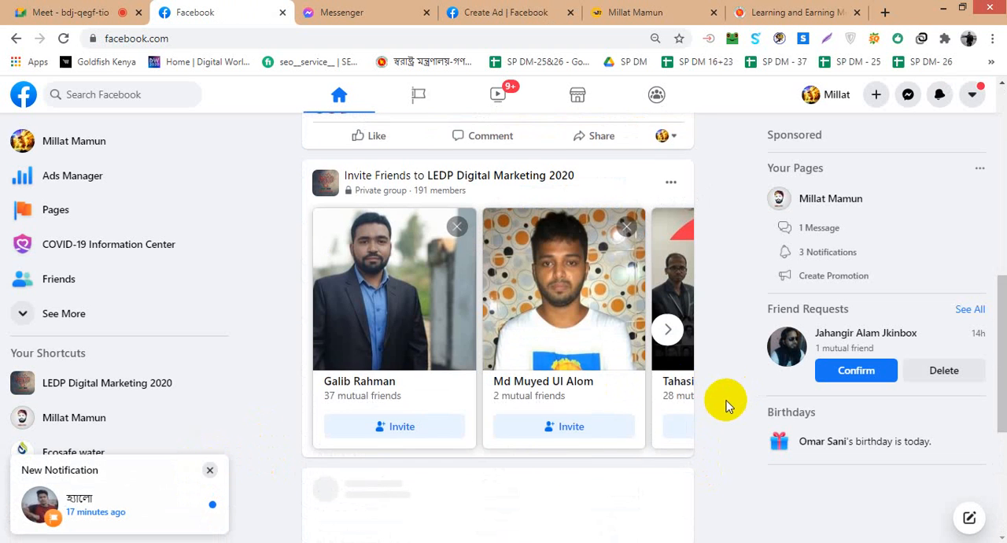
pyautogui.scroll(-4, 712, 403)
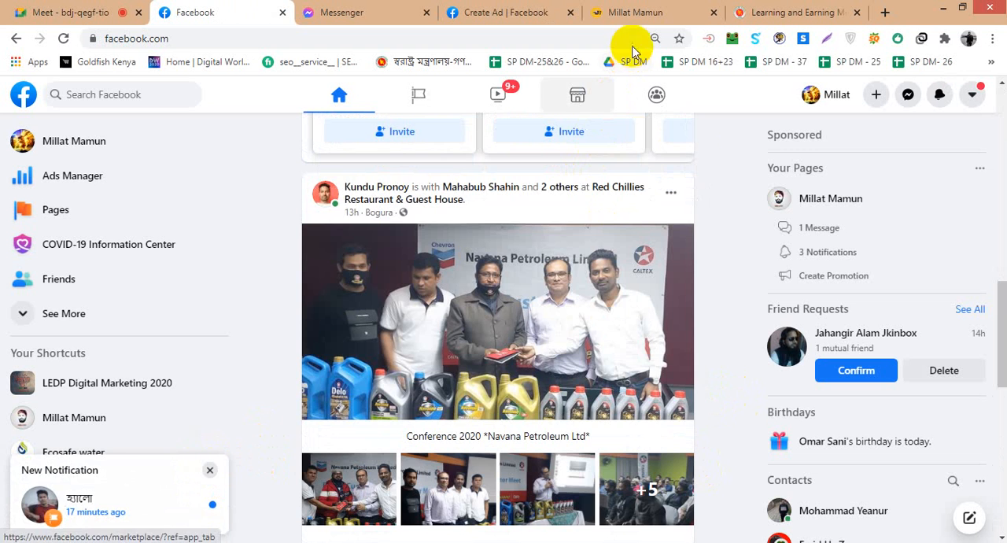
pyautogui.scroll(-5, 714, 240)
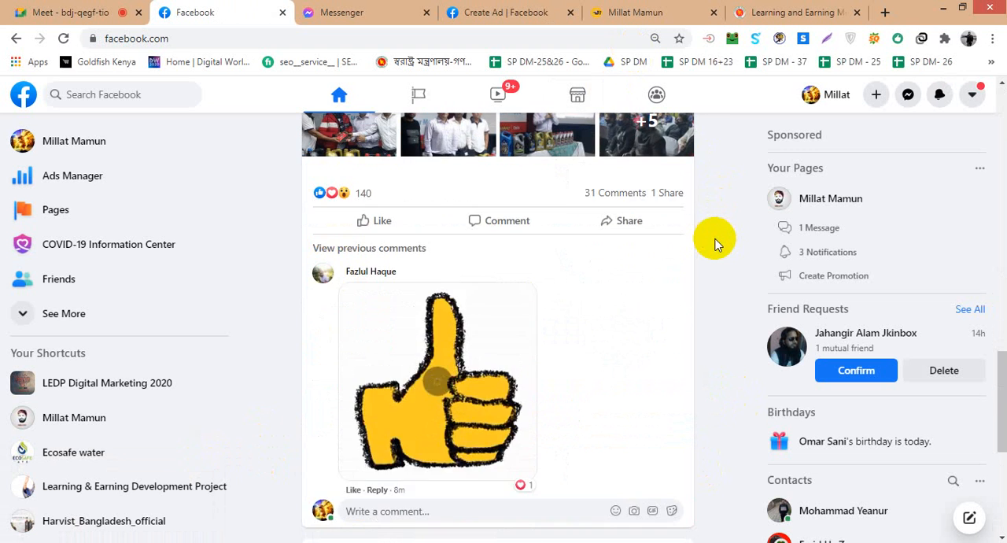
pyautogui.scroll(5, 714, 242)
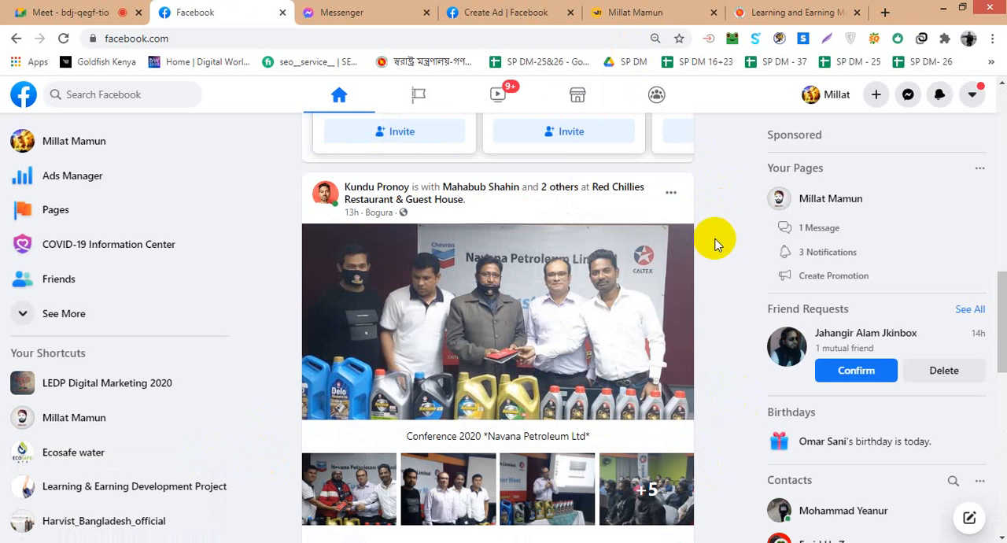
# - Close the two browser tabs that follow the Create Ad tab
pyautogui.click(713, 13)
pyautogui.click(714, 13)
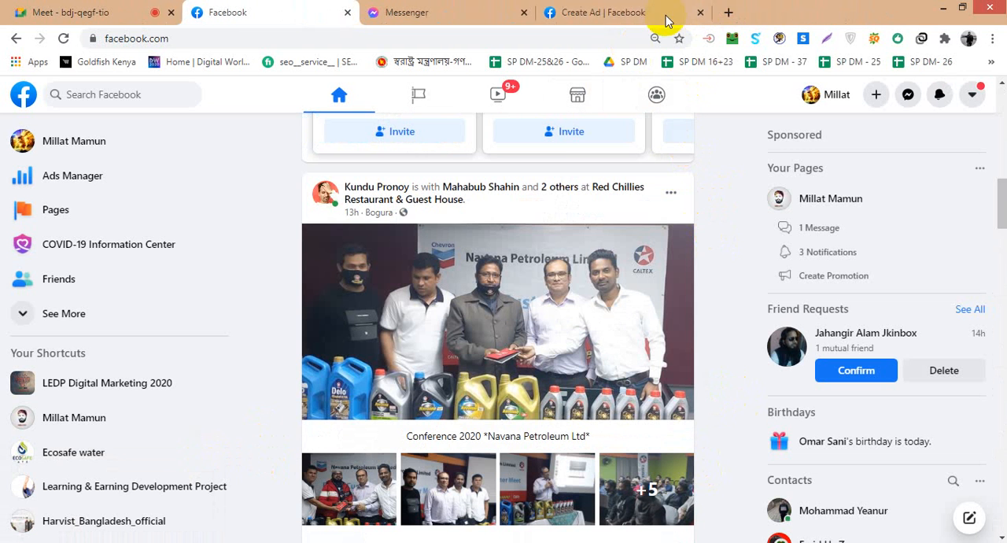
# - Browse further down the home feed to the suggested Natural Healthy Ways post and preview its Page details
pyautogui.scroll(-3, 736, 382)
pyautogui.scroll(-10, 736, 382)
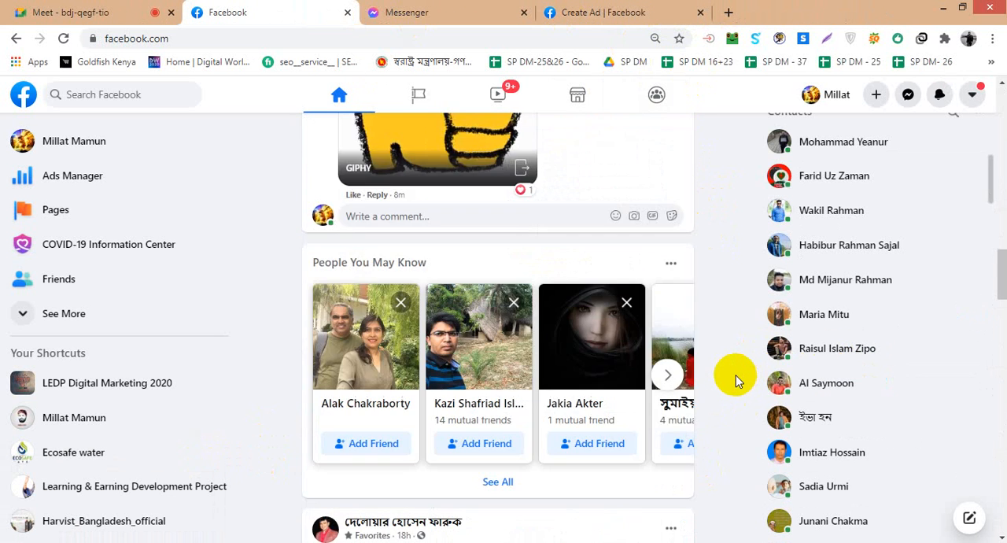
pyautogui.scroll(3, 736, 382)
pyautogui.scroll(-5, 736, 381)
pyautogui.scroll(-5, 736, 382)
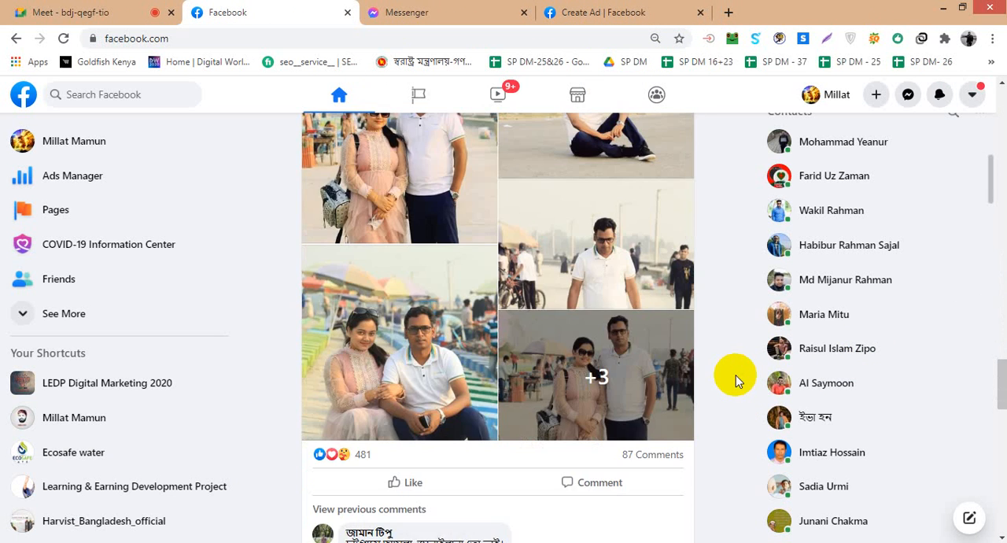
pyautogui.scroll(-5, 735, 382)
pyautogui.scroll(-10, 718, 370)
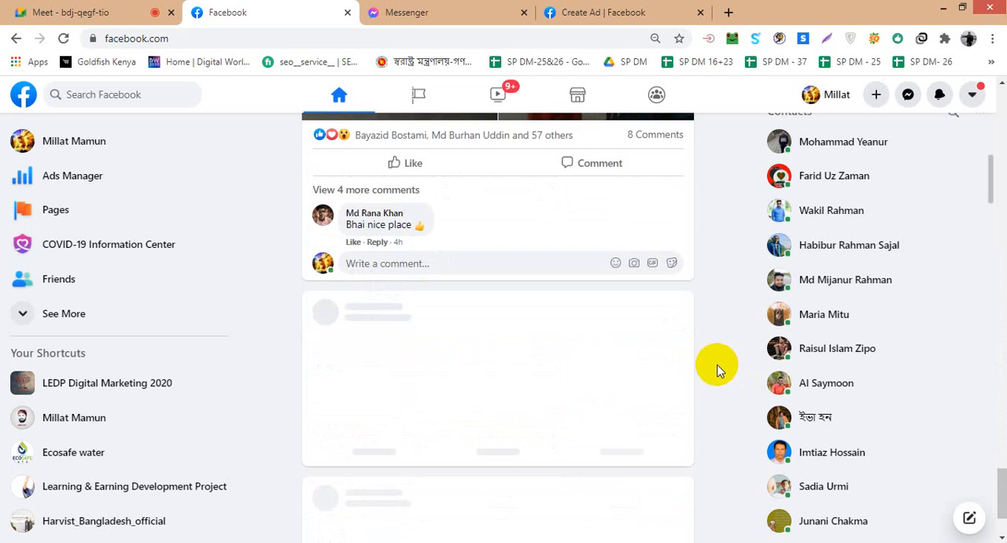
pyautogui.scroll(-10, 718, 370)
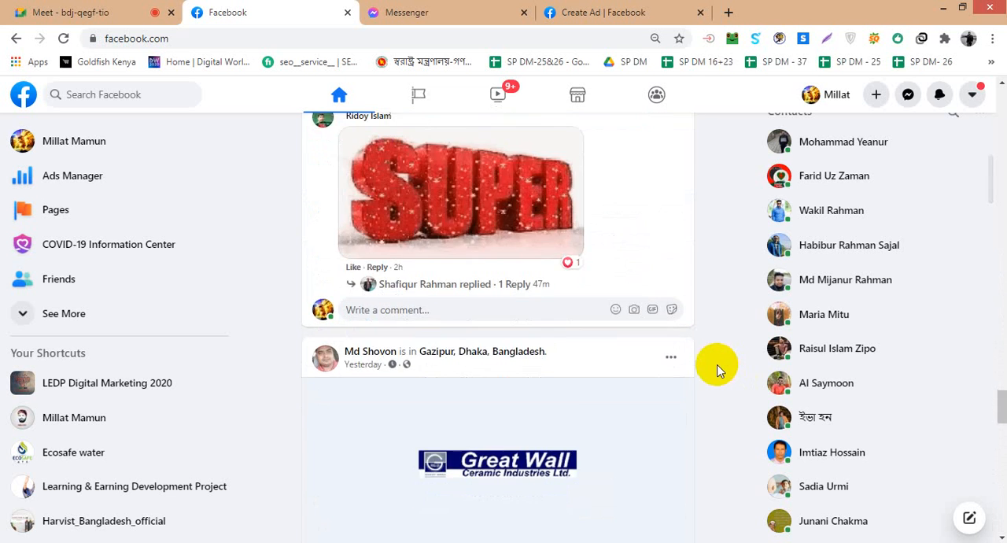
pyautogui.scroll(-12, 717, 370)
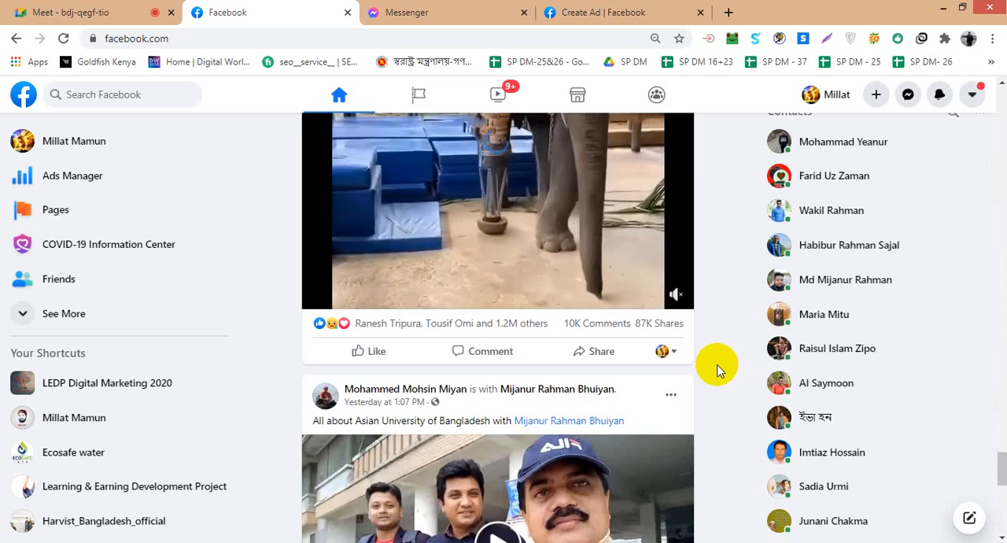
pyautogui.scroll(6, 718, 370)
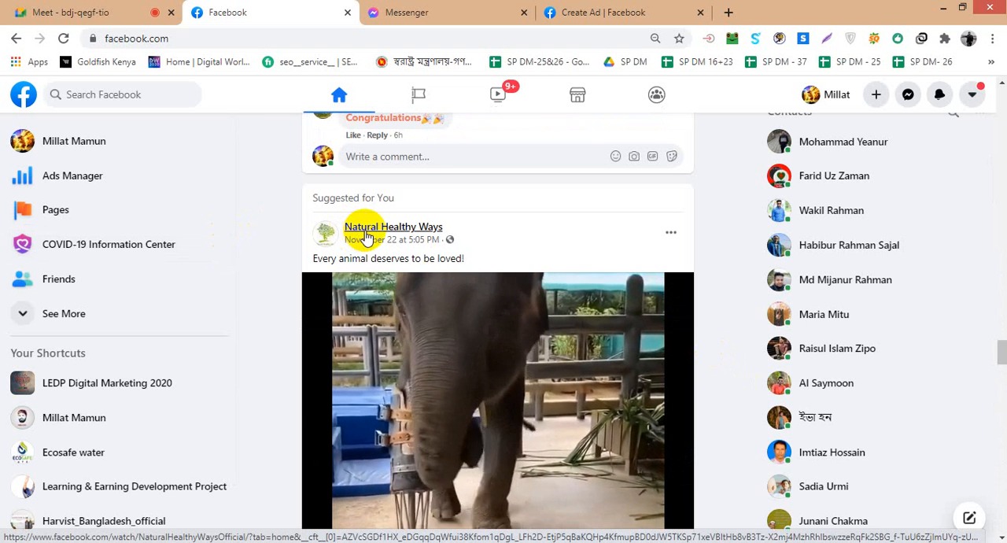
pyautogui.moveTo(365, 237)
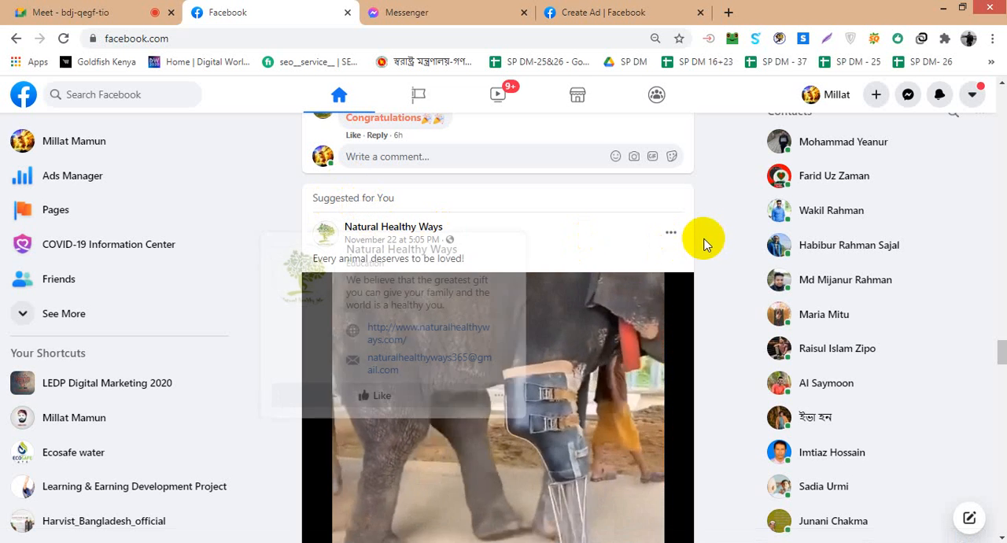
# - Find the sponsored CodersTrust Bangladesh post in the feed and examine its Page preview, text, image and Sign Up form
pyautogui.scroll(-5, 706, 246)
pyautogui.scroll(-8, 705, 247)
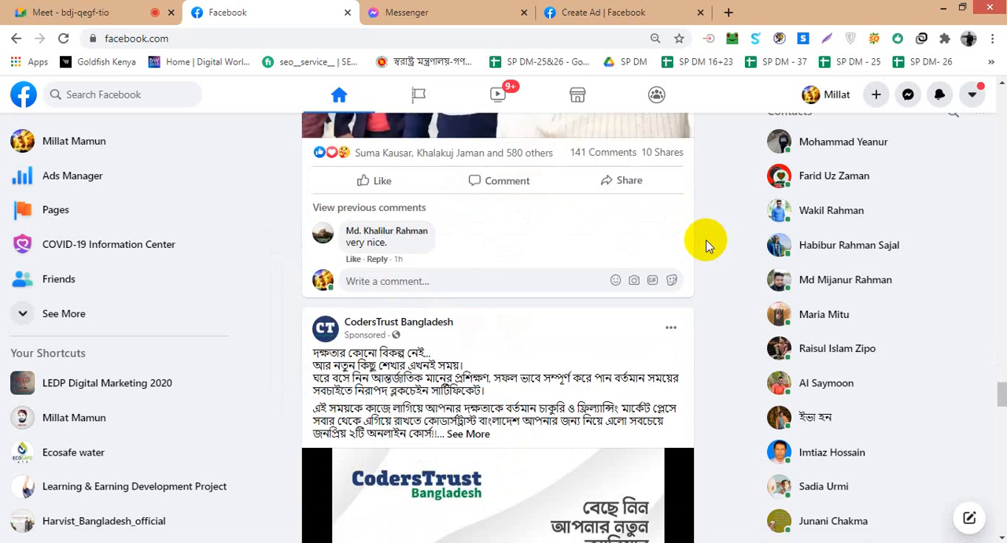
pyautogui.scroll(-1, 705, 247)
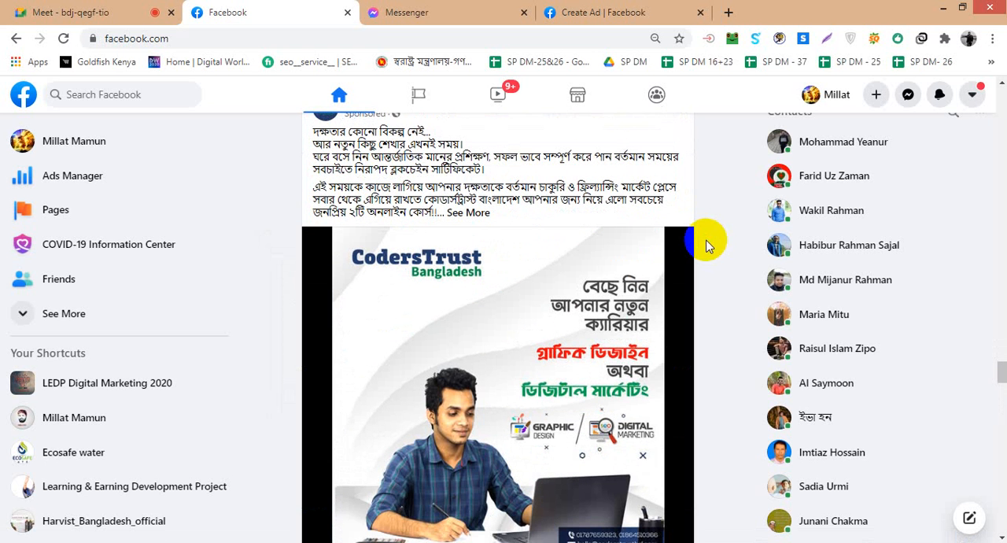
pyautogui.scroll(1, 644, 416)
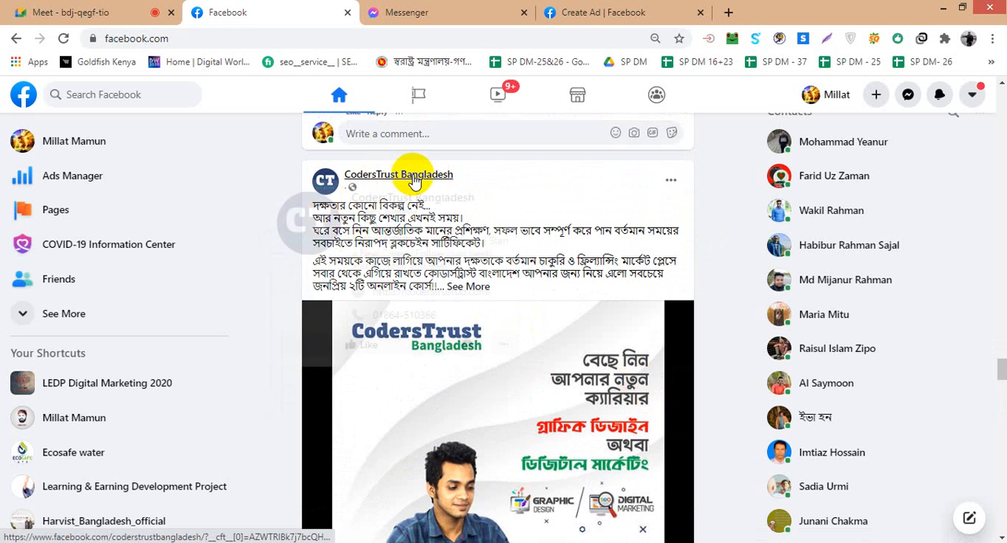
pyautogui.moveTo(410, 176)
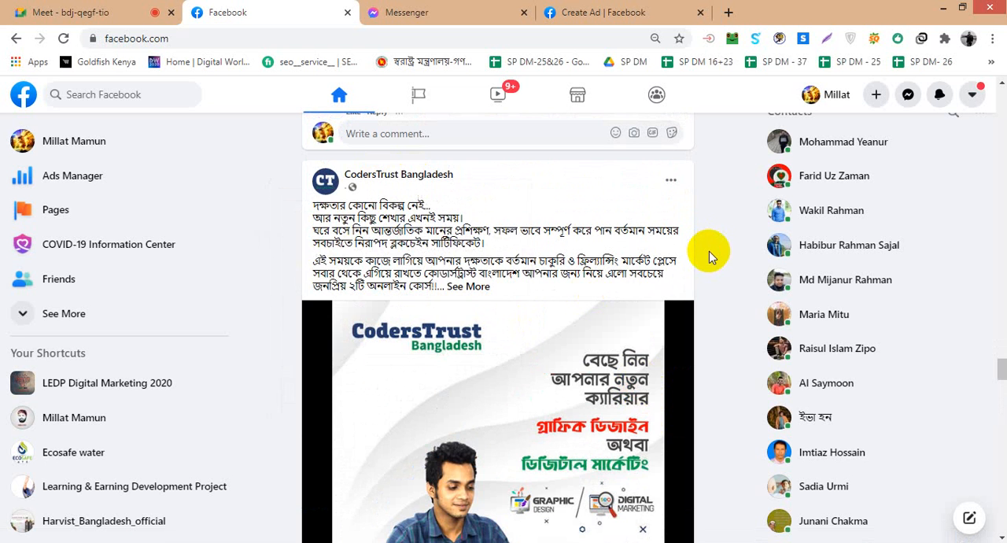
pyautogui.scroll(-5, 719, 249)
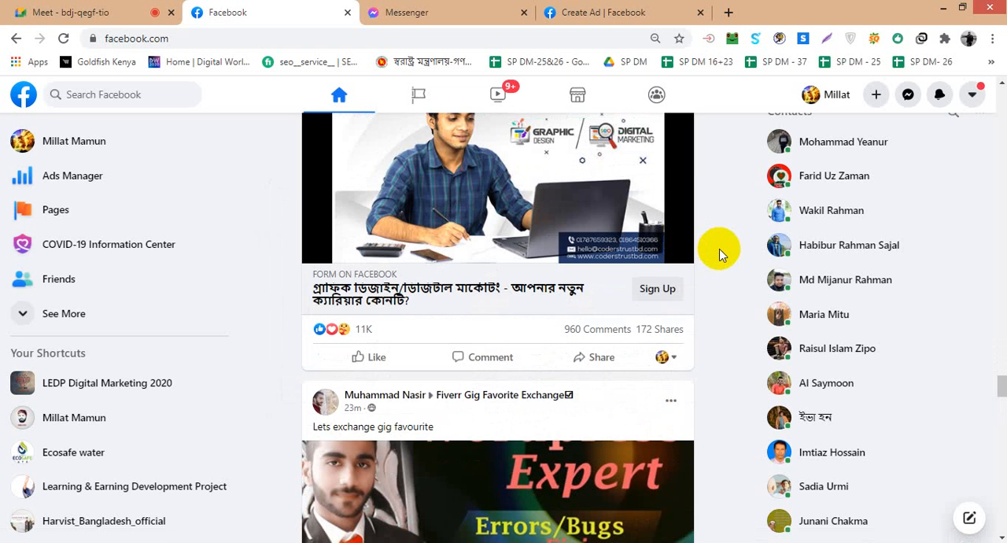
pyautogui.scroll(5, 720, 249)
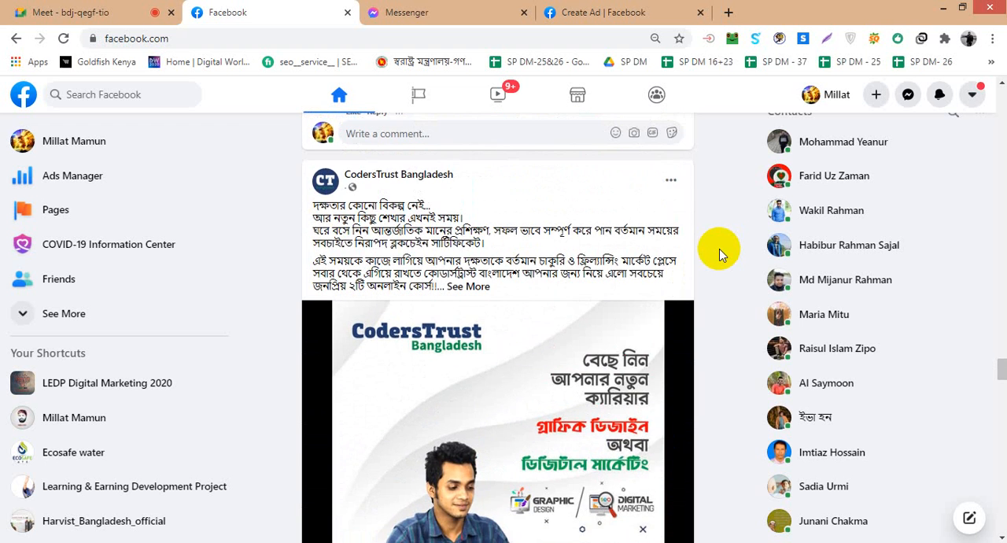
pyautogui.scroll(-4, 719, 248)
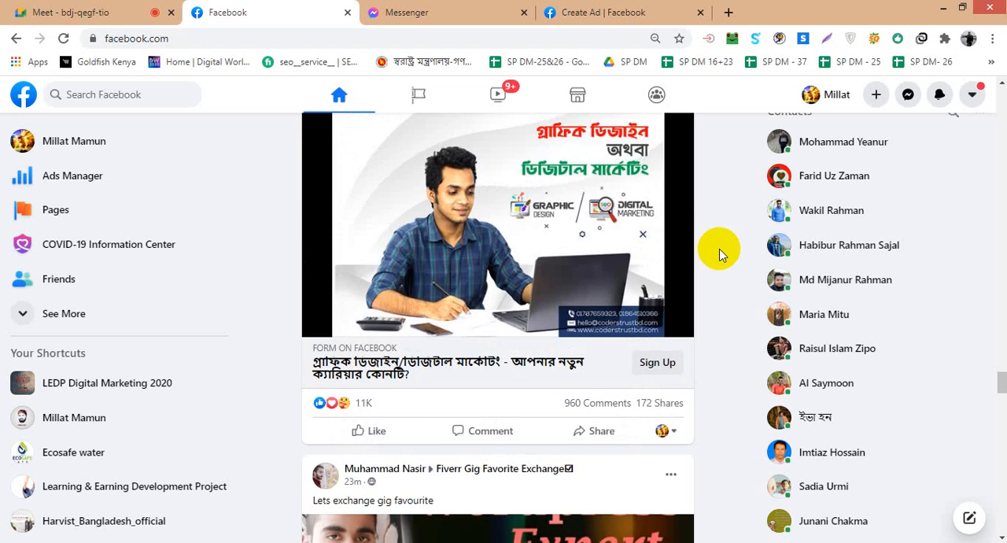
# - Preview the Page details of the sponsored CodersTrust Bangladesh post and open its Page in a new browser tab
pyautogui.scroll(5, 719, 248)
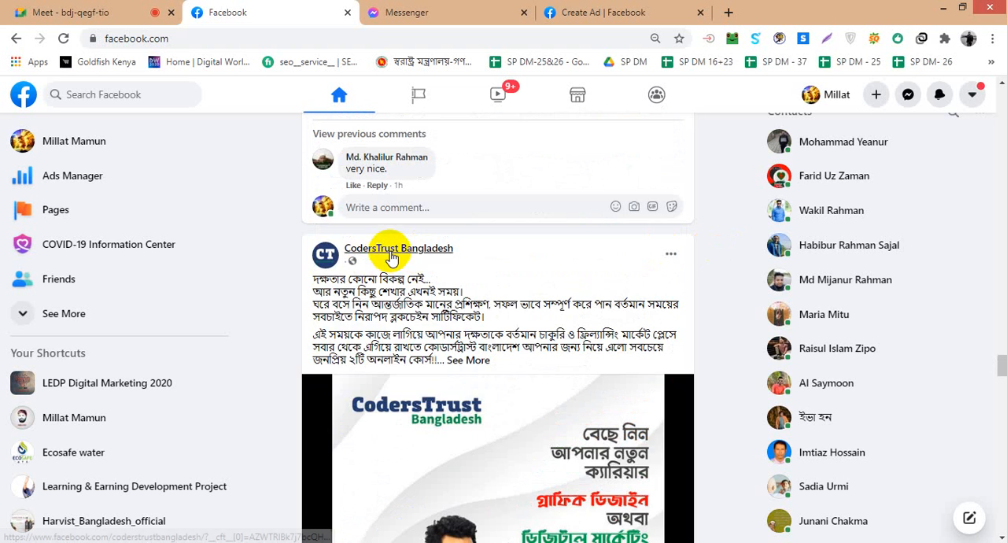
pyautogui.moveTo(382, 259)
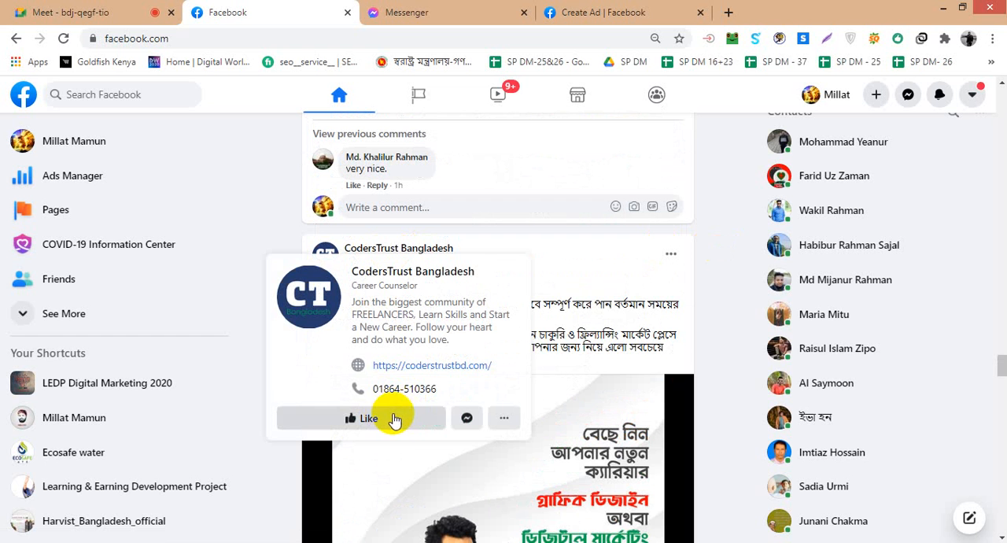
pyautogui.rightClick(390, 281)
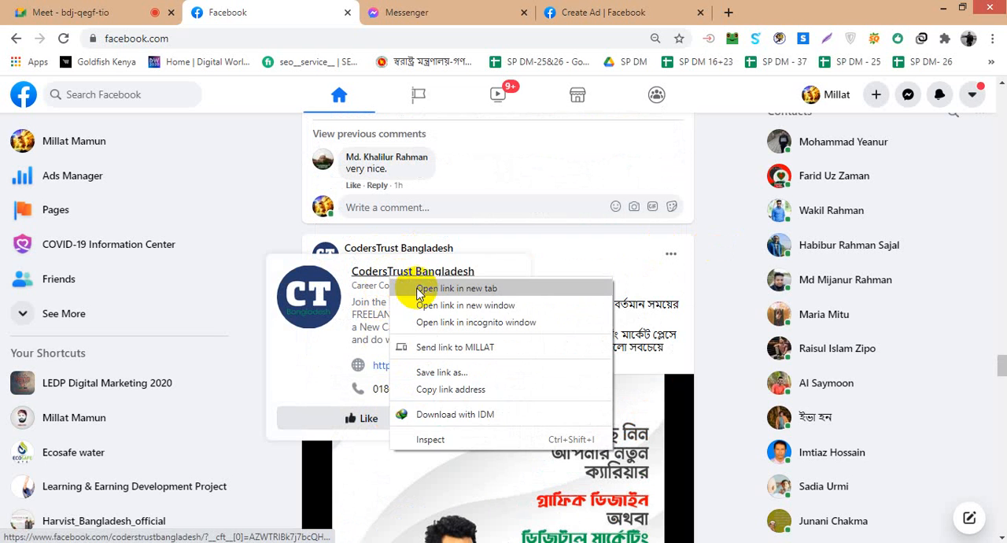
pyautogui.click(417, 291)
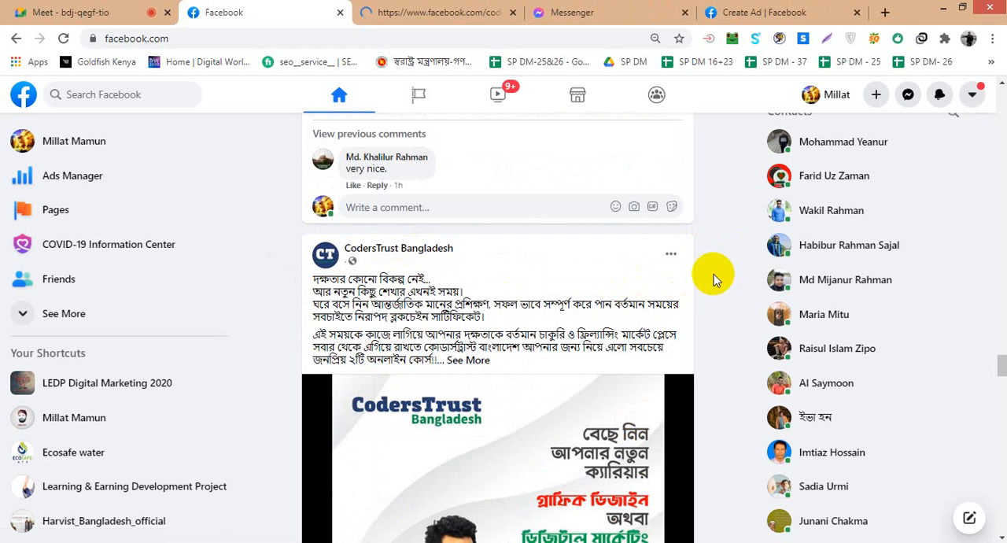
# - Review the sponsored CodersTrust Bangladesh post again, from its text and image down to its Sign Up section and reactions
pyautogui.scroll(-3, 714, 274)
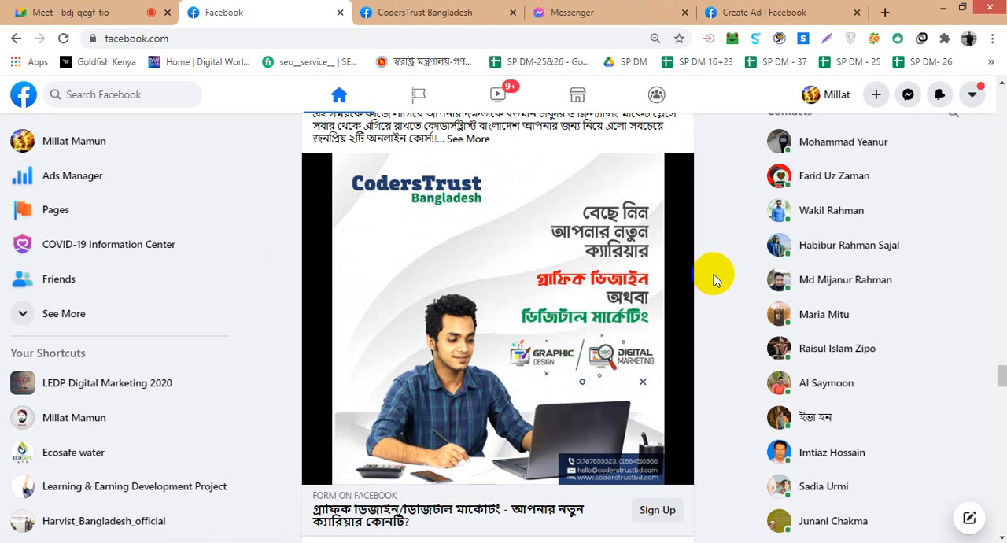
pyautogui.scroll(-1, 713, 279)
pyautogui.scroll(-3, 714, 277)
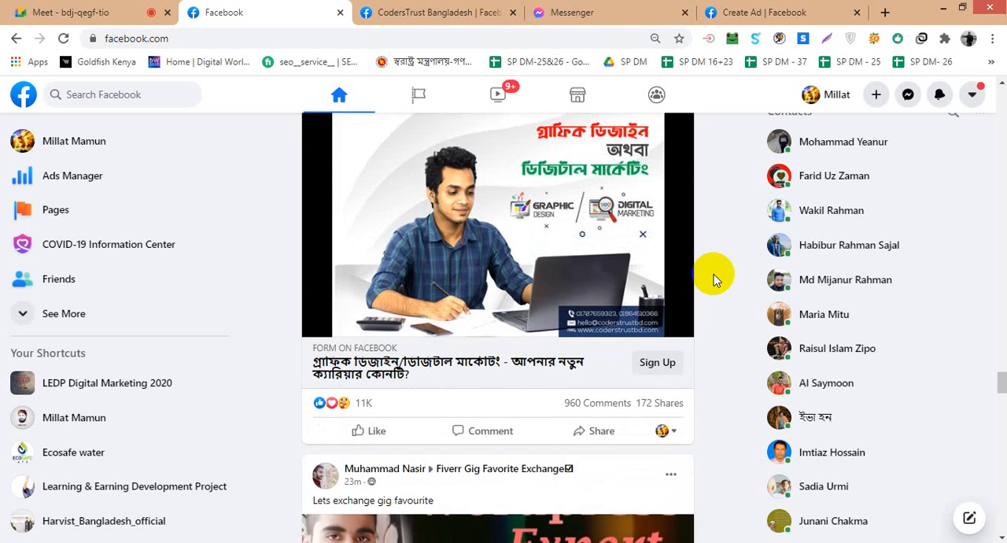
pyautogui.scroll(4, 714, 277)
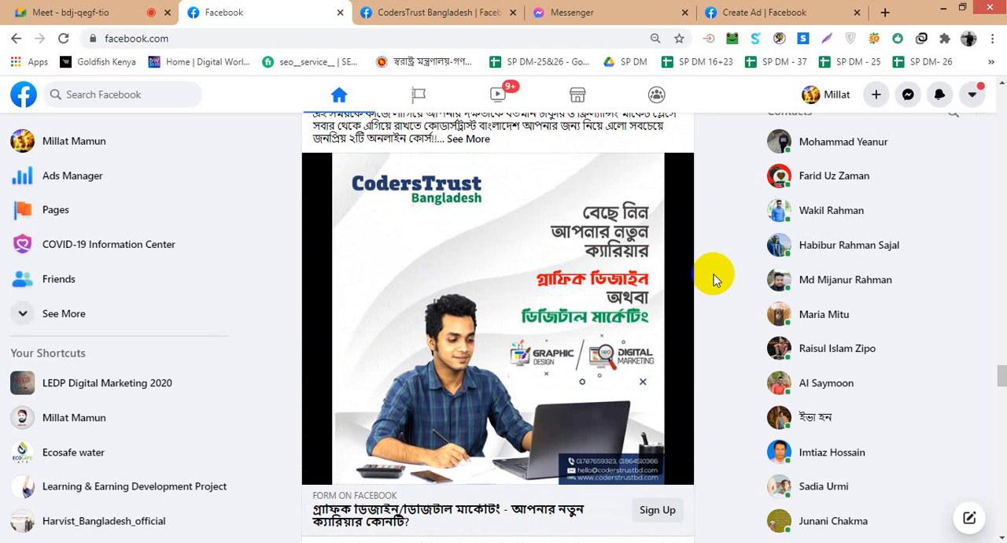
pyautogui.scroll(2, 713, 277)
pyautogui.scroll(-1, 714, 277)
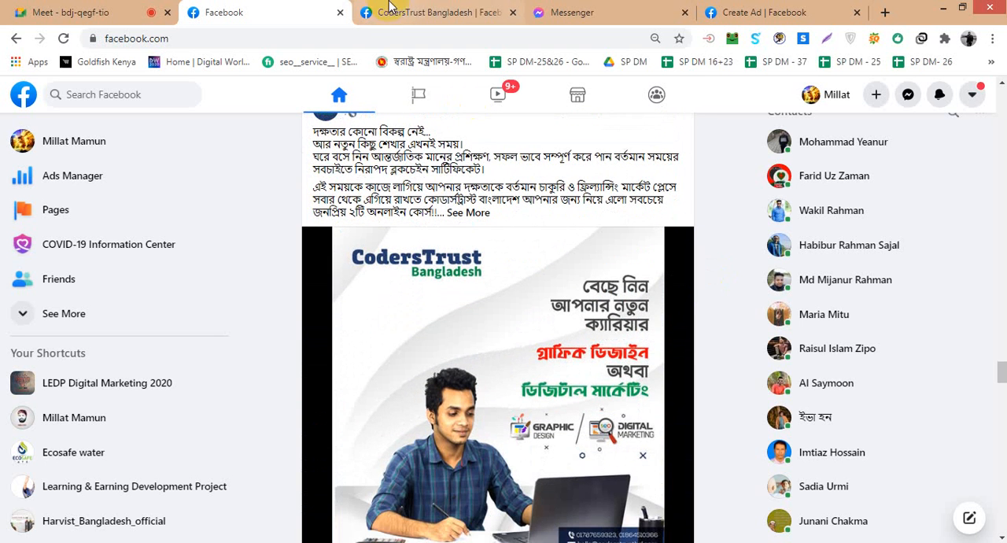
# - Switch to the CodersTrust Bangladesh Page and examine its About details, pinned post, videos, events and recent posts
pyautogui.click(412, 11)
pyautogui.scroll(-2, 377, 370)
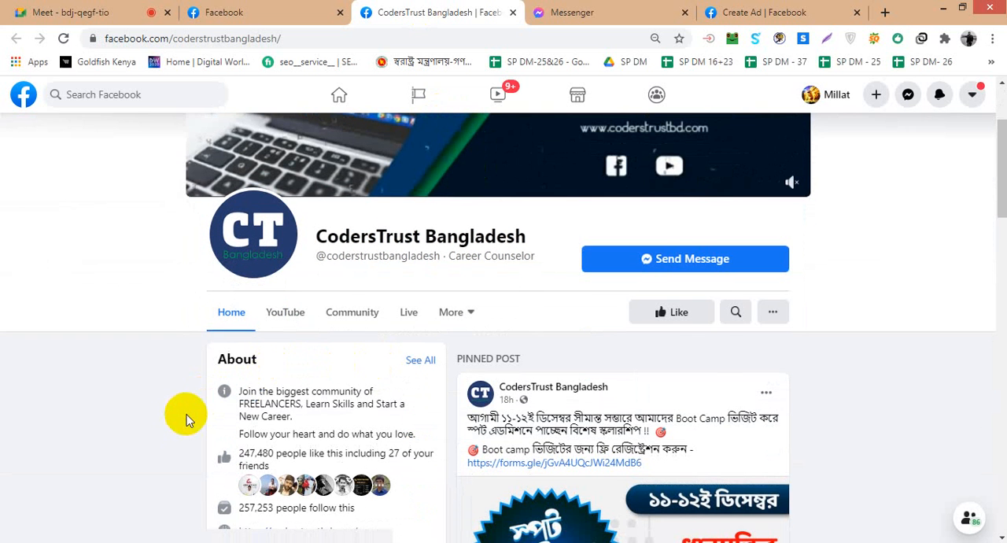
pyautogui.scroll(-3, 468, 401)
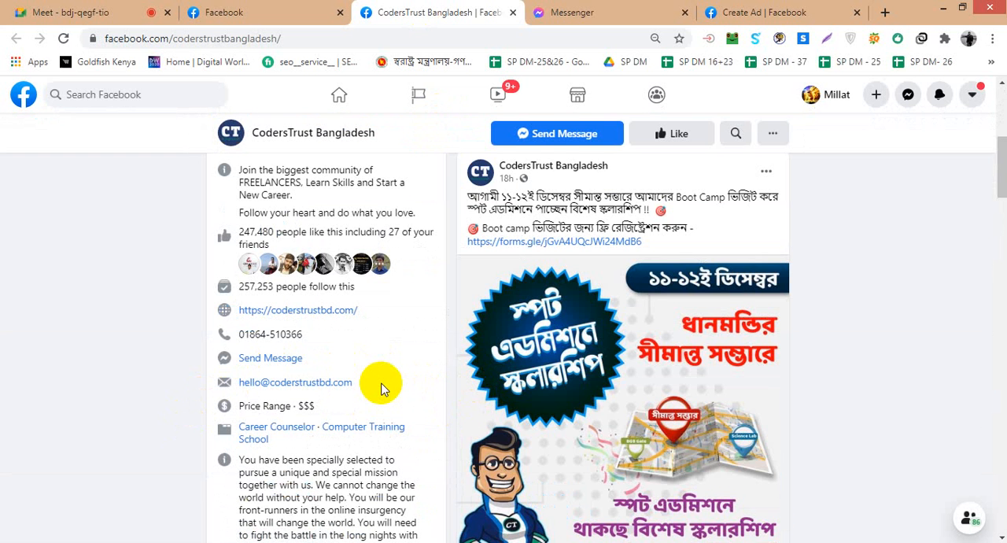
pyautogui.scroll(-3, 381, 387)
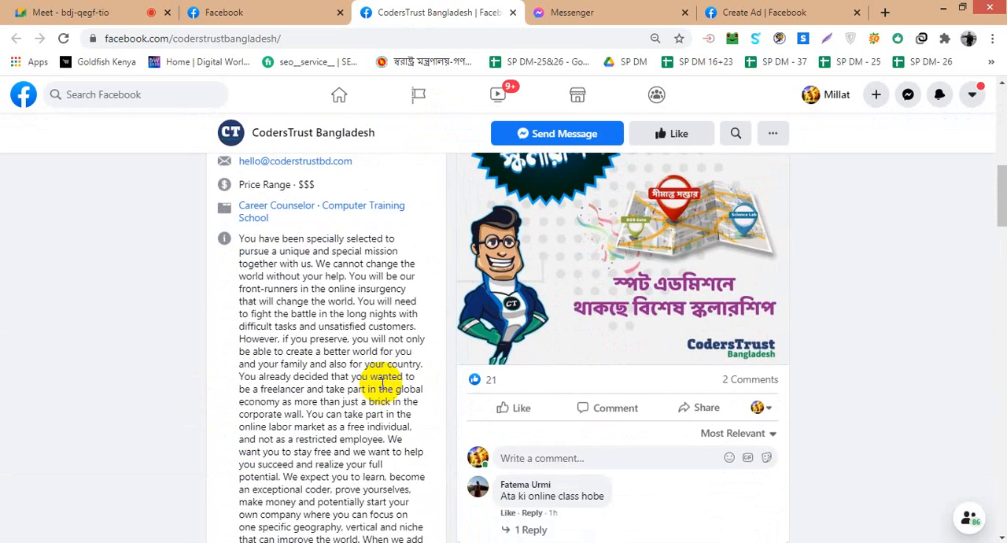
pyautogui.scroll(6, 383, 383)
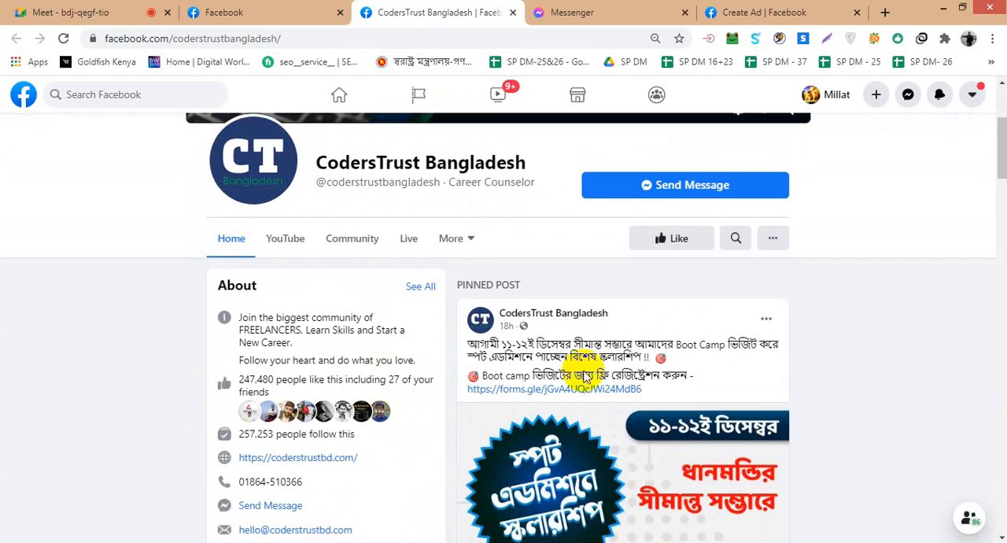
pyautogui.scroll(-15, 551, 361)
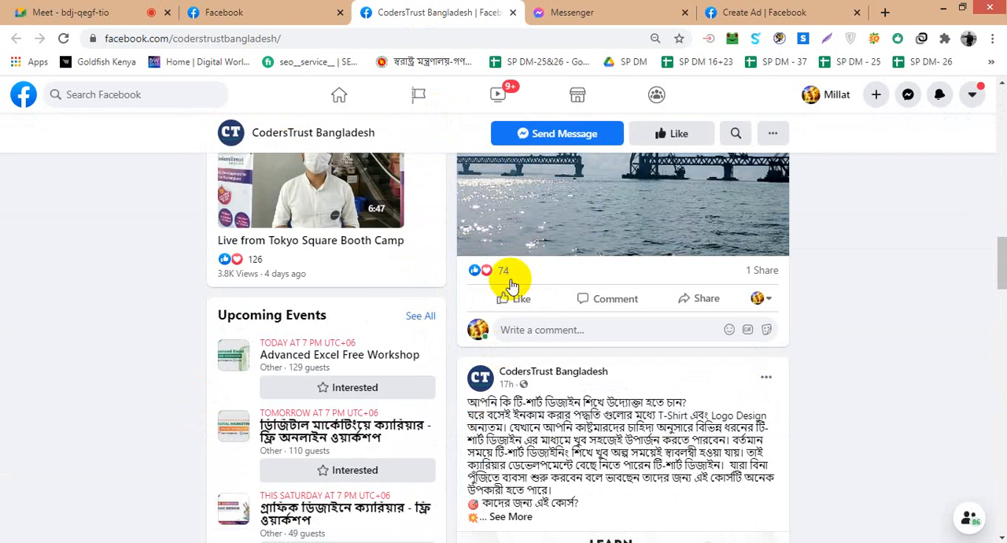
pyautogui.scroll(3, 122, 388)
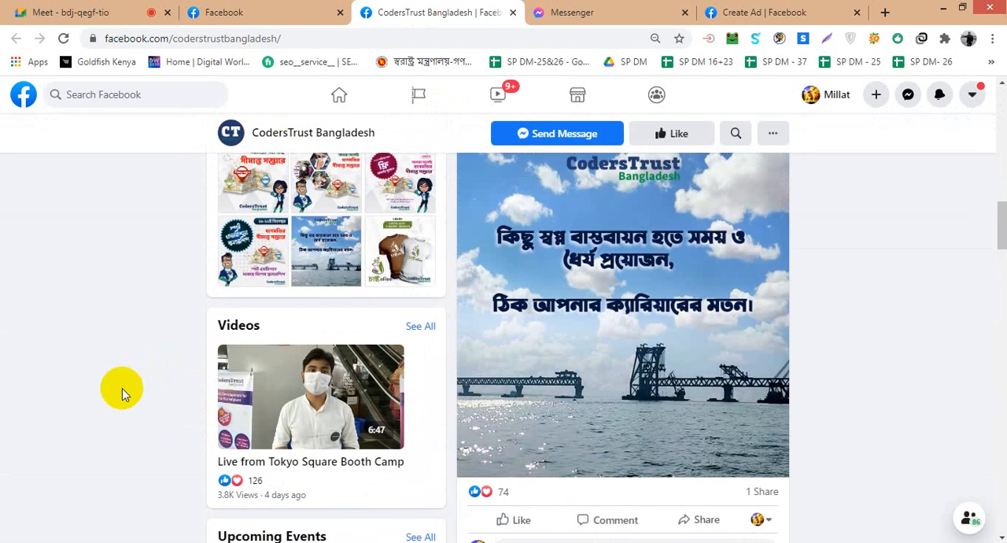
pyautogui.scroll(10, 122, 388)
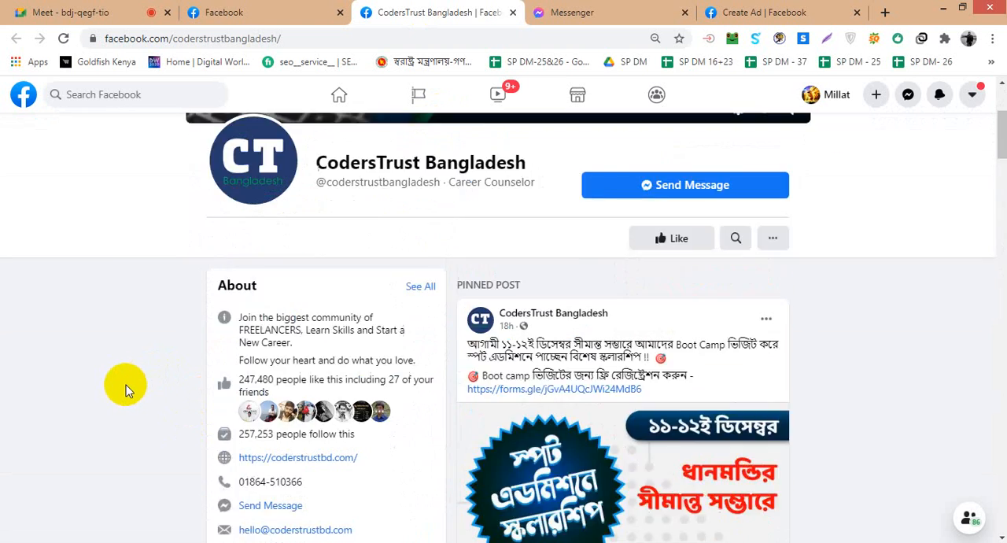
# - Return to the home feed and compare the neighbouring group posts with the sponsored post, previewing the Fiverr Gig Favorite Exchange group
pyautogui.click(318, 12)
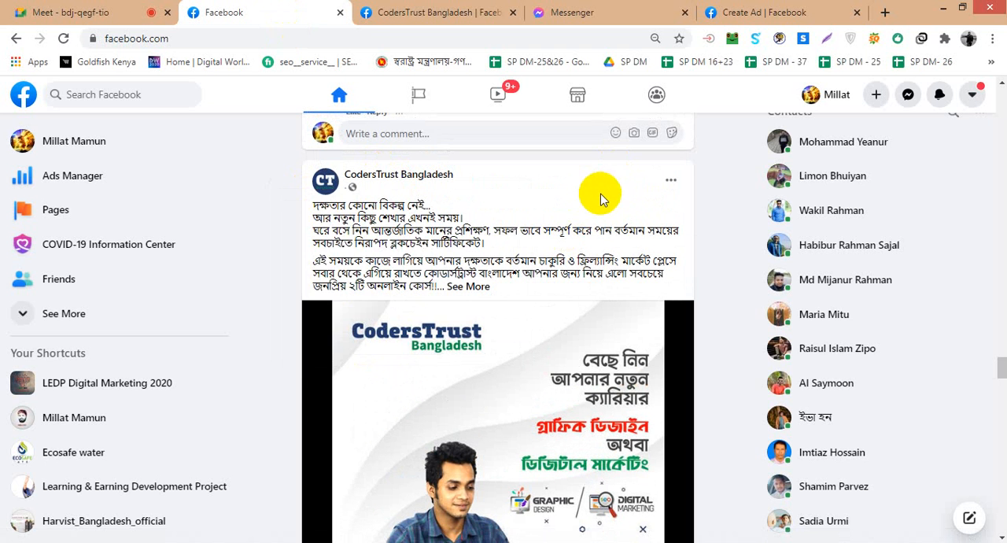
pyautogui.scroll(-10, 601, 199)
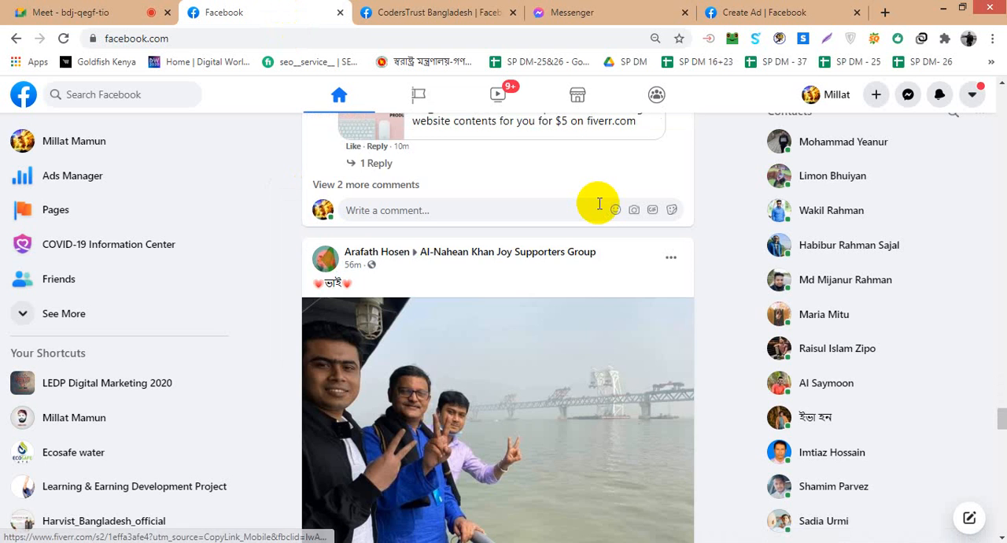
pyautogui.scroll(8, 599, 204)
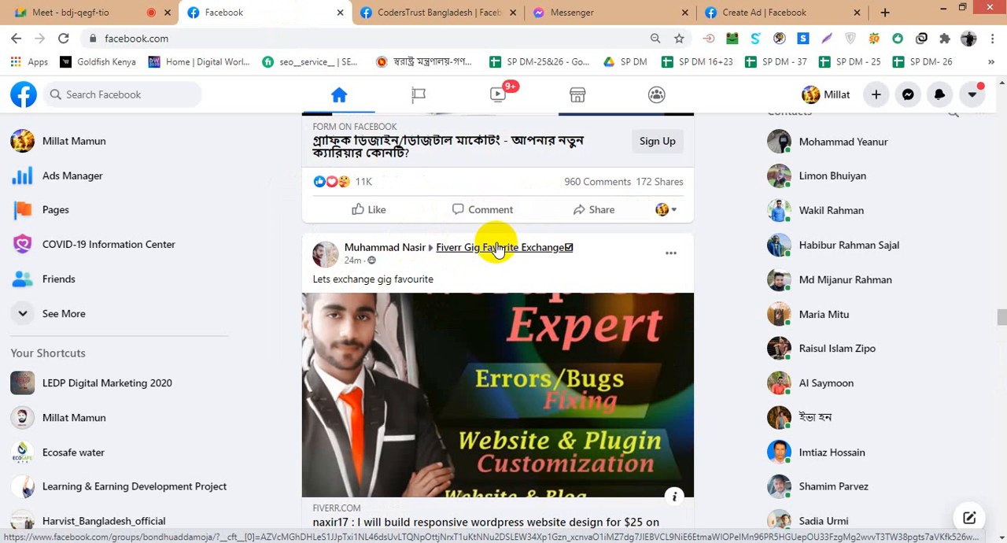
pyautogui.moveTo(498, 250)
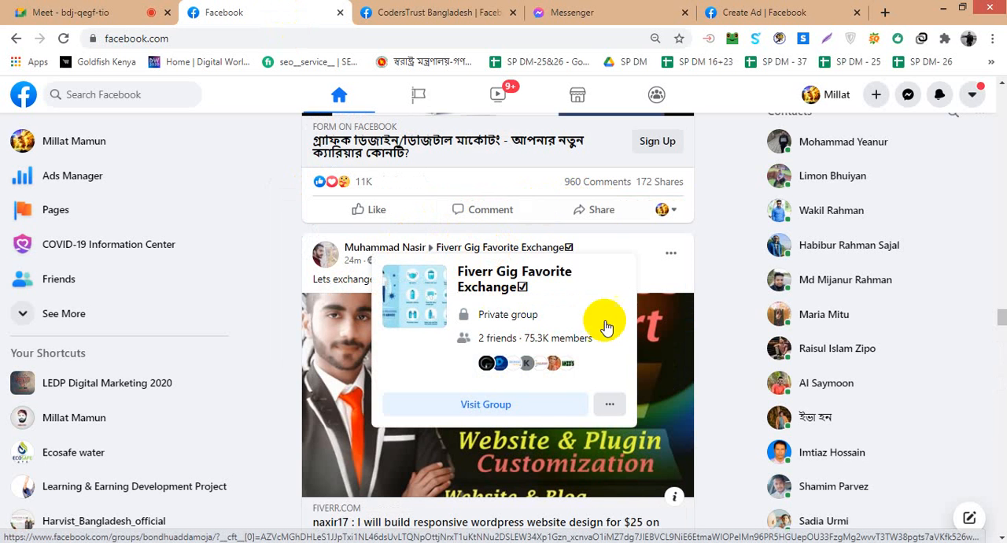
pyautogui.scroll(-8, 713, 311)
pyautogui.scroll(-10, 711, 310)
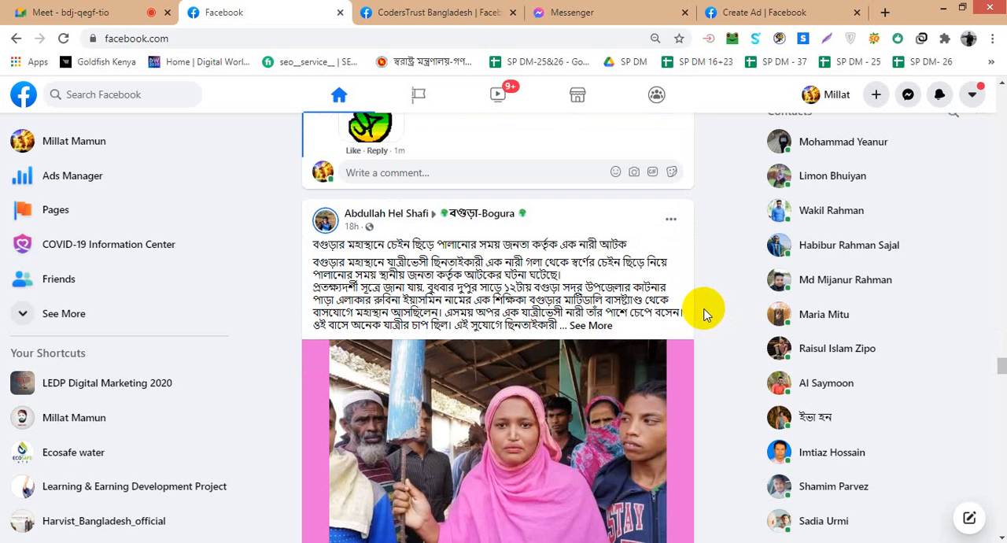
pyautogui.scroll(20, 704, 313)
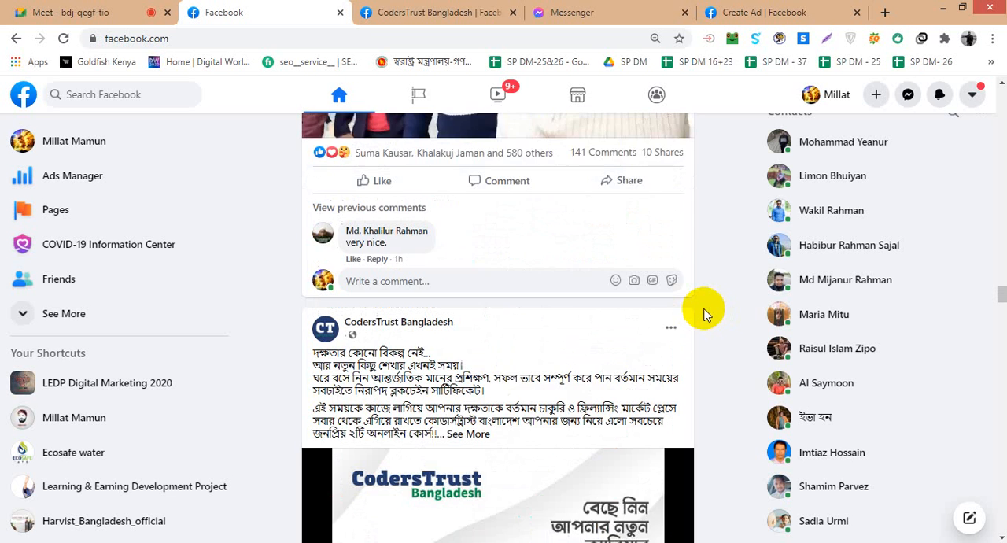
# - Expand the full text of the sponsored CodersTrust Bangladesh post and read through it
pyautogui.scroll(-2, 704, 313)
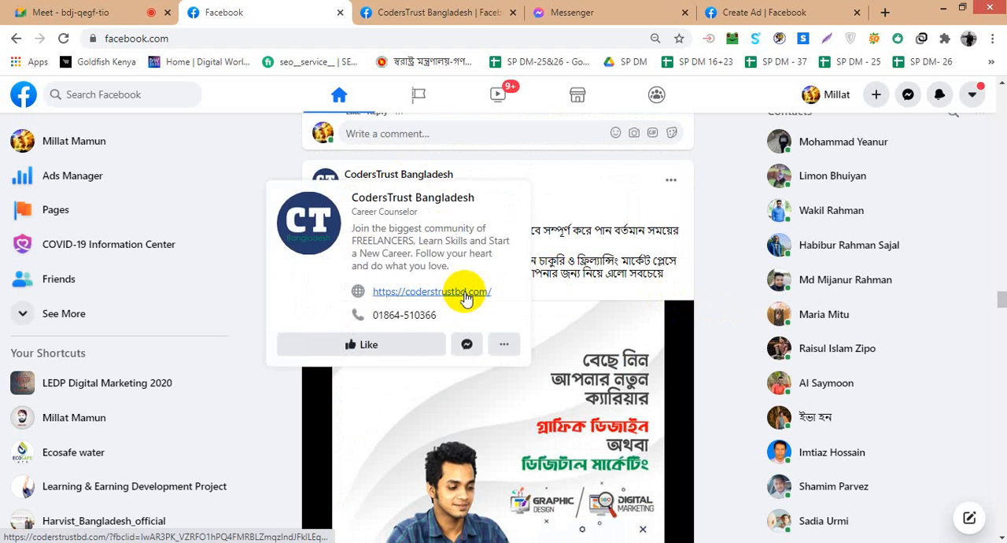
pyautogui.click(477, 286)
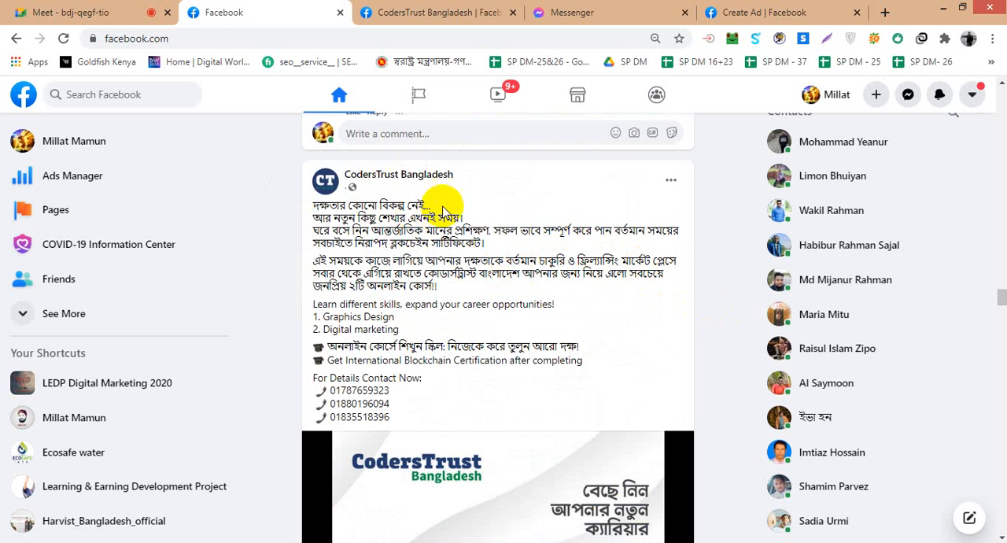
pyautogui.scroll(-1, 433, 219)
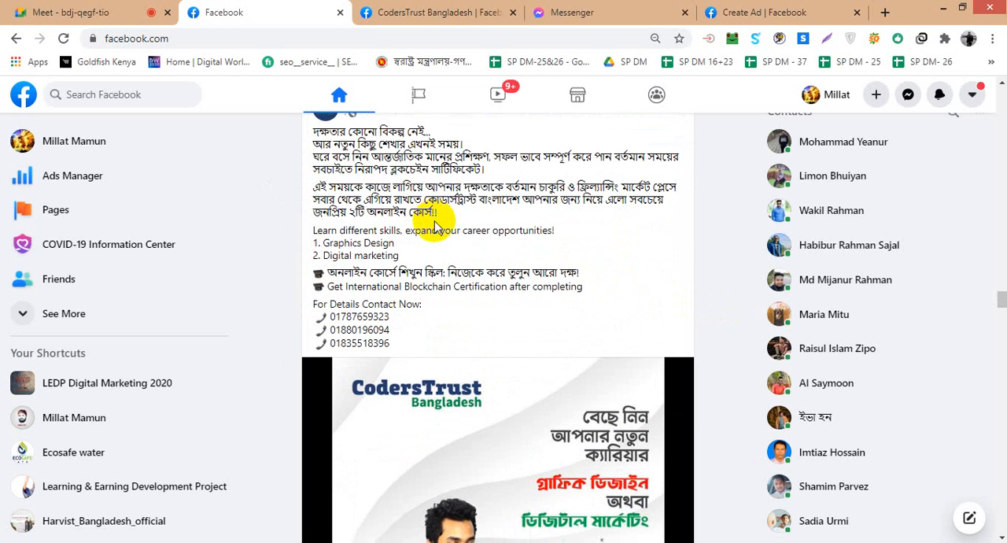
pyautogui.scroll(1, 434, 225)
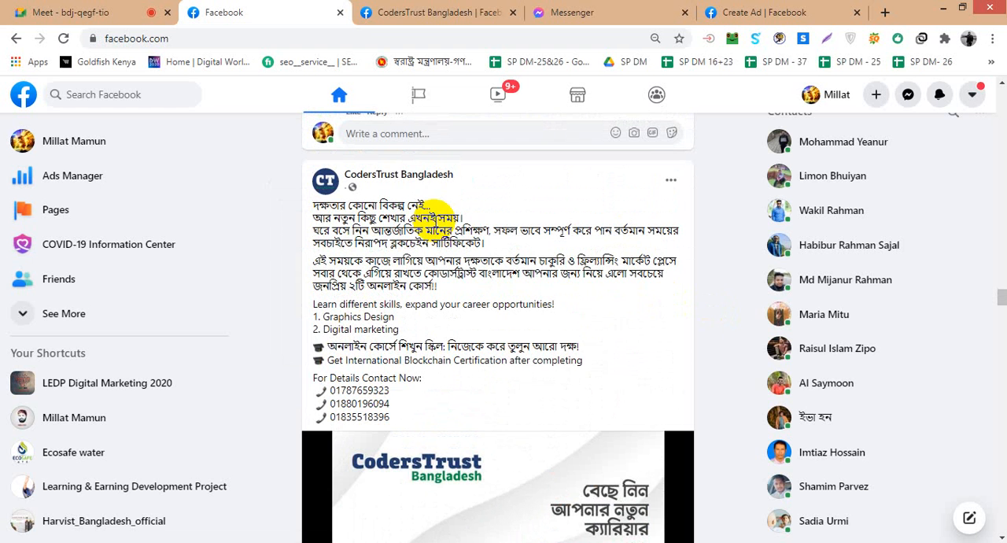
# - Close the CodersTrust Bangladesh Page's browser tab and go back to the Create Ad page
pyautogui.click(442, 12)
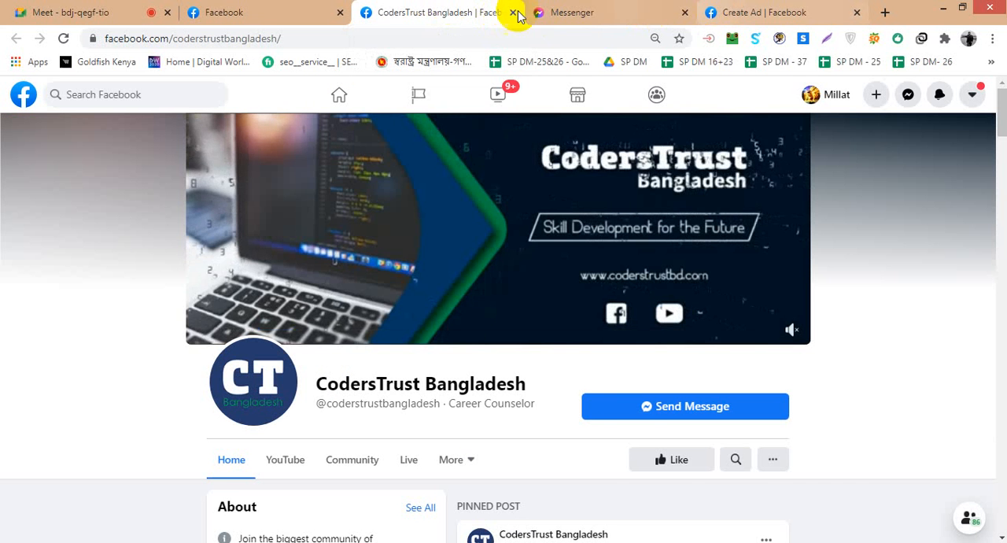
pyautogui.click(513, 14)
pyautogui.click(580, 12)
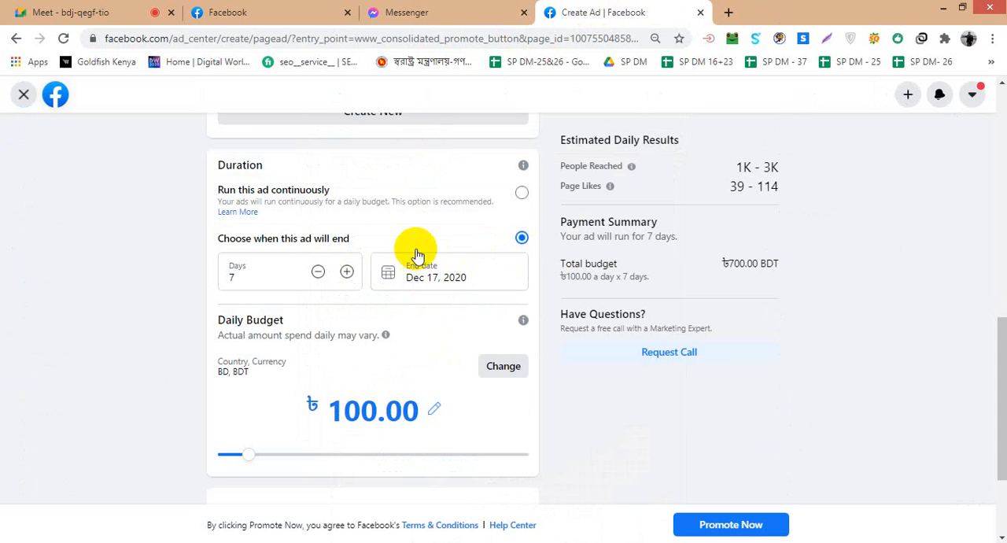
# - Review the Promote Your Page ad's creative, preview, audience, duration, daily budget and payment method sections
pyautogui.scroll(8, 236, 244)
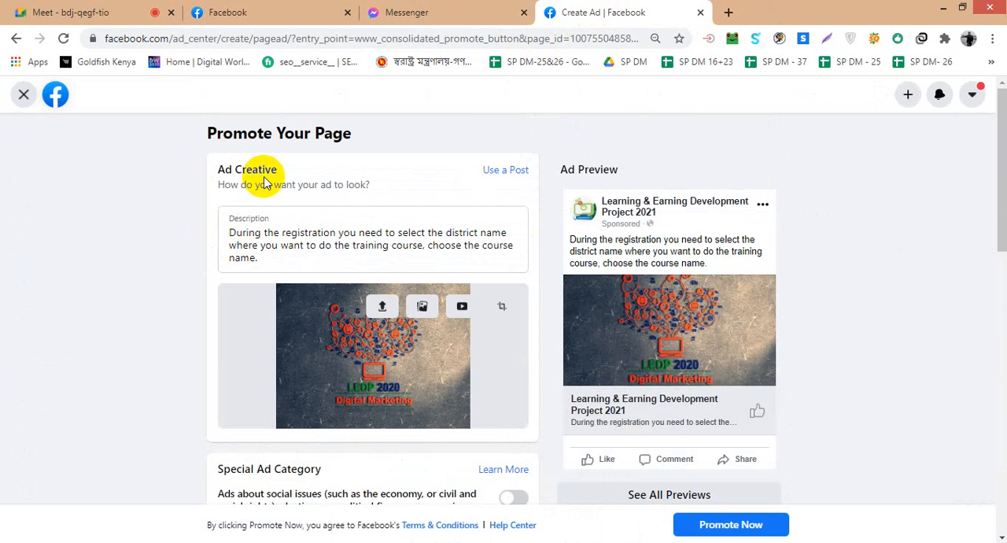
pyautogui.scroll(-4, 459, 180)
pyautogui.scroll(4, 705, 281)
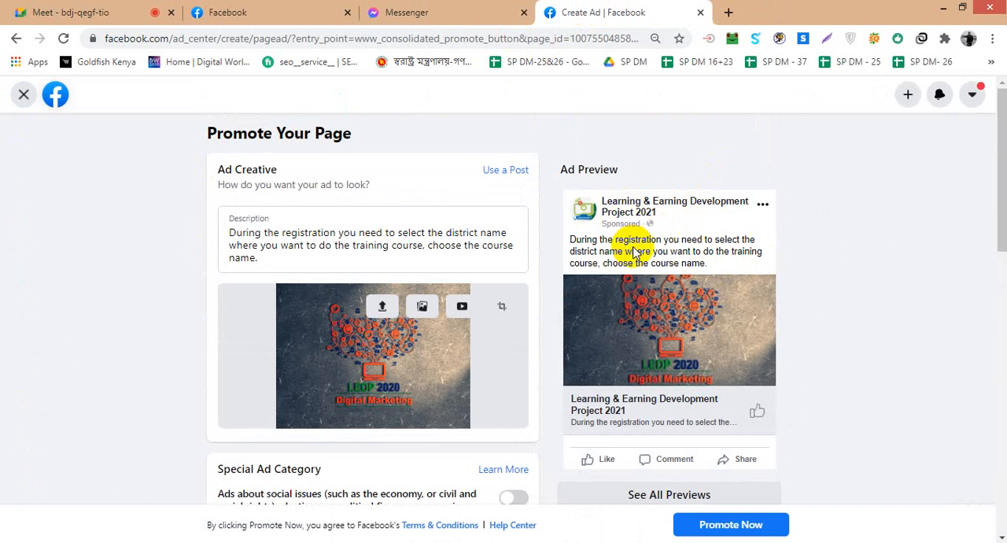
pyautogui.scroll(-2, 638, 248)
pyautogui.scroll(2, 637, 252)
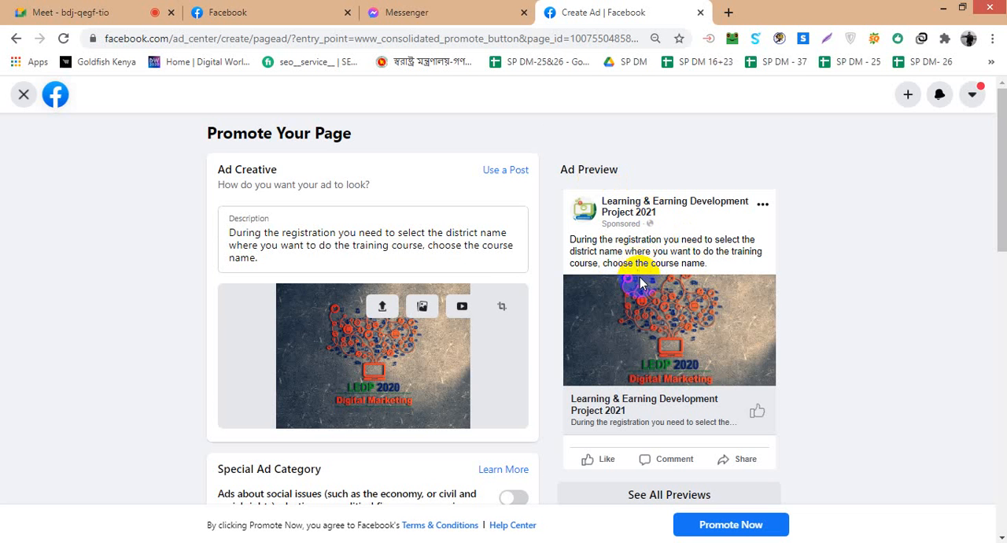
pyautogui.scroll(-10, 225, 425)
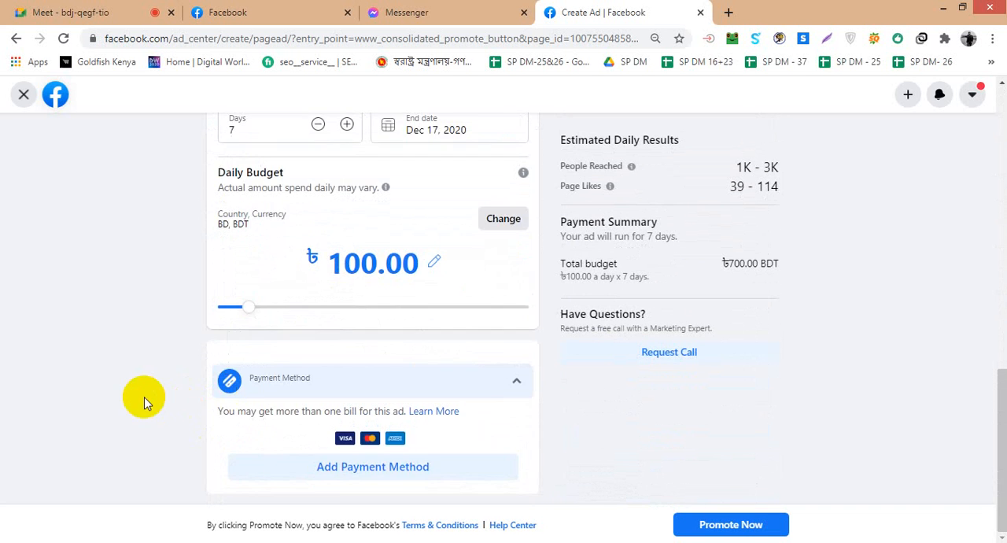
pyautogui.scroll(3, 147, 398)
pyautogui.scroll(2, 382, 236)
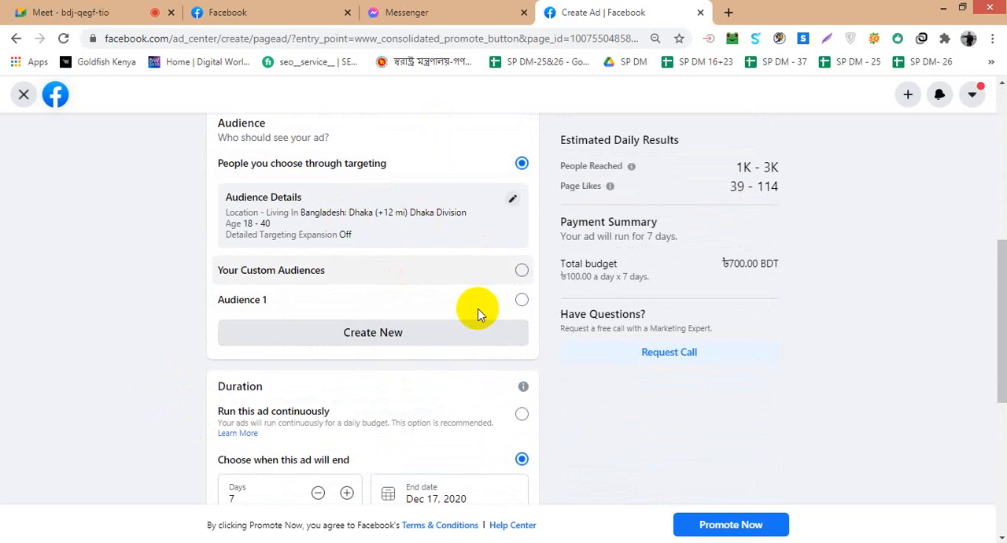
# - Select the whole ad description text in Ad Creative and compare it with the Ad Preview
pyautogui.scroll(3, 866, 308)
pyautogui.scroll(2, 865, 306)
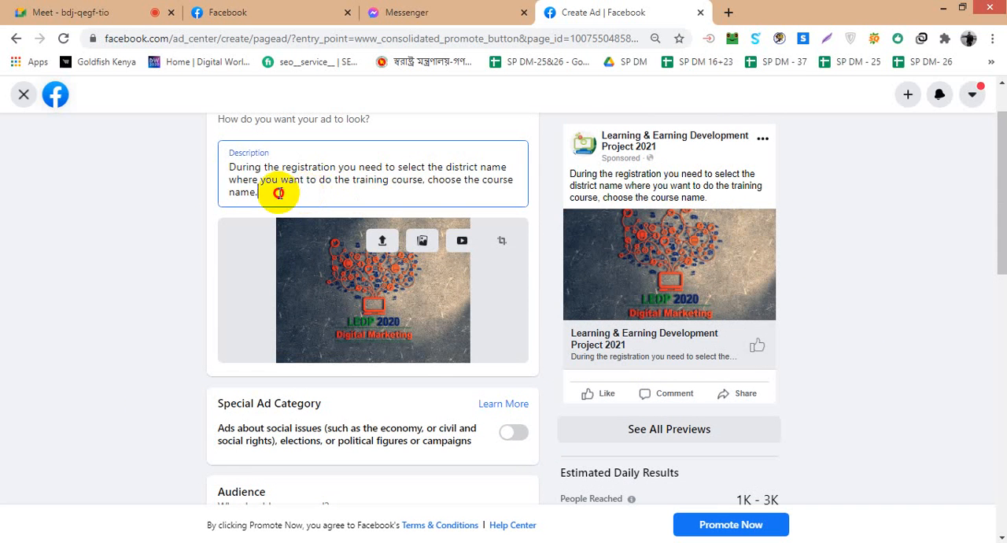
pyautogui.moveTo(279, 192); pyautogui.dragTo(208, 175)
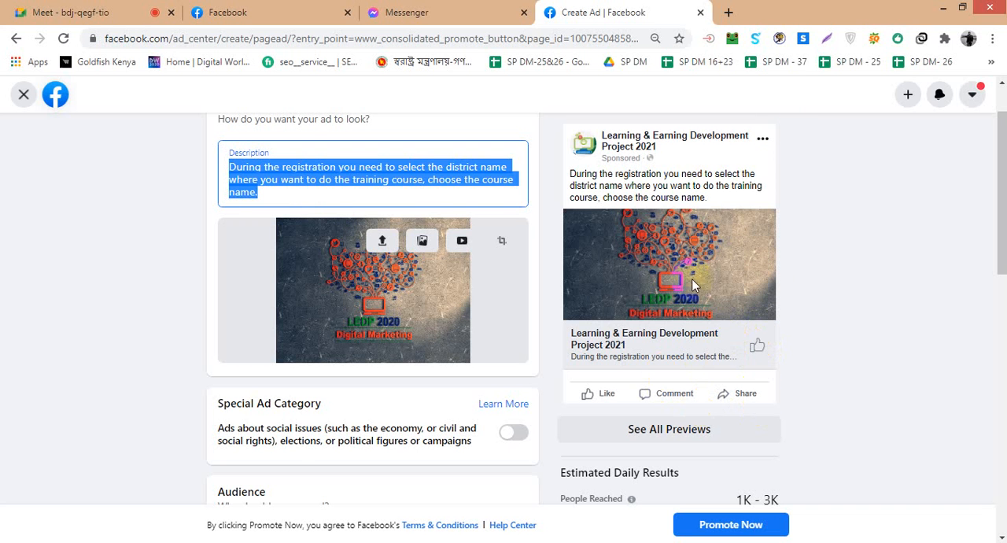
pyautogui.scroll(1, 708, 181)
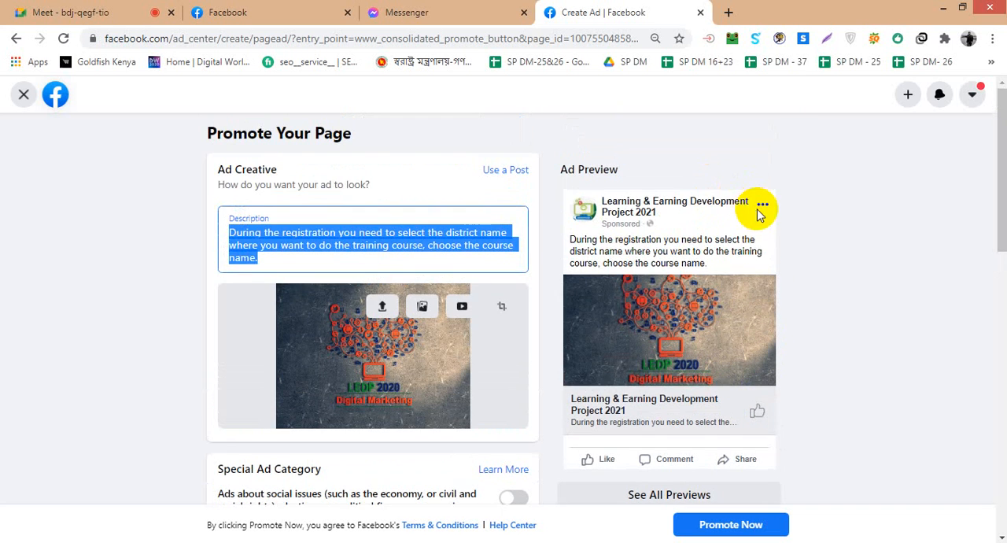
# - Open the full set of placement previews for the Promote Your Page ad
pyautogui.scroll(-2, 757, 205)
pyautogui.scroll(-1, 760, 256)
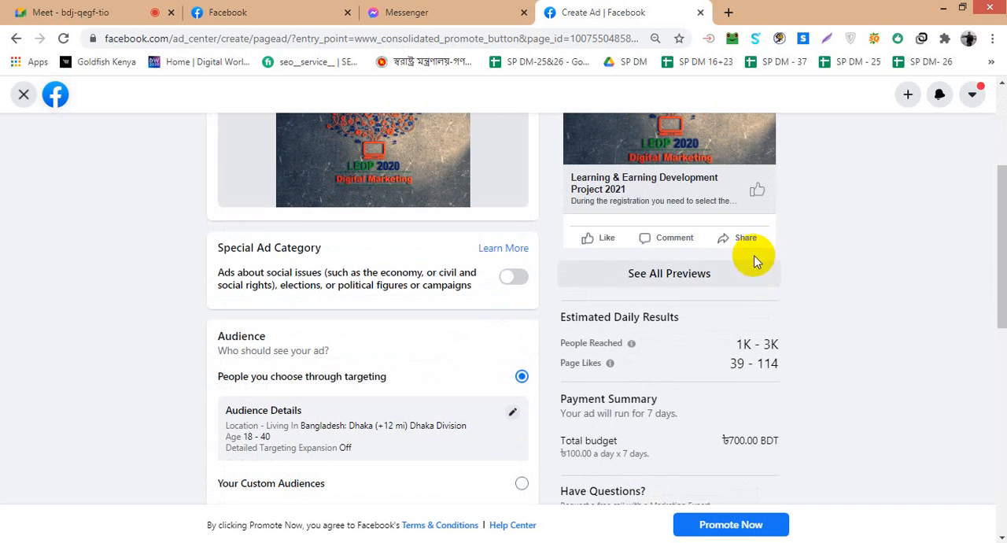
pyautogui.rightClick(671, 285)
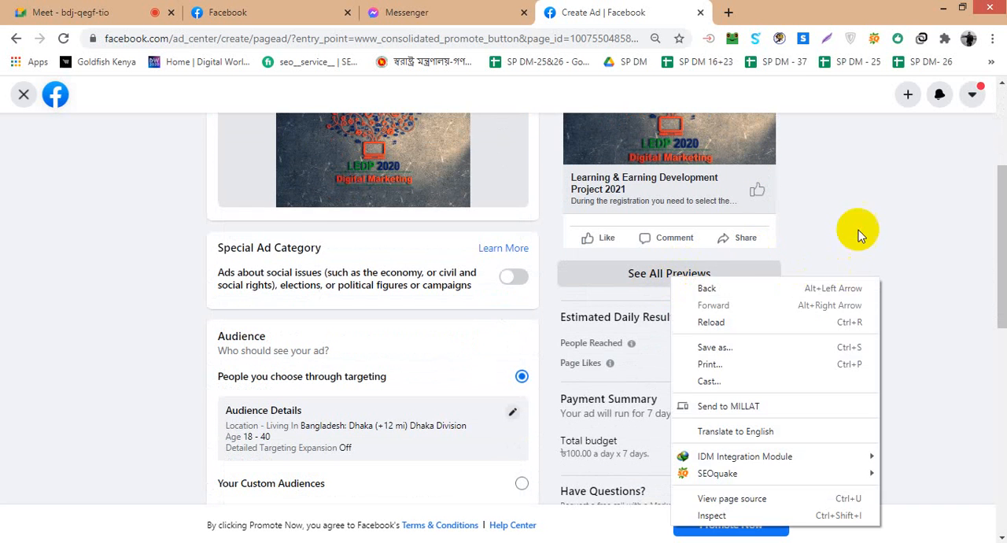
pyautogui.click(861, 234)
pyautogui.click(697, 270)
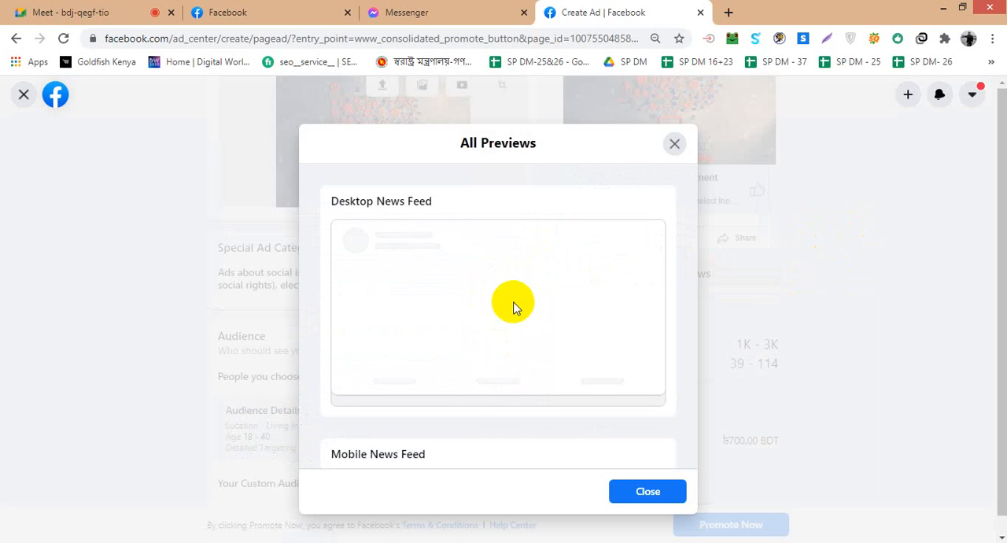
# - Examine how the ad looks in the Desktop News Feed and Mobile News Feed previews
pyautogui.scroll(-3, 481, 310)
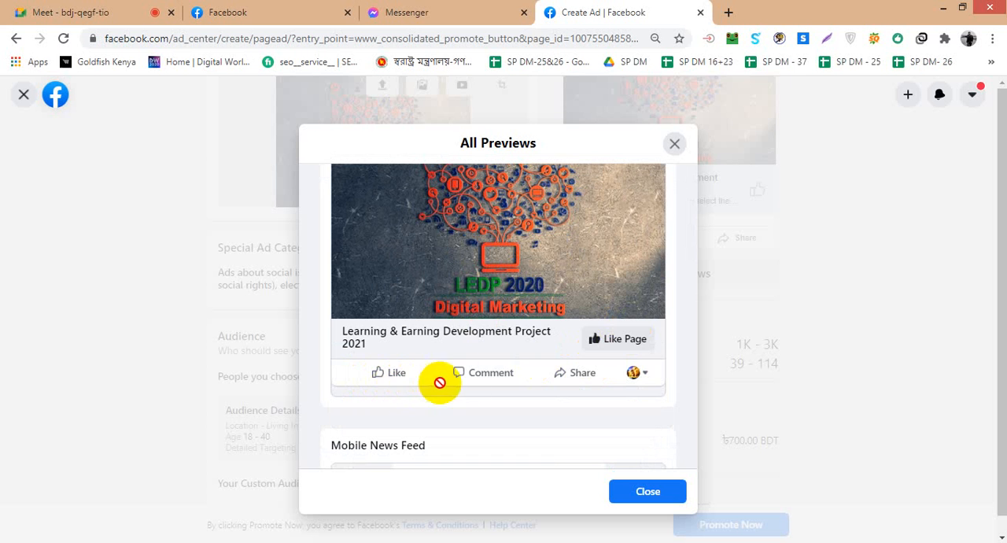
pyautogui.scroll(2, 535, 385)
pyautogui.scroll(-1, 489, 295)
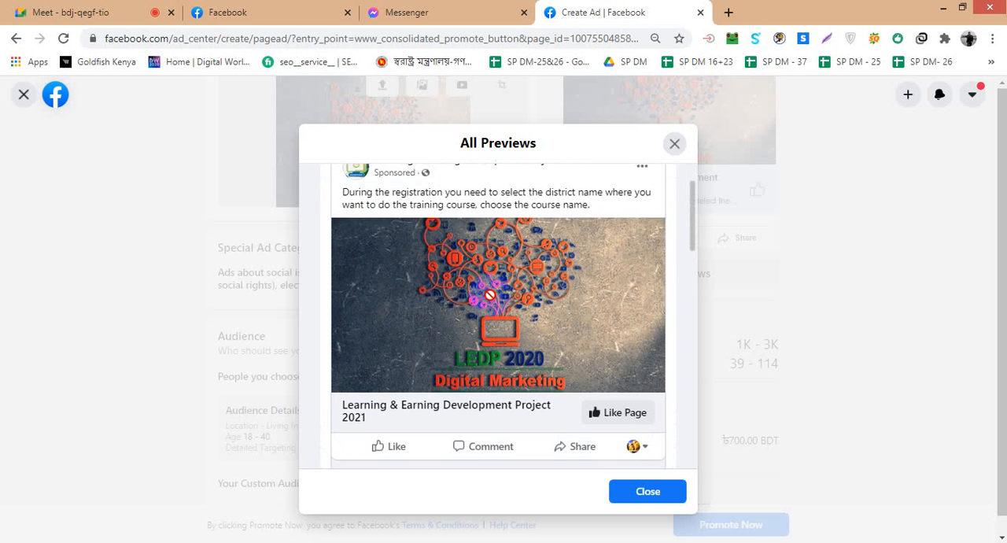
pyautogui.scroll(-1, 490, 295)
pyautogui.scroll(-2, 542, 375)
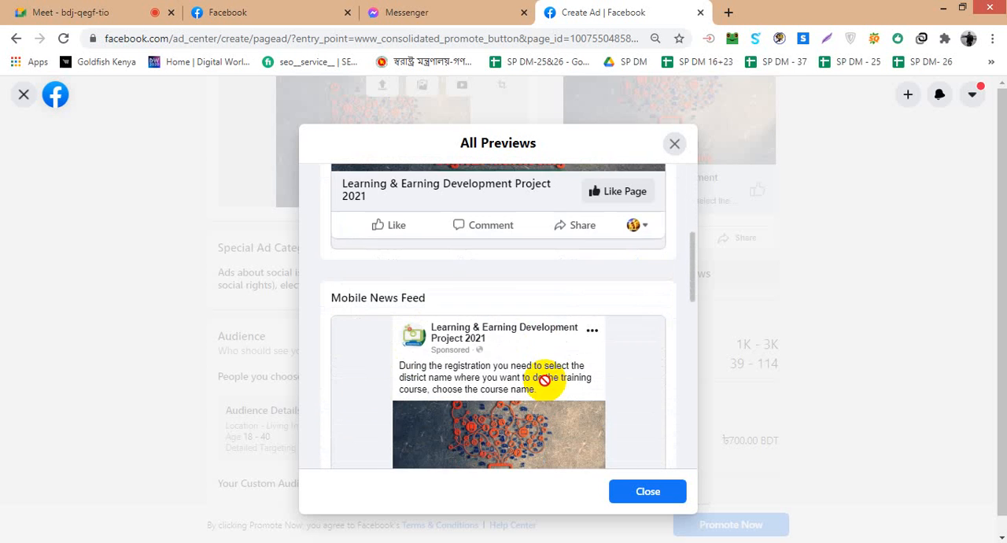
pyautogui.scroll(-2, 481, 292)
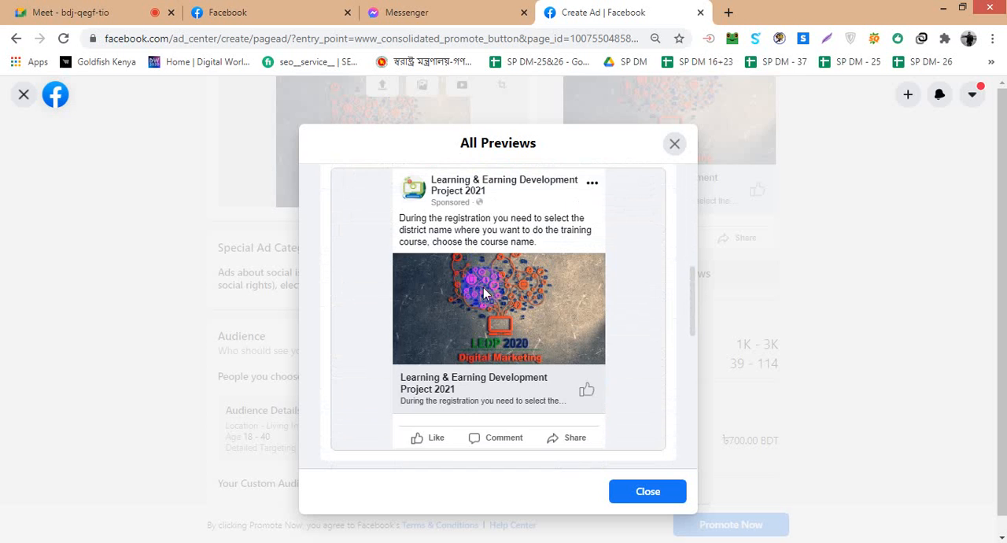
pyautogui.scroll(1, 425, 279)
# - Examine the Desktop Marketplace and Mobile Marketplace previews, and close the preview window
pyautogui.scroll(-1, 465, 303)
pyautogui.scroll(-5, 480, 313)
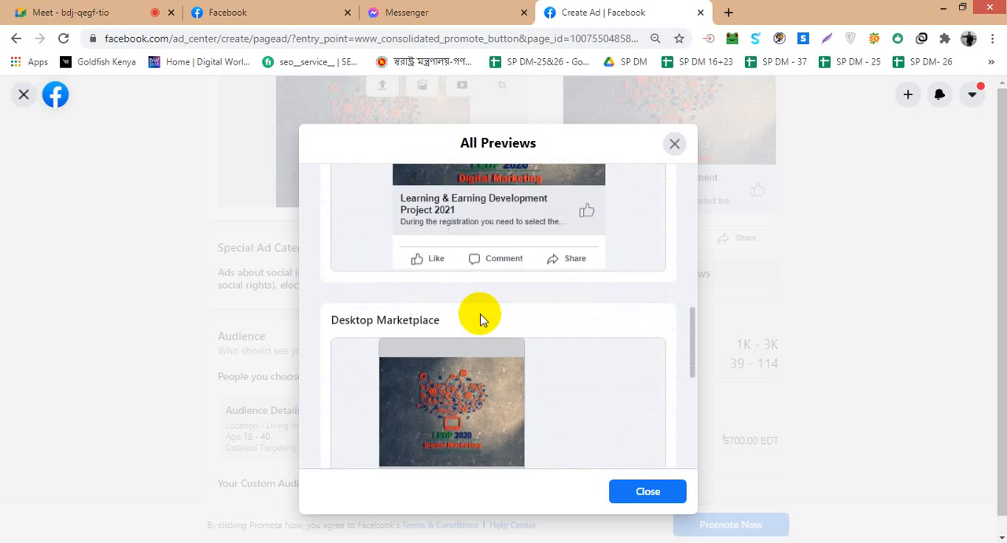
pyautogui.scroll(-1, 480, 313)
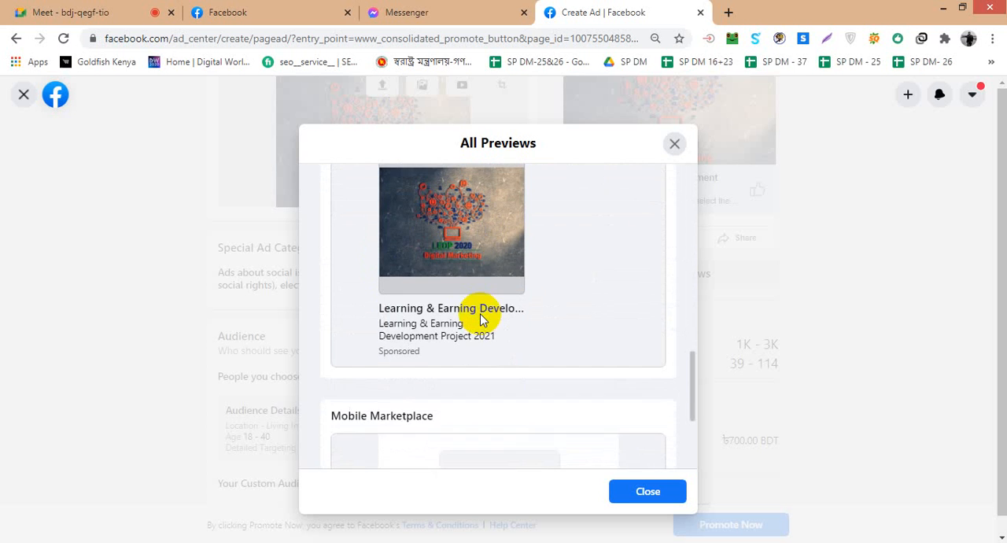
pyautogui.scroll(1, 480, 313)
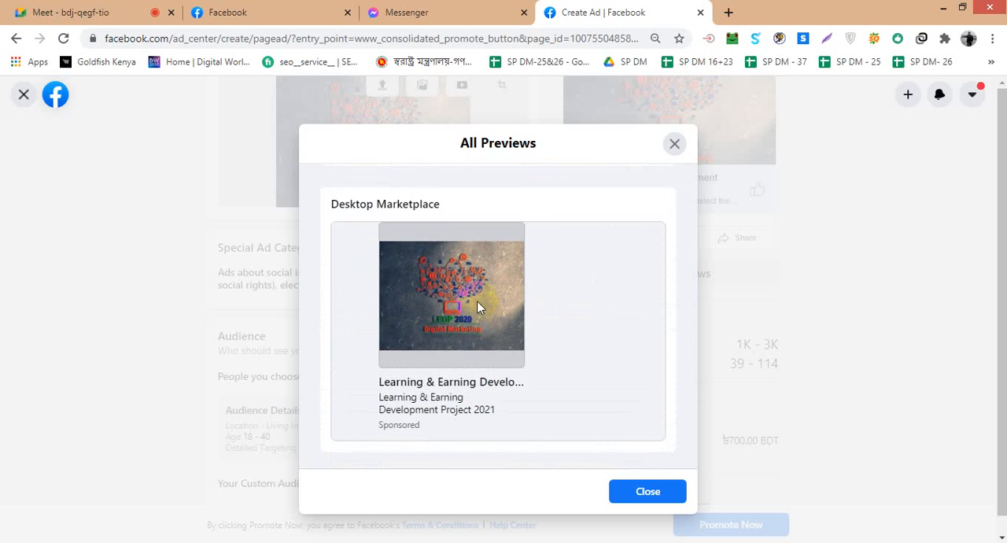
pyautogui.scroll(-2, 486, 313)
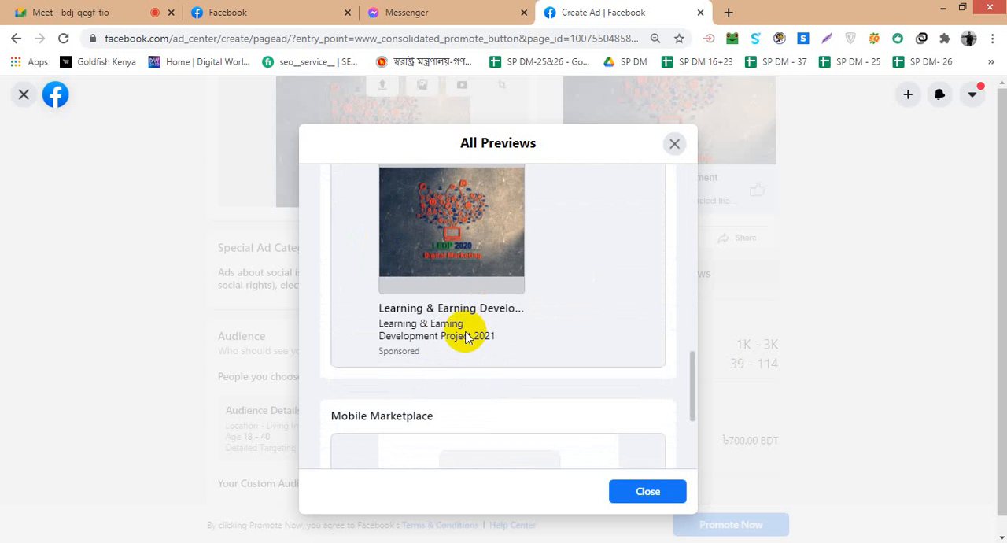
pyautogui.scroll(-3, 425, 346)
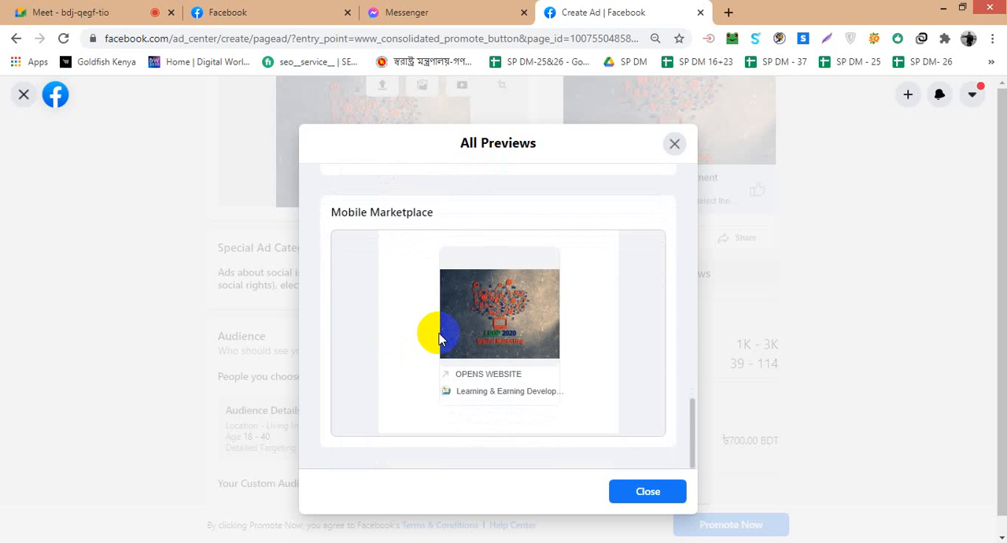
pyautogui.scroll(2, 630, 251)
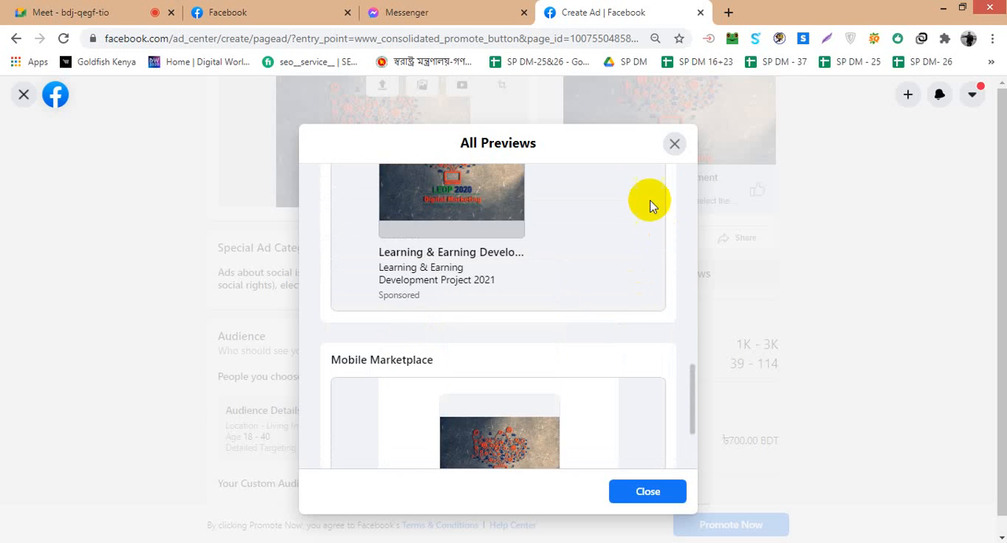
pyautogui.click(677, 146)
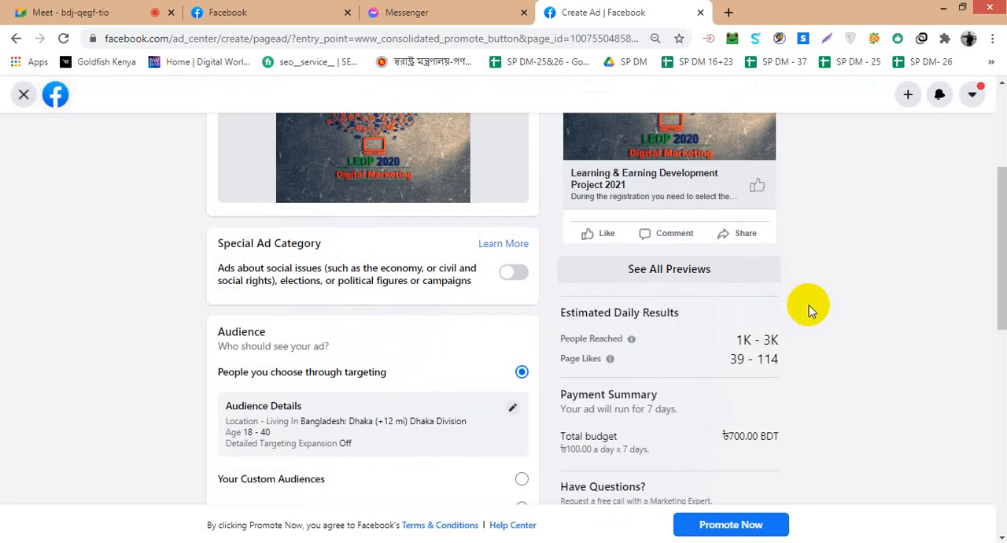
# - Review the ad's audience, duration and daily budget alongside the estimated daily results and payment summary
pyautogui.scroll(-1, 811, 309)
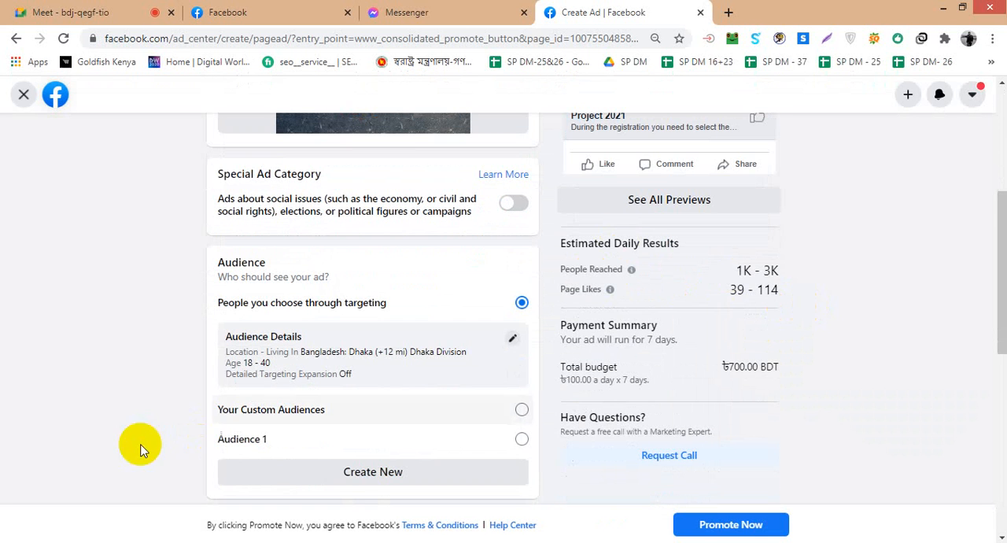
pyautogui.scroll(-1, 206, 441)
pyautogui.scroll(-3, 206, 441)
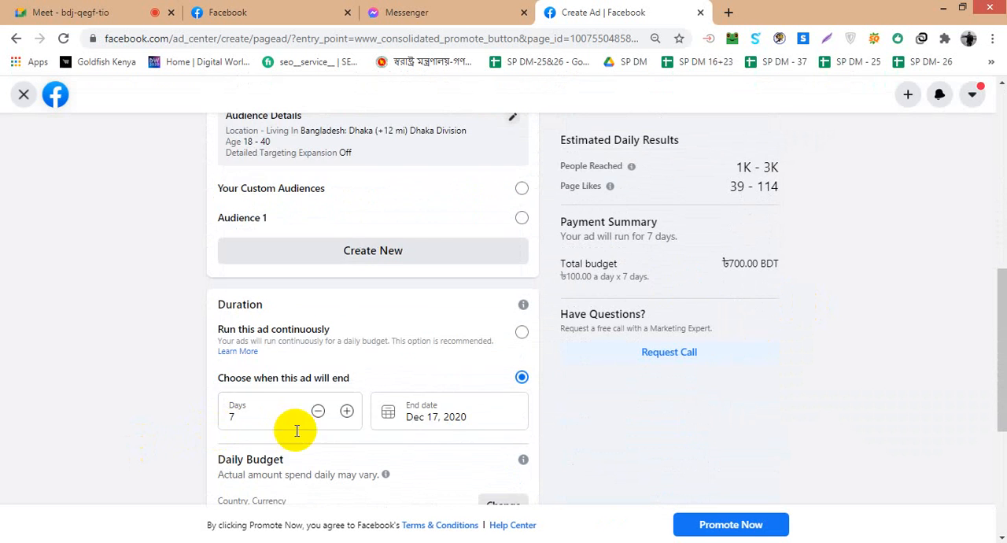
pyautogui.scroll(2, 464, 416)
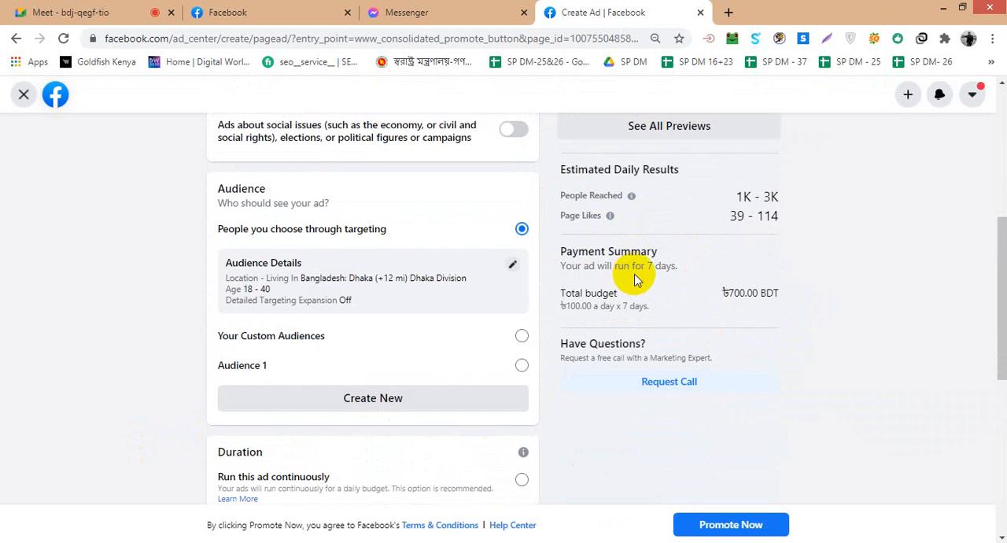
pyautogui.scroll(-3, 414, 414)
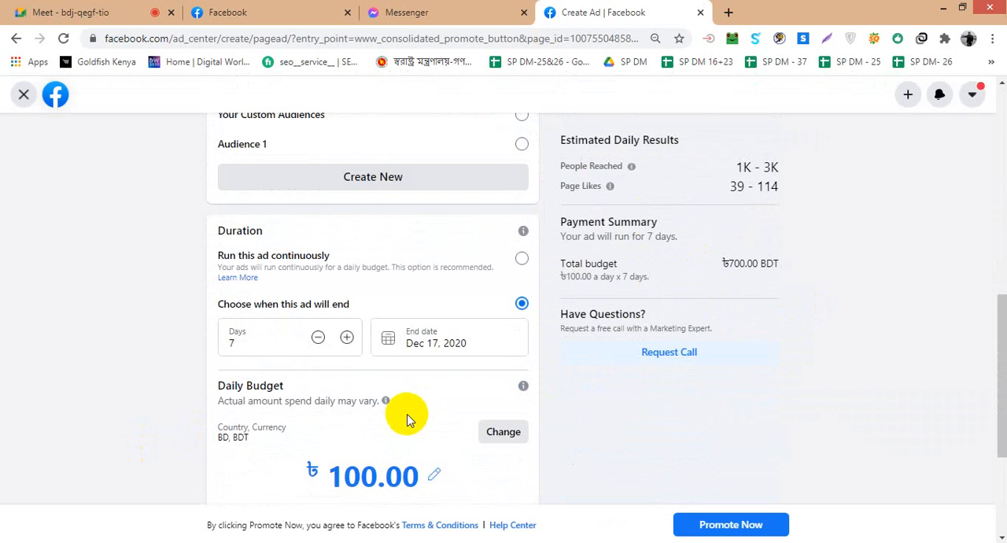
pyautogui.scroll(3, 738, 284)
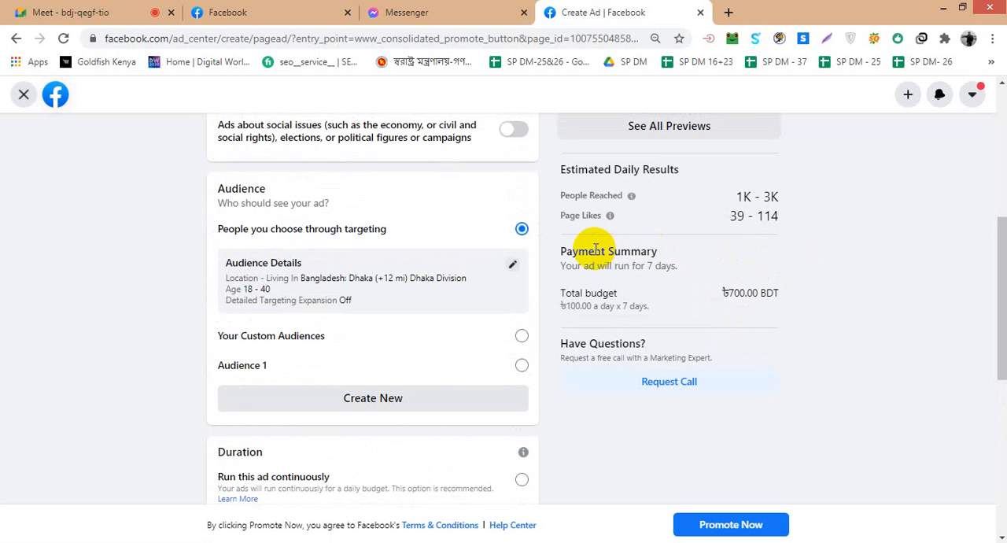
pyautogui.scroll(1, 646, 321)
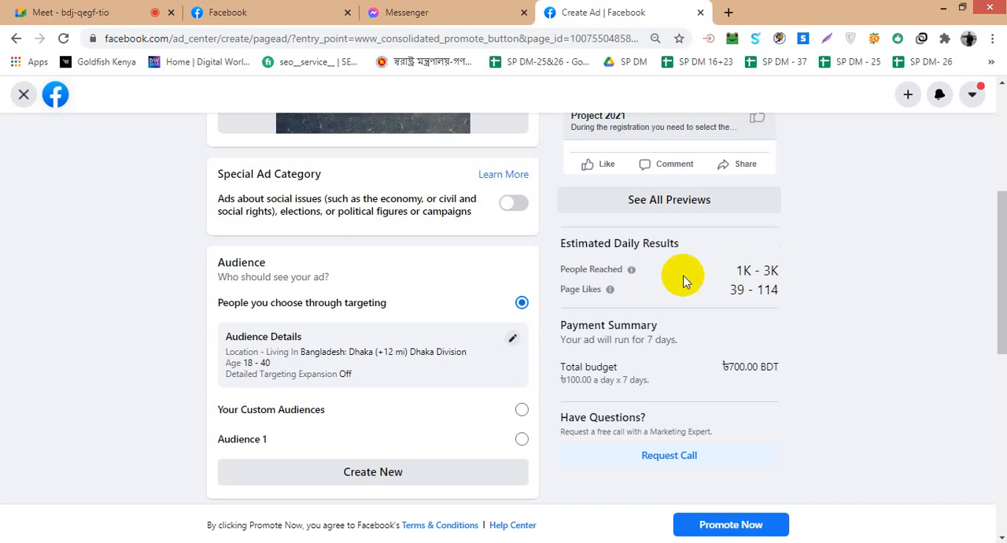
# - Recheck the ad creative and preview, the duration and budget settings, and the audience details
pyautogui.scroll(1, 712, 279)
pyautogui.scroll(1, 714, 281)
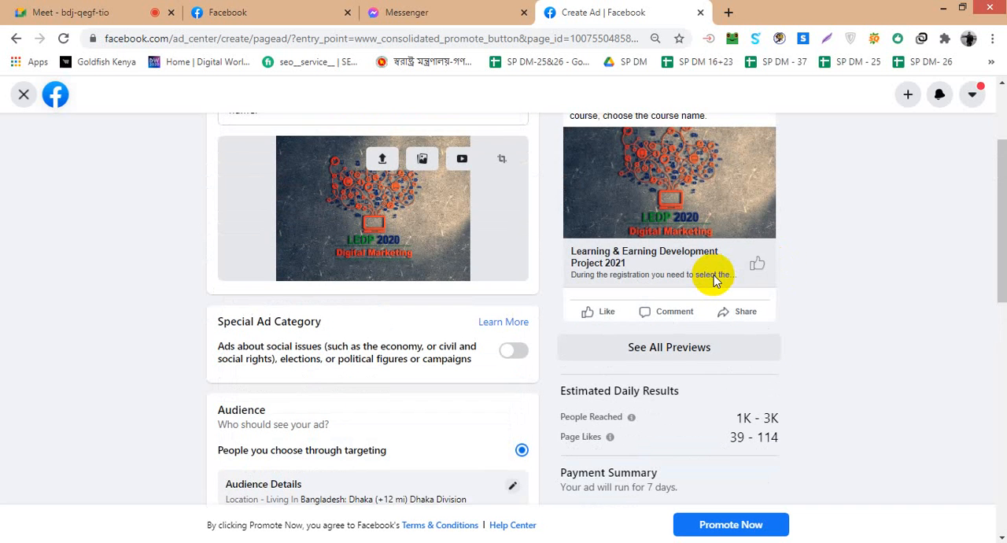
pyautogui.scroll(1, 714, 281)
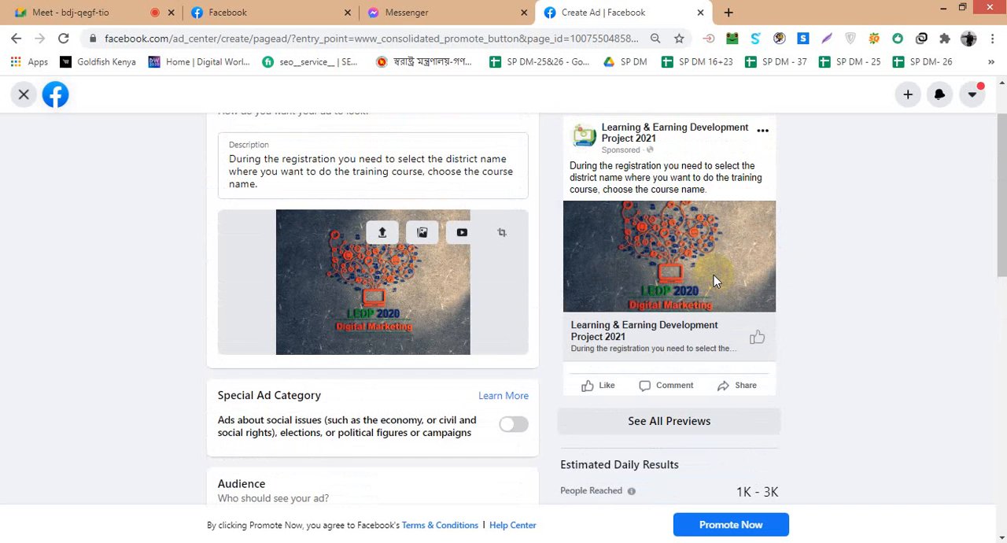
pyautogui.scroll(-7, 416, 366)
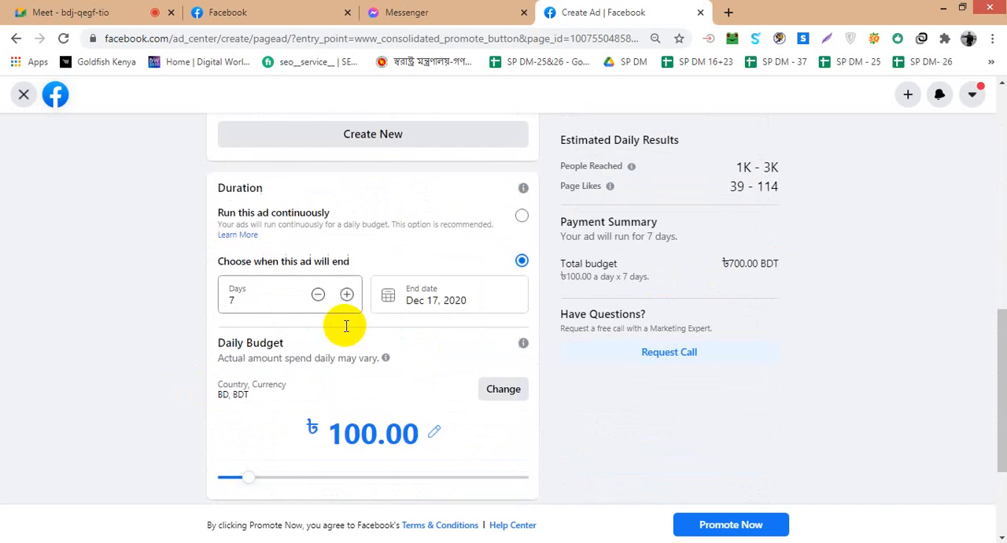
pyautogui.scroll(1, 346, 326)
pyautogui.scroll(2, 358, 296)
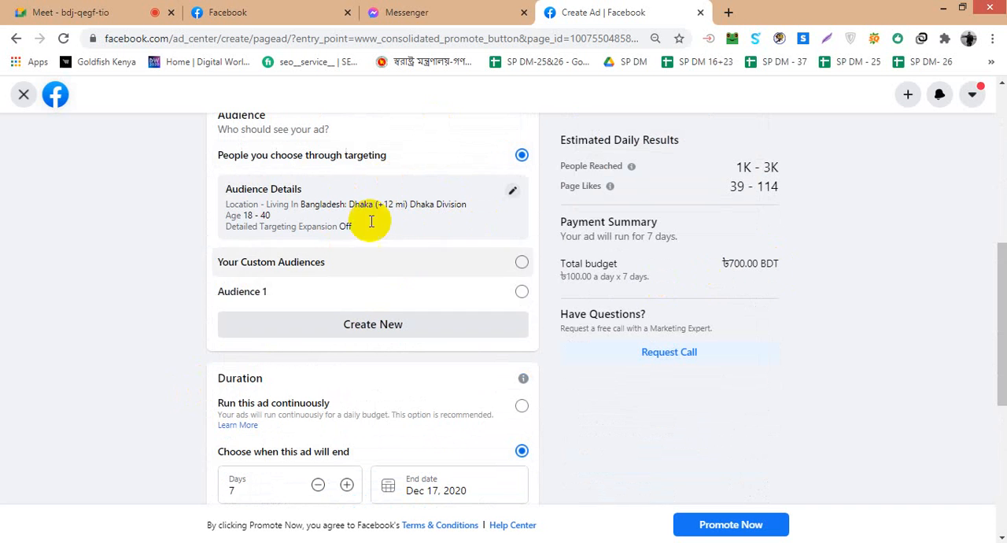
pyautogui.scroll(2, 820, 306)
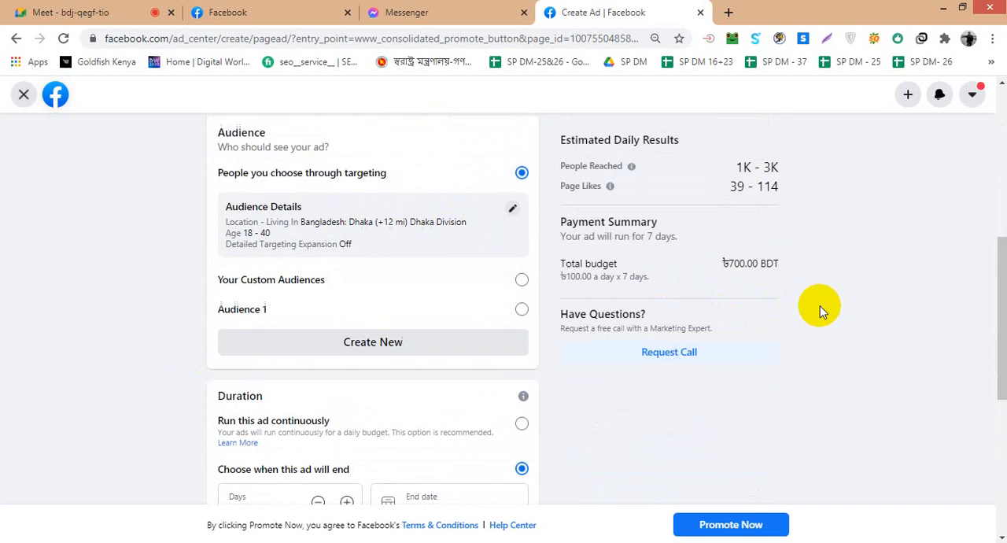
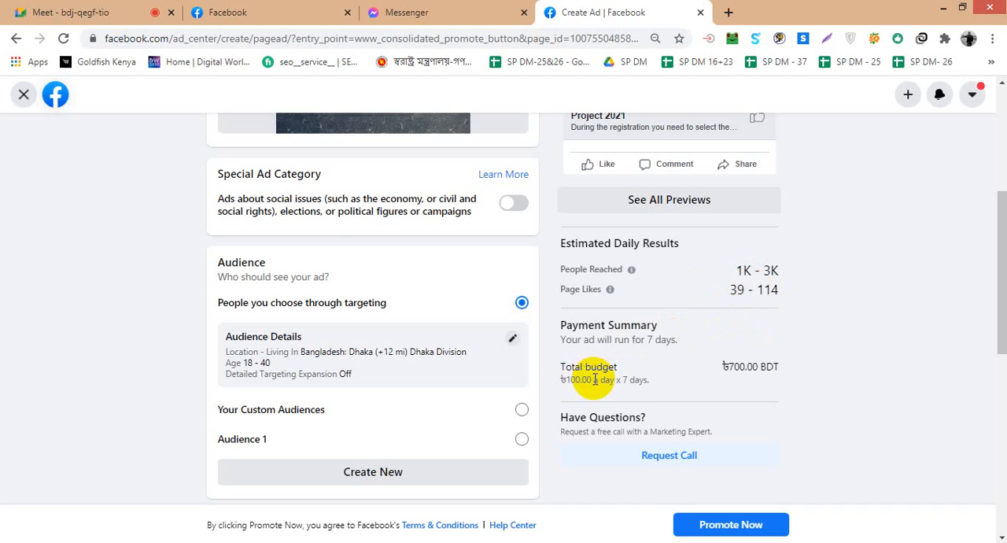
# - Review the ad's audience, duration, budget and estimated daily page likes, and look at the CodersTrust Bangladesh post in the Facebook feed
pyautogui.scroll(-2, 592, 376)
pyautogui.scroll(-3, 348, 454)
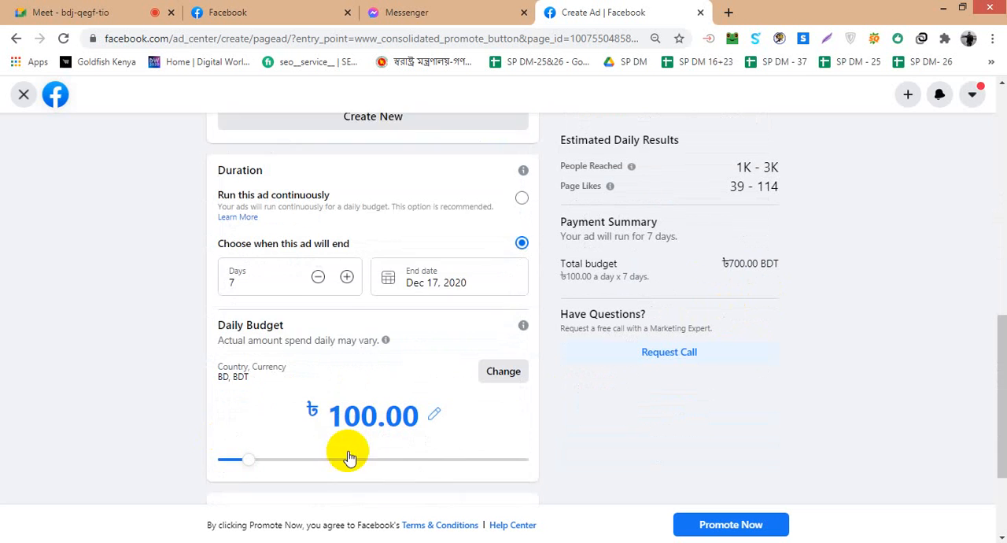
pyautogui.scroll(3, 352, 404)
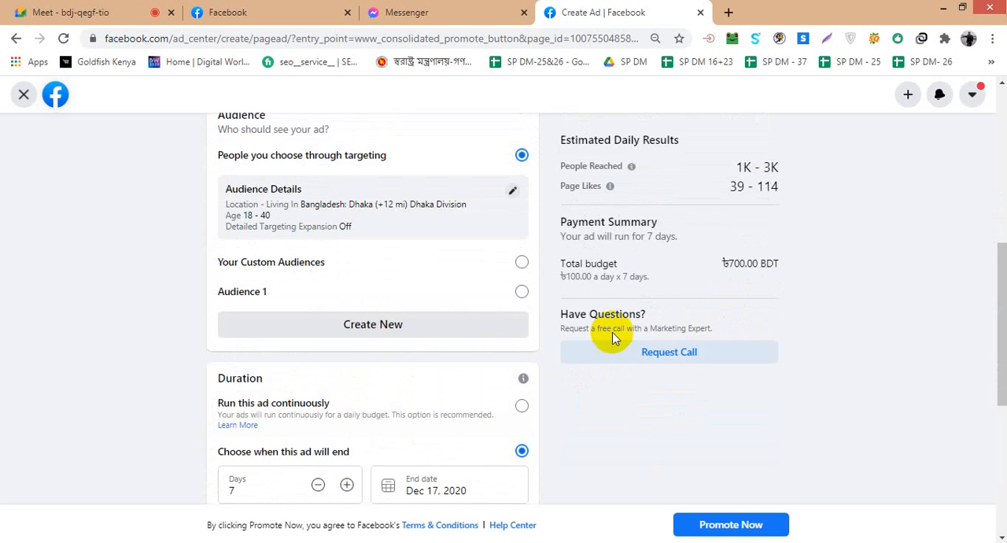
pyautogui.scroll(2, 742, 267)
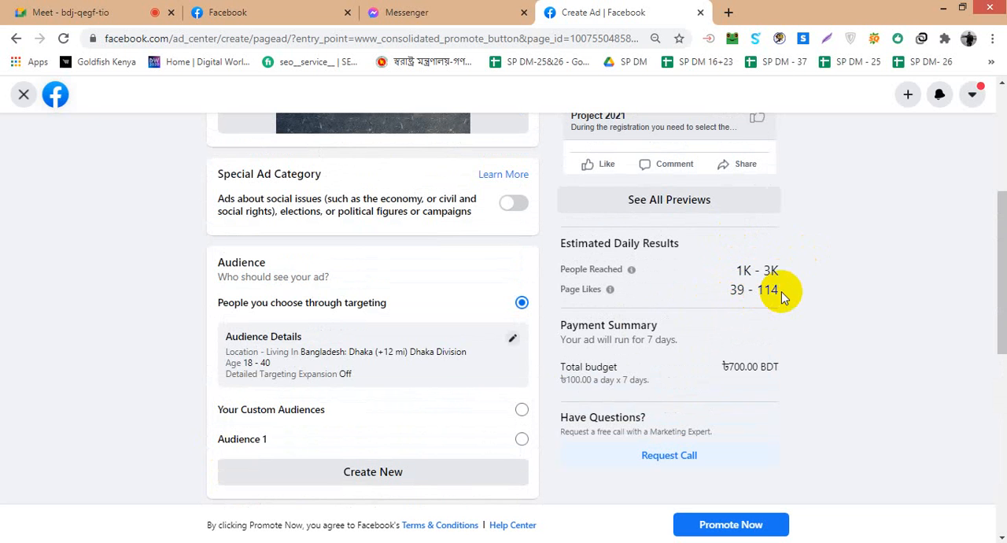
pyautogui.moveTo(758, 291); pyautogui.dragTo(783, 293)
pyautogui.click(737, 291)
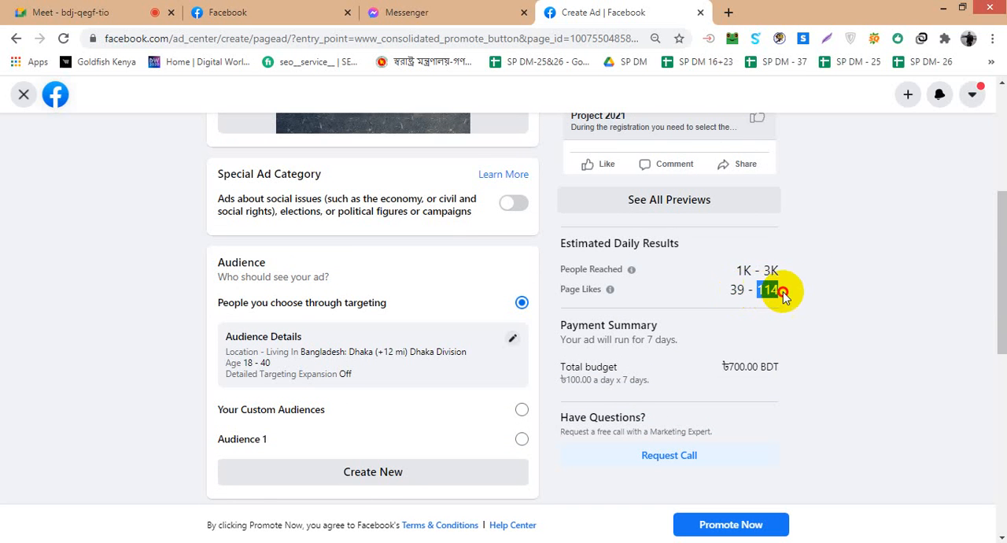
pyautogui.click(777, 291)
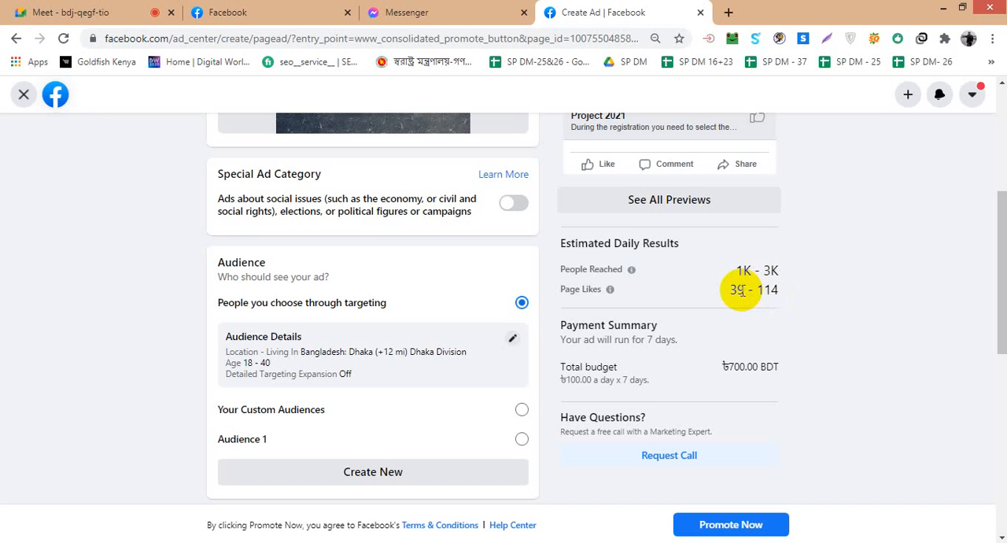
pyautogui.click(315, 12)
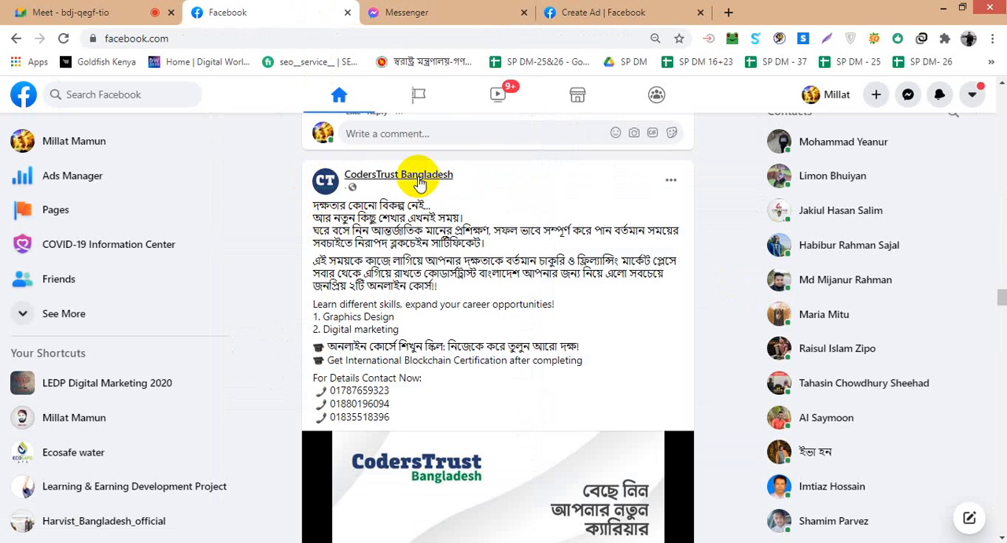
pyautogui.click(623, 10)
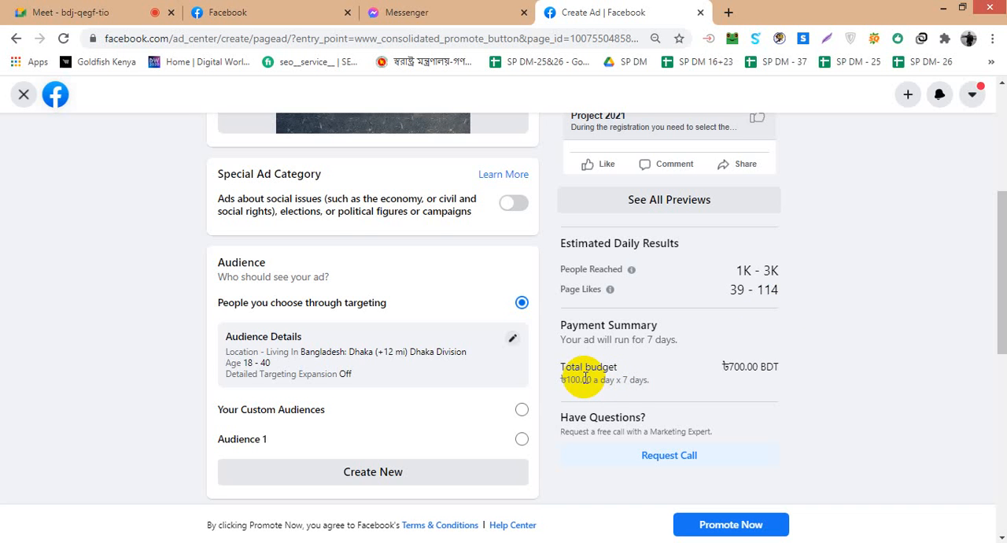
# - View the payment information requested for promoting the ad, and close it without adding a payment method
pyautogui.scroll(-6, 585, 379)
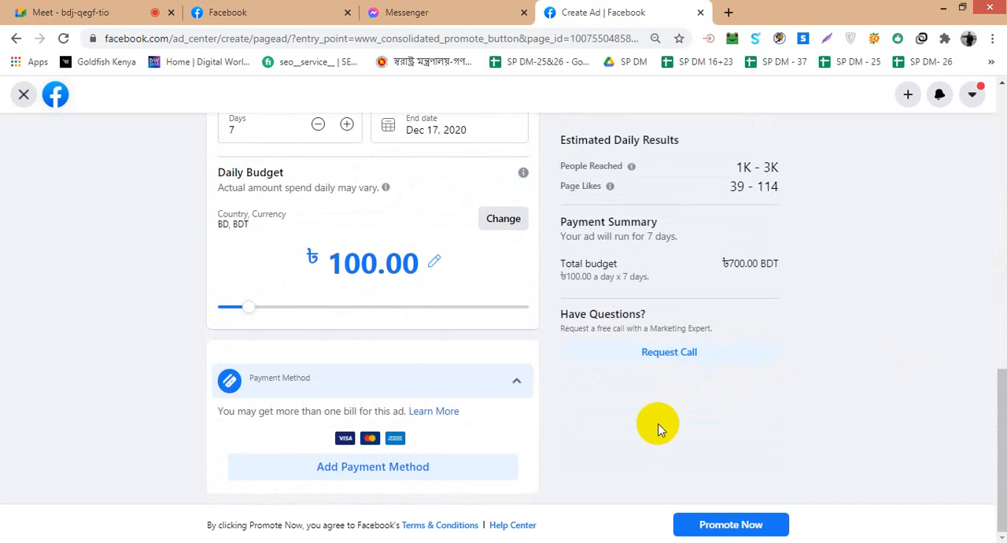
pyautogui.click(731, 524)
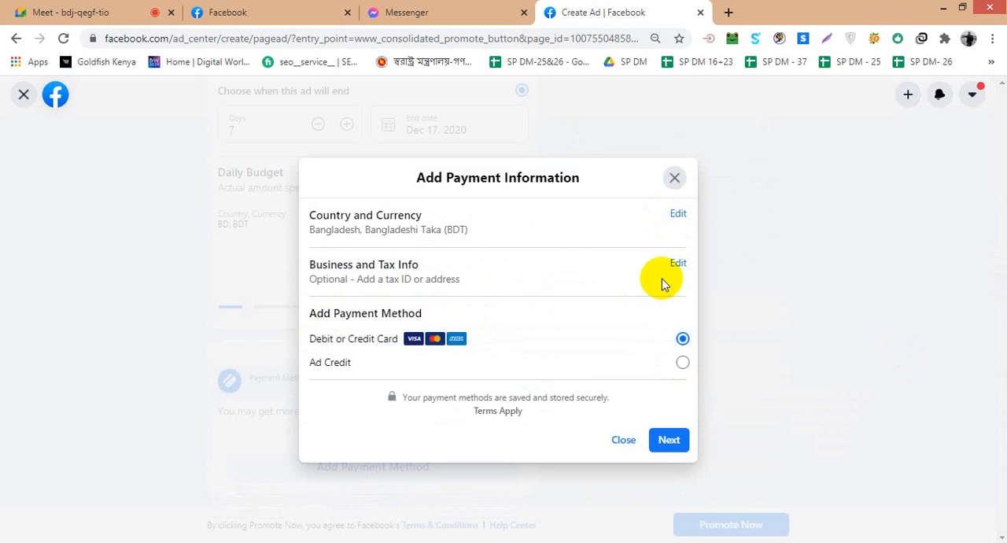
pyautogui.click(675, 178)
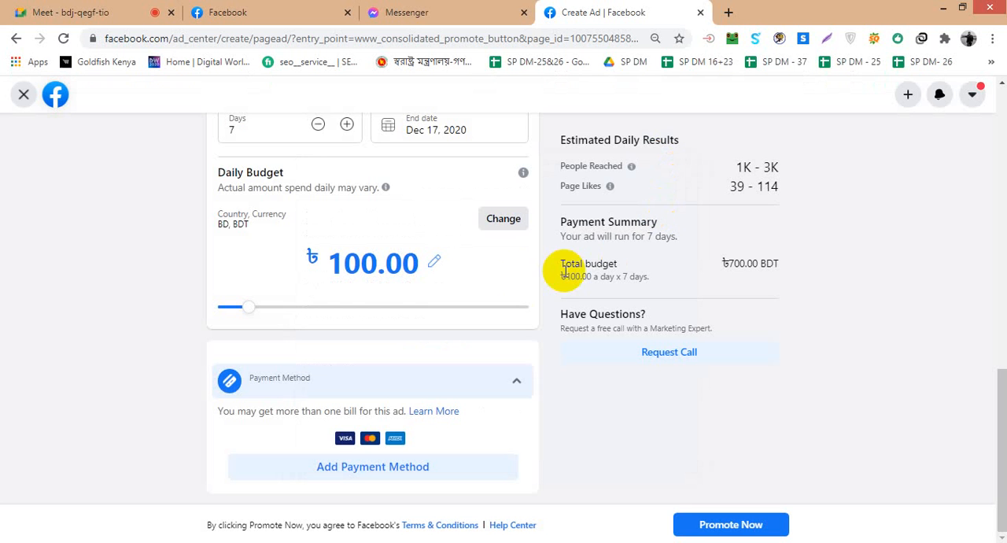
# - Set the ad's daily budget to 1,000 BDT
pyautogui.click(431, 264)
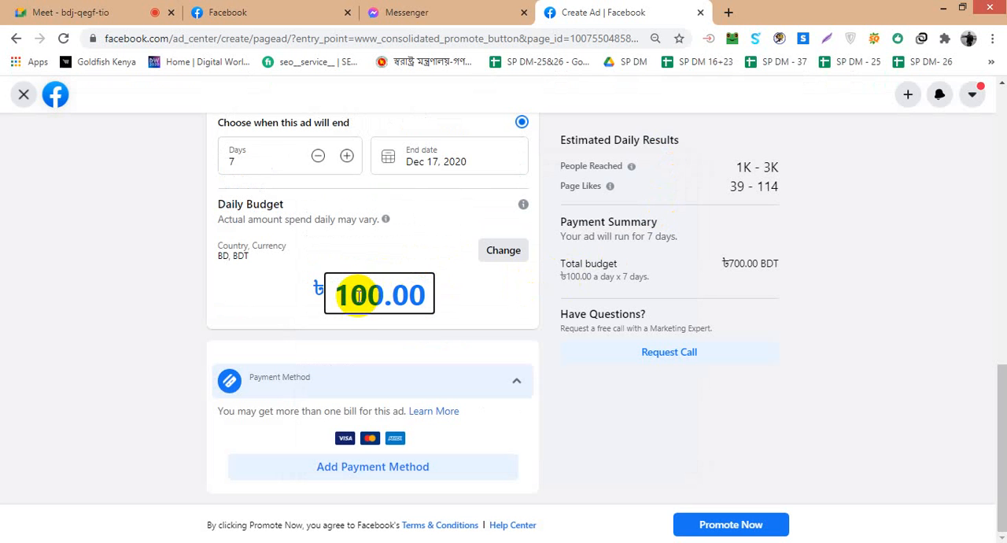
pyautogui.moveTo(350, 295); pyautogui.dragTo(313, 296)
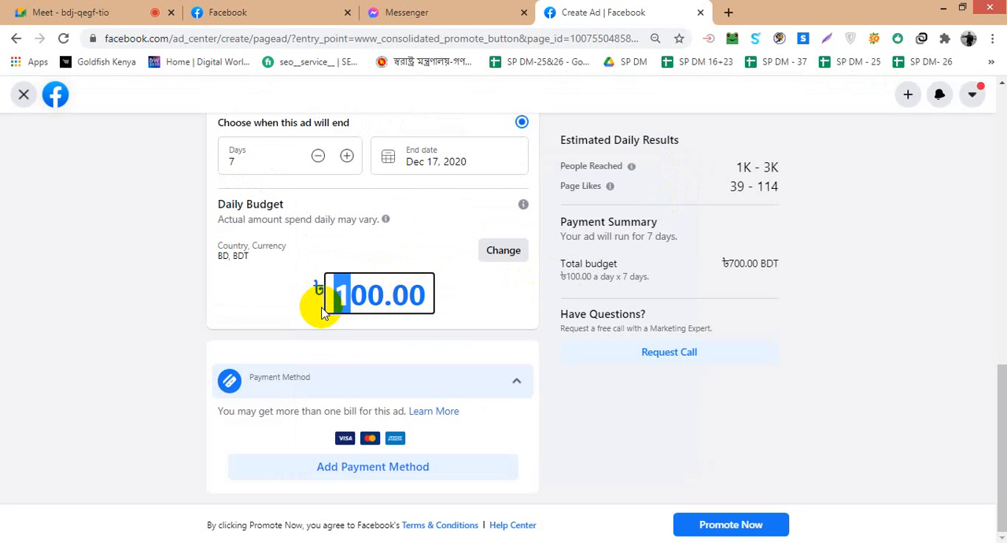
pyautogui.write('10')
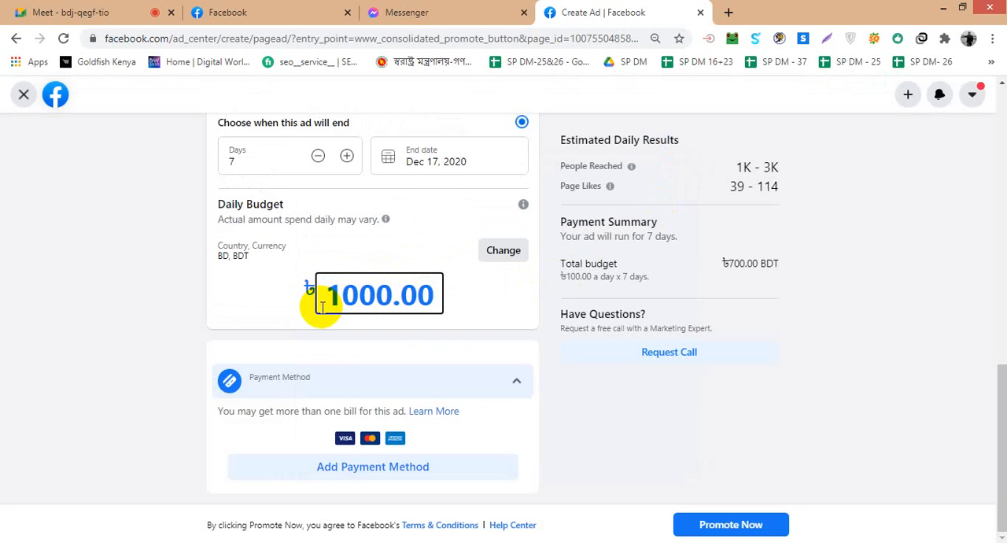
pyautogui.click(509, 247)
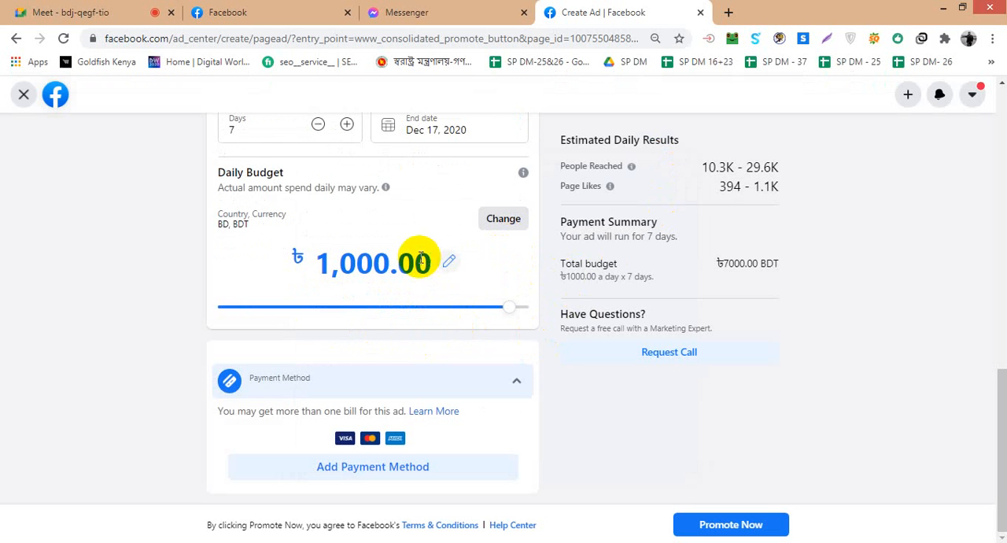
# - Review the estimated daily results and payment summary for the new budget against the ad's duration and audience settings
pyautogui.scroll(1, 621, 323)
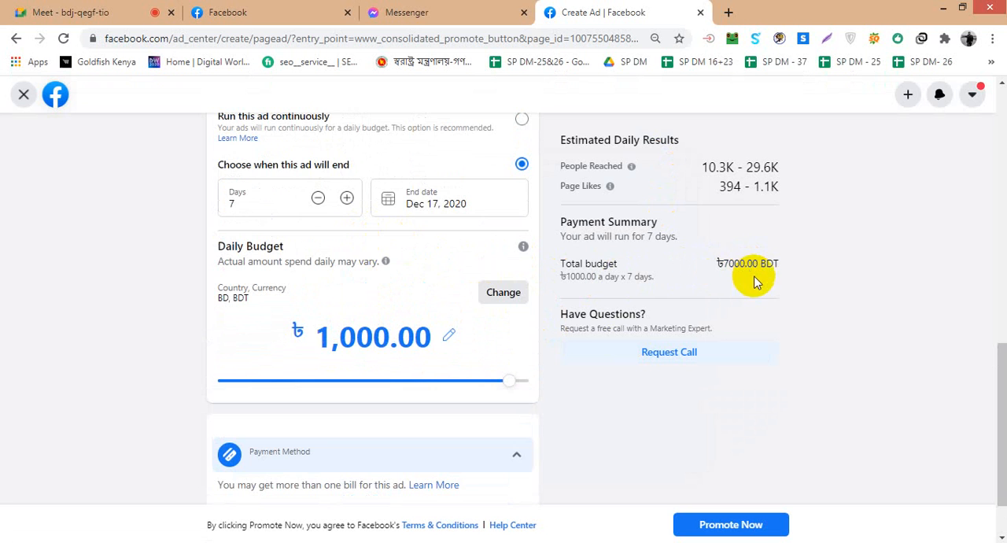
pyautogui.scroll(1, 752, 272)
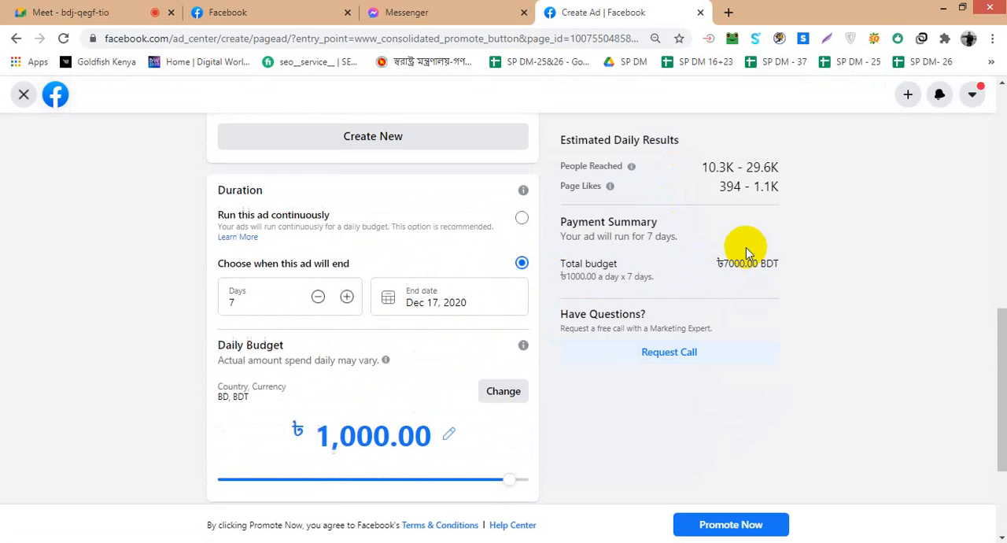
pyautogui.scroll(-2, 746, 249)
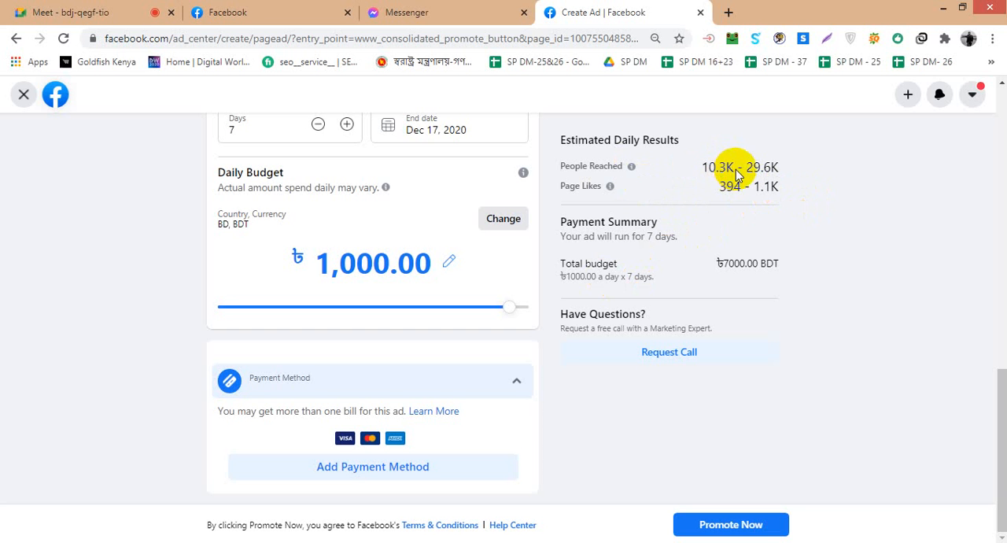
pyautogui.scroll(3, 467, 270)
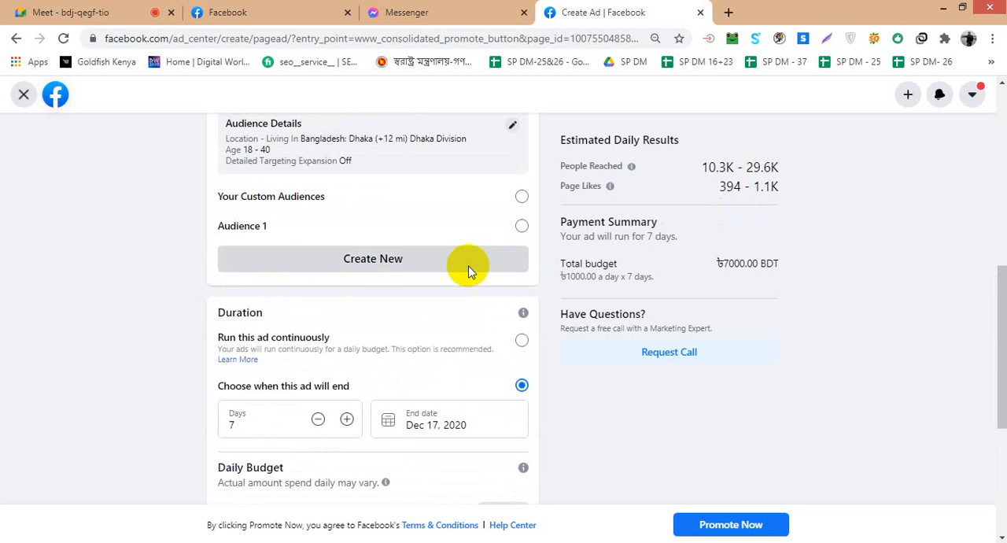
pyautogui.scroll(-1, 382, 299)
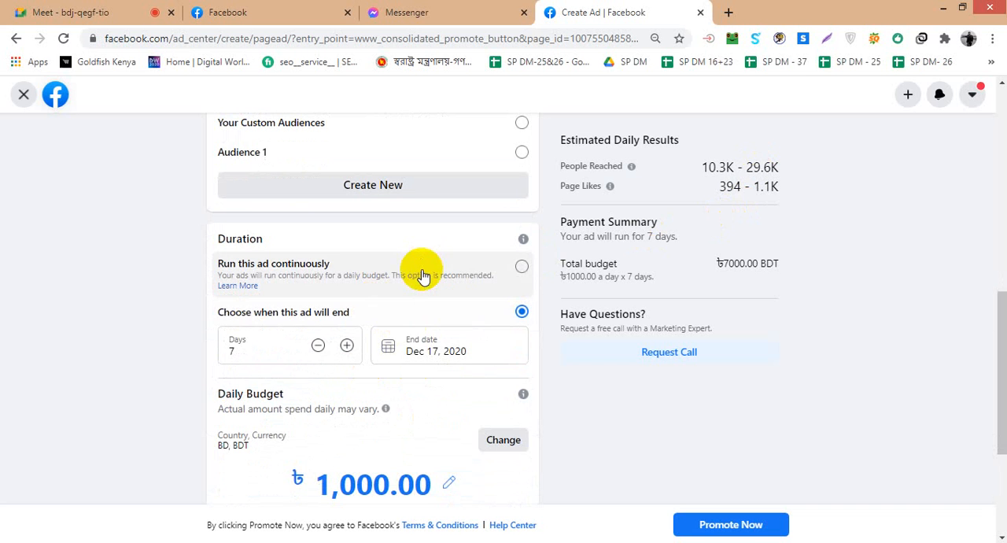
pyautogui.scroll(3, 422, 275)
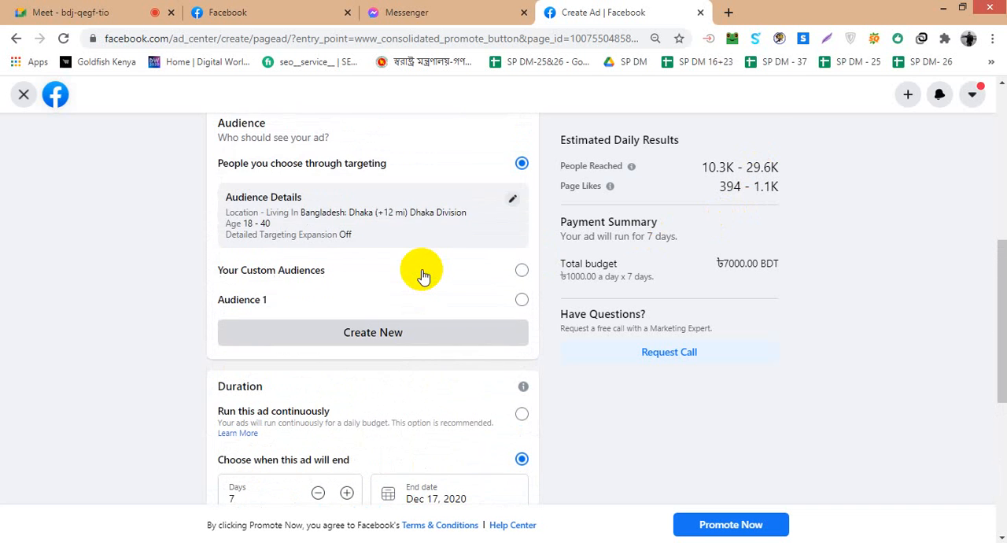
pyautogui.scroll(1, 422, 276)
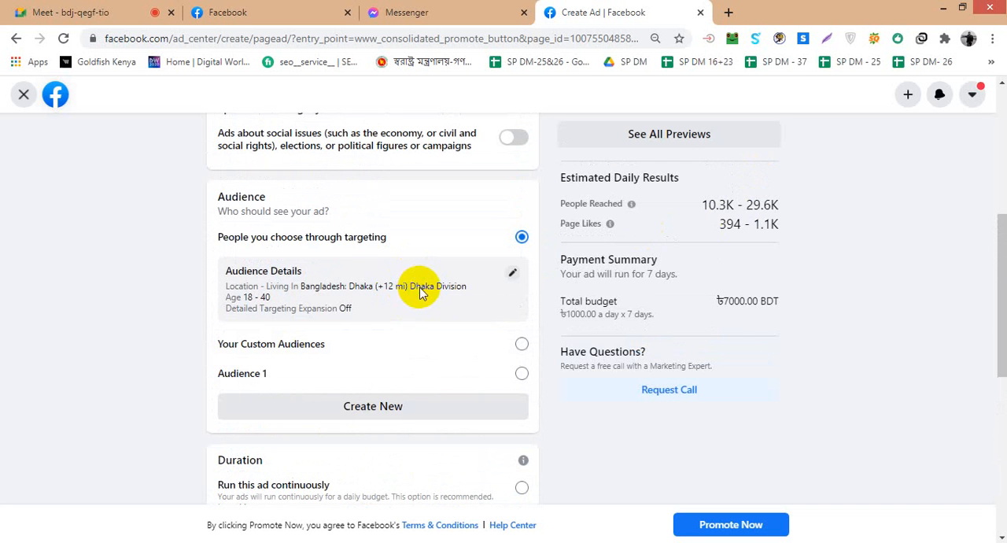
pyautogui.scroll(-5, 726, 327)
pyautogui.scroll(15, 725, 324)
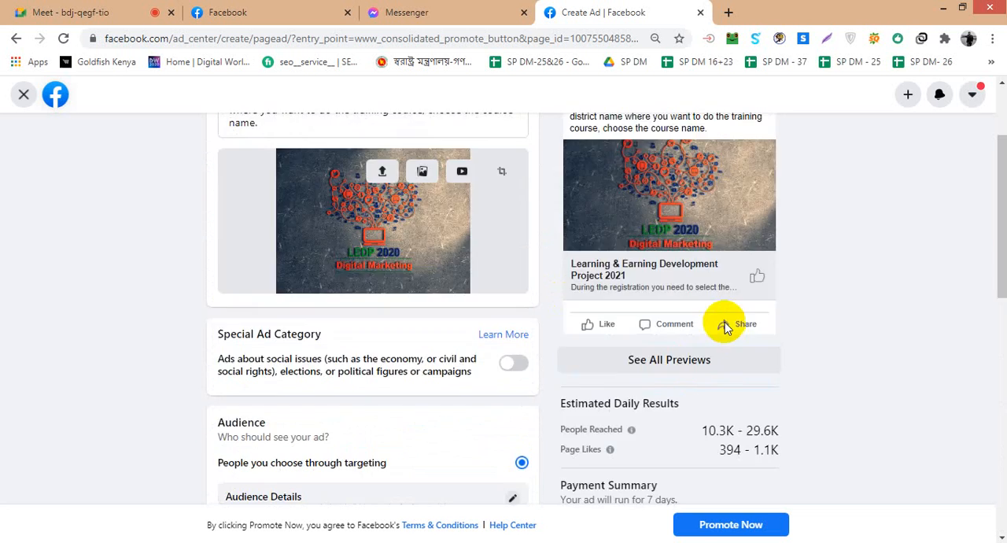
# - Discard the Promote Your Page ad and start boosting the page's Dec 10 post with the LEDP 2020 Digital Marketing image
pyautogui.click(24, 94)
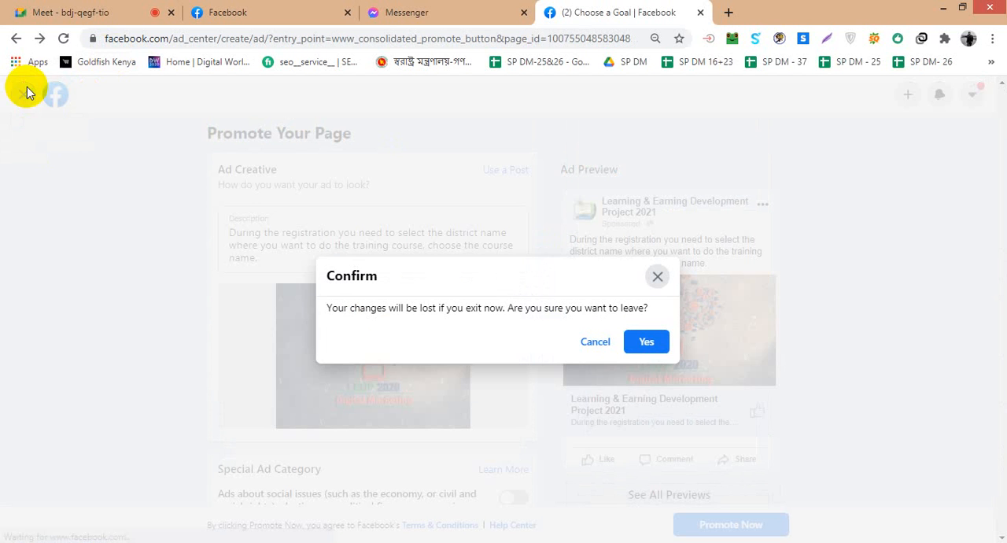
pyautogui.click(647, 342)
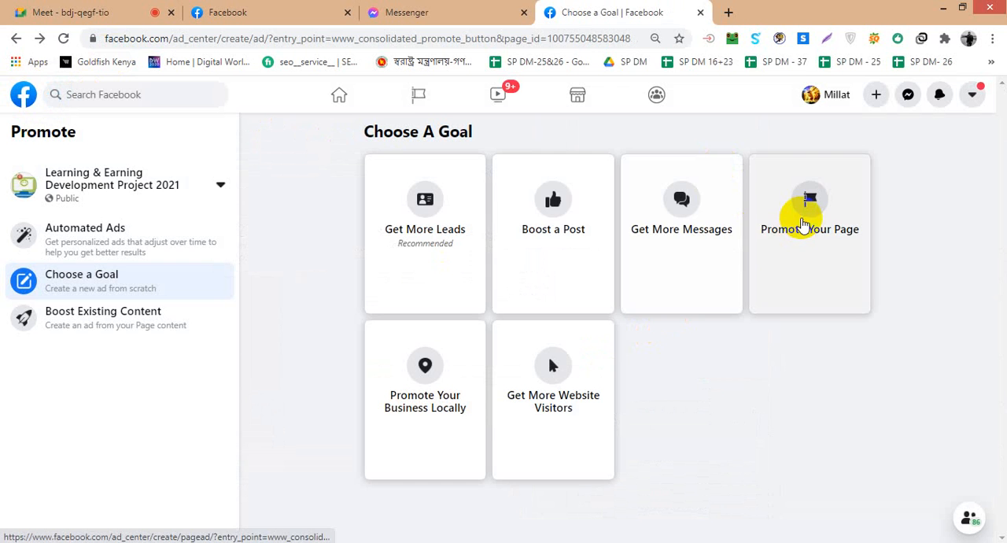
pyautogui.click(548, 210)
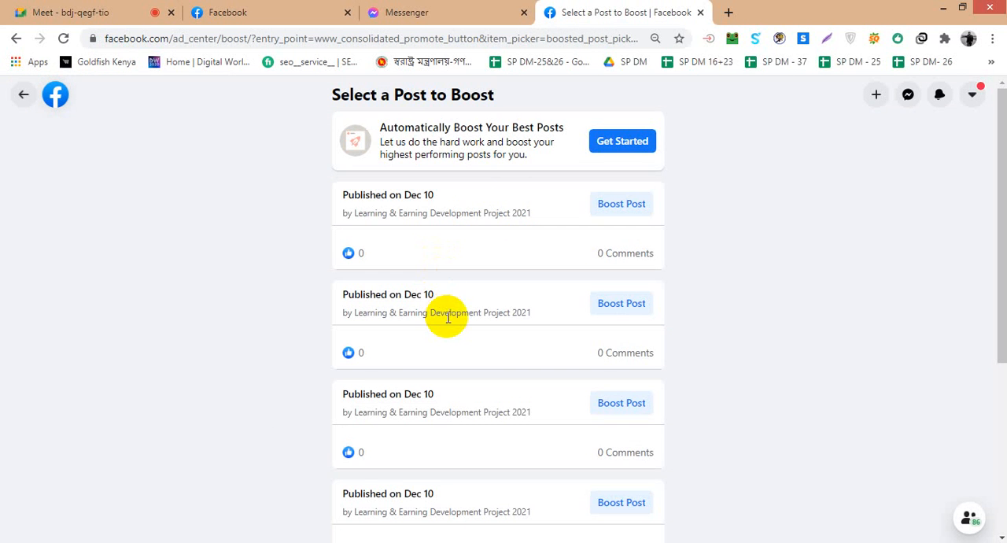
pyautogui.scroll(-5, 447, 317)
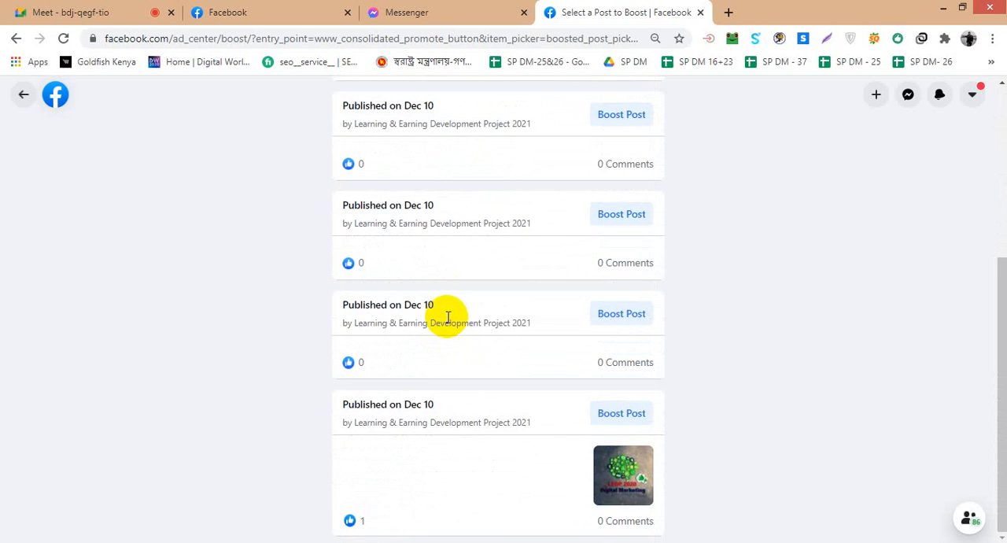
pyautogui.click(634, 414)
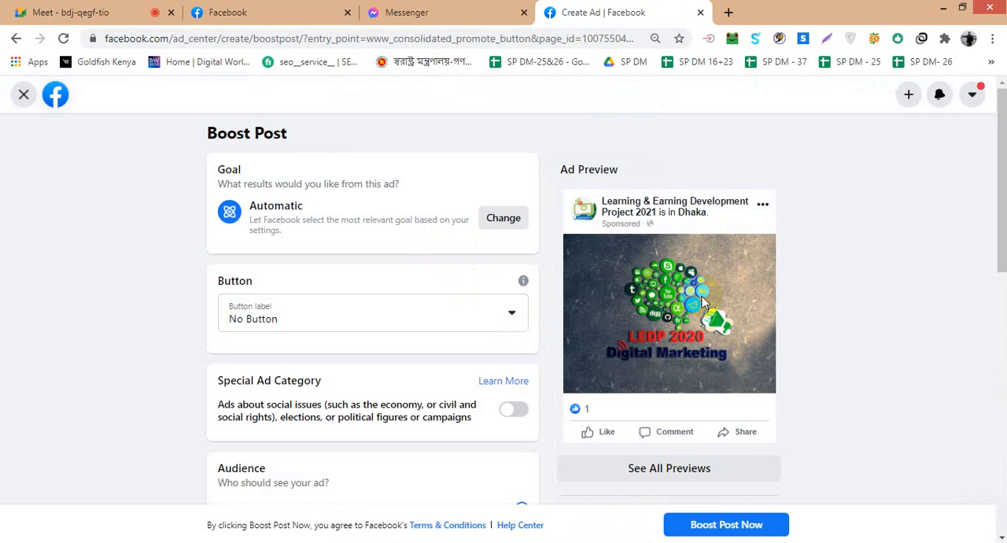
# - Set the boosted post's button label to Book Now and check the estimated daily results and ad preview
pyautogui.click(527, 316)
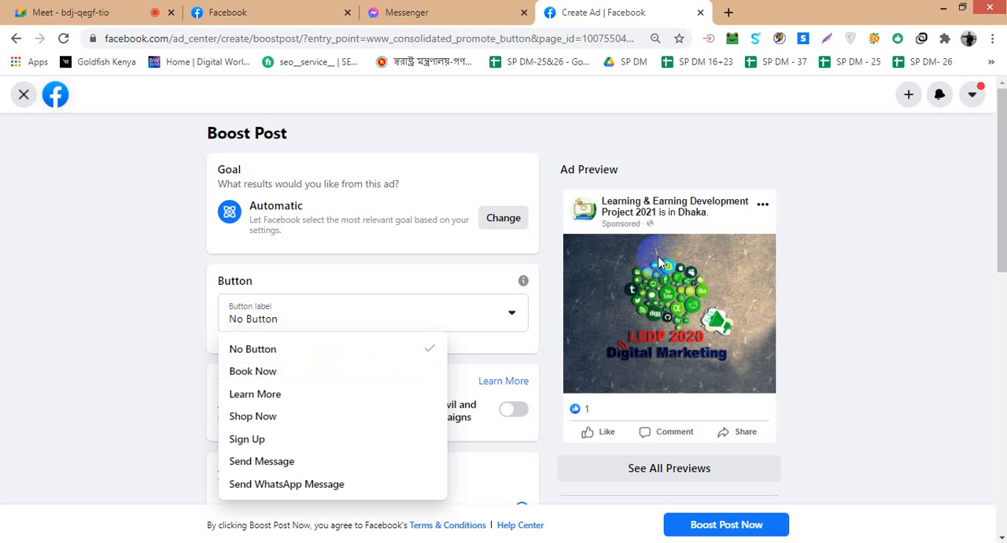
pyautogui.click(283, 374)
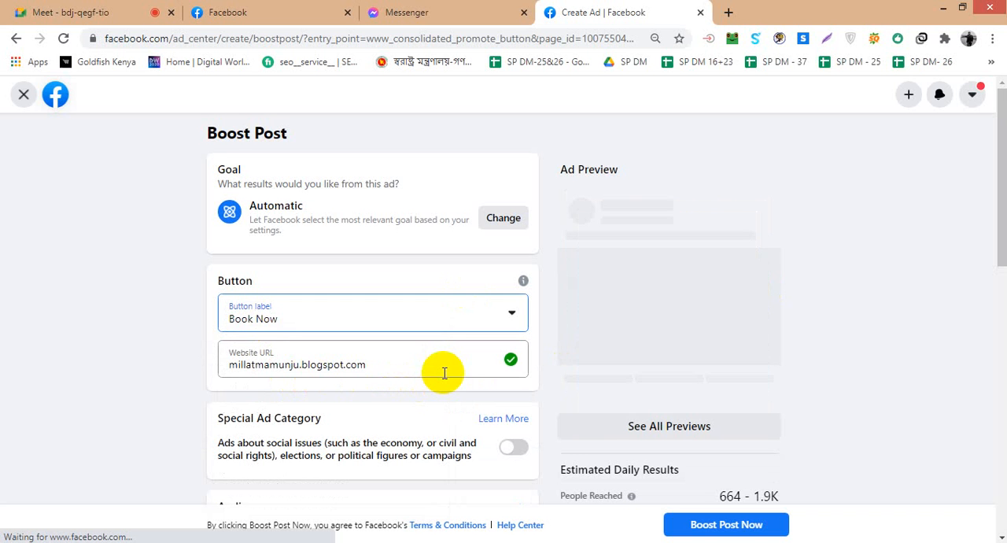
pyautogui.scroll(-3, 808, 343)
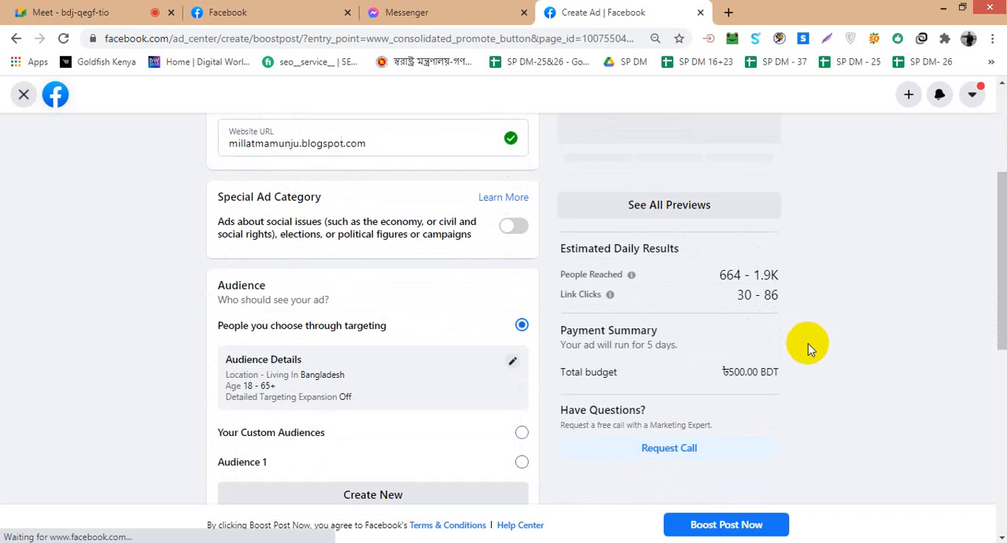
pyautogui.scroll(3, 808, 343)
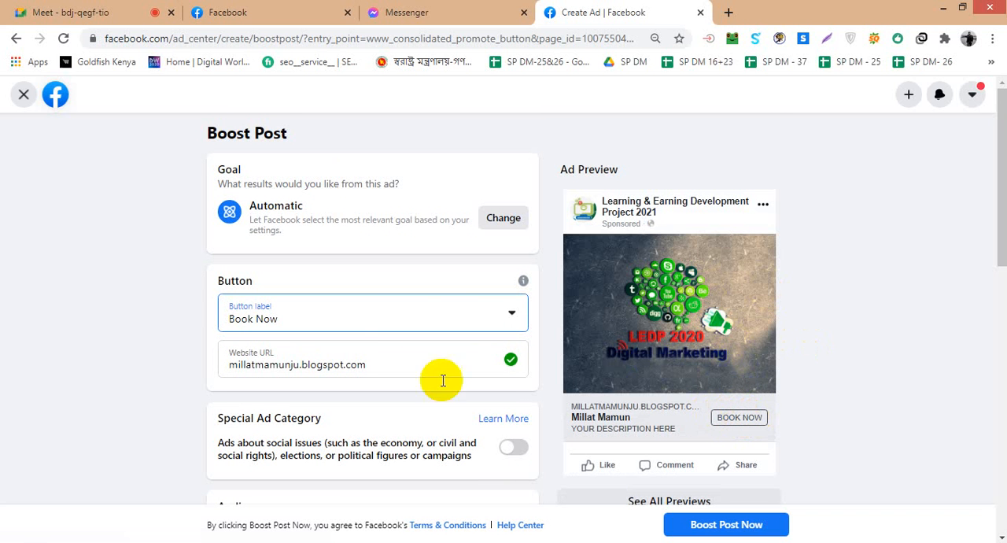
# - Set the boosted post's button label to Learn More, and look over the other label options
pyautogui.click(510, 316)
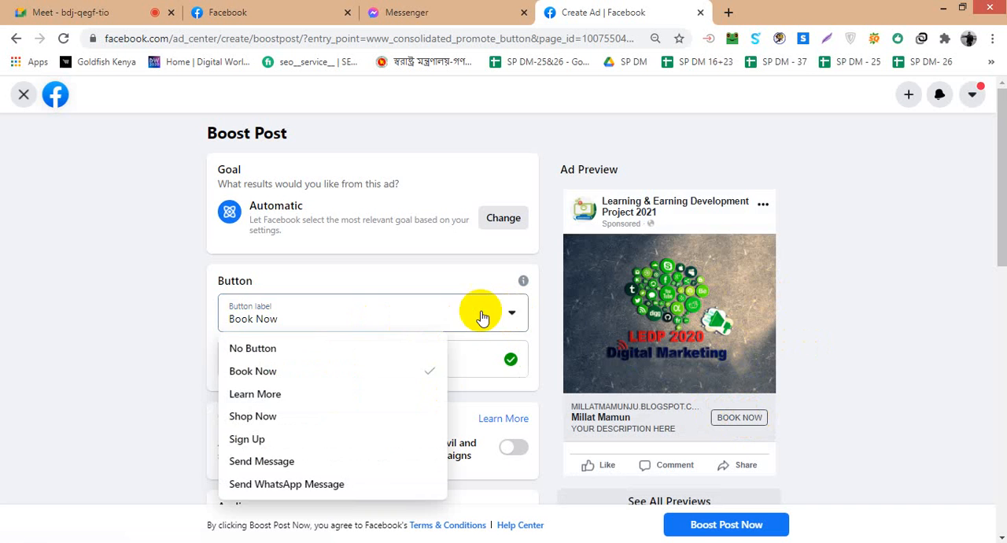
pyautogui.click(318, 396)
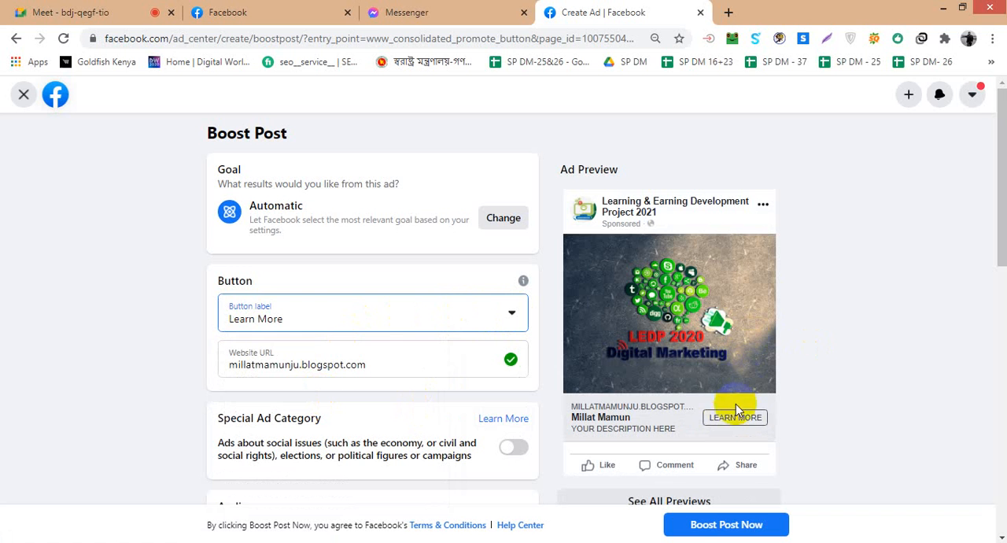
pyautogui.click(512, 313)
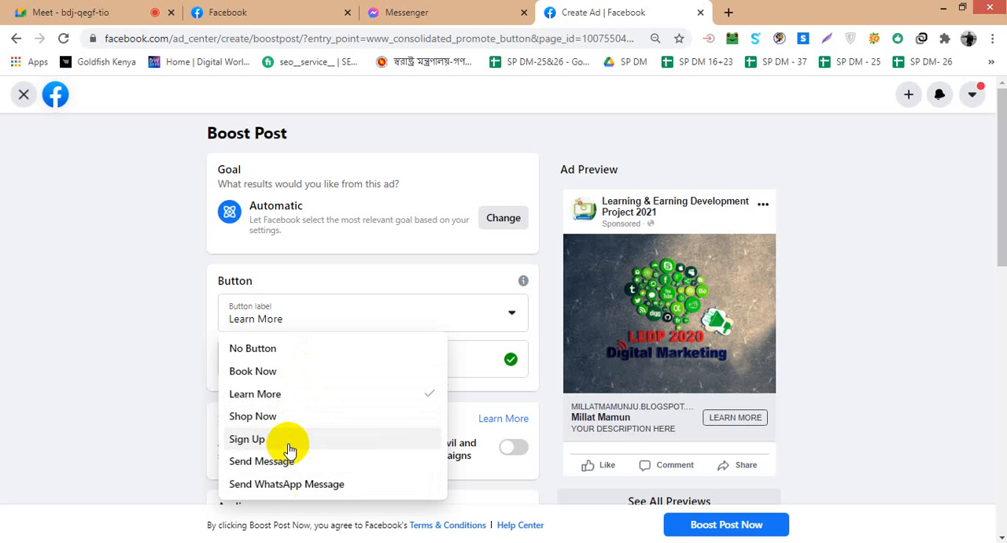
pyautogui.click(848, 346)
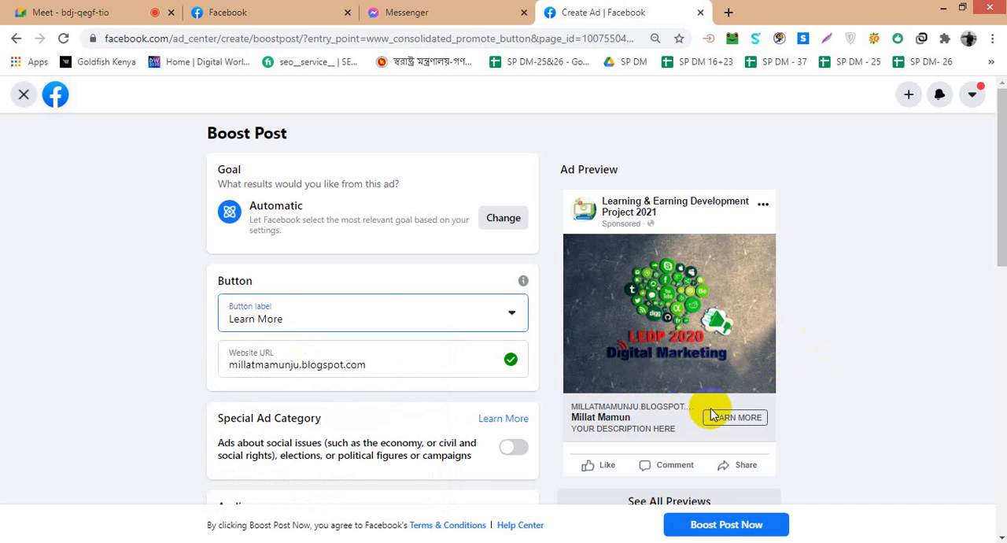
# - Review the boosted post's audience, duration and budget, and look over the audience editing options, closing the editor without saving
pyautogui.scroll(-4, 339, 307)
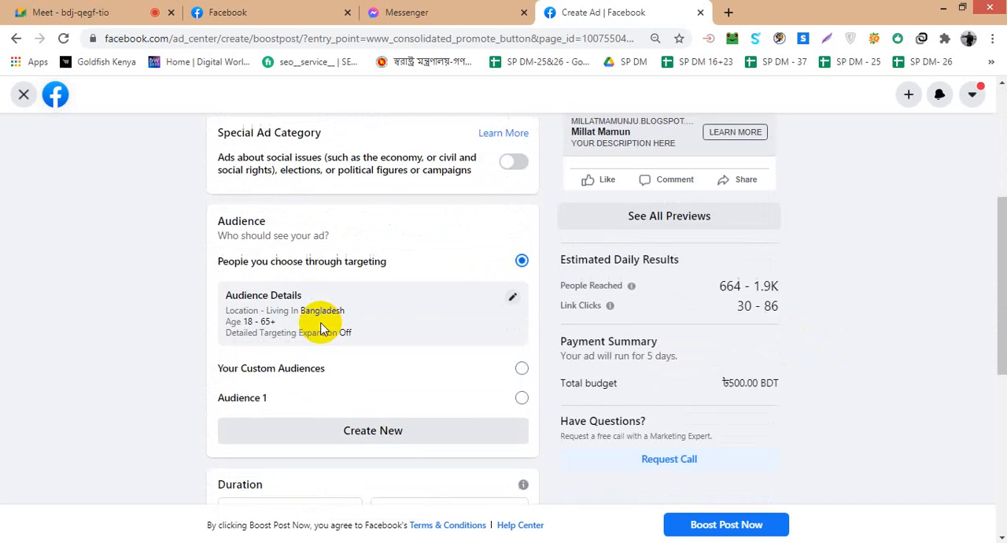
pyautogui.scroll(-2, 323, 328)
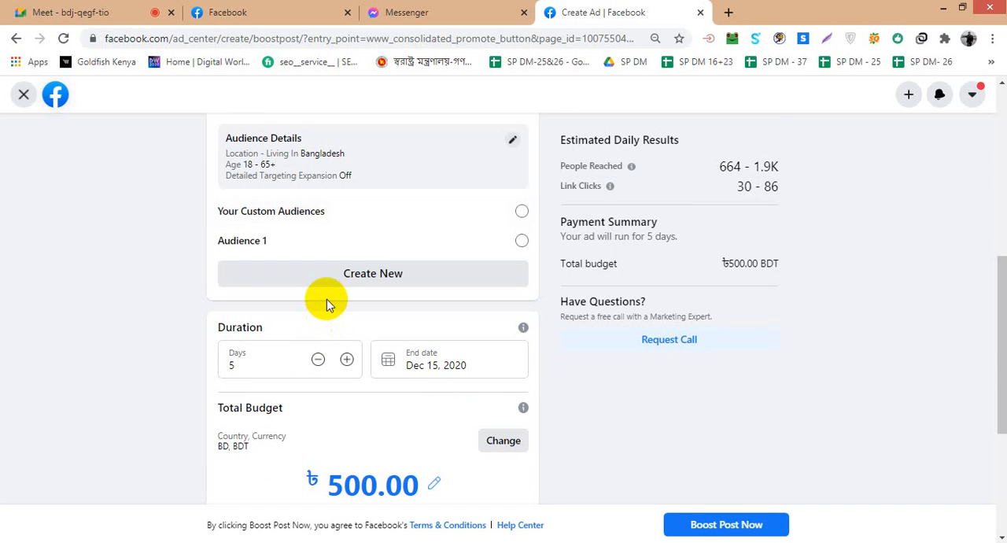
pyautogui.scroll(1, 326, 299)
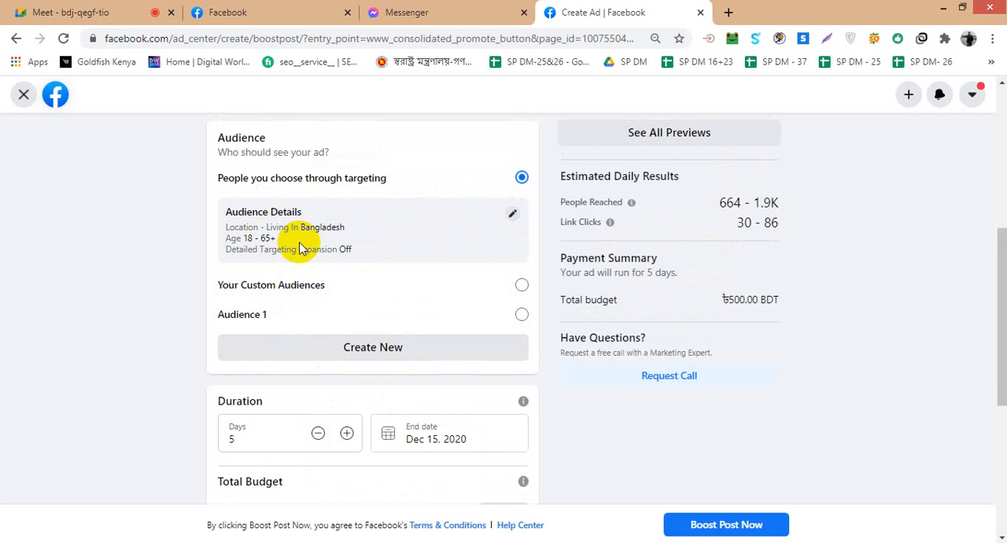
pyautogui.click(512, 213)
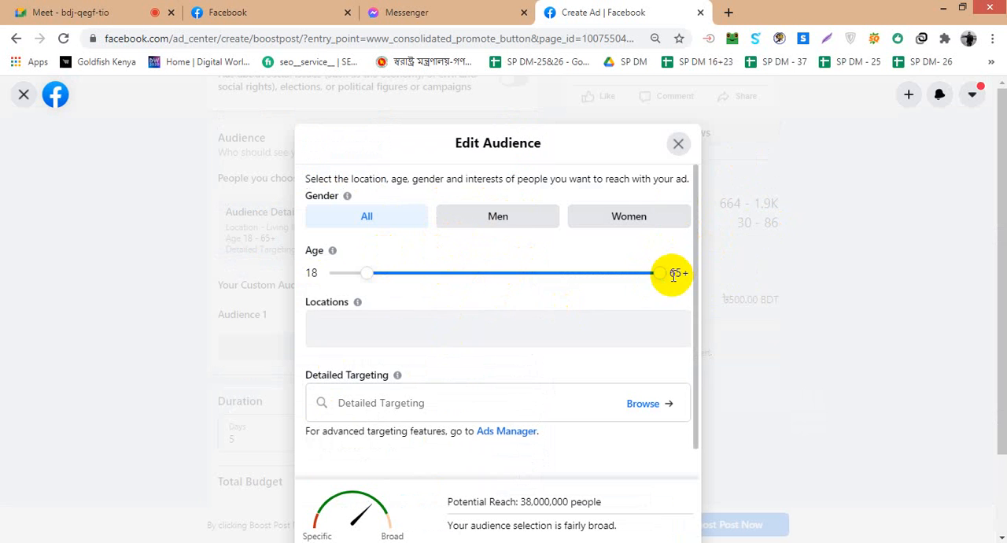
pyautogui.click(679, 146)
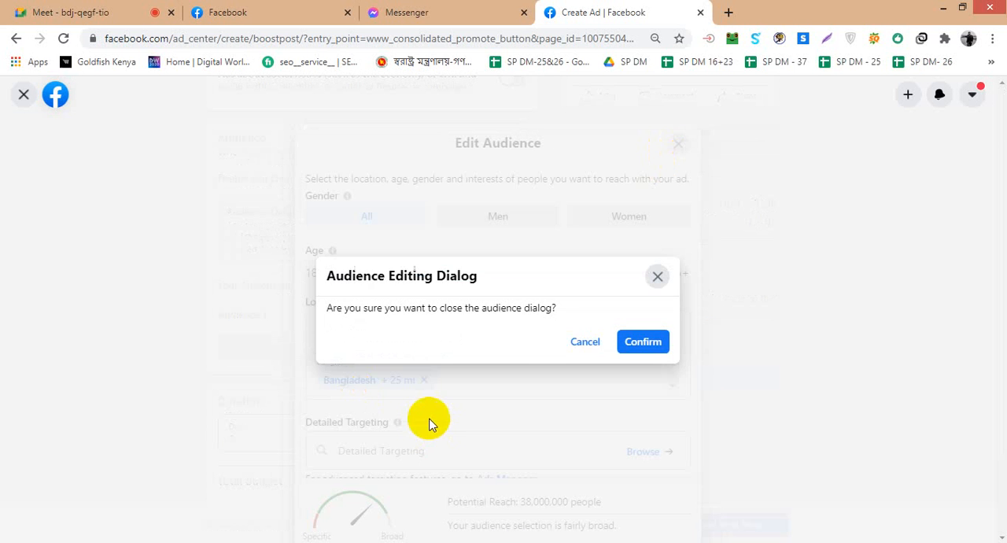
pyautogui.click(656, 276)
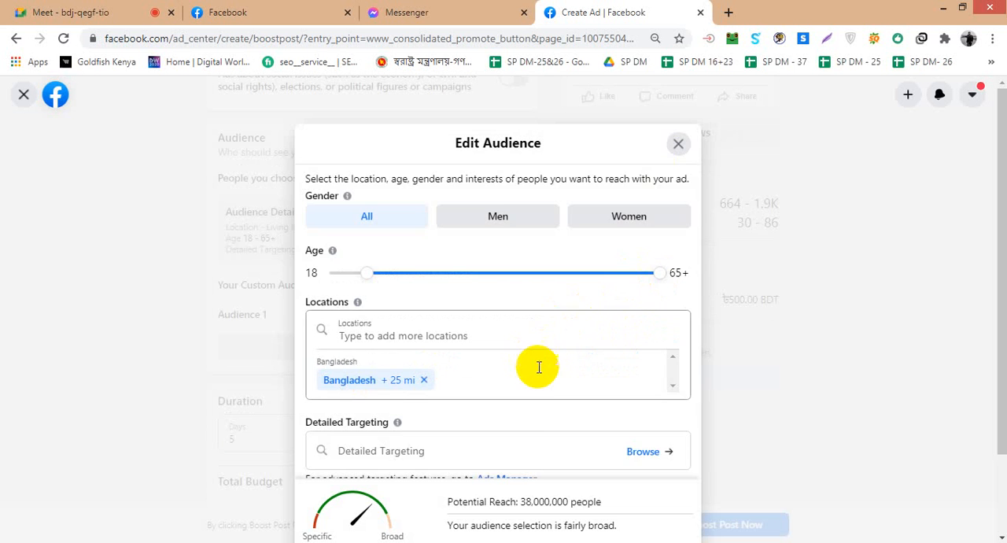
pyautogui.scroll(-1, 539, 368)
pyautogui.click(677, 144)
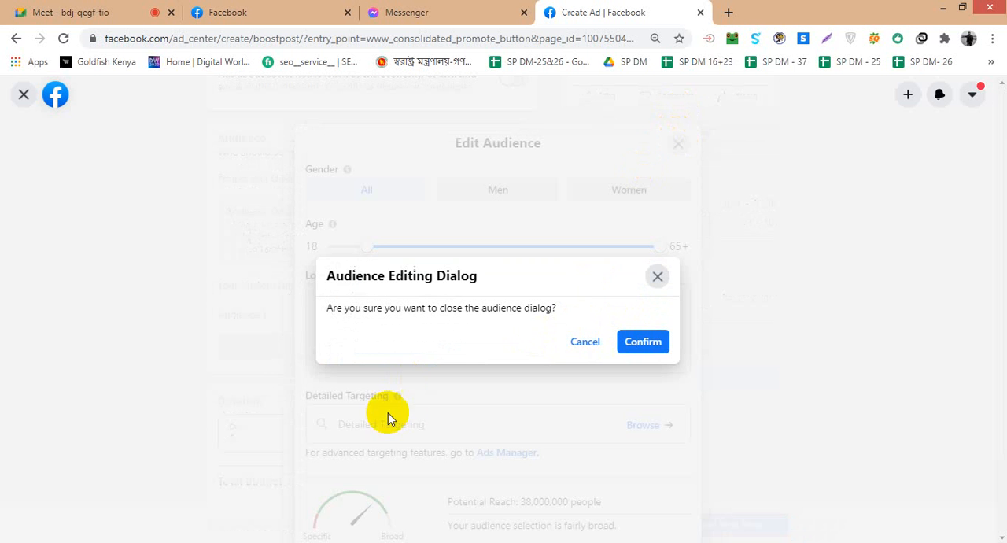
pyautogui.click(639, 339)
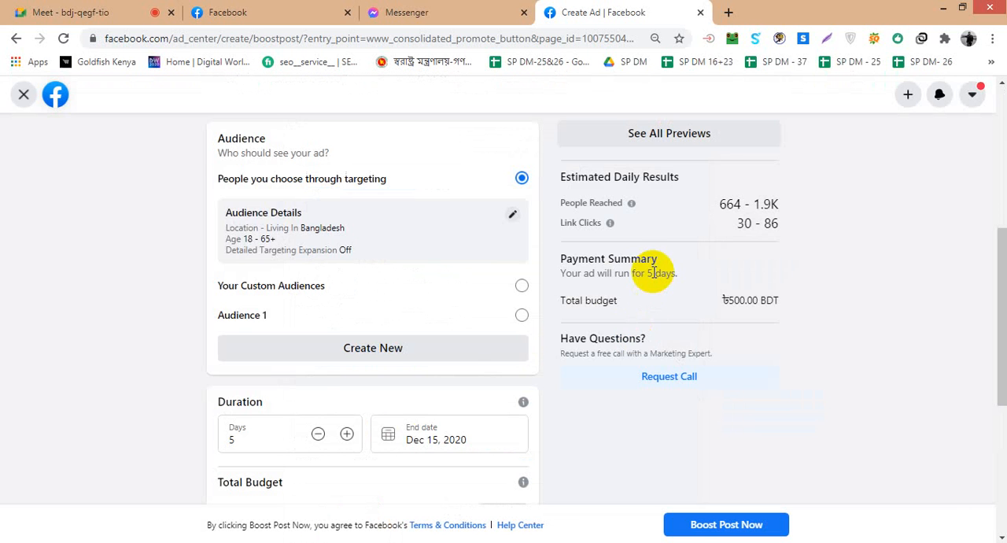
# - Discard the Boost Post ad and return to the Choose a Goal page
pyautogui.scroll(-4, 580, 299)
pyautogui.scroll(10, 579, 303)
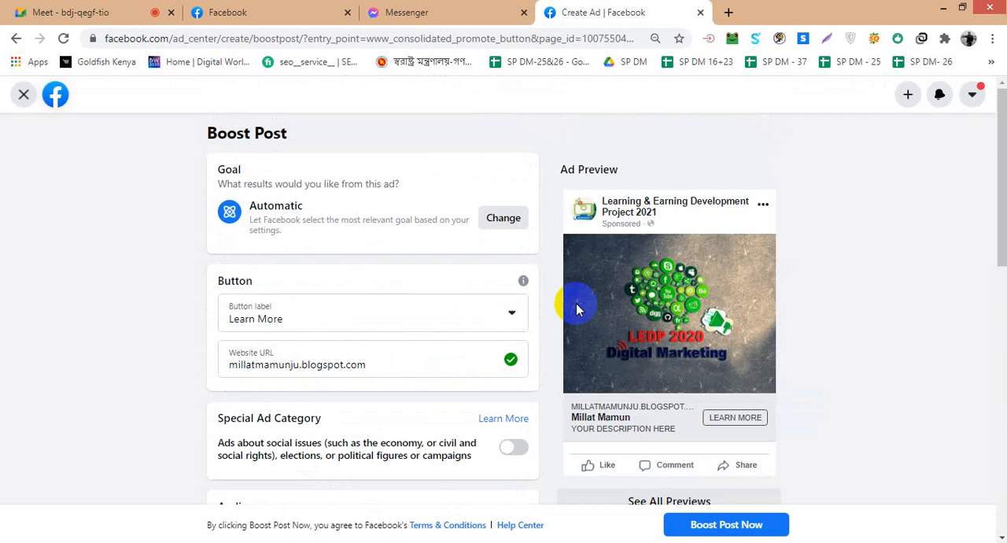
pyautogui.click(25, 96)
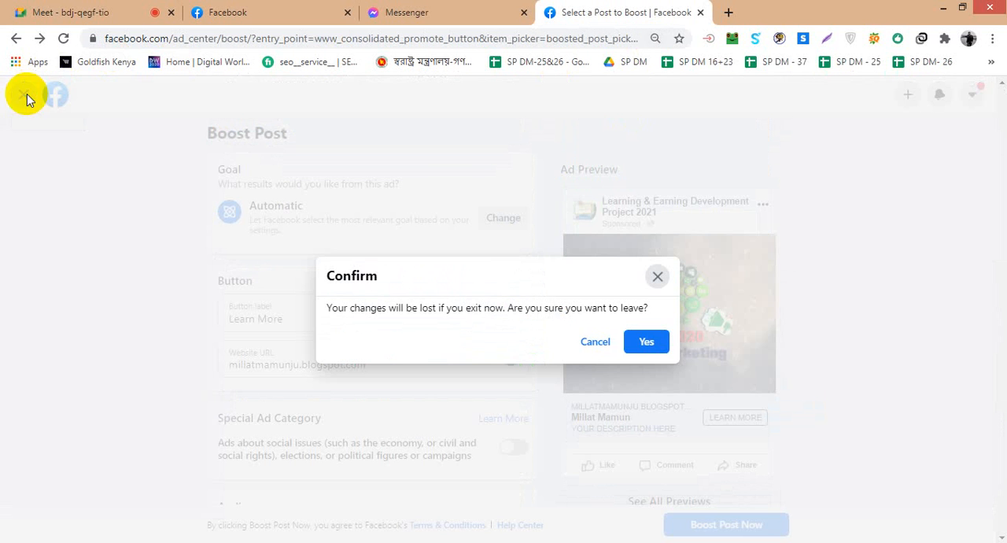
pyautogui.click(646, 342)
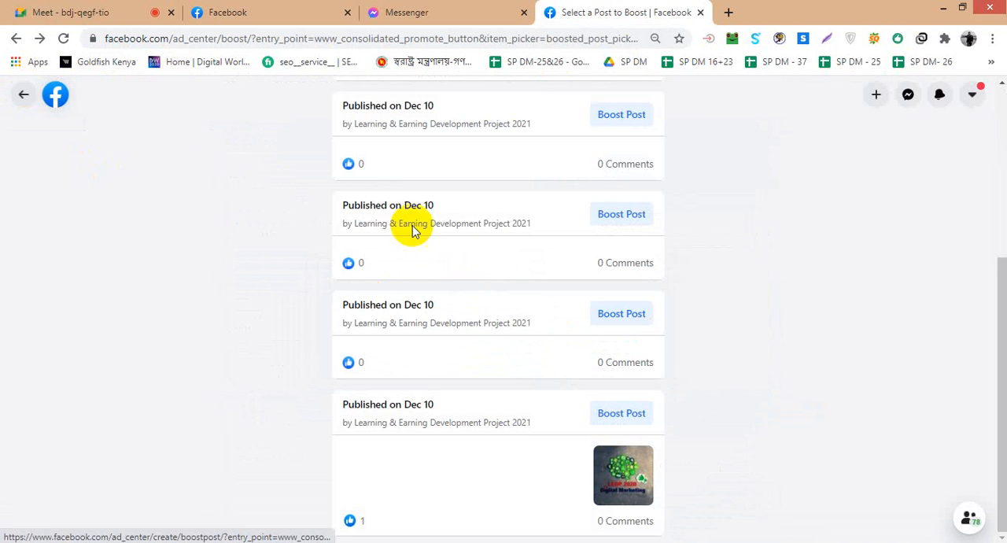
pyautogui.click(23, 94)
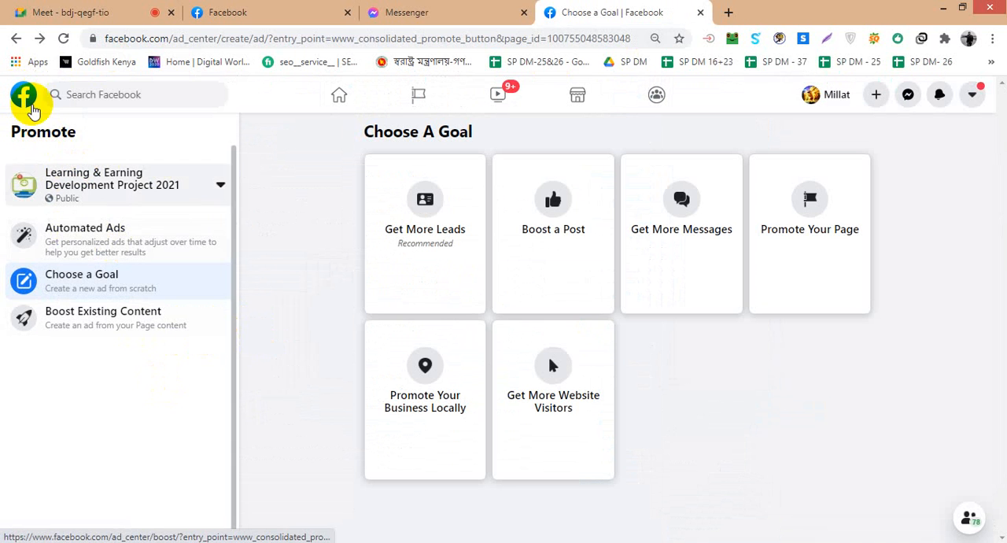
# - Open the Learning & Earning Development Project 2021 page from the home feed's shortcuts and dismiss the interaction notice
pyautogui.click(29, 100)
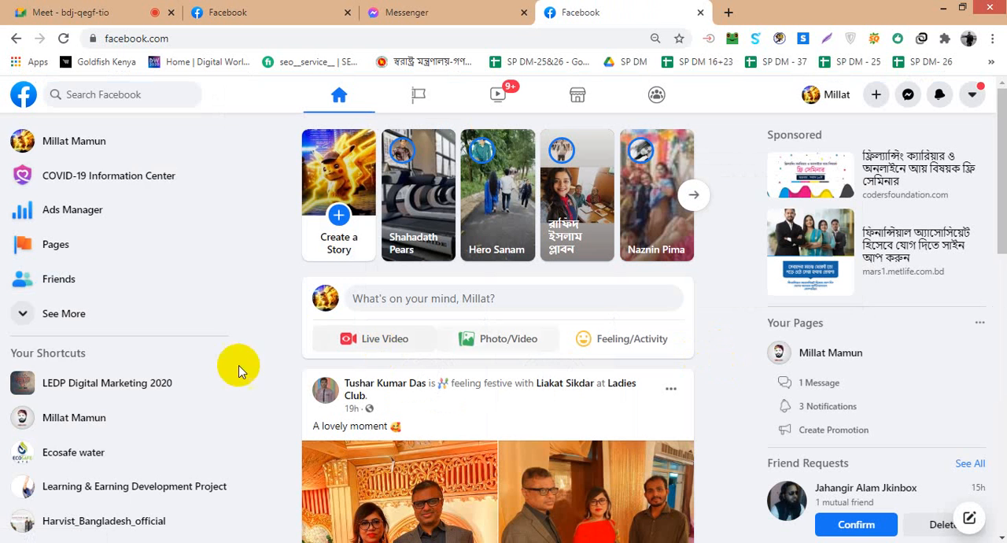
pyautogui.scroll(-1, 92, 465)
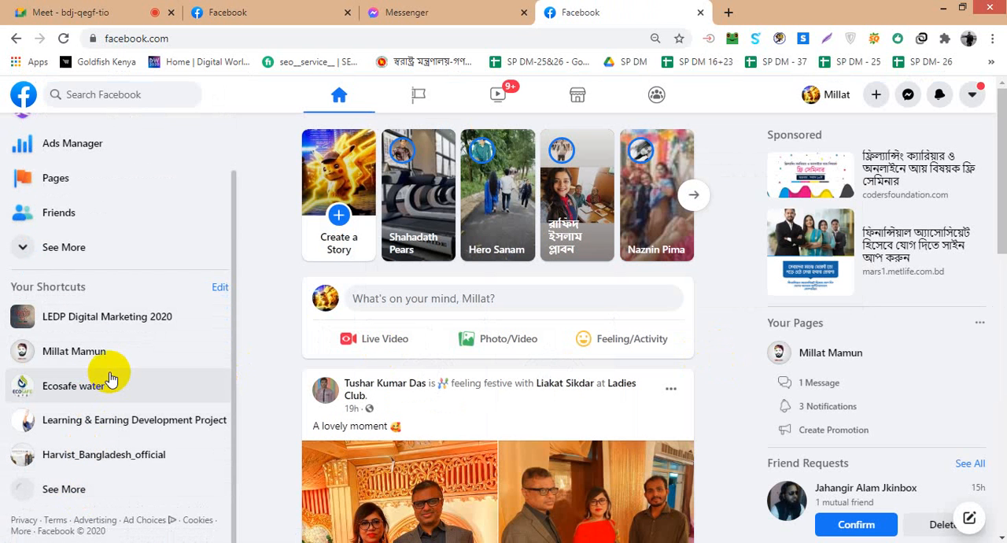
pyautogui.scroll(-3, 251, 310)
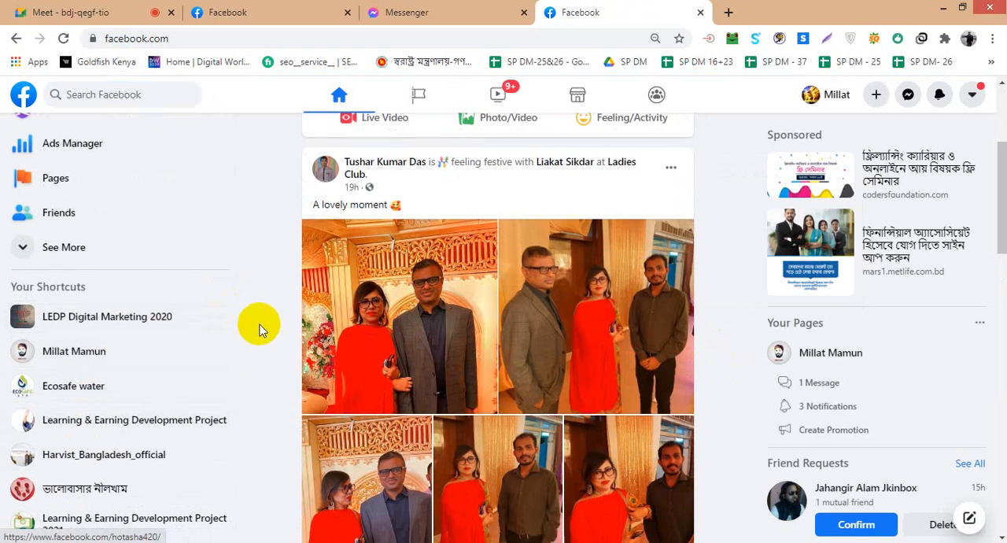
pyautogui.scroll(-2, 259, 329)
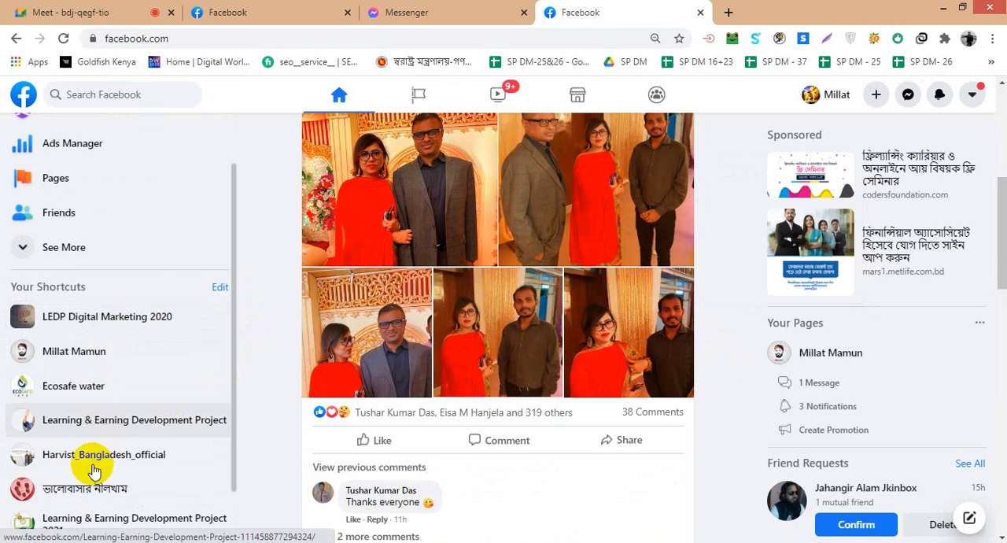
pyautogui.scroll(-1, 93, 470)
pyautogui.click(122, 449)
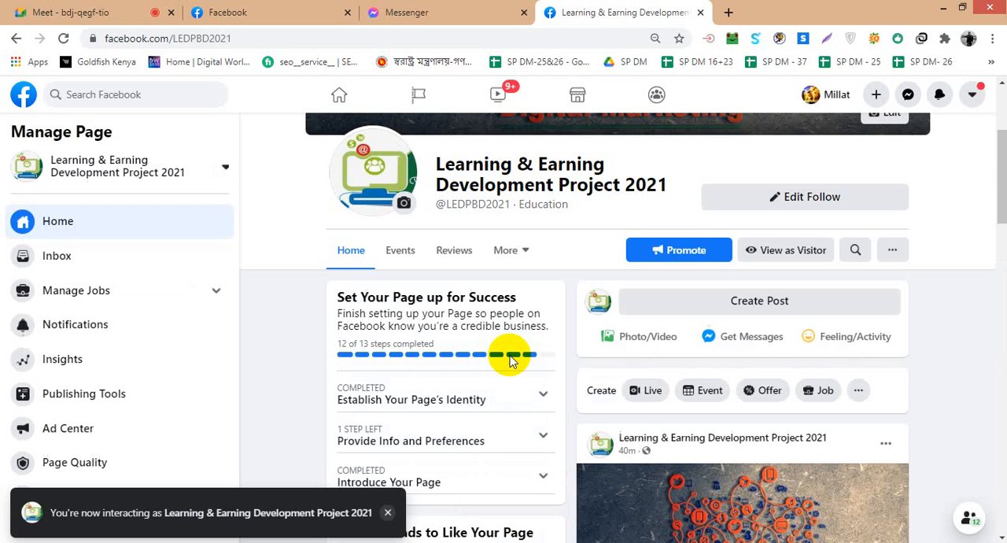
pyautogui.click(387, 513)
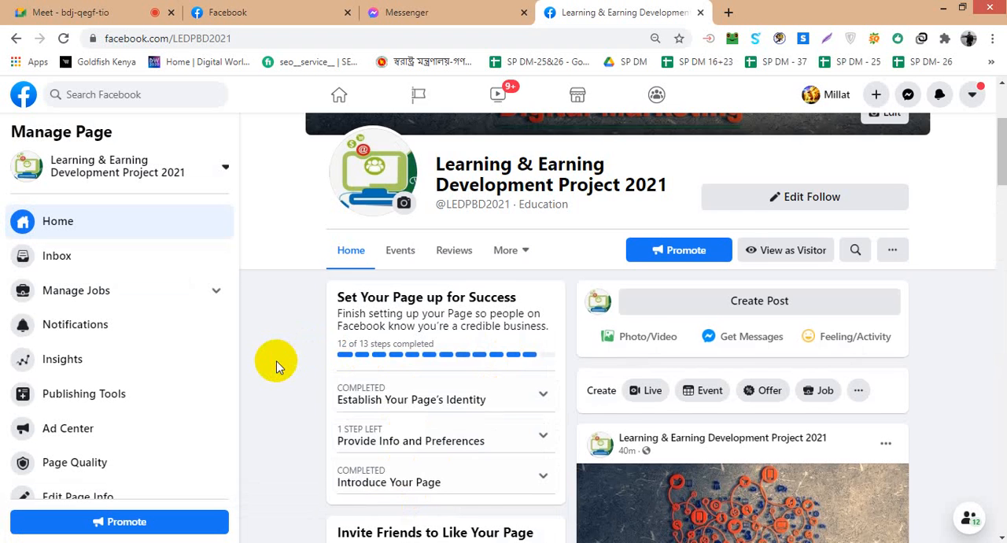
# - Look through the page's posts and start boosting the one with the green LEDP 2020 Digital Marketing image
pyautogui.scroll(-3, 277, 364)
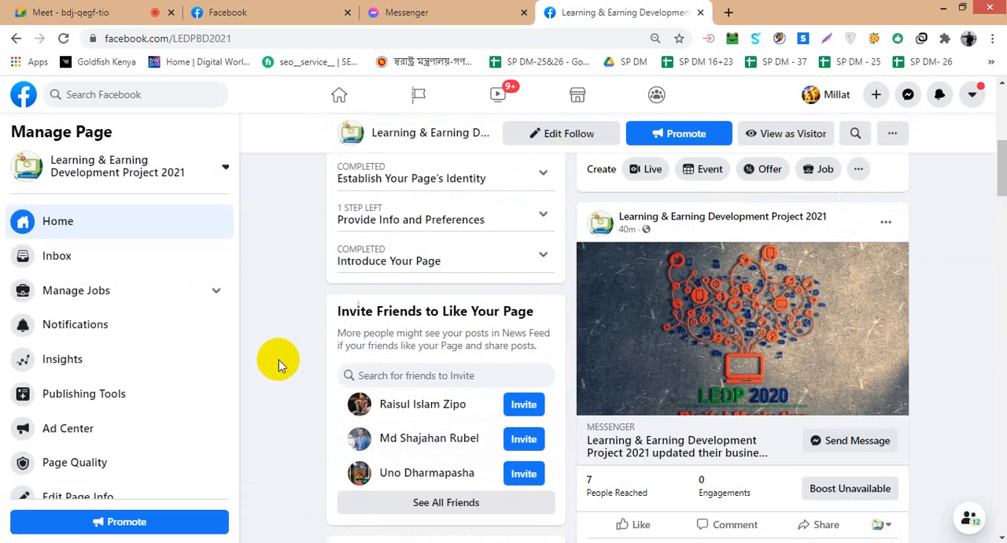
pyautogui.scroll(6, 278, 360)
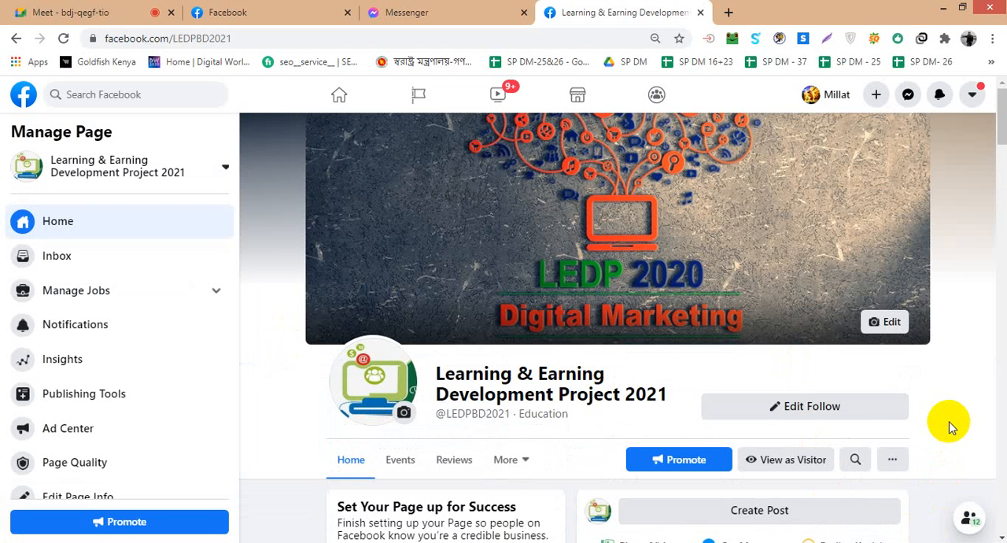
pyautogui.scroll(-1, 102, 317)
pyautogui.scroll(1, 149, 366)
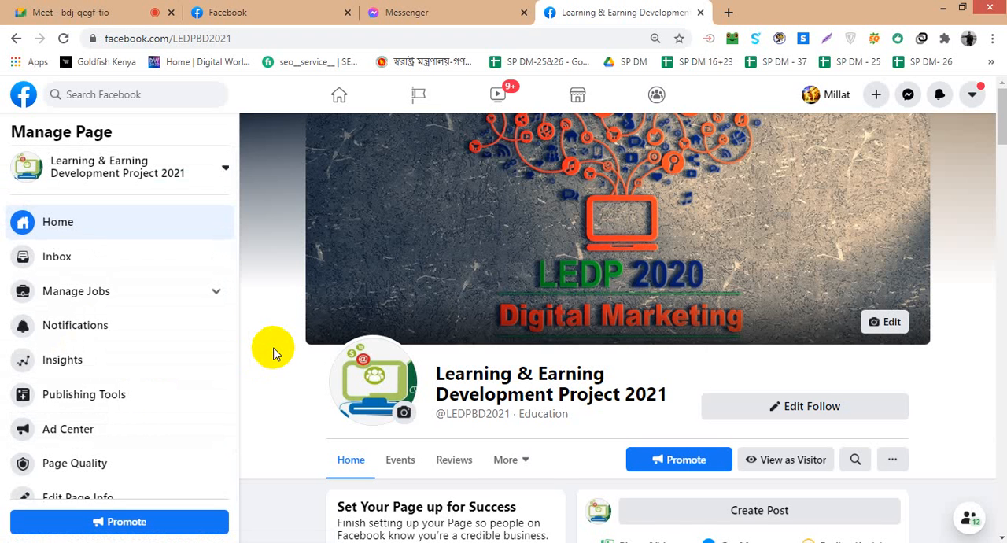
pyautogui.scroll(-2, 273, 353)
pyautogui.scroll(-2, 273, 354)
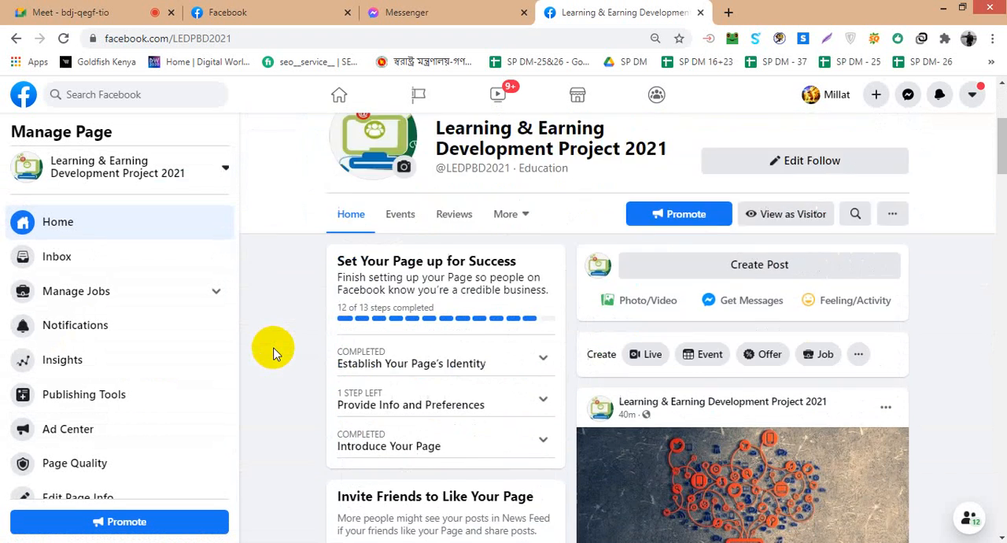
pyautogui.scroll(-1, 273, 354)
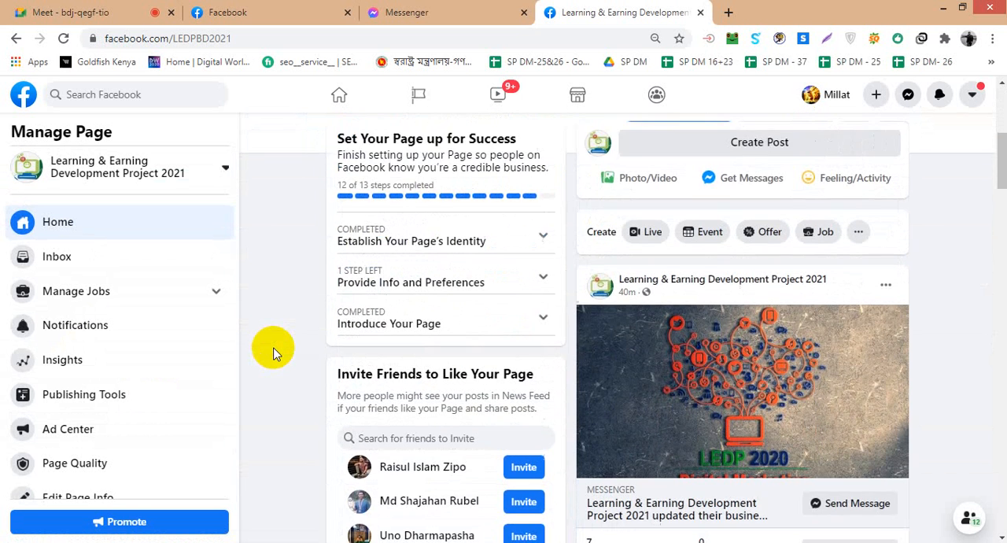
pyautogui.scroll(4, 273, 353)
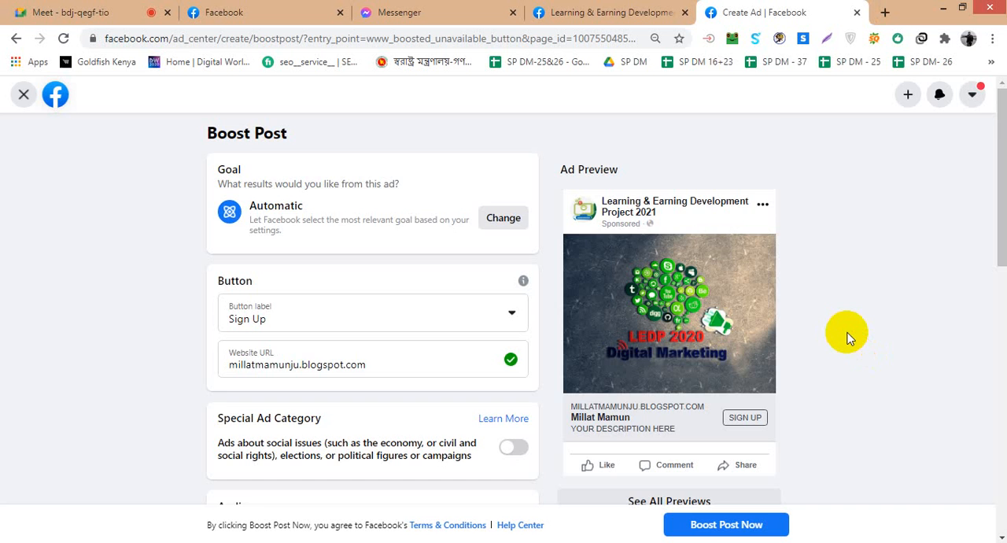
# - Review the new Boost Post ad's goal, button, audience, duration, budget and preview
pyautogui.scroll(-2, 847, 337)
pyautogui.scroll(1, 848, 337)
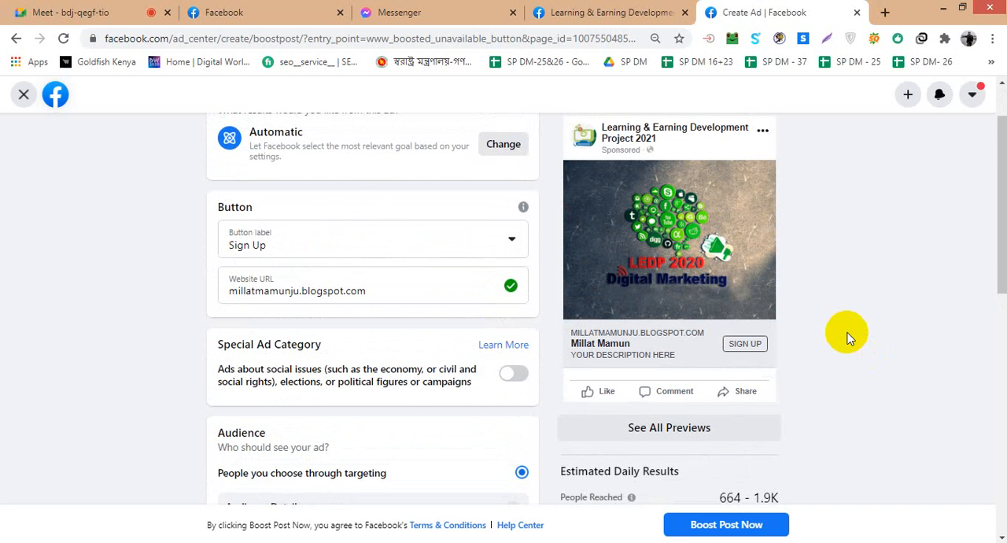
pyautogui.scroll(1, 847, 336)
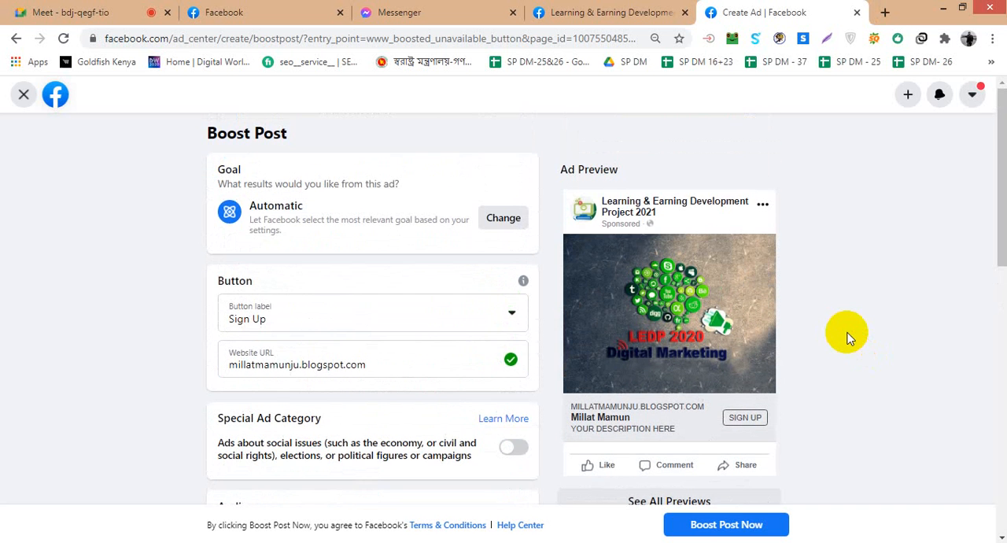
pyautogui.scroll(-5, 848, 337)
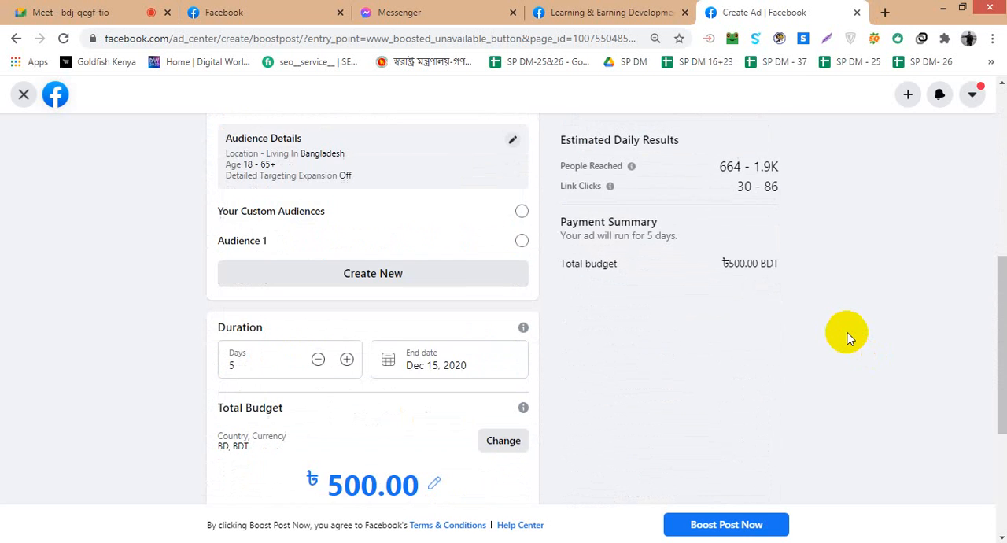
pyautogui.scroll(5, 847, 336)
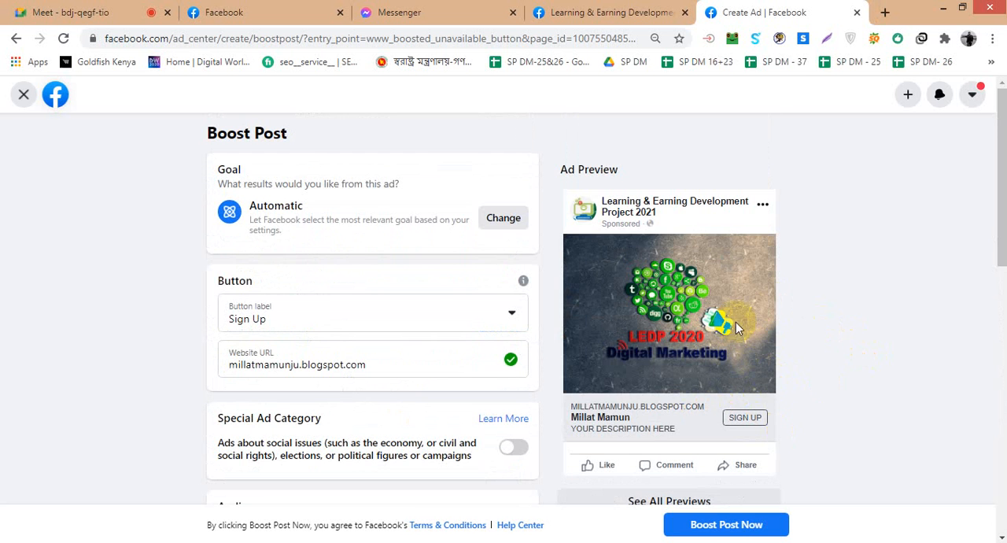
# - Look over the button label options for the boosted post, keep Sign Up, and check the ad form again
pyautogui.click(510, 315)
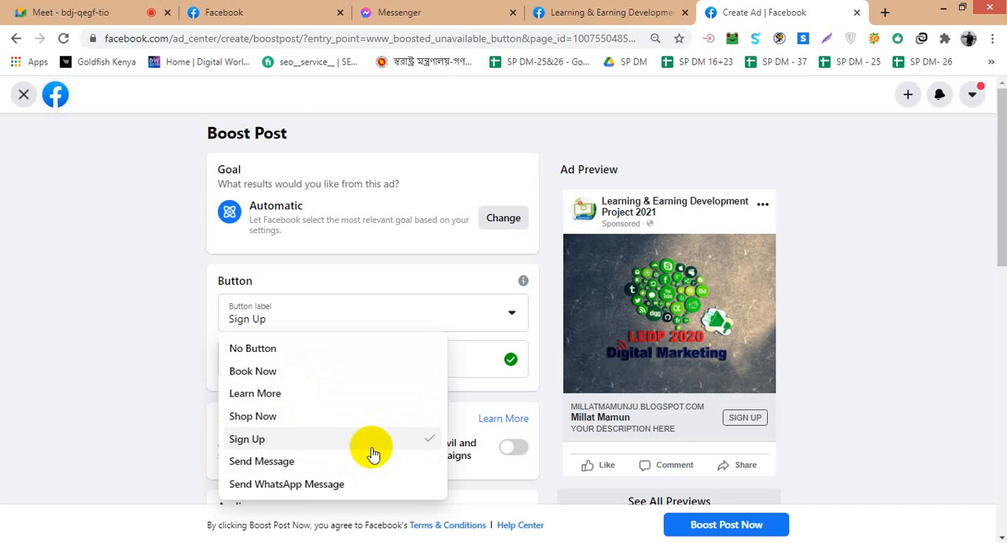
pyautogui.click(889, 342)
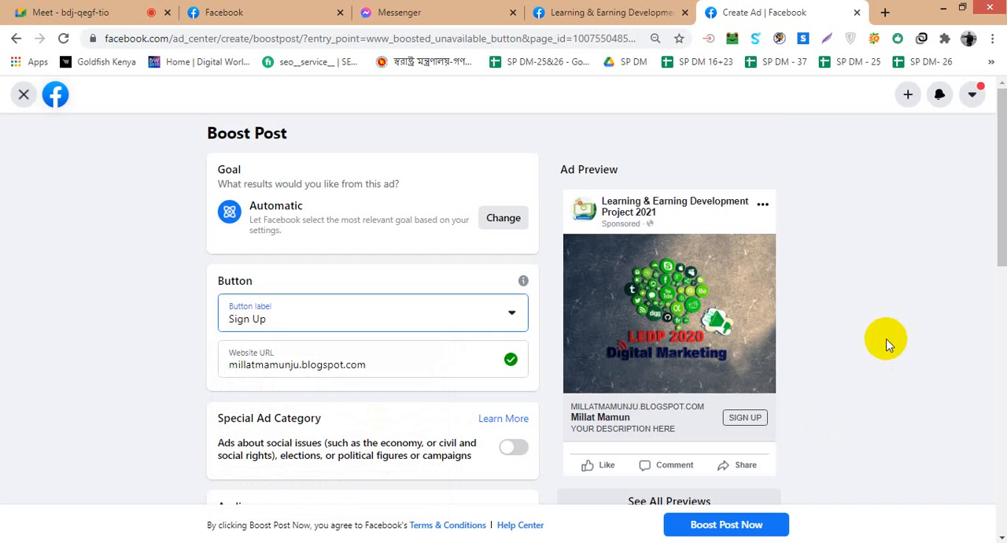
pyautogui.scroll(-5, 887, 344)
pyautogui.scroll(5, 887, 344)
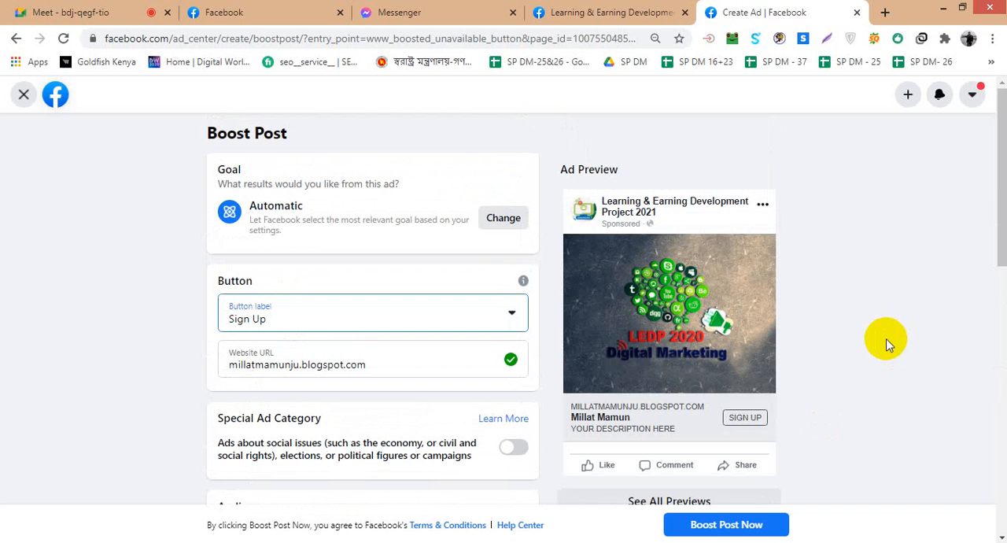